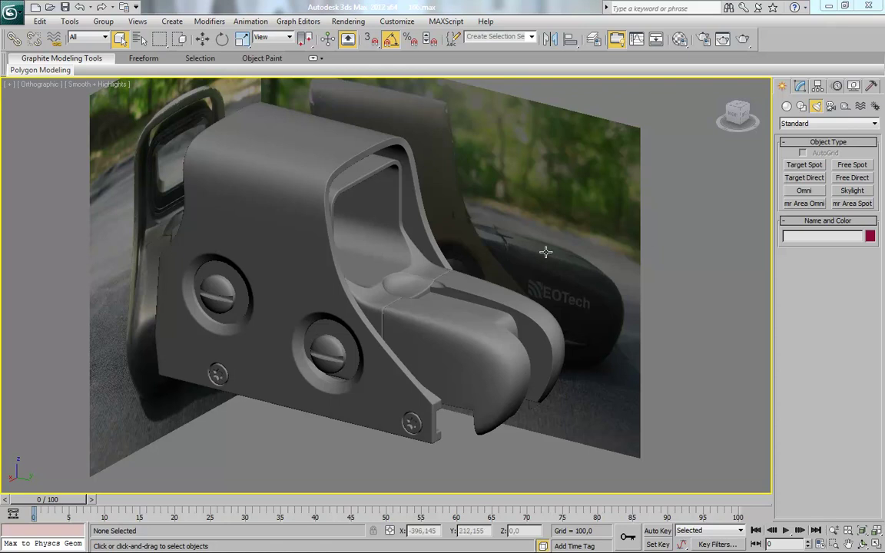
Step: Show edged faces and move the two large slotted side screws inward along X, deeper into their round openings
{"action": "scroll", "coordinate": [419, 369], "scroll_direction": "up", "scroll_amount": 3}
{"action": "middle_click_drag", "start_coordinate": [346, 365], "coordinate": [427, 354]}
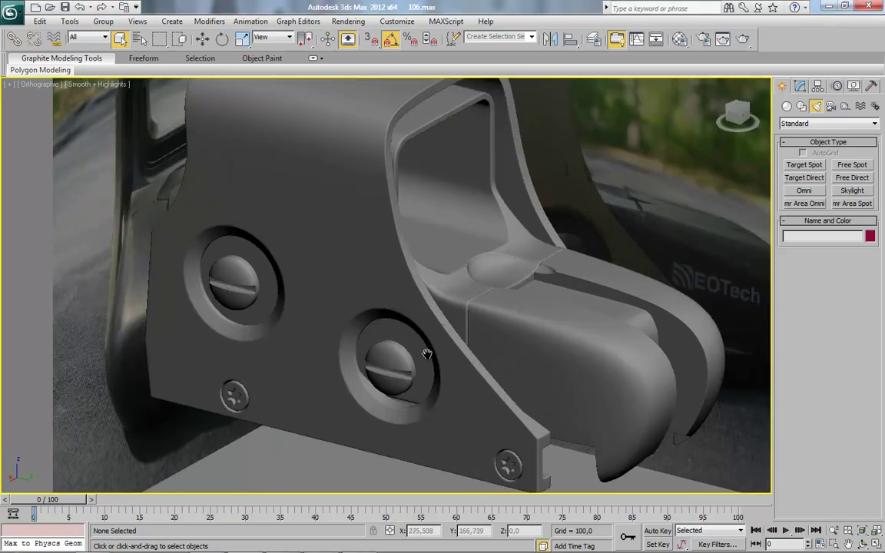
{"action": "middle_click_drag", "start_coordinate": [540, 359], "coordinate": [536, 365]}
{"action": "scroll", "coordinate": [465, 346], "scroll_direction": "up", "scroll_amount": 3}
{"action": "middle_click_drag", "start_coordinate": [415, 404], "coordinate": [395, 310]}
{"action": "key", "text": "F4"}
{"action": "left_click", "coordinate": [397, 312], "text": "ctrl"}
{"action": "middle_click_drag", "start_coordinate": [486, 330], "coordinate": [394, 325], "text": "alt"}
{"action": "left_click", "coordinate": [203, 39]}
{"action": "middle_click_drag", "start_coordinate": [292, 278], "coordinate": [287, 260], "text": "alt"}
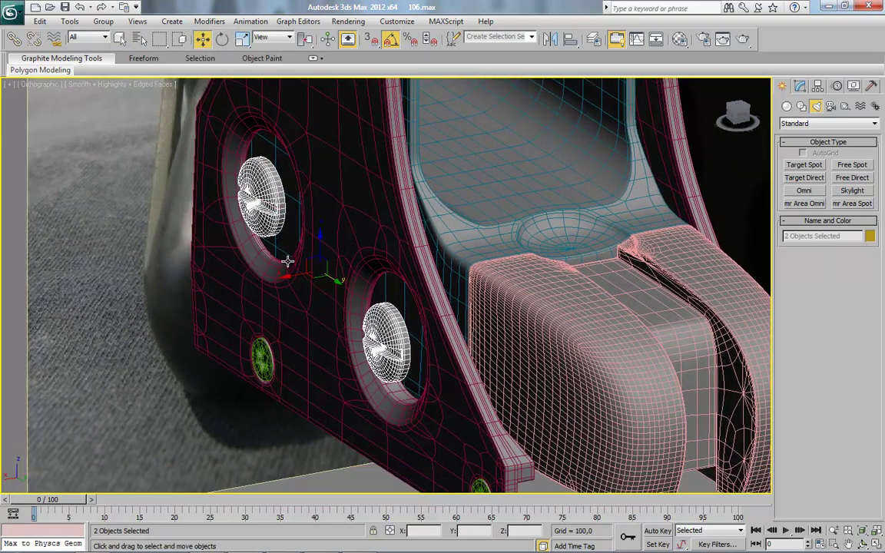
{"action": "scroll", "coordinate": [278, 271], "scroll_direction": "up", "scroll_amount": 3}
{"action": "left_click_drag", "start_coordinate": [263, 272], "coordinate": [295, 259]}
{"action": "middle_click_drag", "start_coordinate": [499, 406], "coordinate": [470, 401], "text": "alt"}
{"action": "scroll", "coordinate": [339, 292], "scroll_direction": "up", "scroll_amount": 1}
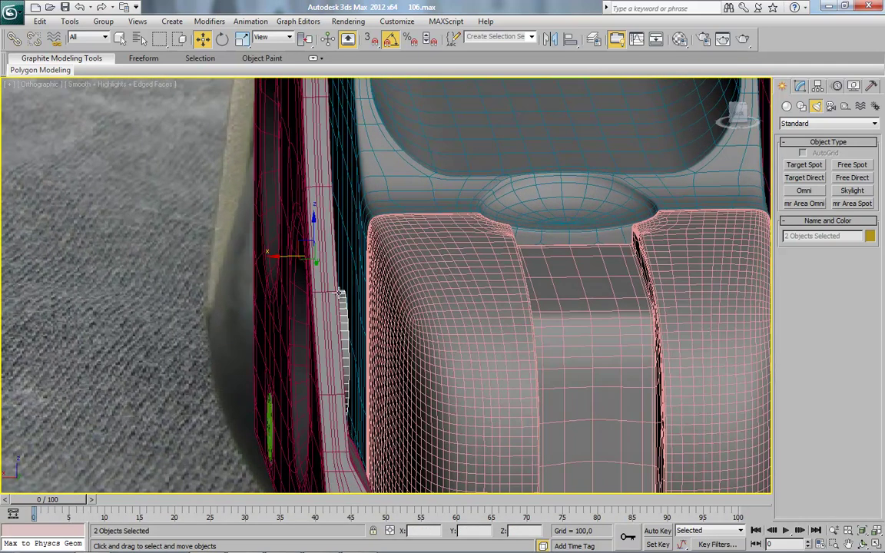
{"action": "left_click_drag", "start_coordinate": [285, 257], "coordinate": [297, 254]}
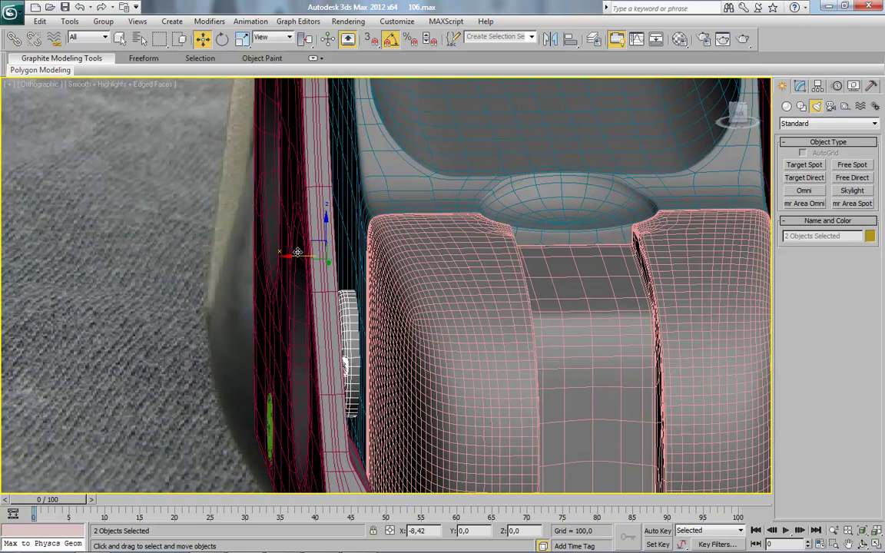
{"action": "scroll", "coordinate": [390, 364], "scroll_direction": "down", "scroll_amount": 5}
{"action": "middle_click_drag", "start_coordinate": [391, 364], "coordinate": [531, 358], "text": "alt"}
{"action": "left_click", "coordinate": [737, 112]}
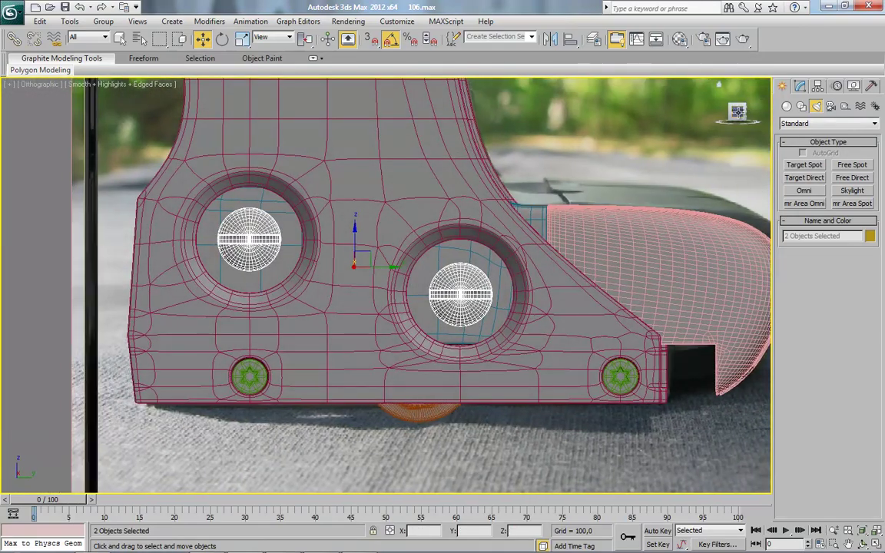
{"action": "middle_click_drag", "start_coordinate": [522, 299], "coordinate": [479, 309], "text": "alt"}
Step: Select the full edge loop running around the inside of the inner body's viewing window at Editable Poly level
{"action": "scroll", "coordinate": [522, 295], "scroll_direction": "down", "scroll_amount": 4}
{"action": "middle_click_drag", "start_coordinate": [482, 236], "coordinate": [428, 353]}
{"action": "scroll", "coordinate": [428, 352], "scroll_direction": "up", "scroll_amount": 4}
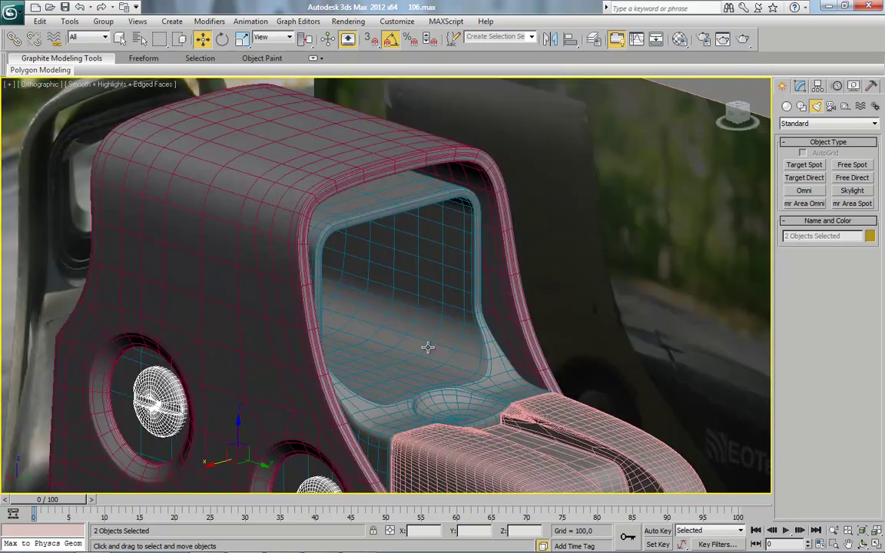
{"action": "left_click", "coordinate": [443, 303]}
{"action": "middle_click_drag", "start_coordinate": [437, 392], "coordinate": [437, 358]}
{"action": "left_click", "coordinate": [800, 86]}
{"action": "scroll", "coordinate": [346, 359], "scroll_direction": "up", "scroll_amount": 2}
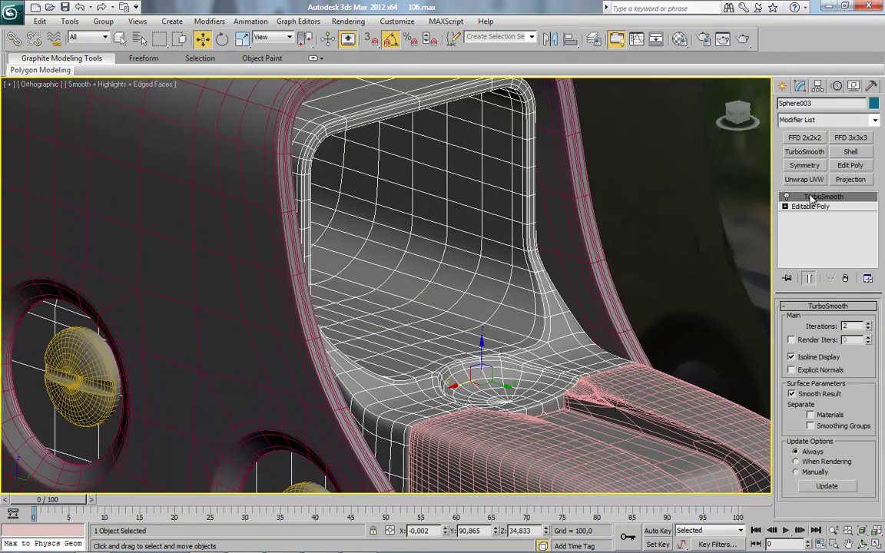
{"action": "left_click", "coordinate": [812, 207]}
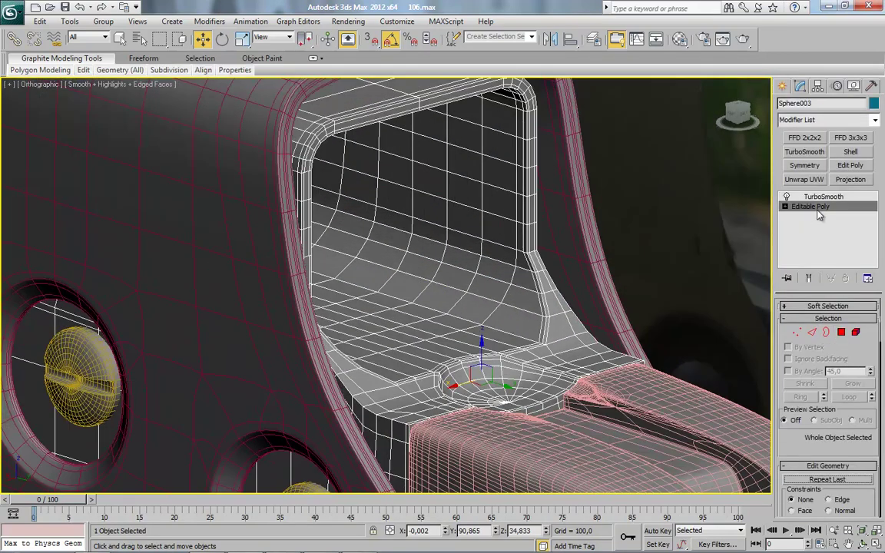
{"action": "left_click", "coordinate": [813, 332]}
{"action": "left_click", "coordinate": [386, 282]}
{"action": "double_click", "coordinate": [401, 258]}
{"action": "mouse_move", "coordinate": [437, 308]}
{"action": "middle_mouse_down", "text": "alt"}
{"action": "mouse_move", "coordinate": [418, 307]}
{"action": "mouse_move", "coordinate": [439, 323]}
{"action": "middle_mouse_up", "text": "alt"}
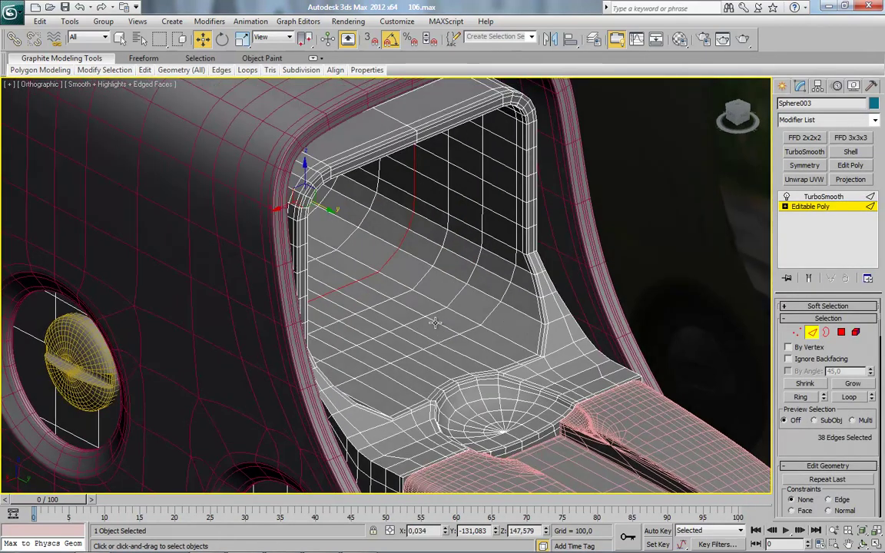
{"action": "scroll", "coordinate": [439, 322], "scroll_direction": "up", "scroll_amount": 4}
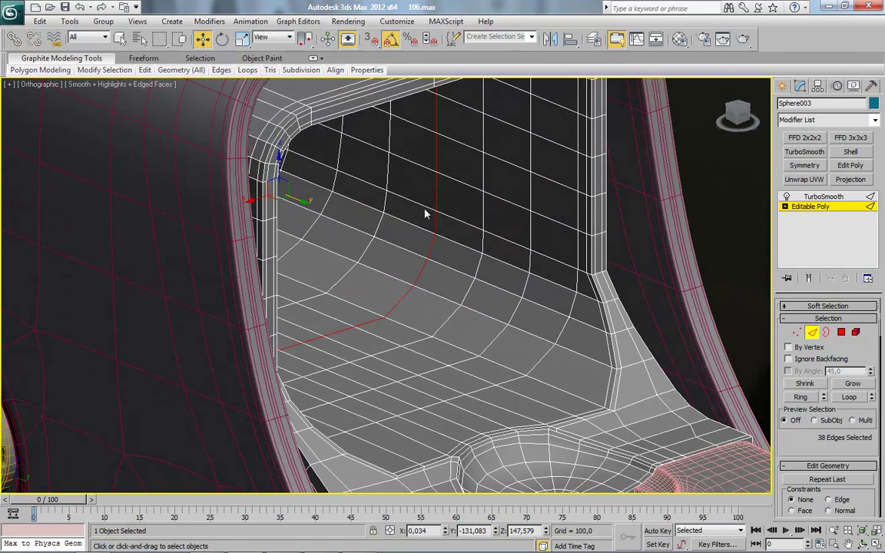
Step: Create a linear shape named Shape001 from the selected window edge loop
{"action": "right_click", "coordinate": [425, 215]}
{"action": "left_click", "coordinate": [597, 336]}
{"action": "scroll", "coordinate": [788, 399], "scroll_direction": "down", "scroll_amount": 10}
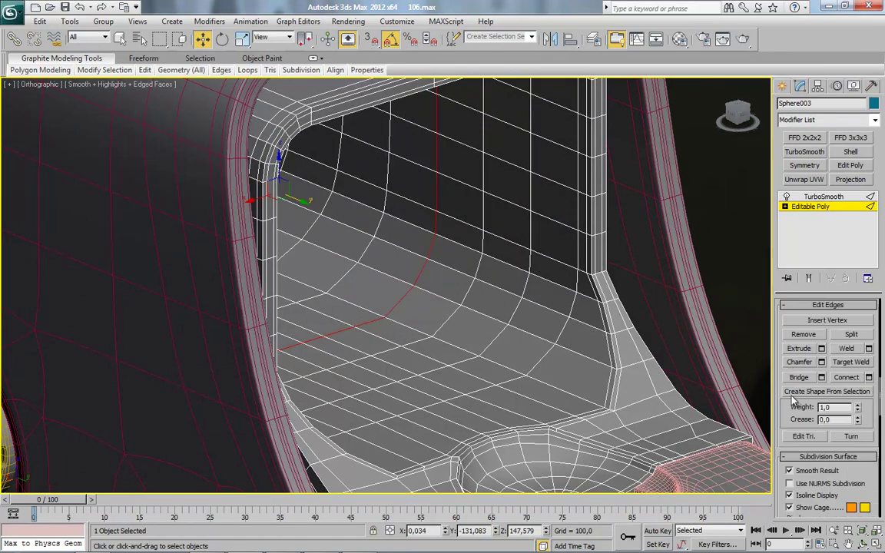
{"action": "left_click", "coordinate": [827, 392]}
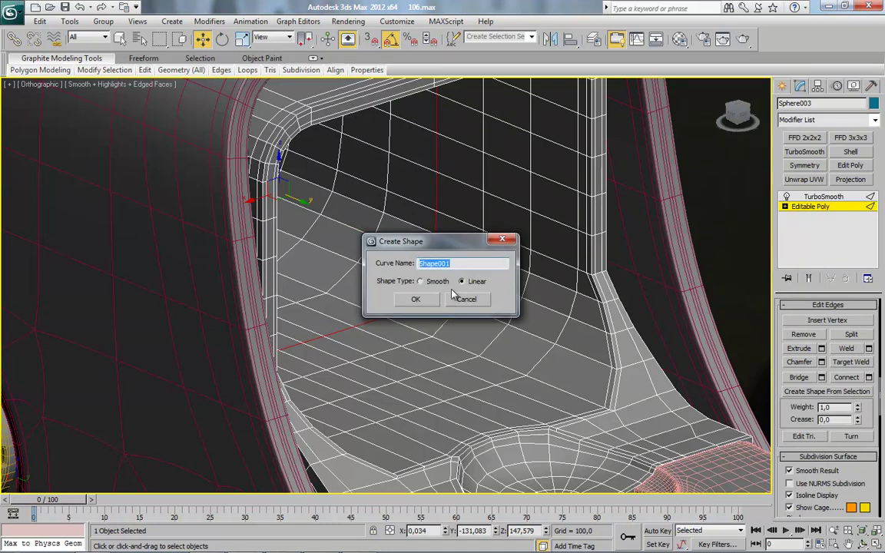
{"action": "left_click", "coordinate": [425, 299]}
Step: Leave edge editing and hide the inner body so that the extracted window outline can be reached
{"action": "left_click", "coordinate": [820, 208]}
{"action": "right_click", "coordinate": [471, 277]}
{"action": "left_click", "coordinate": [486, 243]}
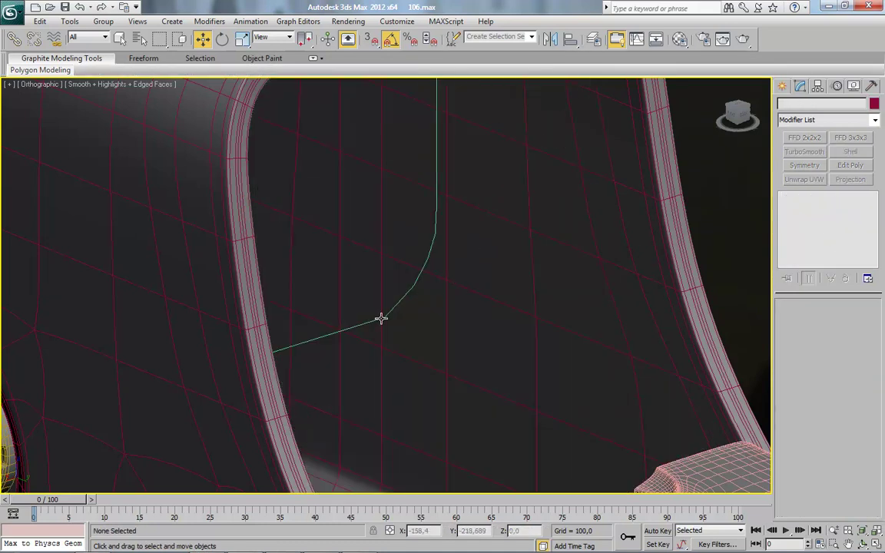
Step: Convert the extracted window outline to an Editable Poly so it forms a filled pane
{"action": "left_click", "coordinate": [382, 318]}
{"action": "scroll", "coordinate": [389, 363], "scroll_direction": "down", "scroll_amount": 2}
{"action": "mouse_move", "coordinate": [467, 334]}
{"action": "middle_mouse_down", "text": "alt"}
{"action": "mouse_move", "coordinate": [438, 333]}
{"action": "mouse_move", "coordinate": [453, 342]}
{"action": "middle_mouse_up", "text": "alt"}
{"action": "right_click", "coordinate": [393, 179]}
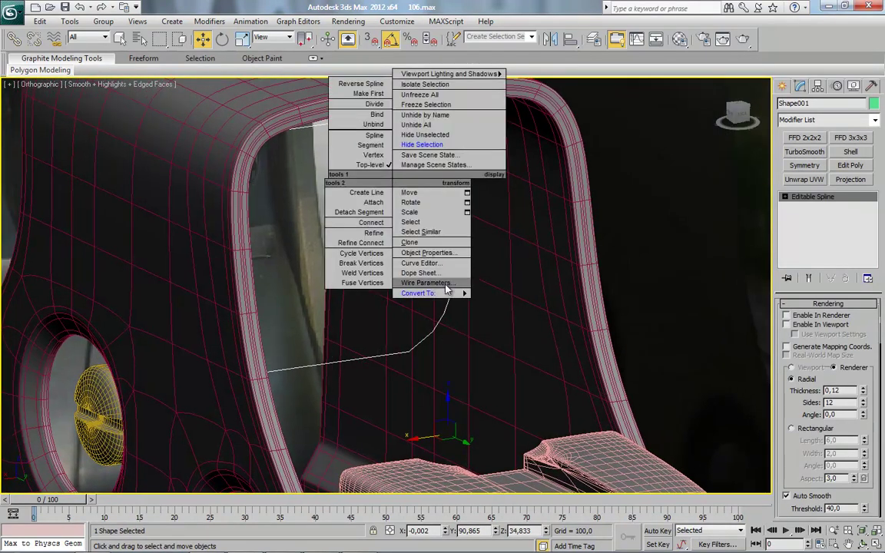
{"action": "mouse_move", "coordinate": [452, 294]}
{"action": "left_click", "coordinate": [498, 314]}
{"action": "mouse_move", "coordinate": [460, 326]}
{"action": "middle_mouse_down"}
{"action": "mouse_move", "coordinate": [469, 324]}
{"action": "mouse_move", "coordinate": [417, 295]}
{"action": "mouse_move", "coordinate": [443, 292]}
{"action": "mouse_move", "coordinate": [464, 320]}
{"action": "middle_mouse_up"}
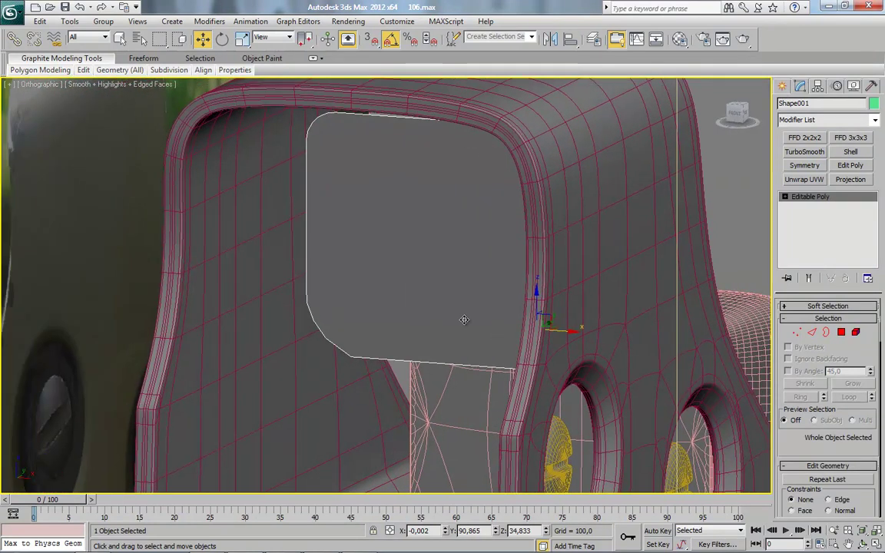
Step: Isolate the pane and clone its polygon along Y to about Y 20, making a second pane in the same object
{"action": "left_click", "coordinate": [841, 332]}
{"action": "key", "text": "alt+q"}
{"action": "left_click_drag", "start_coordinate": [435, 259], "coordinate": [93, 144]}
{"action": "middle_click_drag", "start_coordinate": [471, 260], "coordinate": [453, 285]}
{"action": "scroll", "coordinate": [375, 262], "scroll_direction": "down", "scroll_amount": 3}
{"action": "left_click", "coordinate": [375, 262]}
{"action": "left_click_drag", "start_coordinate": [388, 275], "coordinate": [478, 257], "text": "shift"}
{"action": "left_click", "coordinate": [496, 282]}
Step: Flip the cloned pane's polygon so that its face points outward
{"action": "middle_click_drag", "start_coordinate": [600, 326], "coordinate": [523, 310], "text": "alt"}
{"action": "middle_click_drag", "start_coordinate": [523, 310], "coordinate": [485, 342]}
{"action": "scroll", "coordinate": [485, 344], "scroll_direction": "up", "scroll_amount": 3}
{"action": "scroll", "coordinate": [796, 452], "scroll_direction": "down", "scroll_amount": 3}
{"action": "scroll", "coordinate": [784, 399], "scroll_direction": "down", "scroll_amount": 5}
{"action": "left_click", "coordinate": [851, 429]}
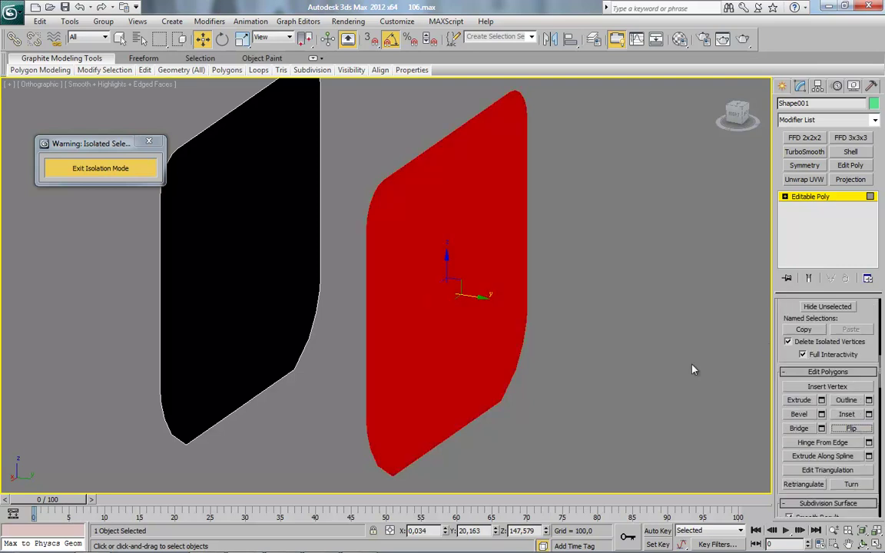
Step: Select both pane polygons and inset them slightly to form a thin border around each pane
{"action": "middle_click_drag", "start_coordinate": [413, 318], "coordinate": [470, 344], "text": "alt"}
{"action": "scroll", "coordinate": [302, 292], "scroll_direction": "down", "scroll_amount": 3}
{"action": "left_click", "coordinate": [304, 287], "text": "ctrl"}
{"action": "scroll", "coordinate": [422, 284], "scroll_direction": "up", "scroll_amount": 2}
{"action": "right_click", "coordinate": [443, 242]}
{"action": "left_click", "coordinate": [368, 304]}
{"action": "middle_click_drag", "start_coordinate": [357, 304], "coordinate": [361, 323]}
{"action": "scroll", "coordinate": [335, 305], "scroll_direction": "up", "scroll_amount": 2}
{"action": "left_click_drag", "start_coordinate": [237, 236], "coordinate": [236, 220]}
{"action": "left_click", "coordinate": [232, 254]}
Step: Add TurboSmooth with isoline display and 2 iterations to the panes, and unhide all objects
{"action": "left_click", "coordinate": [805, 151]}
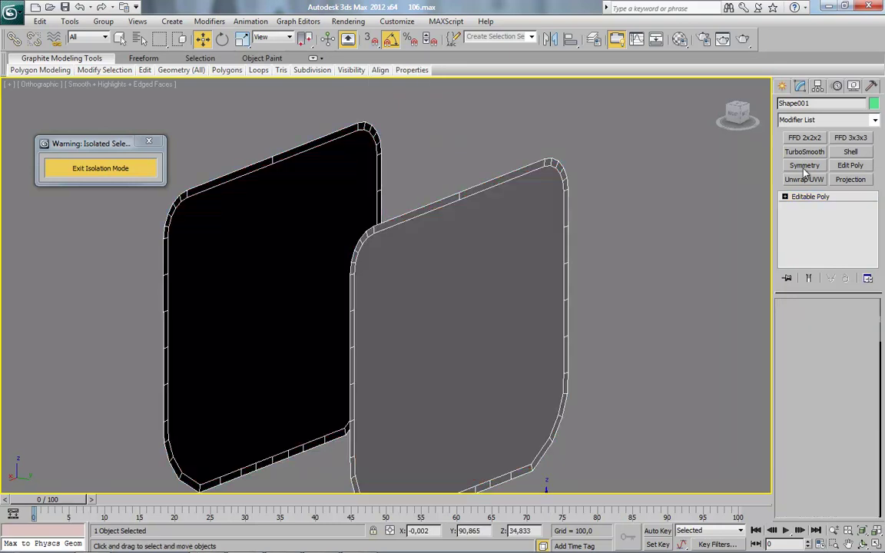
{"action": "left_click", "coordinate": [792, 357]}
{"action": "left_click", "coordinate": [869, 323]}
{"action": "right_click", "coordinate": [569, 278]}
{"action": "left_click", "coordinate": [600, 228]}
{"action": "middle_click_drag", "start_coordinate": [606, 359], "coordinate": [603, 304]}
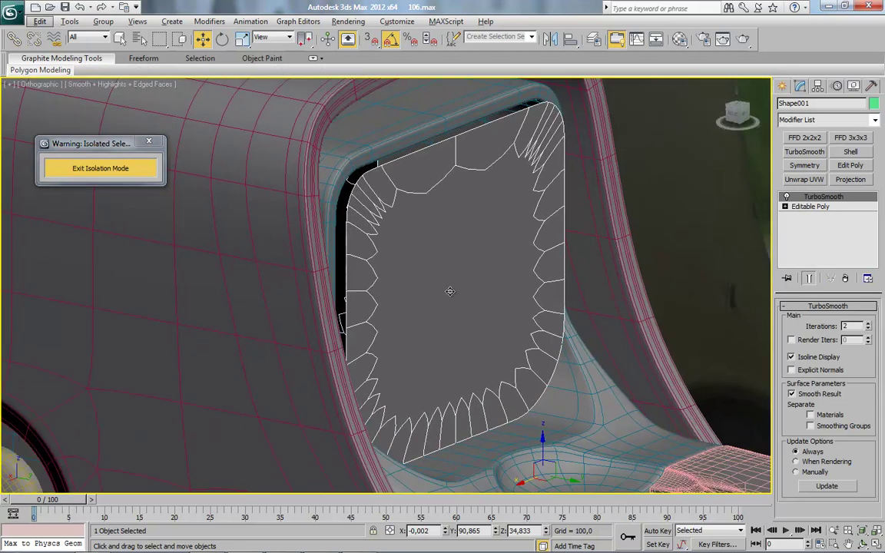
Step: Select the front glass pane as an element and move it back along Y into the window frame
{"action": "left_click", "coordinate": [820, 207]}
{"action": "key", "text": "5"}
{"action": "left_click", "coordinate": [445, 318]}
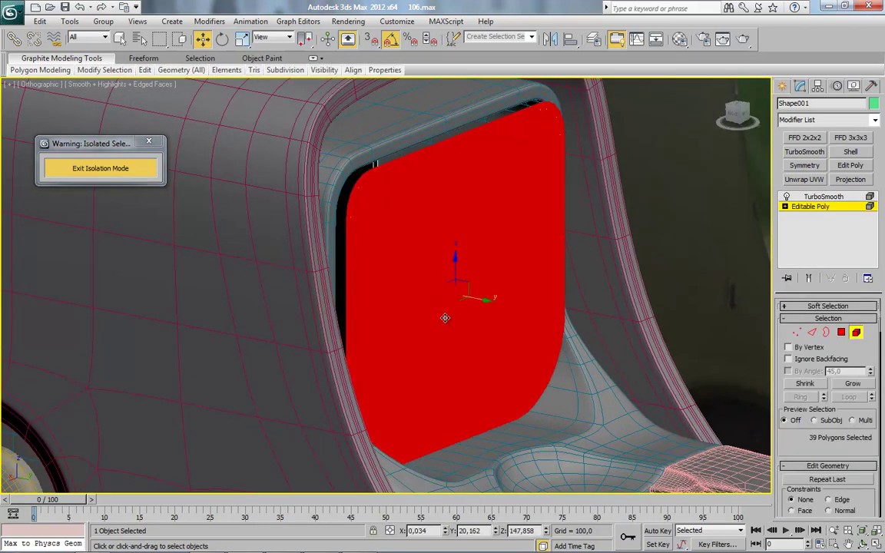
{"action": "left_click_drag", "start_coordinate": [483, 299], "coordinate": [453, 293]}
{"action": "scroll", "coordinate": [435, 326], "scroll_direction": "down", "scroll_amount": 3}
Step: Move the other glass pane along Y to the sight's rear window opening and leave element editing
{"action": "middle_click_drag", "start_coordinate": [435, 327], "coordinate": [311, 269], "text": "alt"}
{"action": "left_click", "coordinate": [340, 273]}
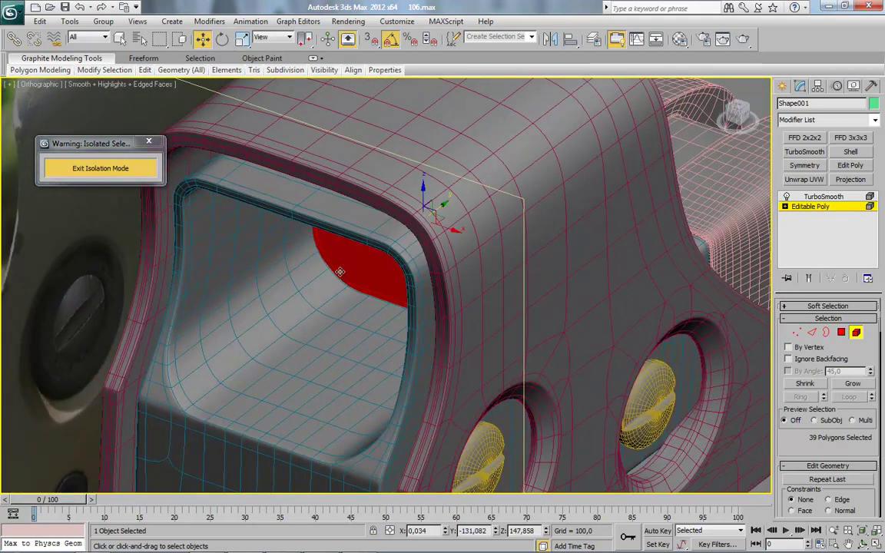
{"action": "middle_click_drag", "start_coordinate": [348, 316], "coordinate": [397, 239], "text": "alt"}
{"action": "left_click_drag", "start_coordinate": [443, 208], "coordinate": [318, 265]}
{"action": "left_click", "coordinate": [856, 332]}
{"action": "scroll", "coordinate": [565, 391], "scroll_direction": "down", "scroll_amount": 4}
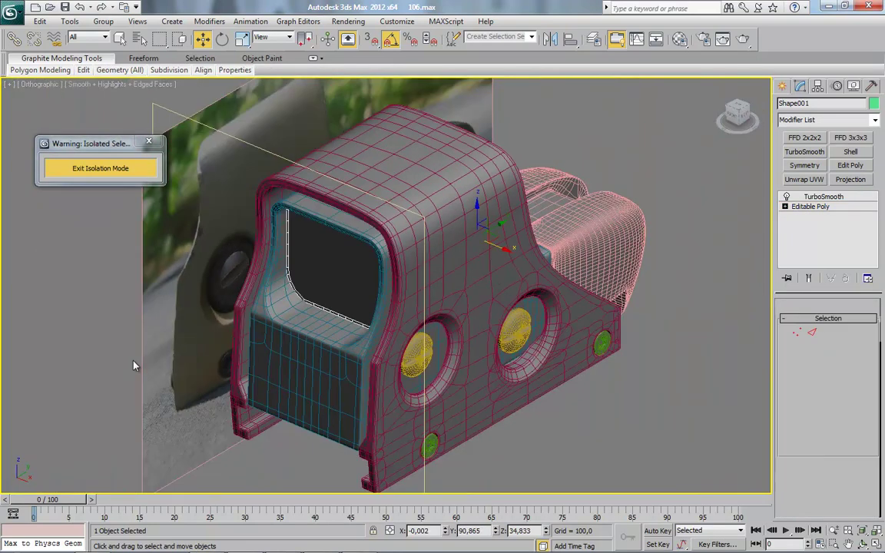
Step: Clear the selection, turn off the edged faces and inspect the back of the sight
{"action": "left_click", "coordinate": [134, 365]}
{"action": "key", "text": "F4"}
{"action": "scroll", "coordinate": [245, 385], "scroll_direction": "down", "scroll_amount": 4}
{"action": "middle_click_drag", "start_coordinate": [346, 358], "coordinate": [401, 344], "text": "alt"}
{"action": "scroll", "coordinate": [283, 336], "scroll_direction": "up", "scroll_amount": 6}
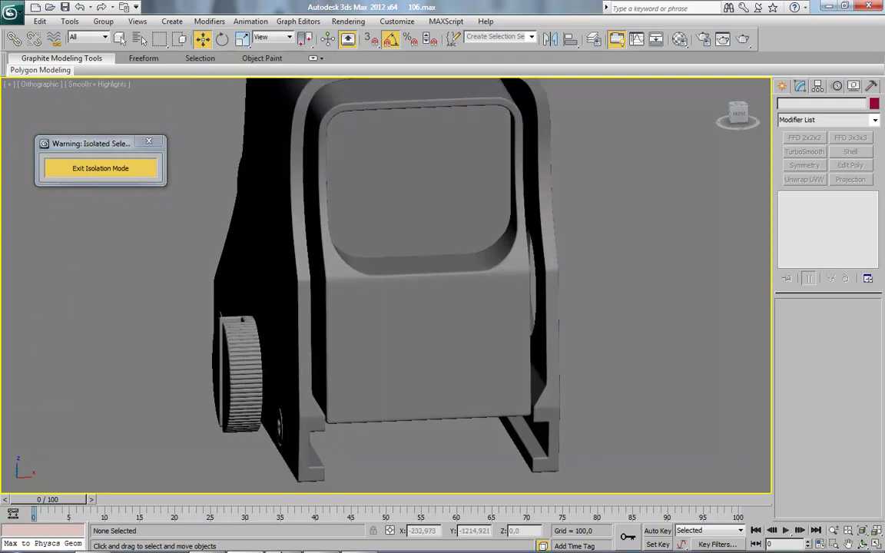
Step: Switch to Windows Photo Viewer, examine the reference photo of the sight's back, and return to 3ds Max
{"action": "left_click", "coordinate": [285, 543]}
{"action": "key", "text": "Right"}
{"action": "key", "text": "Right"}
{"action": "key", "text": "Right"}
{"action": "key", "text": "Right"}
{"action": "key", "text": "Right"}
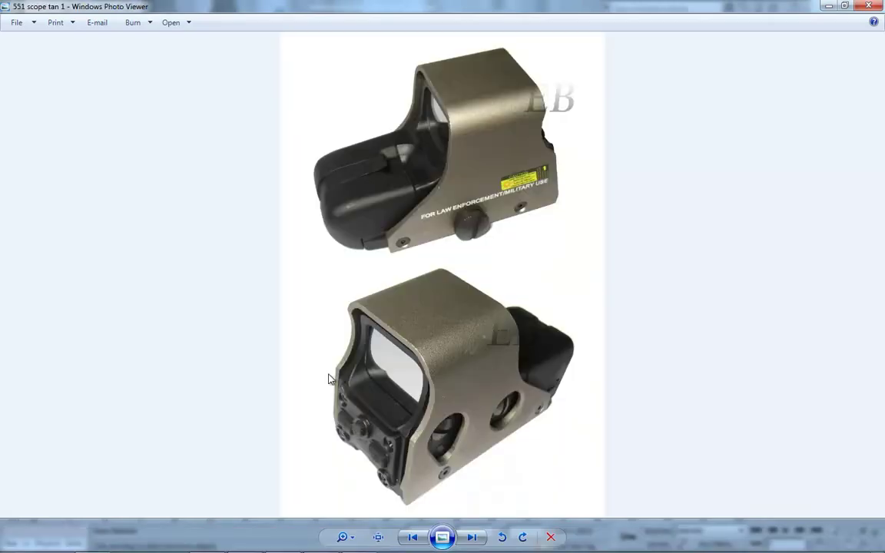
{"action": "key", "text": "Left"}
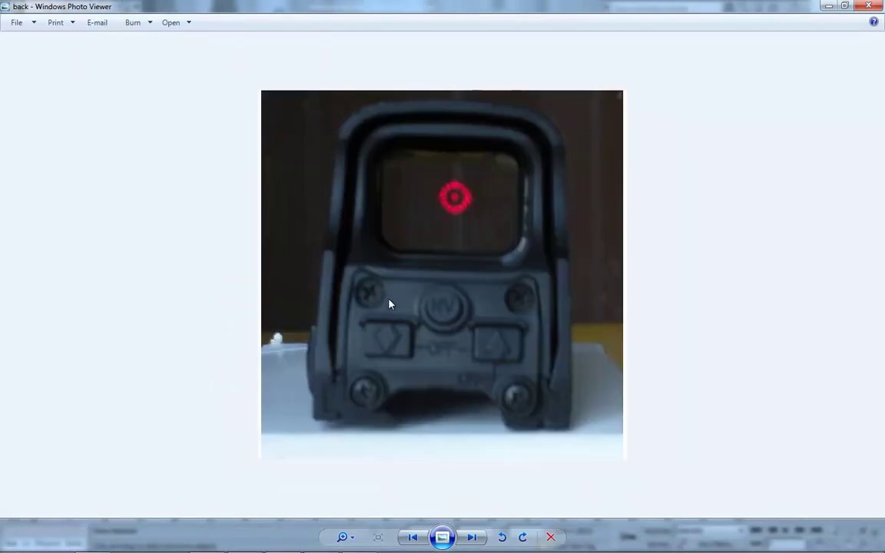
{"action": "left_click", "coordinate": [828, 9]}
Step: Create a plane beside the sight in the Front view with length 600 and width 600
{"action": "scroll", "coordinate": [715, 173], "scroll_direction": "down", "scroll_amount": 3}
{"action": "left_click_drag", "start_coordinate": [745, 114], "coordinate": [731, 114]}
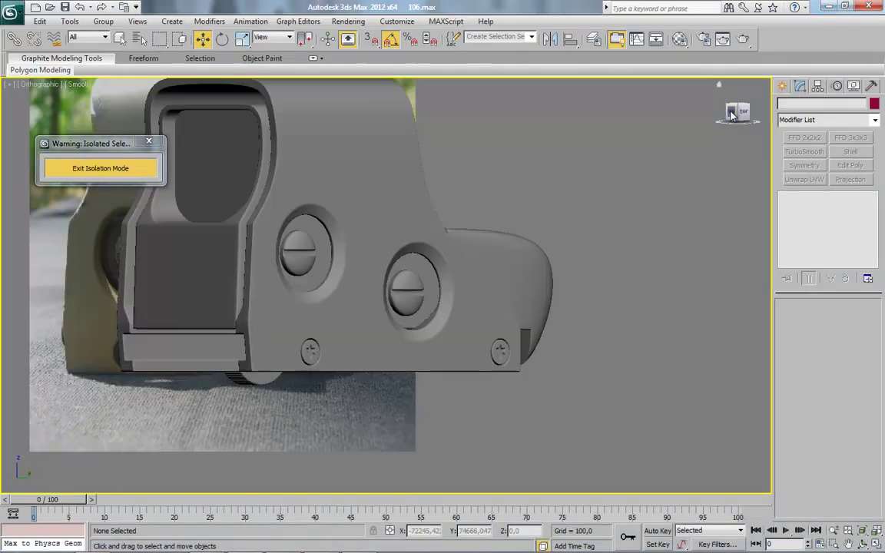
{"action": "left_click", "coordinate": [732, 115]}
{"action": "left_click", "coordinate": [782, 86]}
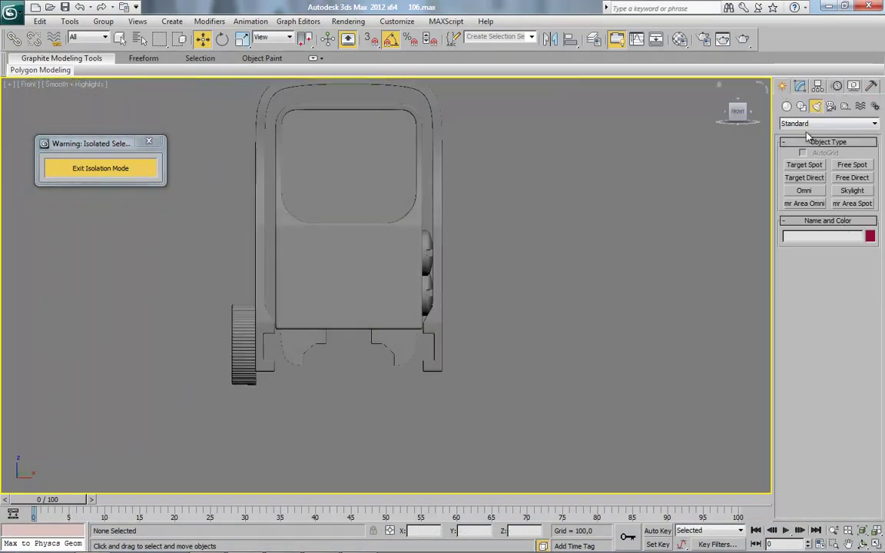
{"action": "left_click", "coordinate": [787, 107]}
{"action": "left_click", "coordinate": [852, 217]}
{"action": "middle_click_drag", "start_coordinate": [570, 237], "coordinate": [488, 262]}
{"action": "left_click_drag", "start_coordinate": [455, 176], "coordinate": [660, 338]}
{"action": "type", "text": "600"}
{"action": "key", "text": "Tab"}
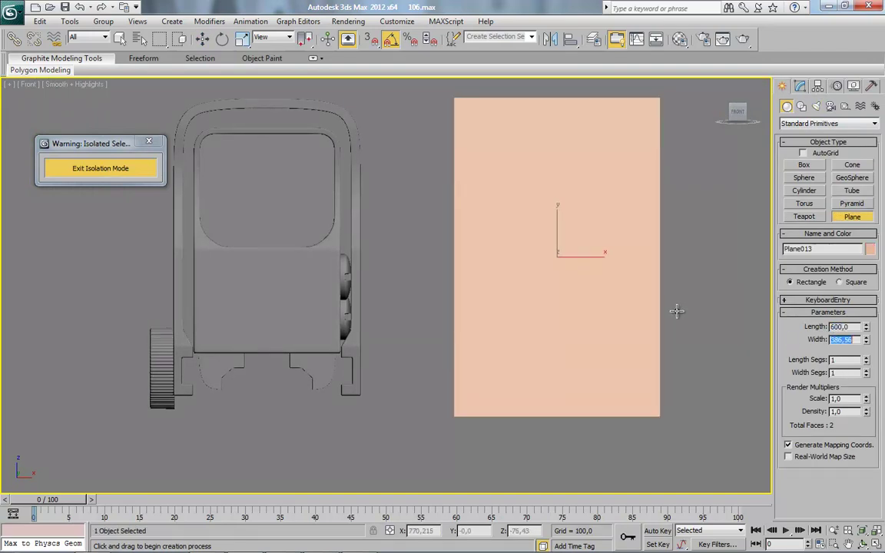
{"action": "type", "text": "600"}
{"action": "key", "text": "Return"}
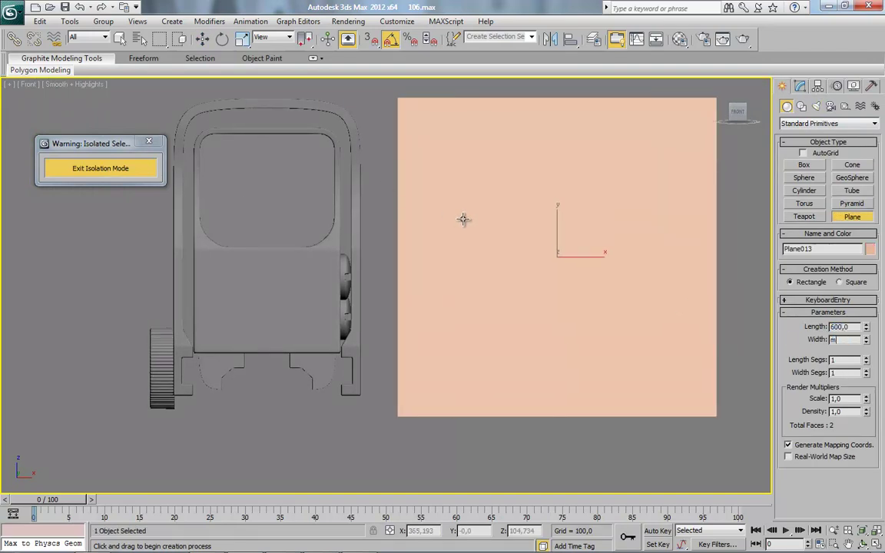
Step: Open the Material Editor and add a Bitmap map to the diffuse color of the 05 - Default material
{"action": "middle_click_drag", "start_coordinate": [561, 180], "coordinate": [538, 186]}
{"action": "key", "text": "m"}
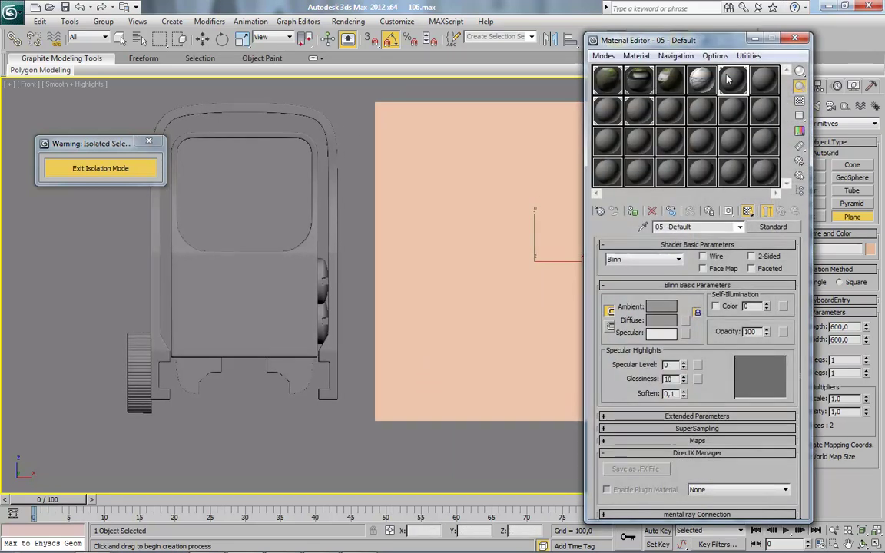
{"action": "left_click", "coordinate": [688, 322]}
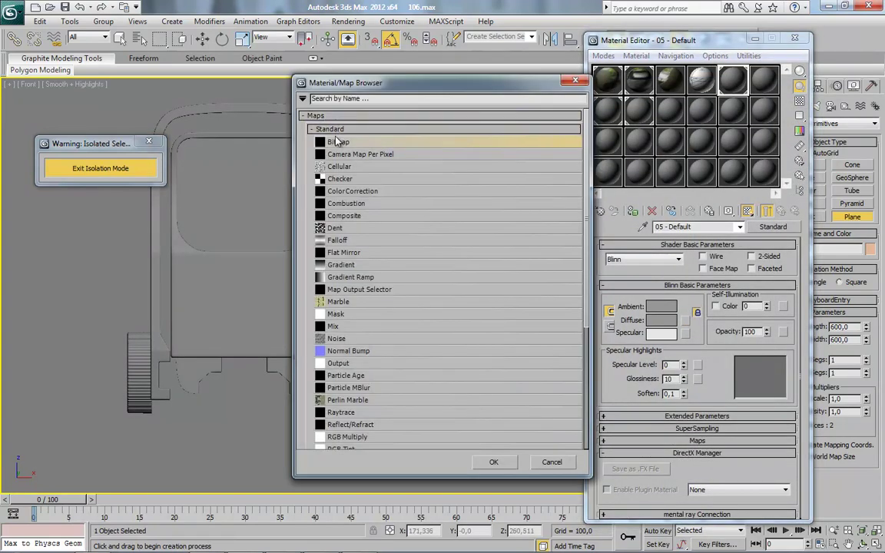
{"action": "double_click", "coordinate": [337, 141]}
Step: Load back.jpg from the scenes\a_eotech\zdjecia folder as the bitmap and assign the material to the selected plane
{"action": "left_click", "coordinate": [210, 49]}
{"action": "left_click", "coordinate": [212, 50]}
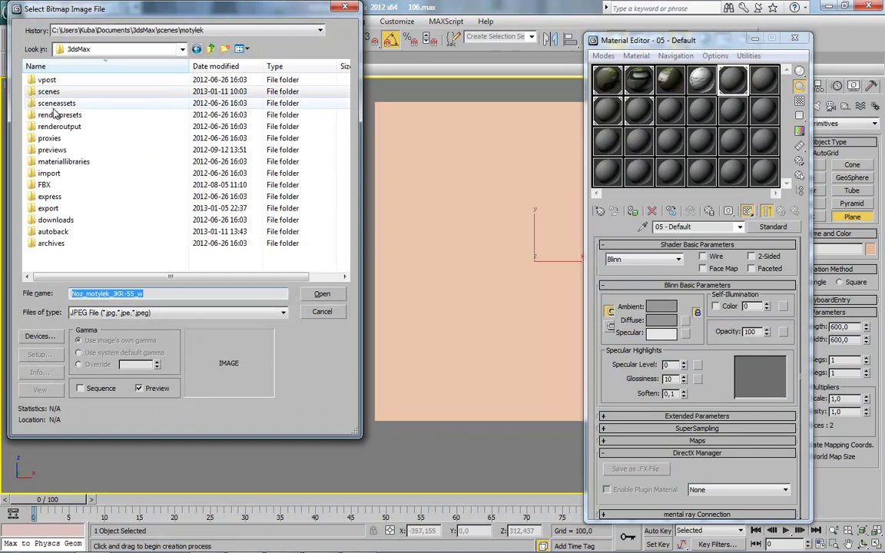
{"action": "double_click", "coordinate": [55, 93]}
{"action": "double_click", "coordinate": [52, 80]}
{"action": "left_click", "coordinate": [168, 88]}
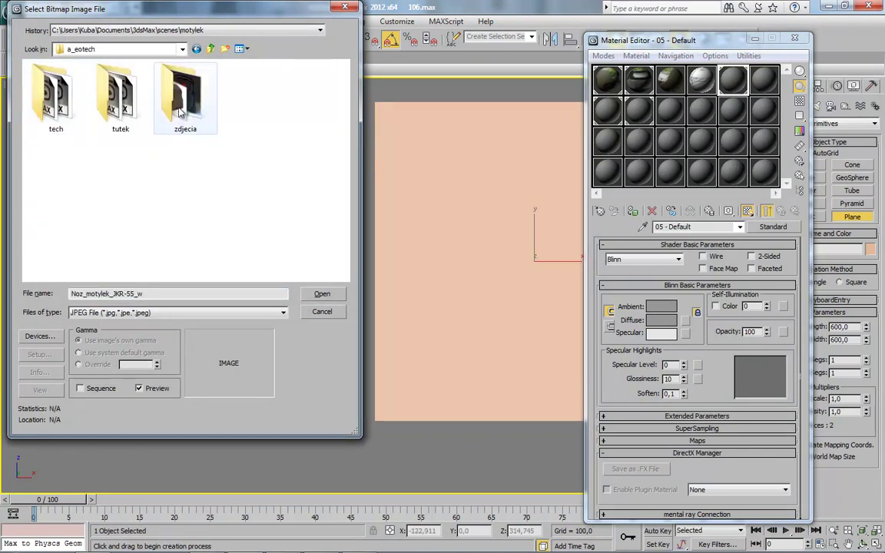
{"action": "double_click", "coordinate": [167, 88]}
{"action": "left_click", "coordinate": [112, 200]}
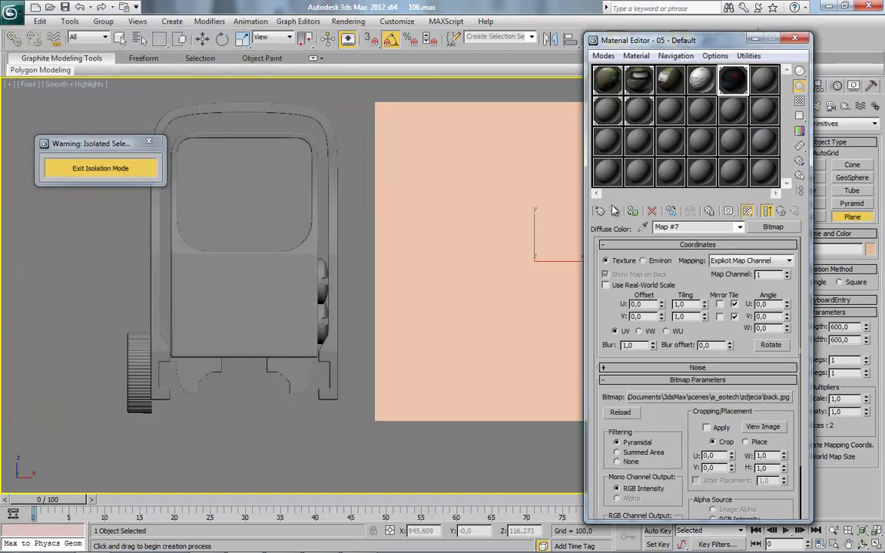
{"action": "left_click", "coordinate": [633, 212]}
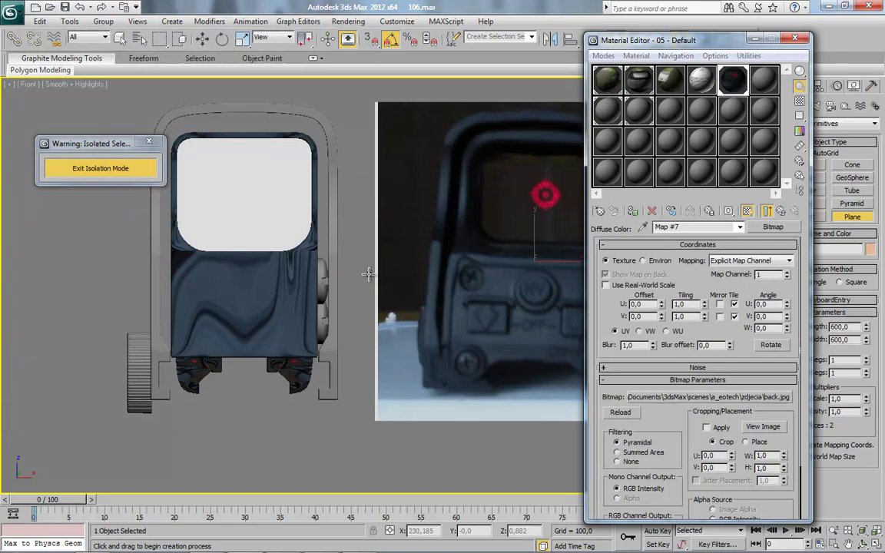
Step: Assign the plain grey 07 - Default material to all the sight's parts and close the Material Editor
{"action": "middle_click_drag", "start_coordinate": [367, 273], "coordinate": [433, 263]}
{"action": "scroll", "coordinate": [433, 263], "scroll_direction": "down", "scroll_amount": 2}
{"action": "left_click_drag", "start_coordinate": [212, 96], "coordinate": [383, 384]}
{"action": "key", "text": "w"}
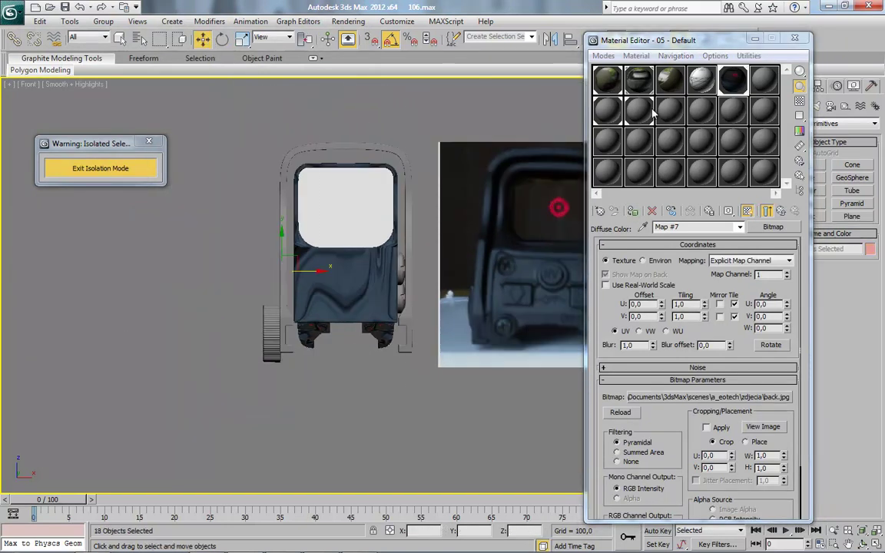
{"action": "left_click", "coordinate": [607, 110]}
{"action": "left_click", "coordinate": [633, 214]}
{"action": "left_click", "coordinate": [427, 328]}
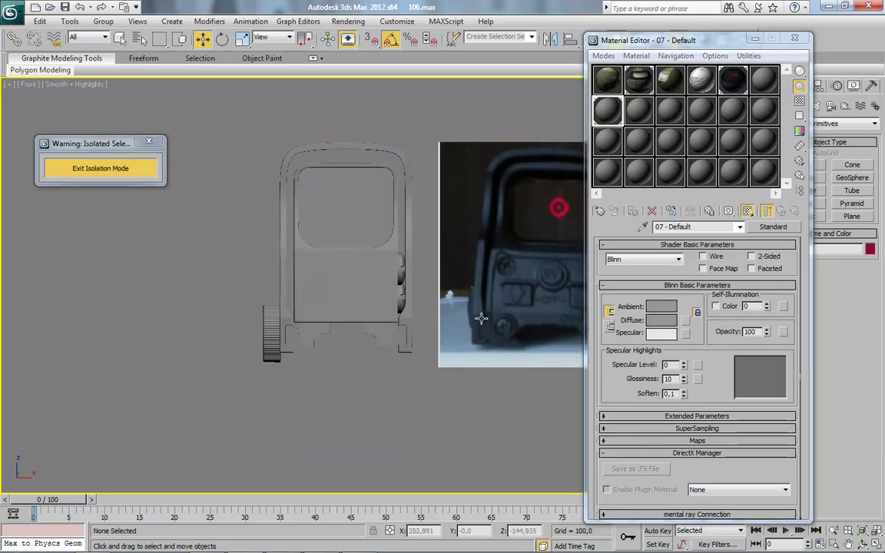
{"action": "middle_click_drag", "start_coordinate": [570, 305], "coordinate": [359, 301]}
{"action": "scroll", "coordinate": [366, 301], "scroll_direction": "up", "scroll_amount": 4}
{"action": "middle_click_drag", "start_coordinate": [327, 274], "coordinate": [353, 298]}
{"action": "left_click", "coordinate": [794, 39]}
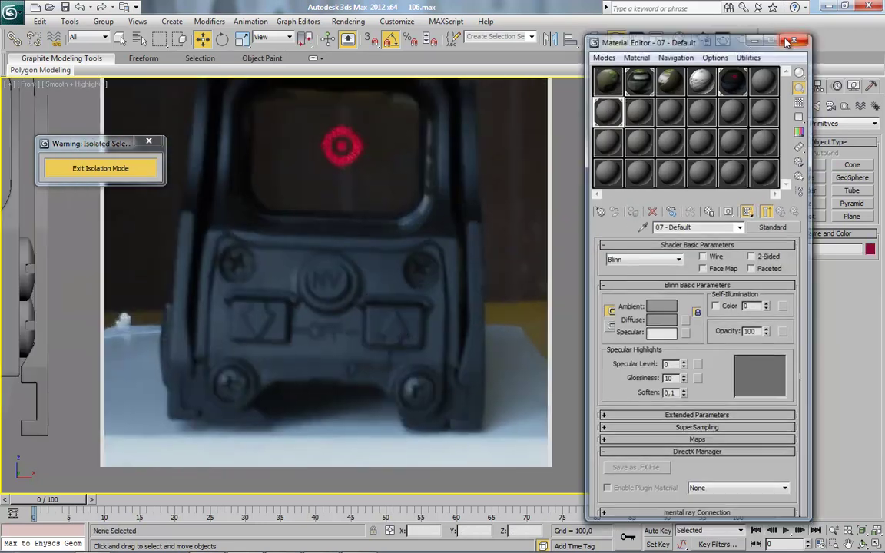
Step: Rotate the back-view reference plane by about 1.5 degrees in the Front view to straighten the photo
{"action": "left_click", "coordinate": [317, 165]}
{"action": "middle_click_drag", "start_coordinate": [361, 205], "coordinate": [379, 209]}
{"action": "left_click", "coordinate": [223, 43]}
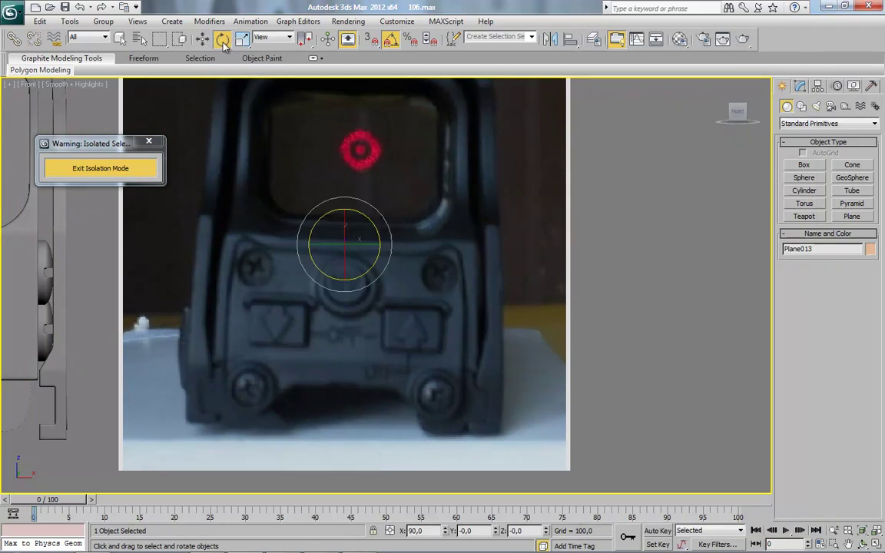
{"action": "scroll", "coordinate": [392, 223], "scroll_direction": "up", "scroll_amount": 2}
{"action": "mouse_move", "coordinate": [392, 237]}
{"action": "left_mouse_down"}
{"action": "mouse_move", "coordinate": [391, 228]}
{"action": "mouse_move", "coordinate": [392, 236]}
{"action": "left_mouse_up"}
{"action": "middle_click_drag", "start_coordinate": [368, 325], "coordinate": [423, 265]}
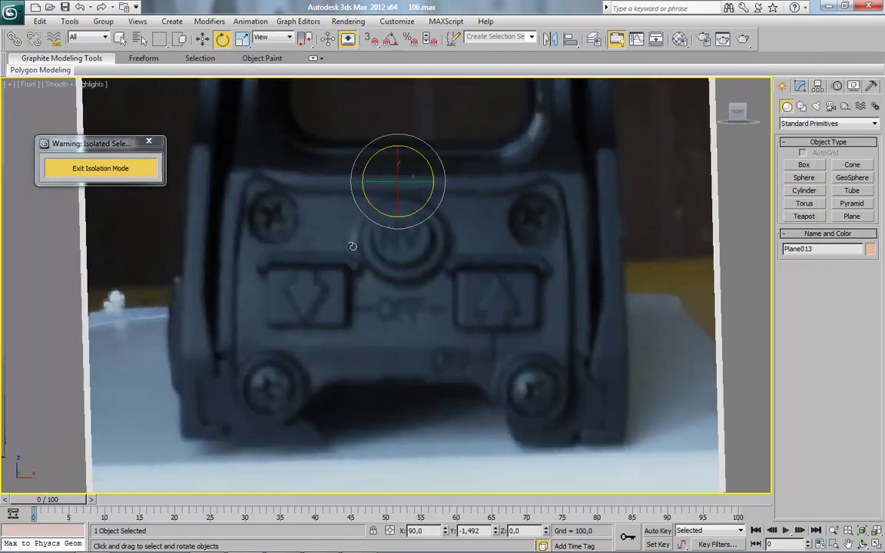
{"action": "middle_click_drag", "start_coordinate": [300, 320], "coordinate": [330, 319]}
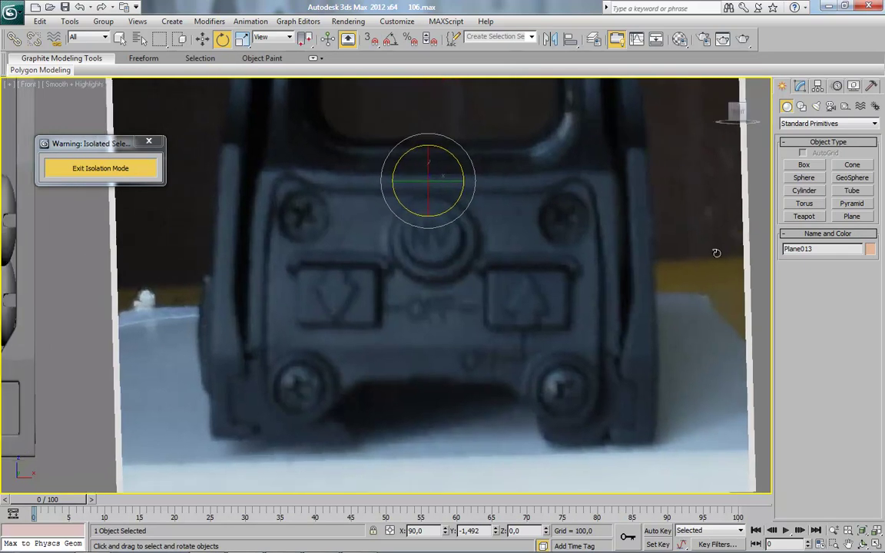
Step: Move the reference plane backwards along Y to about 140
{"action": "left_click", "coordinate": [206, 40]}
{"action": "scroll", "coordinate": [307, 174], "scroll_direction": "down", "scroll_amount": 4}
{"action": "middle_click_drag", "start_coordinate": [536, 306], "coordinate": [486, 332], "text": "alt"}
{"action": "mouse_move", "coordinate": [392, 235]}
{"action": "left_mouse_down"}
{"action": "mouse_move", "coordinate": [436, 225]}
{"action": "mouse_move", "coordinate": [479, 191]}
{"action": "left_mouse_up"}
Step: Freeze the reference plane with Show Frozen in Gray turned off in its object properties
{"action": "right_click", "coordinate": [436, 225]}
{"action": "right_click", "coordinate": [463, 162]}
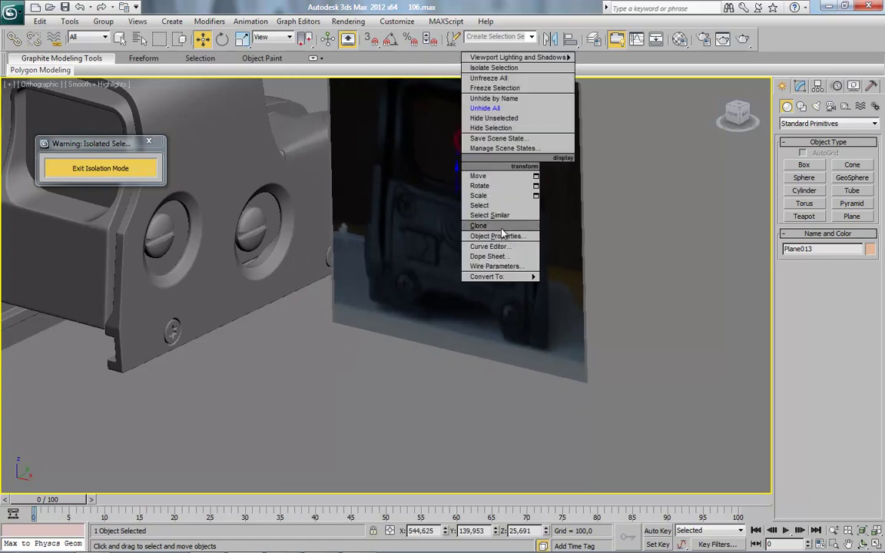
{"action": "left_click", "coordinate": [507, 237]}
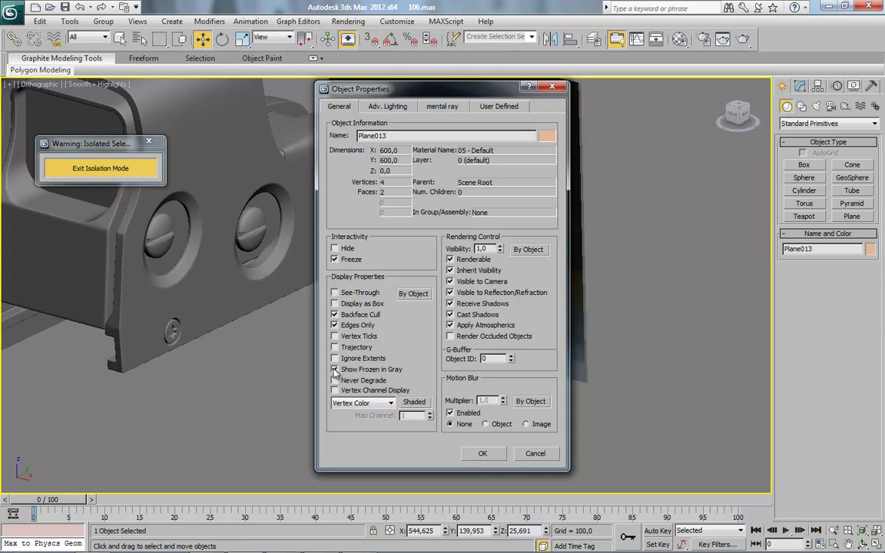
{"action": "left_click", "coordinate": [483, 456]}
Step: Draw a circle spline around the lower-left screw of the reference photo in the Front view
{"action": "middle_click_drag", "start_coordinate": [587, 358], "coordinate": [571, 371], "text": "alt"}
{"action": "scroll", "coordinate": [571, 371], "scroll_direction": "up", "scroll_amount": 3}
{"action": "left_click", "coordinate": [735, 116]}
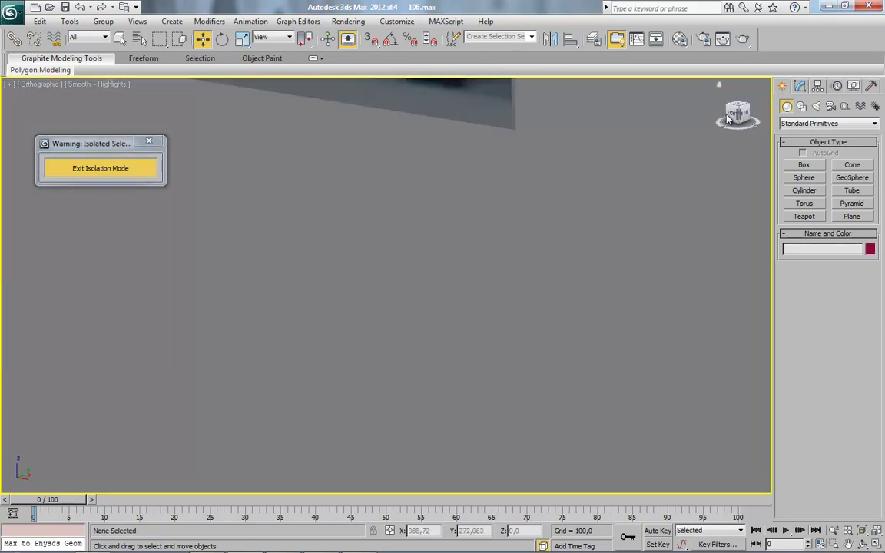
{"action": "key", "text": "z"}
{"action": "scroll", "coordinate": [551, 329], "scroll_direction": "up", "scroll_amount": 5}
{"action": "middle_click_drag", "start_coordinate": [573, 302], "coordinate": [522, 258]}
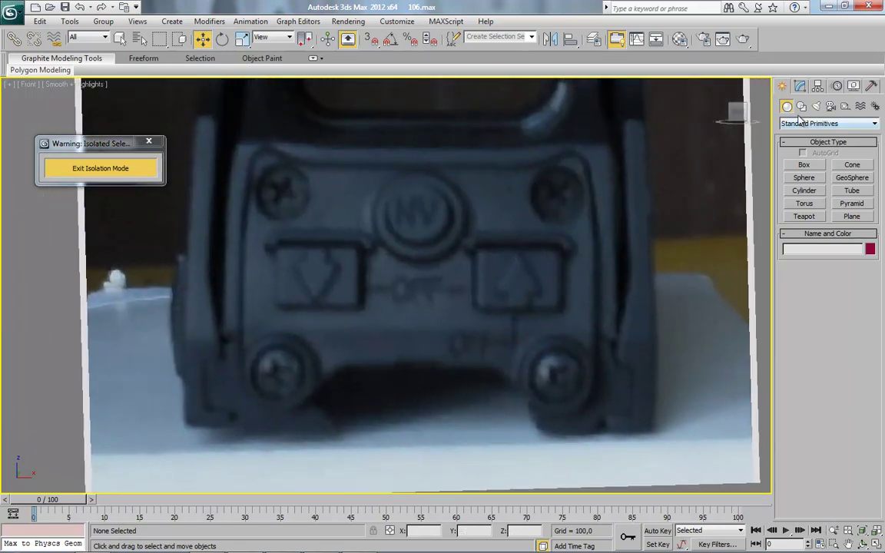
{"action": "left_click", "coordinate": [803, 190]}
{"action": "left_click", "coordinate": [801, 106]}
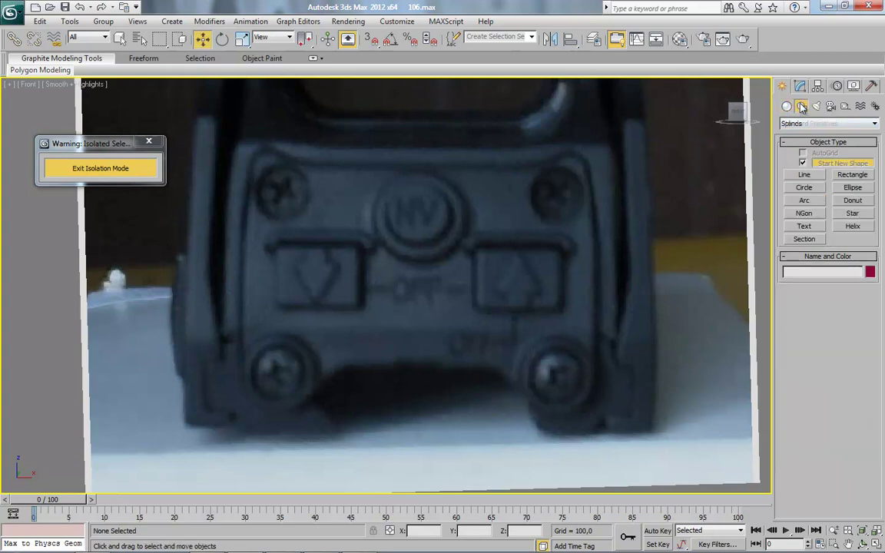
{"action": "left_click", "coordinate": [804, 188]}
{"action": "left_click_drag", "start_coordinate": [277, 374], "coordinate": [296, 354]}
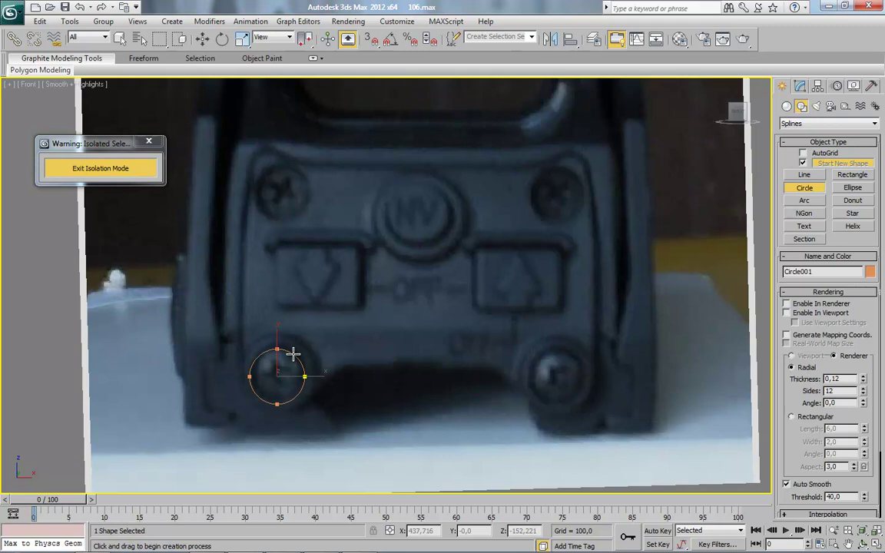
Step: Centre the circle on the lower-left screw and create a concentric copy scaled up to about 134%
{"action": "left_click", "coordinate": [204, 40]}
{"action": "middle_click_drag", "start_coordinate": [246, 303], "coordinate": [275, 270]}
{"action": "scroll", "coordinate": [274, 270], "scroll_direction": "up", "scroll_amount": 3}
{"action": "mouse_move", "coordinate": [230, 390]}
{"action": "left_mouse_down"}
{"action": "mouse_move", "coordinate": [260, 358]}
{"action": "mouse_move", "coordinate": [253, 360]}
{"action": "left_mouse_up"}
{"action": "left_click", "coordinate": [242, 40]}
{"action": "left_click", "coordinate": [444, 334]}
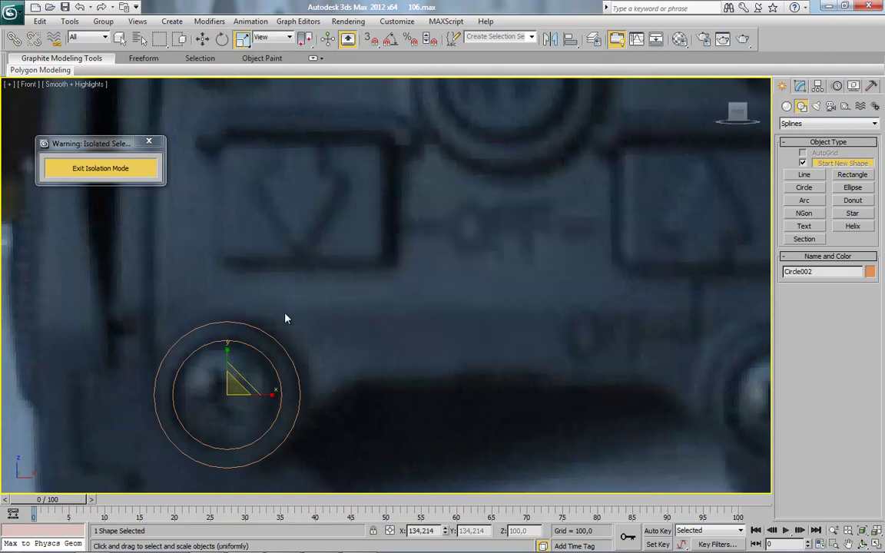
Step: Trace an open line from the outer circle up the rear panel's left edge, around the corner and along the top to the middle
{"action": "scroll", "coordinate": [285, 316], "scroll_direction": "down", "scroll_amount": 4}
{"action": "middle_click_drag", "start_coordinate": [291, 333], "coordinate": [311, 317]}
{"action": "scroll", "coordinate": [312, 314], "scroll_direction": "up", "scroll_amount": 3}
{"action": "middle_click_drag", "start_coordinate": [353, 294], "coordinate": [333, 319]}
{"action": "scroll", "coordinate": [341, 288], "scroll_direction": "down", "scroll_amount": 1}
{"action": "left_click", "coordinate": [800, 175]}
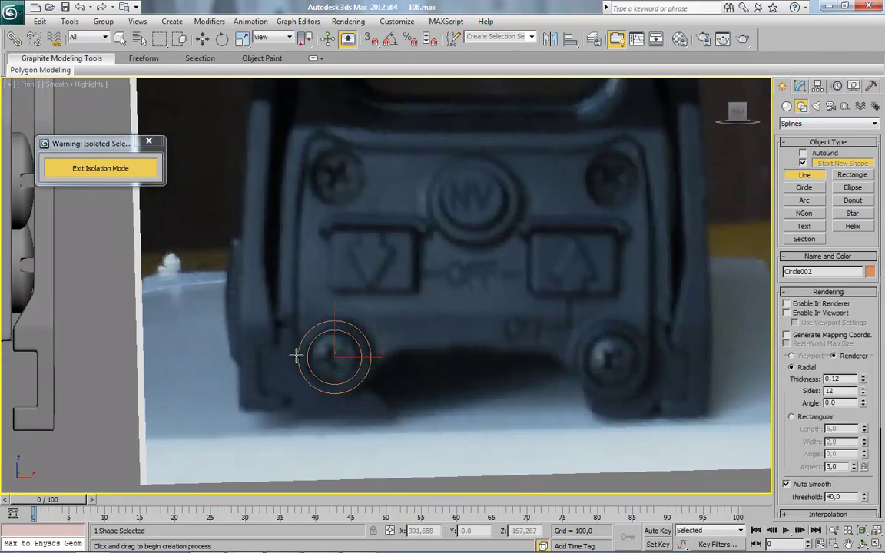
{"action": "left_click", "coordinate": [296, 357]}
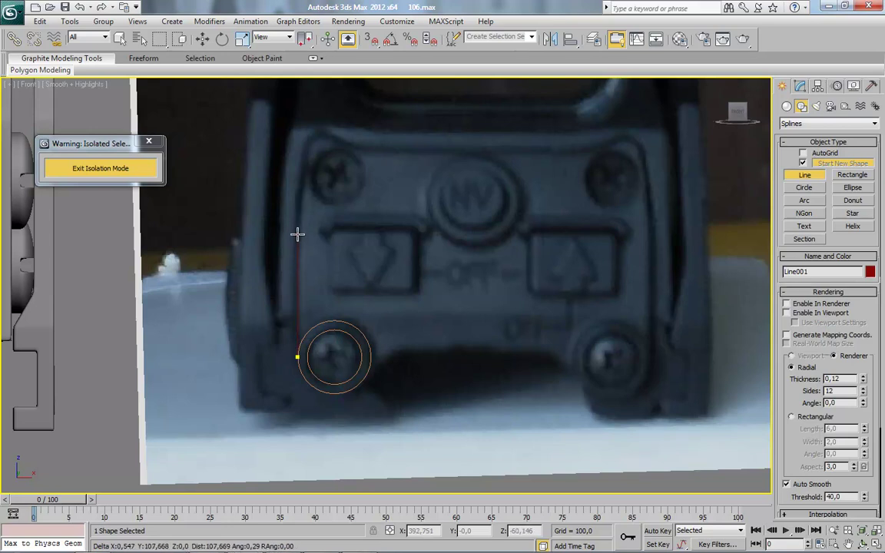
{"action": "left_click", "coordinate": [297, 234]}
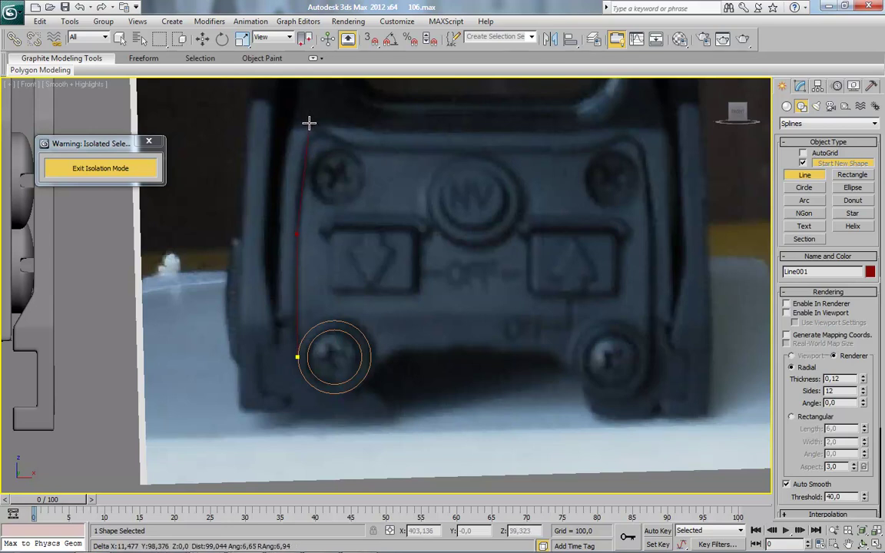
{"action": "left_click", "coordinate": [308, 122]}
{"action": "left_click", "coordinate": [361, 151]}
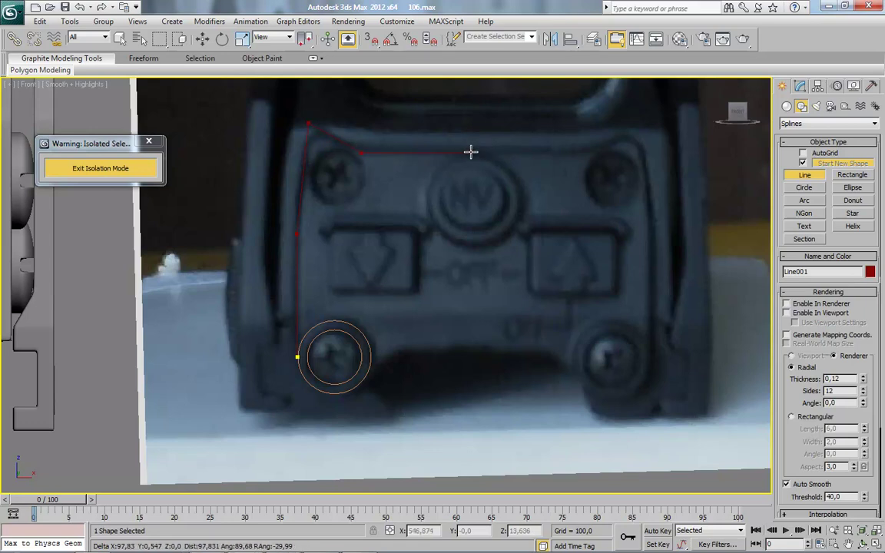
{"action": "left_click", "coordinate": [471, 151]}
{"action": "right_click", "coordinate": [467, 252]}
Step: Trace a second open line from the outer circle's lower right along the stepped bottom edge to the panel's middle
{"action": "middle_click_drag", "start_coordinate": [425, 323], "coordinate": [399, 297]}
{"action": "left_click", "coordinate": [336, 355]}
{"action": "left_click", "coordinate": [371, 327]}
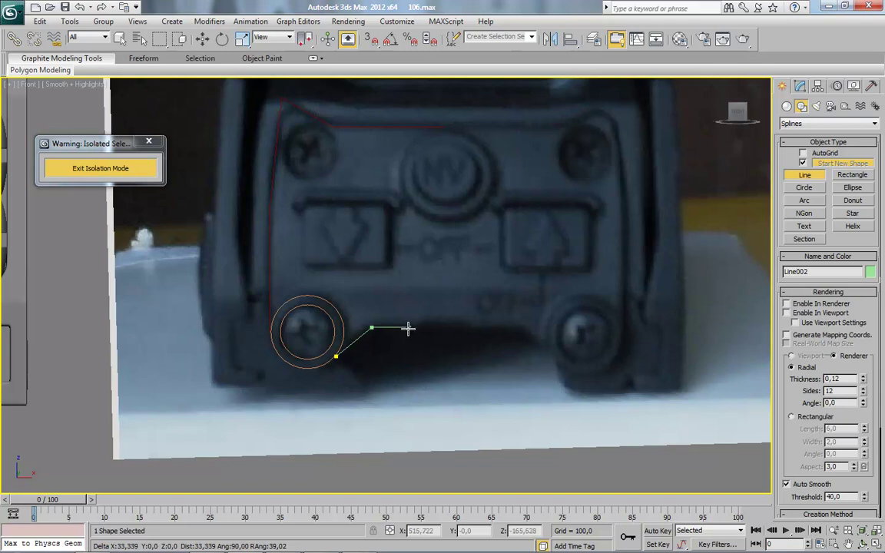
{"action": "left_click", "coordinate": [405, 328]}
{"action": "left_click", "coordinate": [419, 319]}
{"action": "left_click", "coordinate": [439, 321], "text": "shift"}
{"action": "right_click", "coordinate": [438, 321]}
Step: Select the upper outline, show edged faces in the viewport and start editing the line's vertices
{"action": "middle_click_drag", "start_coordinate": [440, 295], "coordinate": [438, 316]}
{"action": "middle_click_drag", "start_coordinate": [315, 207], "coordinate": [369, 293]}
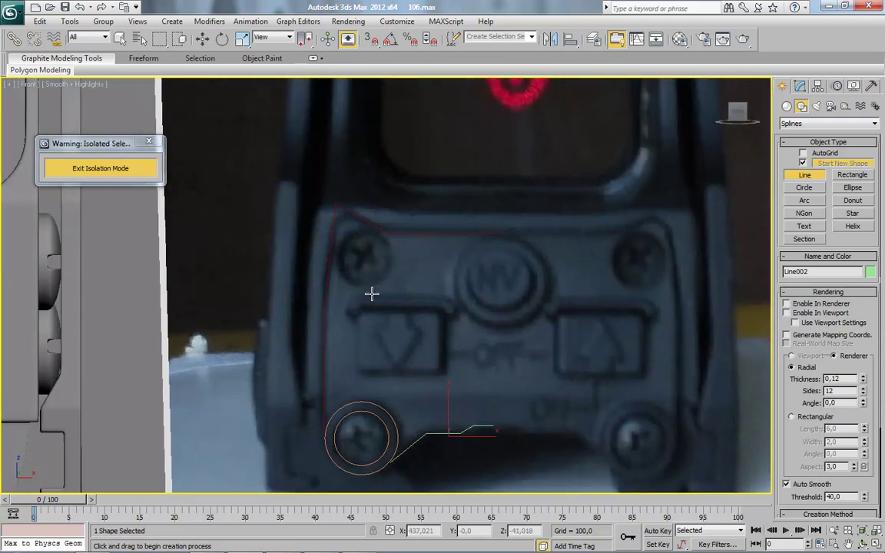
{"action": "scroll", "coordinate": [369, 291], "scroll_direction": "up", "scroll_amount": 2}
{"action": "left_click", "coordinate": [323, 177]}
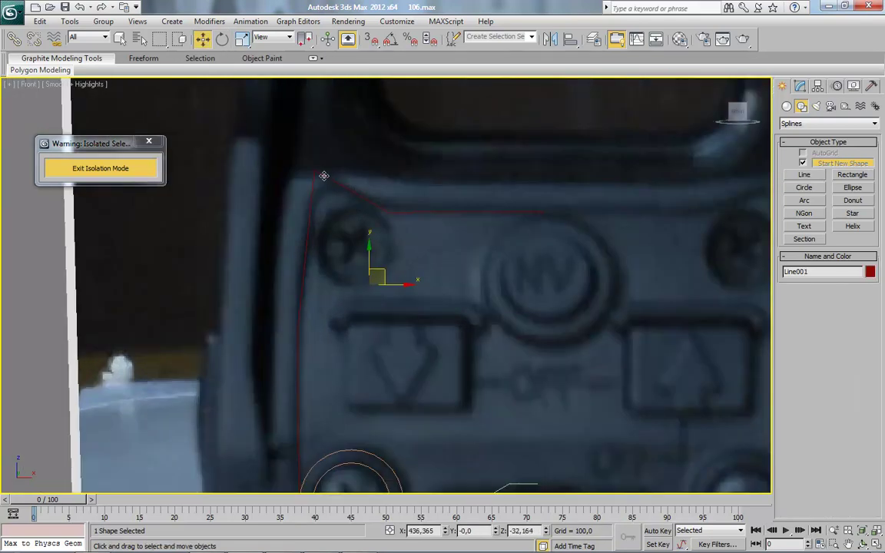
{"action": "key", "text": "F4"}
{"action": "middle_click_drag", "start_coordinate": [370, 226], "coordinate": [362, 232]}
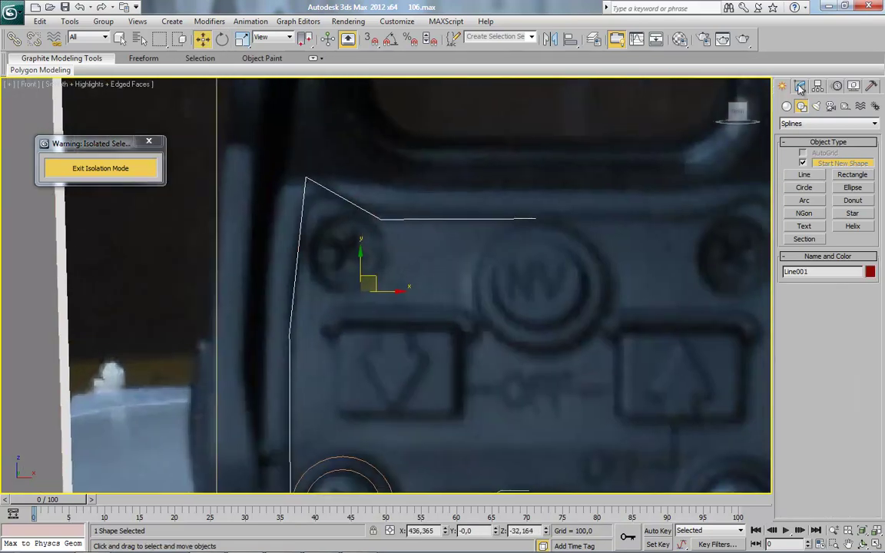
{"action": "left_click", "coordinate": [800, 87]}
{"action": "left_click_drag", "start_coordinate": [781, 479], "coordinate": [725, 199]}
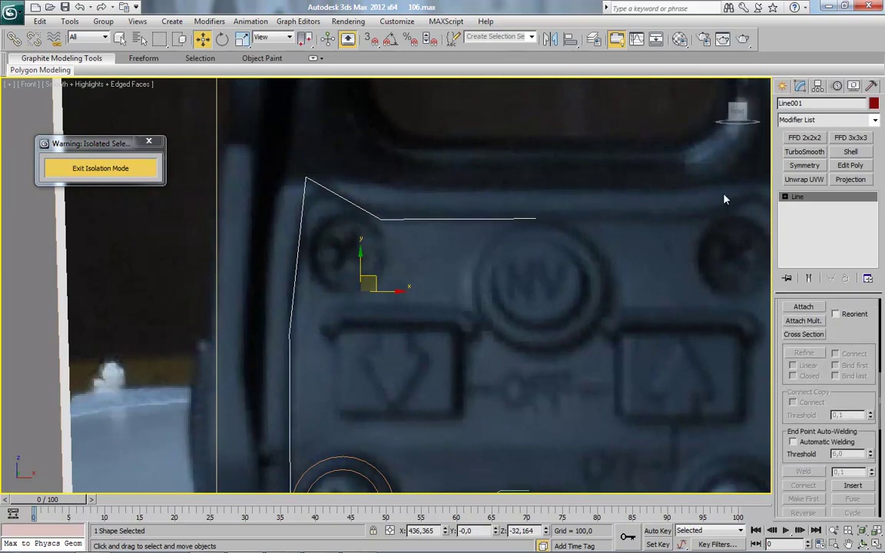
{"action": "scroll", "coordinate": [776, 365], "scroll_direction": "down", "scroll_amount": 3}
{"action": "left_click", "coordinate": [785, 197]}
{"action": "left_click", "coordinate": [807, 208]}
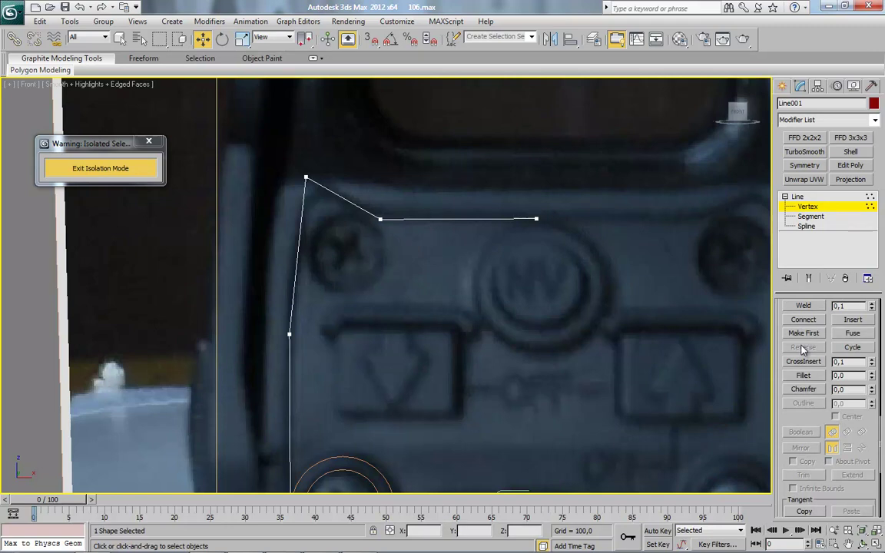
{"action": "left_click", "coordinate": [803, 389]}
{"action": "left_click_drag", "start_coordinate": [307, 179], "coordinate": [312, 133]}
{"action": "key", "text": "ctrl+z"}
Step: Fillet the upper-left corner vertex of the outline to match the rounded corner in the photo
{"action": "left_click", "coordinate": [804, 377]}
{"action": "middle_click_drag", "start_coordinate": [555, 295], "coordinate": [424, 253]}
{"action": "scroll", "coordinate": [434, 250], "scroll_direction": "down", "scroll_amount": 2}
{"action": "scroll", "coordinate": [433, 250], "scroll_direction": "up", "scroll_amount": 1}
{"action": "left_click", "coordinate": [202, 39]}
Step: Lower the upper outline's end vertex by about 0.4 so that the top segment is horizontal
{"action": "middle_click_drag", "start_coordinate": [301, 170], "coordinate": [329, 219]}
{"action": "scroll", "coordinate": [328, 217], "scroll_direction": "up", "scroll_amount": 2}
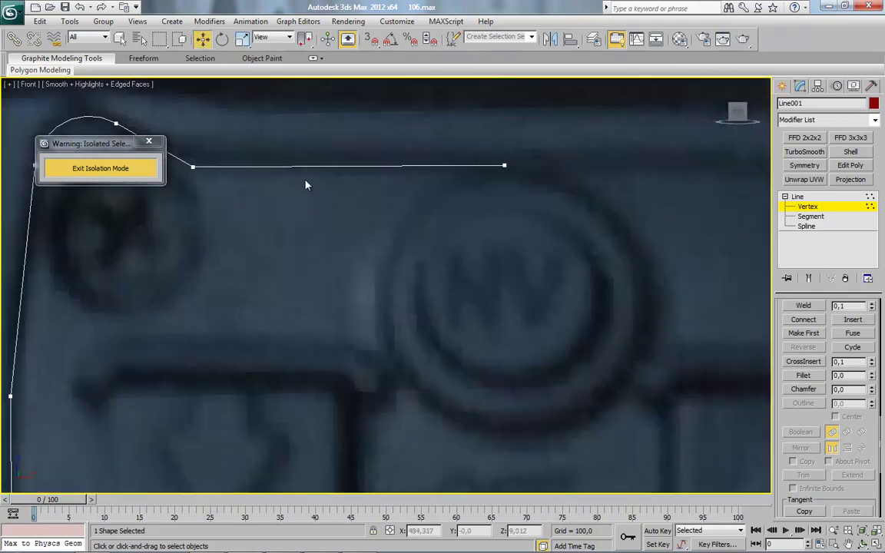
{"action": "middle_click_drag", "start_coordinate": [306, 186], "coordinate": [360, 220]}
{"action": "left_click_drag", "start_coordinate": [543, 175], "coordinate": [579, 222]}
{"action": "left_click_drag", "start_coordinate": [559, 164], "coordinate": [559, 166]}
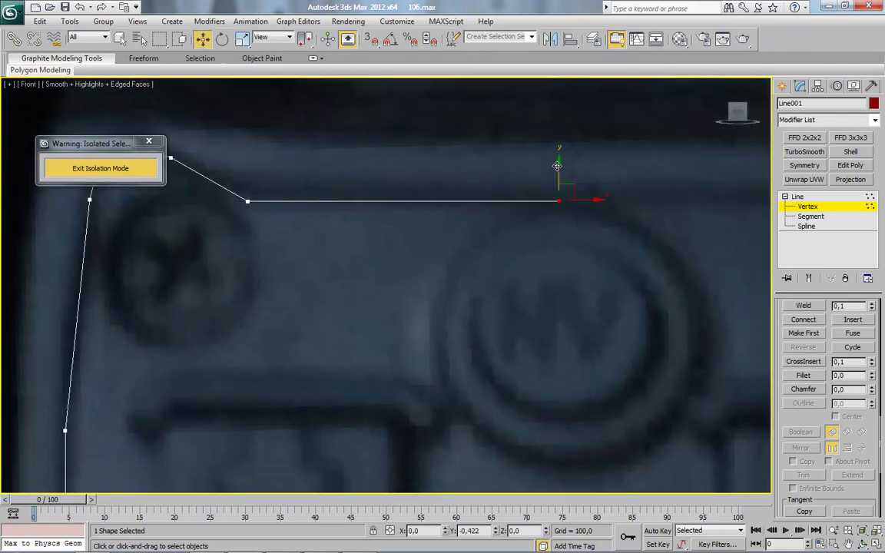
Step: Copy the X coordinate of the upper outline's end vertex
{"action": "middle_click_drag", "start_coordinate": [479, 257], "coordinate": [417, 83]}
{"action": "scroll", "coordinate": [438, 266], "scroll_direction": "down", "scroll_amount": 3}
{"action": "left_click_drag", "start_coordinate": [469, 155], "coordinate": [421, 152]}
{"action": "key", "text": "ctrl+z"}
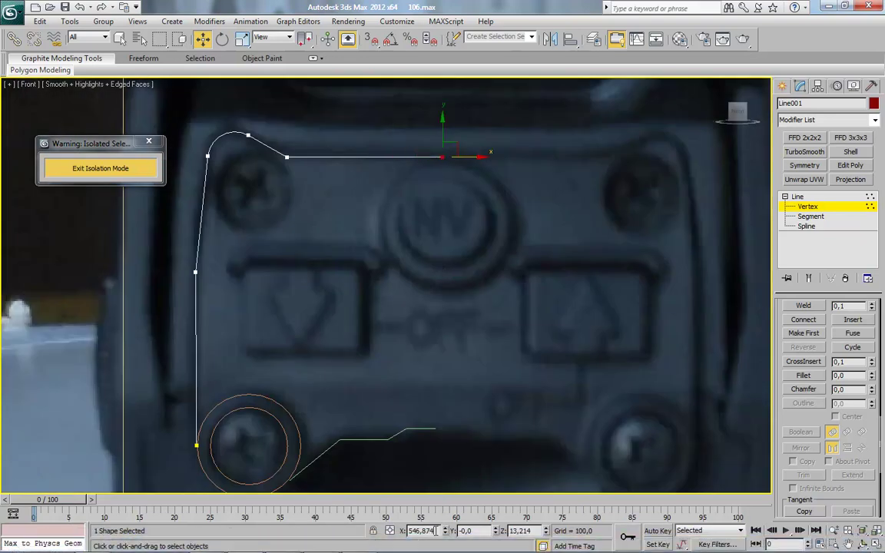
{"action": "left_click_drag", "start_coordinate": [473, 401], "coordinate": [426, 431]}
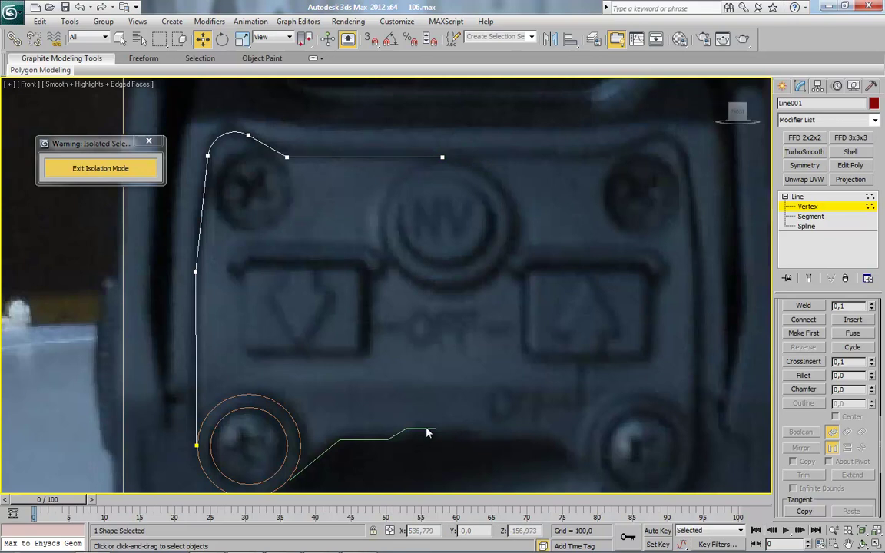
Step: Leave vertex editing and attach the lower bottom-edge line to the upper outline
{"action": "left_click", "coordinate": [830, 206]}
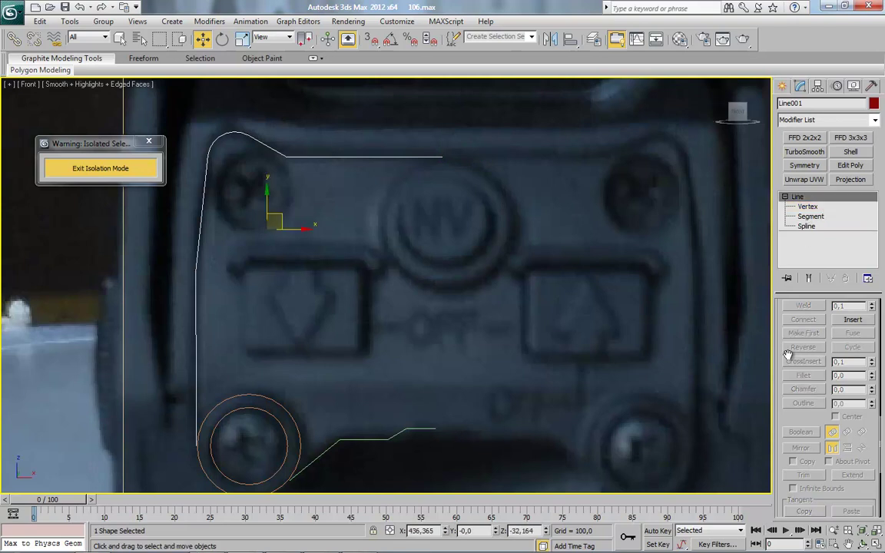
{"action": "scroll", "coordinate": [780, 432], "scroll_direction": "up", "scroll_amount": 4}
{"action": "left_click", "coordinate": [801, 425]}
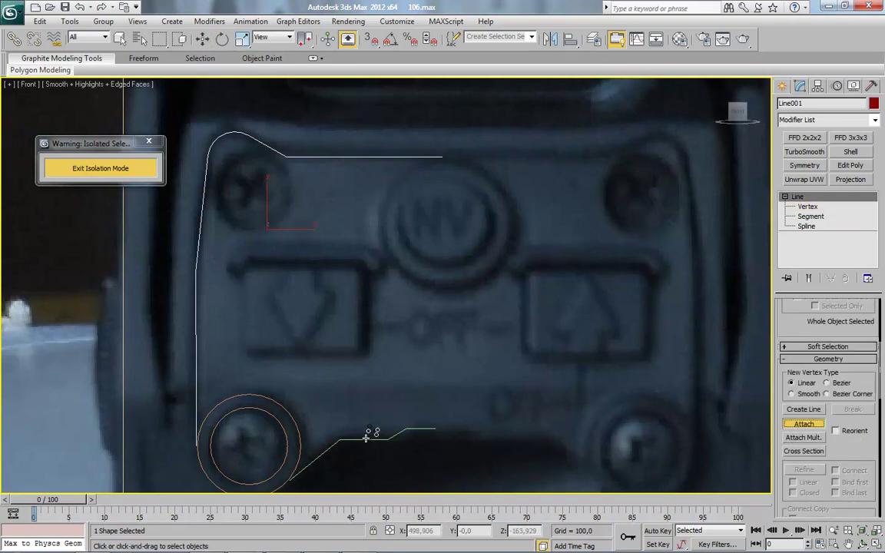
{"action": "scroll", "coordinate": [813, 438], "scroll_direction": "up", "scroll_amount": 5}
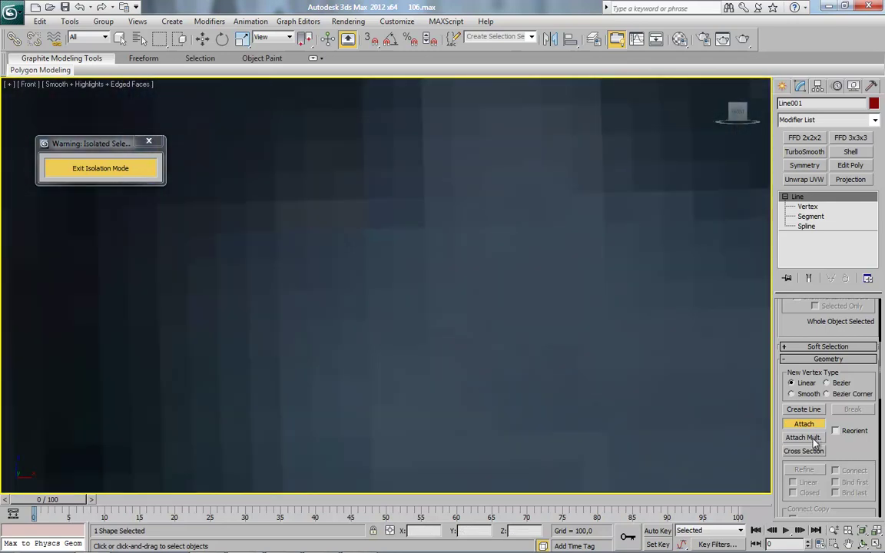
{"action": "scroll", "coordinate": [809, 431], "scroll_direction": "down", "scroll_amount": 8}
{"action": "scroll", "coordinate": [578, 356], "scroll_direction": "up", "scroll_amount": 4}
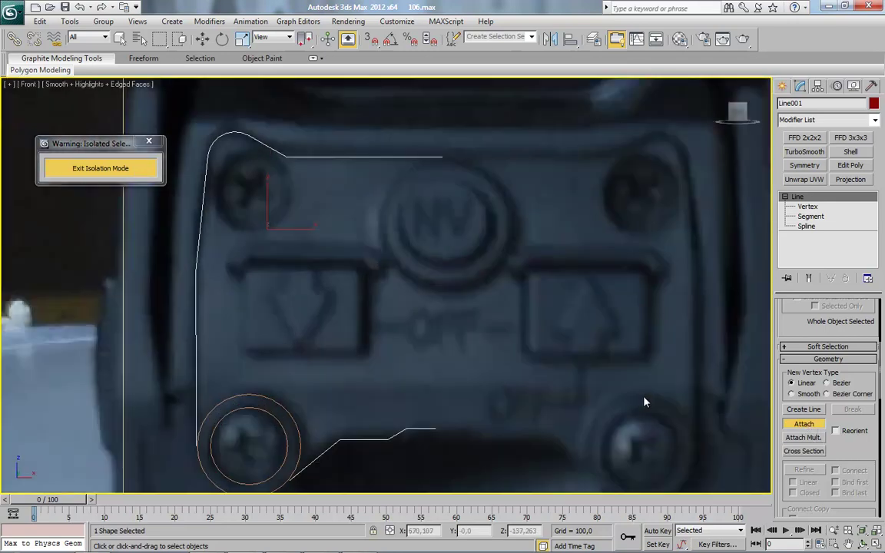
{"action": "scroll", "coordinate": [790, 388], "scroll_direction": "up", "scroll_amount": 3}
{"action": "scroll", "coordinate": [789, 388], "scroll_direction": "up", "scroll_amount": 1}
Step: Set the X coordinate of the bottom-edge line's end vertex to 546,874, aligning it with the upper end vertex
{"action": "left_click", "coordinate": [813, 347]}
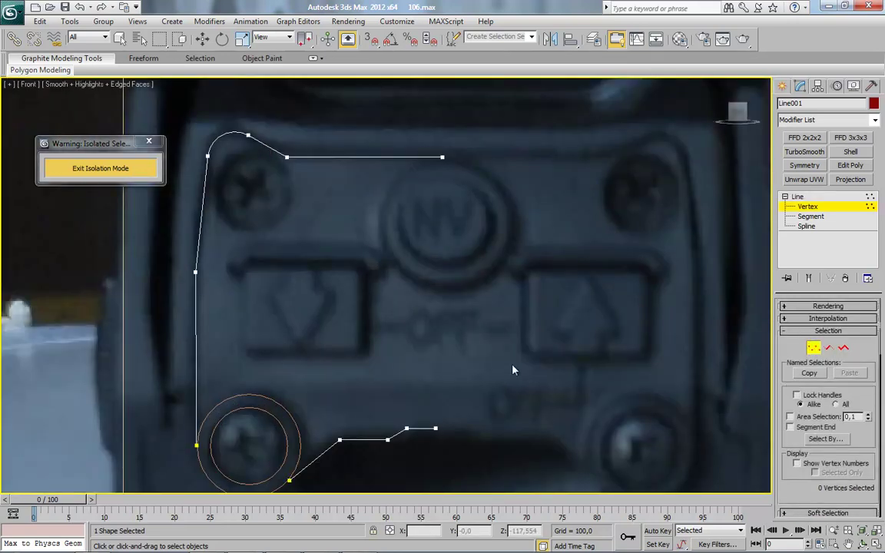
{"action": "key", "text": "w"}
{"action": "left_click_drag", "start_coordinate": [458, 405], "coordinate": [427, 450]}
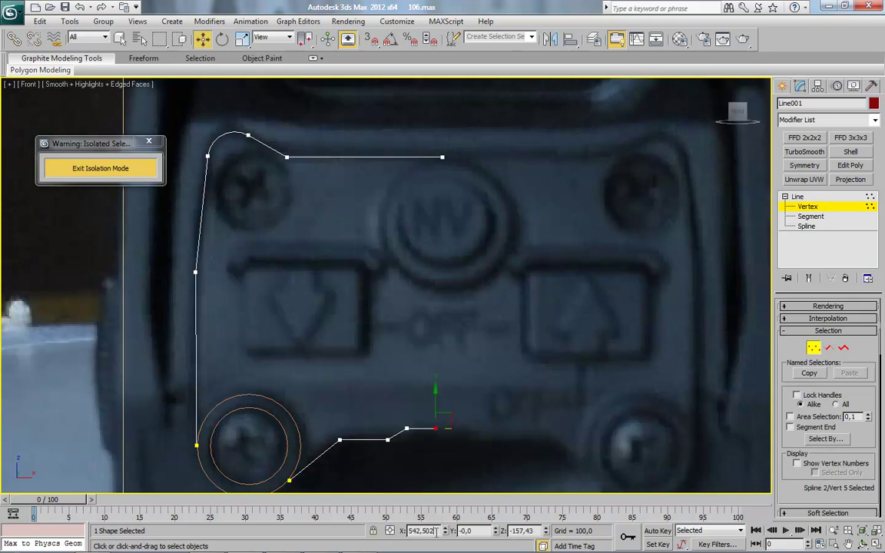
{"action": "key", "text": "Return"}
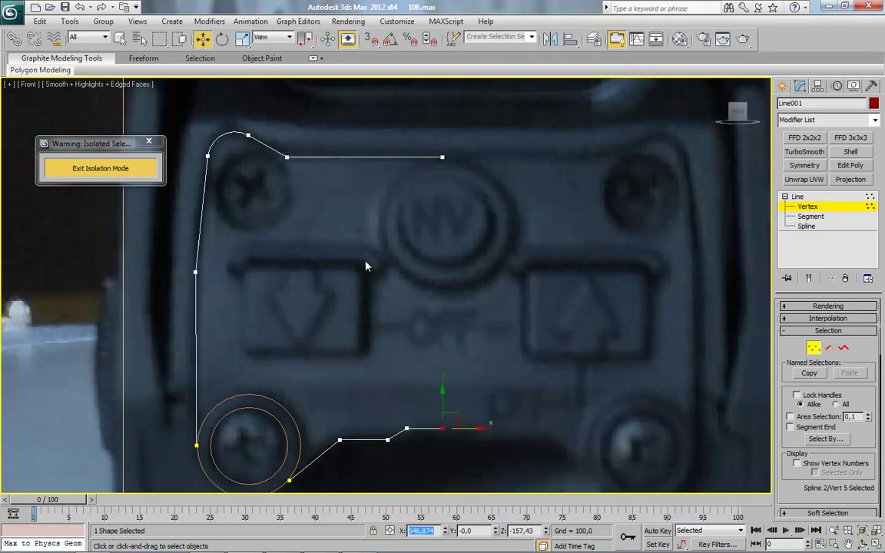
{"action": "left_click", "coordinate": [418, 346]}
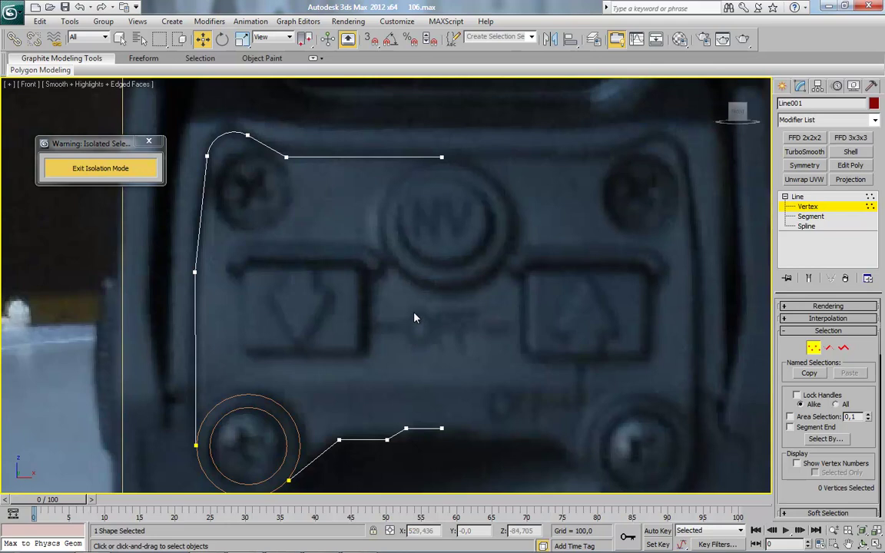
Step: Try to mirror the half outline with a Symmetry modifier, testing the flipped X, Y and Z axes, and remove the modifier
{"action": "scroll", "coordinate": [414, 317], "scroll_direction": "up", "scroll_amount": 4}
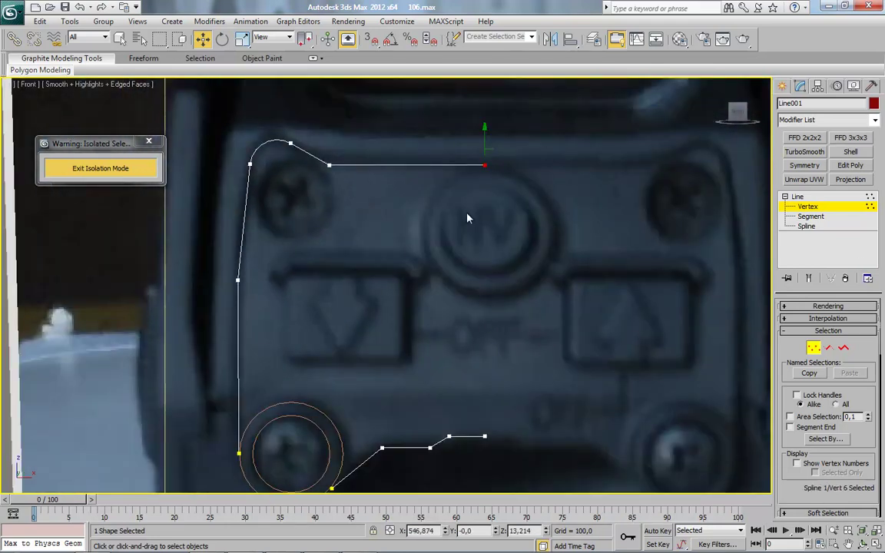
{"action": "left_click", "coordinate": [806, 166]}
{"action": "left_click", "coordinate": [806, 342]}
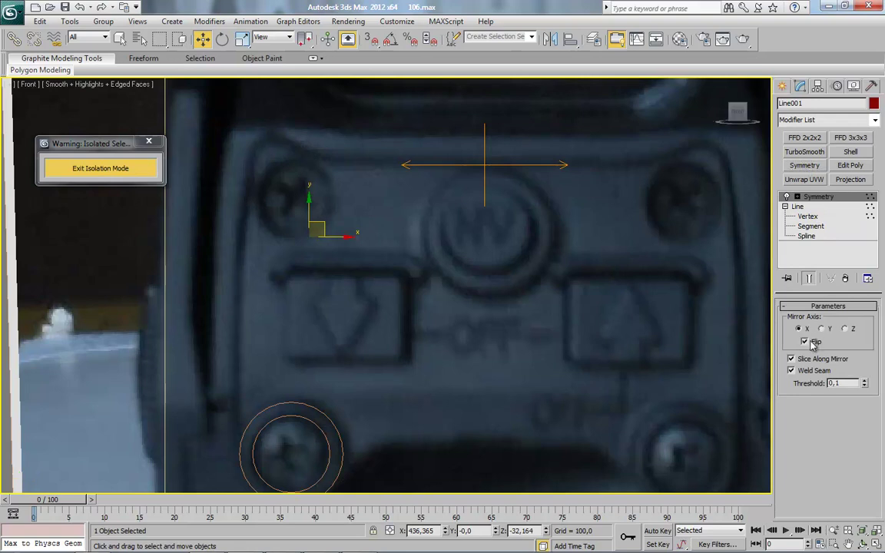
{"action": "left_click", "coordinate": [822, 329]}
{"action": "left_click", "coordinate": [844, 329]}
{"action": "left_click", "coordinate": [824, 329]}
{"action": "left_click", "coordinate": [799, 329]}
{"action": "right_click", "coordinate": [822, 198]}
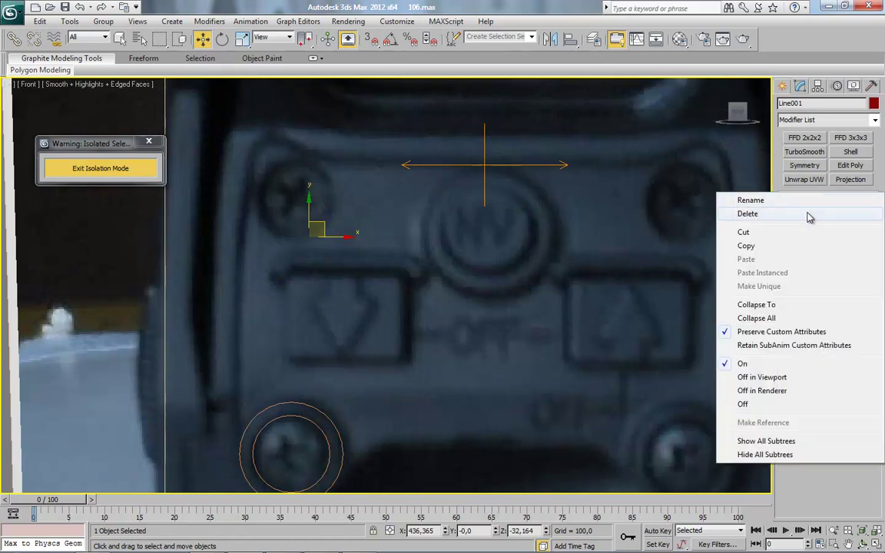
{"action": "left_click", "coordinate": [809, 215]}
{"action": "middle_click_drag", "start_coordinate": [557, 347], "coordinate": [505, 346]}
{"action": "left_click", "coordinate": [816, 350]}
Step: Draw a circle of about 24.5 radius around the upper-left screw, centred on the screw head
{"action": "middle_click_drag", "start_coordinate": [397, 351], "coordinate": [416, 320]}
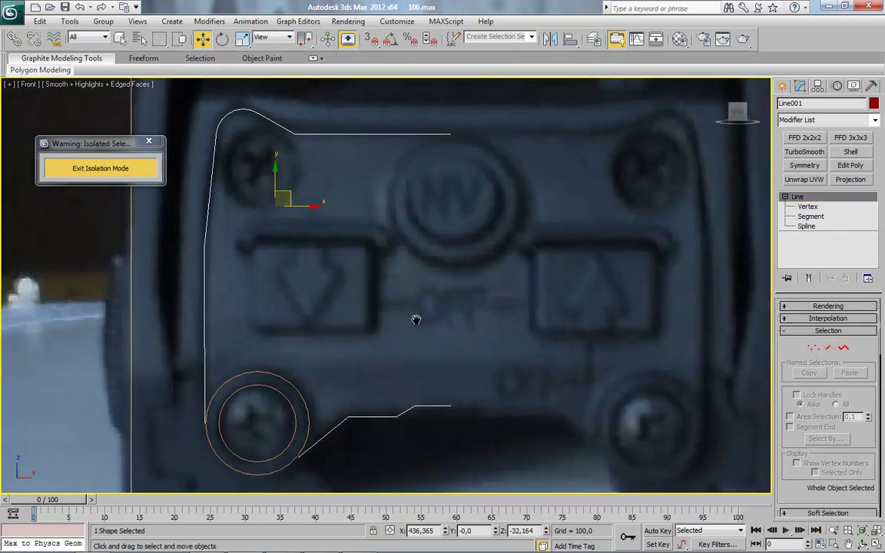
{"action": "middle_click_drag", "start_coordinate": [325, 289], "coordinate": [371, 314]}
{"action": "middle_click_drag", "start_coordinate": [329, 231], "coordinate": [387, 307]}
{"action": "scroll", "coordinate": [383, 281], "scroll_direction": "up", "scroll_amount": 3}
{"action": "left_click", "coordinate": [783, 86]}
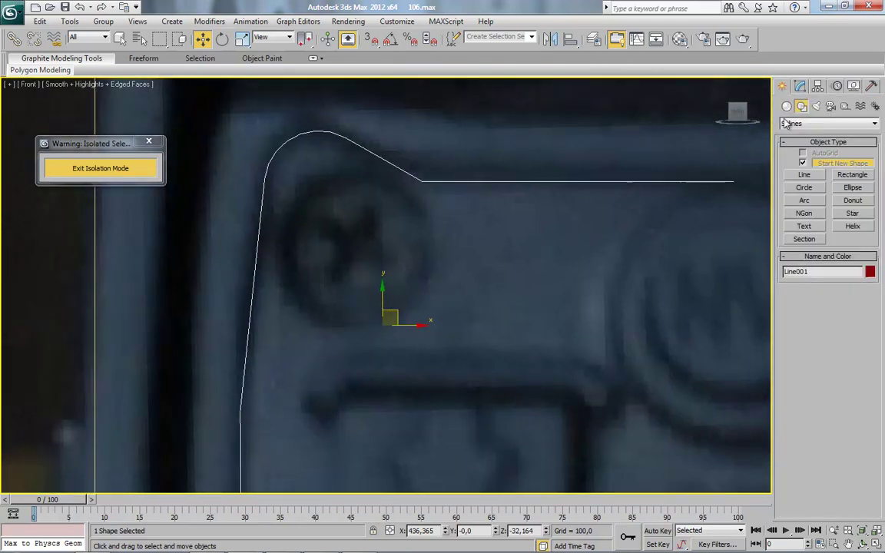
{"action": "left_click", "coordinate": [803, 188]}
{"action": "left_click_drag", "start_coordinate": [351, 256], "coordinate": [402, 197]}
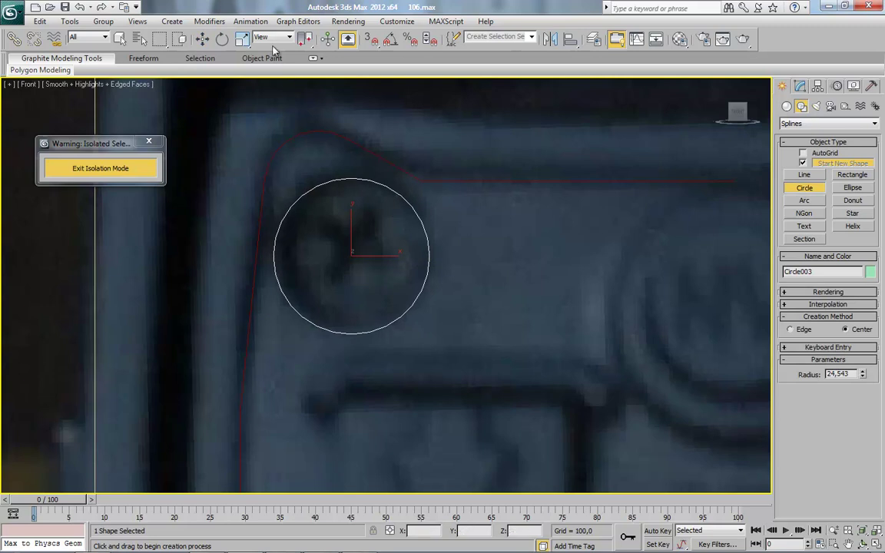
Step: Copy the screw circle onto the NV button and set the copy's X coordinate to 546,874
{"action": "left_click", "coordinate": [203, 39]}
{"action": "scroll", "coordinate": [261, 213], "scroll_direction": "down", "scroll_amount": 4}
{"action": "middle_click_drag", "start_coordinate": [496, 353], "coordinate": [460, 365]}
{"action": "scroll", "coordinate": [461, 365], "scroll_direction": "up", "scroll_amount": 2}
{"action": "middle_click_drag", "start_coordinate": [495, 306], "coordinate": [478, 346]}
{"action": "left_click_drag", "start_coordinate": [184, 225], "coordinate": [417, 255], "text": "shift"}
{"action": "left_click", "coordinate": [427, 333]}
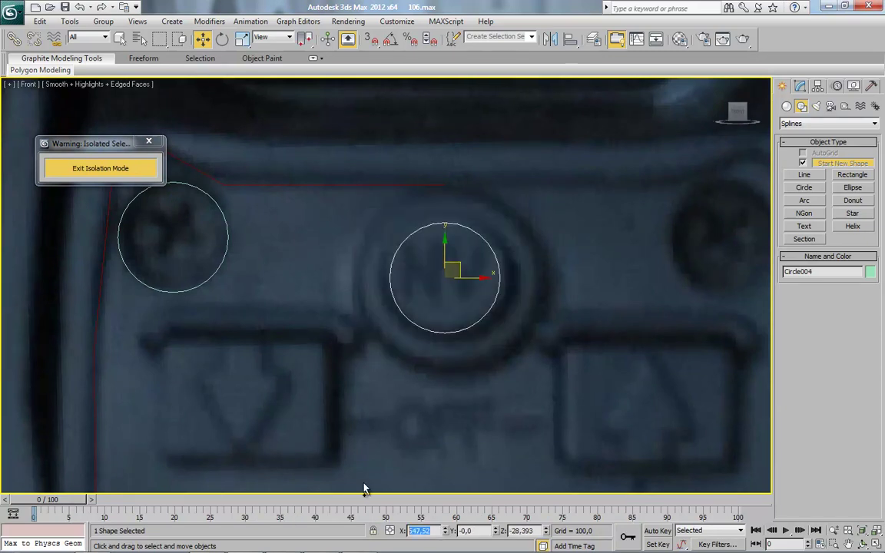
{"action": "key", "text": "Return"}
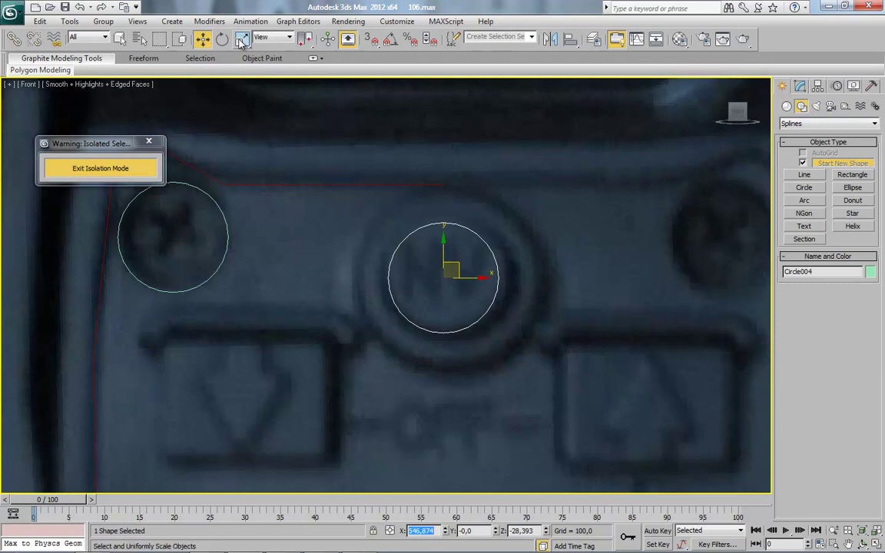
Step: Scale the NV button circle to the inner ring and add a concentric copy scaled to about 158% for the outer ring
{"action": "left_click", "coordinate": [242, 39]}
{"action": "left_click_drag", "start_coordinate": [452, 260], "coordinate": [483, 229]}
{"action": "left_click", "coordinate": [444, 335]}
{"action": "scroll", "coordinate": [400, 361], "scroll_direction": "down", "scroll_amount": 2}
{"action": "mouse_move", "coordinate": [400, 361]}
{"action": "middle_mouse_down"}
{"action": "mouse_move", "coordinate": [364, 289]}
{"action": "mouse_move", "coordinate": [470, 306]}
{"action": "mouse_move", "coordinate": [484, 327]}
{"action": "middle_mouse_up"}
{"action": "scroll", "coordinate": [465, 308], "scroll_direction": "up", "scroll_amount": 2}
{"action": "scroll", "coordinate": [514, 323], "scroll_direction": "down", "scroll_amount": 4}
{"action": "scroll", "coordinate": [380, 310], "scroll_direction": "up", "scroll_amount": 8}
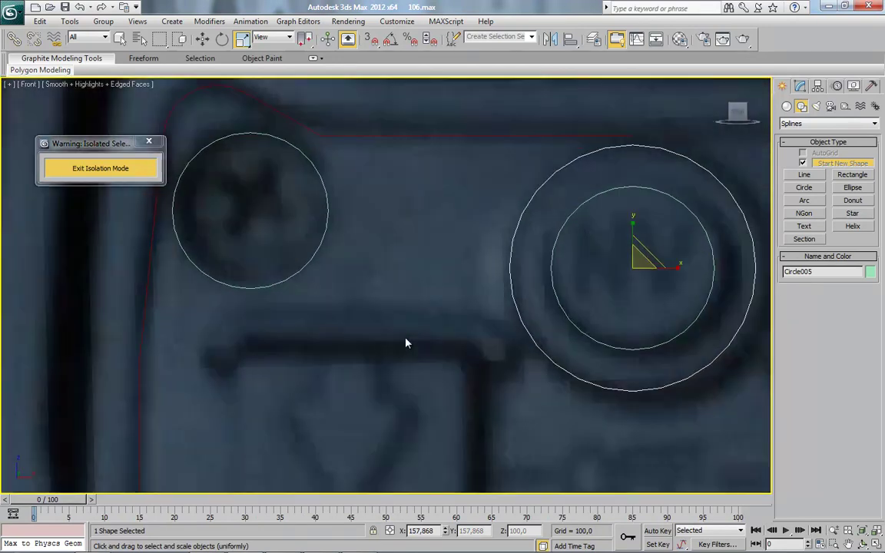
Step: Draw a closed bracket-shaped line with two short legs around the raised rim above the down-arrow button
{"action": "left_click", "coordinate": [805, 175]}
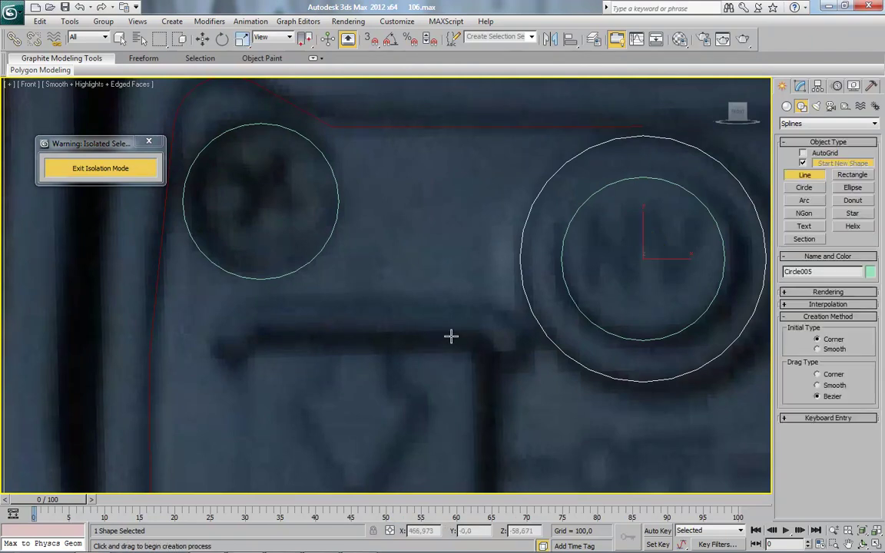
{"action": "left_click", "coordinate": [215, 297]}
{"action": "left_click", "coordinate": [214, 356]}
{"action": "left_click", "coordinate": [251, 356]}
{"action": "left_click", "coordinate": [252, 334]}
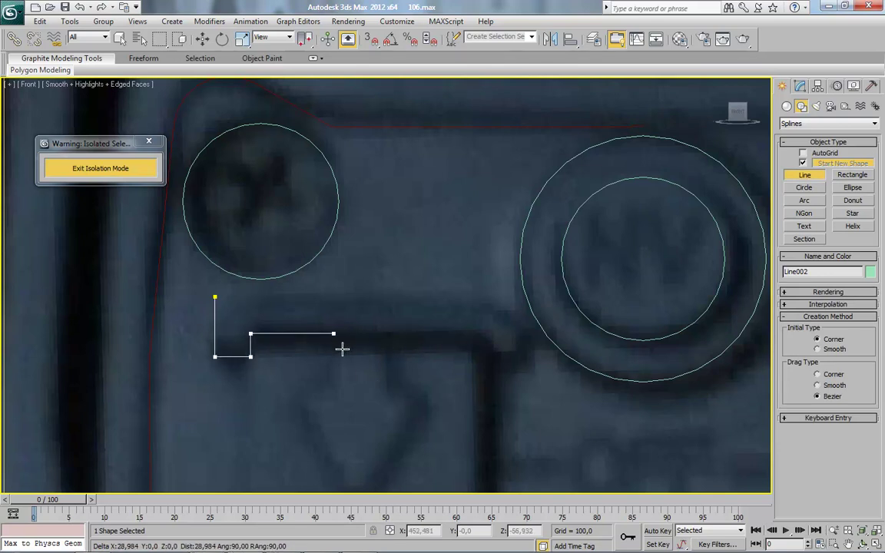
{"action": "left_click", "coordinate": [474, 334]}
{"action": "left_click", "coordinate": [474, 356]}
{"action": "left_click", "coordinate": [516, 356]}
{"action": "left_click", "coordinate": [515, 295]}
{"action": "left_click", "coordinate": [215, 295]}
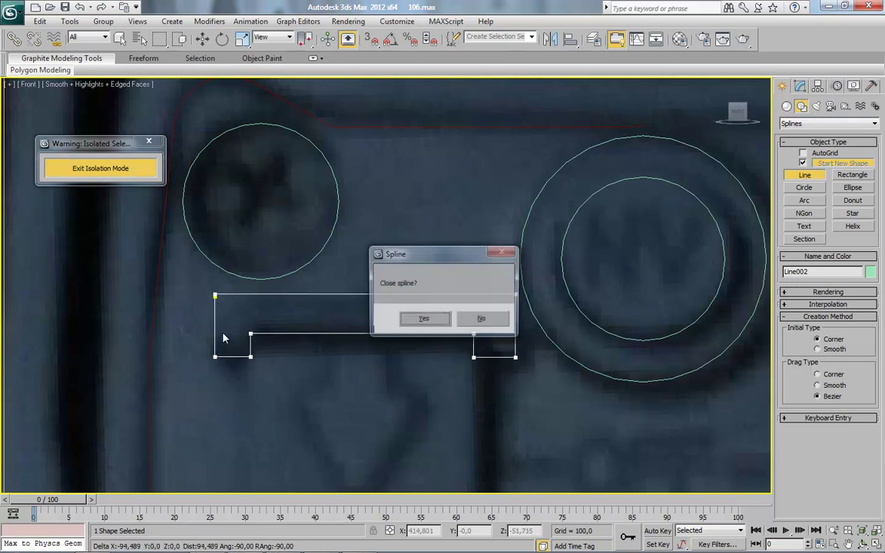
{"action": "left_click", "coordinate": [424, 318]}
Step: Convert the bracket to an editable spline and level its top edge by setting the right corner vertex's Z to -40,315
{"action": "left_click", "coordinate": [203, 40]}
{"action": "right_click", "coordinate": [378, 306]}
{"action": "mouse_move", "coordinate": [430, 420]}
{"action": "left_click", "coordinate": [479, 422]}
{"action": "left_click", "coordinate": [816, 348]}
{"action": "left_click_drag", "start_coordinate": [586, 257], "coordinate": [142, 312]}
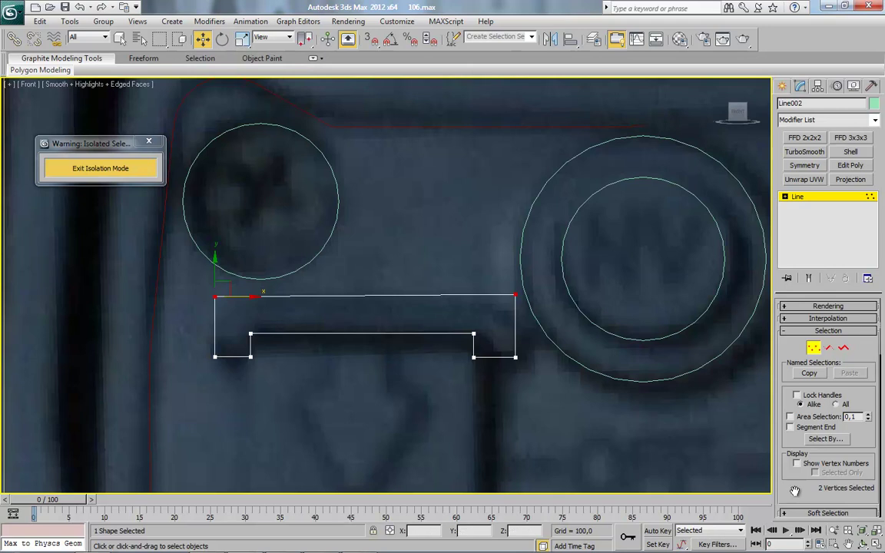
{"action": "scroll", "coordinate": [781, 393], "scroll_direction": "down", "scroll_amount": 15}
{"action": "scroll", "coordinate": [780, 394], "scroll_direction": "up", "scroll_amount": 10}
{"action": "left_click", "coordinate": [243, 40]}
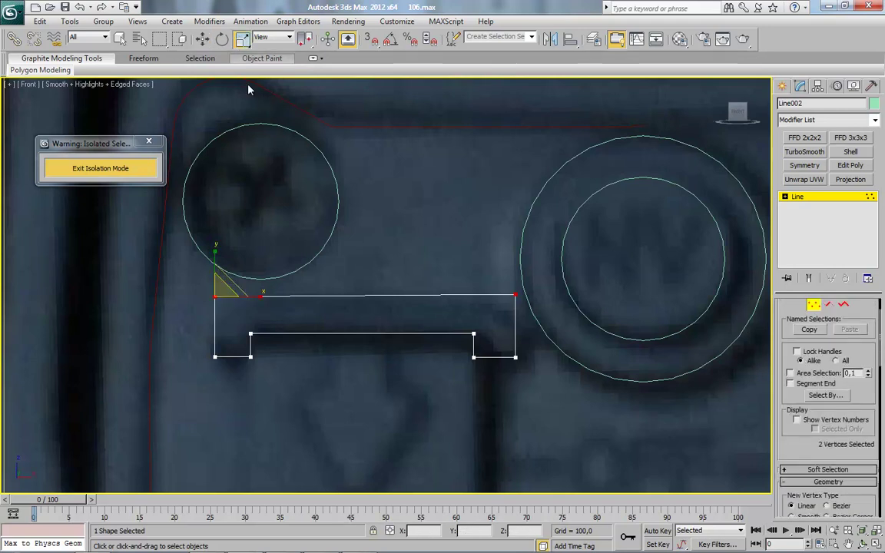
{"action": "left_click", "coordinate": [203, 40]}
{"action": "left_click", "coordinate": [250, 250]}
{"action": "left_click", "coordinate": [214, 298]}
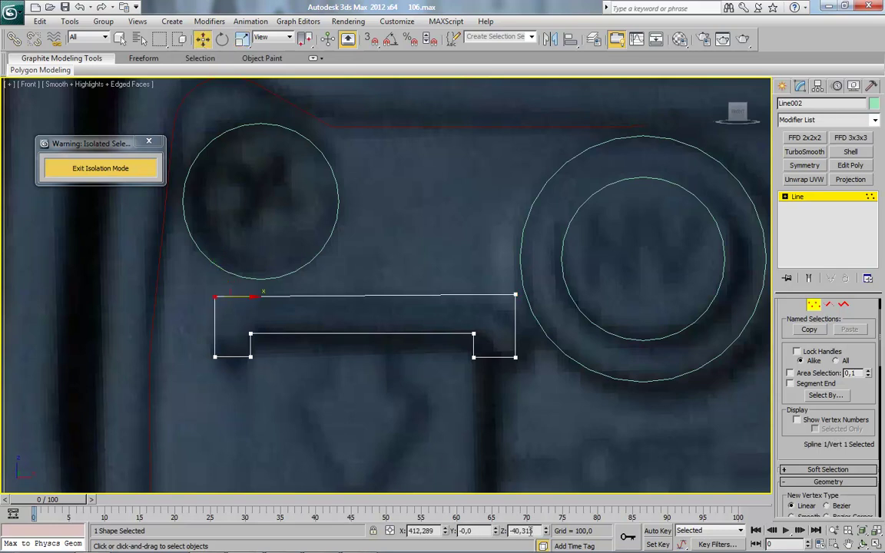
{"action": "left_click", "coordinate": [515, 295]}
{"action": "scroll", "coordinate": [342, 402], "scroll_direction": "up", "scroll_amount": 2}
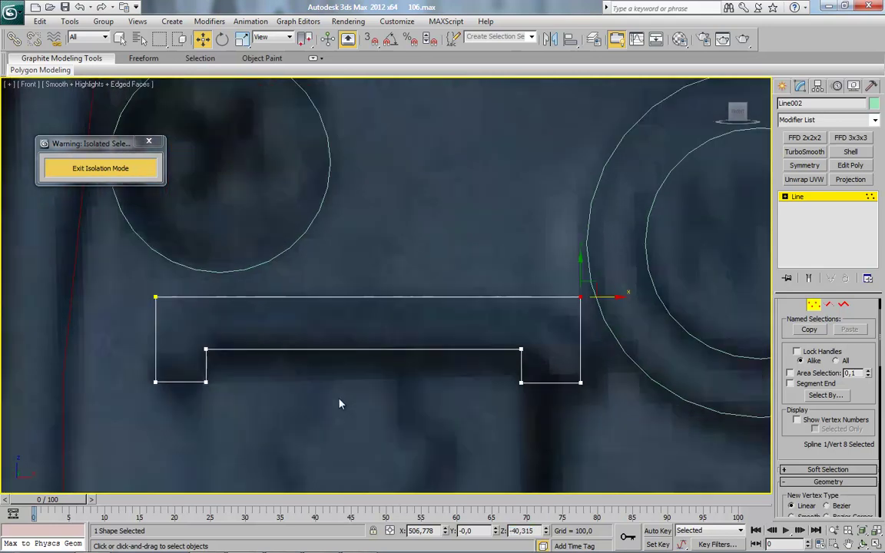
Step: Leave vertex editing and delete the bracket outline above the down-arrow button
{"action": "scroll", "coordinate": [498, 389], "scroll_direction": "down", "scroll_amount": 3}
{"action": "left_click", "coordinate": [829, 305]}
{"action": "left_click", "coordinate": [813, 305]}
{"action": "left_click", "coordinate": [814, 305]}
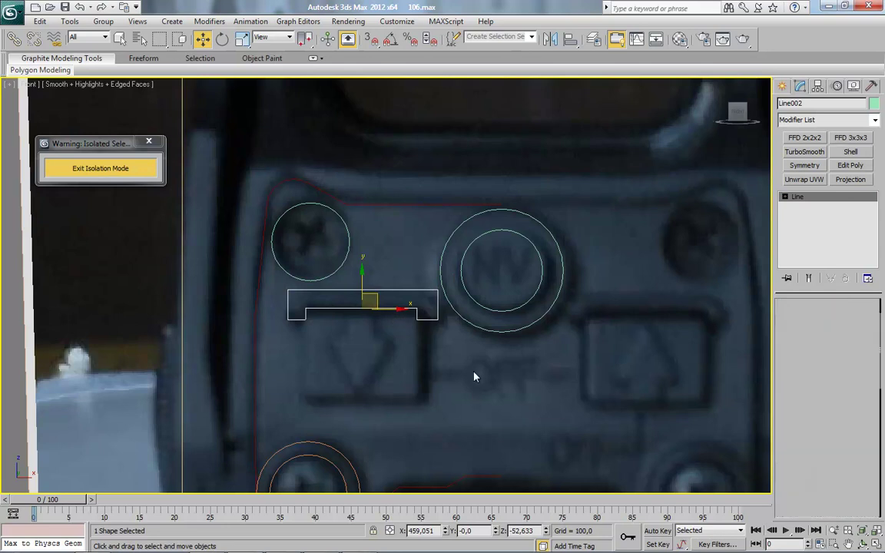
{"action": "key", "text": "Delete"}
Step: Show the viewport grid and turn on 3D snapping to grid points only, with vertex snapping off
{"action": "scroll", "coordinate": [474, 377], "scroll_direction": "down", "scroll_amount": 5}
{"action": "middle_click_drag", "start_coordinate": [323, 340], "coordinate": [251, 342]}
{"action": "middle_click_drag", "start_coordinate": [492, 347], "coordinate": [432, 349]}
{"action": "key", "text": "g"}
{"action": "middle_click_drag", "start_coordinate": [540, 325], "coordinate": [454, 346]}
{"action": "middle_click_drag", "start_coordinate": [531, 342], "coordinate": [376, 350]}
{"action": "scroll", "coordinate": [449, 341], "scroll_direction": "down", "scroll_amount": 2}
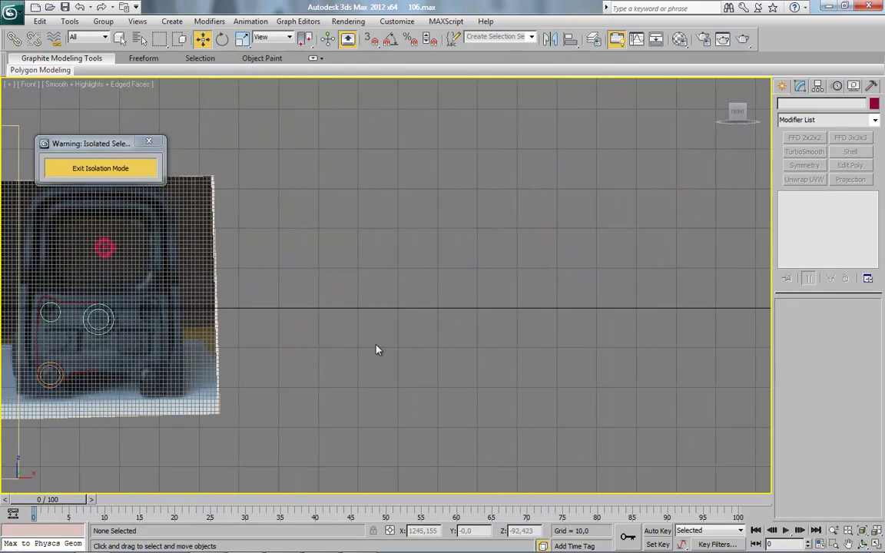
{"action": "scroll", "coordinate": [247, 266], "scroll_direction": "up", "scroll_amount": 5}
{"action": "middle_click_drag", "start_coordinate": [184, 336], "coordinate": [584, 269]}
{"action": "middle_click_drag", "start_coordinate": [69, 326], "coordinate": [474, 269]}
{"action": "middle_click_drag", "start_coordinate": [134, 333], "coordinate": [513, 292]}
{"action": "scroll", "coordinate": [297, 323], "scroll_direction": "up", "scroll_amount": 2}
{"action": "mouse_move", "coordinate": [303, 318]}
{"action": "middle_mouse_down"}
{"action": "mouse_move", "coordinate": [339, 310]}
{"action": "mouse_move", "coordinate": [305, 316]}
{"action": "middle_mouse_up"}
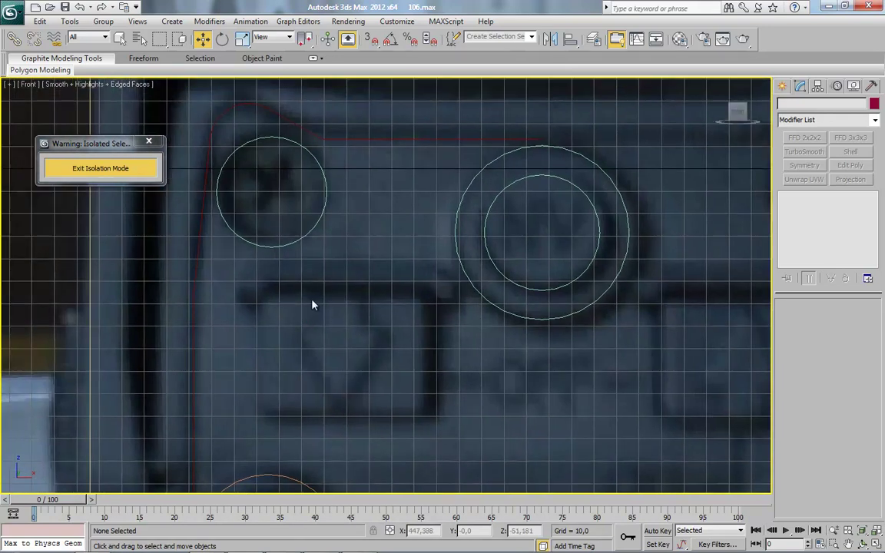
{"action": "right_click", "coordinate": [369, 37]}
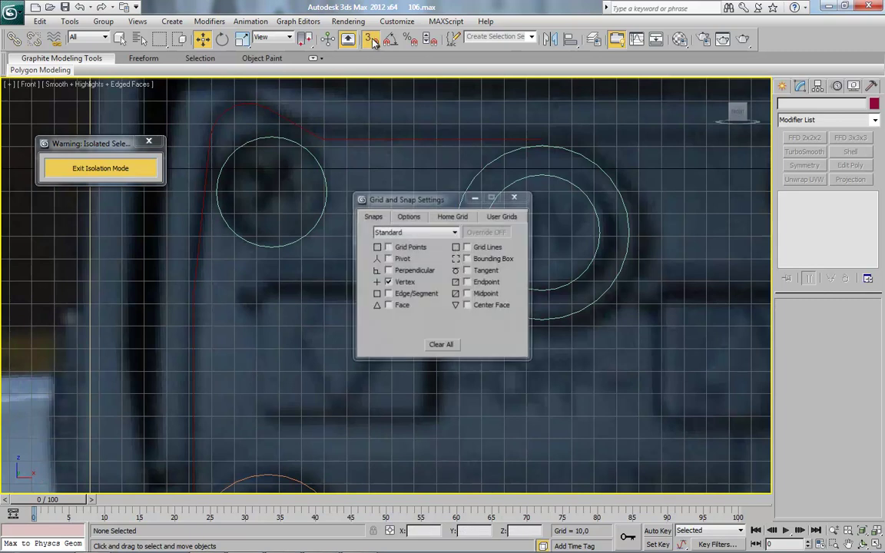
{"action": "left_click", "coordinate": [389, 247]}
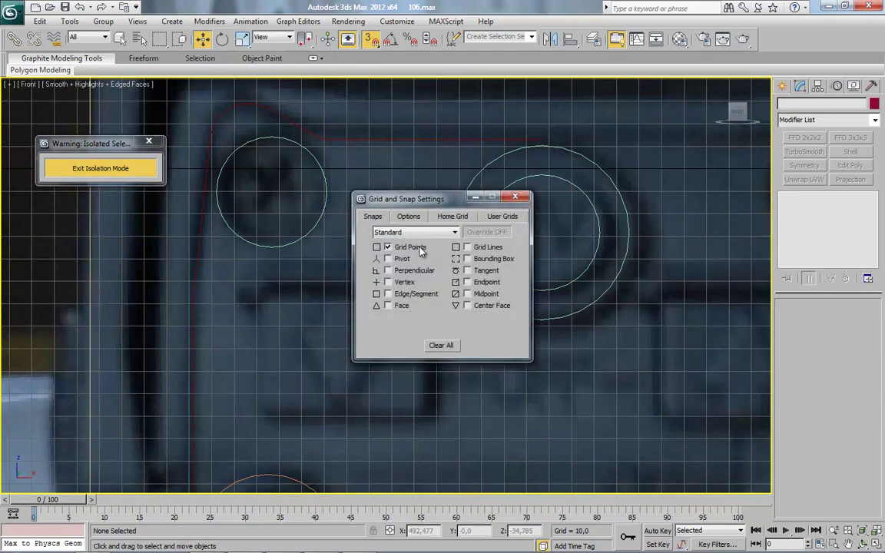
{"action": "left_click", "coordinate": [515, 197]}
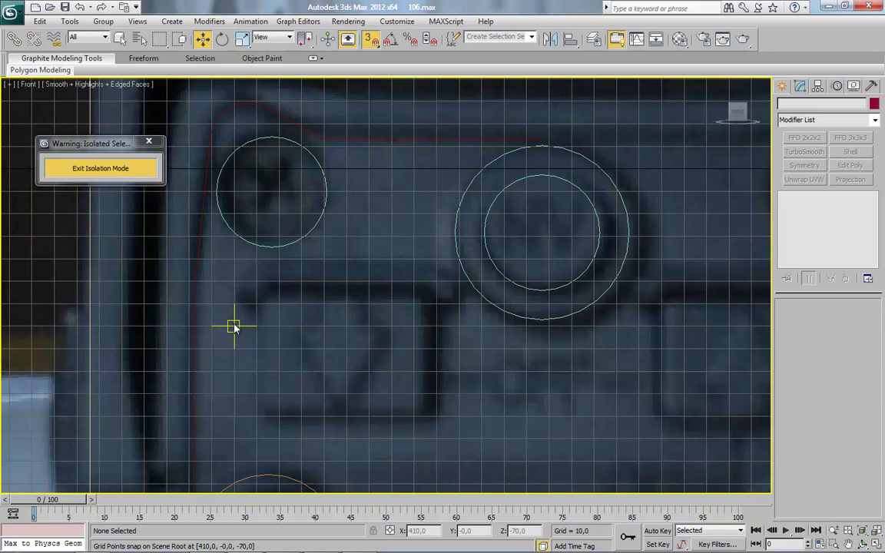
Step: Draw a closed, grid-snapped bracket outline above the down-arrow button, 100 wide and 20 high with 10-unit legs
{"action": "left_click", "coordinate": [783, 86]}
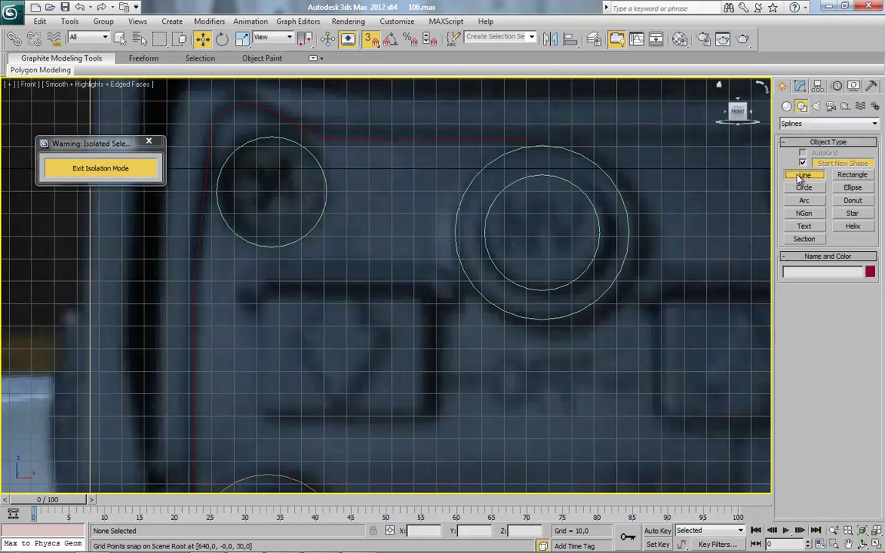
{"action": "left_click", "coordinate": [801, 176]}
{"action": "left_click", "coordinate": [234, 304]}
{"action": "left_click", "coordinate": [234, 259]}
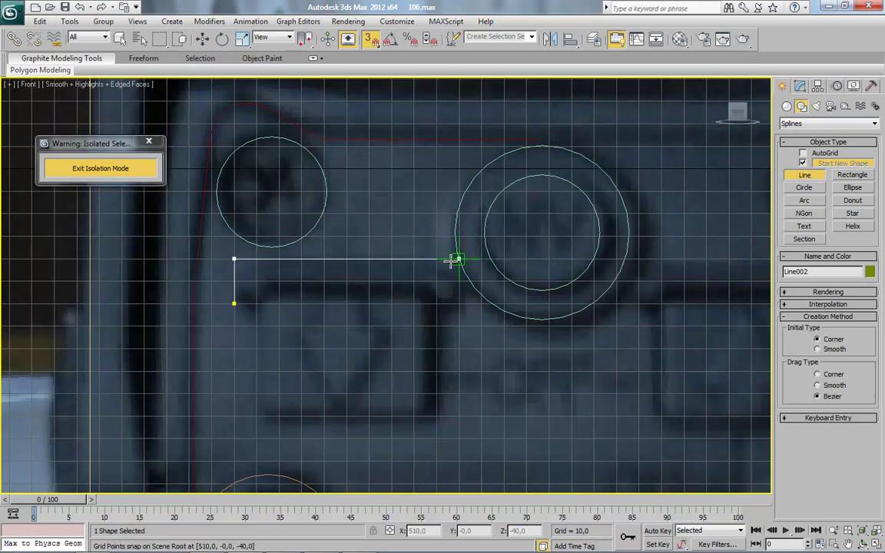
{"action": "left_click", "coordinate": [459, 259]}
{"action": "left_click", "coordinate": [459, 304]}
{"action": "left_click", "coordinate": [437, 304]}
{"action": "left_click", "coordinate": [436, 282]}
{"action": "left_click", "coordinate": [257, 282]}
{"action": "left_click", "coordinate": [256, 304]}
{"action": "left_click", "coordinate": [234, 303]}
{"action": "left_click", "coordinate": [427, 318]}
Step: Hide the grid, turn snapping off and undo a trial move of the bracket
{"action": "key", "text": "g"}
{"action": "left_click", "coordinate": [203, 39]}
{"action": "key", "text": "s"}
{"action": "scroll", "coordinate": [391, 288], "scroll_direction": "up", "scroll_amount": 2}
{"action": "left_click_drag", "start_coordinate": [364, 258], "coordinate": [361, 263]}
{"action": "key", "text": "ctrl+z"}
Step: Convert the bracket to an editable spline and move its four right-end vertices about 4.7 units left to match the photo
{"action": "right_click", "coordinate": [362, 239]}
{"action": "mouse_move", "coordinate": [420, 354]}
{"action": "left_click", "coordinate": [478, 355]}
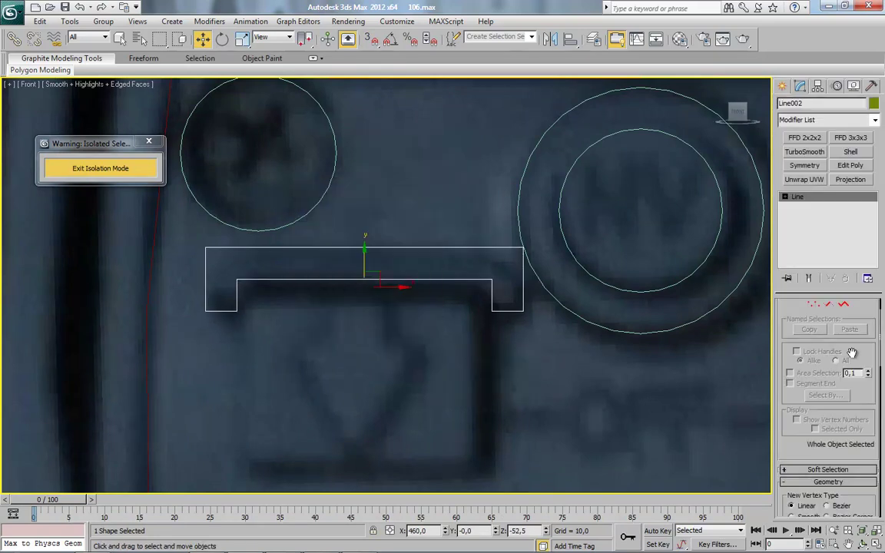
{"action": "left_click", "coordinate": [814, 304]}
{"action": "left_click_drag", "start_coordinate": [551, 225], "coordinate": [458, 336]}
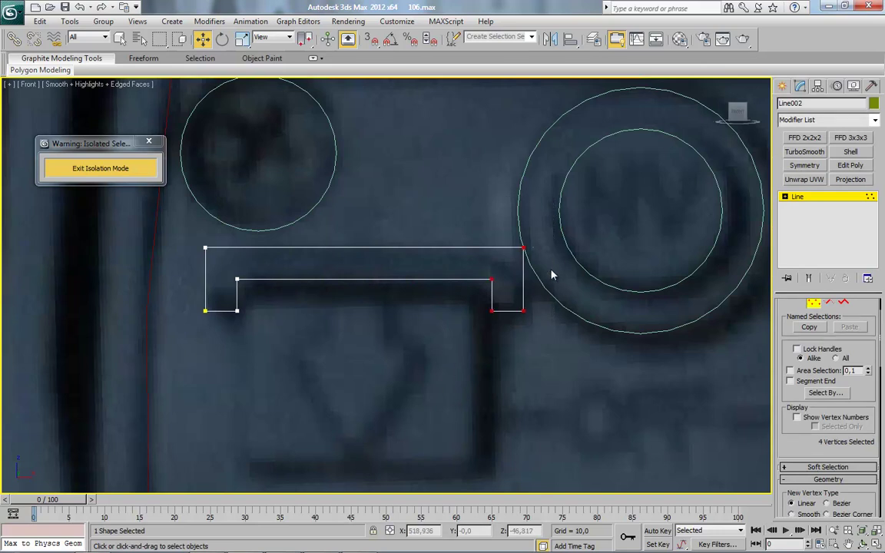
{"action": "middle_click_drag", "start_coordinate": [552, 267], "coordinate": [548, 273]}
{"action": "left_click_drag", "start_coordinate": [549, 253], "coordinate": [534, 254]}
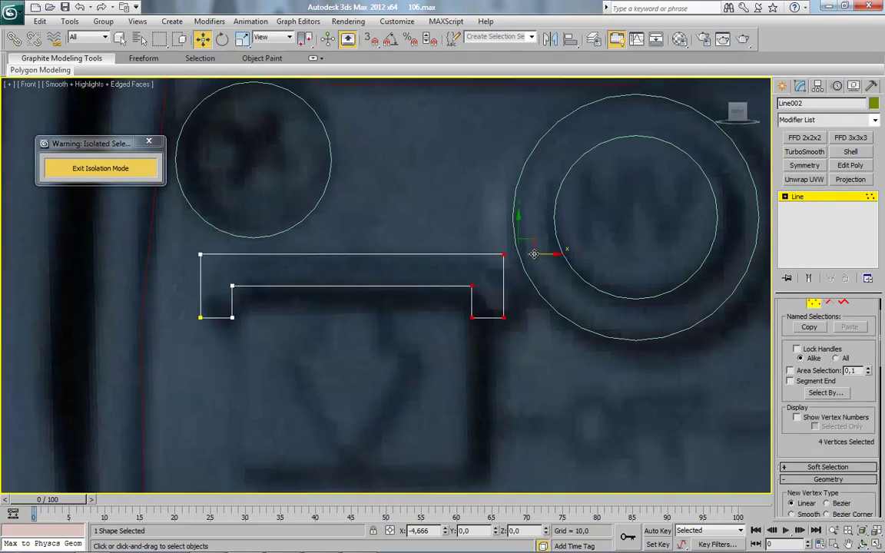
{"action": "middle_click_drag", "start_coordinate": [535, 260], "coordinate": [463, 252]}
{"action": "scroll", "coordinate": [461, 269], "scroll_direction": "down", "scroll_amount": 3}
{"action": "left_click", "coordinate": [812, 304]}
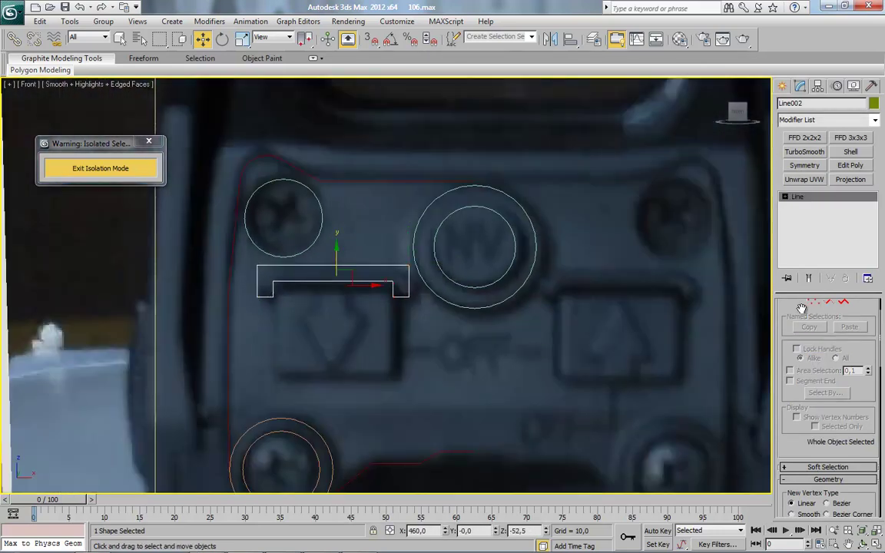
Step: Compare the traced splines with the reference photo and the sight model from several angles, then restore the front view with nothing selected
{"action": "middle_click_drag", "start_coordinate": [609, 382], "coordinate": [608, 331]}
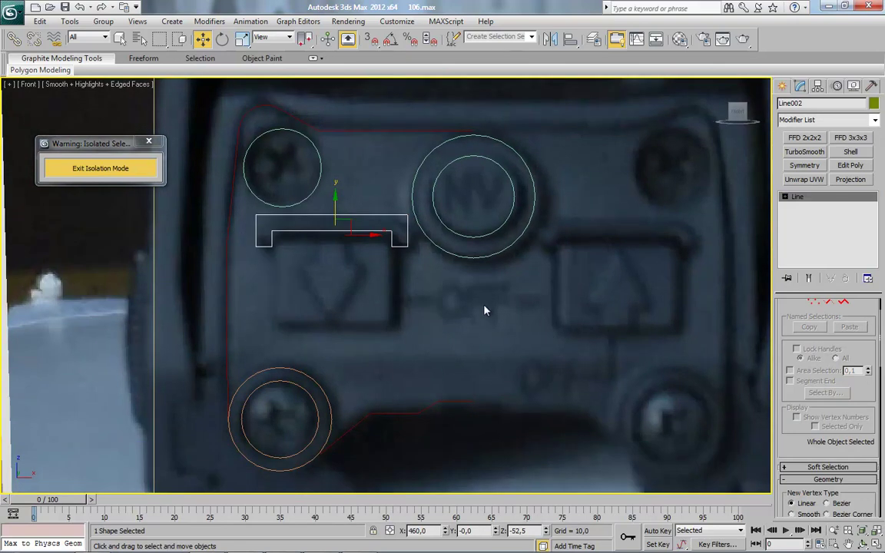
{"action": "scroll", "coordinate": [430, 308], "scroll_direction": "down", "scroll_amount": 3}
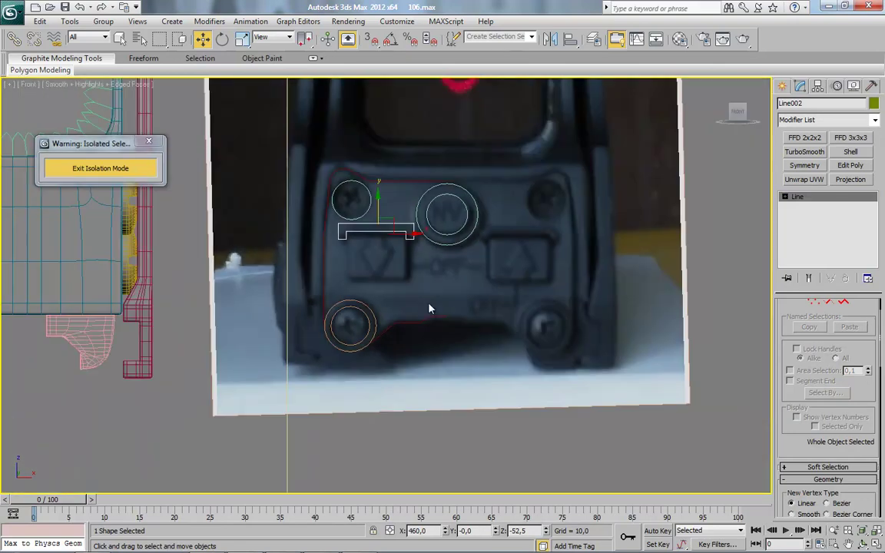
{"action": "middle_click_drag", "start_coordinate": [428, 305], "coordinate": [428, 336]}
{"action": "scroll", "coordinate": [422, 328], "scroll_direction": "up", "scroll_amount": 2}
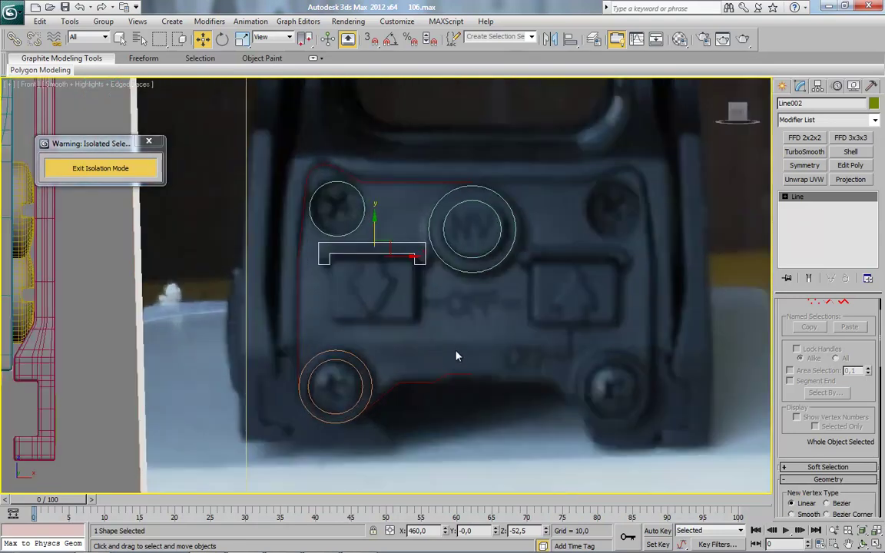
{"action": "middle_click_drag", "start_coordinate": [335, 400], "coordinate": [391, 351]}
{"action": "scroll", "coordinate": [391, 352], "scroll_direction": "up", "scroll_amount": 1}
{"action": "scroll", "coordinate": [393, 355], "scroll_direction": "up", "scroll_amount": 1}
{"action": "middle_click_drag", "start_coordinate": [413, 412], "coordinate": [369, 350]}
{"action": "scroll", "coordinate": [461, 345], "scroll_direction": "up", "scroll_amount": 1}
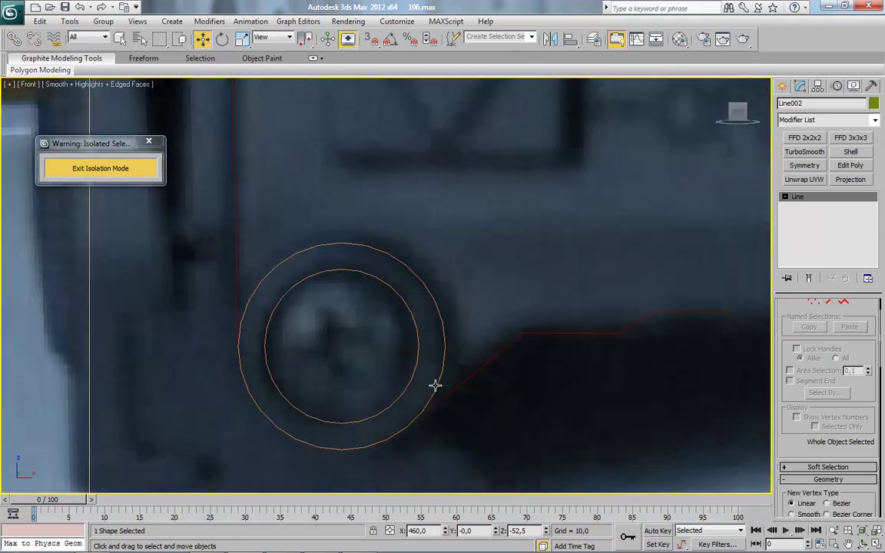
{"action": "scroll", "coordinate": [547, 338], "scroll_direction": "down", "scroll_amount": 8}
{"action": "middle_click_drag", "start_coordinate": [548, 338], "coordinate": [510, 360], "text": "alt"}
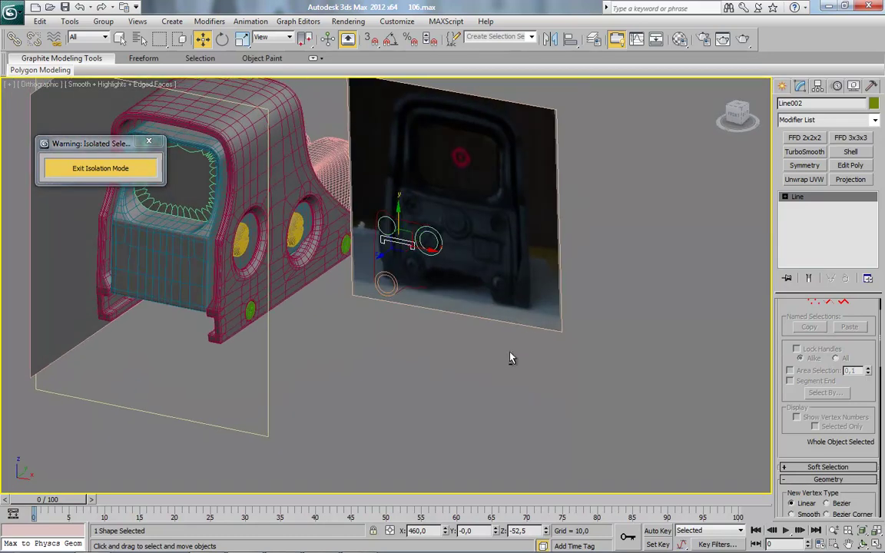
{"action": "left_click", "coordinate": [510, 359]}
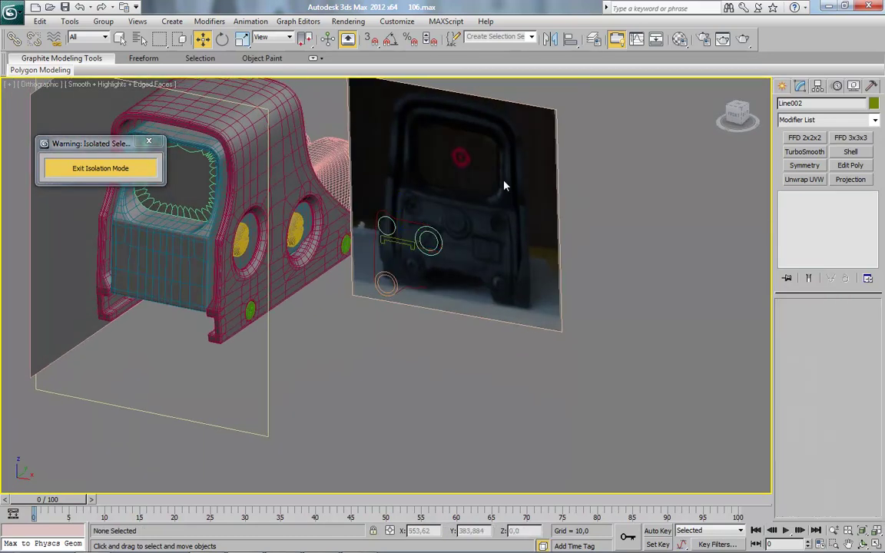
{"action": "left_click", "coordinate": [734, 115]}
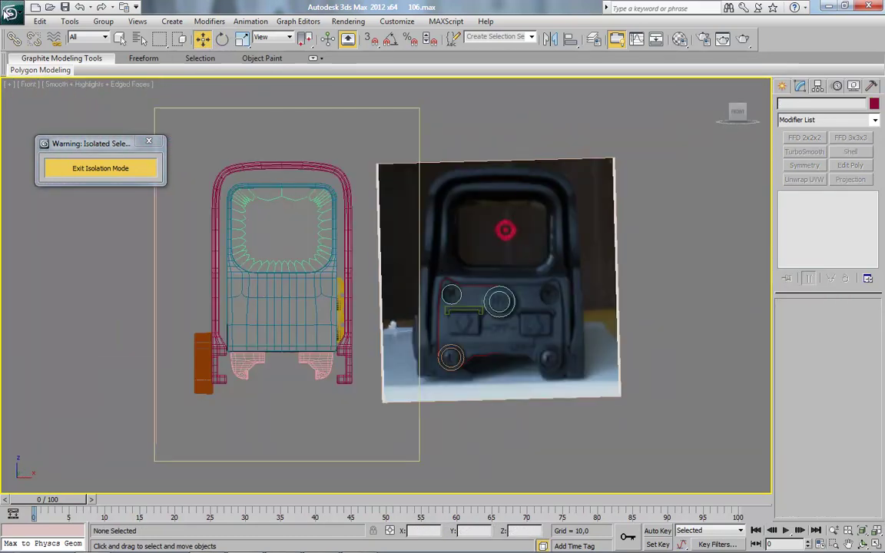
Step: Save the scene as the next incremental version, 107
{"action": "left_click", "coordinate": [9, 14]}
{"action": "left_click", "coordinate": [46, 144]}
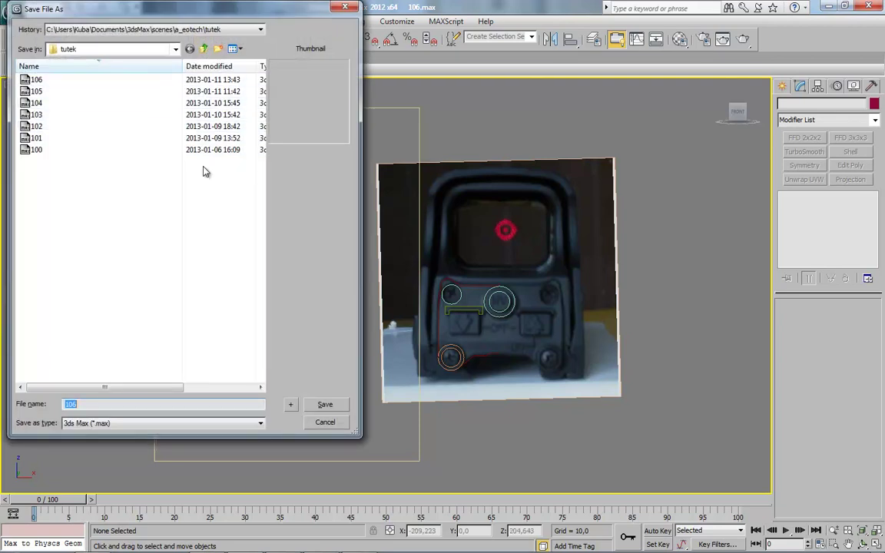
{"action": "left_click", "coordinate": [291, 405]}
Step: Draw a tube about 9.6 high centred on the two circles traced around the lower-left screw
{"action": "scroll", "coordinate": [412, 328], "scroll_direction": "up", "scroll_amount": 7}
{"action": "middle_click_drag", "start_coordinate": [595, 434], "coordinate": [400, 238]}
{"action": "scroll", "coordinate": [477, 324], "scroll_direction": "up", "scroll_amount": 4}
{"action": "middle_click_drag", "start_coordinate": [533, 374], "coordinate": [535, 363]}
{"action": "left_click", "coordinate": [782, 87]}
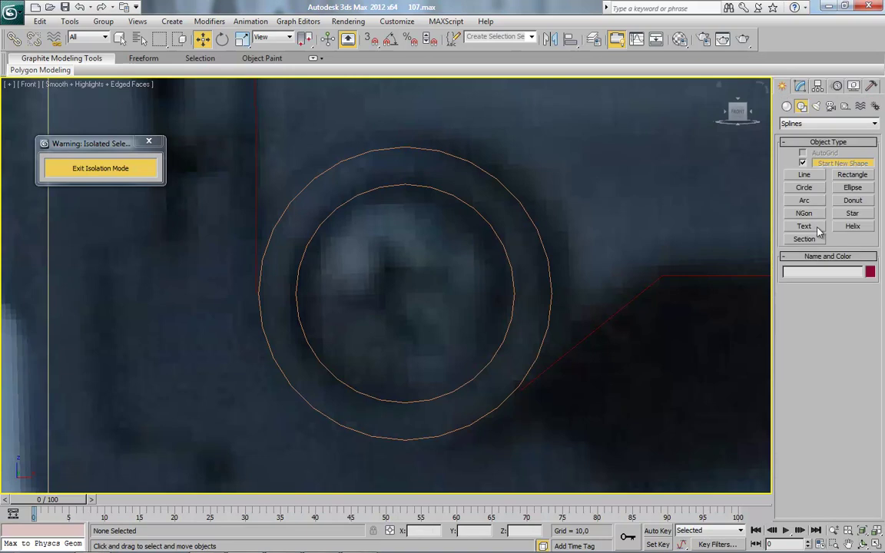
{"action": "left_click", "coordinate": [787, 107]}
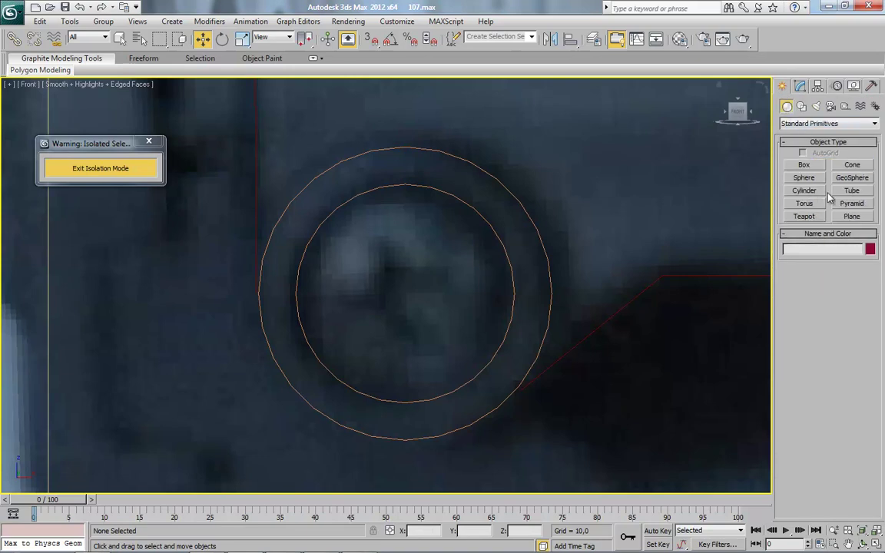
{"action": "middle_click_drag", "start_coordinate": [387, 319], "coordinate": [354, 343]}
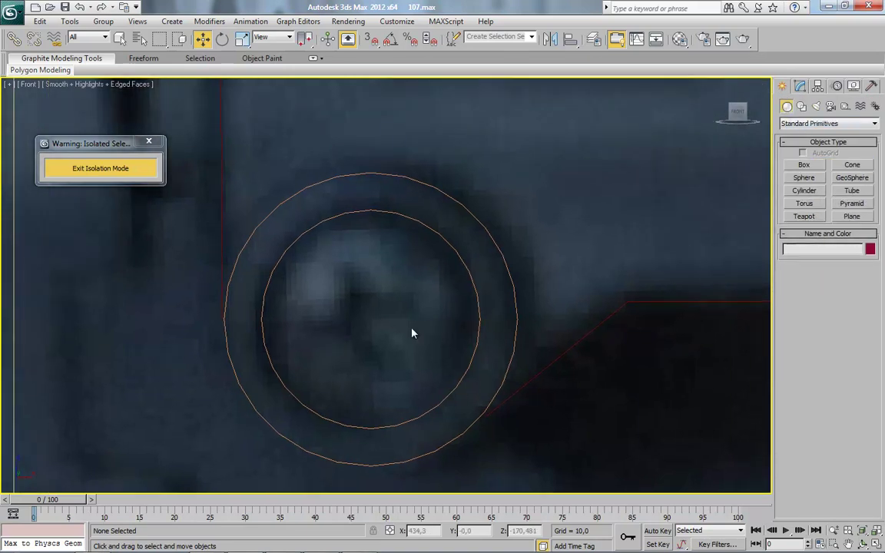
{"action": "left_click", "coordinate": [851, 193]}
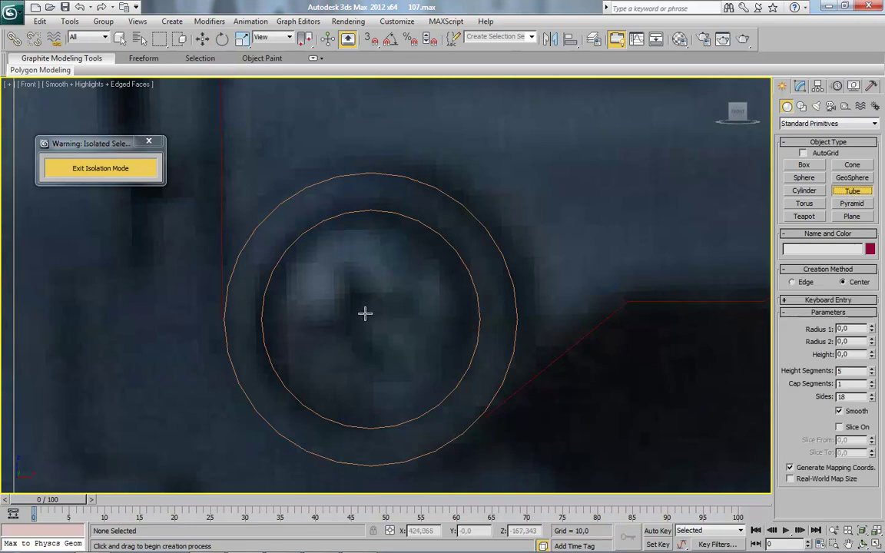
{"action": "left_click_drag", "start_coordinate": [371, 315], "coordinate": [408, 265]}
{"action": "left_click", "coordinate": [413, 233]}
Step: Align the tube's centre to the centre of the screw circle on the X, Y and Z positions
{"action": "left_click", "coordinate": [203, 40]}
{"action": "left_click", "coordinate": [570, 41]}
{"action": "left_click", "coordinate": [444, 236]}
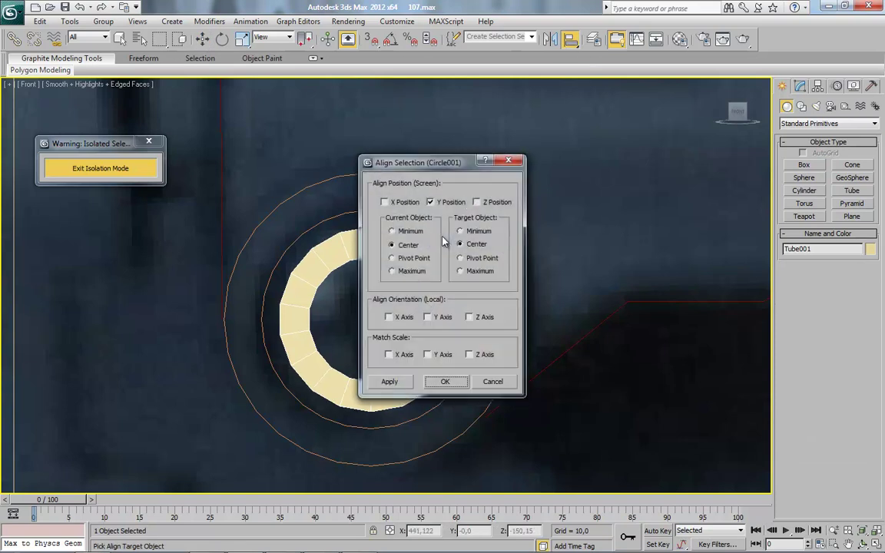
{"action": "left_click", "coordinate": [486, 205]}
{"action": "left_click", "coordinate": [403, 206]}
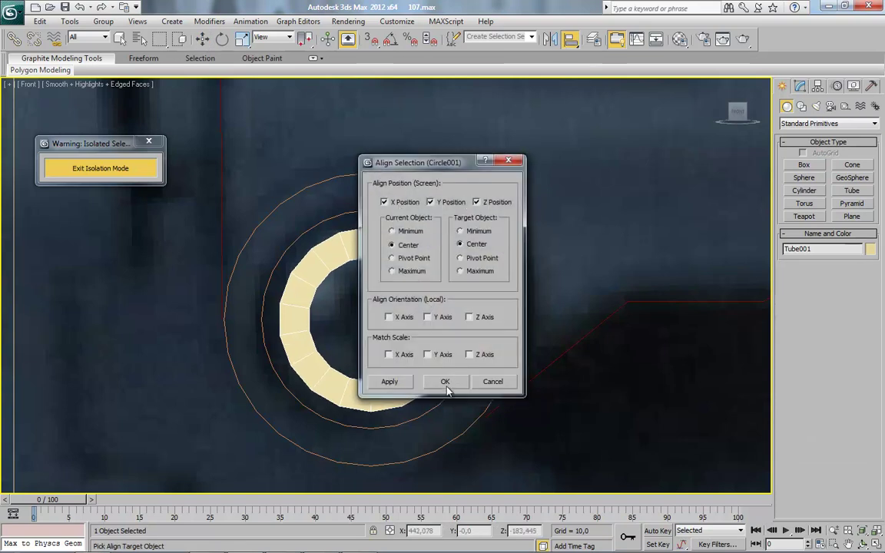
{"action": "left_click", "coordinate": [446, 385]}
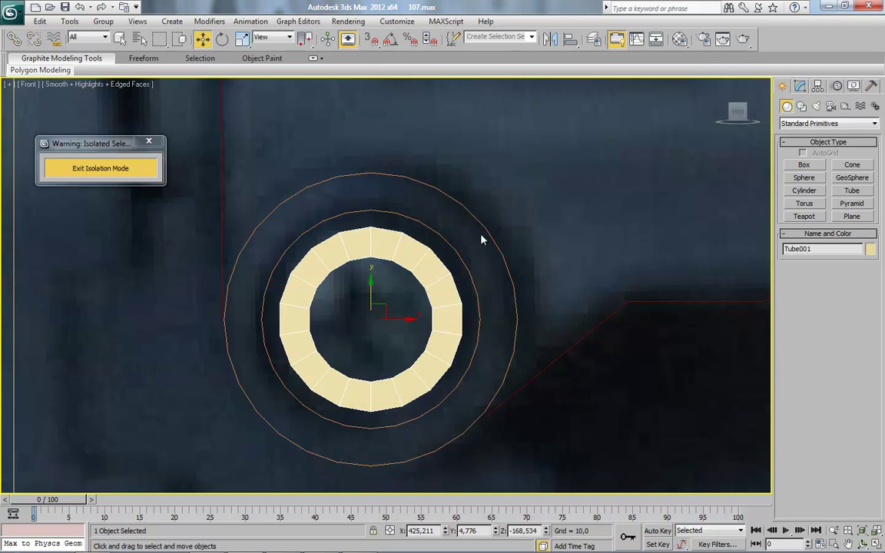
Step: Adjust the tube's radii to about 24 and 33 to match the two screw circles
{"action": "left_click", "coordinate": [800, 85]}
{"action": "left_click_drag", "start_coordinate": [871, 322], "coordinate": [872, 295]}
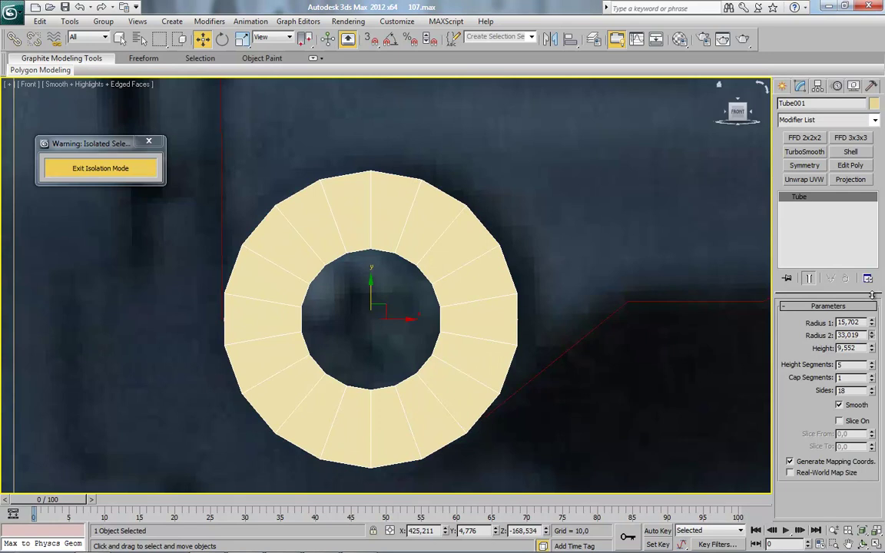
{"action": "left_click_drag", "start_coordinate": [872, 336], "coordinate": [872, 288]}
{"action": "key", "text": "ctrl+z"}
{"action": "middle_click_drag", "start_coordinate": [493, 377], "coordinate": [432, 371]}
Step: Exit isolation mode, select the tube together with the traced splines, and hide all other objects
{"action": "key", "text": "p"}
{"action": "key", "text": "f"}
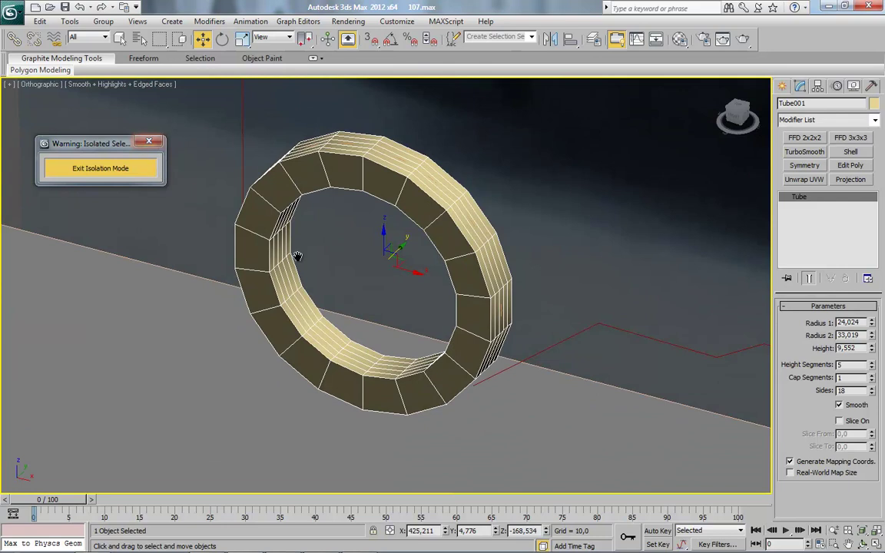
{"action": "scroll", "coordinate": [219, 233], "scroll_direction": "down", "scroll_amount": 3}
{"action": "left_click", "coordinate": [152, 142]}
{"action": "scroll", "coordinate": [315, 193], "scroll_direction": "down", "scroll_amount": 5}
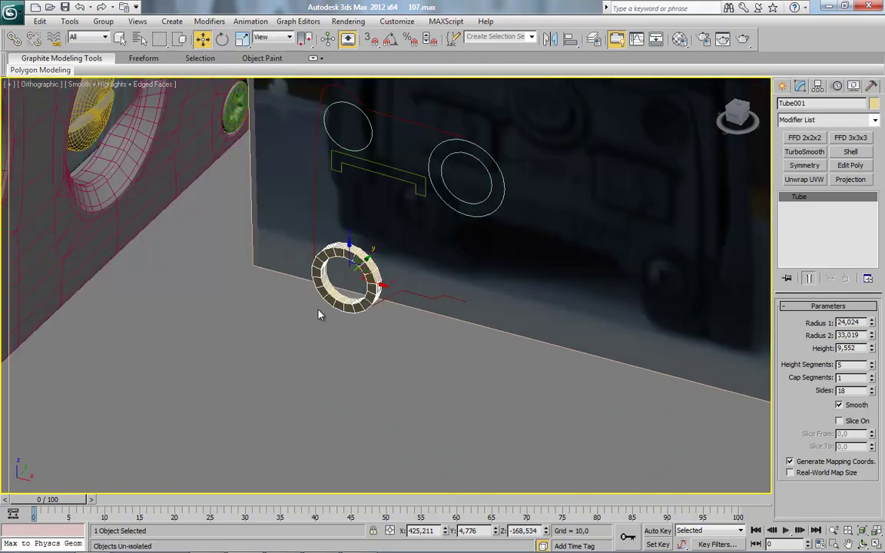
{"action": "left_click", "coordinate": [318, 312]}
{"action": "left_click_drag", "start_coordinate": [280, 371], "coordinate": [544, 79]}
{"action": "right_click", "coordinate": [349, 238]}
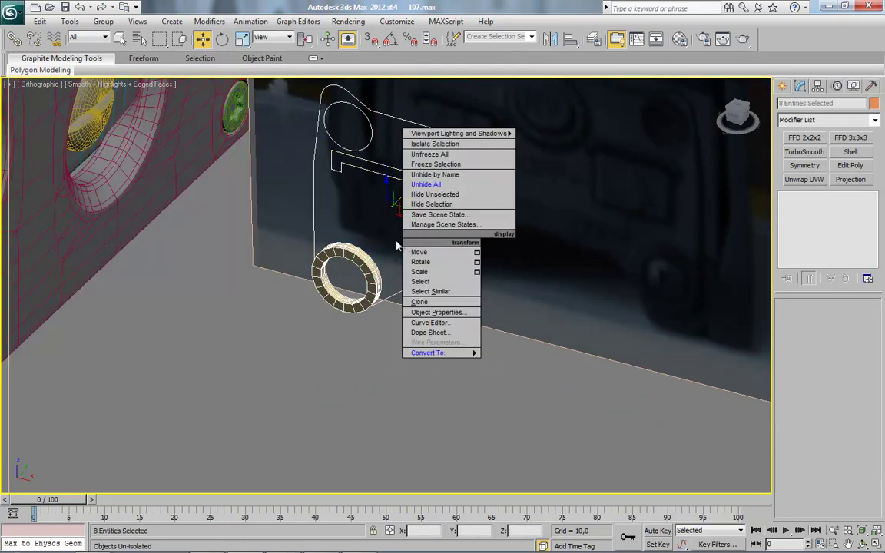
{"action": "left_click", "coordinate": [419, 178]}
{"action": "middle_click_drag", "start_coordinate": [425, 343], "coordinate": [424, 346]}
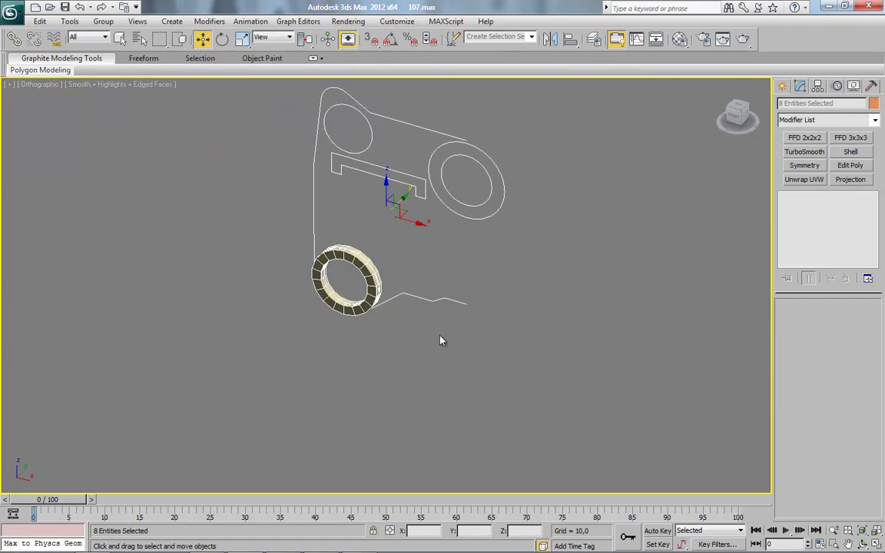
Step: Move the tube about 4.2 units along negative Y and reduce its height segments to 1
{"action": "left_click", "coordinate": [734, 117]}
{"action": "scroll", "coordinate": [338, 335], "scroll_direction": "up", "scroll_amount": 6}
{"action": "middle_click_drag", "start_coordinate": [376, 278], "coordinate": [306, 289], "text": "alt"}
{"action": "middle_click_drag", "start_coordinate": [388, 248], "coordinate": [351, 357]}
{"action": "left_click", "coordinate": [396, 253]}
{"action": "left_click_drag", "start_coordinate": [429, 275], "coordinate": [414, 277]}
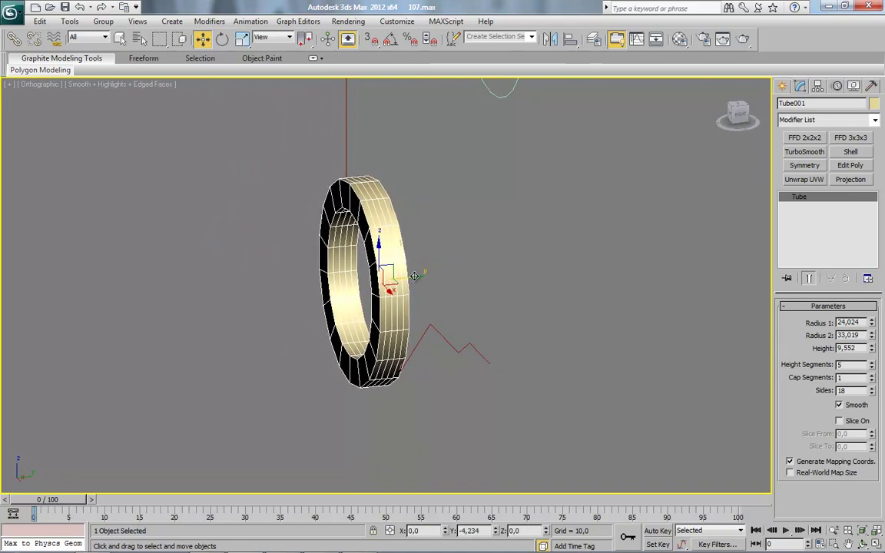
{"action": "right_click", "coordinate": [872, 368]}
{"action": "middle_click_drag", "start_coordinate": [321, 292], "coordinate": [496, 283], "text": "alt"}
Step: Check the lower screws in the Eotec_551 reference photo and convert the tube to an editable poly
{"action": "left_click", "coordinate": [283, 542]}
{"action": "key", "text": "Right"}
{"action": "key", "text": "Right"}
{"action": "key", "text": "Right"}
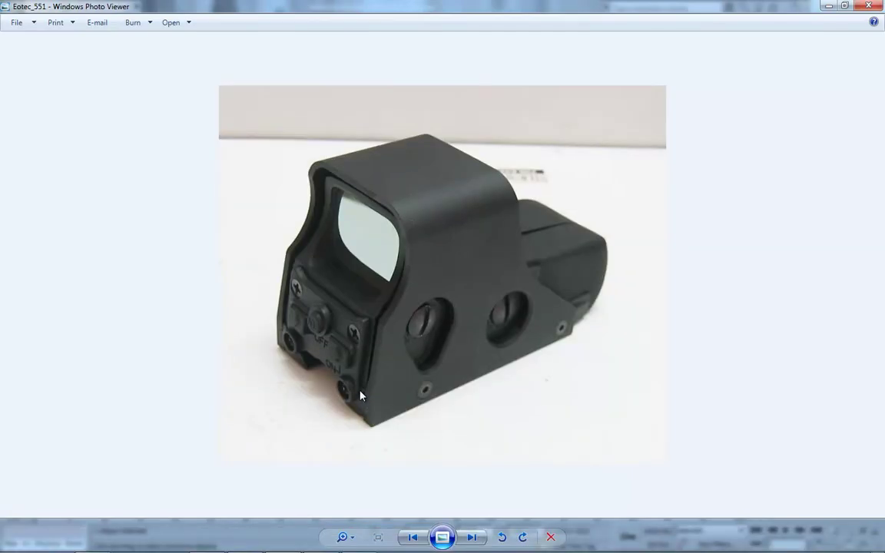
{"action": "left_click", "coordinate": [826, 7]}
{"action": "middle_click_drag", "start_coordinate": [396, 260], "coordinate": [402, 289]}
{"action": "middle_click_drag", "start_coordinate": [440, 320], "coordinate": [340, 324]}
{"action": "right_click", "coordinate": [320, 163]}
{"action": "mouse_move", "coordinate": [359, 272]}
{"action": "left_click", "coordinate": [426, 282]}
Step: Delete the ring of polygons on the back face of the tube
{"action": "left_click", "coordinate": [840, 333]}
{"action": "middle_click_drag", "start_coordinate": [185, 269], "coordinate": [368, 239], "text": "alt"}
{"action": "left_click", "coordinate": [470, 196]}
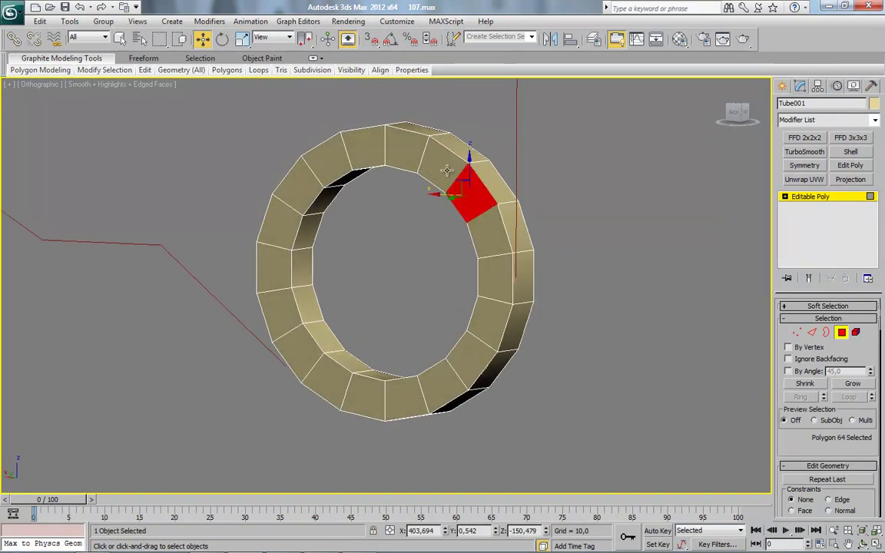
{"action": "left_click", "coordinate": [446, 170], "text": "shift"}
{"action": "key", "text": "Delete"}
Step: Cap the inner border at the back of the tube to close the hole
{"action": "middle_click_drag", "start_coordinate": [465, 283], "coordinate": [745, 354], "text": "alt"}
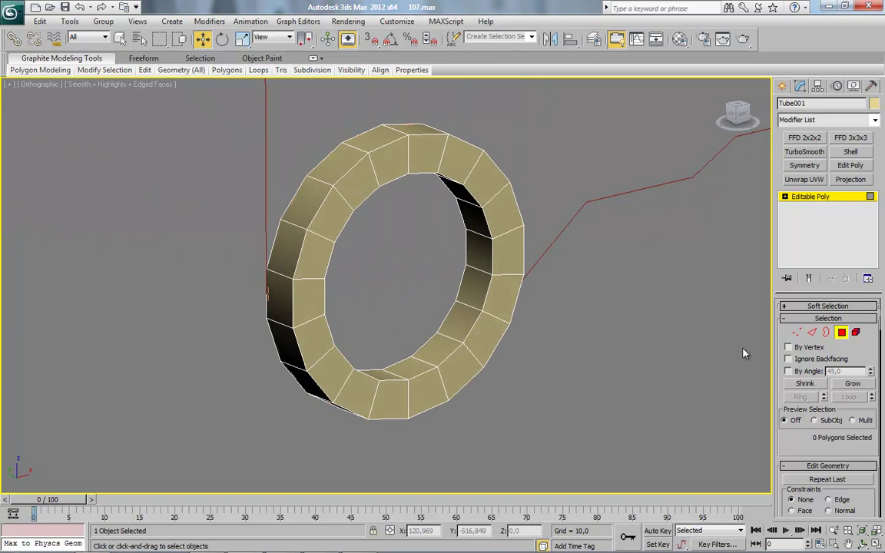
{"action": "left_click", "coordinate": [825, 336]}
{"action": "left_click", "coordinate": [459, 355]}
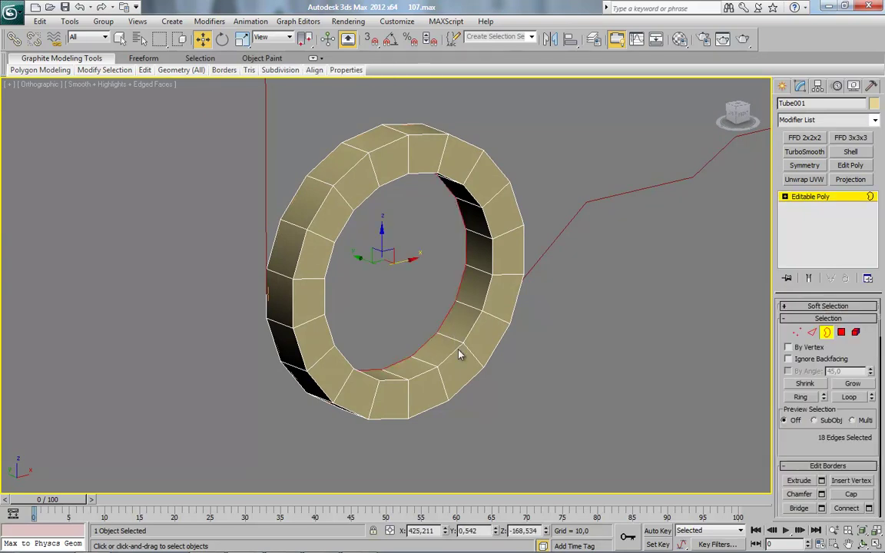
{"action": "left_click", "coordinate": [850, 496]}
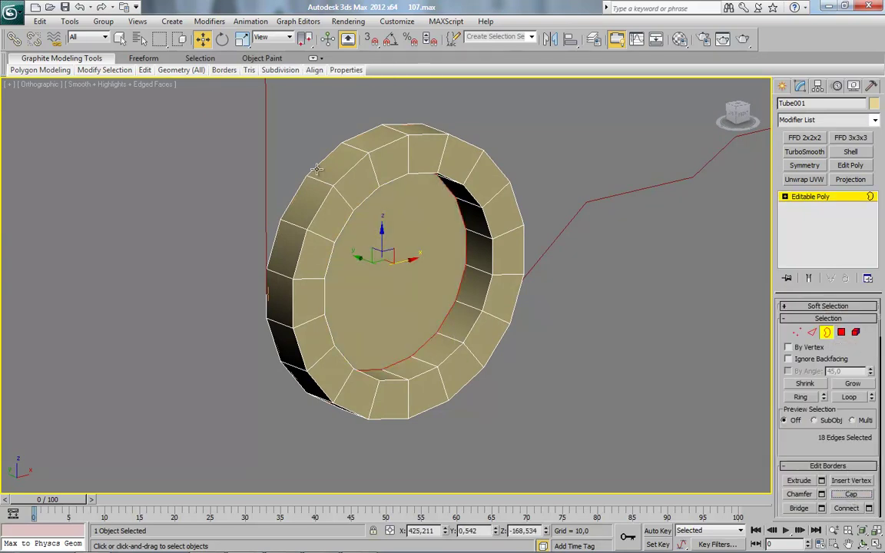
{"action": "left_click", "coordinate": [829, 336]}
Step: Move the tube about 9.8 units forward from the splines and extend its outer back border about 9.3 units back to the spline plane
{"action": "left_click", "coordinate": [732, 119]}
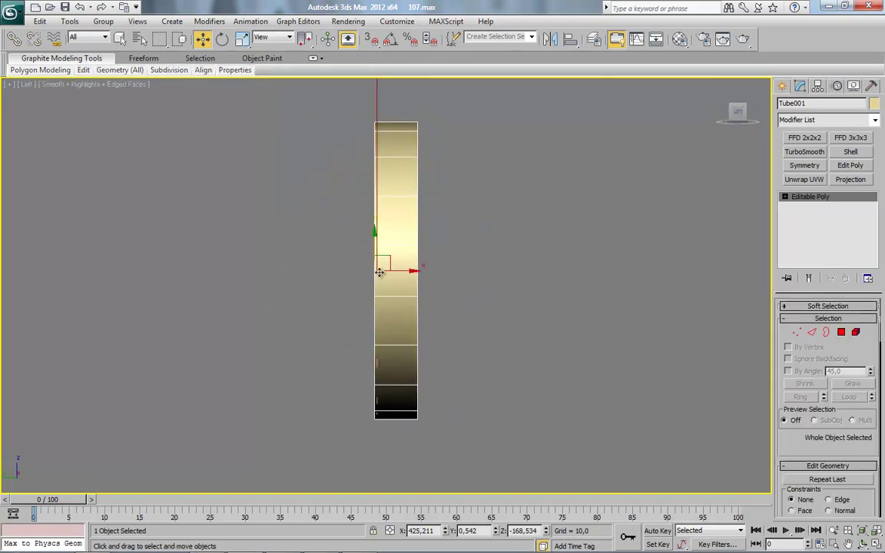
{"action": "left_click_drag", "start_coordinate": [405, 270], "coordinate": [449, 270]}
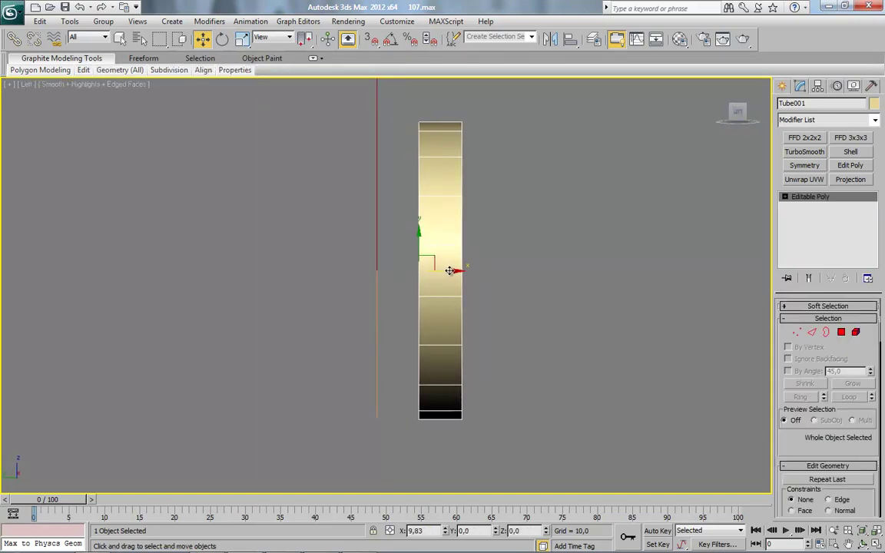
{"action": "left_click", "coordinate": [825, 340]}
{"action": "middle_click_drag", "start_coordinate": [431, 235], "coordinate": [512, 266], "text": "alt"}
{"action": "left_click", "coordinate": [513, 228]}
{"action": "left_click", "coordinate": [746, 117]}
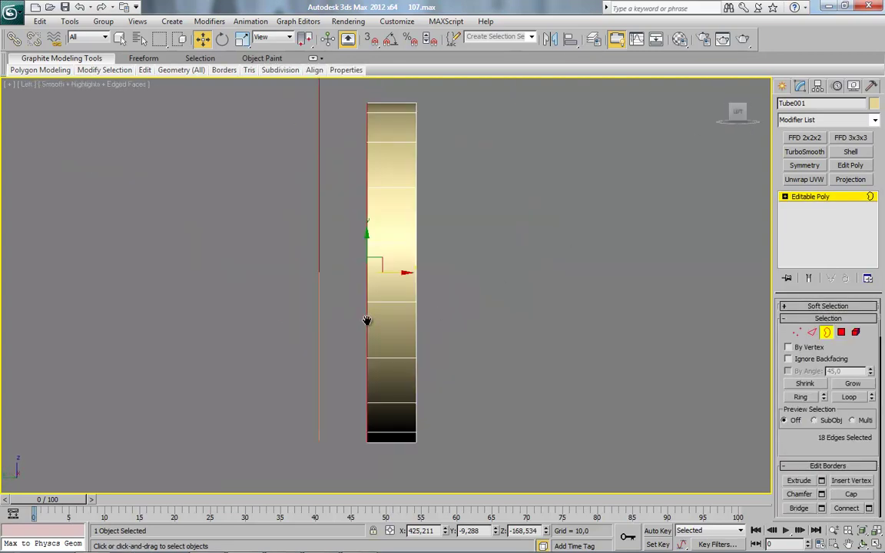
{"action": "middle_click_drag", "start_coordinate": [367, 321], "coordinate": [396, 351]}
{"action": "left_click_drag", "start_coordinate": [429, 303], "coordinate": [397, 303], "text": "shift"}
{"action": "middle_click_drag", "start_coordinate": [397, 302], "coordinate": [360, 329], "text": "alt"}
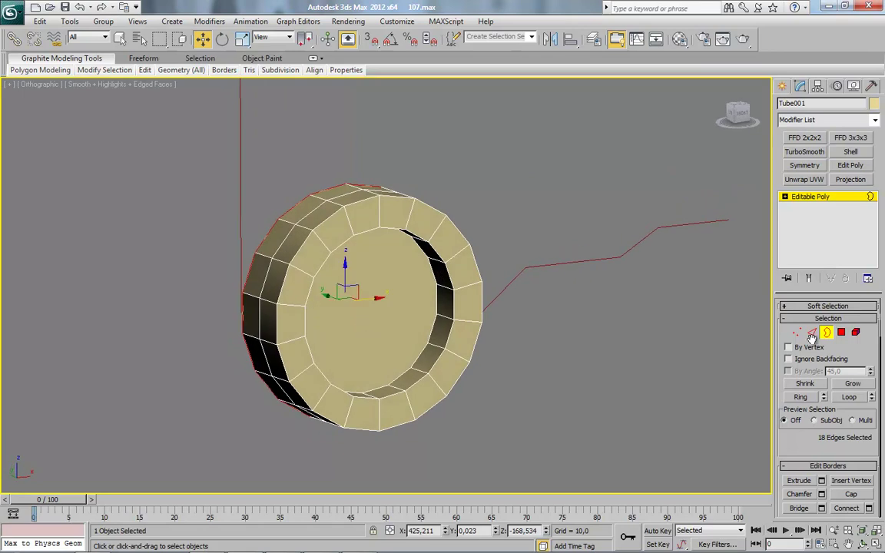
Step: Delete ten adjacent polygons of the ring's rear side band, from the left side over the top to the lower right, checking the reference photo
{"action": "left_click", "coordinate": [842, 333]}
{"action": "left_click", "coordinate": [260, 266]}
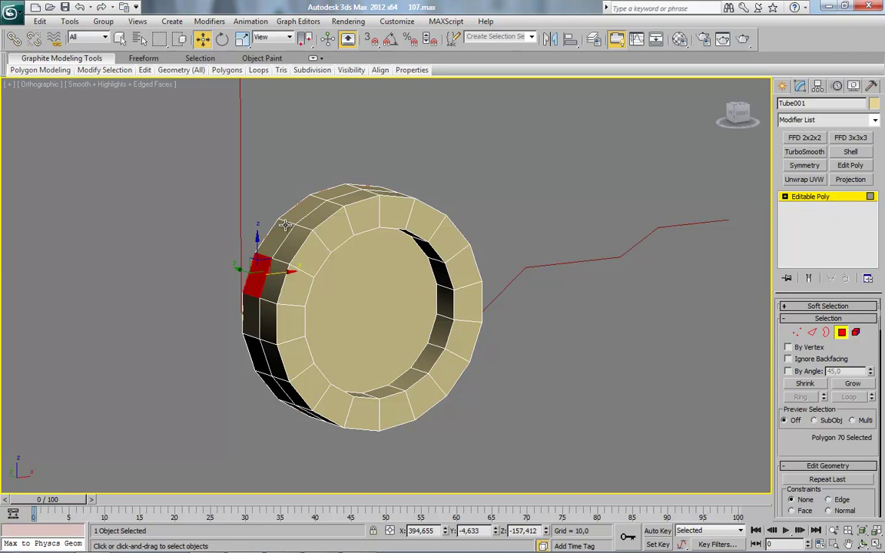
{"action": "middle_click_drag", "start_coordinate": [295, 322], "coordinate": [311, 322], "text": "alt"}
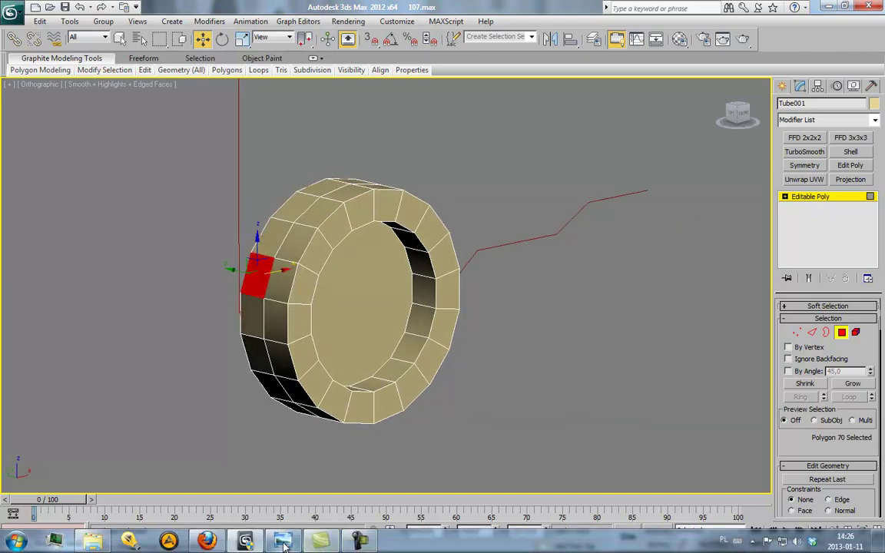
{"action": "mouse_move", "coordinate": [285, 547]}
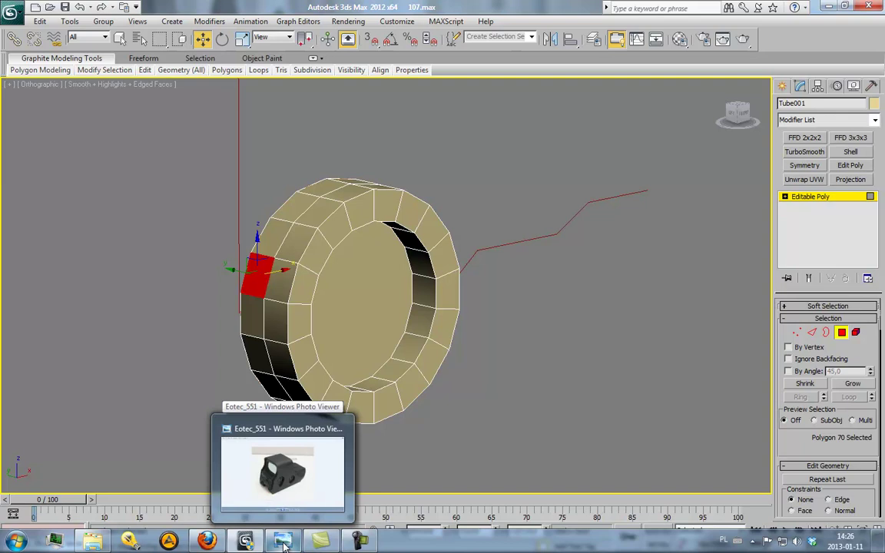
{"action": "left_click", "coordinate": [284, 543]}
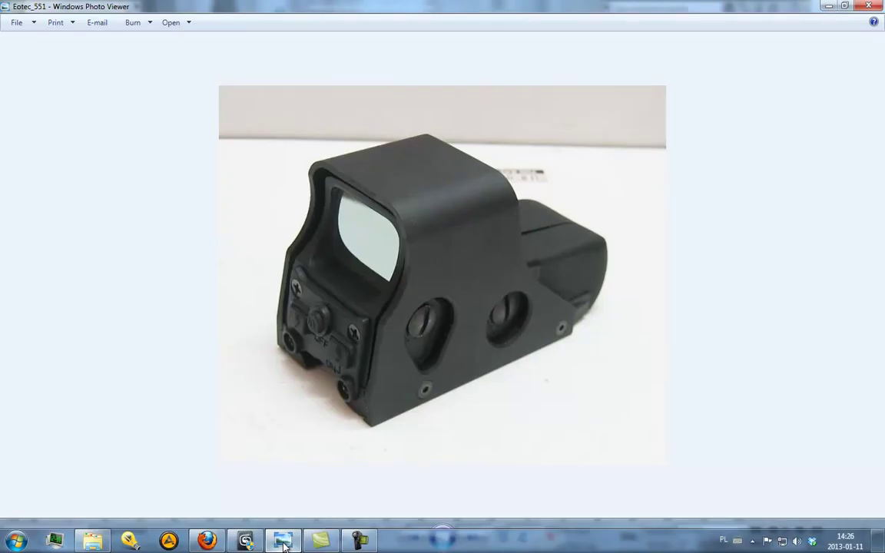
{"action": "left_click", "coordinate": [284, 542]}
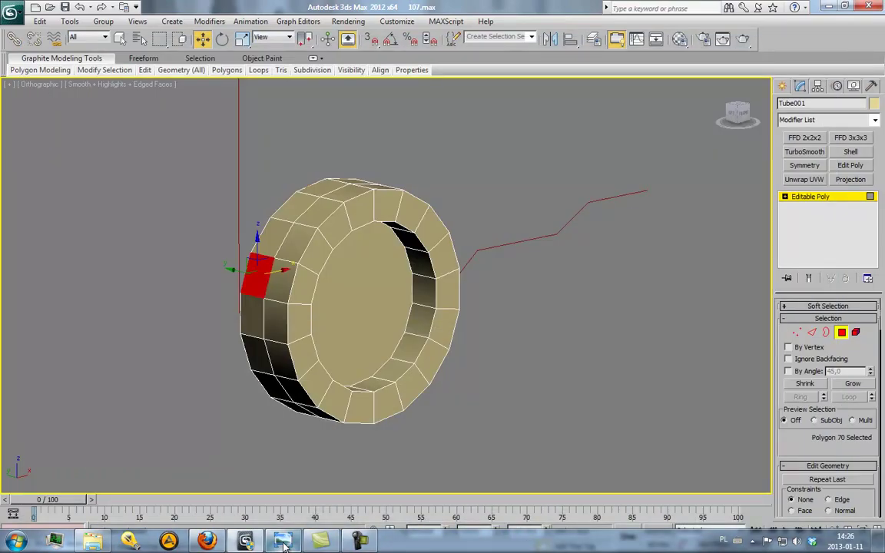
{"action": "left_click", "coordinate": [274, 230], "text": "ctrl"}
{"action": "left_click", "coordinate": [296, 206], "text": "ctrl"}
{"action": "left_click", "coordinate": [325, 188], "text": "ctrl"}
{"action": "middle_click_drag", "start_coordinate": [410, 260], "coordinate": [352, 230], "text": "alt"}
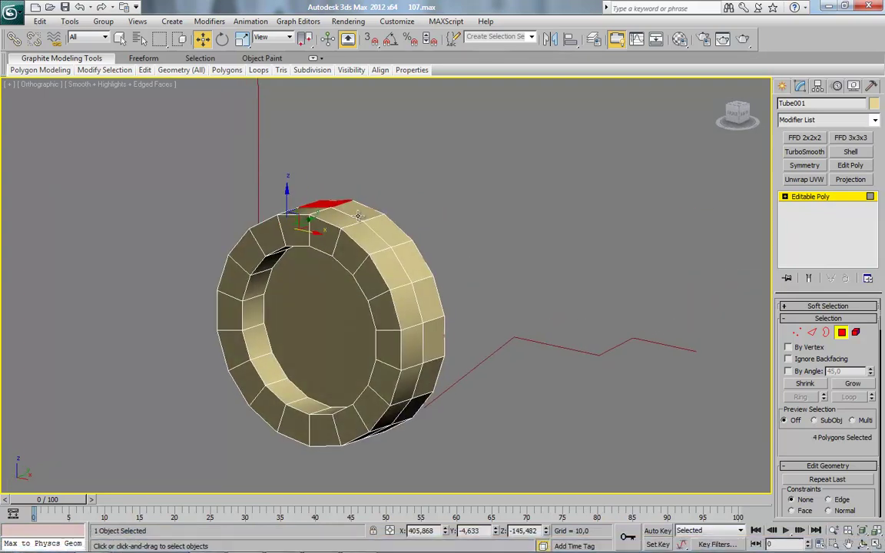
{"action": "left_click", "coordinate": [360, 212], "text": "ctrl"}
{"action": "left_click", "coordinate": [391, 232], "text": "ctrl"}
{"action": "left_click", "coordinate": [402, 238], "text": "ctrl"}
{"action": "left_click", "coordinate": [396, 235], "text": "ctrl"}
{"action": "left_click", "coordinate": [411, 260], "text": "ctrl"}
{"action": "left_click", "coordinate": [429, 300], "text": "ctrl"}
{"action": "left_click", "coordinate": [439, 340], "text": "ctrl"}
{"action": "left_click", "coordinate": [437, 369], "text": "ctrl"}
{"action": "middle_click_drag", "start_coordinate": [437, 368], "coordinate": [476, 385], "text": "alt"}
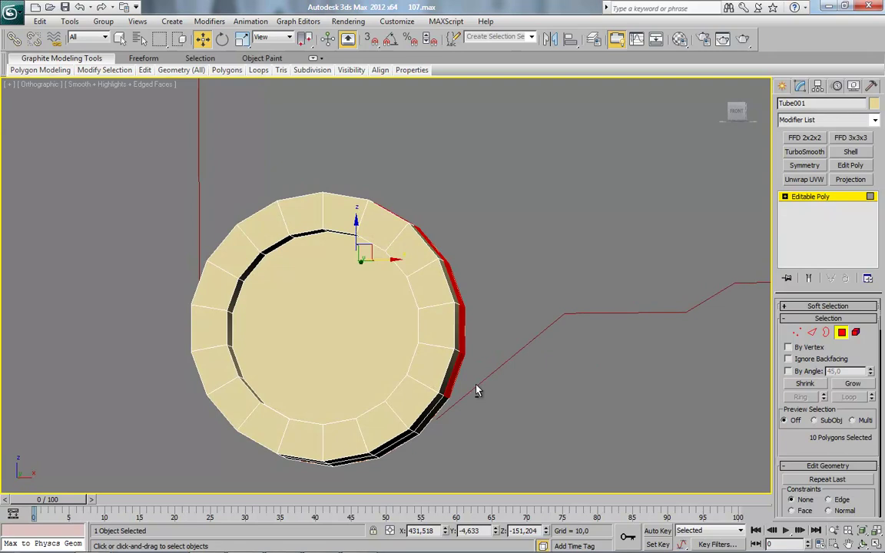
{"action": "left_click", "coordinate": [477, 390]}
{"action": "middle_click_drag", "start_coordinate": [332, 330], "coordinate": [400, 372], "text": "alt"}
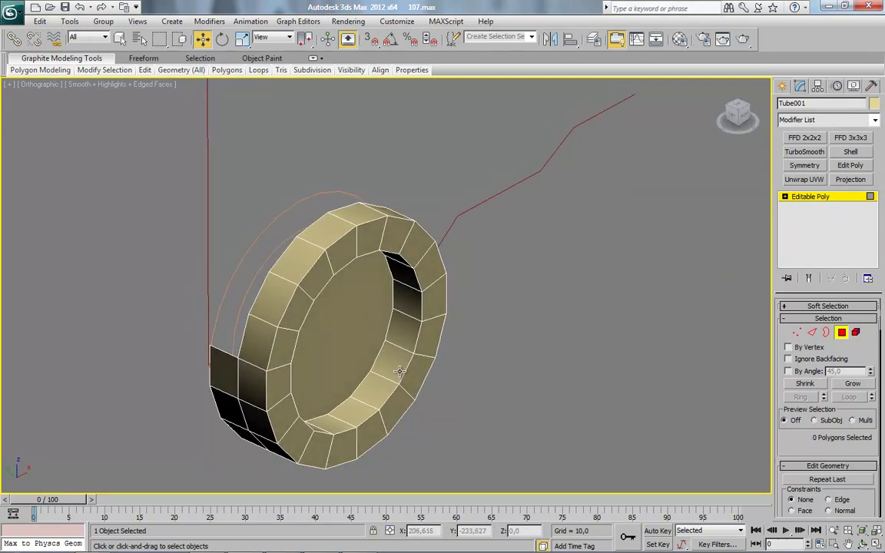
Step: Extrude the rear band's open left edge upward in two segments along the panel outline's left side to the start of the upper corner curve
{"action": "key", "text": "2"}
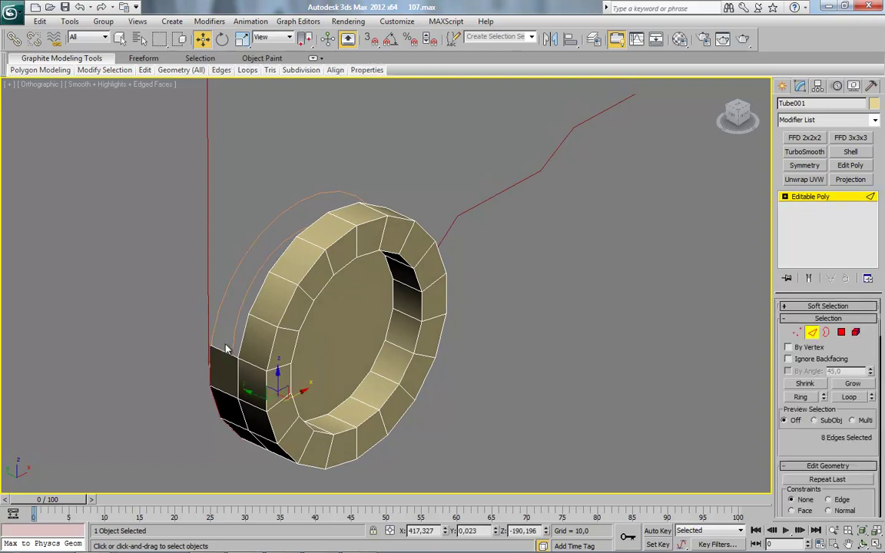
{"action": "left_click", "coordinate": [222, 353]}
{"action": "scroll", "coordinate": [320, 343], "scroll_direction": "down", "scroll_amount": 2}
{"action": "mouse_move", "coordinate": [331, 359]}
{"action": "middle_mouse_down", "text": "alt"}
{"action": "mouse_move", "coordinate": [285, 364]}
{"action": "mouse_move", "coordinate": [324, 364]}
{"action": "middle_mouse_up", "text": "alt"}
{"action": "left_click", "coordinate": [742, 115]}
{"action": "key", "text": "z"}
{"action": "scroll", "coordinate": [330, 245], "scroll_direction": "down", "scroll_amount": 3}
{"action": "middle_click_drag", "start_coordinate": [381, 265], "coordinate": [334, 370]}
{"action": "scroll", "coordinate": [336, 329], "scroll_direction": "up", "scroll_amount": 2}
{"action": "left_click_drag", "start_coordinate": [290, 419], "coordinate": [310, 207], "text": "shift"}
{"action": "middle_click_drag", "start_coordinate": [373, 235], "coordinate": [382, 352]}
{"action": "left_click_drag", "start_coordinate": [313, 334], "coordinate": [326, 183], "text": "shift"}
Step: Extrude the strip's open upper edge in short segments around the panel outline's upper-left corner curve
{"action": "middle_click_drag", "start_coordinate": [346, 210], "coordinate": [343, 326]}
{"action": "scroll", "coordinate": [344, 326], "scroll_direction": "up", "scroll_amount": 3}
{"action": "left_click_drag", "start_coordinate": [240, 341], "coordinate": [254, 314], "text": "shift"}
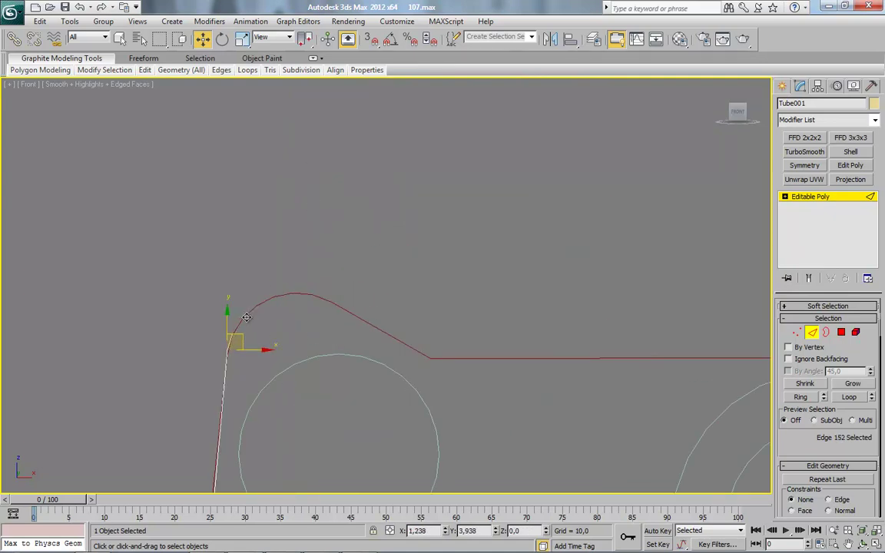
{"action": "left_click", "coordinate": [252, 309]}
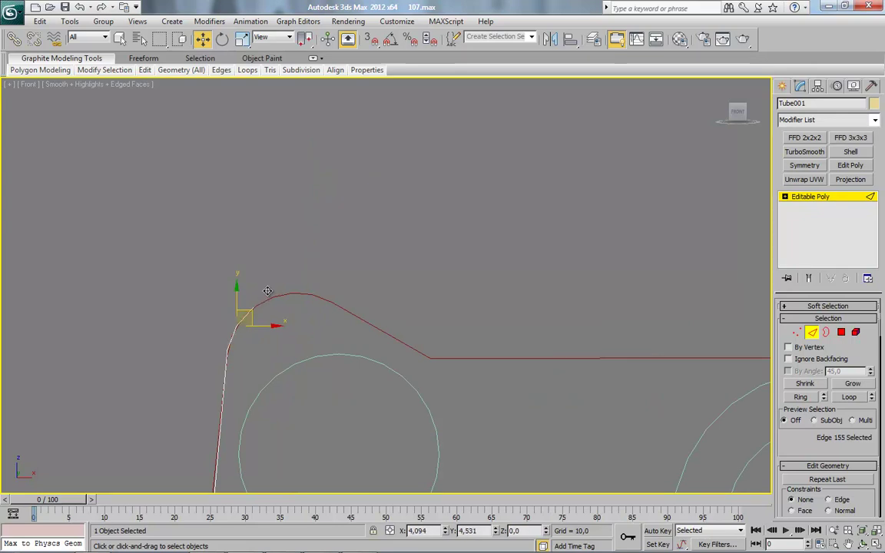
{"action": "left_click_drag", "start_coordinate": [268, 291], "coordinate": [269, 291], "text": "shift"}
{"action": "left_click_drag", "start_coordinate": [268, 292], "coordinate": [309, 276], "text": "shift"}
{"action": "left_click_drag", "start_coordinate": [309, 277], "coordinate": [310, 276], "text": "shift"}
{"action": "left_click", "coordinate": [331, 281]}
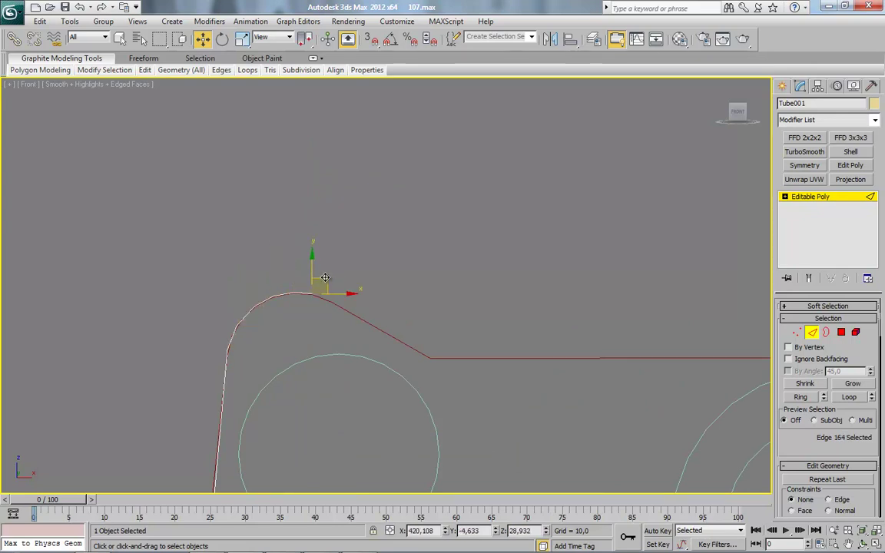
Step: Extrude the open edge down the slope after the corner and along the straight upper outline to the spline's end at the panel's middle
{"action": "left_click", "coordinate": [360, 311]}
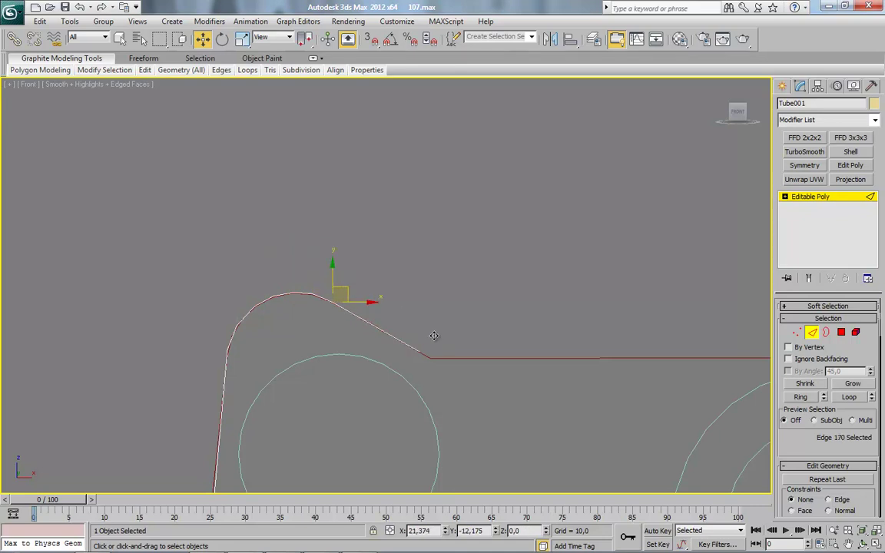
{"action": "left_click_drag", "start_coordinate": [444, 343], "coordinate": [445, 342], "text": "shift"}
{"action": "middle_click_drag", "start_coordinate": [549, 397], "coordinate": [327, 369]}
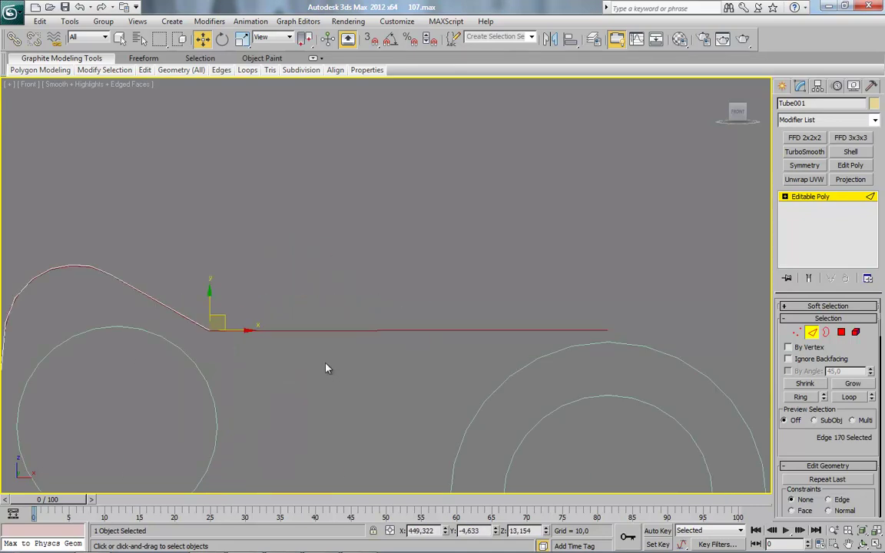
{"action": "left_click_drag", "start_coordinate": [247, 331], "coordinate": [645, 343], "text": "shift"}
Step: Extrude the rear band's open lower-right edge in four segments along the panel's stepped lower outline to the spline's end at the middle
{"action": "middle_click_drag", "start_coordinate": [539, 359], "coordinate": [395, 144]}
{"action": "scroll", "coordinate": [395, 144], "scroll_direction": "down", "scroll_amount": 5}
{"action": "middle_click_drag", "start_coordinate": [305, 302], "coordinate": [328, 193]}
{"action": "scroll", "coordinate": [404, 326], "scroll_direction": "up", "scroll_amount": 5}
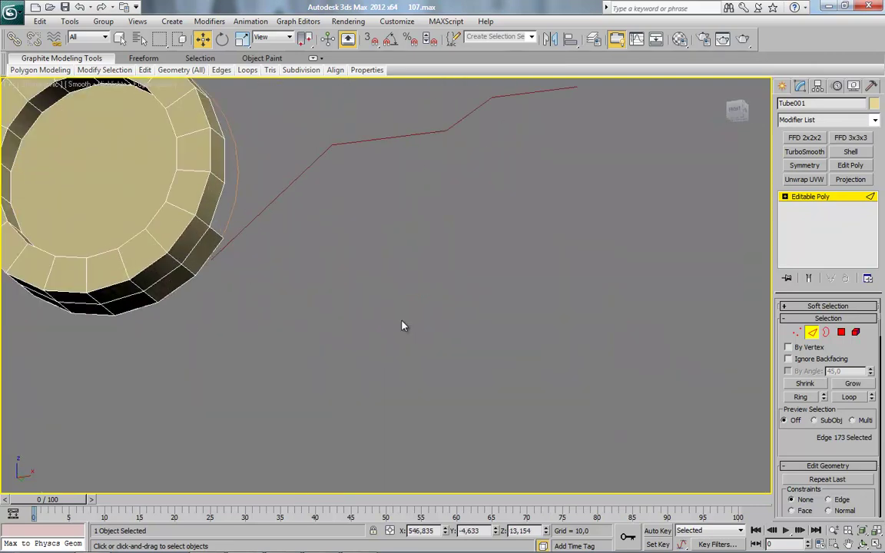
{"action": "left_click", "coordinate": [214, 230]}
{"action": "left_click", "coordinate": [736, 111]}
{"action": "middle_click_drag", "start_coordinate": [600, 290], "coordinate": [413, 434]}
{"action": "left_click_drag", "start_coordinate": [307, 330], "coordinate": [422, 246], "text": "shift"}
{"action": "middle_click_drag", "start_coordinate": [463, 302], "coordinate": [415, 334]}
{"action": "scroll", "coordinate": [415, 334], "scroll_direction": "up", "scroll_amount": 2}
{"action": "left_click_drag", "start_coordinate": [367, 302], "coordinate": [610, 316], "text": "shift"}
{"action": "middle_click_drag", "start_coordinate": [670, 308], "coordinate": [508, 355]}
{"action": "left_click_drag", "start_coordinate": [430, 332], "coordinate": [690, 304], "text": "shift"}
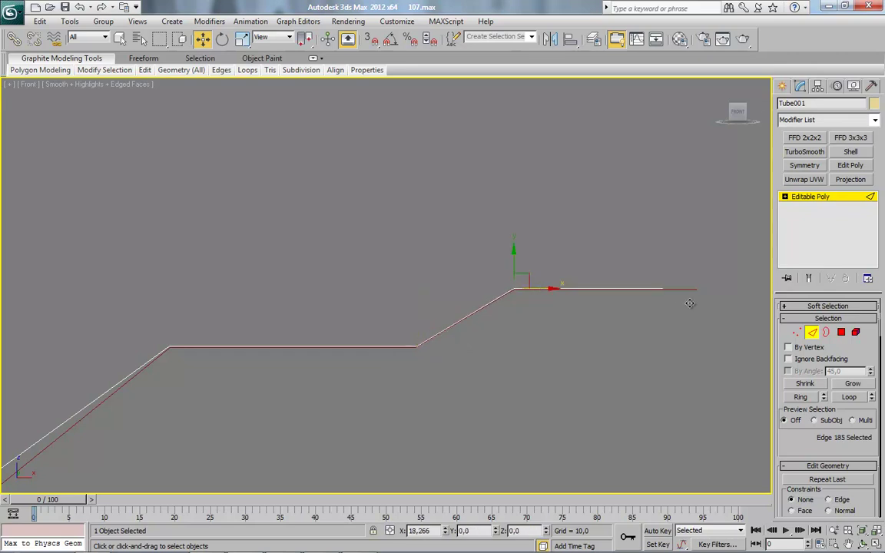
Step: Select the end vertices of the upper and lower strips at the panel's middle and make them planar along X
{"action": "key", "text": "1"}
{"action": "scroll", "coordinate": [349, 346], "scroll_direction": "down", "scroll_amount": 10}
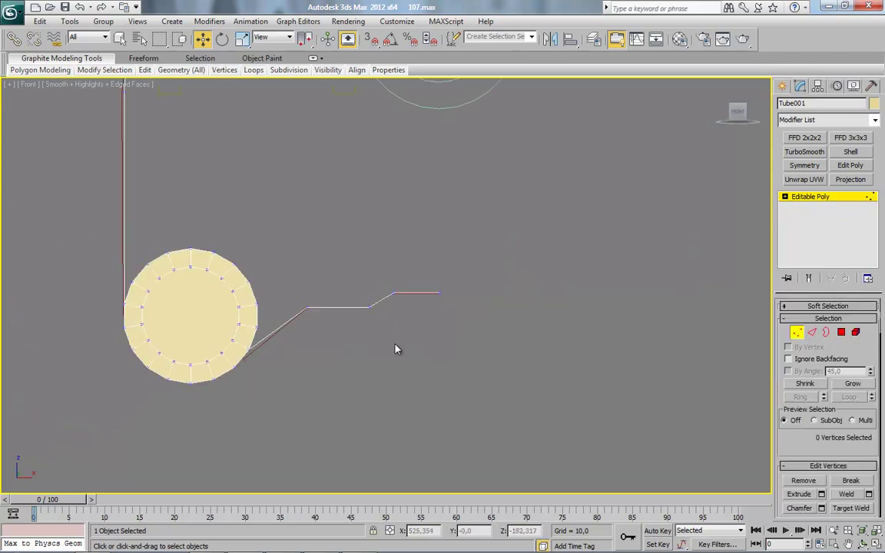
{"action": "left_click_drag", "start_coordinate": [358, 146], "coordinate": [485, 434]}
{"action": "left_click_drag", "start_coordinate": [483, 127], "coordinate": [373, 383]}
{"action": "scroll", "coordinate": [803, 427], "scroll_direction": "down", "scroll_amount": 7}
{"action": "scroll", "coordinate": [801, 429], "scroll_direction": "down", "scroll_amount": 6}
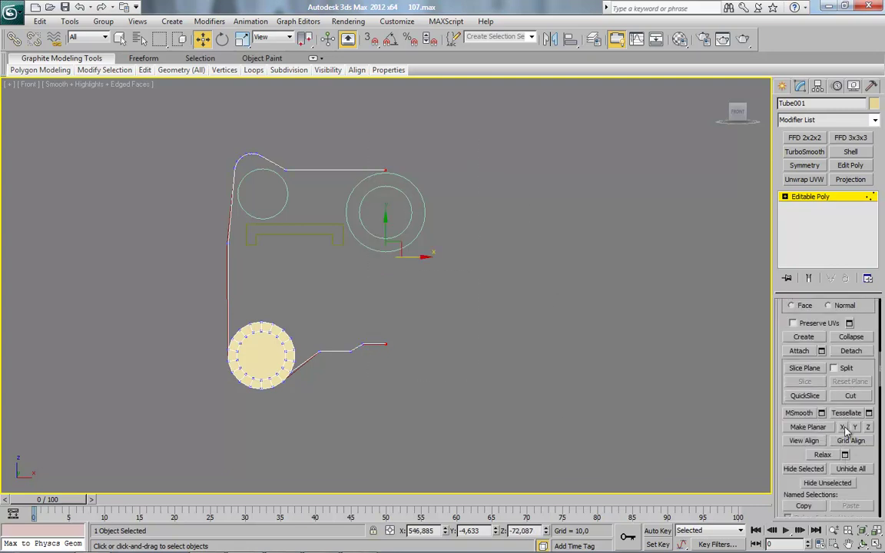
{"action": "middle_click_drag", "start_coordinate": [454, 359], "coordinate": [385, 397], "text": "alt"}
{"action": "left_click", "coordinate": [801, 201]}
{"action": "left_click", "coordinate": [808, 196]}
{"action": "left_click", "coordinate": [806, 166]}
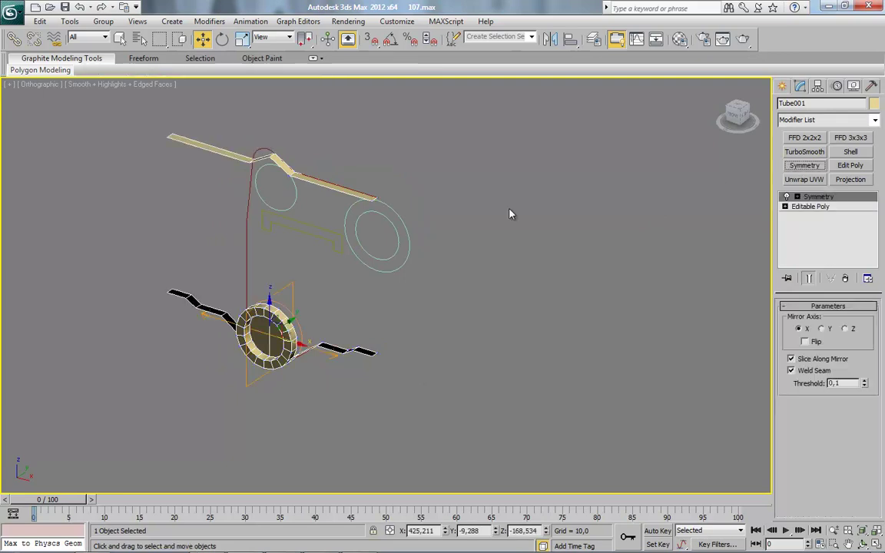
{"action": "middle_click_drag", "start_coordinate": [523, 207], "coordinate": [532, 256]}
{"action": "right_click", "coordinate": [807, 199]}
{"action": "left_click", "coordinate": [806, 213]}
Step: Select the upper strip's end vertex at the panel's middle and apply a Symmetry modifier on the X mirror axis with Flip enabled
{"action": "left_click", "coordinate": [798, 332]}
{"action": "scroll", "coordinate": [391, 243], "scroll_direction": "up", "scroll_amount": 4}
{"action": "middle_click_drag", "start_coordinate": [391, 242], "coordinate": [352, 296]}
{"action": "left_click_drag", "start_coordinate": [335, 310], "coordinate": [333, 309]}
{"action": "middle_click_drag", "start_coordinate": [441, 359], "coordinate": [458, 303]}
{"action": "scroll", "coordinate": [458, 303], "scroll_direction": "up", "scroll_amount": 2}
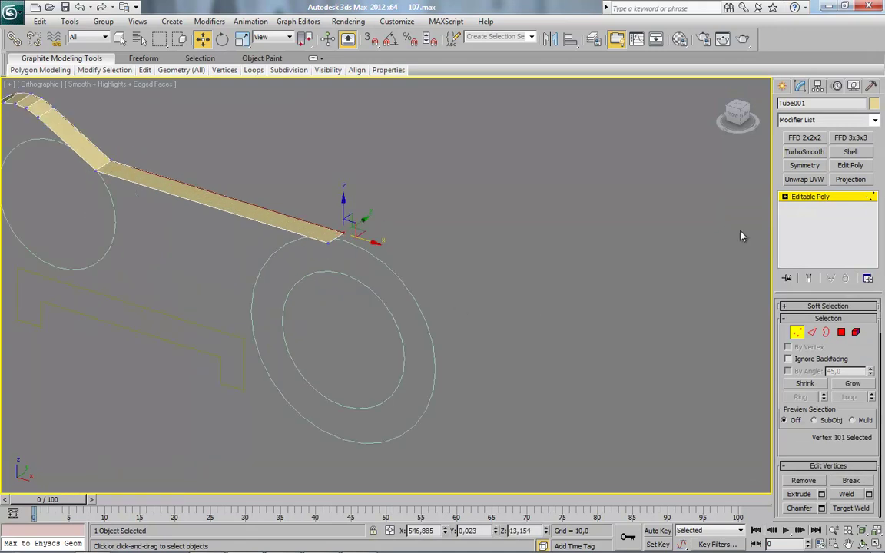
{"action": "left_click", "coordinate": [800, 167]}
{"action": "left_click", "coordinate": [806, 342]}
{"action": "middle_click_drag", "start_coordinate": [405, 326], "coordinate": [397, 281]}
{"action": "scroll", "coordinate": [398, 281], "scroll_direction": "down", "scroll_amount": 6}
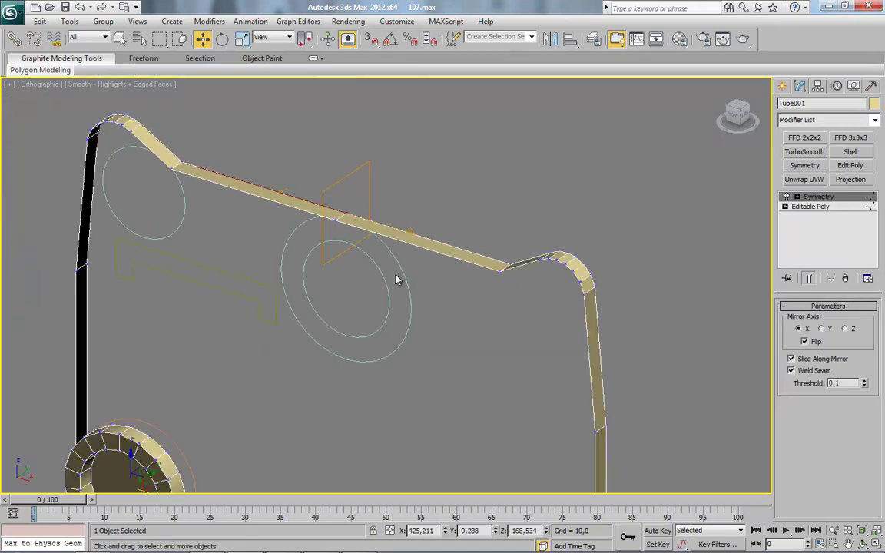
Step: Convert the mirrored panel object to an Editable Poly
{"action": "middle_click_drag", "start_coordinate": [365, 326], "coordinate": [382, 298], "text": "alt"}
{"action": "right_click", "coordinate": [382, 176]}
{"action": "mouse_move", "coordinate": [431, 291]}
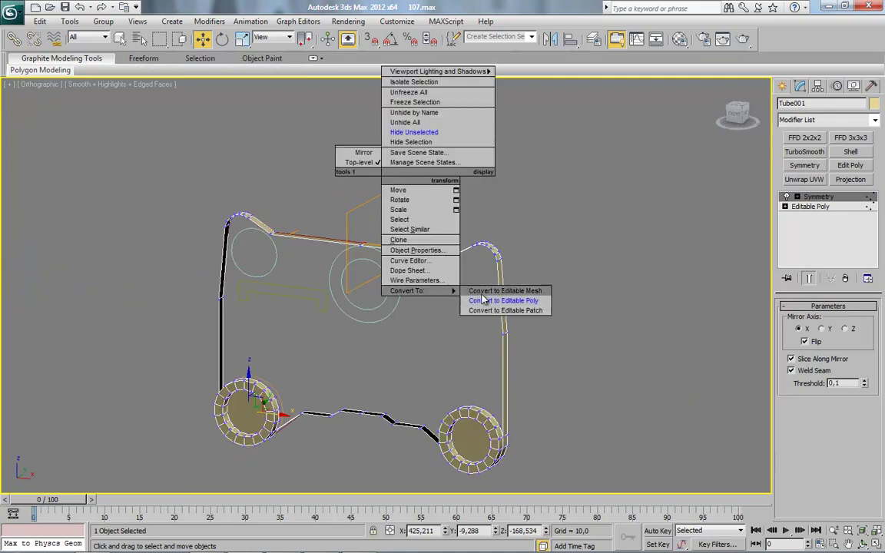
{"action": "left_click", "coordinate": [490, 302]}
Step: Unhide the reference image in the front view to compare the mirrored outline with it, and undo the unhiding
{"action": "left_click", "coordinate": [737, 115]}
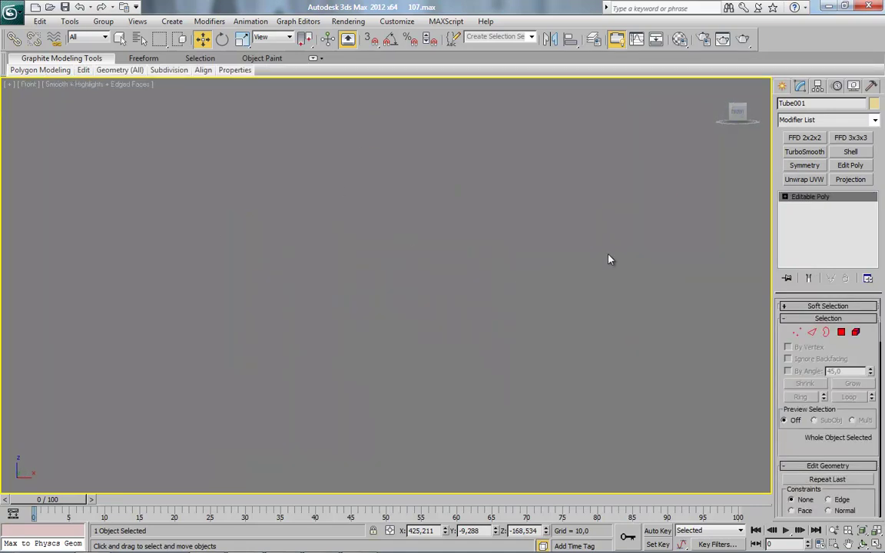
{"action": "right_click", "coordinate": [483, 259]}
{"action": "left_click", "coordinate": [507, 204]}
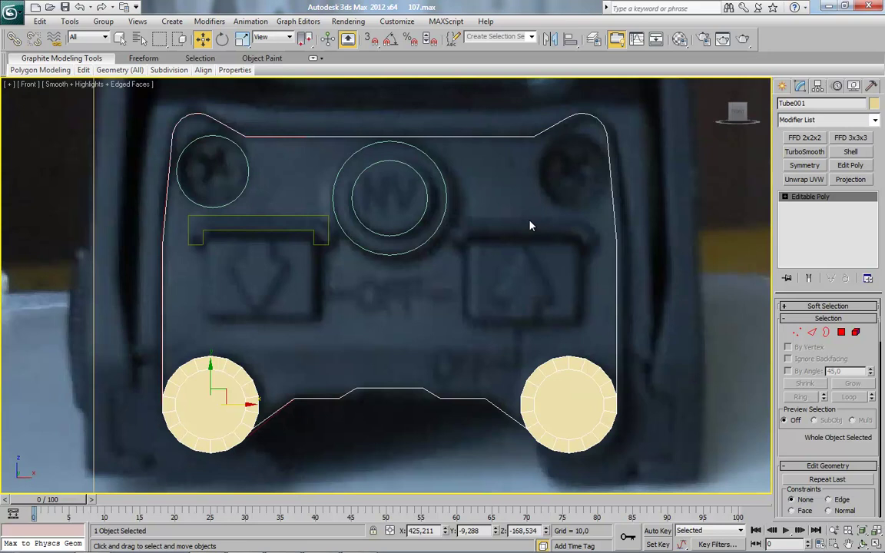
{"action": "key", "text": "ctrl+z"}
{"action": "middle_click_drag", "start_coordinate": [516, 229], "coordinate": [479, 241]}
{"action": "middle_click_drag", "start_coordinate": [617, 223], "coordinate": [550, 367], "text": "alt"}
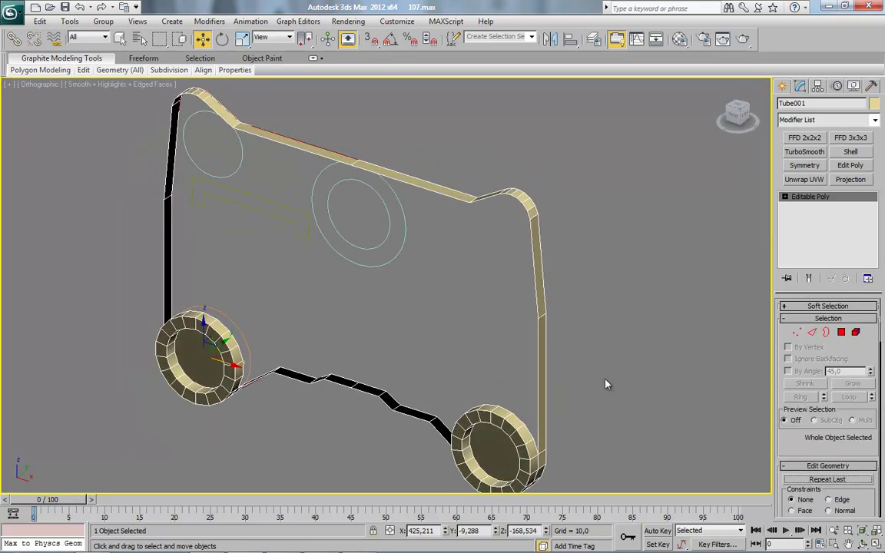
Step: Cap the open front border of the panel outline
{"action": "left_click", "coordinate": [816, 332]}
{"action": "left_click", "coordinate": [827, 333]}
{"action": "left_click", "coordinate": [383, 408]}
{"action": "left_click", "coordinate": [386, 405]}
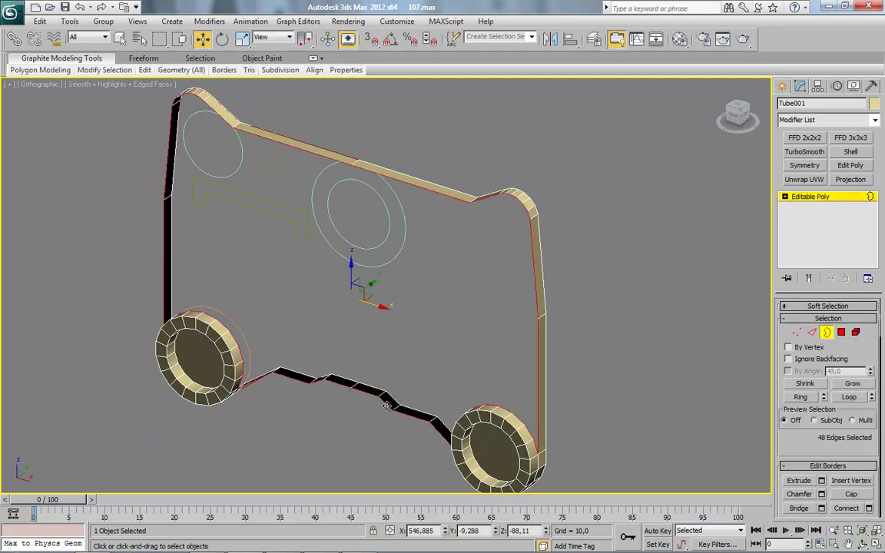
{"action": "left_click", "coordinate": [851, 495]}
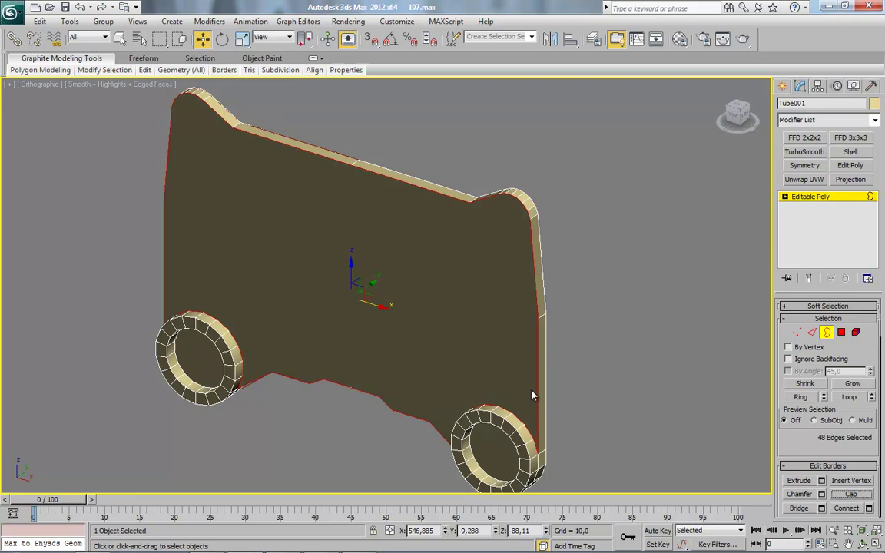
Step: Inspect the capped panel's shading with edge display off and check its vertices from the front
{"action": "middle_click_drag", "start_coordinate": [532, 395], "coordinate": [587, 384], "text": "alt"}
{"action": "key", "text": "F4"}
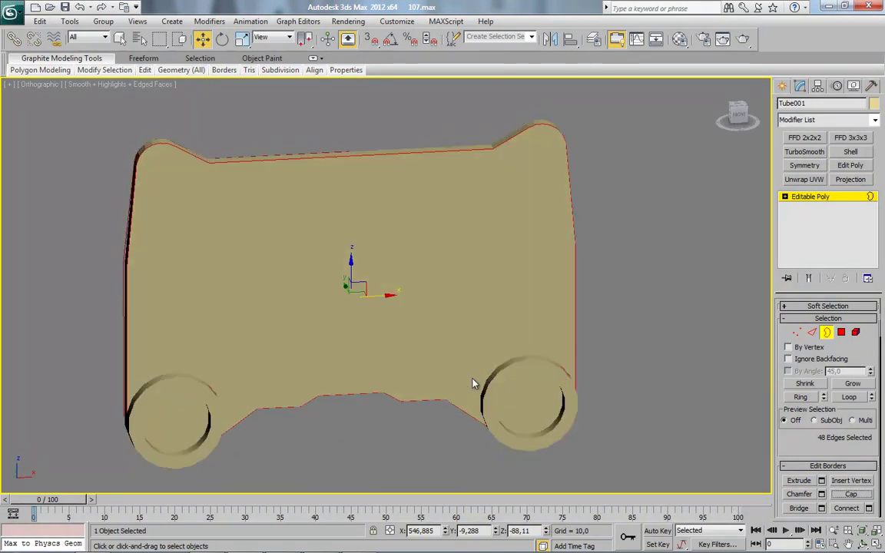
{"action": "middle_click_drag", "start_coordinate": [474, 385], "coordinate": [494, 355]}
{"action": "left_click", "coordinate": [798, 332]}
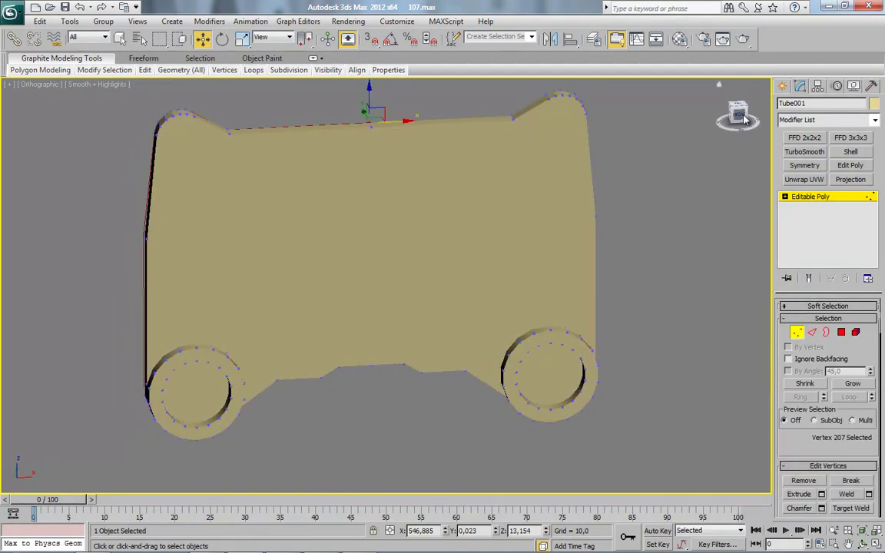
{"action": "left_click", "coordinate": [744, 119]}
{"action": "middle_click_drag", "start_coordinate": [554, 303], "coordinate": [511, 324]}
{"action": "key", "text": "F4"}
{"action": "middle_click_drag", "start_coordinate": [506, 322], "coordinate": [513, 291]}
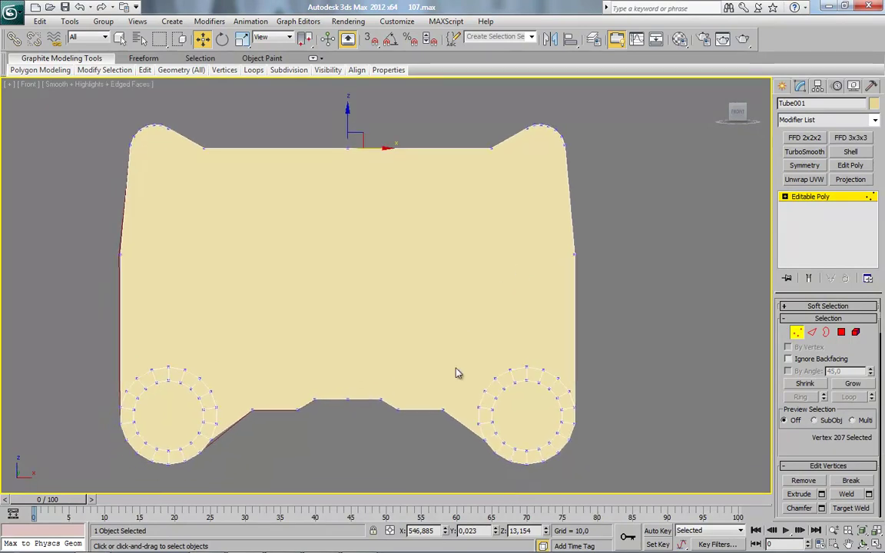
Step: Switch to Windows Photo Viewer, browse the sight's reference photos to study the rear panel, and return to 3ds Max
{"action": "left_click", "coordinate": [283, 541]}
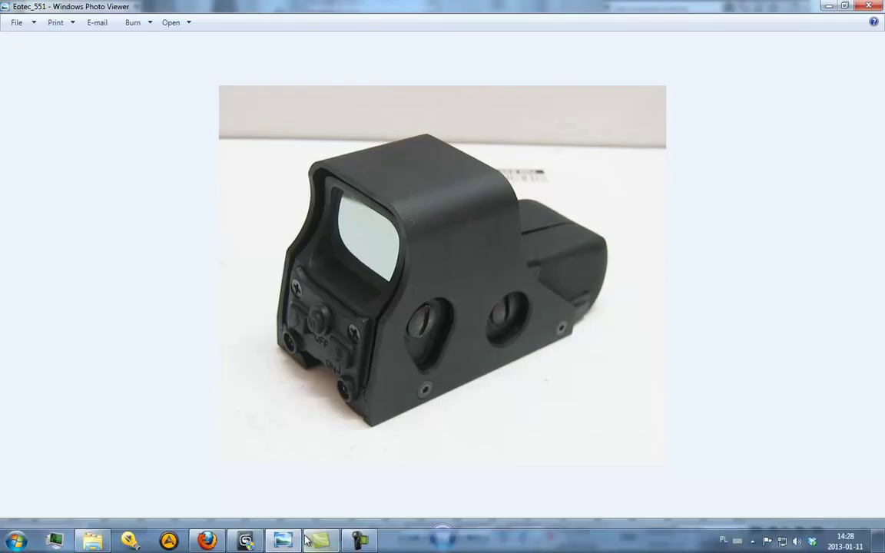
{"action": "key", "text": "Right"}
{"action": "key", "text": "Right"}
{"action": "key", "text": "Right"}
{"action": "key", "text": "Right"}
{"action": "key", "text": "Right"}
{"action": "key", "text": "Right"}
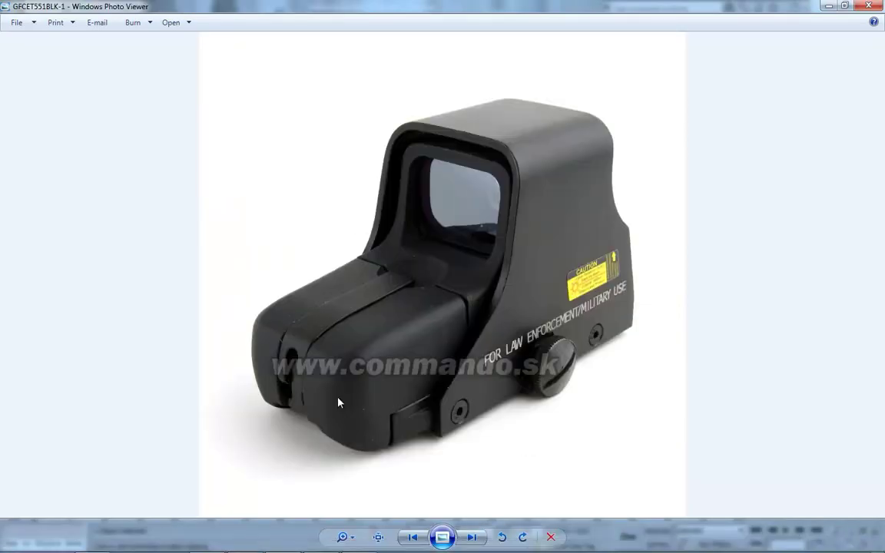
{"action": "scroll", "coordinate": [339, 402], "scroll_direction": "down", "scroll_amount": 4}
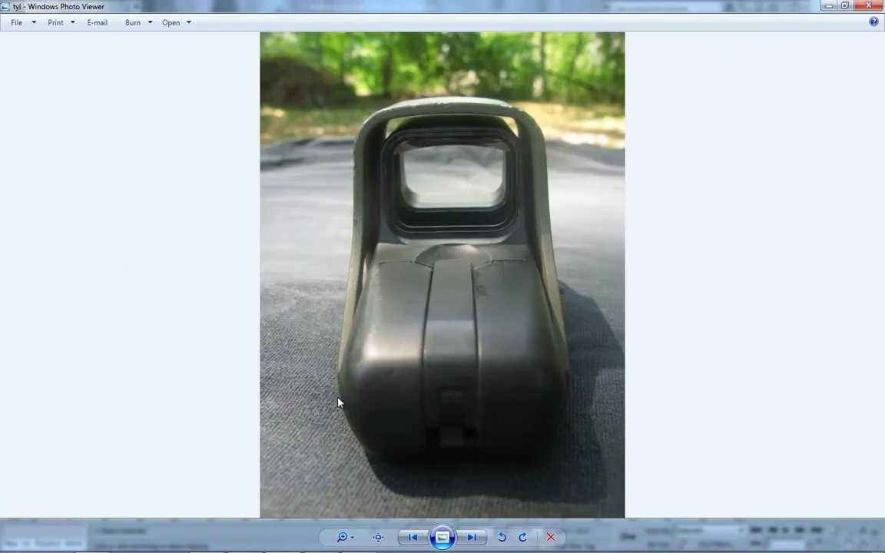
{"action": "scroll", "coordinate": [339, 402], "scroll_direction": "down", "scroll_amount": 1}
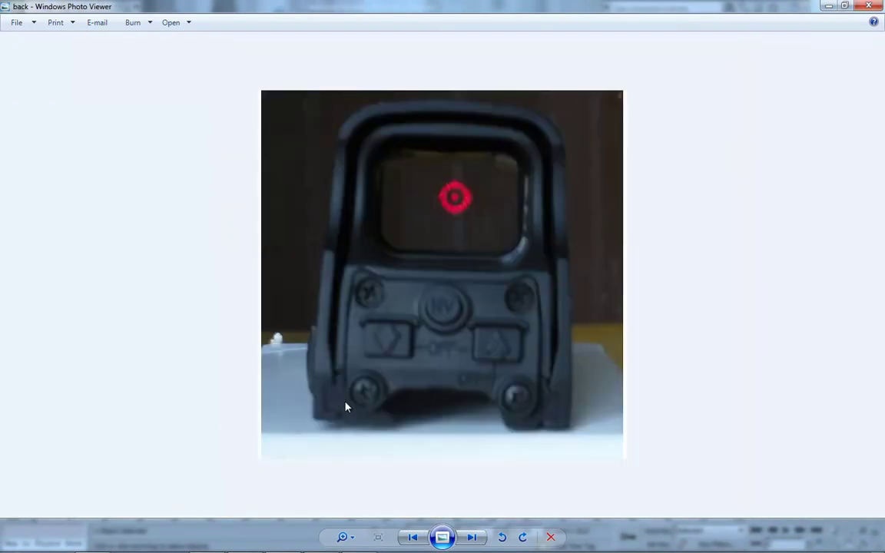
{"action": "left_click", "coordinate": [826, 6]}
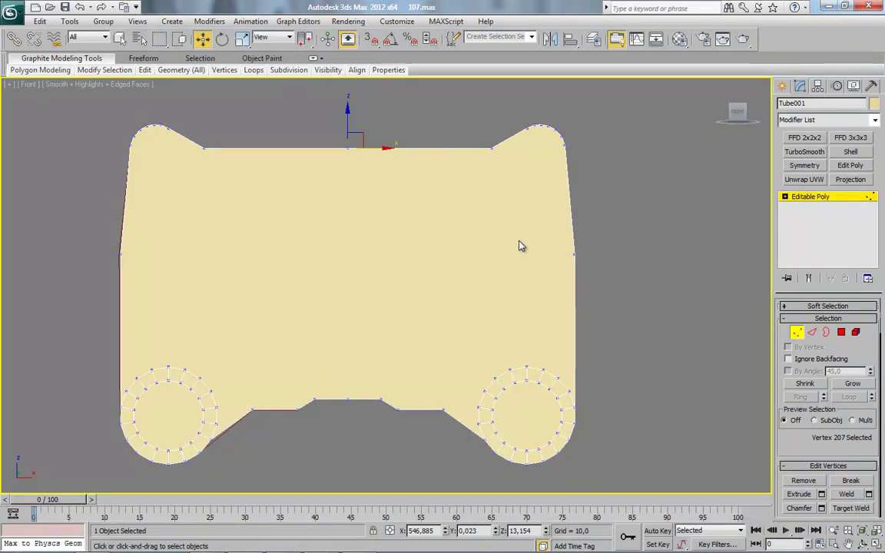
Step: Inset the panel's large front polygon by about 3.5
{"action": "middle_click_drag", "start_coordinate": [518, 249], "coordinate": [718, 321], "text": "alt"}
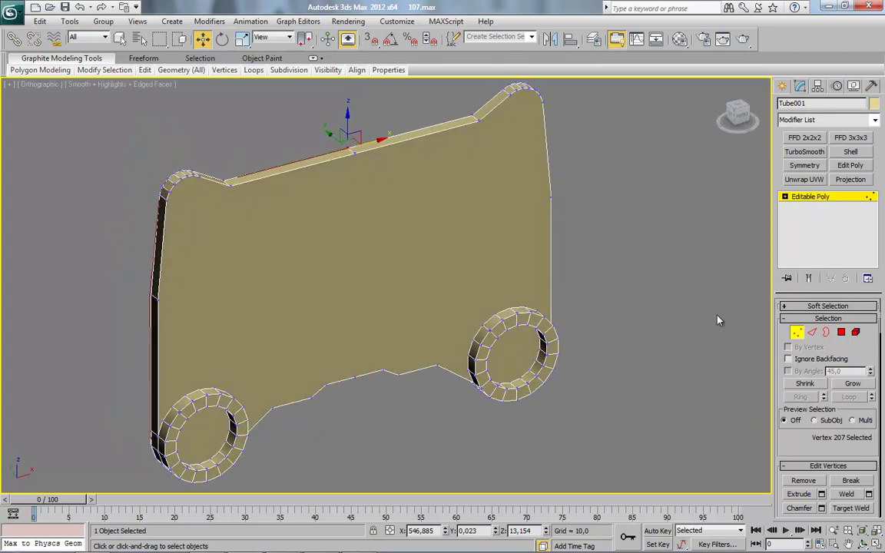
{"action": "left_click", "coordinate": [843, 333]}
{"action": "left_click", "coordinate": [499, 183]}
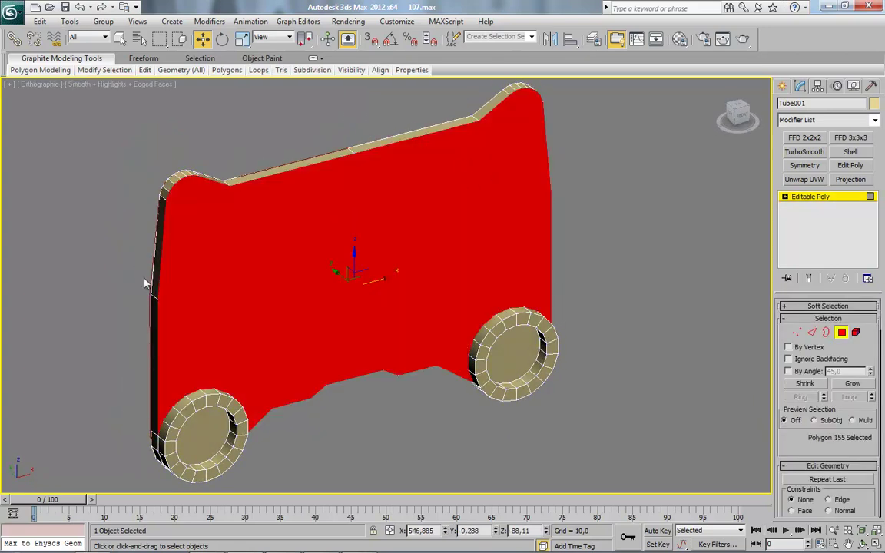
{"action": "middle_click_drag", "start_coordinate": [146, 284], "coordinate": [286, 267], "text": "alt"}
{"action": "middle_click_drag", "start_coordinate": [381, 352], "coordinate": [242, 315], "text": "alt"}
{"action": "right_click", "coordinate": [414, 216]}
{"action": "left_click", "coordinate": [117, 213]}
{"action": "right_click", "coordinate": [405, 209]}
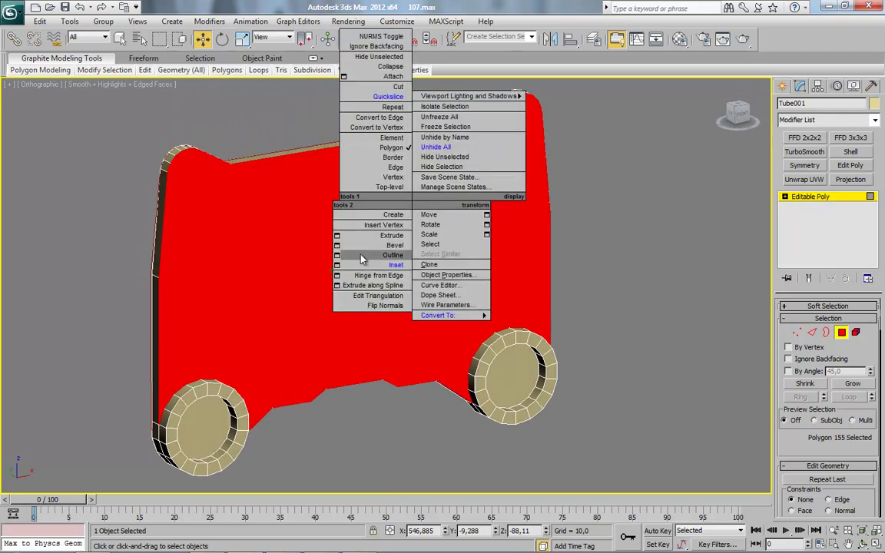
{"action": "left_click", "coordinate": [330, 234]}
{"action": "left_click_drag", "start_coordinate": [233, 236], "coordinate": [233, 236]}
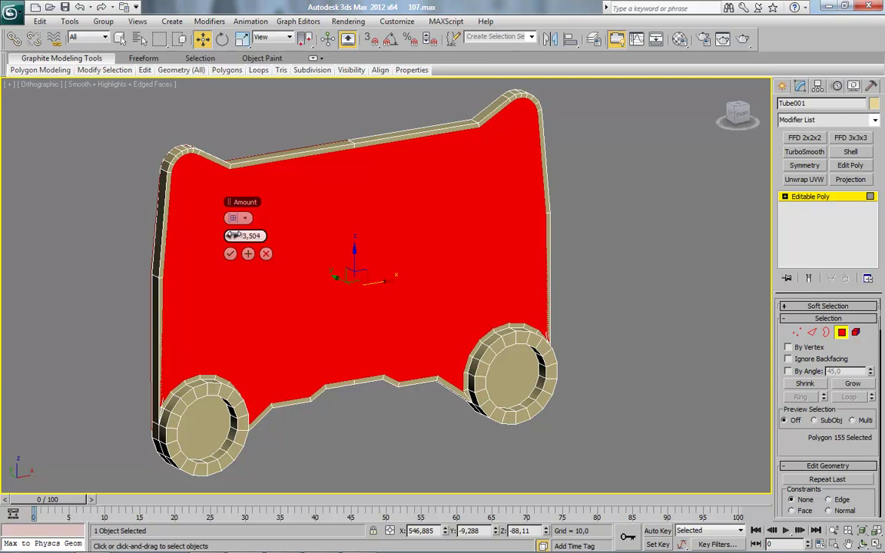
{"action": "left_click", "coordinate": [231, 256]}
Step: Reposition the misplaced inset vertex beside the lower-left screw ring, moving it up toward the inset's vertical side edge
{"action": "middle_click_drag", "start_coordinate": [220, 389], "coordinate": [449, 294]}
{"action": "scroll", "coordinate": [456, 253], "scroll_direction": "up", "scroll_amount": 5}
{"action": "left_click", "coordinate": [813, 333]}
{"action": "left_click", "coordinate": [796, 333]}
{"action": "middle_click_drag", "start_coordinate": [393, 290], "coordinate": [387, 295]}
{"action": "left_click", "coordinate": [350, 318]}
{"action": "left_click_drag", "start_coordinate": [364, 305], "coordinate": [382, 279]}
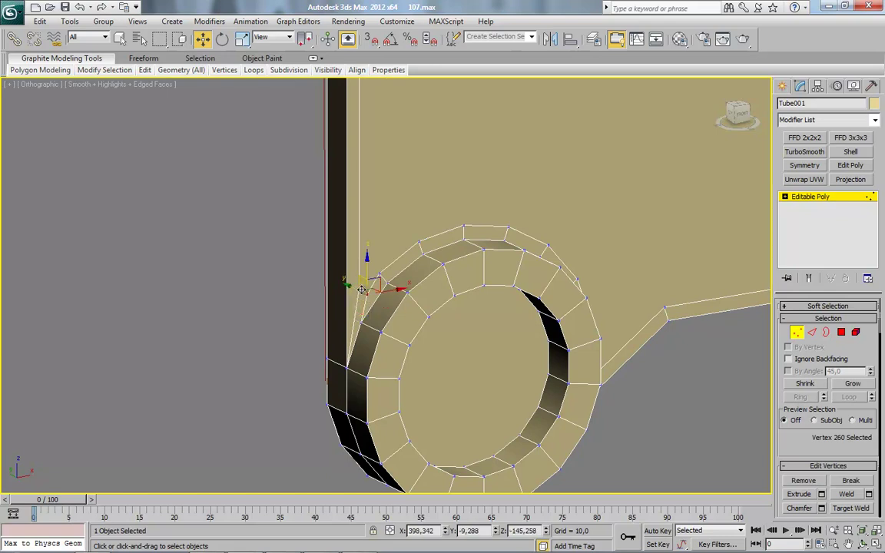
{"action": "scroll", "coordinate": [358, 289], "scroll_direction": "up", "scroll_amount": 2}
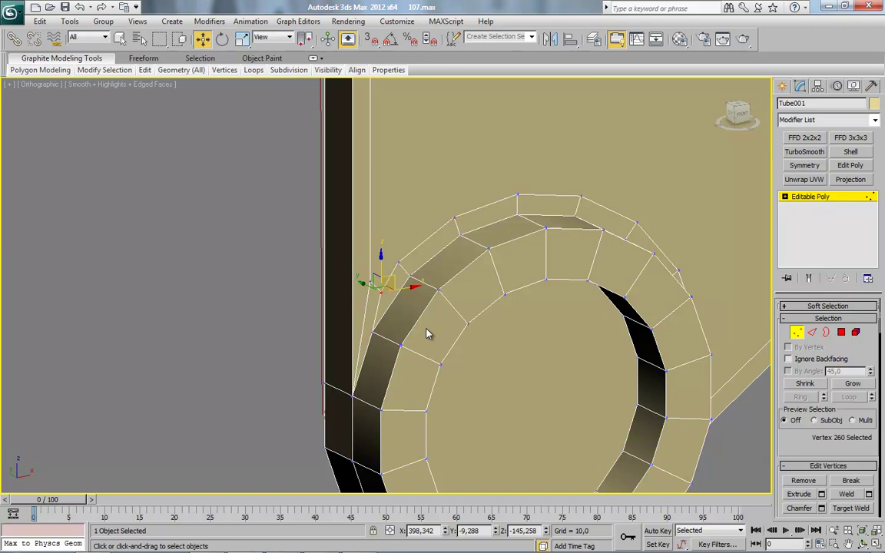
{"action": "middle_click_drag", "start_coordinate": [424, 329], "coordinate": [439, 300]}
{"action": "scroll", "coordinate": [439, 300], "scroll_direction": "up", "scroll_amount": 3}
{"action": "left_click", "coordinate": [425, 278]}
{"action": "right_click", "coordinate": [451, 208]}
{"action": "left_click", "coordinate": [437, 93]}
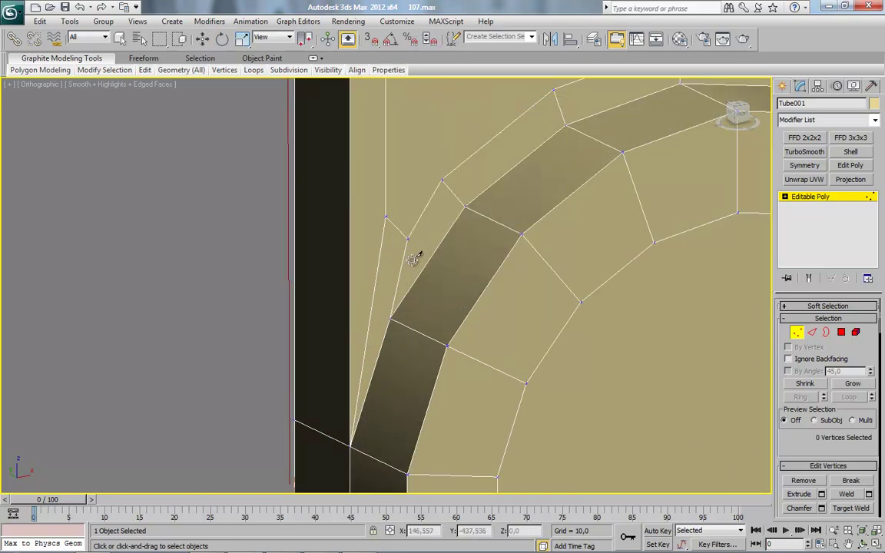
{"action": "right_click", "coordinate": [412, 245]}
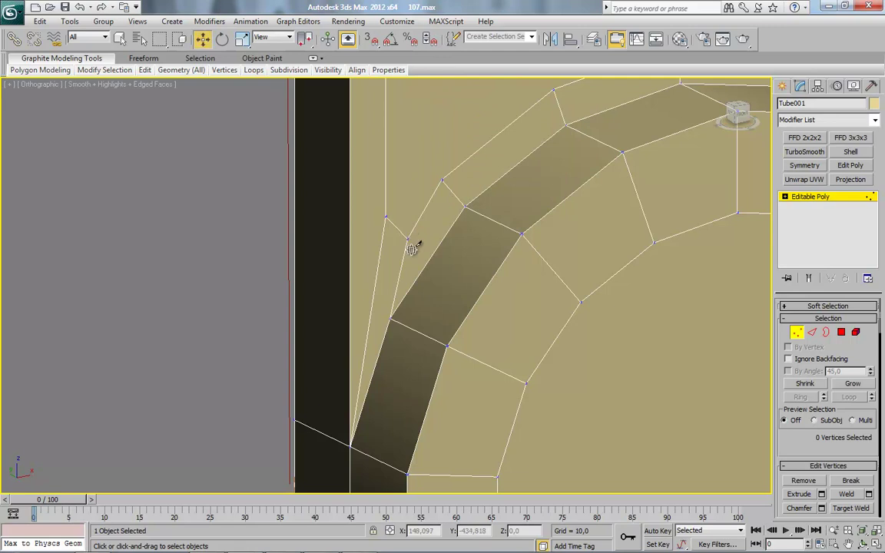
Step: Connect the middle vertices of the front inset's top and bottom edges with a vertical centre edge
{"action": "scroll", "coordinate": [415, 248], "scroll_direction": "down", "scroll_amount": 9}
{"action": "middle_click_drag", "start_coordinate": [757, 309], "coordinate": [745, 352]}
{"action": "left_click", "coordinate": [505, 200]}
{"action": "left_click", "coordinate": [431, 145]}
{"action": "left_click", "coordinate": [431, 309], "text": "ctrl"}
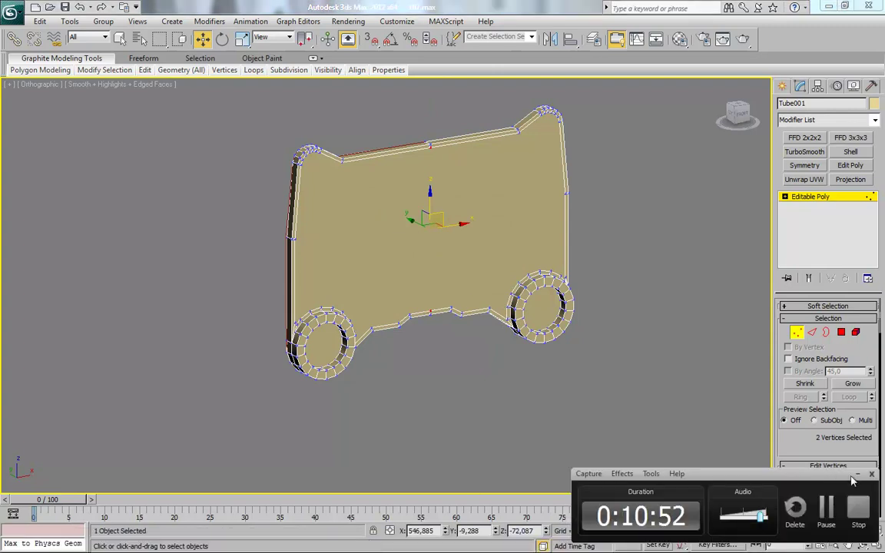
{"action": "left_click", "coordinate": [857, 475]}
{"action": "right_click", "coordinate": [509, 238]}
{"action": "left_click", "coordinate": [491, 277]}
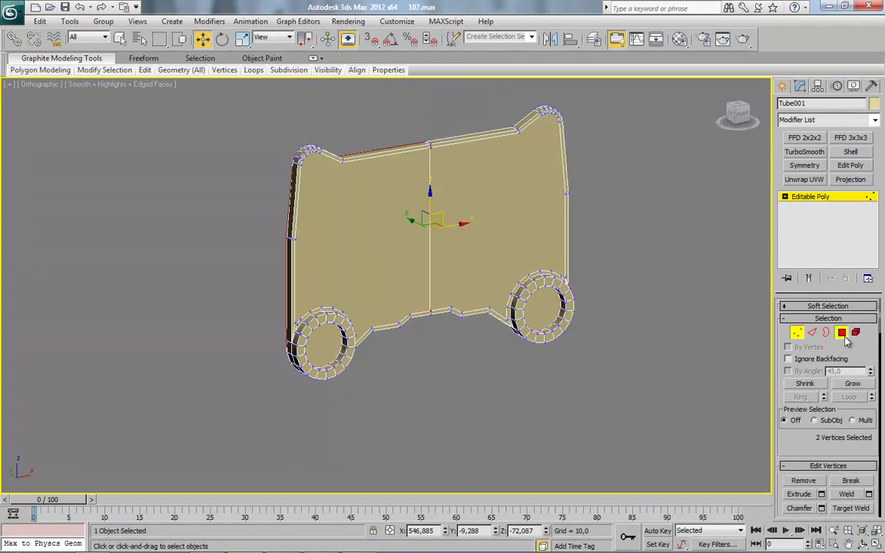
Step: Select all polygons on the right half of the panel in the front view and delete them
{"action": "left_click", "coordinate": [845, 337]}
{"action": "left_click", "coordinate": [741, 117]}
{"action": "left_click_drag", "start_coordinate": [425, 93], "coordinate": [689, 462]}
{"action": "middle_click_drag", "start_coordinate": [649, 410], "coordinate": [646, 373]}
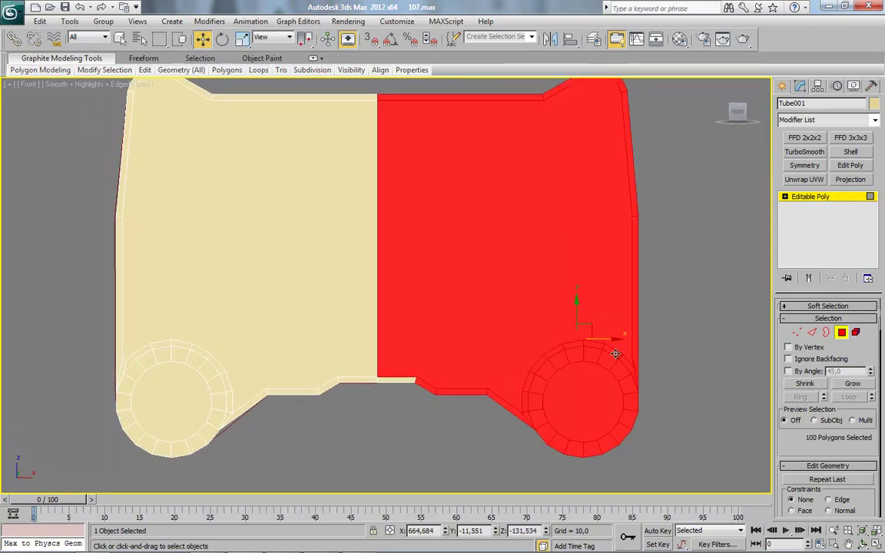
{"action": "scroll", "coordinate": [616, 356], "scroll_direction": "down", "scroll_amount": 2}
{"action": "left_click_drag", "start_coordinate": [515, 381], "coordinate": [490, 380]}
{"action": "key", "text": "ctrl+z"}
{"action": "left_click_drag", "start_coordinate": [602, 451], "coordinate": [397, 306], "text": "ctrl"}
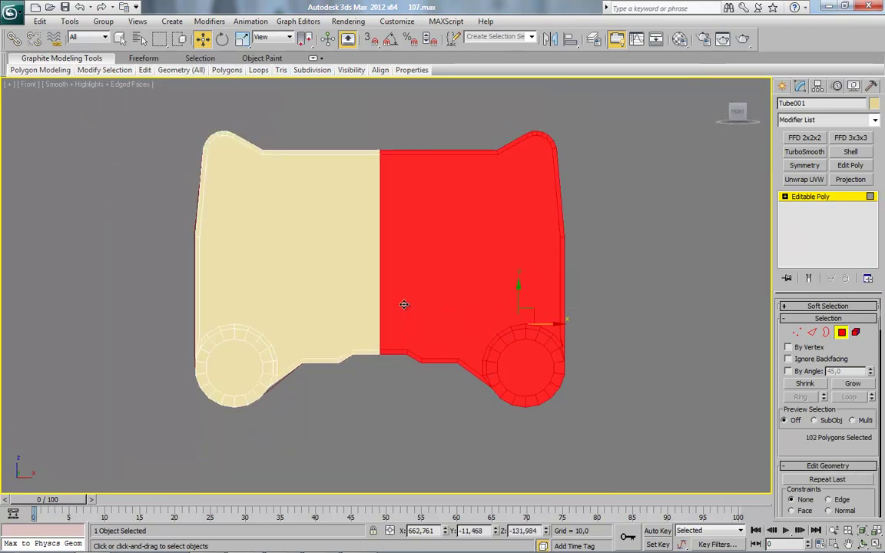
{"action": "key", "text": "Delete"}
Step: Target Weld the stray inset vertices where the slanted lower edge meets the right side of the lower-left screw ring
{"action": "middle_click_drag", "start_coordinate": [337, 317], "coordinate": [370, 246], "text": "alt"}
{"action": "scroll", "coordinate": [427, 305], "scroll_direction": "up", "scroll_amount": 5}
{"action": "scroll", "coordinate": [419, 315], "scroll_direction": "up", "scroll_amount": 4}
{"action": "right_click", "coordinate": [483, 289]}
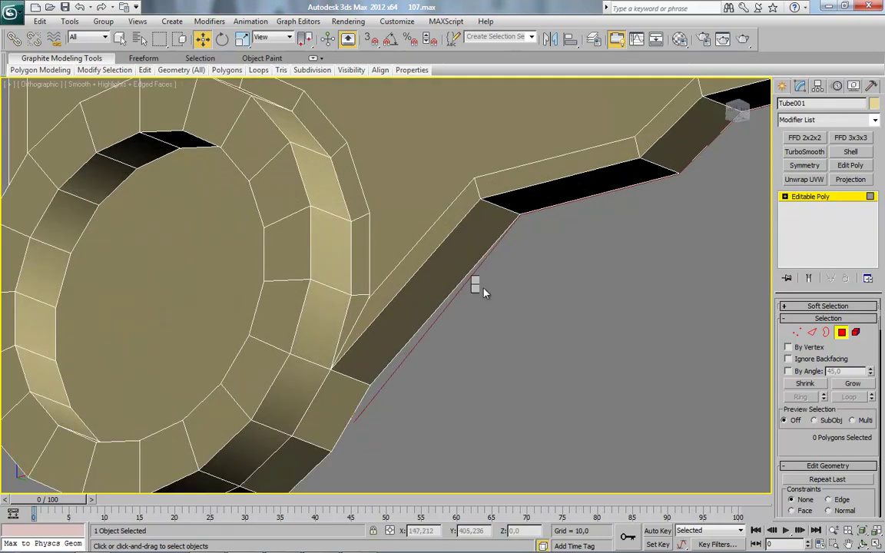
{"action": "left_click", "coordinate": [465, 171]}
{"action": "right_click", "coordinate": [400, 326]}
{"action": "left_click", "coordinate": [797, 332]}
{"action": "middle_click_drag", "start_coordinate": [385, 302], "coordinate": [505, 316]}
{"action": "scroll", "coordinate": [505, 317], "scroll_direction": "up", "scroll_amount": 2}
{"action": "right_click", "coordinate": [512, 233]}
{"action": "left_click", "coordinate": [484, 317]}
{"action": "left_click", "coordinate": [485, 315]}
{"action": "left_click", "coordinate": [484, 308]}
{"action": "right_click", "coordinate": [576, 331]}
Step: Cut from the welded vertex across the slanted lower side wall and remove the redundant diagonal edge beside the ring
{"action": "right_click", "coordinate": [573, 319]}
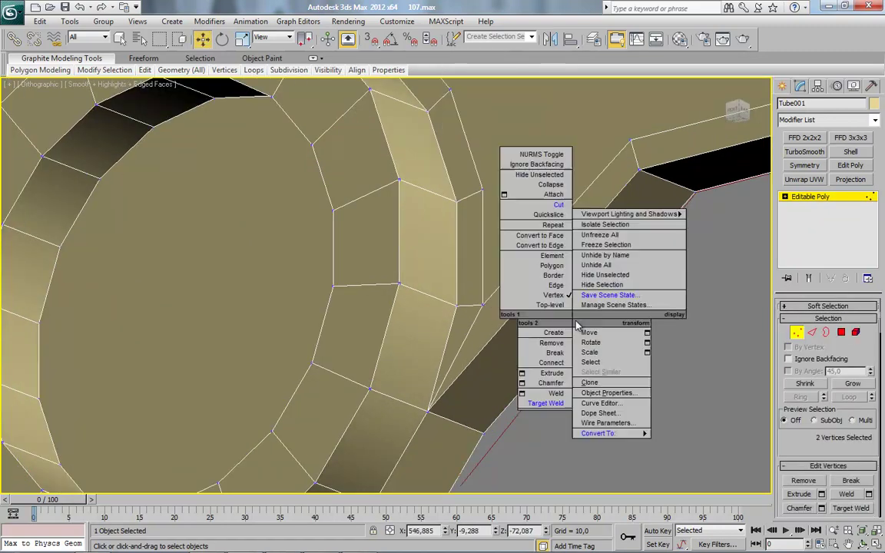
{"action": "left_click", "coordinate": [555, 206]}
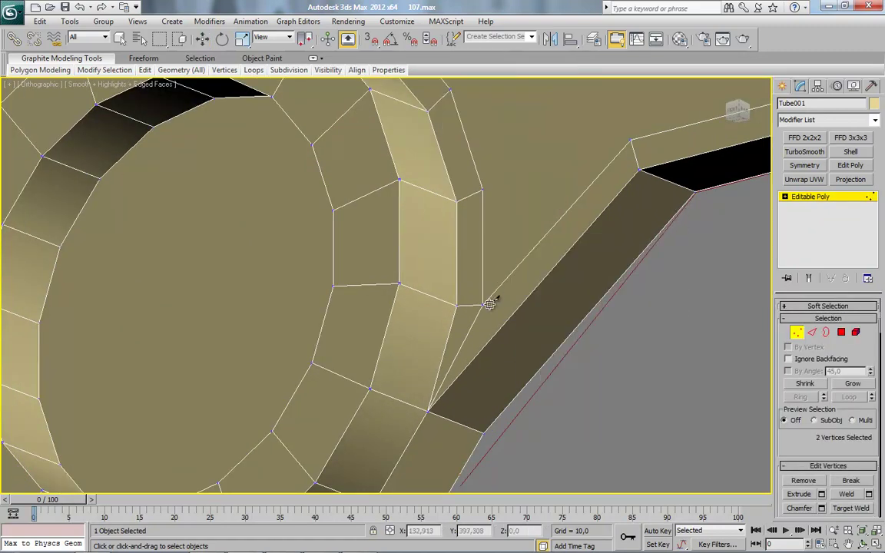
{"action": "left_click", "coordinate": [472, 363]}
{"action": "left_click", "coordinate": [524, 387]}
{"action": "right_click", "coordinate": [588, 369]}
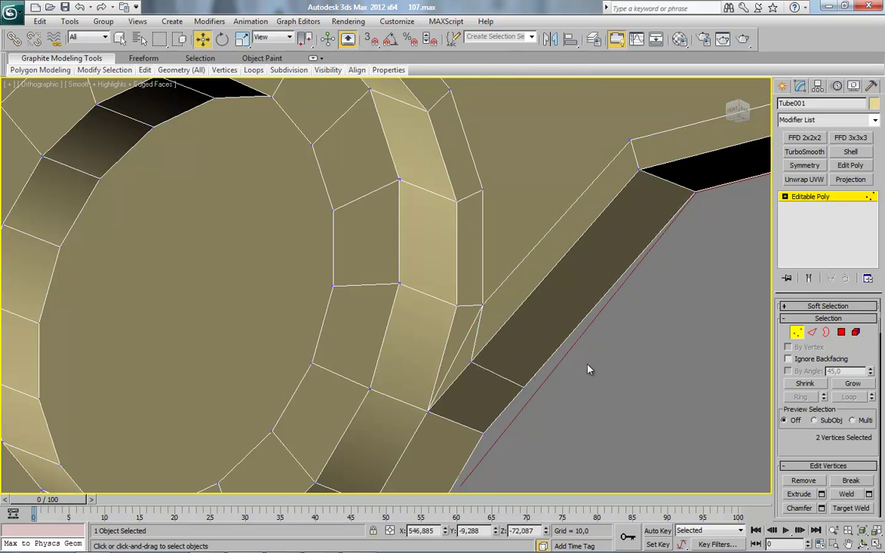
{"action": "left_click", "coordinate": [814, 333]}
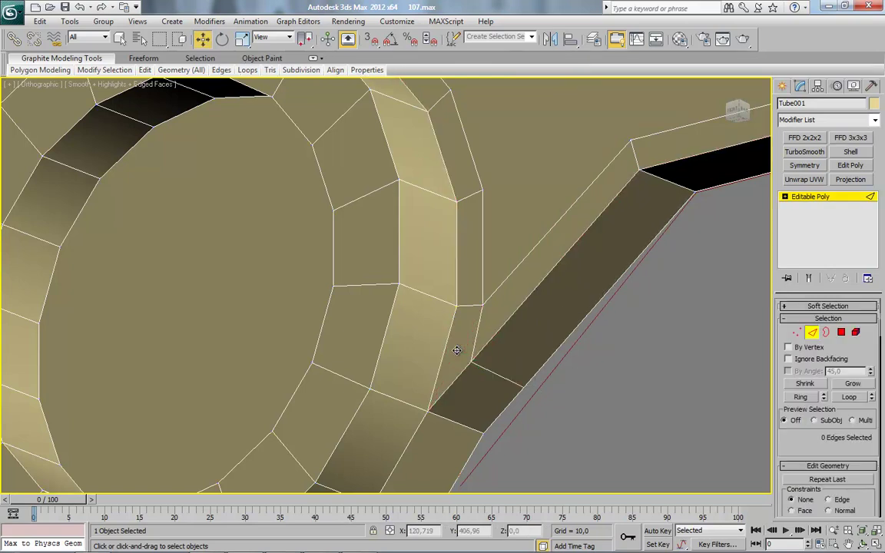
Step: Target Weld the two close inset vertices at the ring's upper-left side and move the welded vertex down by about 6 units
{"action": "scroll", "coordinate": [440, 323], "scroll_direction": "down", "scroll_amount": 3}
{"action": "middle_click_drag", "start_coordinate": [440, 323], "coordinate": [535, 353], "text": "alt"}
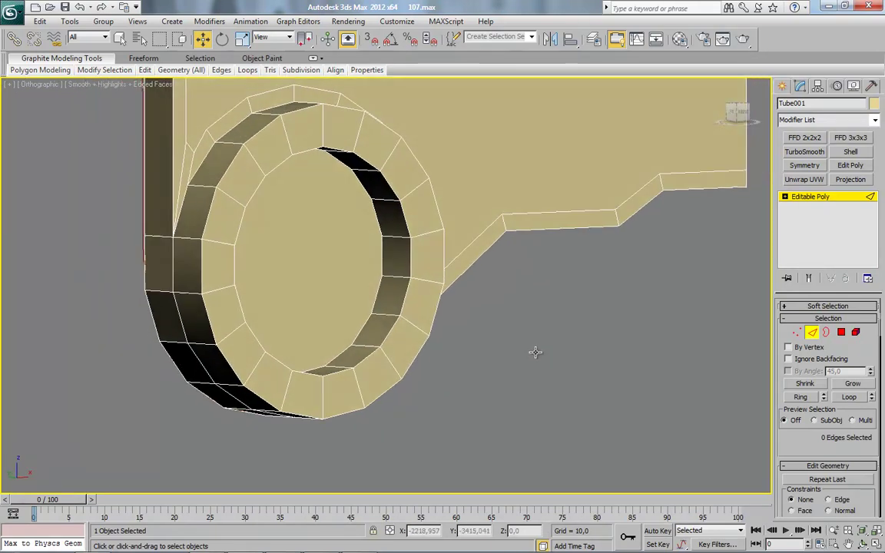
{"action": "middle_click_drag", "start_coordinate": [220, 259], "coordinate": [441, 355]}
{"action": "scroll", "coordinate": [440, 356], "scroll_direction": "up", "scroll_amount": 2}
{"action": "scroll", "coordinate": [402, 257], "scroll_direction": "up", "scroll_amount": 2}
{"action": "right_click", "coordinate": [456, 176]}
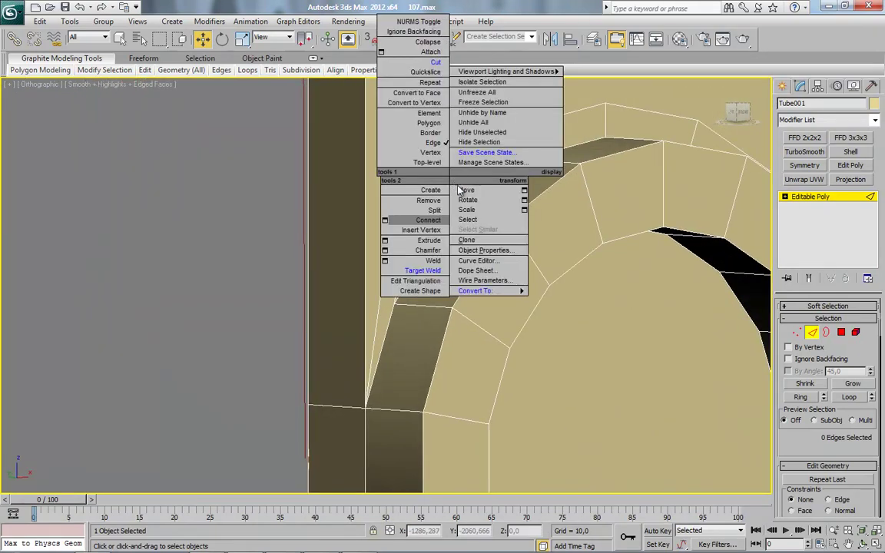
{"action": "left_click", "coordinate": [798, 333]}
{"action": "right_click", "coordinate": [498, 173]}
{"action": "left_click", "coordinate": [480, 259]}
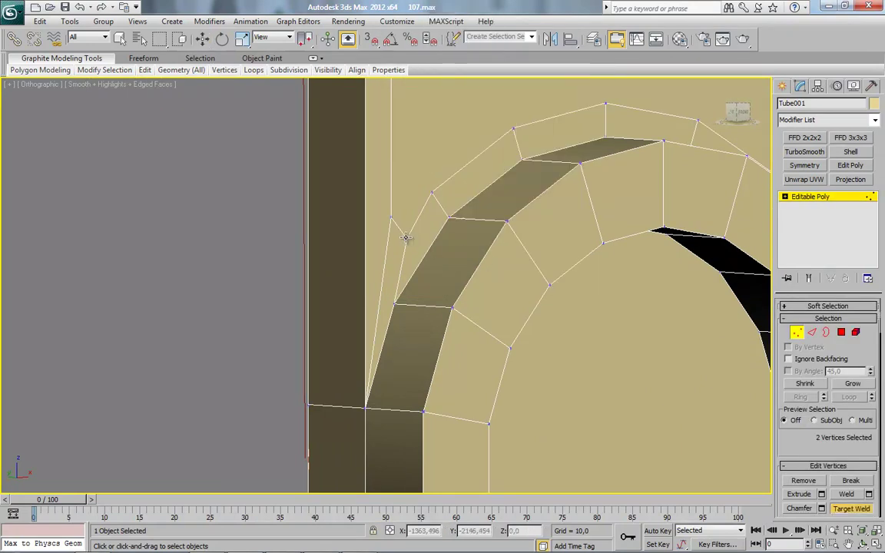
{"action": "right_click", "coordinate": [393, 217]}
{"action": "middle_click_drag", "start_coordinate": [407, 207], "coordinate": [399, 229], "text": "alt"}
{"action": "left_click_drag", "start_coordinate": [403, 204], "coordinate": [392, 247]}
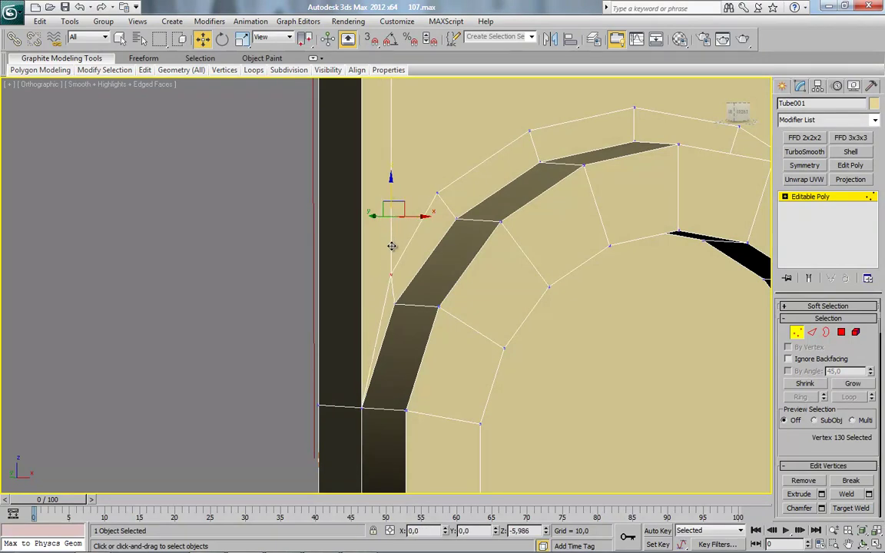
Step: Cut from the lowered inset vertex to the panel's vertical corner and straight across the side wall
{"action": "right_click", "coordinate": [466, 283]}
{"action": "left_click", "coordinate": [449, 169]}
{"action": "middle_click_drag", "start_coordinate": [373, 291], "coordinate": [391, 279], "text": "alt"}
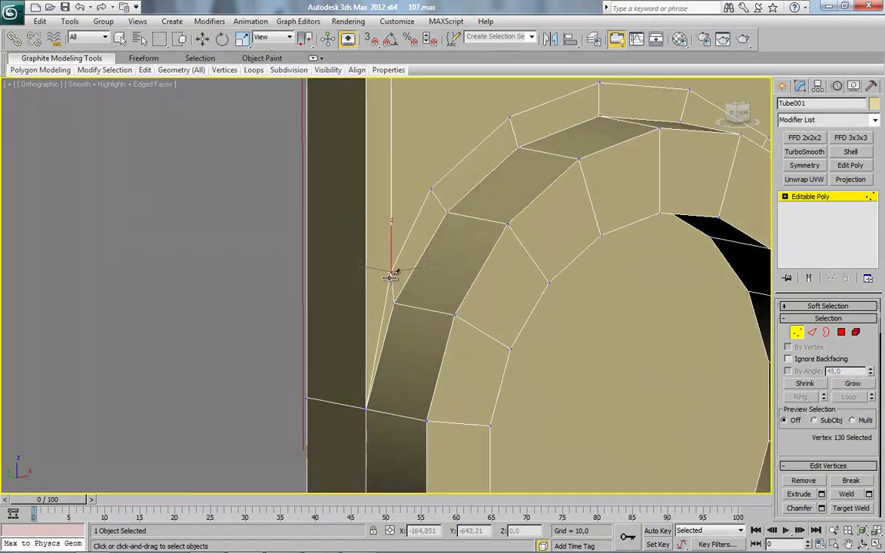
{"action": "left_click", "coordinate": [391, 272]}
{"action": "left_click", "coordinate": [366, 317]}
{"action": "left_click", "coordinate": [308, 316]}
{"action": "right_click", "coordinate": [311, 321]}
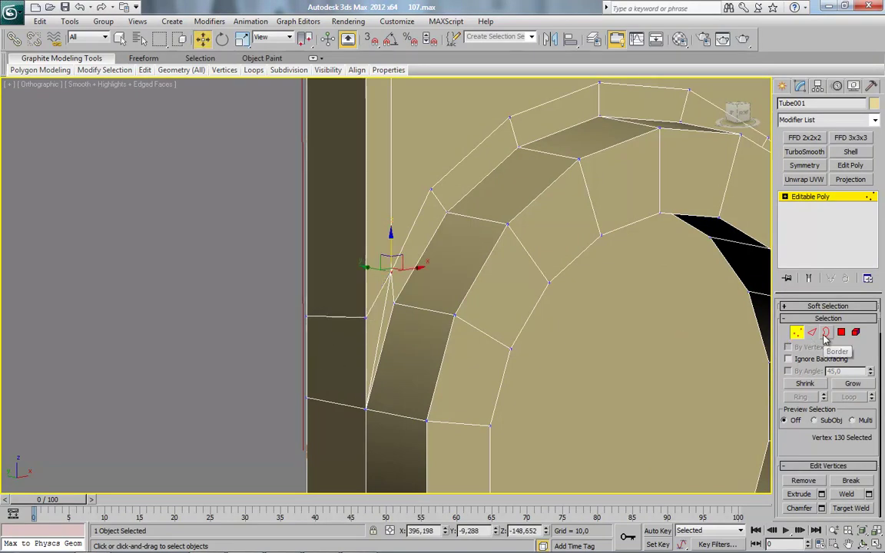
Step: Remove the redundant diagonal edge running from the lowered inset vertex to the ring's left side
{"action": "left_click", "coordinate": [812, 332]}
{"action": "right_click", "coordinate": [384, 321]}
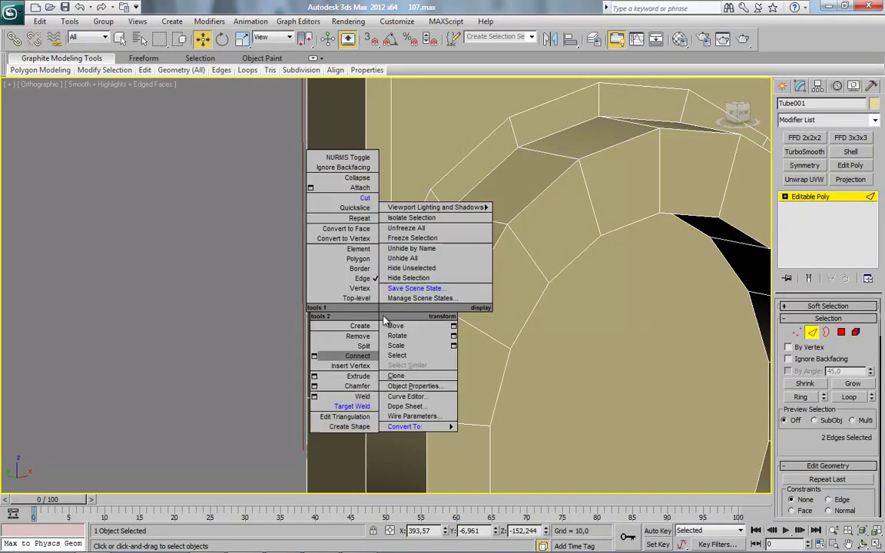
{"action": "left_click", "coordinate": [357, 298]}
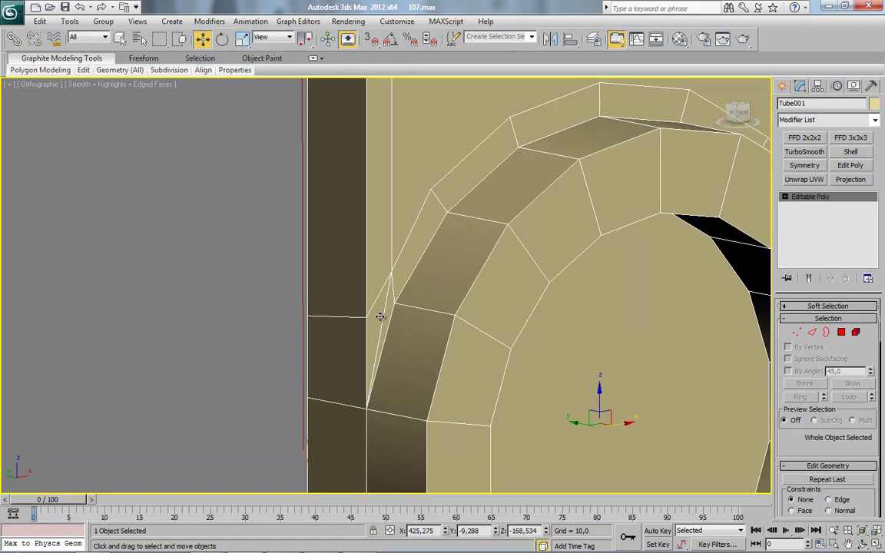
{"action": "left_click", "coordinate": [812, 332]}
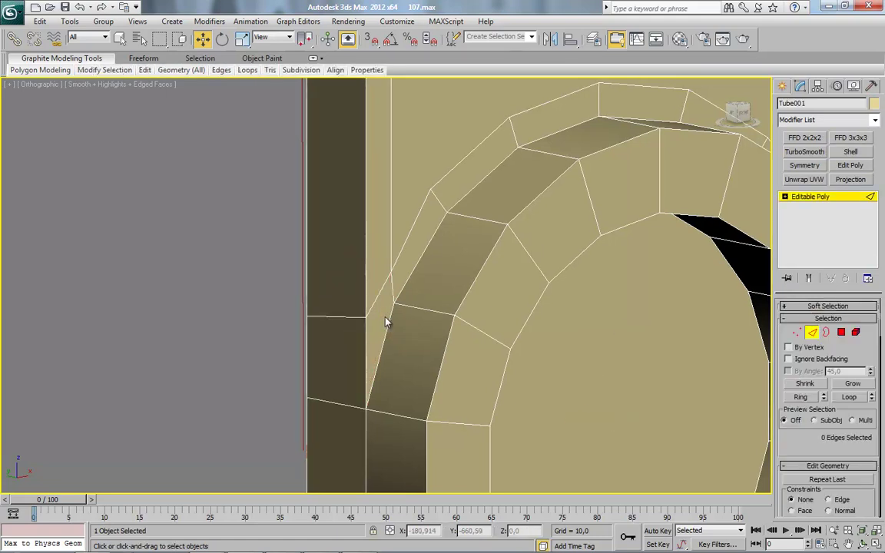
Step: Examine the cleaned-up topology around the screw ring, lower edge and upper part of the half panel
{"action": "scroll", "coordinate": [387, 323], "scroll_direction": "down", "scroll_amount": 8}
{"action": "middle_click_drag", "start_coordinate": [365, 320], "coordinate": [369, 324], "text": "alt"}
{"action": "scroll", "coordinate": [460, 351], "scroll_direction": "up", "scroll_amount": 5}
{"action": "middle_click_drag", "start_coordinate": [534, 362], "coordinate": [432, 329]}
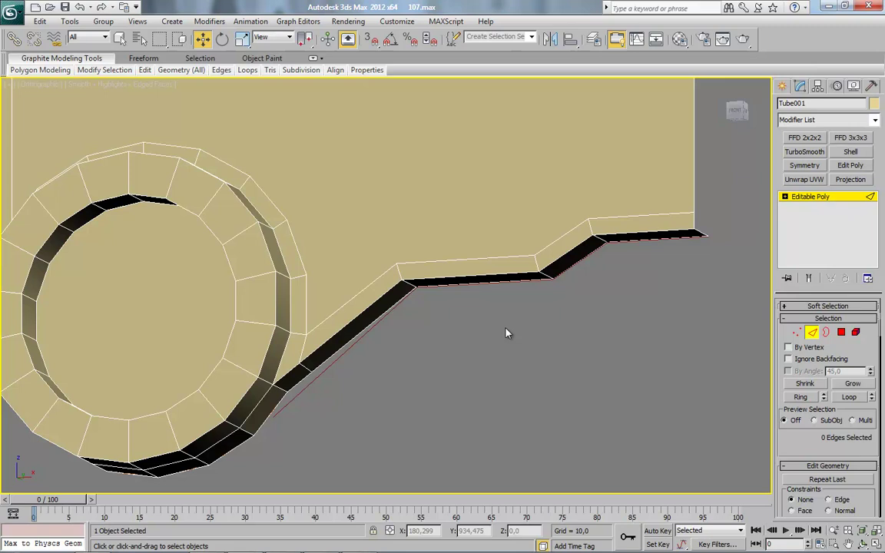
{"action": "middle_click_drag", "start_coordinate": [538, 259], "coordinate": [519, 350]}
{"action": "scroll", "coordinate": [520, 352], "scroll_direction": "down", "scroll_amount": 4}
{"action": "middle_click_drag", "start_coordinate": [521, 274], "coordinate": [507, 488]}
{"action": "scroll", "coordinate": [459, 326], "scroll_direction": "down", "scroll_amount": 2}
{"action": "middle_click_drag", "start_coordinate": [457, 327], "coordinate": [392, 315], "text": "alt"}
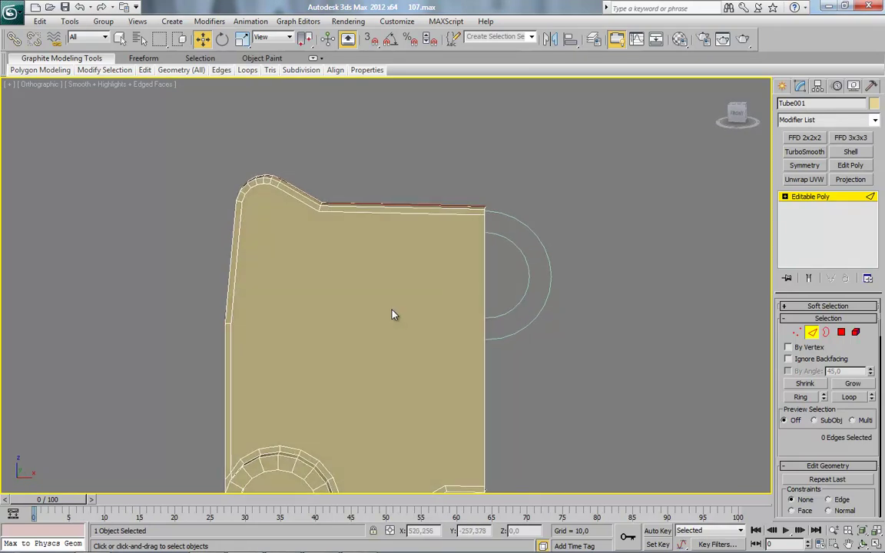
{"action": "left_click", "coordinate": [739, 110]}
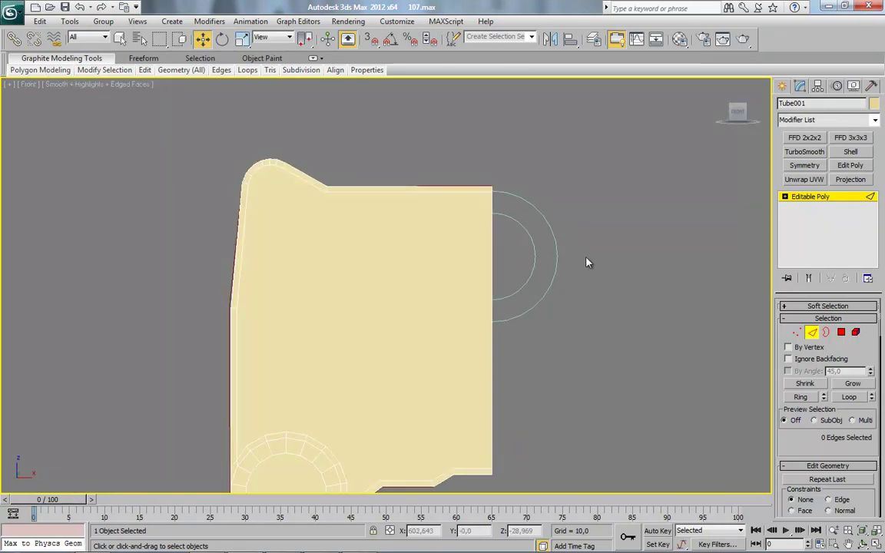
Step: Leave edge editing and hide the half panel, exposing the guide splines around the upper-left screw circle
{"action": "left_click", "coordinate": [811, 335]}
{"action": "right_click", "coordinate": [316, 321]}
{"action": "left_click", "coordinate": [350, 286]}
{"action": "middle_click_drag", "start_coordinate": [304, 281], "coordinate": [370, 363]}
{"action": "scroll", "coordinate": [404, 329], "scroll_direction": "up", "scroll_amount": 3}
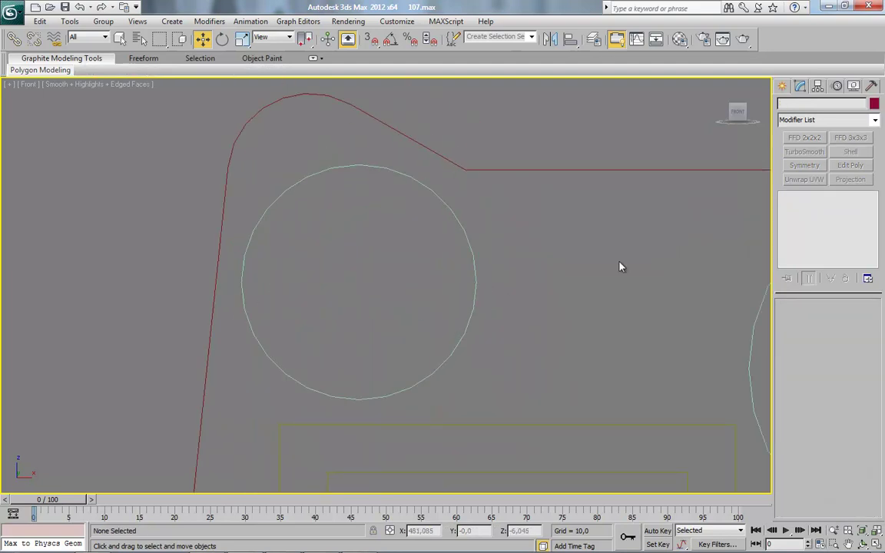
Step: Switch to Windows Photo Viewer, browse the sight's reference photos for the rear panel details, and return to 3ds Max
{"action": "left_click", "coordinate": [283, 541]}
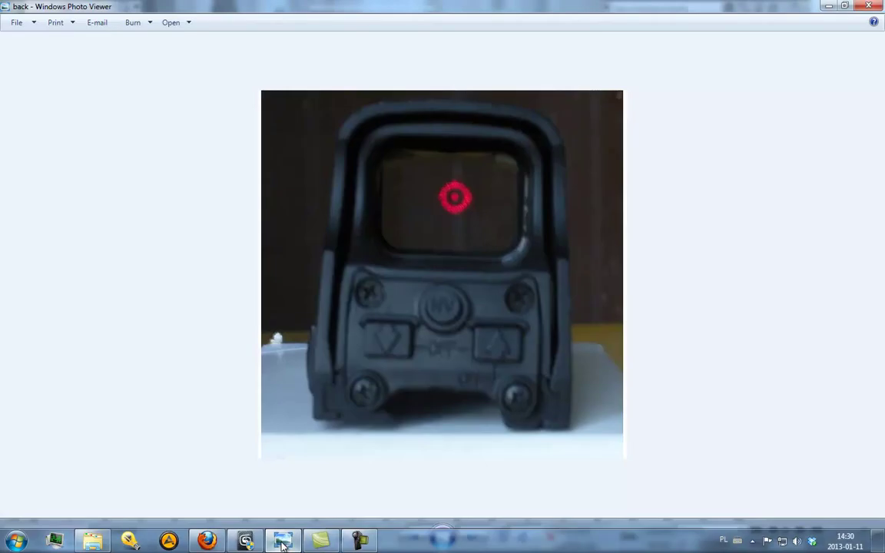
{"action": "key", "text": "Left"}
{"action": "key", "text": "Right"}
{"action": "key", "text": "Right"}
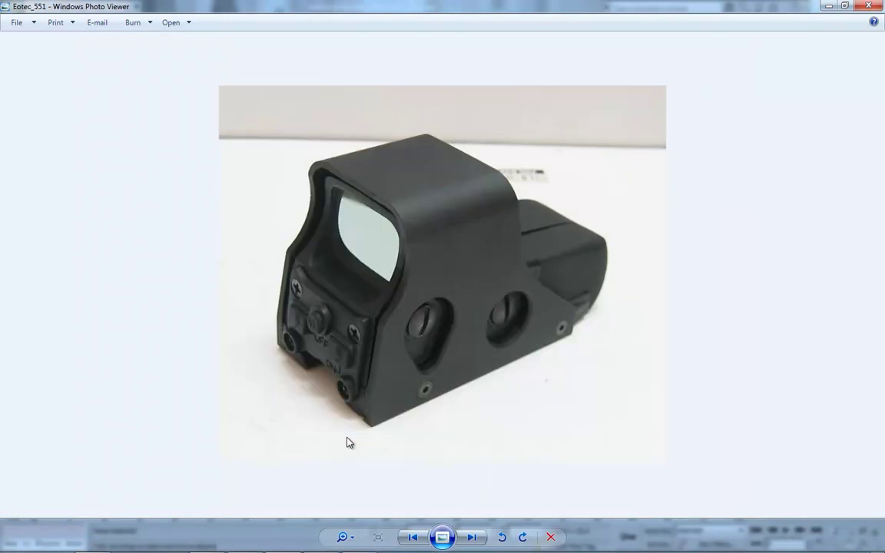
{"action": "left_click", "coordinate": [833, 9]}
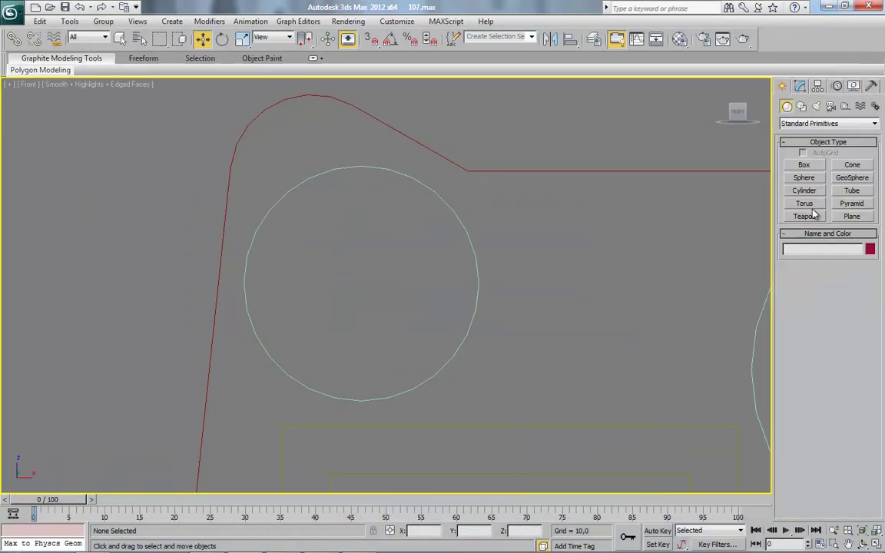
Step: Create a cylinder about 14.35 in radius and 11.17 high inside the upper-left circle, and align it to that circle
{"action": "left_click", "coordinate": [804, 192]}
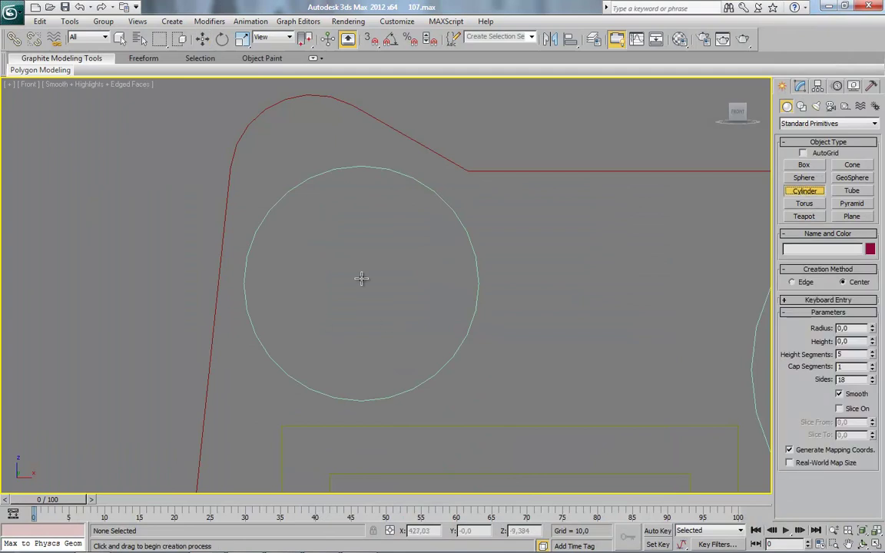
{"action": "left_click_drag", "start_coordinate": [359, 282], "coordinate": [397, 225]}
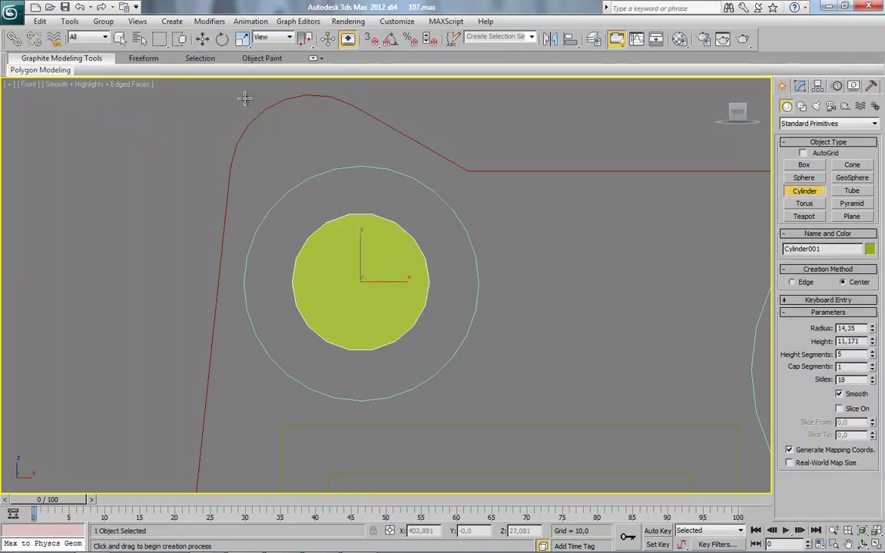
{"action": "left_click", "coordinate": [201, 40]}
{"action": "left_click", "coordinate": [568, 44]}
{"action": "left_click", "coordinate": [450, 209]}
{"action": "left_click", "coordinate": [448, 381]}
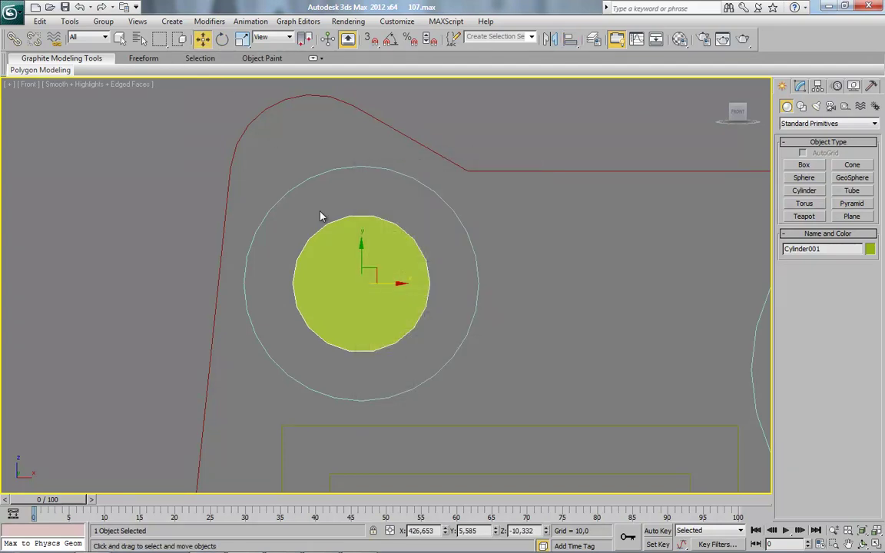
Step: Convert the cylinder to an Editable Poly and delete every polygon except its front cap
{"action": "right_click", "coordinate": [356, 230]}
{"action": "mouse_move", "coordinate": [421, 343]}
{"action": "left_click", "coordinate": [477, 355]}
{"action": "left_click", "coordinate": [840, 333]}
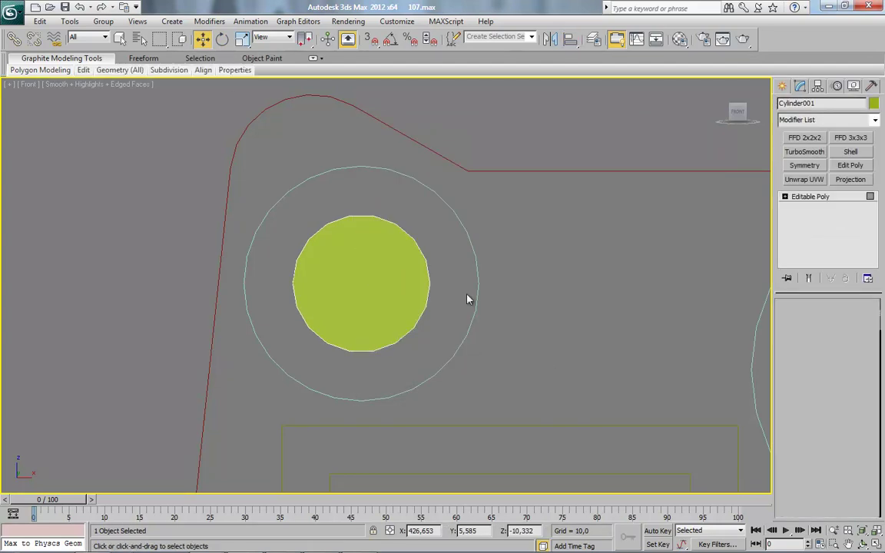
{"action": "left_click", "coordinate": [377, 281]}
{"action": "key", "text": "ctrl+i"}
{"action": "key", "text": "Delete"}
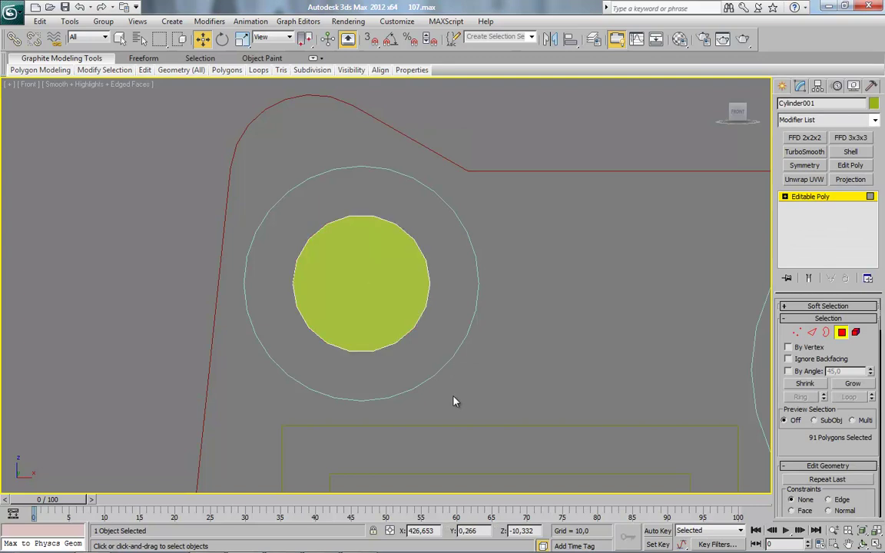
{"action": "left_click", "coordinate": [844, 335]}
{"action": "left_click", "coordinate": [843, 336]}
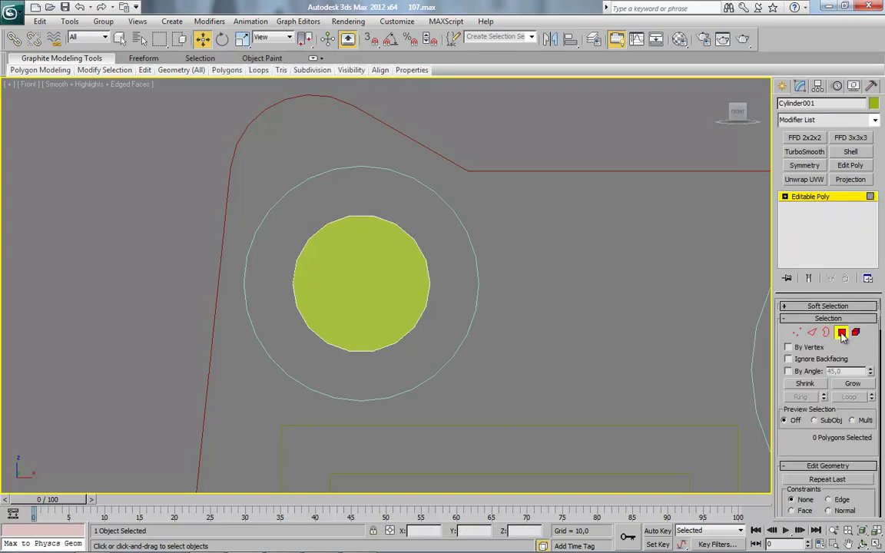
{"action": "left_click", "coordinate": [843, 336]}
Step: Scale the disc up uniformly until it fits the upper-left guide circle
{"action": "left_click", "coordinate": [243, 40]}
{"action": "left_click_drag", "start_coordinate": [376, 271], "coordinate": [409, 239]}
{"action": "middle_click_drag", "start_coordinate": [550, 360], "coordinate": [331, 283]}
{"action": "scroll", "coordinate": [405, 302], "scroll_direction": "down", "scroll_amount": 4}
{"action": "left_click", "coordinate": [208, 40]}
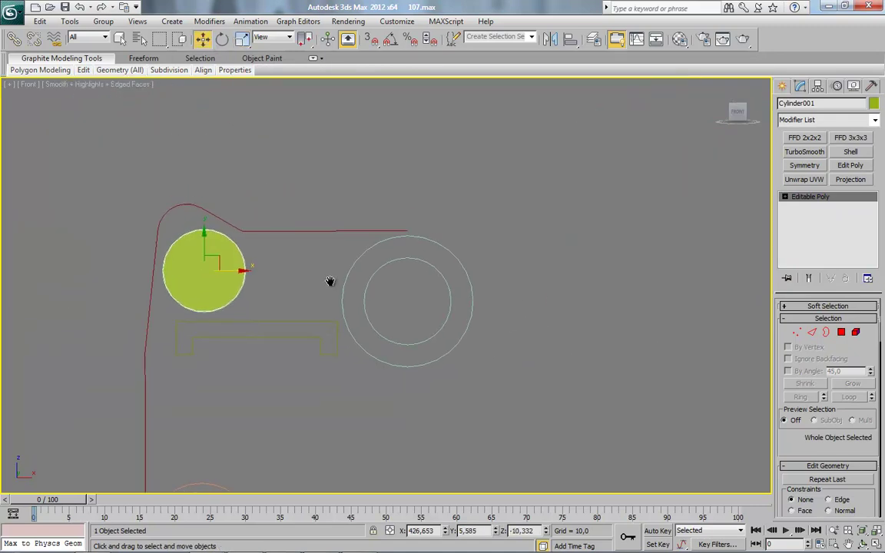
Step: Create a tube with radii of about 22.7 and 17.19 and height 15.6 inside the large double circle, and centre it on that circle
{"action": "scroll", "coordinate": [329, 282], "scroll_direction": "up", "scroll_amount": 3}
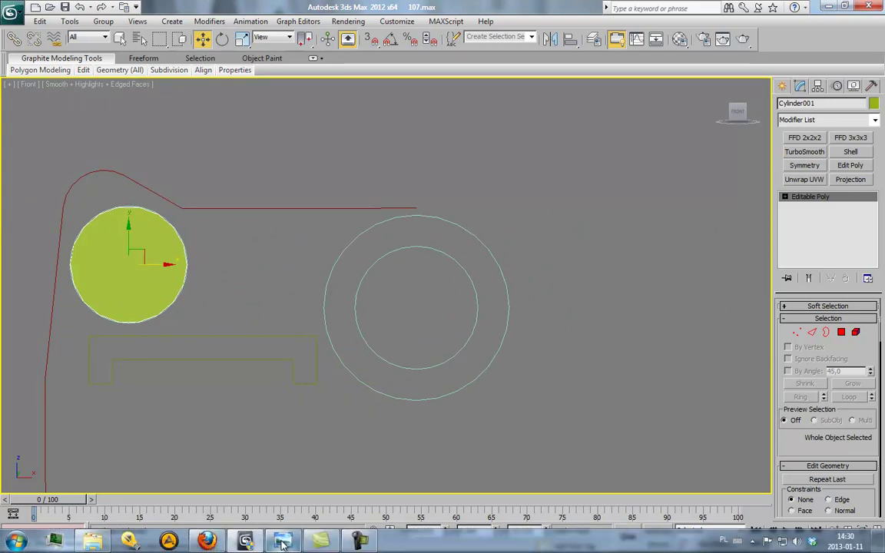
{"action": "mouse_move", "coordinate": [283, 541]}
{"action": "scroll", "coordinate": [511, 342], "scroll_direction": "up", "scroll_amount": 2}
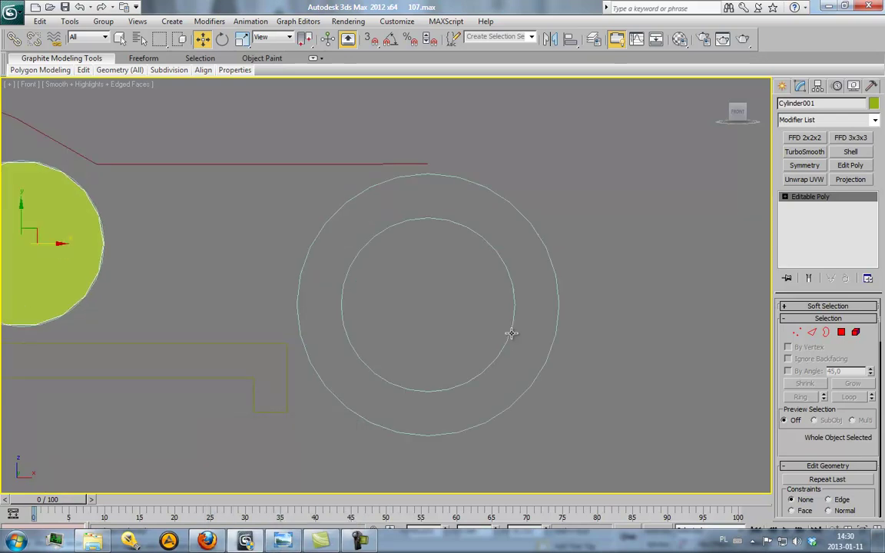
{"action": "left_click", "coordinate": [782, 86]}
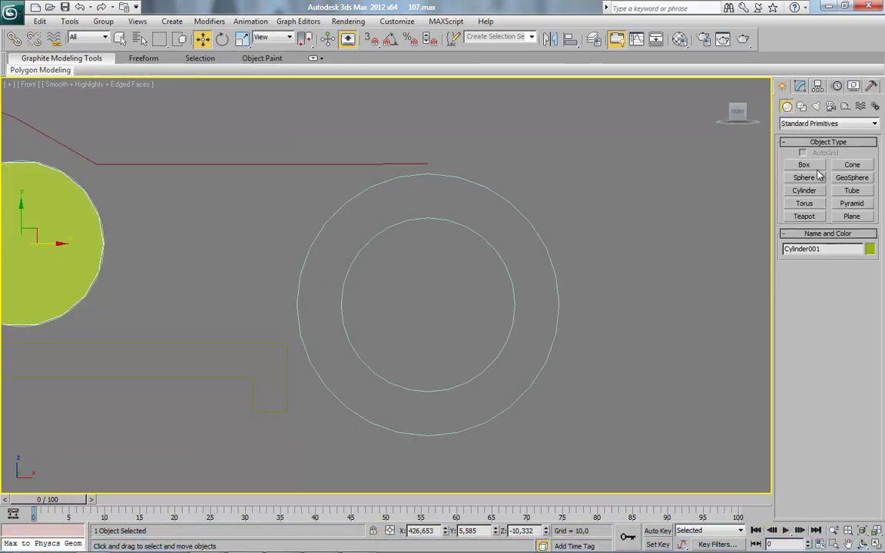
{"action": "left_click", "coordinate": [852, 191]}
{"action": "left_click_drag", "start_coordinate": [430, 305], "coordinate": [487, 245]}
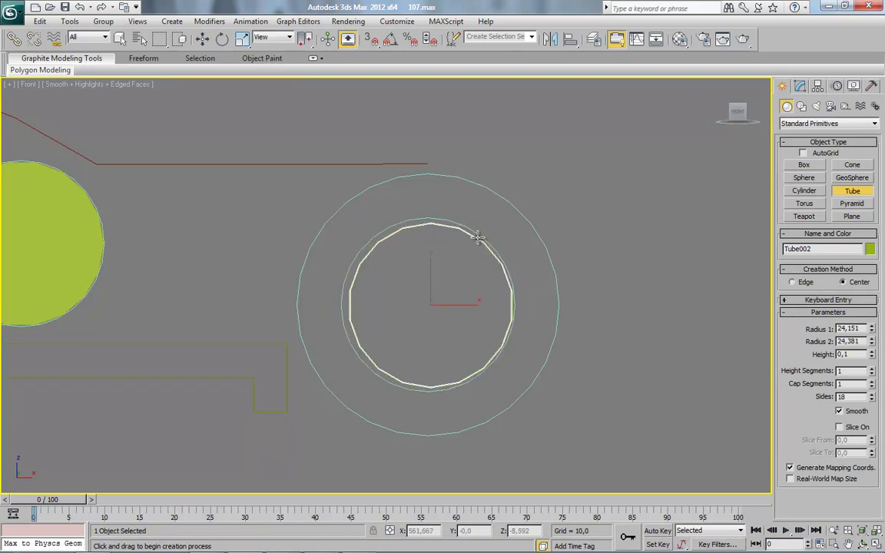
{"action": "left_click", "coordinate": [476, 232]}
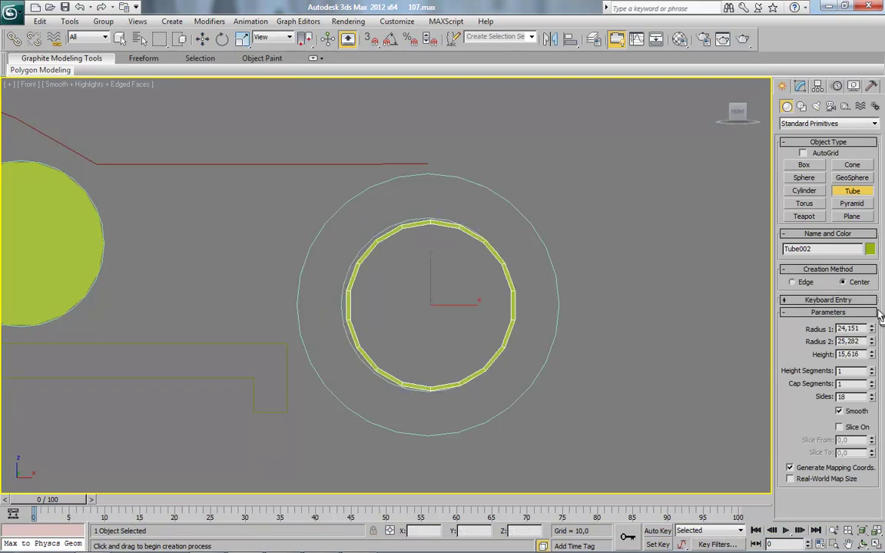
{"action": "mouse_move", "coordinate": [872, 344]}
{"action": "left_mouse_down"}
{"action": "mouse_move", "coordinate": [872, 359]}
{"action": "mouse_move", "coordinate": [872, 333]}
{"action": "left_mouse_up"}
{"action": "left_click", "coordinate": [570, 40]}
{"action": "left_click", "coordinate": [447, 224]}
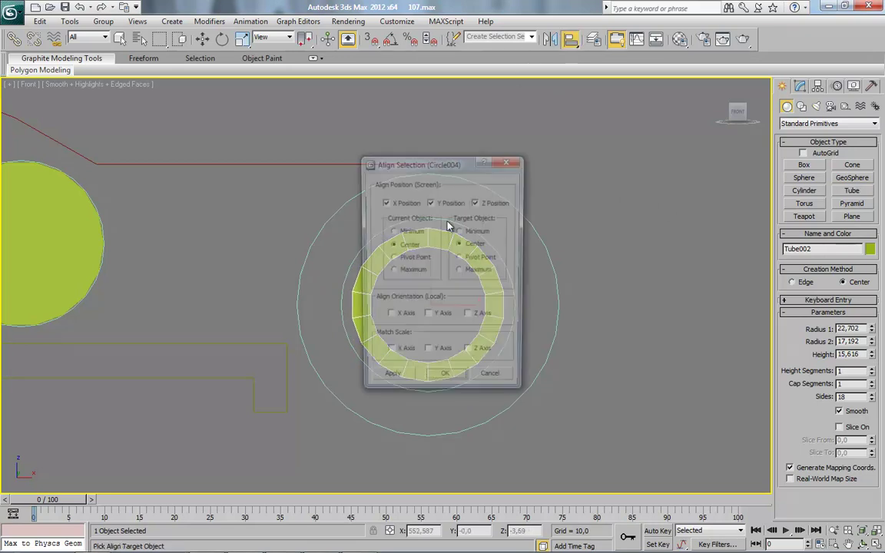
{"action": "left_click", "coordinate": [442, 379]}
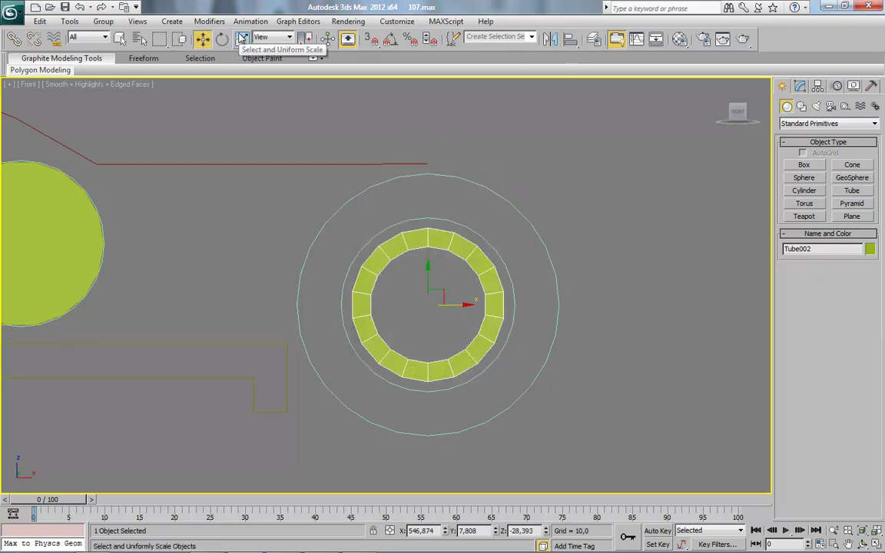
Step: Scale the tube up uniformly to about 150 percent and set Radius 1 to 25.88 so it fills the two guide circles
{"action": "left_click", "coordinate": [243, 39]}
{"action": "left_click_drag", "start_coordinate": [437, 286], "coordinate": [462, 266]}
{"action": "left_click", "coordinate": [800, 86]}
{"action": "left_click_drag", "start_coordinate": [873, 322], "coordinate": [872, 313]}
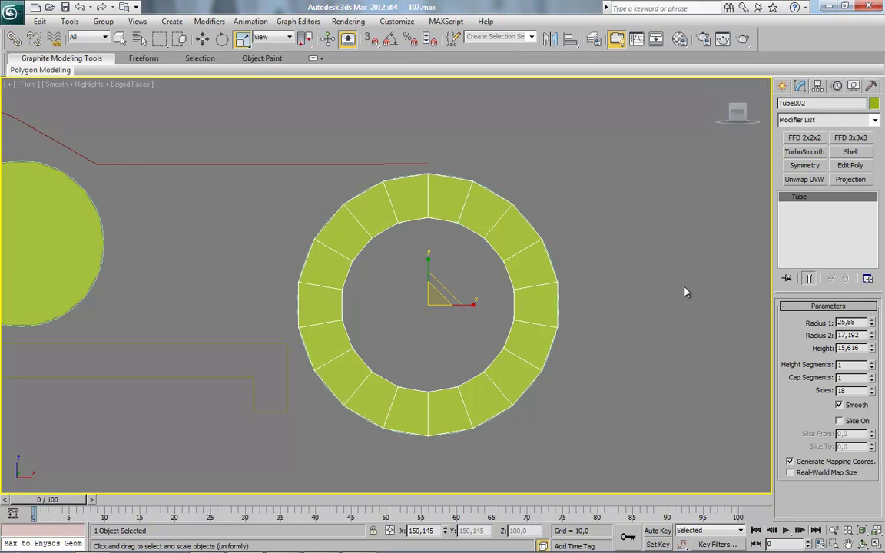
Step: Convert the tube to an Editable Poly and delete every polygon except its front ring
{"action": "right_click", "coordinate": [398, 199]}
{"action": "mouse_move", "coordinate": [425, 417]}
{"action": "left_click", "coordinate": [518, 430]}
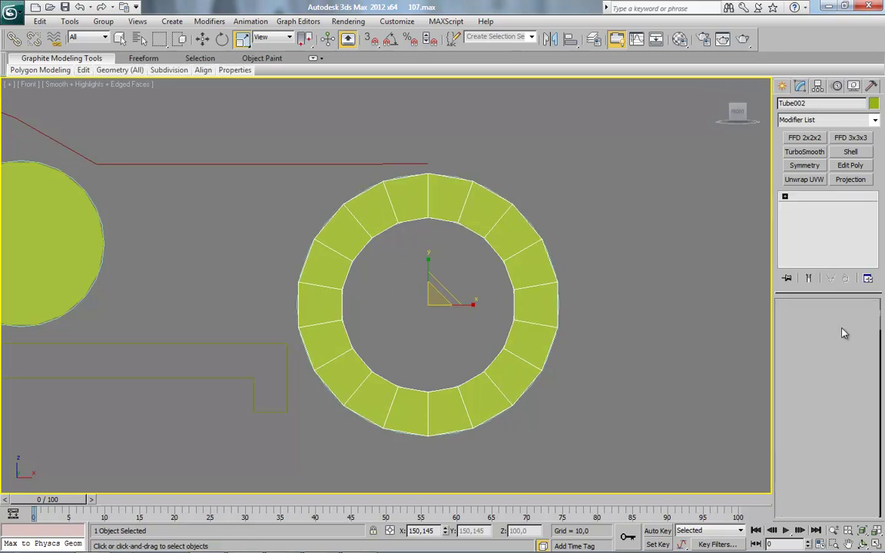
{"action": "left_click", "coordinate": [844, 332]}
{"action": "left_click", "coordinate": [531, 297]}
{"action": "left_click", "coordinate": [526, 348], "text": "shift"}
{"action": "key", "text": "ctrl+d"}
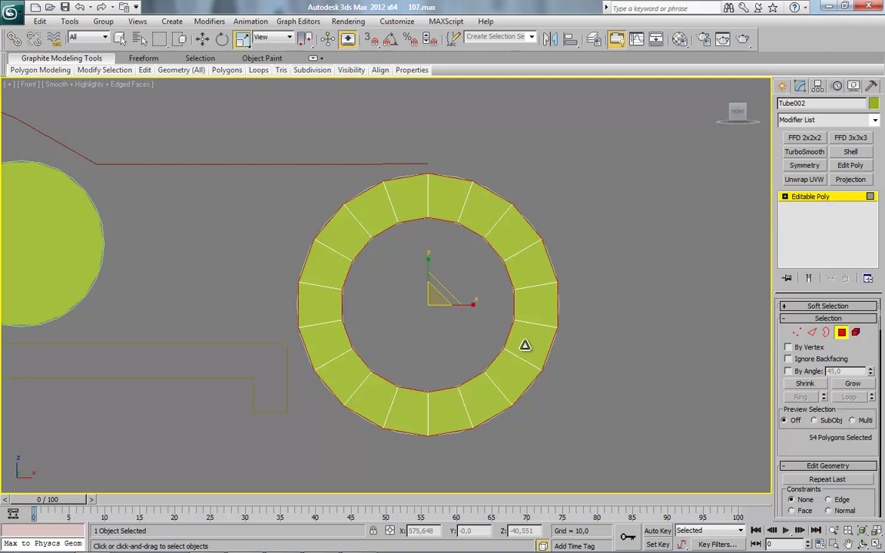
{"action": "scroll", "coordinate": [399, 260], "scroll_direction": "down", "scroll_amount": 4}
{"action": "middle_click_drag", "start_coordinate": [360, 350], "coordinate": [463, 310]}
{"action": "scroll", "coordinate": [416, 264], "scroll_direction": "up", "scroll_amount": 4}
{"action": "scroll", "coordinate": [447, 311], "scroll_direction": "up", "scroll_amount": 2}
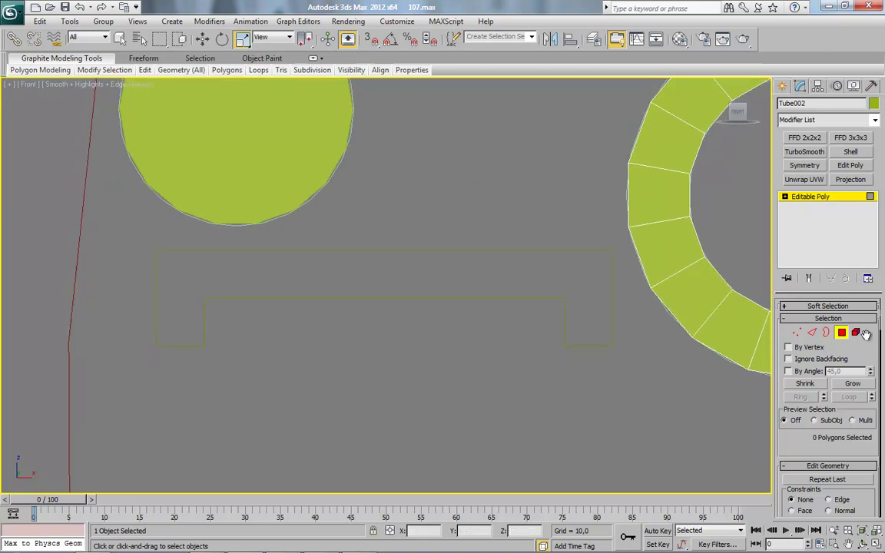
{"action": "left_click", "coordinate": [843, 333]}
Step: Prepare to draw a Plane primitive on the bracket outline, with snapping enabled for vertices only and Grid Points turned off
{"action": "left_click", "coordinate": [784, 87]}
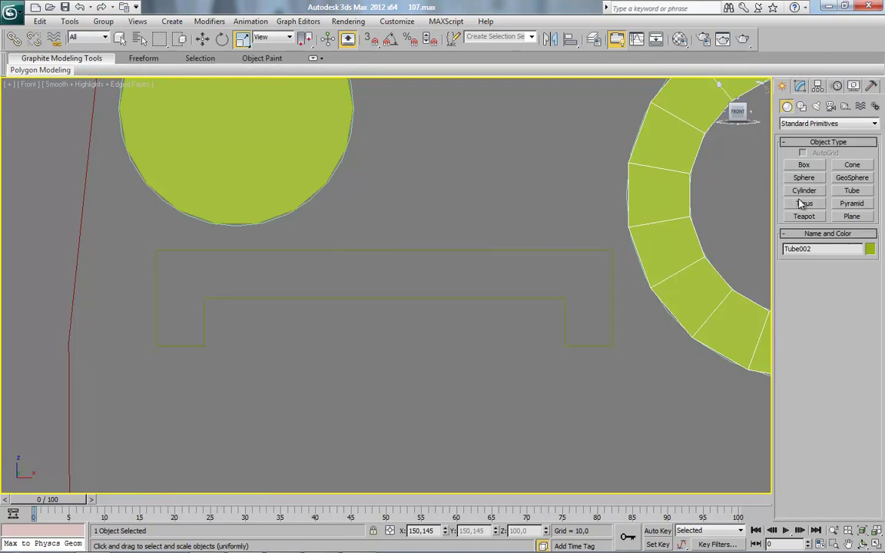
{"action": "left_click", "coordinate": [848, 217]}
{"action": "key", "text": "s"}
{"action": "left_click_drag", "start_coordinate": [156, 250], "coordinate": [198, 272]}
{"action": "key", "text": "ctrl+z"}
{"action": "key", "text": "s"}
{"action": "right_click", "coordinate": [372, 40]}
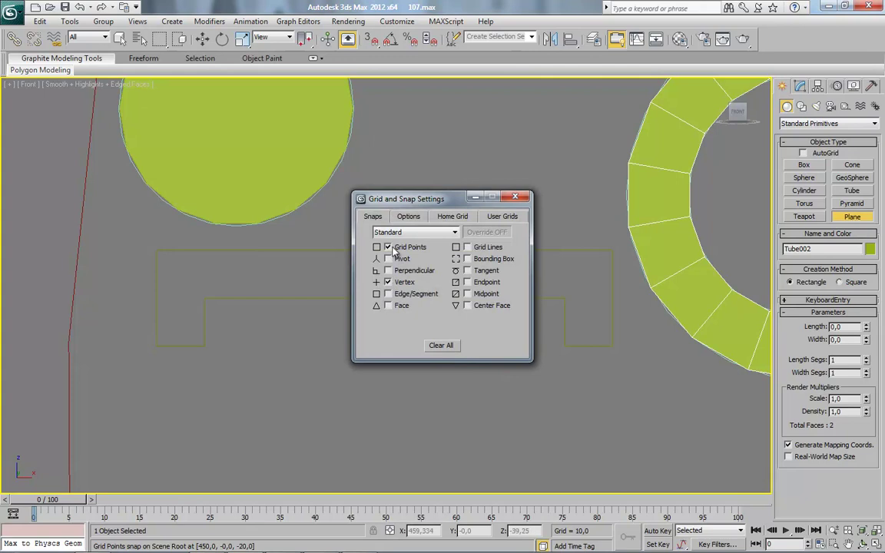
{"action": "left_click", "coordinate": [516, 198]}
{"action": "key", "text": "s"}
{"action": "left_click_drag", "start_coordinate": [157, 251], "coordinate": [556, 292]}
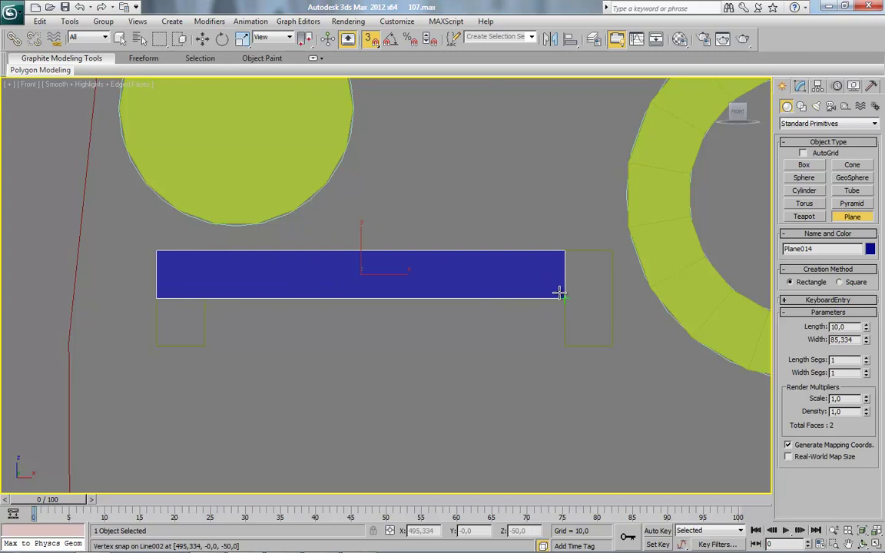
{"action": "mouse_move", "coordinate": [560, 292]}
{"action": "left_mouse_down"}
{"action": "mouse_move", "coordinate": [614, 295]}
{"action": "mouse_move", "coordinate": [577, 293]}
{"action": "left_mouse_up"}
{"action": "right_click", "coordinate": [577, 293]}
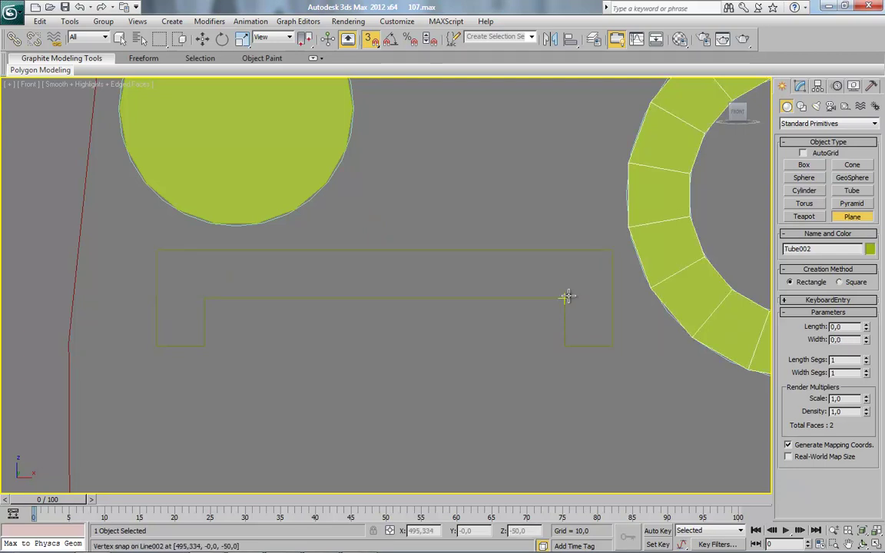
Step: Draw a plane 20 long and 10 wide over the bracket outline's left leg and convert it to an Editable Poly
{"action": "left_click_drag", "start_coordinate": [204, 346], "coordinate": [157, 254]}
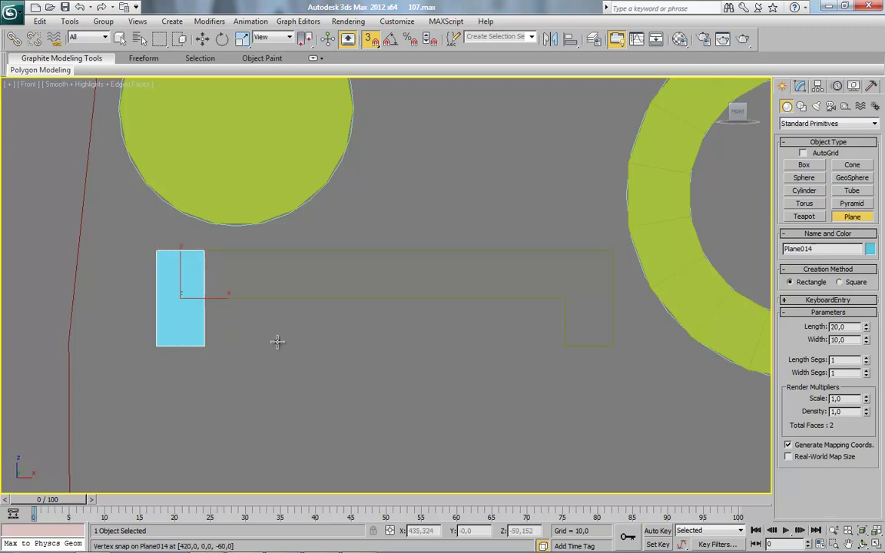
{"action": "key", "text": "r"}
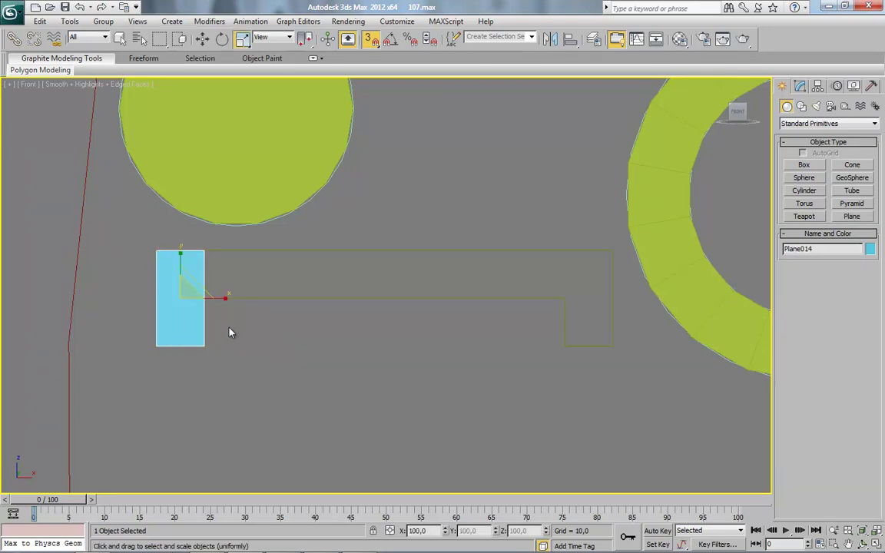
{"action": "right_click", "coordinate": [317, 249]}
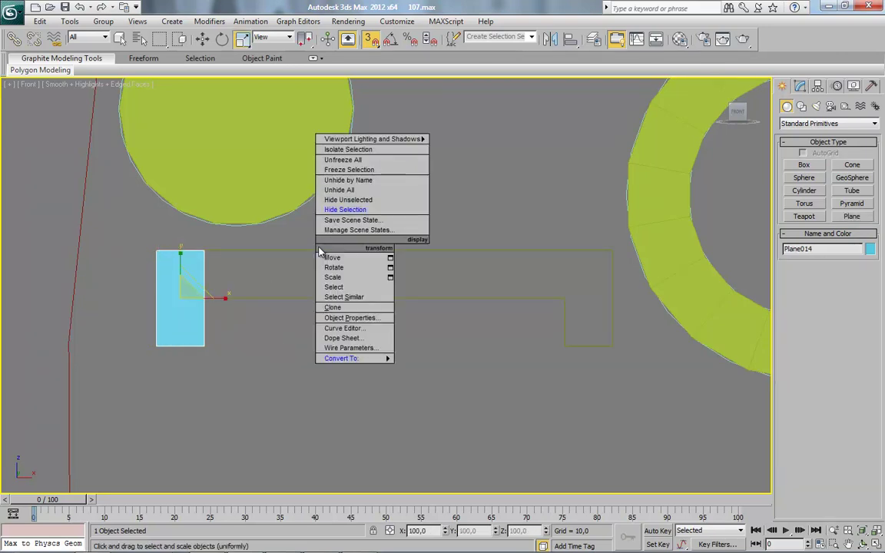
{"action": "left_click", "coordinate": [252, 376]}
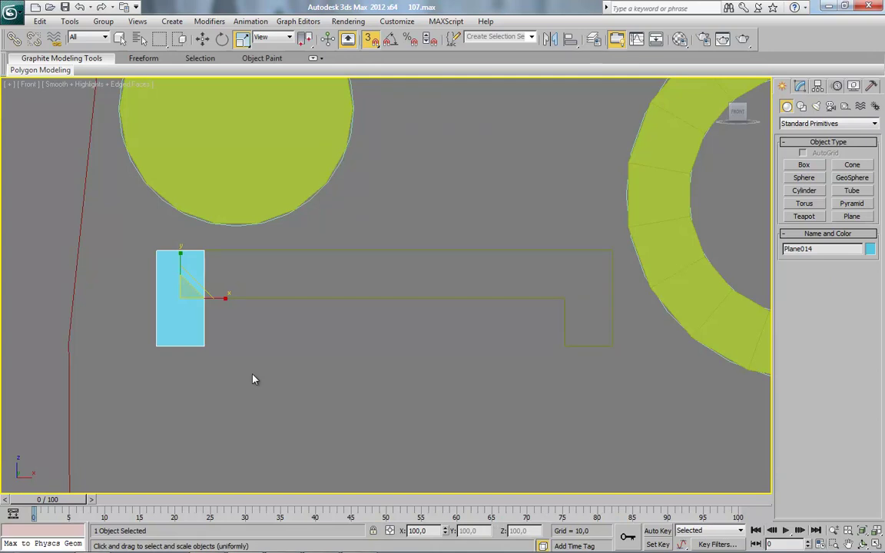
{"action": "right_click", "coordinate": [319, 262]}
{"action": "left_click", "coordinate": [282, 315]}
{"action": "left_click", "coordinate": [801, 86]}
{"action": "right_click", "coordinate": [213, 255]}
{"action": "mouse_move", "coordinate": [254, 370]}
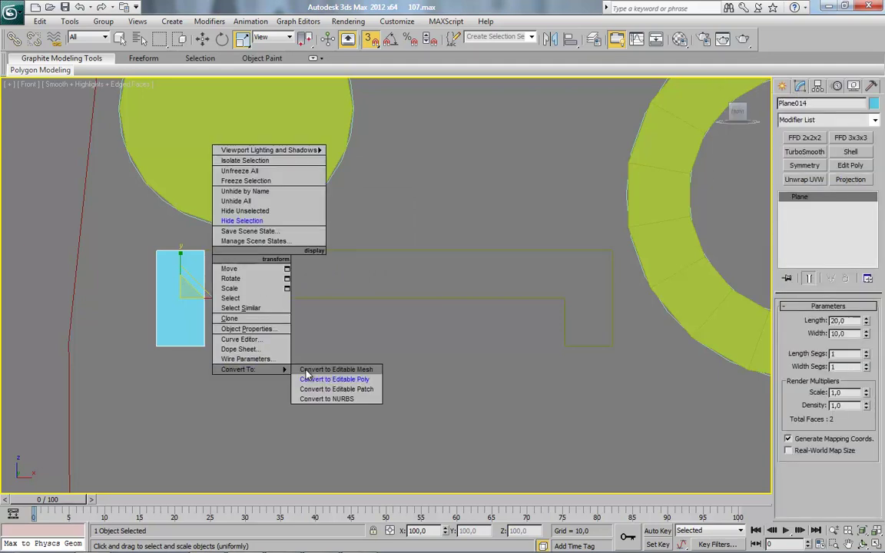
{"action": "left_click", "coordinate": [309, 379]}
Step: QuickSlice the plane horizontally, level with the bracket outline's two inner corners
{"action": "right_click", "coordinate": [404, 351]}
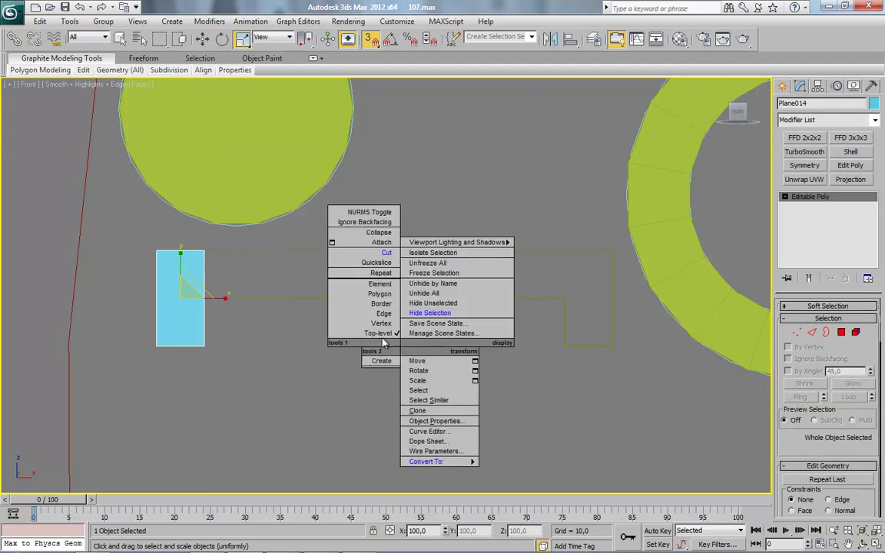
{"action": "left_click", "coordinate": [384, 264]}
{"action": "left_click", "coordinate": [205, 299]}
{"action": "left_click", "coordinate": [564, 301]}
{"action": "right_click", "coordinate": [438, 345]}
Step: Extend the plane's upper right edge as a new polygon to about the middle of the bracket outline, and turn snapping off
{"action": "left_click", "coordinate": [816, 335]}
{"action": "left_click", "coordinate": [203, 277]}
{"action": "left_click", "coordinate": [203, 40]}
{"action": "left_click_drag", "start_coordinate": [234, 273], "coordinate": [386, 285], "text": "shift"}
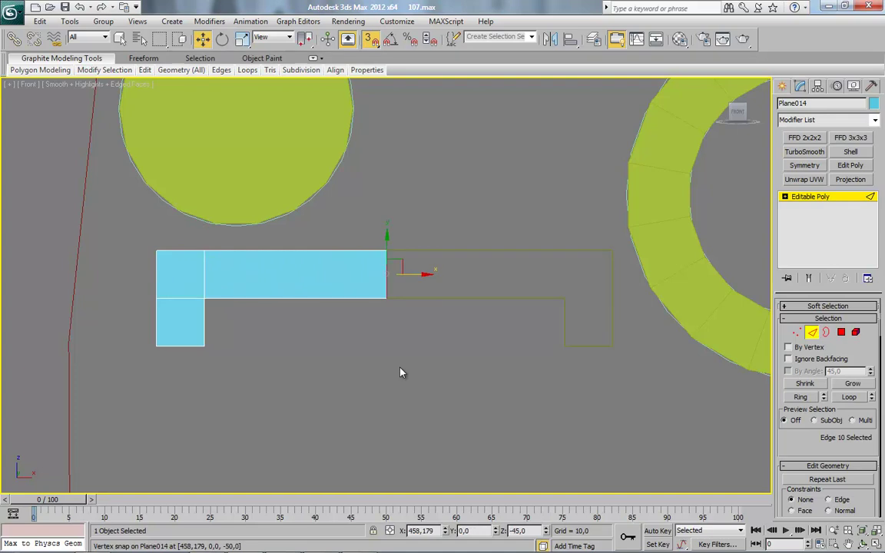
{"action": "key", "text": "s"}
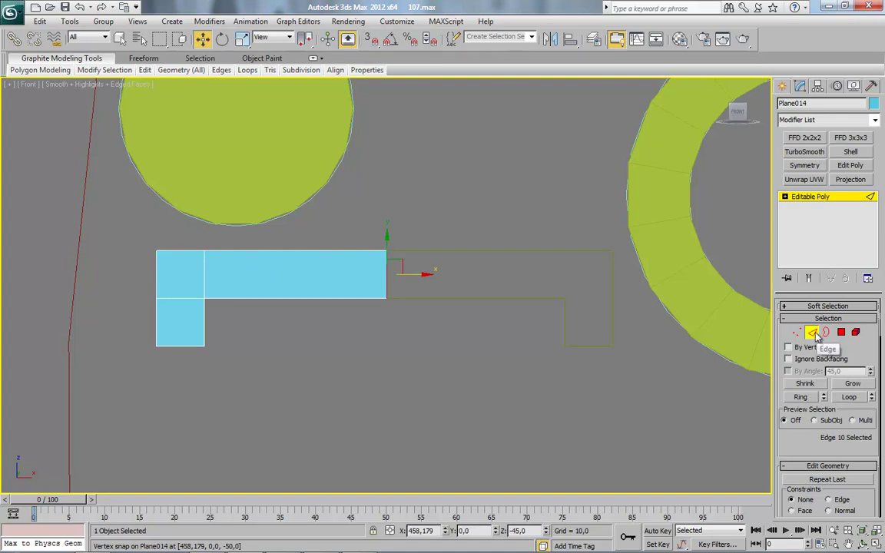
{"action": "left_click", "coordinate": [804, 179]}
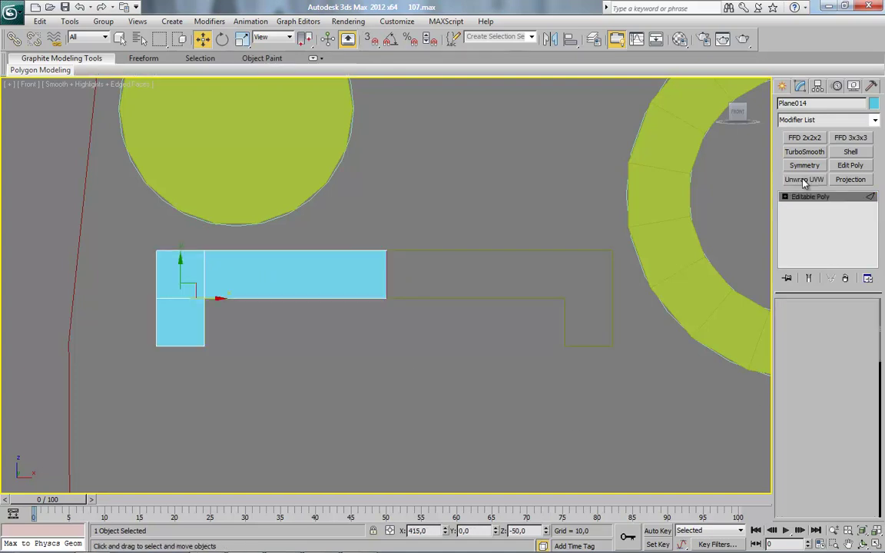
Step: Mirror the half bracket with a flipped X-axis Symmetry modifier and shift its mirror plane to X 457.68 to match the outline
{"action": "left_click", "coordinate": [805, 165]}
{"action": "left_click", "coordinate": [806, 343]}
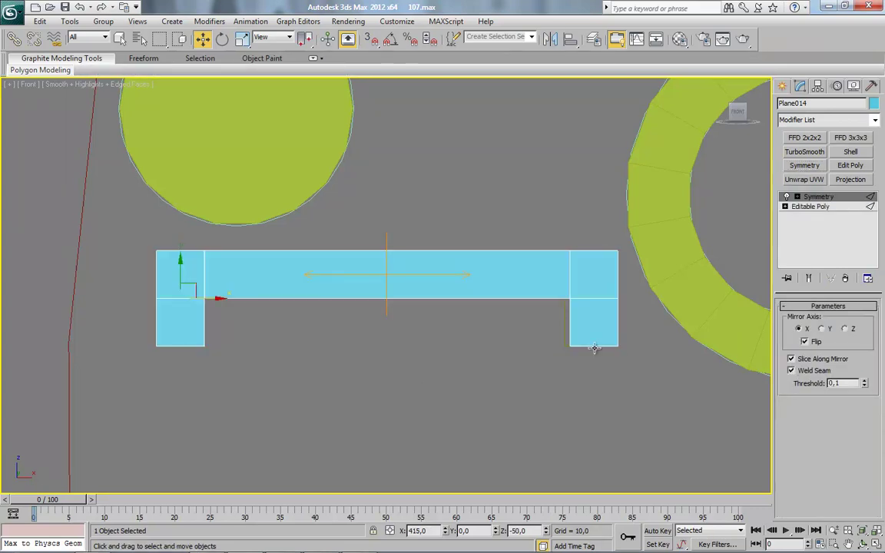
{"action": "scroll", "coordinate": [538, 326], "scroll_direction": "up", "scroll_amount": 5}
{"action": "left_click", "coordinate": [797, 198]}
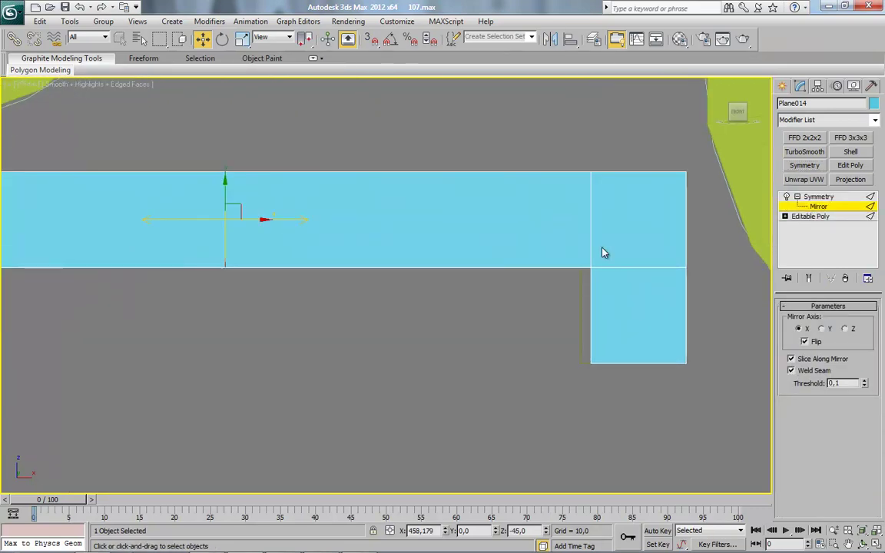
{"action": "left_click_drag", "start_coordinate": [259, 219], "coordinate": [254, 219]}
{"action": "scroll", "coordinate": [301, 294], "scroll_direction": "down", "scroll_amount": 5}
{"action": "scroll", "coordinate": [301, 298], "scroll_direction": "down", "scroll_amount": 5}
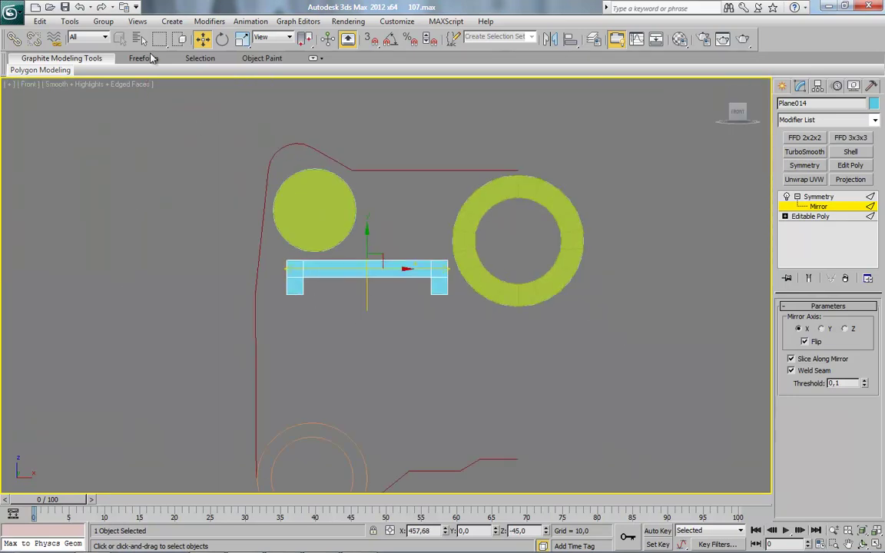
Step: Collapse the mirrored bracket to an Editable Poly and remove the vertical edge at its centre
{"action": "left_click", "coordinate": [817, 197]}
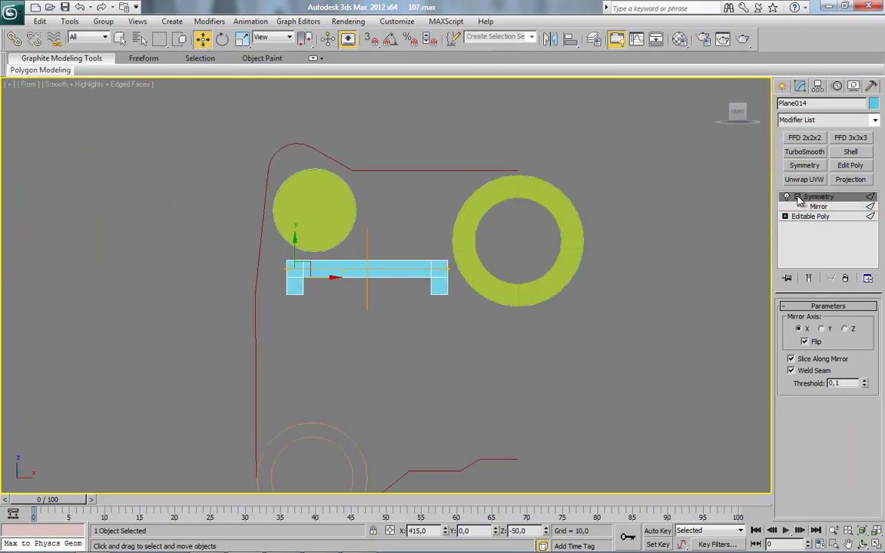
{"action": "left_click", "coordinate": [798, 198]}
{"action": "right_click", "coordinate": [345, 213]}
{"action": "mouse_move", "coordinate": [392, 329]}
{"action": "left_click", "coordinate": [457, 342]}
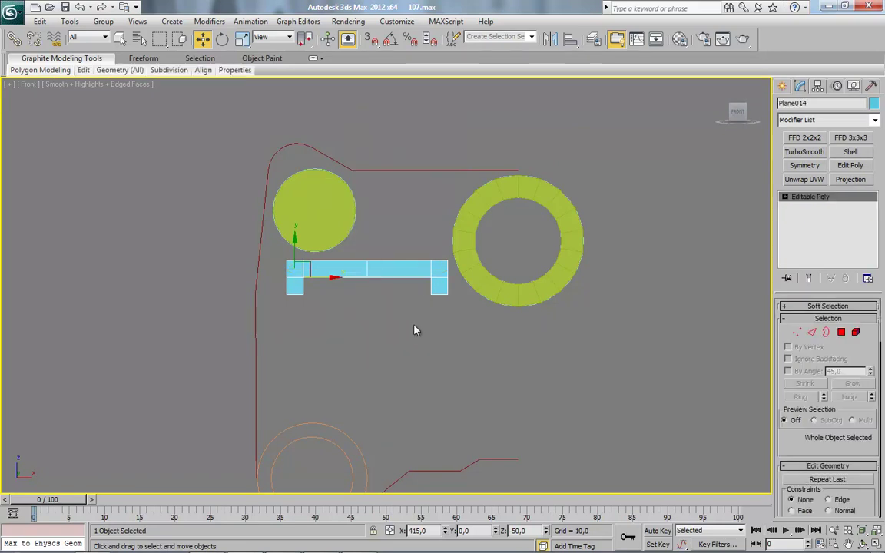
{"action": "scroll", "coordinate": [372, 300], "scroll_direction": "up", "scroll_amount": 2}
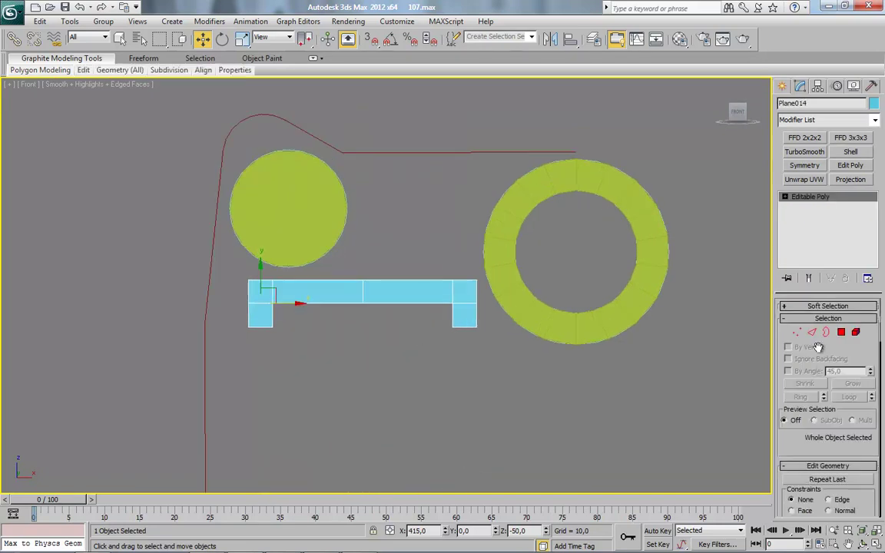
{"action": "left_click", "coordinate": [379, 329]}
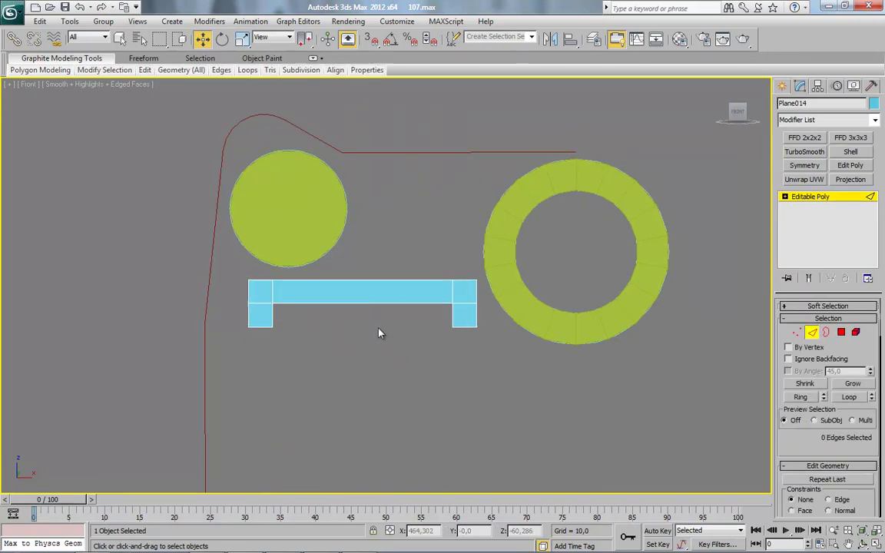
{"action": "middle_click_drag", "start_coordinate": [434, 325], "coordinate": [391, 233]}
{"action": "scroll", "coordinate": [391, 234], "scroll_direction": "down", "scroll_amount": 4}
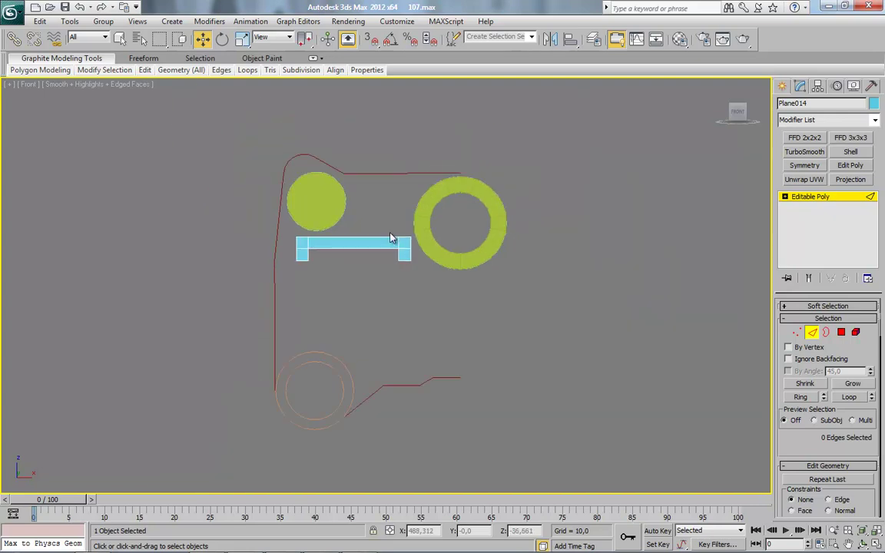
{"action": "left_click", "coordinate": [813, 332]}
Step: Unhide all objects in the scene, including the rear panel and the reference photo
{"action": "right_click", "coordinate": [441, 346]}
{"action": "left_click", "coordinate": [466, 290]}
{"action": "scroll", "coordinate": [420, 333], "scroll_direction": "down", "scroll_amount": 2}
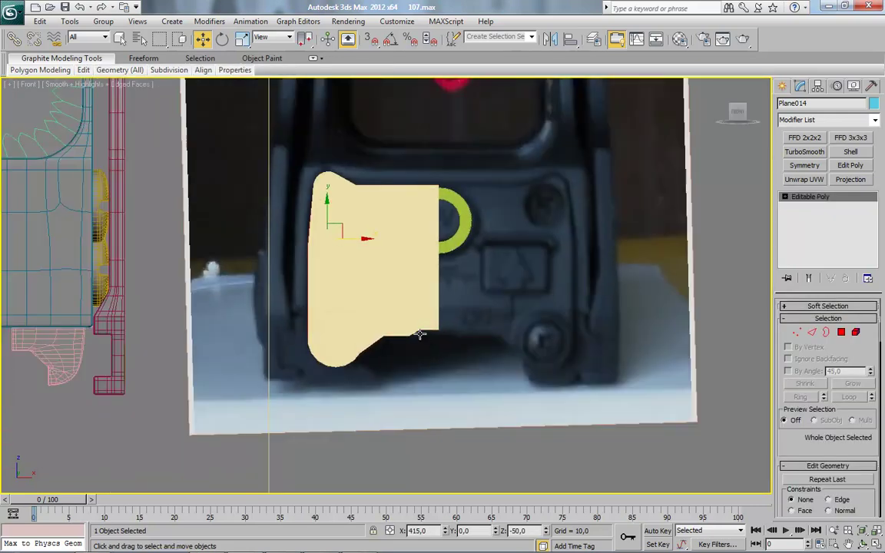
{"action": "middle_click_drag", "start_coordinate": [431, 281], "coordinate": [399, 326], "text": "alt"}
{"action": "scroll", "coordinate": [399, 327], "scroll_direction": "up", "scroll_amount": 2}
Step: Delete the large back face of the rear panel object, leaving its rim strip and the lower screw ring
{"action": "left_click", "coordinate": [841, 333]}
{"action": "scroll", "coordinate": [366, 303], "scroll_direction": "up", "scroll_amount": 2}
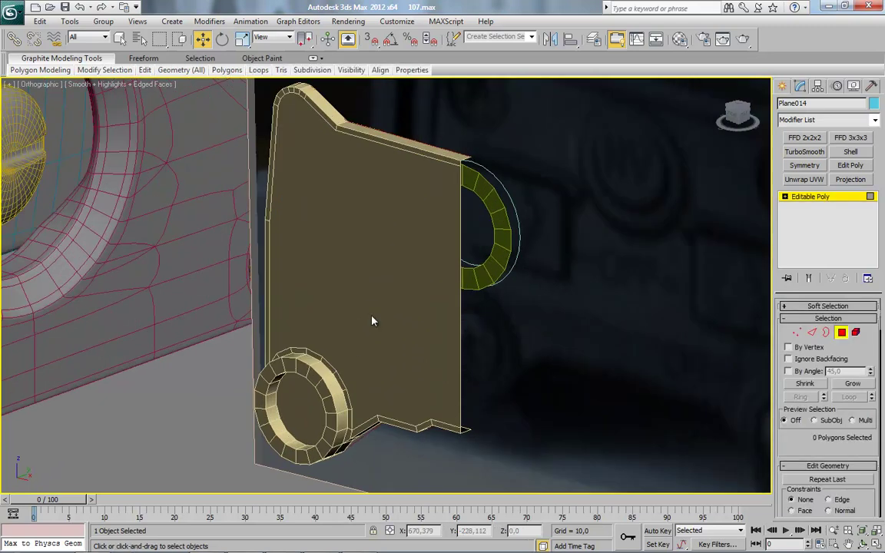
{"action": "left_click", "coordinate": [845, 336]}
{"action": "left_click", "coordinate": [417, 342]}
{"action": "left_click", "coordinate": [843, 334]}
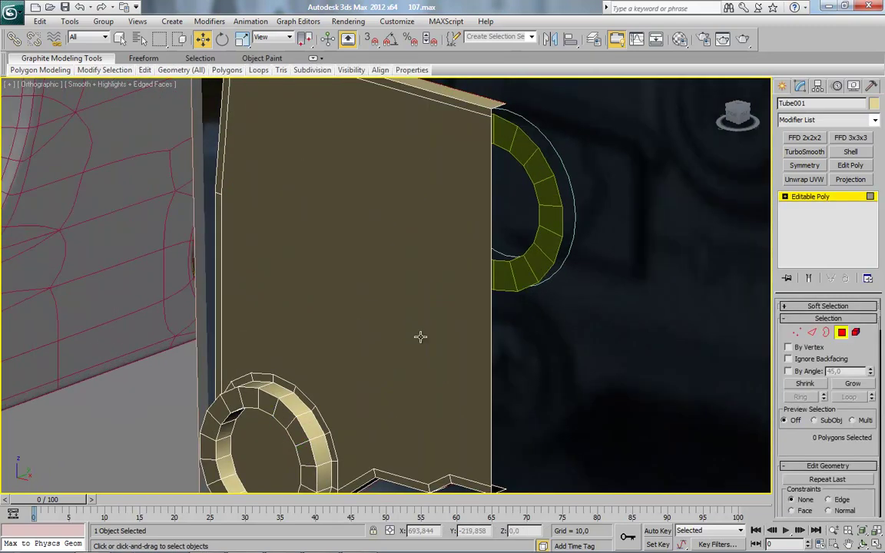
{"action": "left_click", "coordinate": [419, 336]}
{"action": "scroll", "coordinate": [416, 339], "scroll_direction": "down", "scroll_amount": 2}
{"action": "middle_click_drag", "start_coordinate": [415, 340], "coordinate": [455, 354], "text": "alt"}
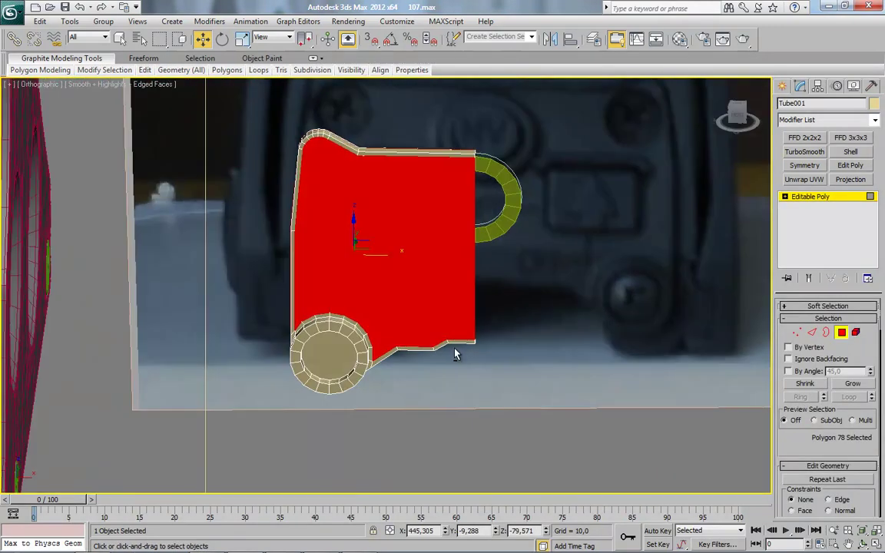
{"action": "key", "text": "Delete"}
Step: Center the pivots of the half-hidden ring, the small bracket and the upper disc to their own objects
{"action": "middle_click_drag", "start_coordinate": [446, 317], "coordinate": [340, 389], "text": "alt"}
{"action": "scroll", "coordinate": [389, 338], "scroll_direction": "up", "scroll_amount": 1}
{"action": "scroll", "coordinate": [299, 309], "scroll_direction": "up", "scroll_amount": 1}
{"action": "middle_click_drag", "start_coordinate": [299, 309], "coordinate": [307, 304]}
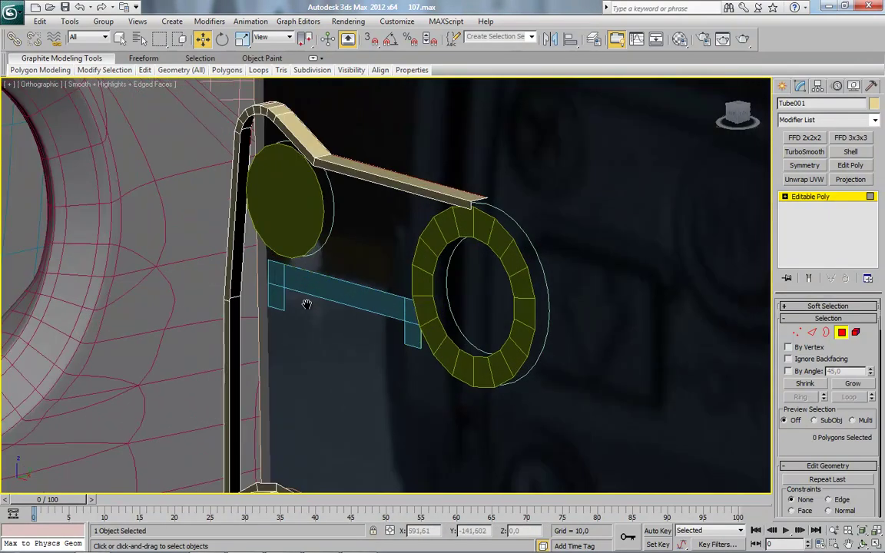
{"action": "left_click", "coordinate": [843, 334]}
{"action": "left_click", "coordinate": [528, 296]}
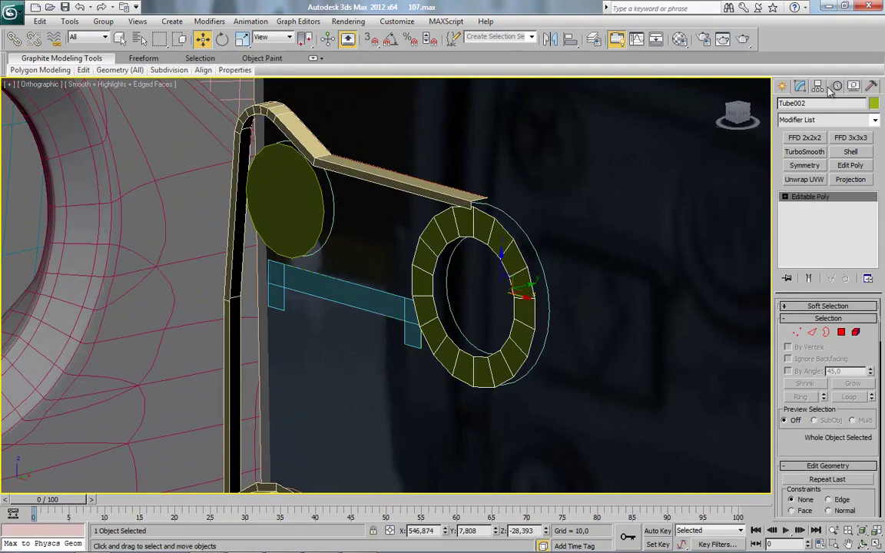
{"action": "left_click", "coordinate": [819, 86]}
{"action": "left_click", "coordinate": [829, 164]}
{"action": "left_click", "coordinate": [828, 227]}
{"action": "left_click", "coordinate": [346, 295]}
{"action": "left_click", "coordinate": [801, 227]}
{"action": "left_click", "coordinate": [297, 222]}
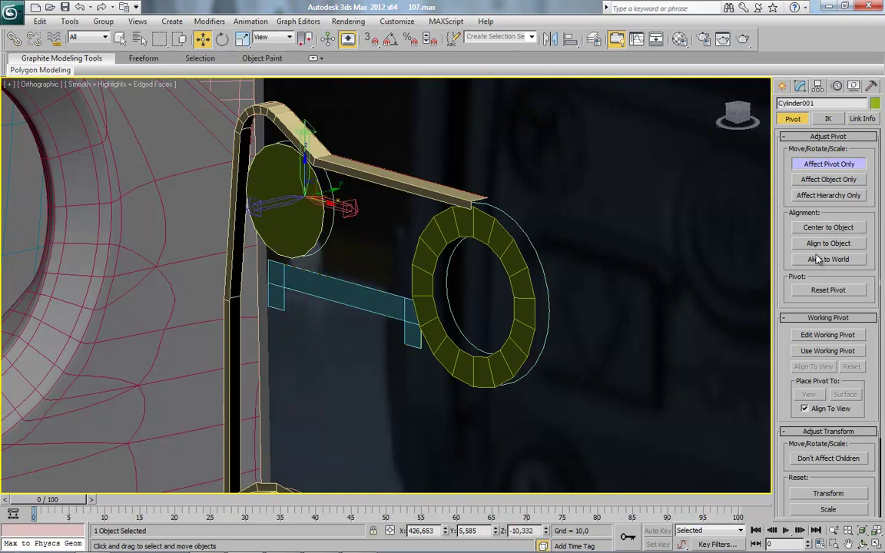
{"action": "left_click", "coordinate": [810, 229]}
{"action": "left_click", "coordinate": [792, 120]}
Step: Copy the Y coordinate, -9,288, of the inner corner vertex on the rear panel's rim above the upper disc
{"action": "middle_click_drag", "start_coordinate": [440, 386], "coordinate": [444, 400]}
{"action": "left_click", "coordinate": [419, 202]}
{"action": "scroll", "coordinate": [363, 241], "scroll_direction": "up", "scroll_amount": 4}
{"action": "left_click", "coordinate": [783, 88]}
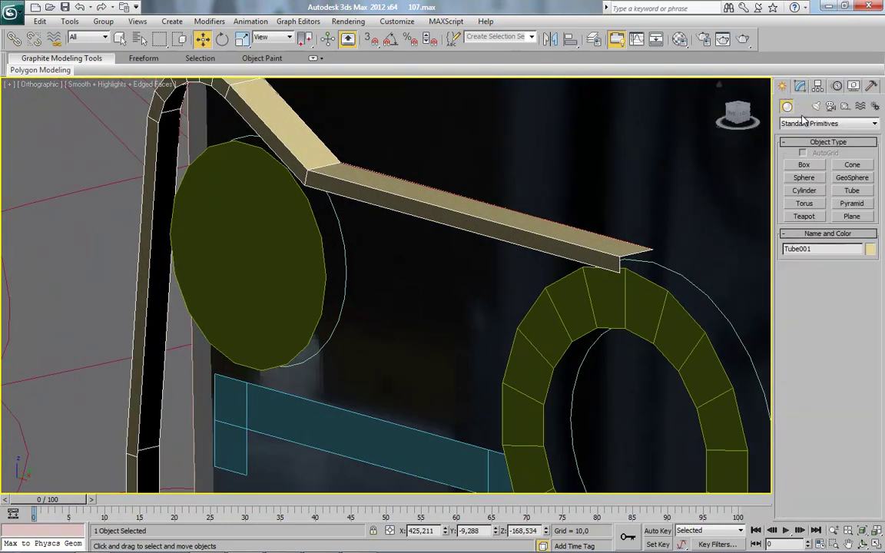
{"action": "left_click", "coordinate": [800, 86]}
{"action": "scroll", "coordinate": [398, 286], "scroll_direction": "up", "scroll_amount": 2}
{"action": "key", "text": "1"}
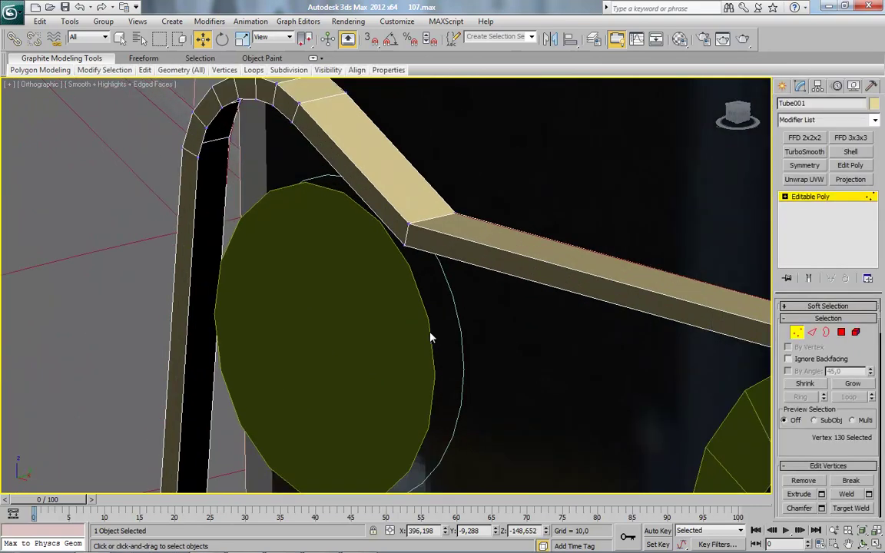
{"action": "left_click", "coordinate": [406, 234]}
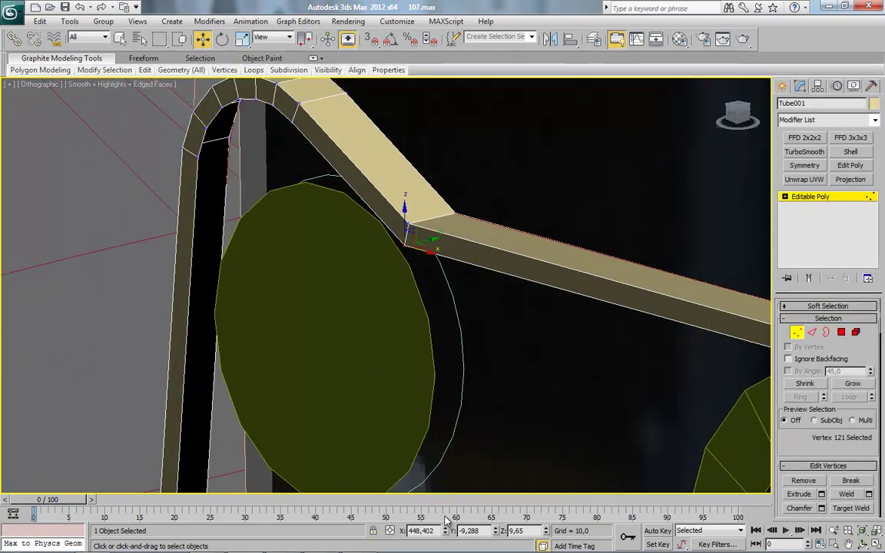
{"action": "middle_click_drag", "start_coordinate": [442, 244], "coordinate": [436, 247], "text": "alt"}
{"action": "left_click_drag", "start_coordinate": [432, 241], "coordinate": [351, 259]}
{"action": "key", "text": "ctrl+z"}
{"action": "left_click_drag", "start_coordinate": [487, 531], "coordinate": [358, 531]}
{"action": "key", "text": "ctrl+c"}
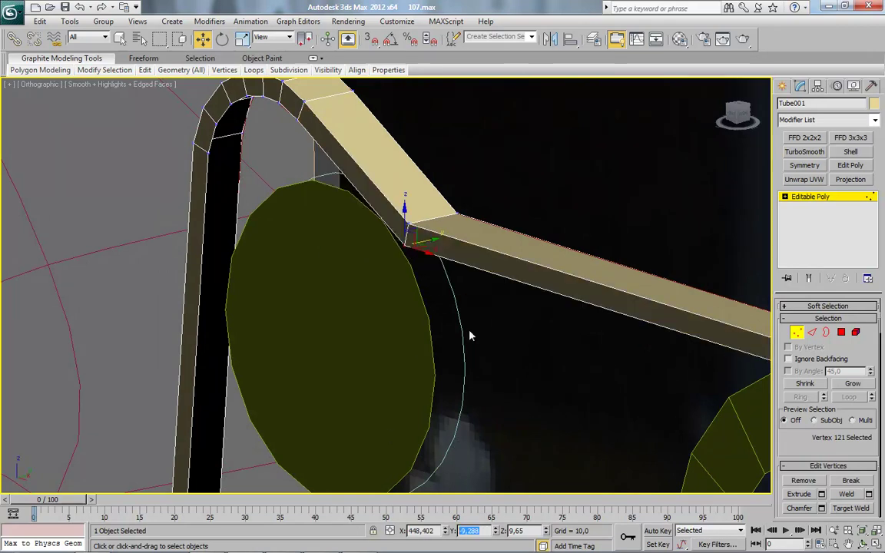
Step: Set the Y position of the upper disc, the bracket and the ring to -9,288
{"action": "left_click", "coordinate": [797, 332]}
{"action": "scroll", "coordinate": [378, 222], "scroll_direction": "down", "scroll_amount": 5}
{"action": "left_click", "coordinate": [358, 267]}
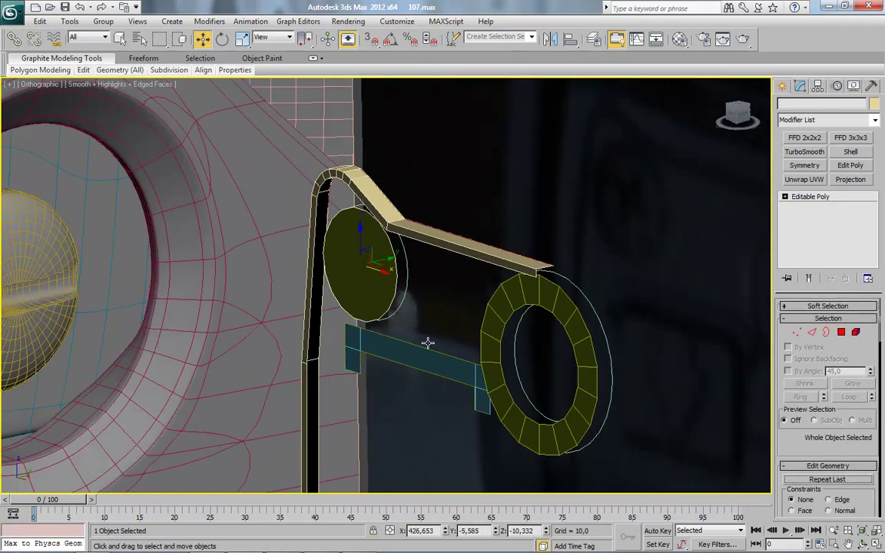
{"action": "left_click", "coordinate": [420, 374]}
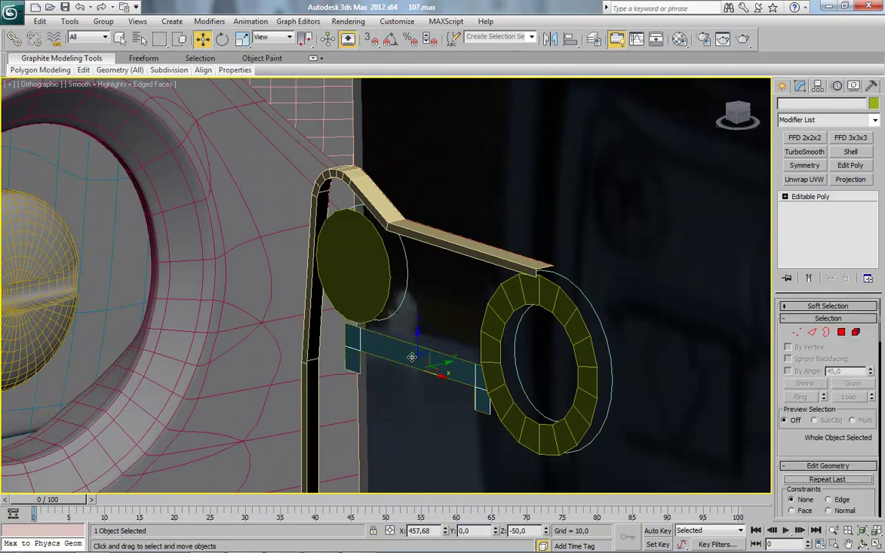
{"action": "key", "text": "ctrl+v"}
{"action": "left_click", "coordinate": [495, 357]}
{"action": "key", "text": "ctrl+v"}
{"action": "key", "text": "Return"}
Step: Select the disc, bracket, ring and rear panel rim, isolate these four objects and switch to the Front view
{"action": "middle_click_drag", "start_coordinate": [464, 457], "coordinate": [490, 413]}
{"action": "middle_click_drag", "start_coordinate": [376, 369], "coordinate": [376, 344], "text": "alt"}
{"action": "scroll", "coordinate": [385, 314], "scroll_direction": "down", "scroll_amount": 3}
{"action": "left_click", "coordinate": [392, 255], "text": "ctrl"}
{"action": "left_click", "coordinate": [366, 212], "text": "ctrl"}
{"action": "middle_click_drag", "start_coordinate": [364, 218], "coordinate": [366, 269], "text": "alt"}
{"action": "scroll", "coordinate": [366, 269], "scroll_direction": "up", "scroll_amount": 2}
{"action": "left_click", "coordinate": [338, 386], "text": "ctrl"}
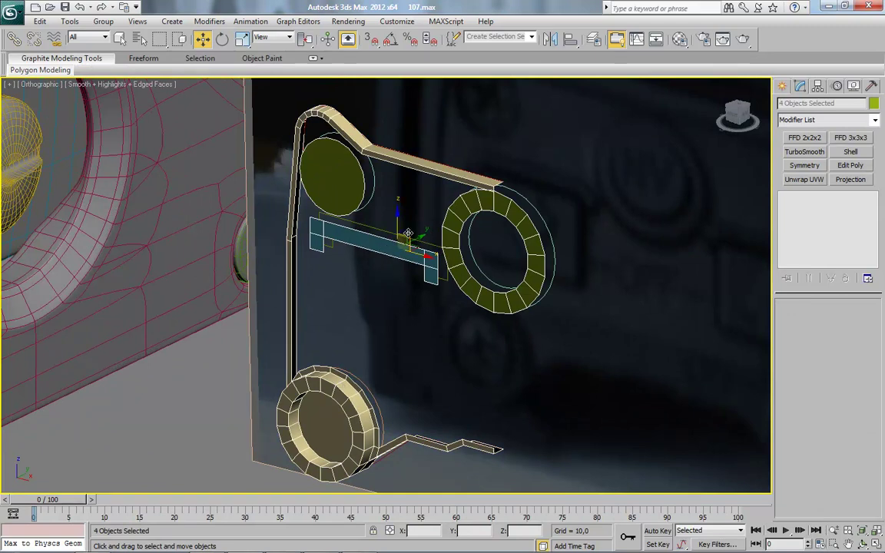
{"action": "right_click", "coordinate": [399, 256]}
{"action": "left_click", "coordinate": [430, 216]}
{"action": "left_click", "coordinate": [734, 114]}
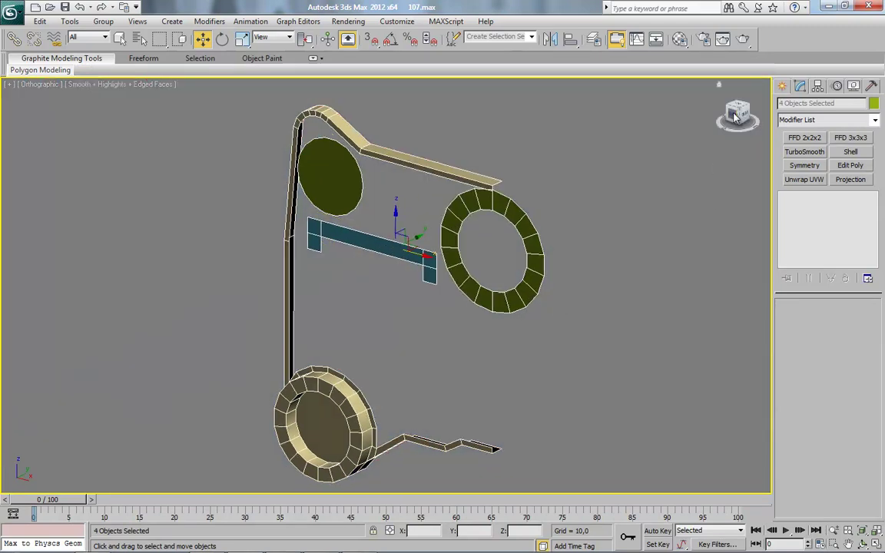
Step: Attach the upper disc, the bracket and the large ring to the rear panel rim object
{"action": "left_click", "coordinate": [238, 304]}
{"action": "left_click", "coordinate": [256, 267]}
{"action": "left_click", "coordinate": [255, 266]}
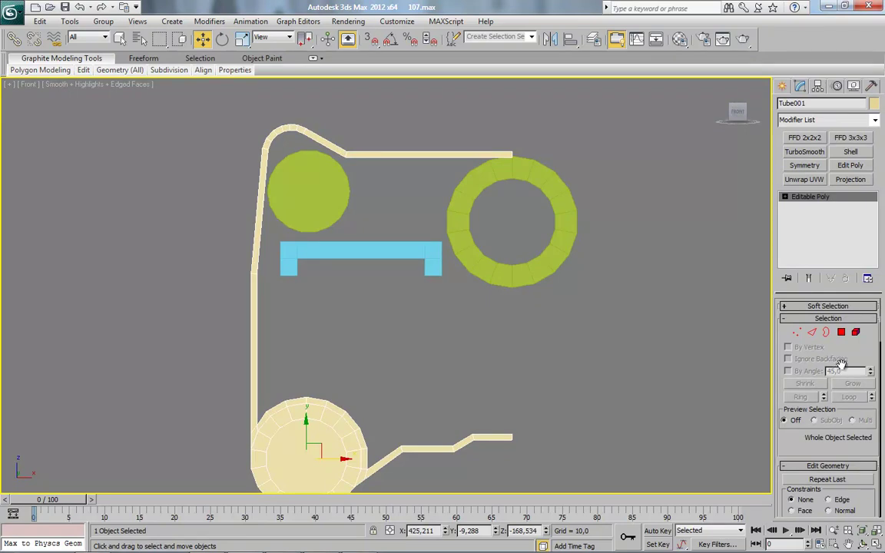
{"action": "scroll", "coordinate": [823, 461], "scroll_direction": "down", "scroll_amount": 4}
{"action": "left_click", "coordinate": [800, 456]}
{"action": "left_click", "coordinate": [299, 176]}
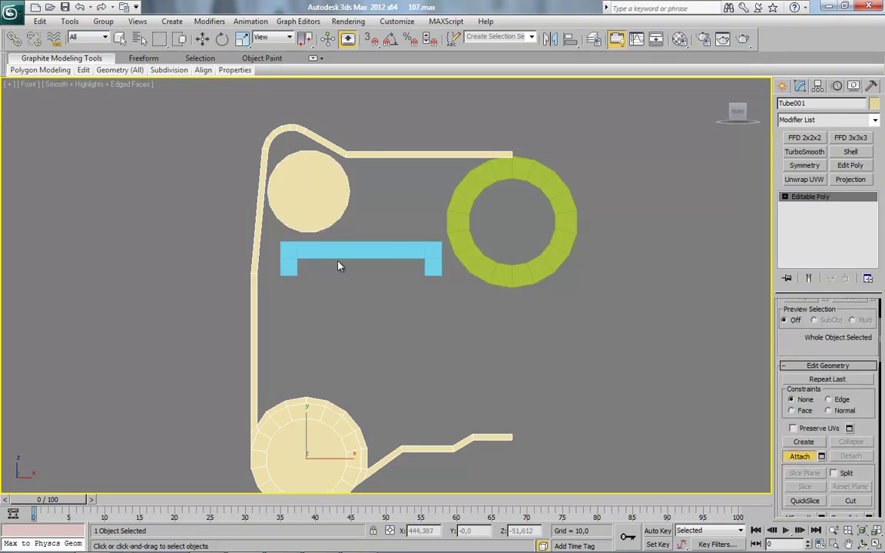
{"action": "left_click", "coordinate": [340, 259]}
{"action": "left_click", "coordinate": [458, 237]}
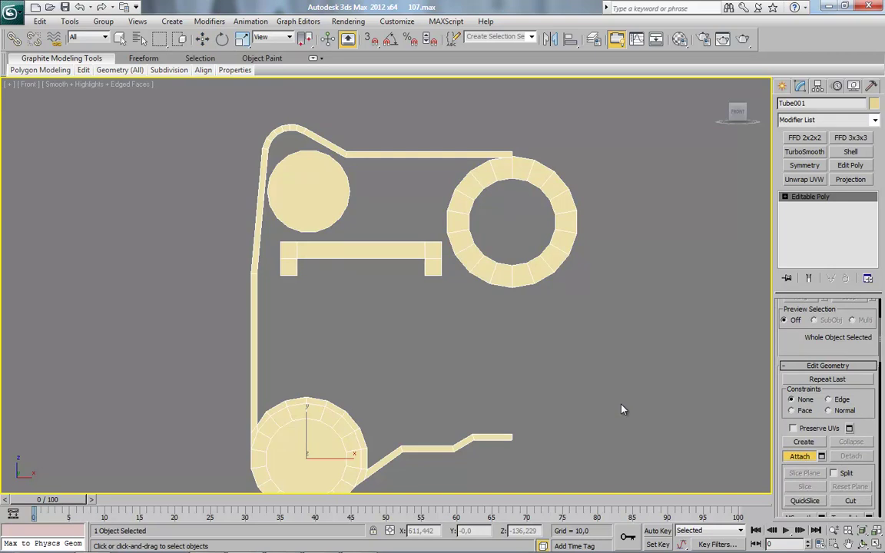
Step: Delete the polygons of the large ring's outer half beyond the panel's centre line
{"action": "scroll", "coordinate": [837, 338], "scroll_direction": "up", "scroll_amount": 4}
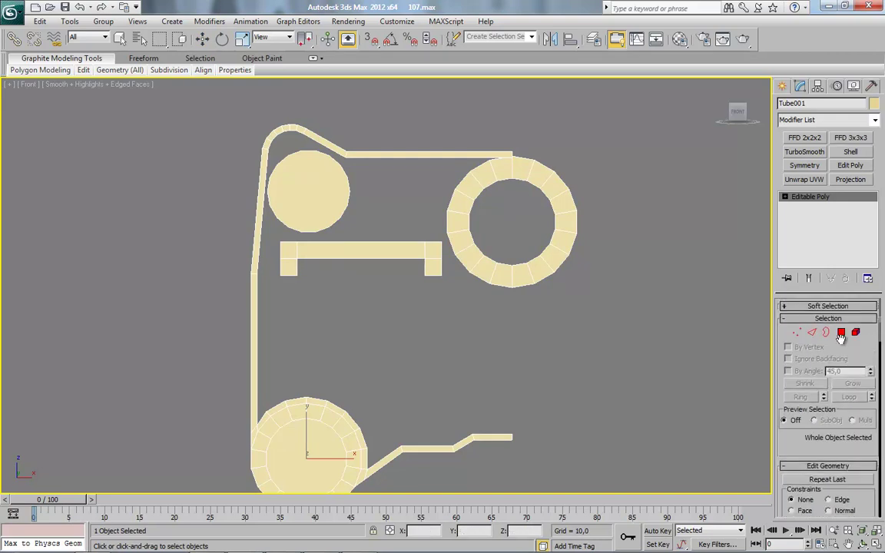
{"action": "left_click", "coordinate": [842, 332]}
{"action": "left_click_drag", "start_coordinate": [632, 135], "coordinate": [525, 342]}
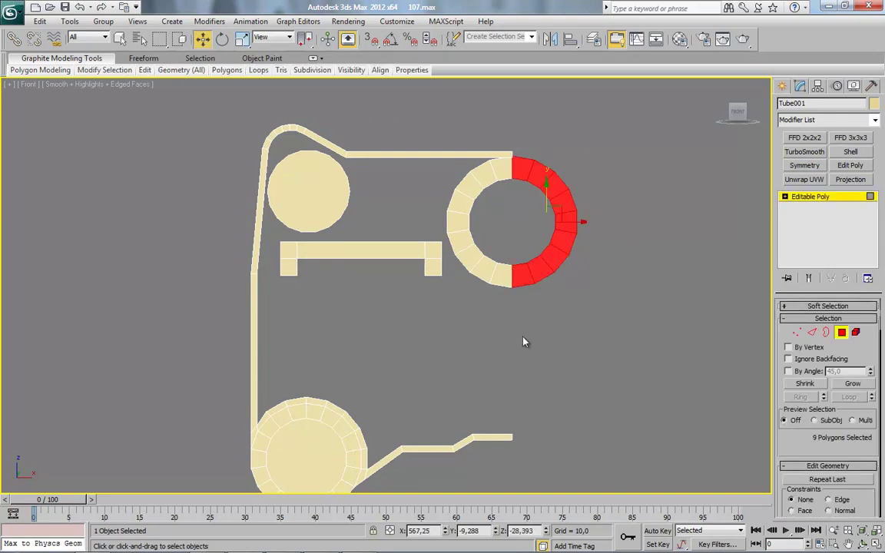
{"action": "key", "text": "Delete"}
Step: Target-weld the lower end vertex of the upper rim strip to the half ring's top vertex at the centre line
{"action": "middle_click_drag", "start_coordinate": [541, 274], "coordinate": [476, 391]}
{"action": "scroll", "coordinate": [476, 391], "scroll_direction": "up", "scroll_amount": 2}
{"action": "middle_click_drag", "start_coordinate": [523, 374], "coordinate": [469, 361]}
{"action": "scroll", "coordinate": [468, 361], "scroll_direction": "up", "scroll_amount": 2}
{"action": "middle_click_drag", "start_coordinate": [601, 338], "coordinate": [522, 350]}
{"action": "scroll", "coordinate": [522, 349], "scroll_direction": "up", "scroll_amount": 1}
{"action": "left_click", "coordinate": [798, 334]}
{"action": "scroll", "coordinate": [463, 285], "scroll_direction": "up", "scroll_amount": 2}
{"action": "right_click", "coordinate": [530, 180]}
{"action": "left_click", "coordinate": [497, 261]}
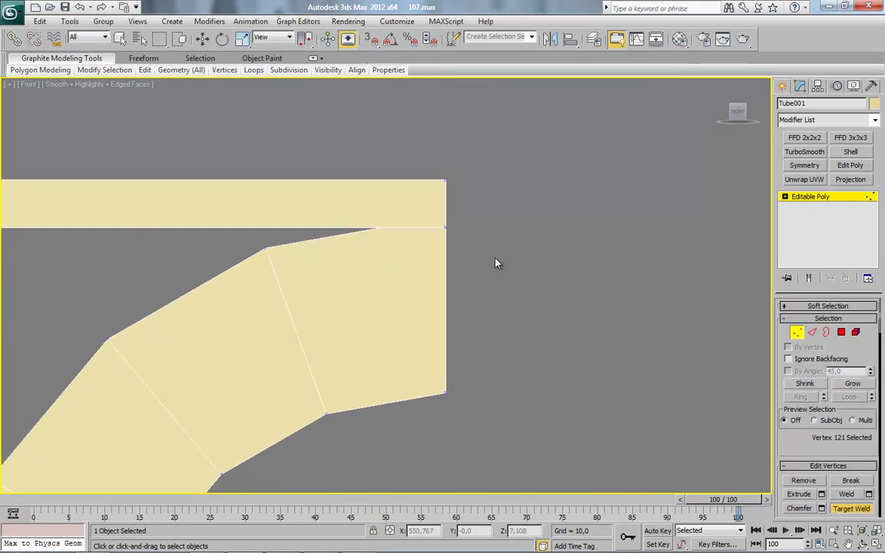
{"action": "left_click", "coordinate": [446, 228]}
{"action": "key", "text": "w"}
{"action": "scroll", "coordinate": [361, 326], "scroll_direction": "down", "scroll_amount": 4}
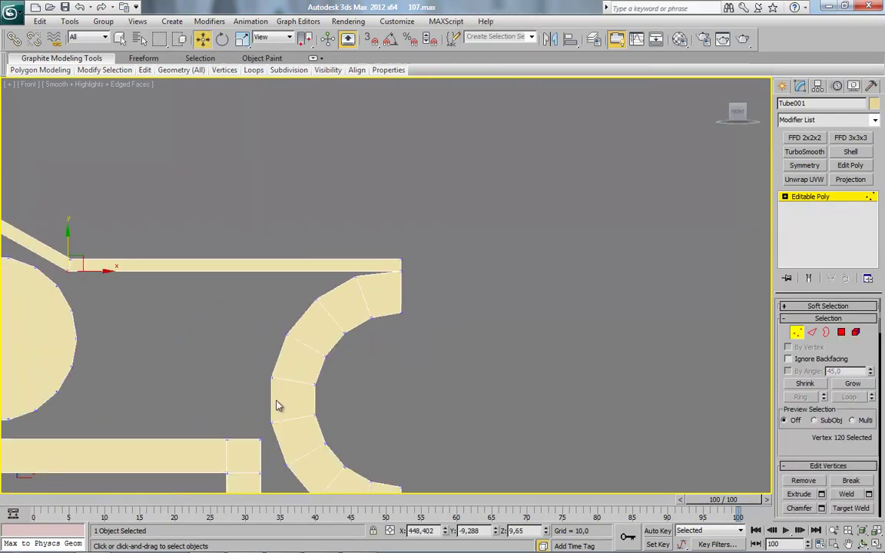
Step: Move the inner vertex where the vertical rim strip meets the lower screw ring to about X 396,489 and Z -146,853
{"action": "middle_click_drag", "start_coordinate": [280, 406], "coordinate": [364, 263]}
{"action": "middle_click_drag", "start_coordinate": [143, 374], "coordinate": [335, 349]}
{"action": "middle_click_drag", "start_coordinate": [281, 290], "coordinate": [330, 211]}
{"action": "middle_click_drag", "start_coordinate": [319, 486], "coordinate": [329, 244]}
{"action": "scroll", "coordinate": [333, 263], "scroll_direction": "up", "scroll_amount": 2}
{"action": "right_click", "coordinate": [182, 283]}
{"action": "left_click", "coordinate": [178, 287]}
{"action": "key", "text": "w"}
{"action": "left_click", "coordinate": [203, 282]}
{"action": "left_click_drag", "start_coordinate": [213, 266], "coordinate": [216, 257]}
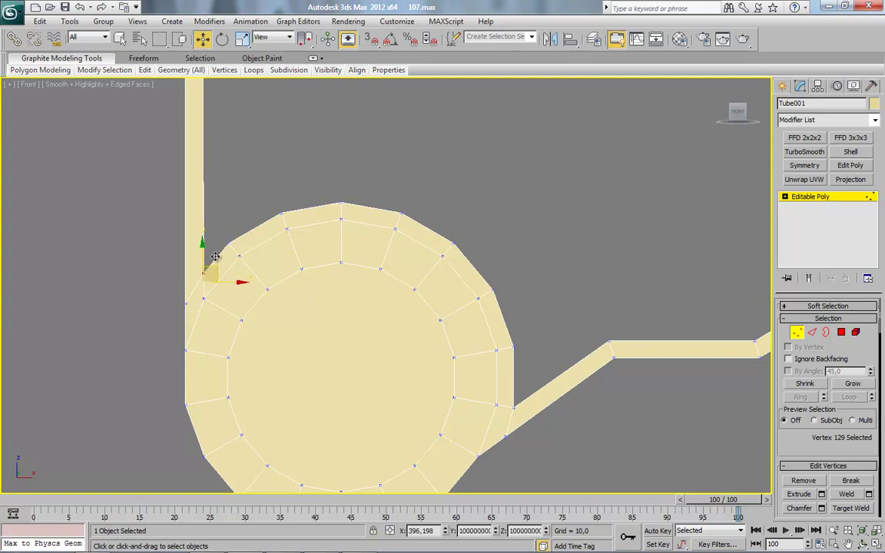
Step: With vertex snapping on, create a quad and an adjoining triangle bridging the rim's curved corner to the disc's upper left side
{"action": "scroll", "coordinate": [248, 312], "scroll_direction": "down", "scroll_amount": 6}
{"action": "middle_click_drag", "start_coordinate": [281, 269], "coordinate": [297, 379]}
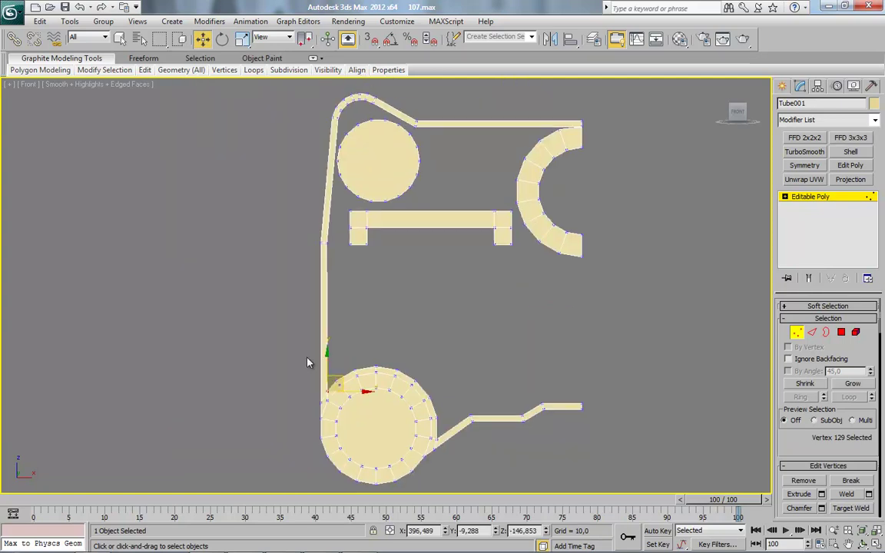
{"action": "middle_click_drag", "start_coordinate": [330, 220], "coordinate": [332, 289]}
{"action": "scroll", "coordinate": [340, 211], "scroll_direction": "up", "scroll_amount": 6}
{"action": "middle_click_drag", "start_coordinate": [339, 207], "coordinate": [370, 348]}
{"action": "scroll", "coordinate": [370, 348], "scroll_direction": "up", "scroll_amount": 4}
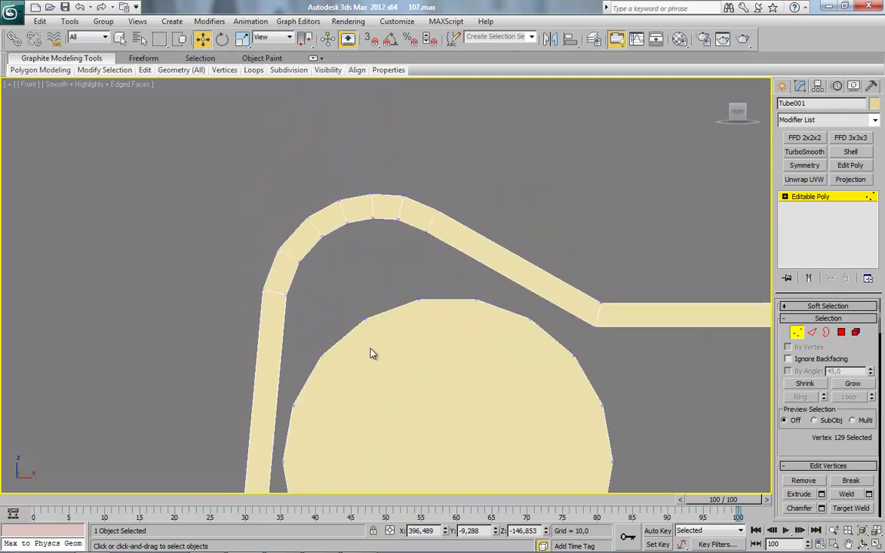
{"action": "middle_click_drag", "start_coordinate": [541, 413], "coordinate": [429, 367]}
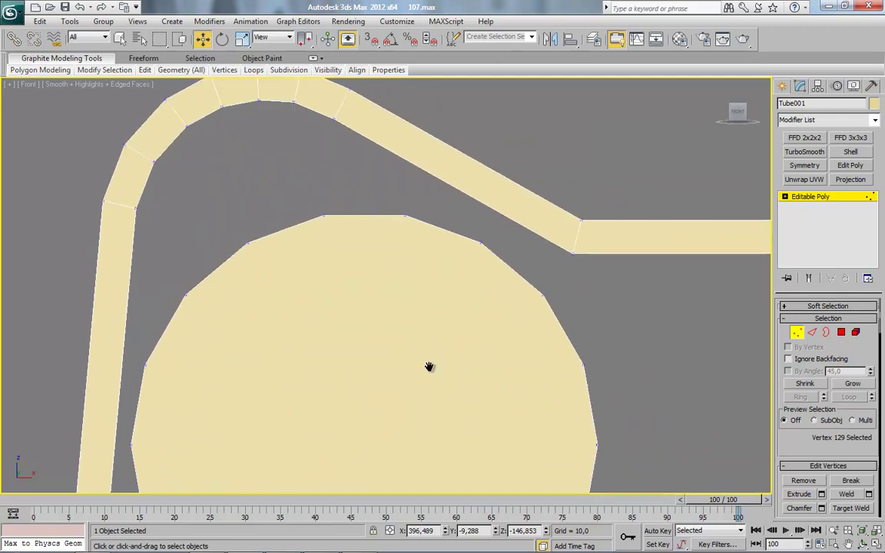
{"action": "left_click", "coordinate": [841, 334]}
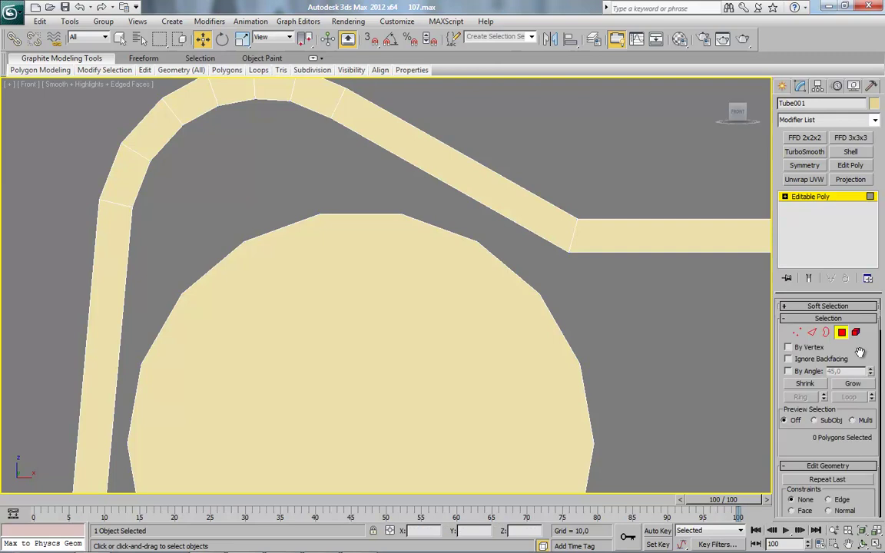
{"action": "left_click_drag", "start_coordinate": [860, 352], "coordinate": [858, 275]}
{"action": "scroll", "coordinate": [832, 364], "scroll_direction": "down", "scroll_amount": 2}
{"action": "left_click", "coordinate": [801, 424]}
{"action": "middle_click_drag", "start_coordinate": [204, 266], "coordinate": [238, 296]}
{"action": "key", "text": "s"}
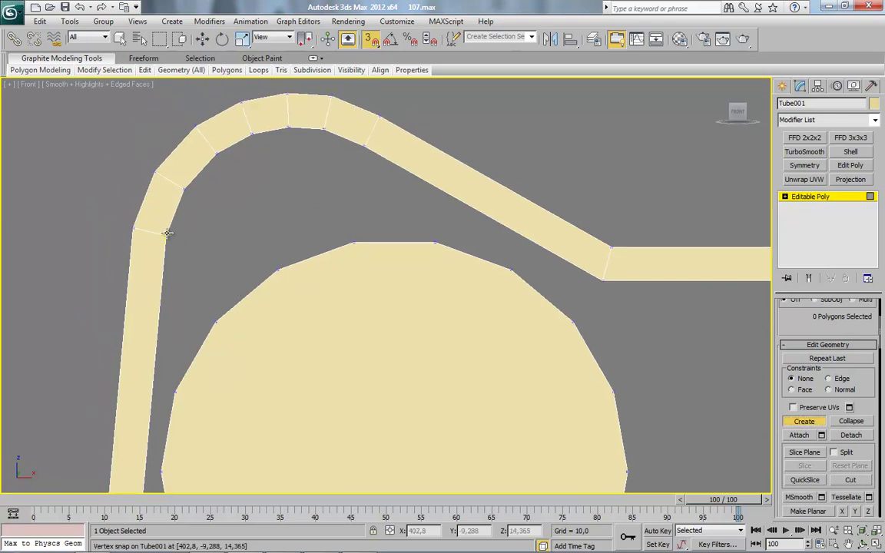
{"action": "left_click", "coordinate": [167, 233]}
{"action": "left_click", "coordinate": [217, 321]}
{"action": "left_click", "coordinate": [277, 269]}
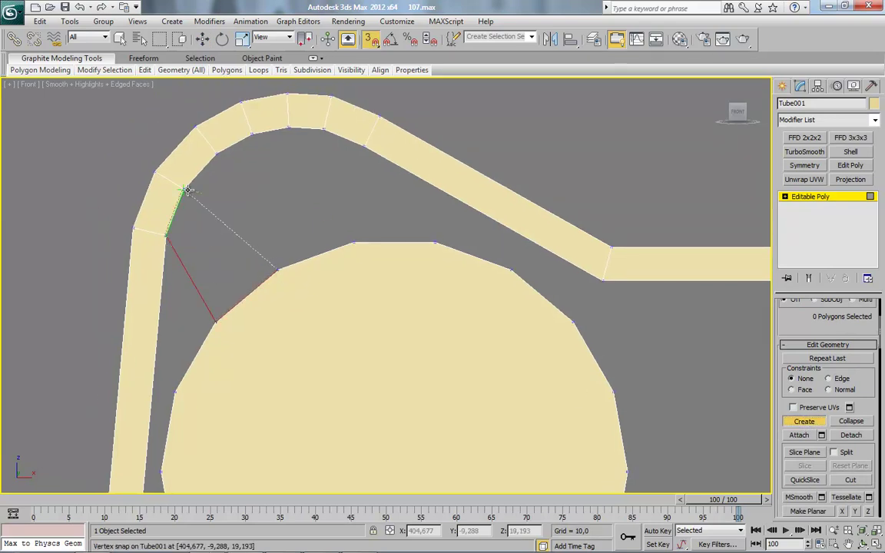
{"action": "double_click", "coordinate": [185, 189]}
{"action": "left_click", "coordinate": [185, 189]}
{"action": "left_click", "coordinate": [217, 153]}
{"action": "double_click", "coordinate": [278, 270]}
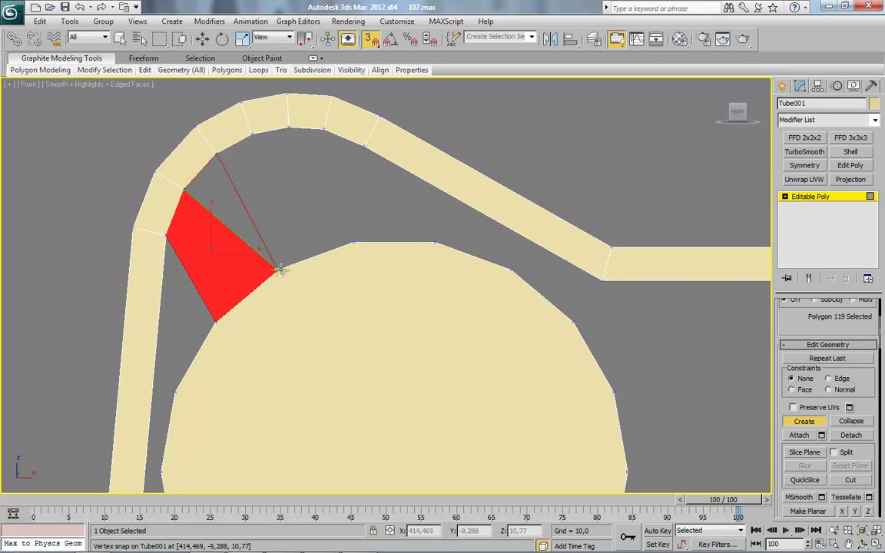
Step: Create two quads with a triangle between them to continue the bridge from the rim's curve to the top of the disc
{"action": "left_click", "coordinate": [252, 134]}
{"action": "left_click", "coordinate": [354, 243]}
{"action": "left_click", "coordinate": [278, 269]}
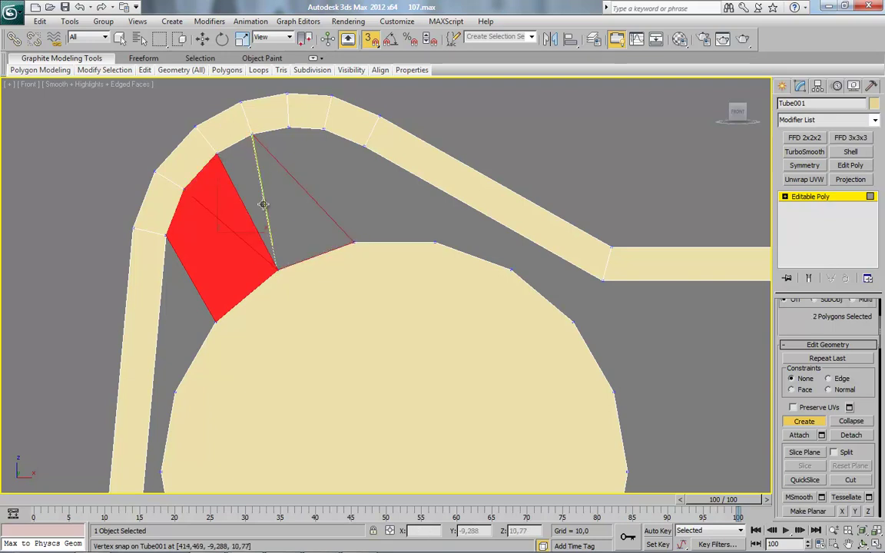
{"action": "double_click", "coordinate": [217, 149]}
{"action": "left_click", "coordinate": [252, 134]}
{"action": "left_click", "coordinate": [289, 128]}
{"action": "double_click", "coordinate": [353, 243]}
{"action": "left_click", "coordinate": [354, 243]}
{"action": "left_click", "coordinate": [291, 131]}
{"action": "left_click", "coordinate": [324, 129]}
{"action": "left_click", "coordinate": [362, 145]}
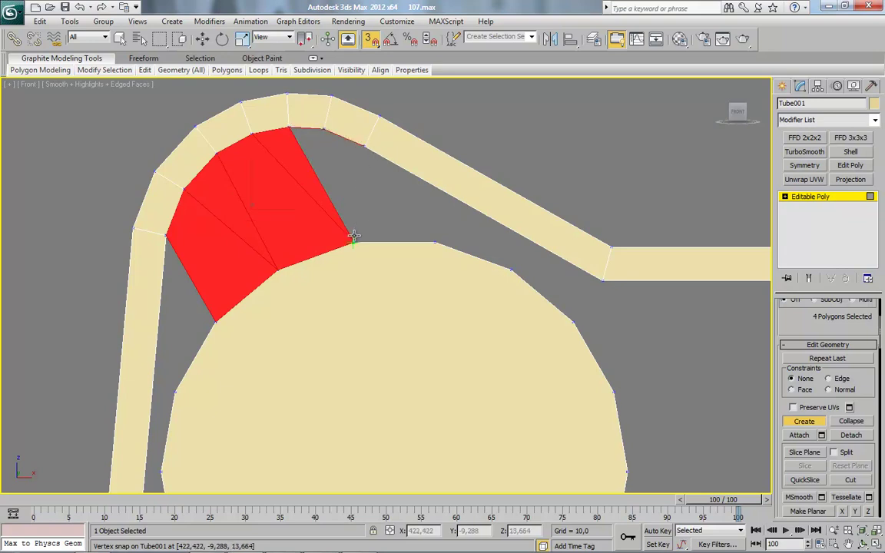
{"action": "left_click", "coordinate": [353, 243]}
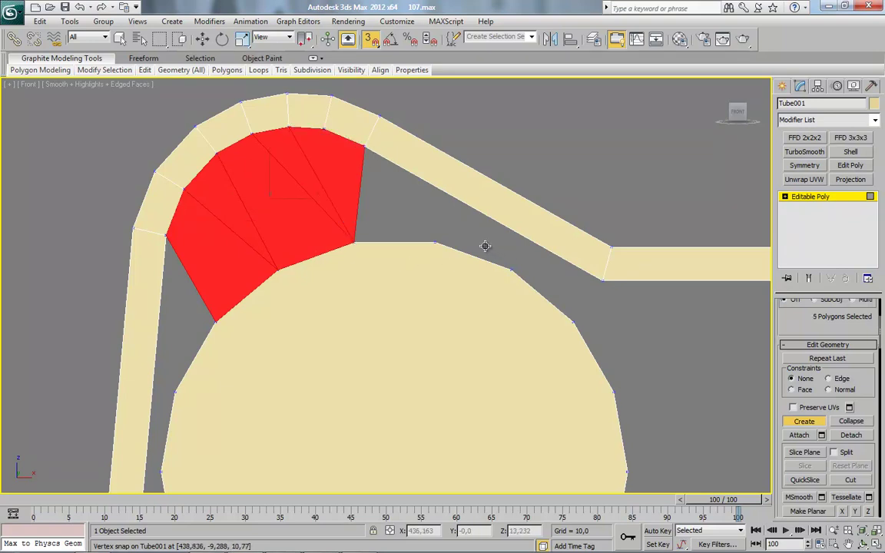
Step: Fill the gap between the sloped rim strip and the disc's upper right side with a quad flanked by two triangles
{"action": "left_click", "coordinate": [511, 269]}
{"action": "left_click", "coordinate": [603, 280]}
{"action": "left_click", "coordinate": [573, 321]}
{"action": "left_click", "coordinate": [509, 271]}
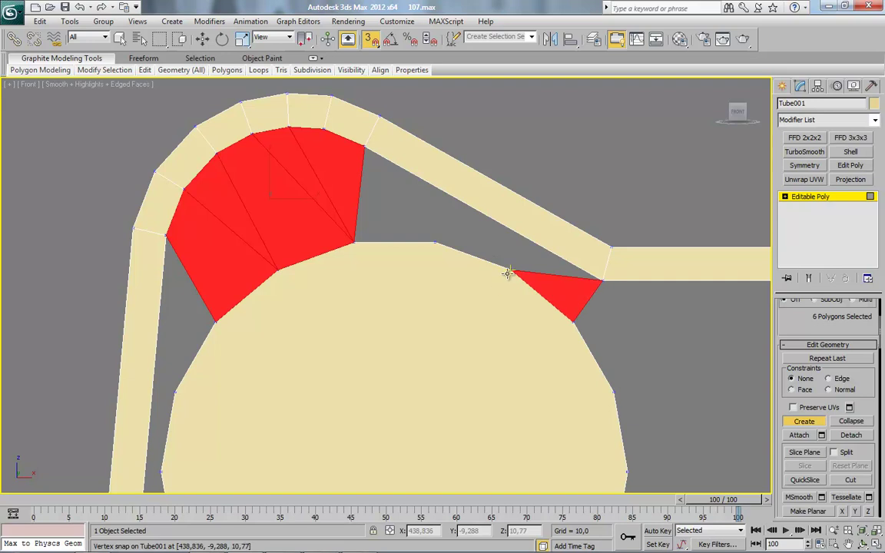
{"action": "left_click", "coordinate": [510, 272]}
{"action": "left_click", "coordinate": [436, 243]}
{"action": "left_click", "coordinate": [366, 146]}
{"action": "double_click", "coordinate": [603, 282]}
{"action": "left_click", "coordinate": [436, 244]}
{"action": "left_click", "coordinate": [366, 147]}
{"action": "double_click", "coordinate": [355, 242]}
Step: Create a quad joining the disc's lower left edge to the top edge of the bracket's upper left corner
{"action": "middle_click_drag", "start_coordinate": [241, 336], "coordinate": [401, 201]}
{"action": "scroll", "coordinate": [398, 232], "scroll_direction": "down", "scroll_amount": 3}
{"action": "middle_click_drag", "start_coordinate": [447, 323], "coordinate": [404, 238]}
{"action": "scroll", "coordinate": [404, 238], "scroll_direction": "up", "scroll_amount": 1}
{"action": "scroll", "coordinate": [400, 246], "scroll_direction": "up", "scroll_amount": 2}
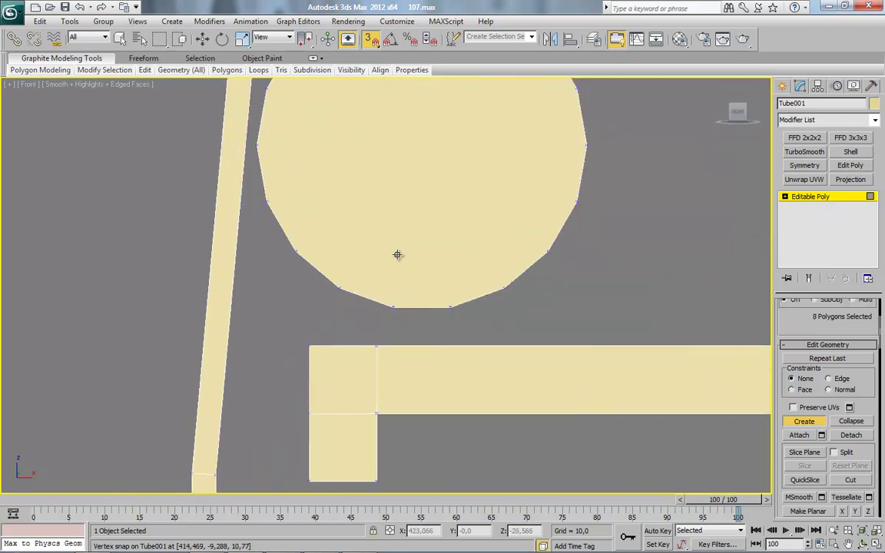
{"action": "left_click", "coordinate": [339, 289]}
{"action": "left_click", "coordinate": [310, 345]}
{"action": "left_click", "coordinate": [378, 346]}
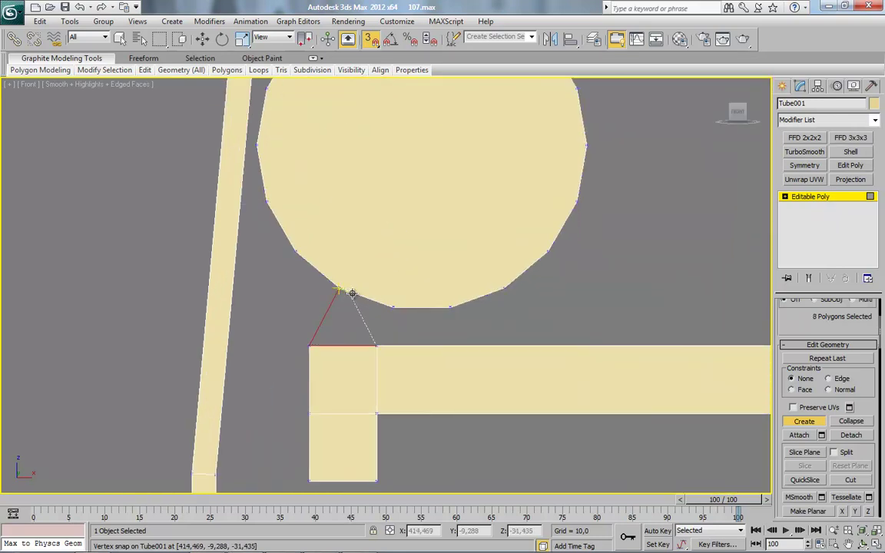
{"action": "double_click", "coordinate": [393, 306]}
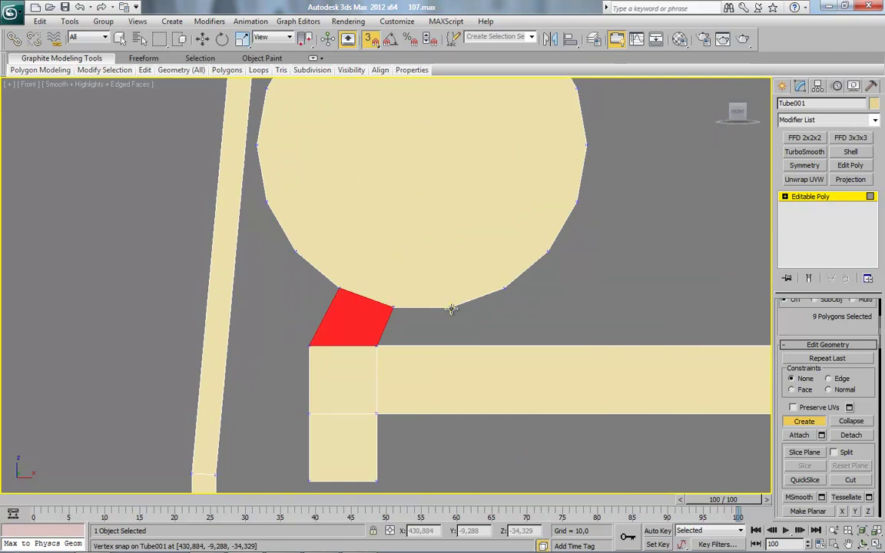
{"action": "right_click", "coordinate": [586, 320]}
{"action": "scroll", "coordinate": [587, 321], "scroll_direction": "down", "scroll_amount": 2}
{"action": "middle_click_drag", "start_coordinate": [556, 333], "coordinate": [276, 415]}
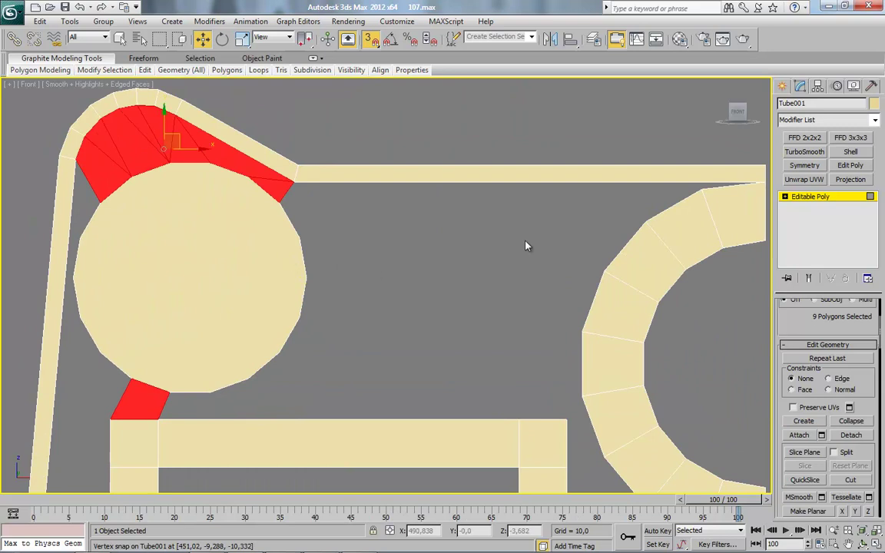
{"action": "middle_click_drag", "start_coordinate": [576, 229], "coordinate": [536, 237]}
{"action": "mouse_move", "coordinate": [777, 321]}
{"action": "left_mouse_down"}
{"action": "mouse_move", "coordinate": [800, 431]}
{"action": "mouse_move", "coordinate": [787, 319]}
{"action": "left_mouse_up"}
{"action": "right_click", "coordinate": [504, 210]}
{"action": "left_click", "coordinate": [795, 339]}
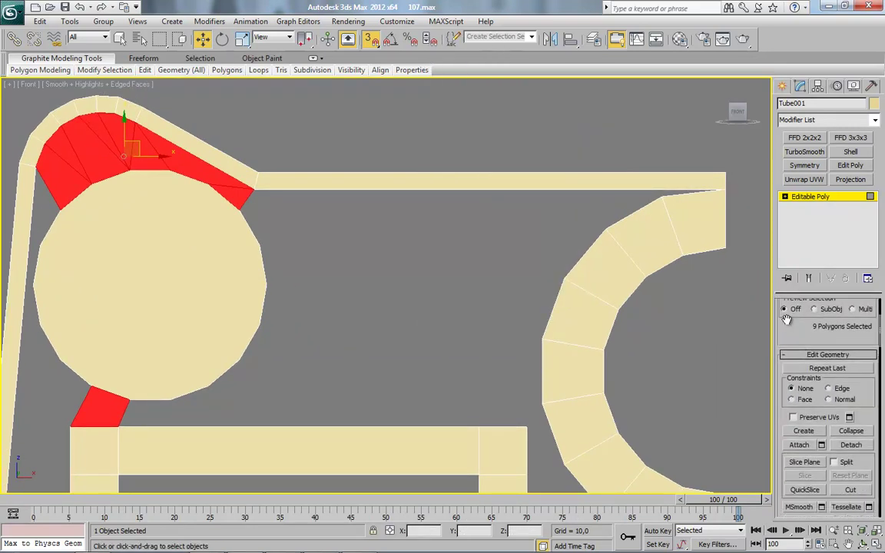
{"action": "left_click", "coordinate": [804, 431]}
{"action": "left_click", "coordinate": [725, 189]}
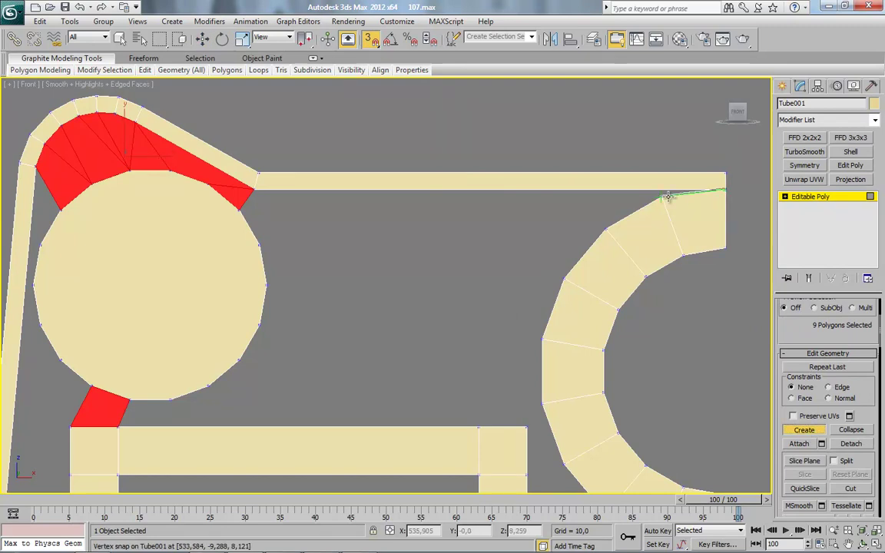
{"action": "left_click", "coordinate": [256, 239]}
{"action": "right_click", "coordinate": [250, 221]}
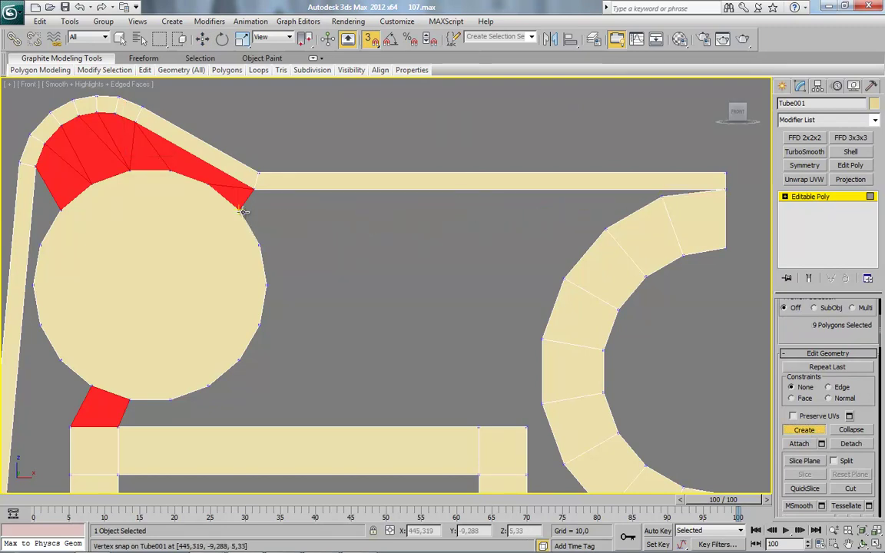
Step: Create two quads beneath the horizontal rim strip, bridging the disc's upper right side to the top of the half ring
{"action": "left_click", "coordinate": [242, 212]}
{"action": "left_click", "coordinate": [664, 201]}
{"action": "left_click", "coordinate": [722, 190]}
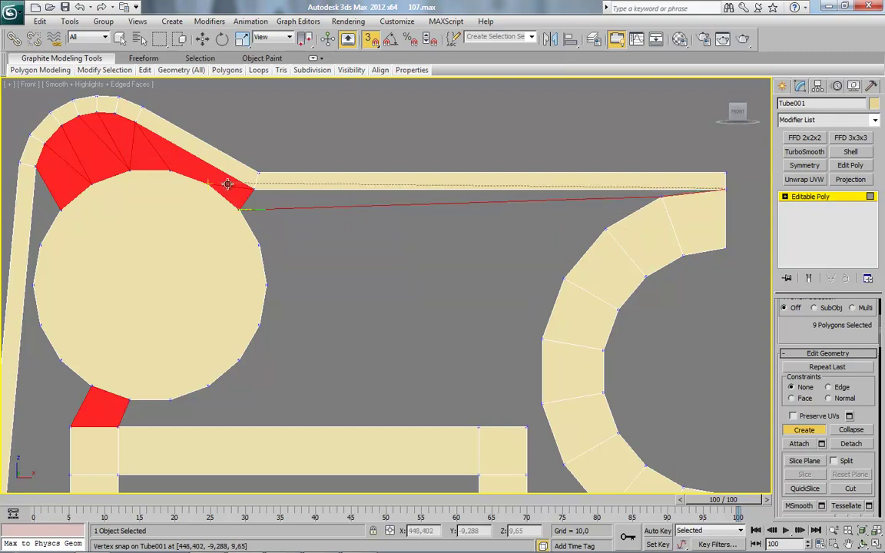
{"action": "double_click", "coordinate": [252, 190]}
{"action": "left_click", "coordinate": [243, 212]}
{"action": "left_click", "coordinate": [259, 243]}
{"action": "left_click", "coordinate": [604, 229]}
{"action": "double_click", "coordinate": [655, 201]}
Step: Create three more quads down the gap between the disc's right side and the half ring's outer edge
{"action": "left_click", "coordinate": [262, 247]}
{"action": "left_click", "coordinate": [268, 284]}
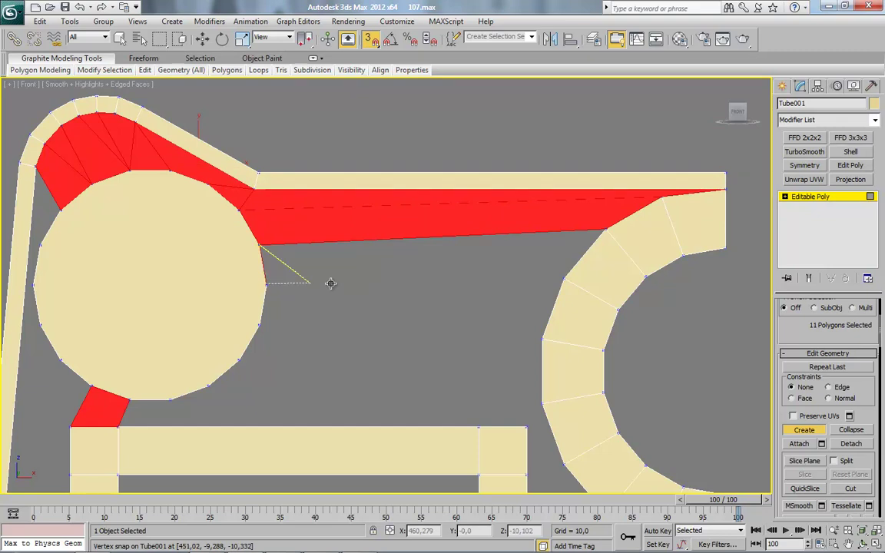
{"action": "left_click", "coordinate": [565, 280]}
{"action": "double_click", "coordinate": [604, 228]}
{"action": "left_click", "coordinate": [565, 279]}
{"action": "left_click", "coordinate": [543, 338]}
{"action": "left_click", "coordinate": [261, 324]}
{"action": "double_click", "coordinate": [265, 290]}
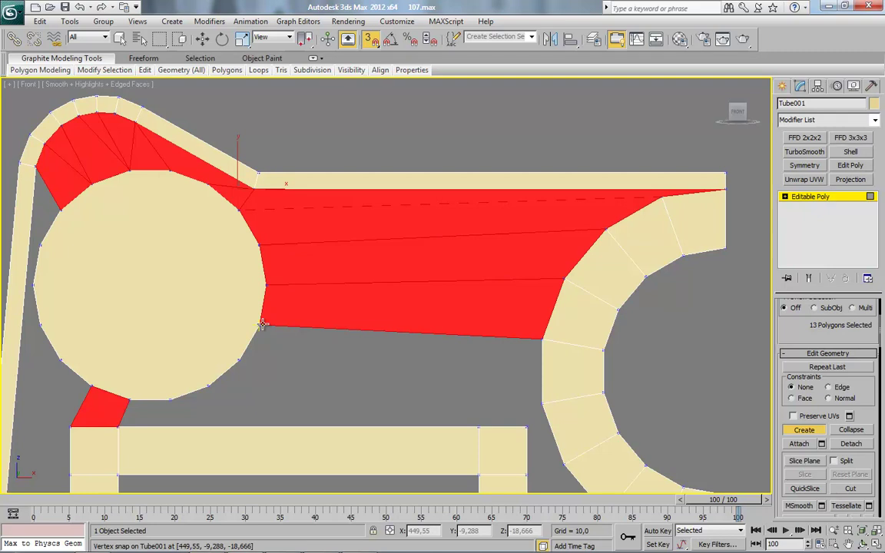
{"action": "left_click", "coordinate": [261, 325]}
{"action": "left_click", "coordinate": [241, 360]}
{"action": "left_click", "coordinate": [541, 404]}
{"action": "double_click", "coordinate": [542, 345]}
Step: Create a triangle from the bracket's upper right corner to the half ring and a quad from there to the disc's lower right edge
{"action": "middle_click_drag", "start_coordinate": [530, 421], "coordinate": [528, 321]}
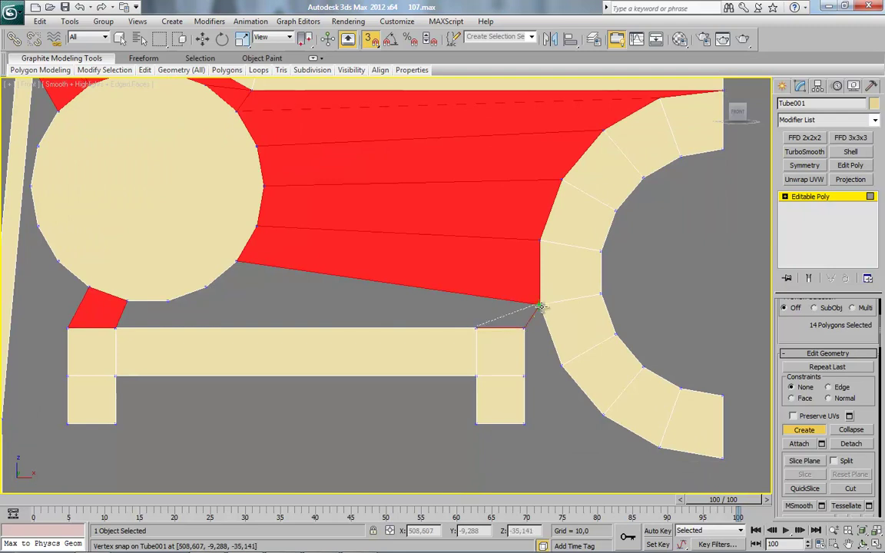
{"action": "double_click", "coordinate": [541, 306]}
{"action": "left_click", "coordinate": [208, 288]}
{"action": "left_click", "coordinate": [237, 261]}
{"action": "double_click", "coordinate": [542, 306]}
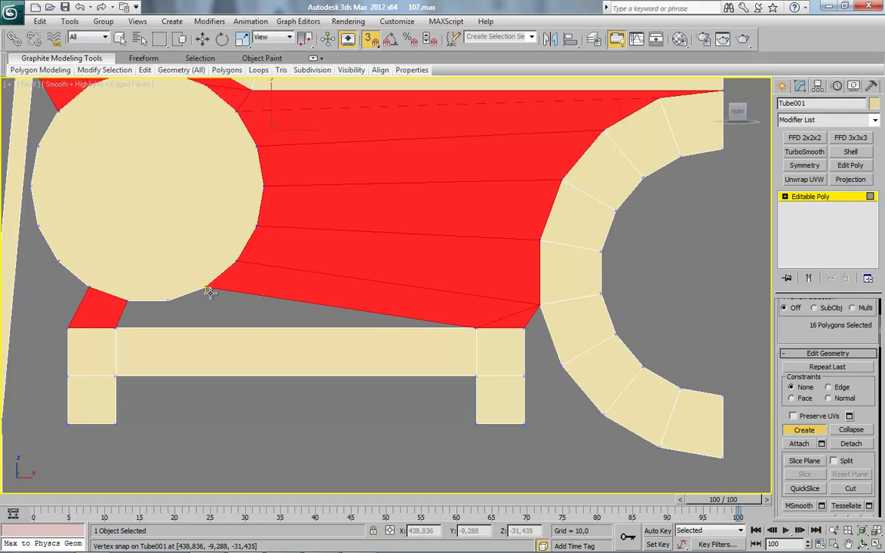
Step: Close the gap between the disc's bottom and the bracket's top bar with a triangle and a quad
{"action": "left_click", "coordinate": [171, 303]}
{"action": "left_click", "coordinate": [479, 328]}
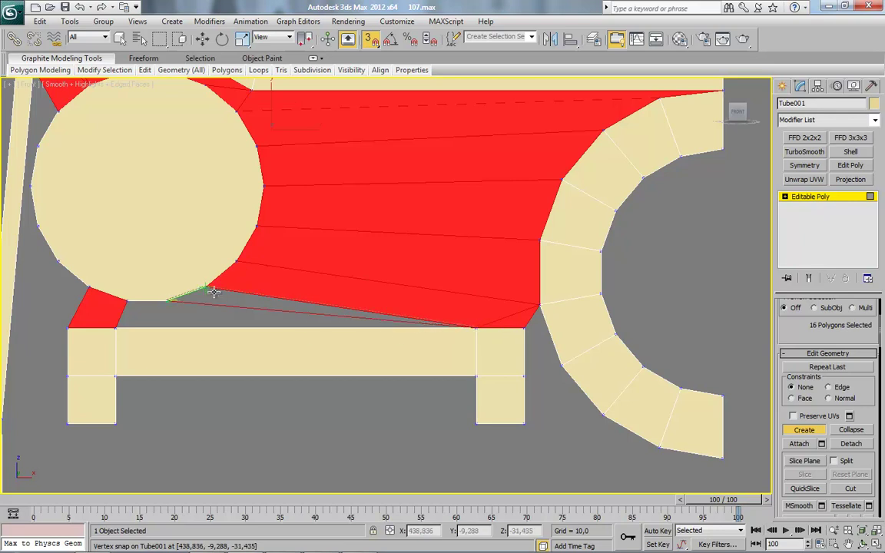
{"action": "left_click", "coordinate": [209, 291]}
{"action": "left_click", "coordinate": [172, 299]}
{"action": "left_click", "coordinate": [130, 299]}
{"action": "left_click", "coordinate": [120, 328]}
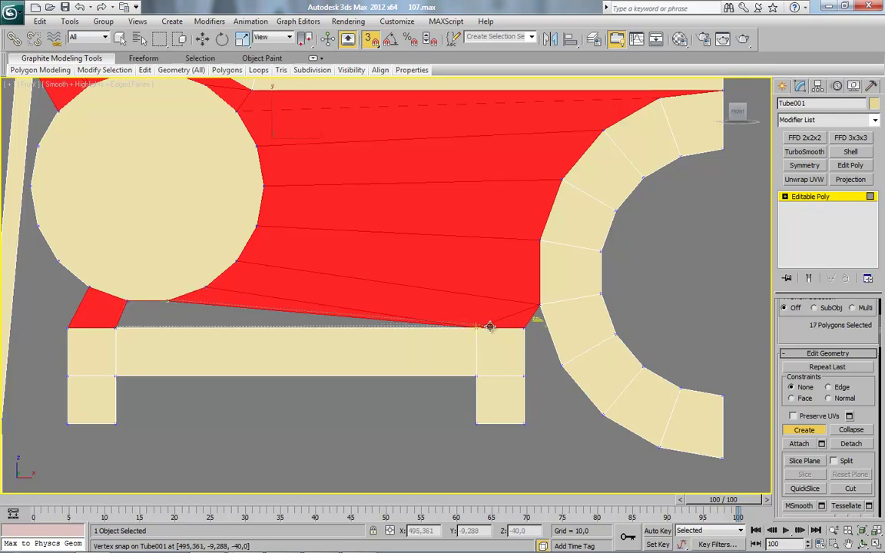
{"action": "double_click", "coordinate": [477, 328]}
Step: Create two quads bridging the outer side of the bracket's right leg to the half ring's lower left side
{"action": "middle_click_drag", "start_coordinate": [529, 426], "coordinate": [443, 347]}
{"action": "left_click", "coordinate": [446, 290]}
{"action": "double_click", "coordinate": [474, 289]}
{"action": "left_click", "coordinate": [454, 230]}
{"action": "left_click", "coordinate": [475, 295]}
{"action": "double_click", "coordinate": [443, 295]}
{"action": "left_click", "coordinate": [442, 296]}
{"action": "left_click", "coordinate": [441, 342]}
{"action": "left_click", "coordinate": [518, 336]}
{"action": "double_click", "coordinate": [477, 290]}
Step: With snapping off, connect the long edges of the vertical rim strip beside the disc using 3 segments, pinch -35 and slide -100
{"action": "scroll", "coordinate": [479, 293], "scroll_direction": "down", "scroll_amount": 3}
{"action": "middle_click_drag", "start_coordinate": [525, 319], "coordinate": [481, 329]}
{"action": "middle_click_drag", "start_coordinate": [445, 395], "coordinate": [586, 349]}
{"action": "scroll", "coordinate": [403, 300], "scroll_direction": "up", "scroll_amount": 1}
{"action": "middle_click_drag", "start_coordinate": [192, 233], "coordinate": [293, 293]}
{"action": "scroll", "coordinate": [307, 288], "scroll_direction": "up", "scroll_amount": 1}
{"action": "middle_click_drag", "start_coordinate": [296, 241], "coordinate": [336, 324]}
{"action": "right_click", "coordinate": [314, 283]}
{"action": "scroll", "coordinate": [314, 282], "scroll_direction": "up", "scroll_amount": 1}
{"action": "middle_click_drag", "start_coordinate": [316, 272], "coordinate": [352, 331]}
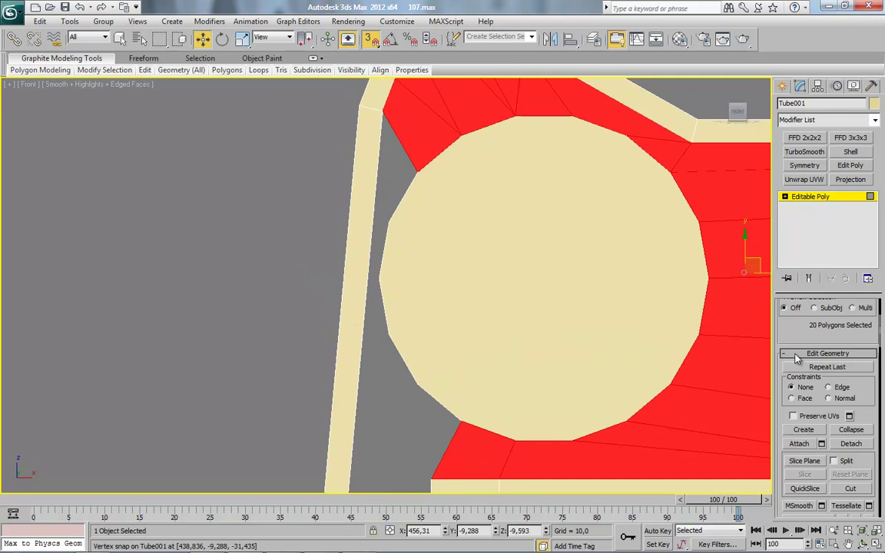
{"action": "left_click_drag", "start_coordinate": [792, 331], "coordinate": [818, 350]}
{"action": "left_click_drag", "start_coordinate": [796, 388], "coordinate": [799, 440]}
{"action": "left_click", "coordinate": [813, 333]}
{"action": "left_click_drag", "start_coordinate": [280, 219], "coordinate": [374, 280]}
{"action": "key", "text": "s"}
{"action": "right_click", "coordinate": [445, 225]}
{"action": "left_click", "coordinate": [377, 266]}
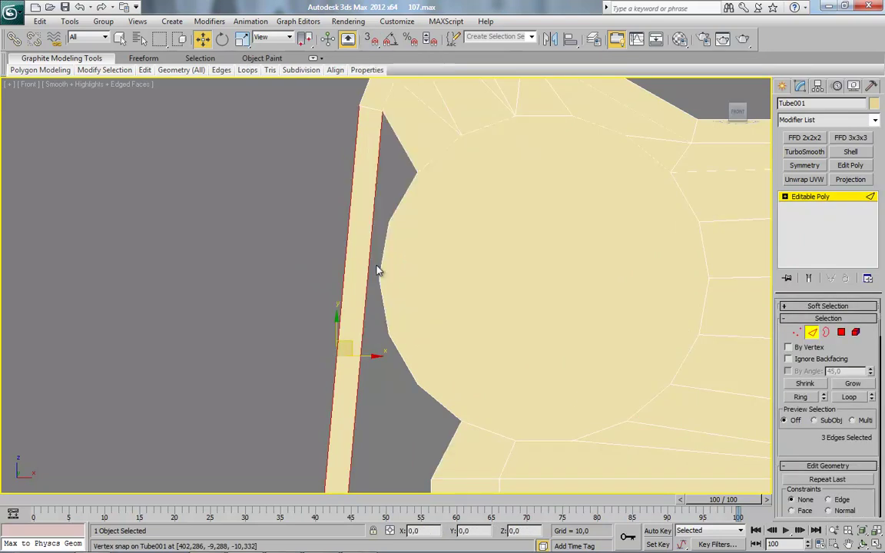
{"action": "left_click_drag", "start_coordinate": [152, 243], "coordinate": [147, 243]}
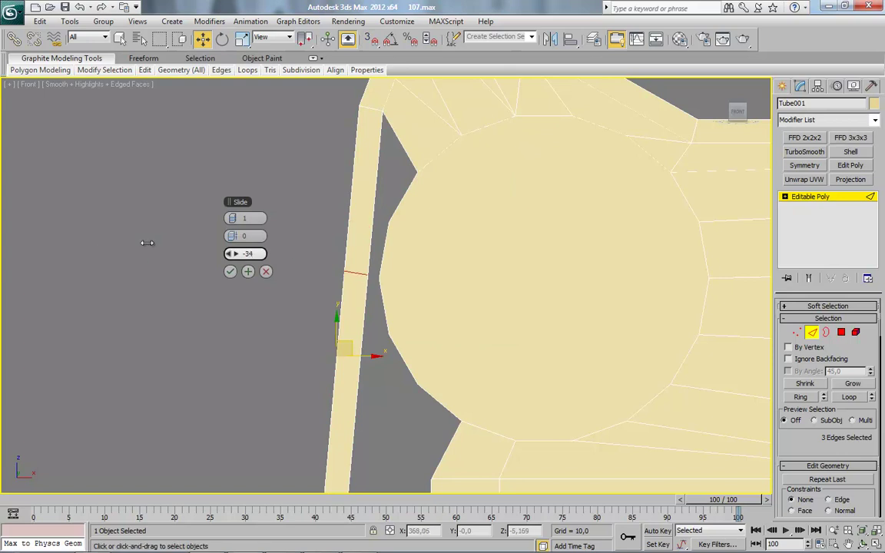
{"action": "left_click", "coordinate": [237, 219]}
{"action": "mouse_move", "coordinate": [232, 253]}
{"action": "left_mouse_down"}
{"action": "mouse_move", "coordinate": [192, 252]}
{"action": "mouse_move", "coordinate": [231, 235]}
{"action": "mouse_move", "coordinate": [233, 253]}
{"action": "left_mouse_up"}
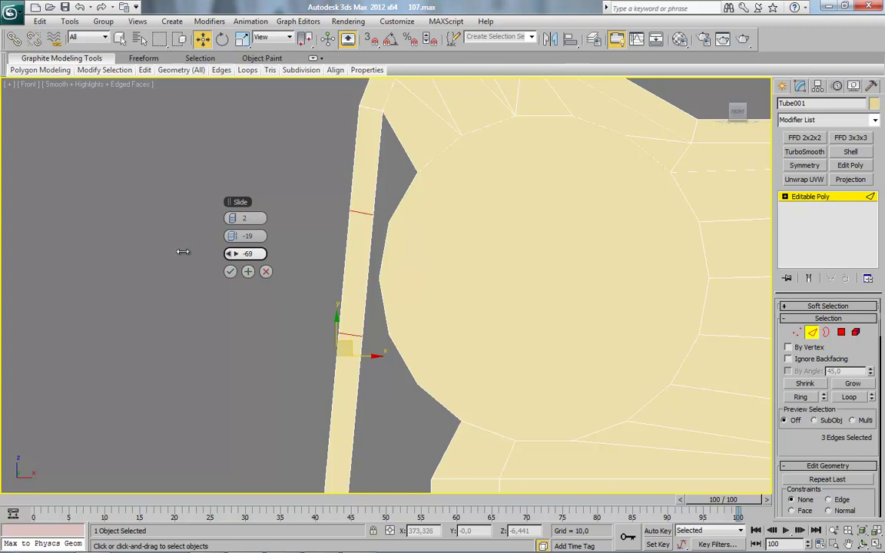
{"action": "left_click_drag", "start_coordinate": [183, 252], "coordinate": [200, 251]}
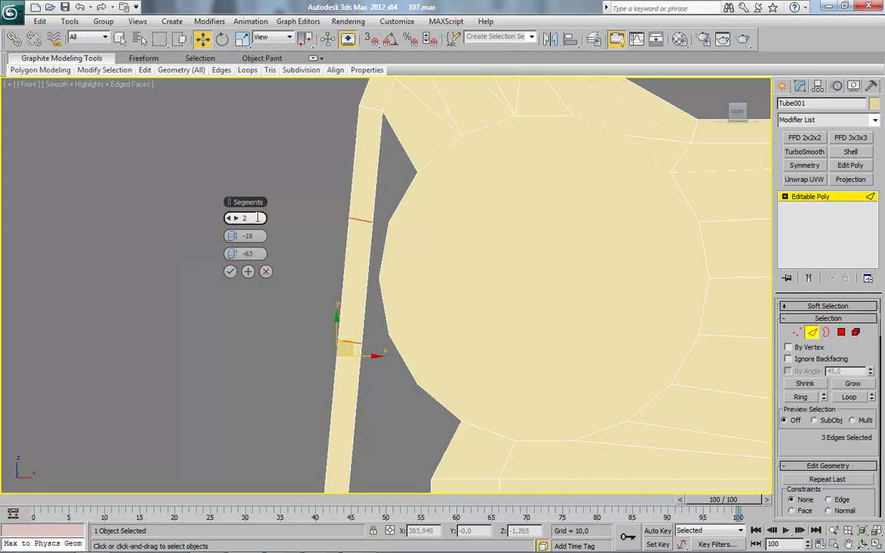
{"action": "left_click_drag", "start_coordinate": [232, 254], "coordinate": [172, 254]}
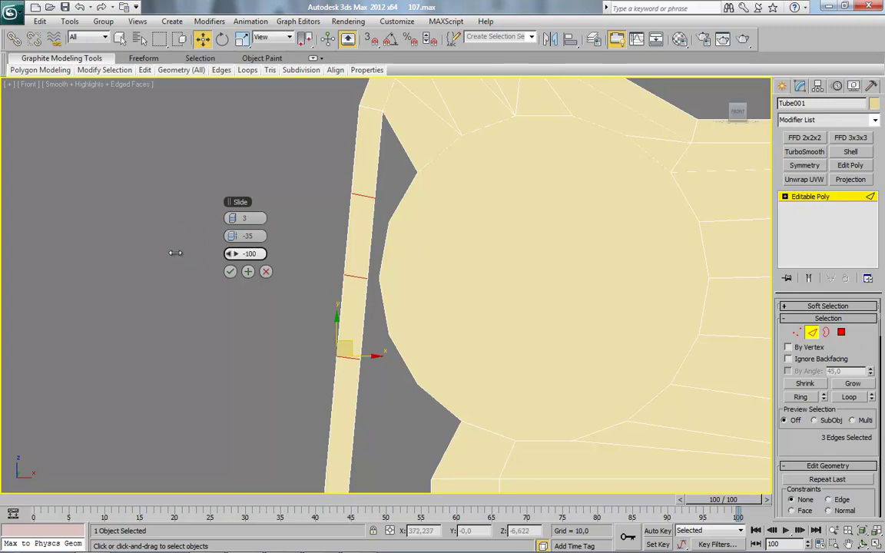
{"action": "left_click", "coordinate": [230, 271]}
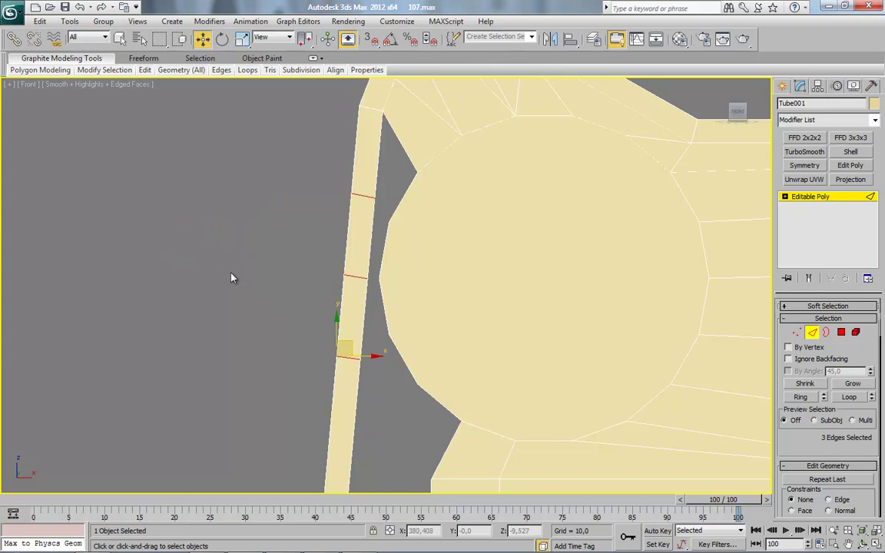
Step: With the Edge constraint on, slide the two vertices of the lowest new cross edge down along the vertical rim strip
{"action": "left_click", "coordinate": [797, 332]}
{"action": "middle_click_drag", "start_coordinate": [388, 420], "coordinate": [409, 353]}
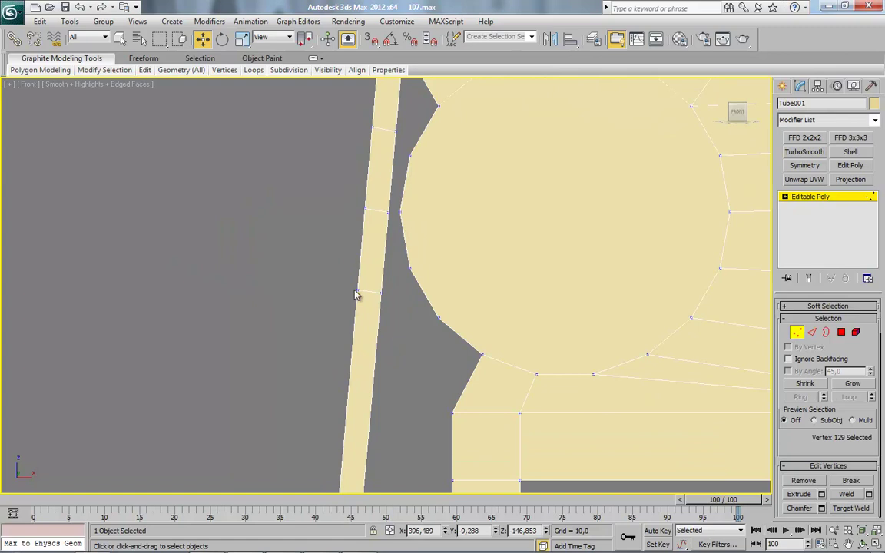
{"action": "left_click_drag", "start_coordinate": [333, 277], "coordinate": [389, 309]}
{"action": "left_click_drag", "start_coordinate": [782, 449], "coordinate": [782, 303]}
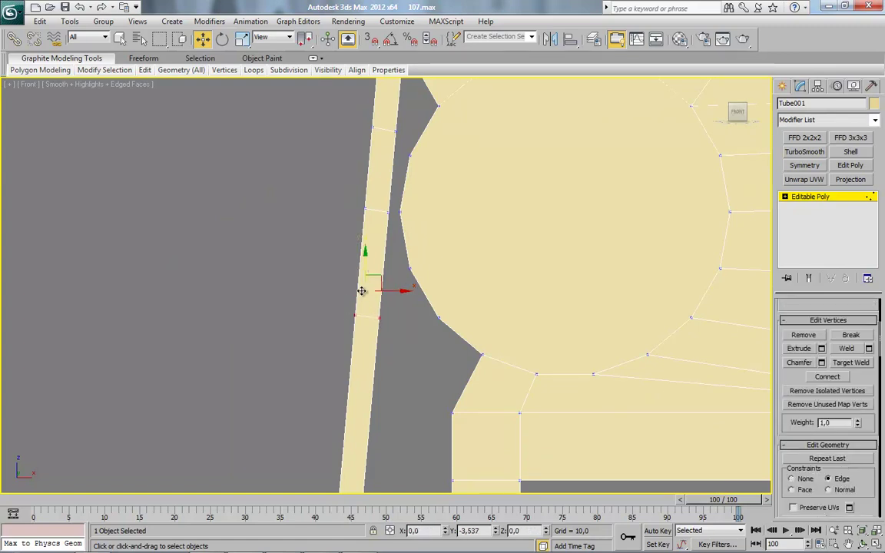
{"action": "left_click_drag", "start_coordinate": [360, 300], "coordinate": [359, 301]}
Step: With vertex snapping on, create two quads bridging the vertical rim strip to the disc's left side, from the rim's curve down to the disc's leftmost vertex
{"action": "left_click", "coordinate": [812, 197]}
{"action": "left_click", "coordinate": [841, 333]}
{"action": "middle_click_drag", "start_coordinate": [464, 206], "coordinate": [418, 296]}
{"action": "right_click", "coordinate": [384, 244]}
{"action": "left_click", "coordinate": [363, 257]}
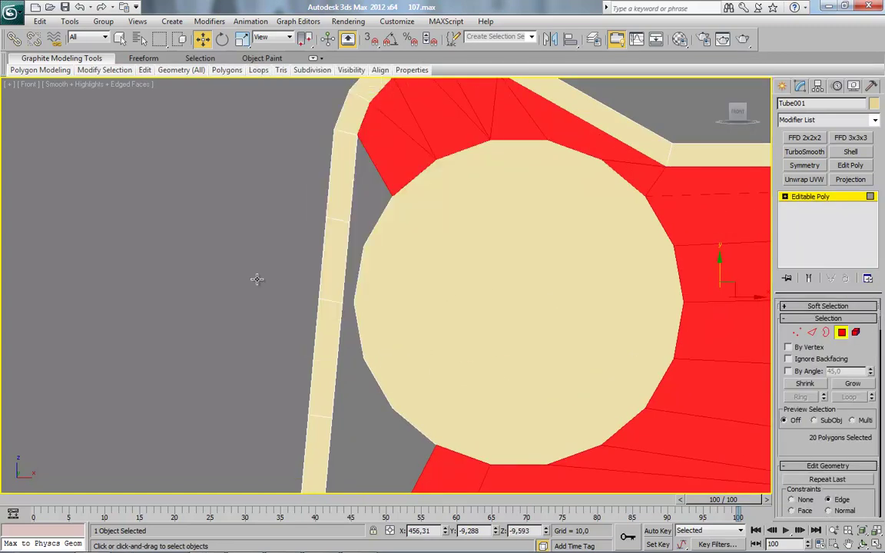
{"action": "left_click_drag", "start_coordinate": [794, 443], "coordinate": [794, 352]}
{"action": "left_click", "coordinate": [805, 451]}
{"action": "key", "text": "s"}
{"action": "left_click", "coordinate": [358, 136]}
{"action": "left_click", "coordinate": [393, 196]}
{"action": "left_click", "coordinate": [365, 246]}
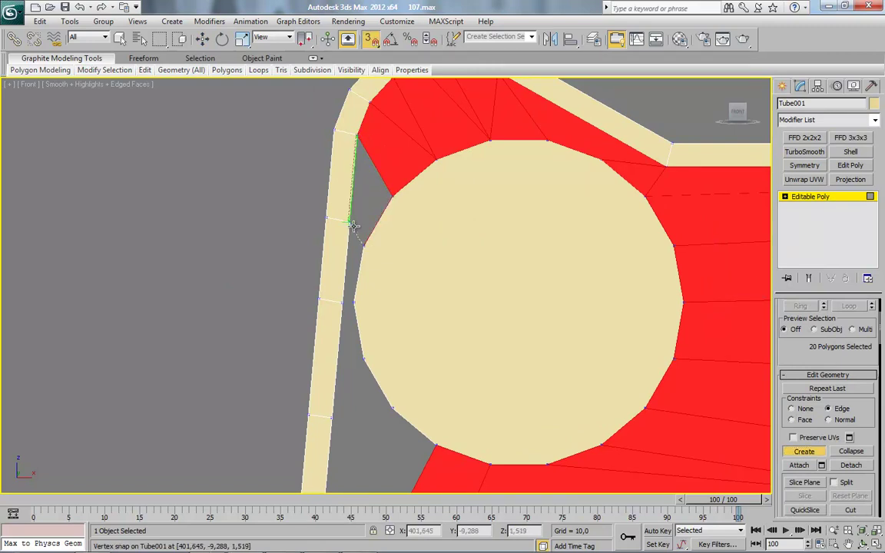
{"action": "double_click", "coordinate": [349, 221]}
{"action": "left_click", "coordinate": [350, 221]}
{"action": "left_click", "coordinate": [342, 302]}
{"action": "left_click", "coordinate": [354, 302]}
{"action": "double_click", "coordinate": [364, 246]}
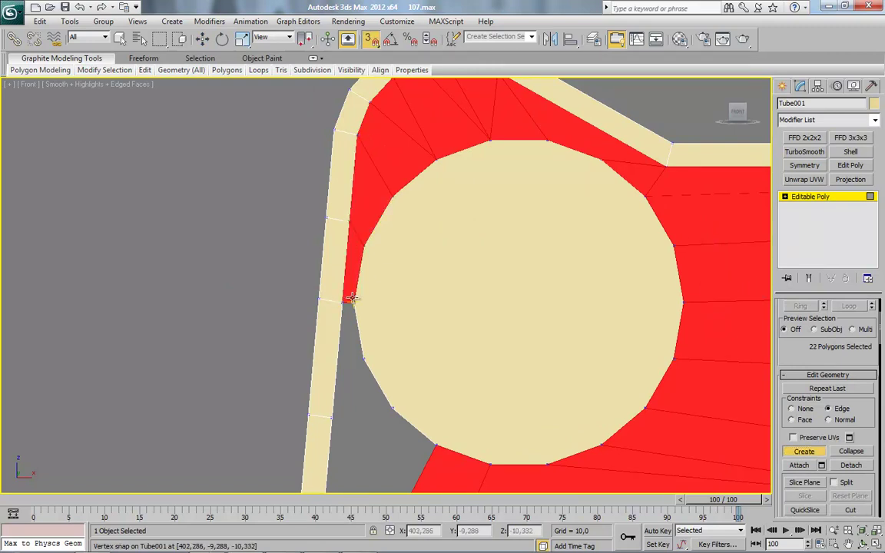
{"action": "left_click", "coordinate": [344, 303]}
{"action": "left_click", "coordinate": [332, 418]}
{"action": "double_click", "coordinate": [364, 358]}
{"action": "key", "text": "ctrl+z"}
Step: Create a quad and an adjoining triangle between the vertical rim strip and the disc's left side below its leftmost vertex
{"action": "left_click", "coordinate": [354, 302]}
{"action": "left_click", "coordinate": [342, 302]}
{"action": "left_click", "coordinate": [332, 418]}
{"action": "left_click", "coordinate": [364, 359]}
{"action": "left_click", "coordinate": [355, 302]}
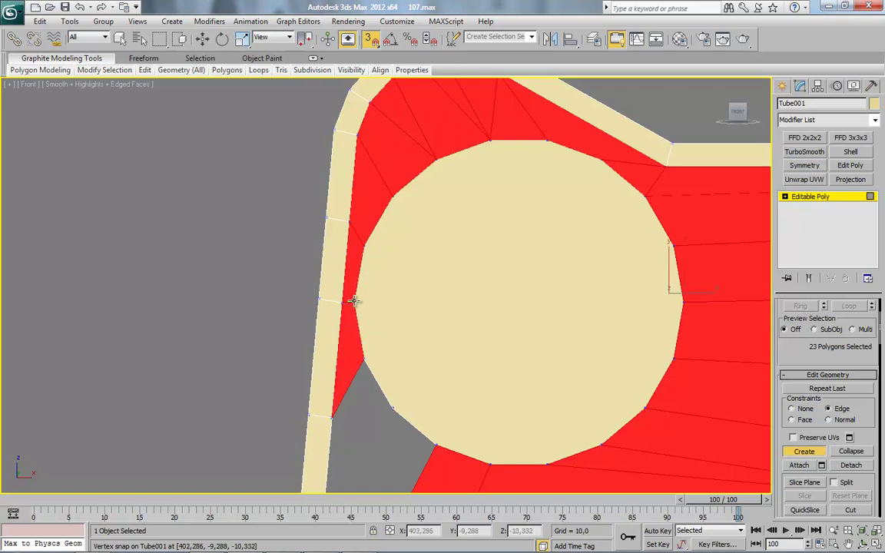
{"action": "left_click", "coordinate": [364, 364]}
{"action": "double_click", "coordinate": [331, 418]}
{"action": "middle_click_drag", "start_coordinate": [458, 421], "coordinate": [468, 220]}
{"action": "left_click", "coordinate": [326, 420]}
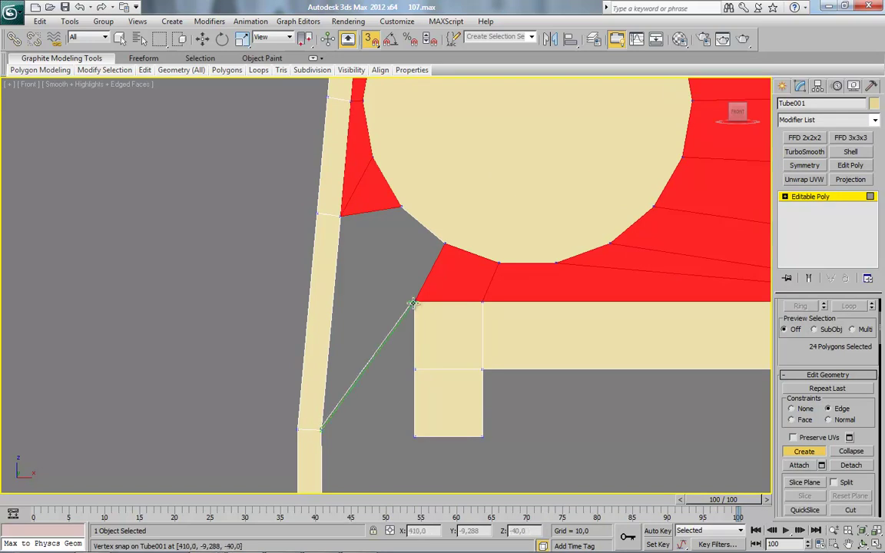
{"action": "right_click", "coordinate": [369, 312]}
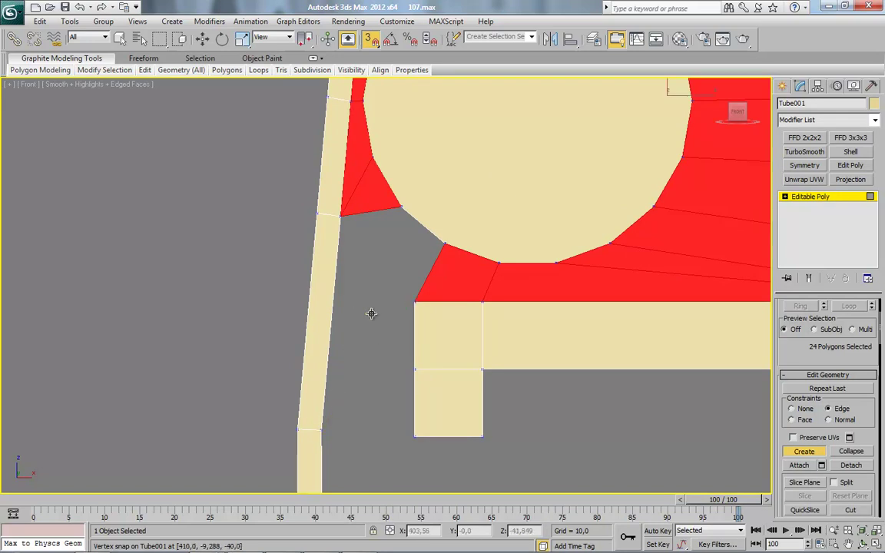
Step: Connect the long edges of the rim strip's section beside the bracket using 2 segments, pinch -10 and slide -12
{"action": "left_click_drag", "start_coordinate": [801, 356], "coordinate": [797, 436]}
{"action": "left_click", "coordinate": [806, 332]}
{"action": "left_click_drag", "start_coordinate": [198, 253], "coordinate": [367, 320]}
{"action": "right_click", "coordinate": [365, 265]}
{"action": "left_click", "coordinate": [304, 309]}
{"action": "right_click", "coordinate": [233, 253]}
{"action": "right_click", "coordinate": [234, 237]}
{"action": "right_click", "coordinate": [235, 221]}
{"action": "left_click_drag", "start_coordinate": [235, 253], "coordinate": [281, 255]}
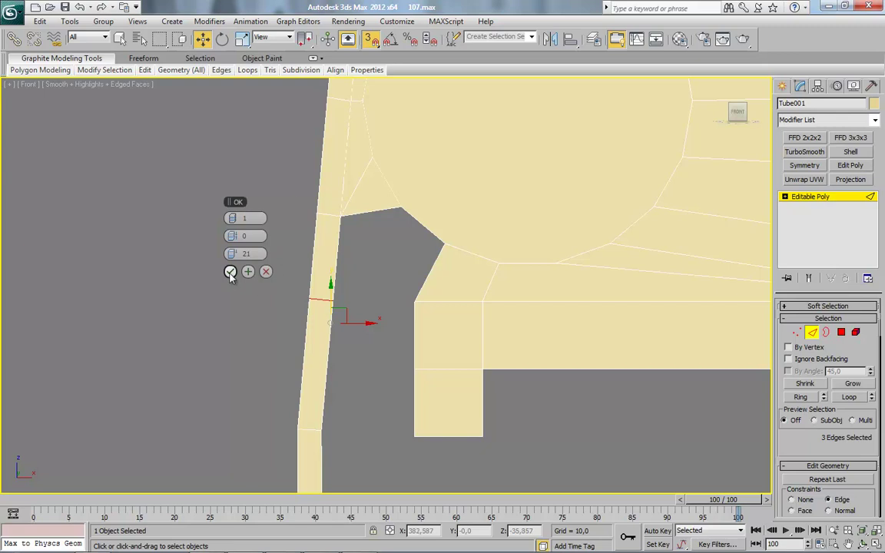
{"action": "left_click", "coordinate": [237, 219]}
{"action": "left_click_drag", "start_coordinate": [235, 238], "coordinate": [149, 250]}
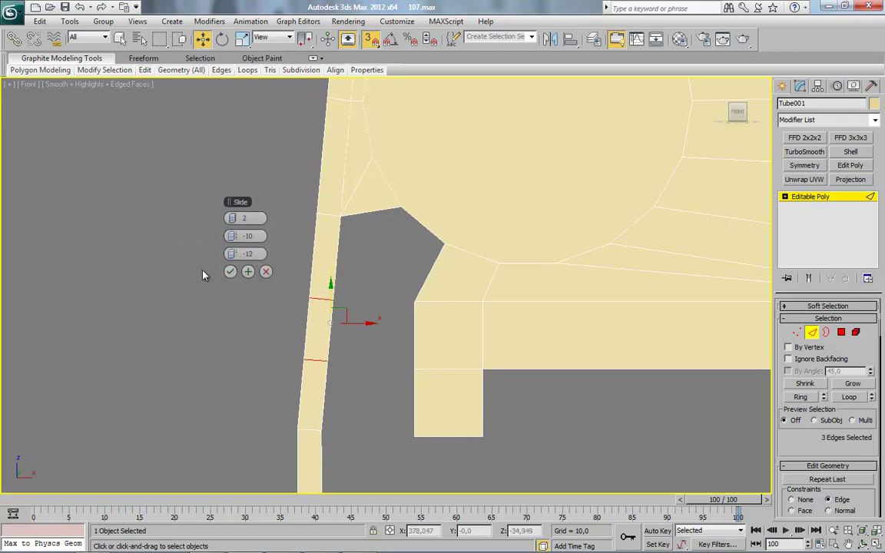
{"action": "left_click", "coordinate": [230, 272]}
Step: Create a quad linking the vertical rim strip, the disc's lower left edge and the bracket's upper left corner
{"action": "left_click", "coordinate": [829, 335]}
{"action": "left_click", "coordinate": [839, 336]}
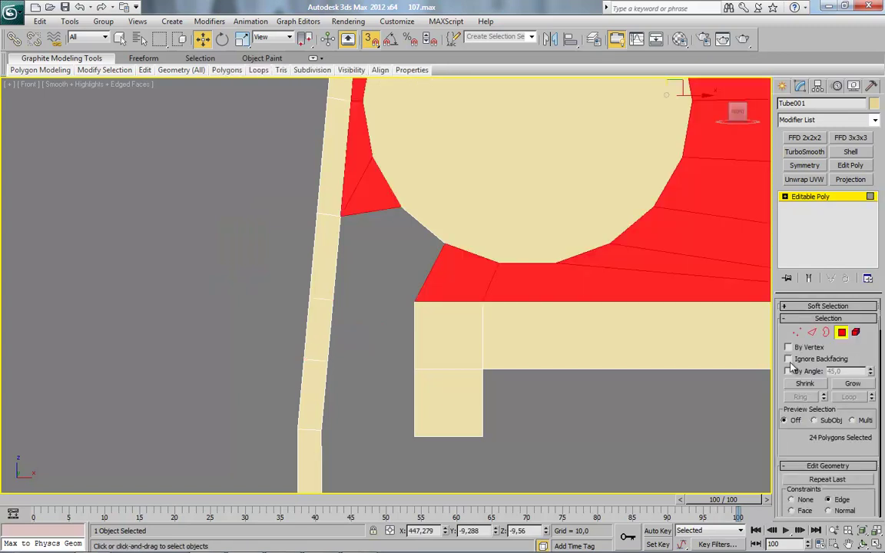
{"action": "left_click_drag", "start_coordinate": [784, 442], "coordinate": [797, 395]}
{"action": "left_click", "coordinate": [804, 500]}
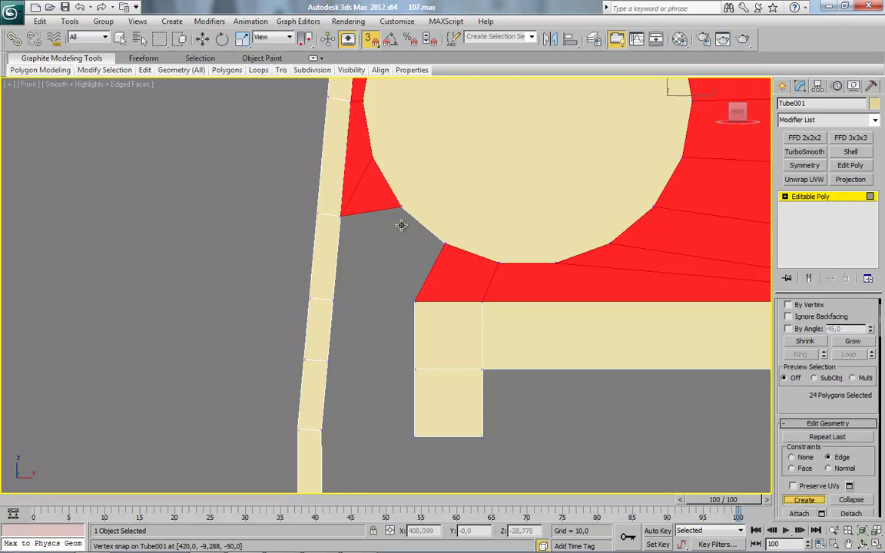
{"action": "left_click", "coordinate": [342, 216]}
{"action": "left_click", "coordinate": [403, 207]}
{"action": "left_click", "coordinate": [444, 244]}
{"action": "left_click", "coordinate": [415, 301]}
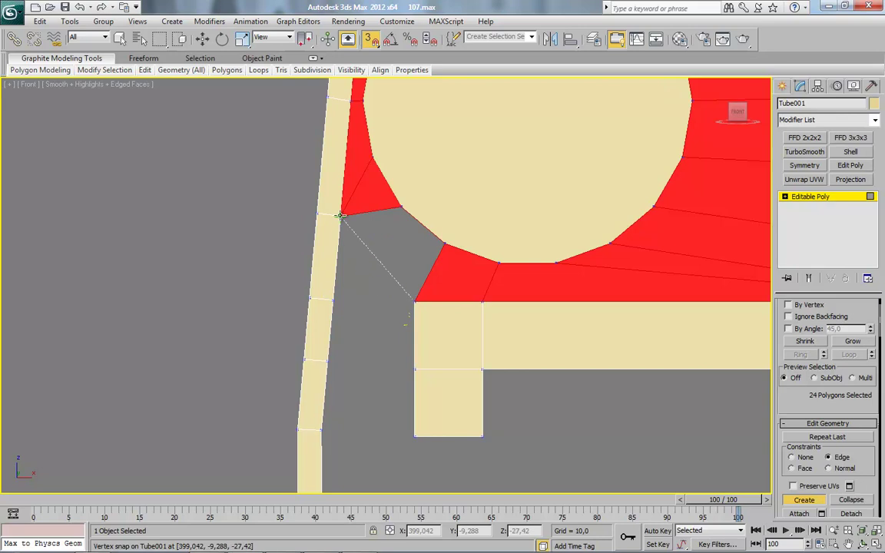
{"action": "left_click", "coordinate": [341, 215]}
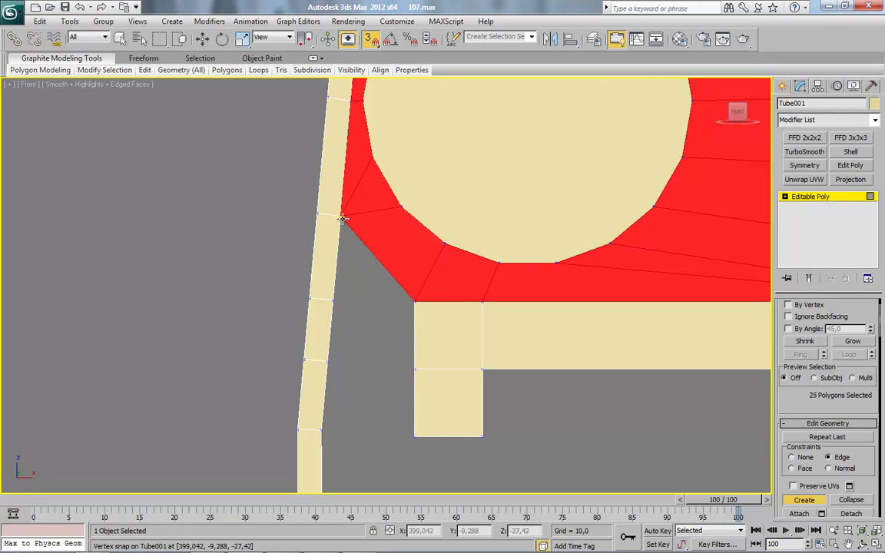
Step: Create a triangle and an adjoining quad between the vertical rim strip and the upper left side of the bracket
{"action": "left_click", "coordinate": [334, 298]}
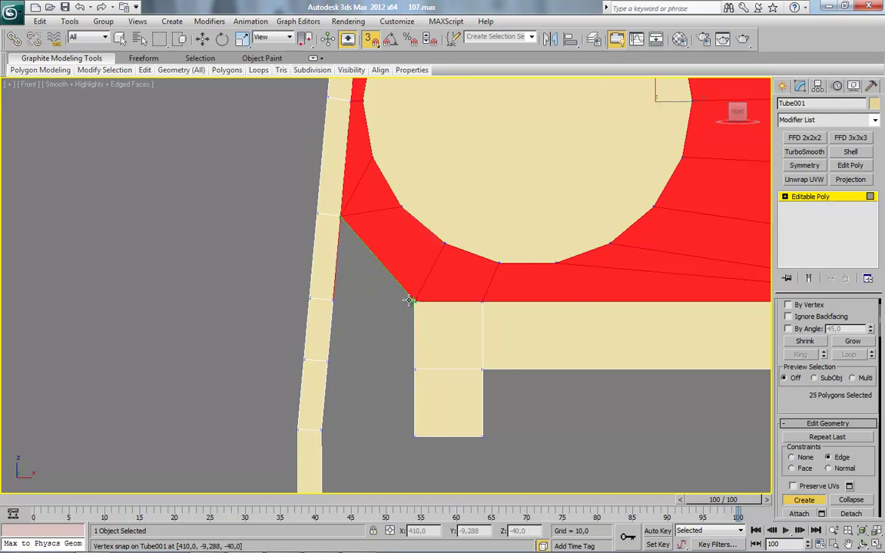
{"action": "double_click", "coordinate": [411, 301]}
{"action": "left_click", "coordinate": [334, 303]}
{"action": "left_click", "coordinate": [329, 359]}
{"action": "left_click", "coordinate": [412, 369]}
{"action": "left_click", "coordinate": [414, 305]}
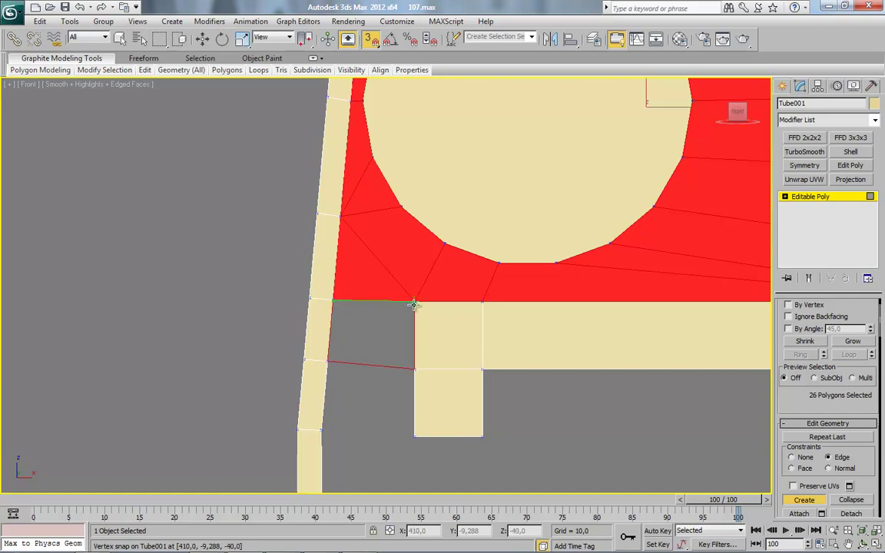
{"action": "left_click", "coordinate": [414, 303]}
Step: Create a quad between the vertical rim strip and the left side of the bracket's left leg
{"action": "middle_click_drag", "start_coordinate": [399, 390], "coordinate": [392, 231]}
{"action": "left_click", "coordinate": [322, 204]}
{"action": "left_click", "coordinate": [315, 269]}
{"action": "left_click", "coordinate": [408, 275]}
{"action": "double_click", "coordinate": [407, 215]}
Step: Create a long quad from the bracket's lower left corner and the vertical rim strip down to the lower ring's upper left edge
{"action": "middle_click_drag", "start_coordinate": [489, 352], "coordinate": [431, 287]}
{"action": "scroll", "coordinate": [429, 287], "scroll_direction": "down", "scroll_amount": 4}
{"action": "middle_click_drag", "start_coordinate": [455, 340], "coordinate": [438, 288]}
{"action": "scroll", "coordinate": [438, 287], "scroll_direction": "up", "scroll_amount": 1}
{"action": "middle_click_drag", "start_coordinate": [341, 228], "coordinate": [341, 234]}
{"action": "left_click", "coordinate": [318, 191]}
{"action": "left_click", "coordinate": [318, 402]}
{"action": "left_click", "coordinate": [330, 387]}
{"action": "double_click", "coordinate": [352, 193]}
Step: Create a triangle and a quad joining the bottom of the bracket's left leg to the lower ring's top edges
{"action": "left_click", "coordinate": [332, 386]}
{"action": "left_click", "coordinate": [357, 372]}
{"action": "left_click", "coordinate": [352, 194]}
{"action": "left_click", "coordinate": [375, 193]}
{"action": "left_click", "coordinate": [387, 367]}
{"action": "double_click", "coordinate": [358, 371]}
Step: Create a quad filling the space between the bracket's two legs under its horizontal bar
{"action": "left_click", "coordinate": [375, 169]}
{"action": "left_click", "coordinate": [375, 193]}
{"action": "left_click", "coordinate": [555, 193]}
{"action": "double_click", "coordinate": [555, 171]}
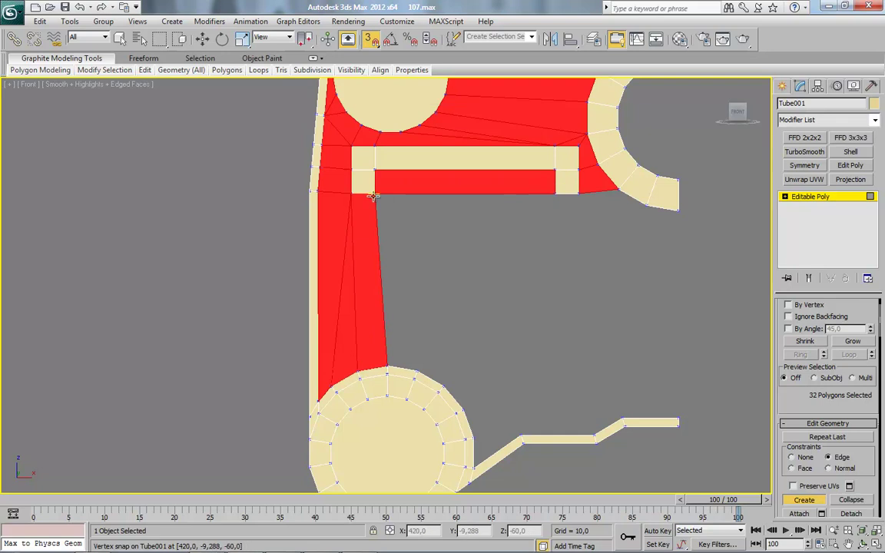
Step: Create a quad from the inner bottom corners of the bracket's two legs down to the lower ring's edge just right of its top
{"action": "left_click", "coordinate": [374, 195]}
{"action": "left_click", "coordinate": [387, 366]}
{"action": "left_click", "coordinate": [418, 371]}
{"action": "double_click", "coordinate": [552, 199]}
Step: Create a quad linking the bottom edge of the bracket's right leg to the next edge on the lower ring's upper right
{"action": "left_click", "coordinate": [418, 370]}
{"action": "left_click", "coordinate": [554, 193]}
{"action": "left_click", "coordinate": [579, 193]}
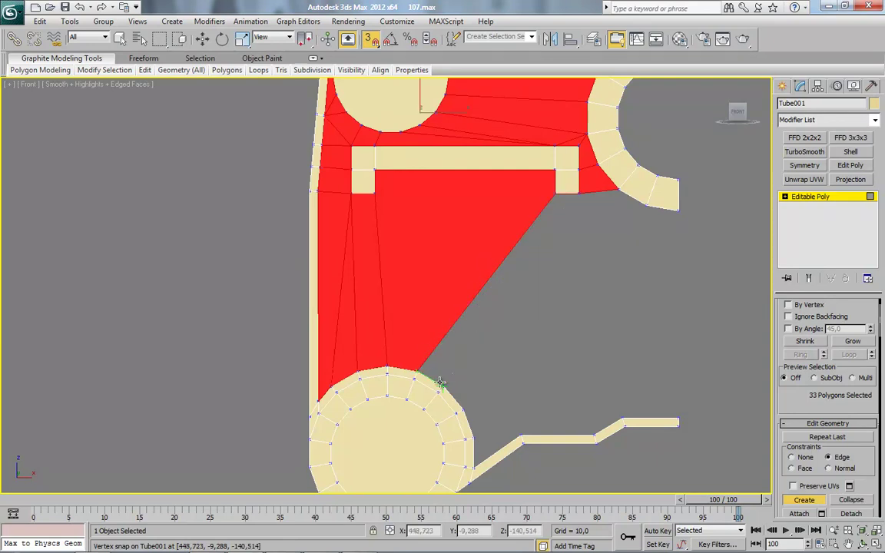
Step: Create polygons filling the gap from the upper right of the lower ring to the bracket's right foot and arch
{"action": "double_click", "coordinate": [446, 384]}
{"action": "left_click", "coordinate": [464, 408]}
{"action": "left_click", "coordinate": [618, 190]}
{"action": "double_click", "coordinate": [579, 195]}
{"action": "mouse_move", "coordinate": [574, 402]}
{"action": "middle_mouse_down"}
{"action": "mouse_move", "coordinate": [526, 374]}
{"action": "mouse_move", "coordinate": [421, 252]}
{"action": "middle_mouse_up"}
{"action": "scroll", "coordinate": [421, 252], "scroll_direction": "up", "scroll_amount": 3}
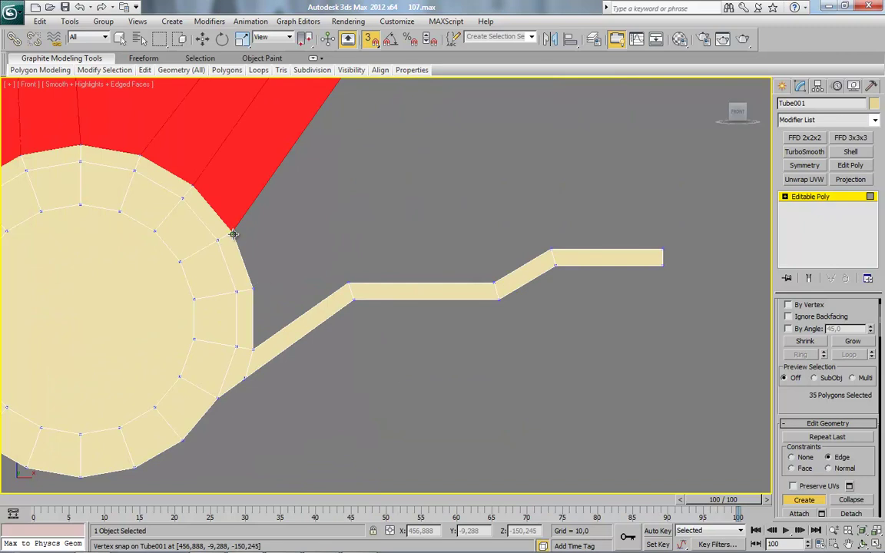
{"action": "right_click", "coordinate": [297, 241]}
{"action": "right_click", "coordinate": [278, 231]}
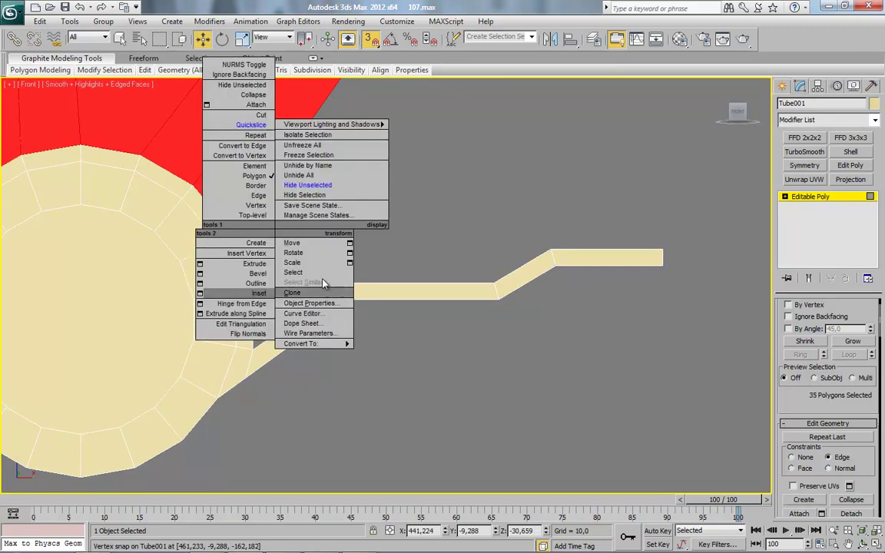
Step: Create a triangular polygon between the lower ring and the sloping section of the bottom strip
{"action": "left_click", "coordinate": [802, 501]}
{"action": "left_click", "coordinate": [254, 291]}
{"action": "left_click", "coordinate": [255, 294]}
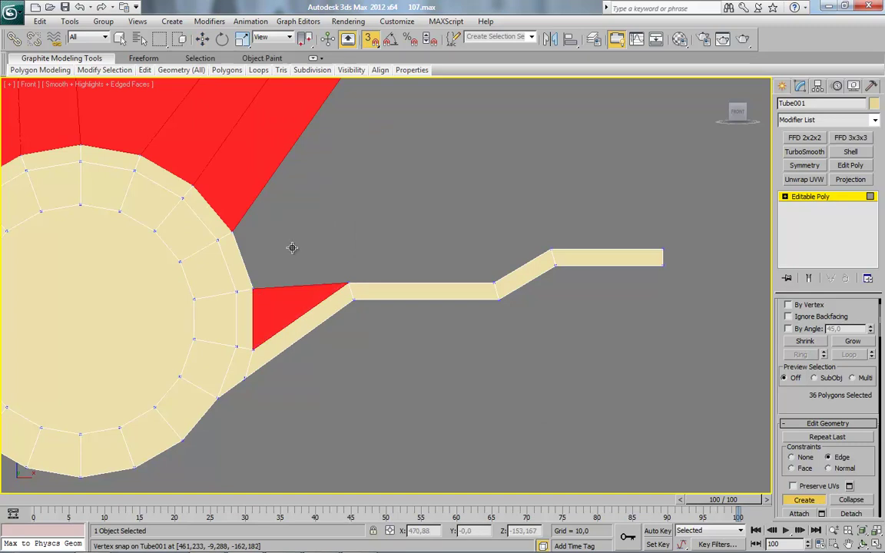
Step: Create polygons joining the right end and upper bend of the bottom strip to the arch's lower end
{"action": "scroll", "coordinate": [292, 247], "scroll_direction": "down", "scroll_amount": 4}
{"action": "left_click", "coordinate": [490, 139]}
{"action": "left_click", "coordinate": [466, 343]}
{"action": "left_click", "coordinate": [516, 326]}
{"action": "double_click", "coordinate": [517, 145]}
{"action": "left_click", "coordinate": [463, 121]}
{"action": "left_click", "coordinate": [435, 360]}
{"action": "double_click", "coordinate": [465, 345]}
Step: Create the remaining polygons between the bottom strip's flat section, the lower ring and the arch, then clear the polygon selection
{"action": "left_click", "coordinate": [362, 358]}
{"action": "left_click", "coordinate": [460, 121]}
{"action": "left_click", "coordinate": [435, 361]}
{"action": "left_click", "coordinate": [373, 358]}
{"action": "left_click", "coordinate": [363, 362]}
{"action": "left_click", "coordinate": [458, 118]}
{"action": "left_click", "coordinate": [304, 335]}
{"action": "double_click", "coordinate": [311, 368]}
{"action": "right_click", "coordinate": [431, 392]}
{"action": "scroll", "coordinate": [400, 324], "scroll_direction": "down", "scroll_amount": 3}
{"action": "middle_click_drag", "start_coordinate": [430, 336], "coordinate": [401, 332]}
{"action": "scroll", "coordinate": [401, 332], "scroll_direction": "up", "scroll_amount": 6}
{"action": "left_click", "coordinate": [554, 348]}
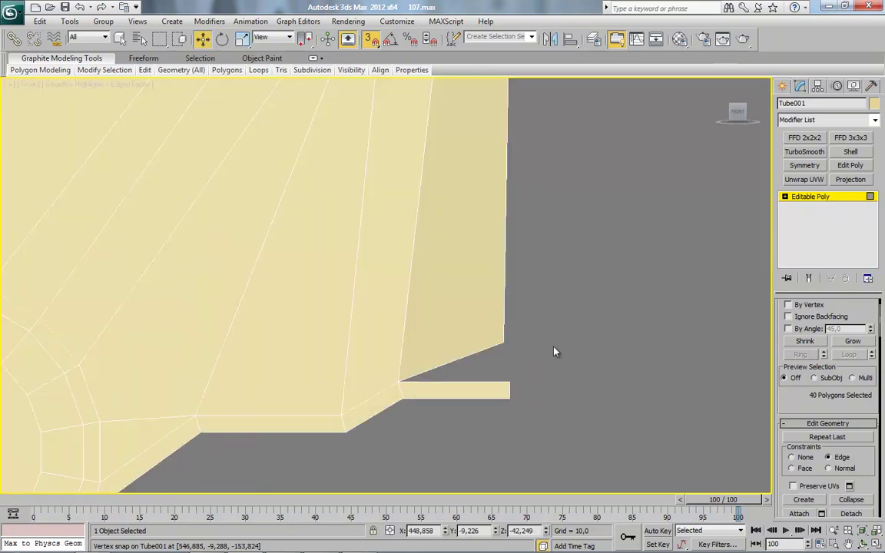
Step: Target-weld the loose lower corner vertex of the new panel to the end vertex of the bottom strip
{"action": "scroll", "coordinate": [559, 334], "scroll_direction": "down", "scroll_amount": 4}
{"action": "middle_click_drag", "start_coordinate": [559, 334], "coordinate": [471, 336], "text": "alt"}
{"action": "scroll", "coordinate": [471, 335], "scroll_direction": "up", "scroll_amount": 4}
{"action": "right_click", "coordinate": [486, 301]}
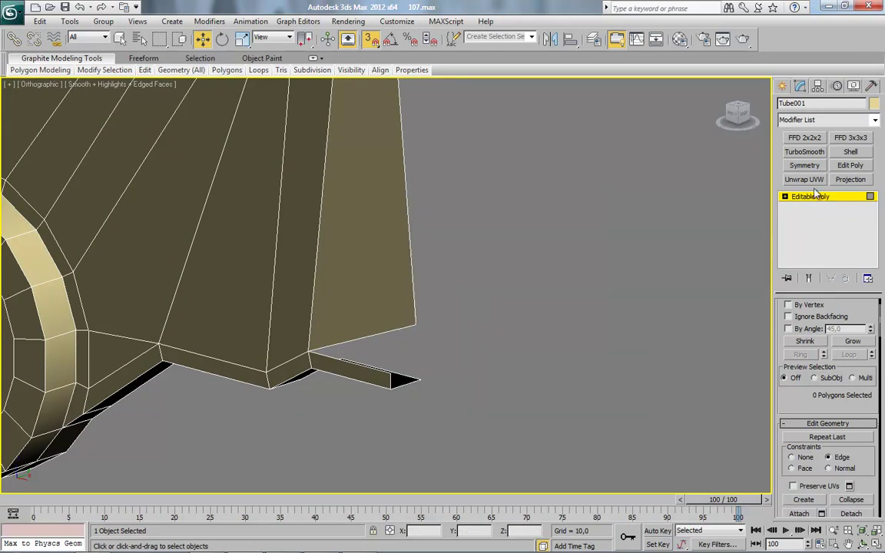
{"action": "left_click", "coordinate": [819, 195]}
{"action": "left_click", "coordinate": [798, 332]}
{"action": "right_click", "coordinate": [483, 314]}
{"action": "left_click", "coordinate": [451, 400]}
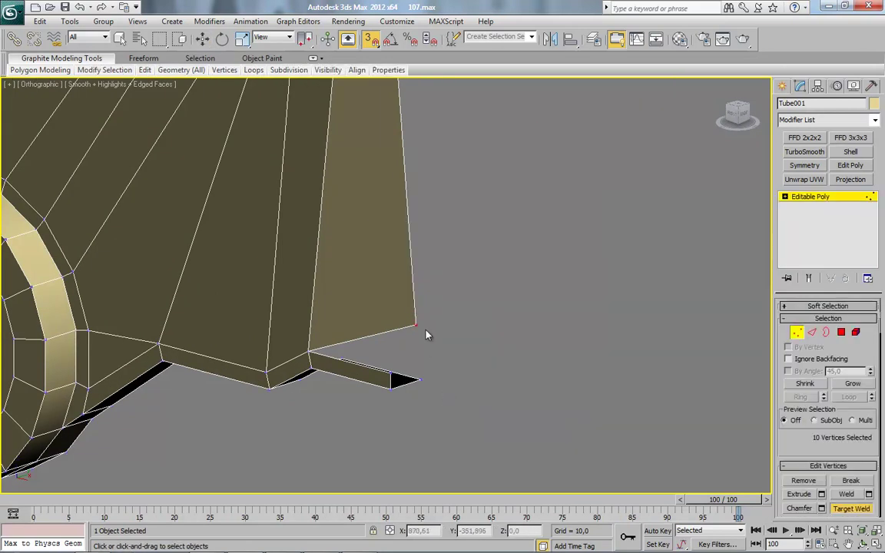
{"action": "left_click", "coordinate": [392, 372]}
Step: Inset the large circular polygon near the part's upper left corner by about 1.64
{"action": "scroll", "coordinate": [310, 246], "scroll_direction": "down", "scroll_amount": 4}
{"action": "mouse_move", "coordinate": [311, 246]}
{"action": "middle_mouse_down"}
{"action": "mouse_move", "coordinate": [325, 347]}
{"action": "mouse_move", "coordinate": [380, 325]}
{"action": "mouse_move", "coordinate": [405, 358]}
{"action": "mouse_move", "coordinate": [371, 335]}
{"action": "mouse_move", "coordinate": [336, 363]}
{"action": "middle_mouse_up"}
{"action": "middle_click_drag", "start_coordinate": [310, 214], "coordinate": [417, 399]}
{"action": "scroll", "coordinate": [422, 406], "scroll_direction": "up", "scroll_amount": 6}
{"action": "scroll", "coordinate": [425, 408], "scroll_direction": "down", "scroll_amount": 3}
{"action": "middle_click_drag", "start_coordinate": [404, 353], "coordinate": [394, 330]}
{"action": "scroll", "coordinate": [469, 382], "scroll_direction": "up", "scroll_amount": 3}
{"action": "middle_click_drag", "start_coordinate": [469, 382], "coordinate": [542, 388]}
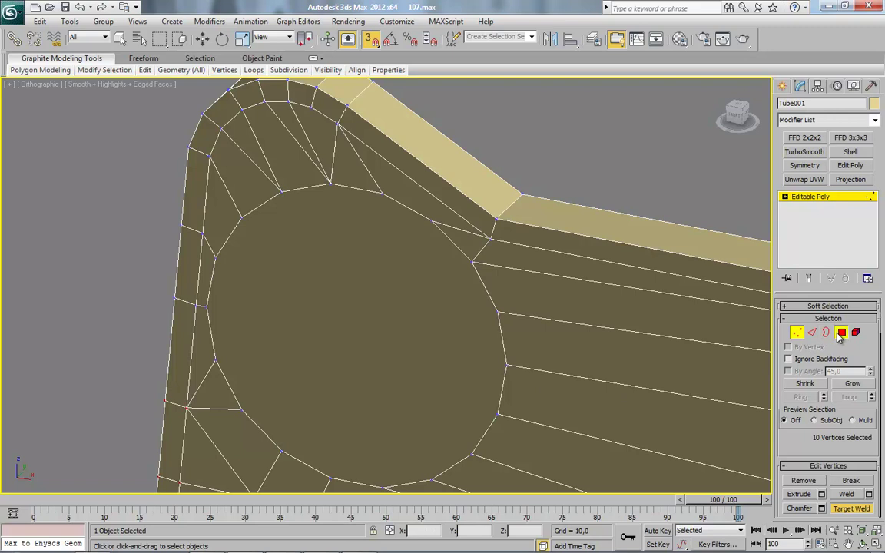
{"action": "left_click", "coordinate": [841, 335]}
{"action": "left_click", "coordinate": [395, 316]}
{"action": "middle_click_drag", "start_coordinate": [395, 317], "coordinate": [385, 308]}
{"action": "right_click", "coordinate": [417, 209]}
{"action": "left_click", "coordinate": [273, 312]}
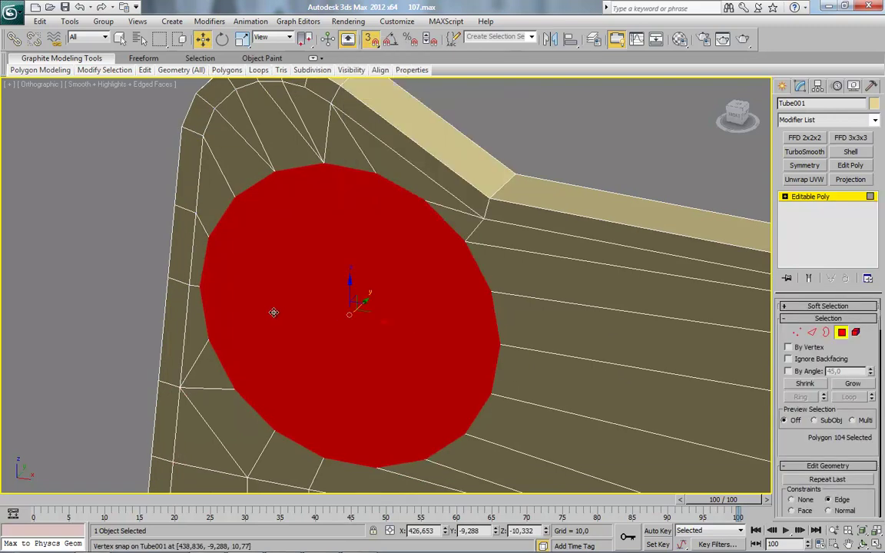
{"action": "key", "text": "z"}
{"action": "middle_click_drag", "start_coordinate": [468, 350], "coordinate": [464, 354]}
{"action": "right_click", "coordinate": [433, 212]}
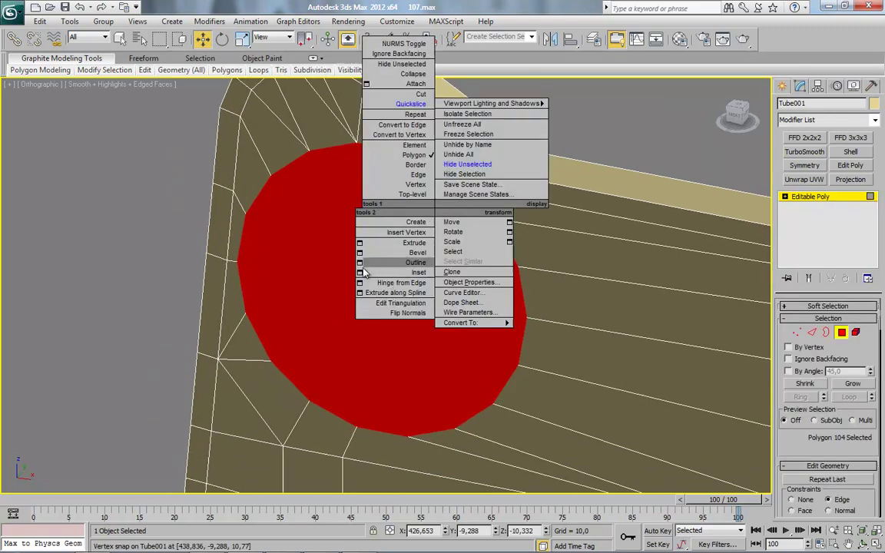
{"action": "left_click", "coordinate": [361, 272]}
{"action": "middle_click_drag", "start_coordinate": [397, 254], "coordinate": [393, 255]}
{"action": "scroll", "coordinate": [393, 255], "scroll_direction": "up", "scroll_amount": 2}
{"action": "left_click_drag", "start_coordinate": [230, 238], "coordinate": [213, 233]}
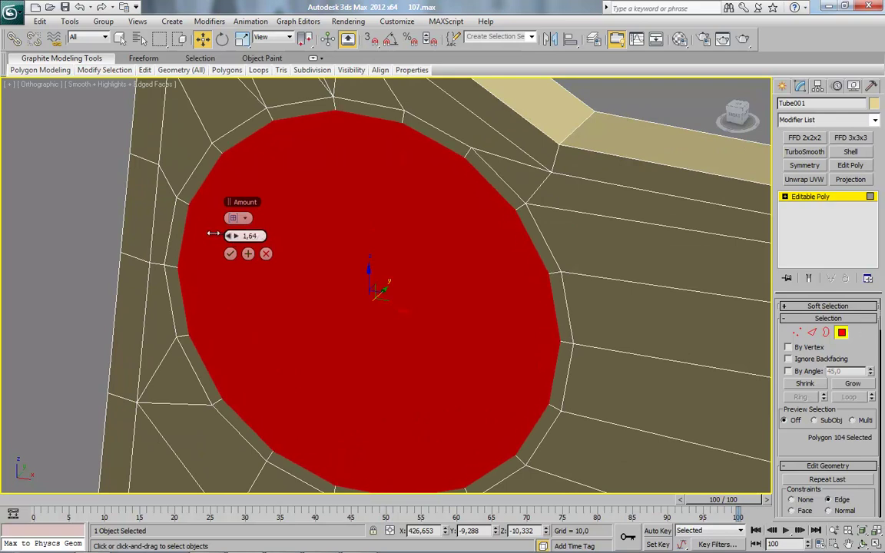
{"action": "left_click", "coordinate": [229, 255]}
Step: Bevel the inset circular polygon inward with a height of -7.376
{"action": "middle_click_drag", "start_coordinate": [310, 304], "coordinate": [401, 305], "text": "alt"}
{"action": "scroll", "coordinate": [403, 334], "scroll_direction": "down", "scroll_amount": 3}
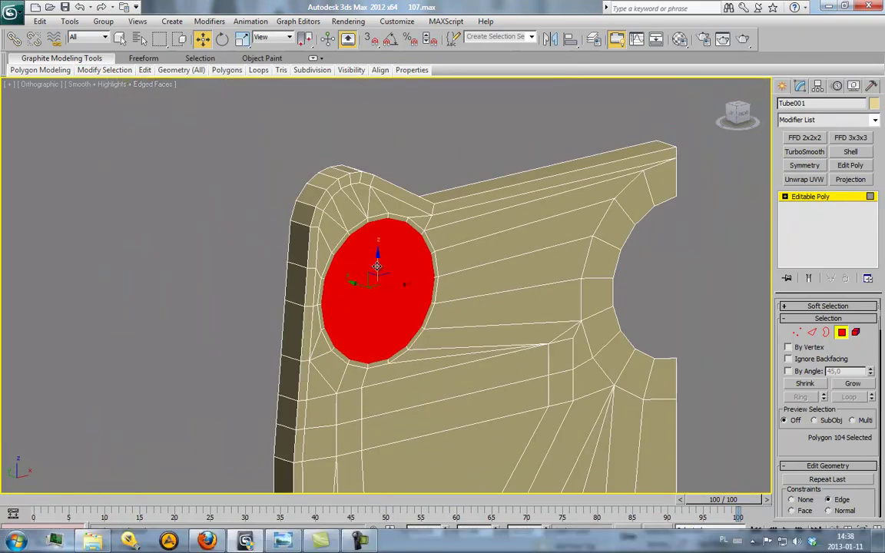
{"action": "scroll", "coordinate": [380, 284], "scroll_direction": "up", "scroll_amount": 2}
{"action": "right_click", "coordinate": [413, 230]}
{"action": "left_click", "coordinate": [337, 274]}
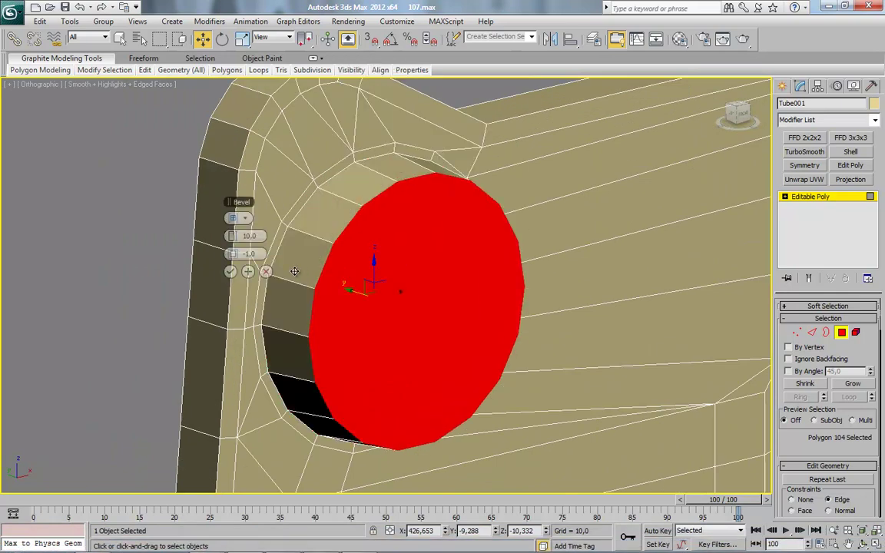
{"action": "scroll", "coordinate": [296, 269], "scroll_direction": "up", "scroll_amount": 2}
{"action": "left_click_drag", "start_coordinate": [233, 235], "coordinate": [74, 232]}
{"action": "left_click_drag", "start_coordinate": [76, 232], "coordinate": [64, 233]}
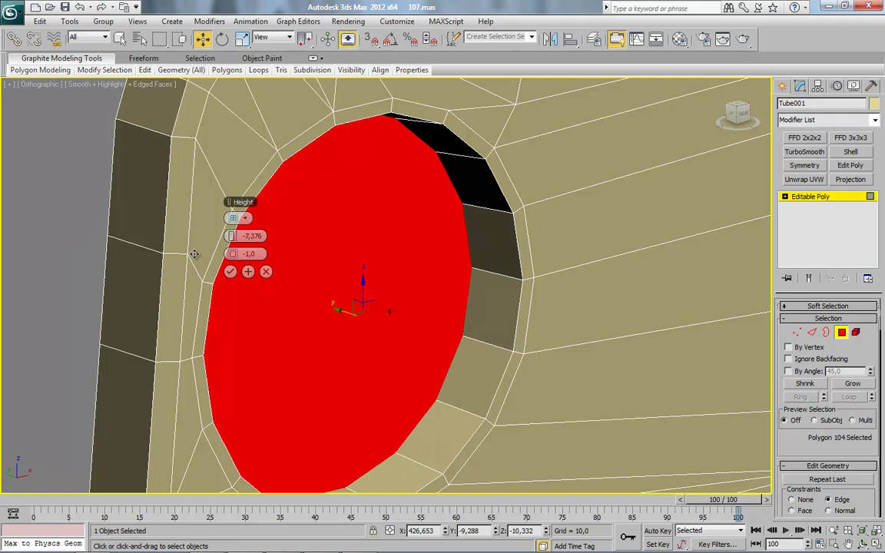
{"action": "middle_click_drag", "start_coordinate": [196, 253], "coordinate": [389, 307], "text": "alt"}
Step: Set the circular recess's bevel outline to -1.911 and accept the bevel
{"action": "left_click", "coordinate": [735, 114]}
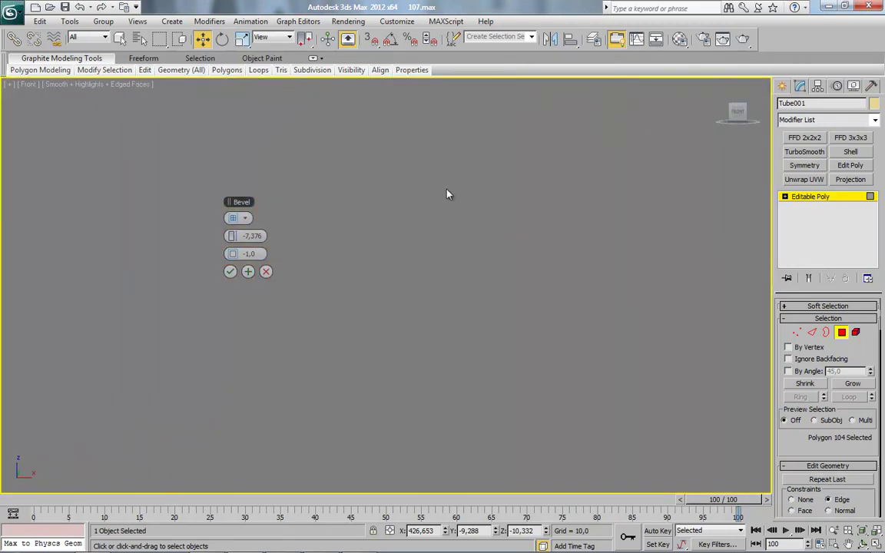
{"action": "key", "text": "z"}
{"action": "middle_click_drag", "start_coordinate": [394, 263], "coordinate": [392, 281]}
{"action": "left_click_drag", "start_coordinate": [234, 254], "coordinate": [227, 253]}
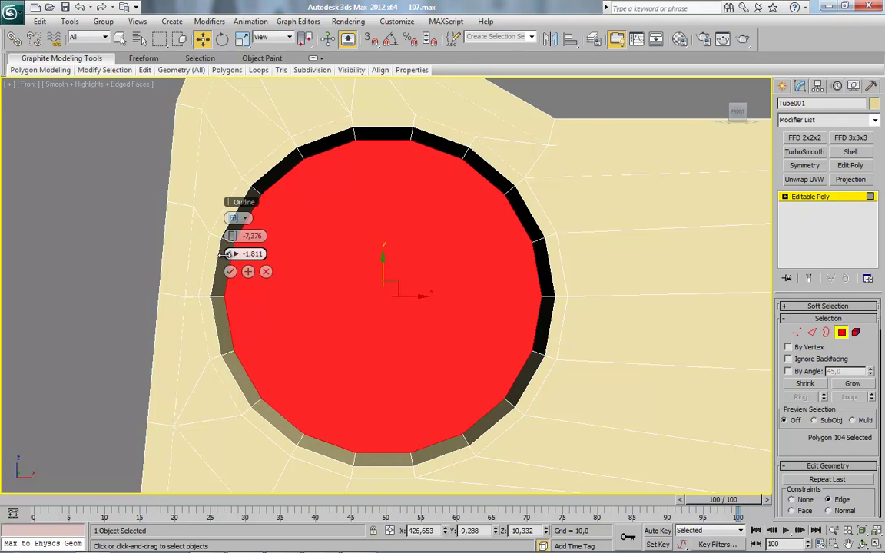
{"action": "left_click", "coordinate": [226, 255]}
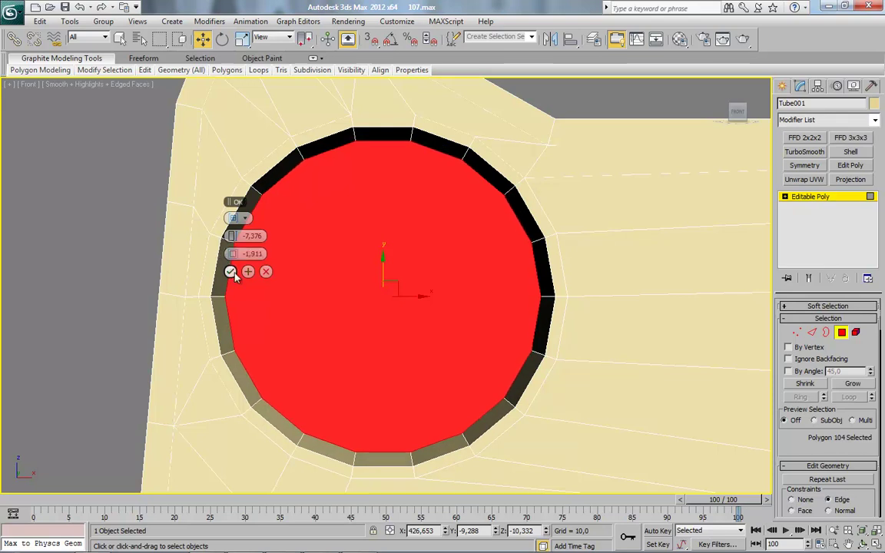
{"action": "left_click", "coordinate": [231, 273]}
Step: Move the recessed circular face slightly outward along Y to make the recess shallower
{"action": "middle_click_drag", "start_coordinate": [300, 228], "coordinate": [393, 296], "text": "alt"}
{"action": "scroll", "coordinate": [370, 268], "scroll_direction": "down", "scroll_amount": 4}
{"action": "left_click_drag", "start_coordinate": [299, 268], "coordinate": [316, 268]}
Step: Extrude the nine polygons of the semicircular arch band by 12.92
{"action": "middle_click_drag", "start_coordinate": [415, 287], "coordinate": [350, 306], "text": "alt"}
{"action": "middle_click_drag", "start_coordinate": [636, 363], "coordinate": [510, 373]}
{"action": "scroll", "coordinate": [516, 385], "scroll_direction": "up", "scroll_amount": 3}
{"action": "left_click", "coordinate": [459, 165]}
{"action": "left_click", "coordinate": [492, 148], "text": "ctrl"}
{"action": "left_click", "coordinate": [430, 194], "text": "ctrl"}
{"action": "left_click_drag", "start_coordinate": [415, 230], "coordinate": [412, 235], "text": "ctrl"}
{"action": "left_click", "coordinate": [411, 299], "text": "ctrl"}
{"action": "key", "text": "ctrl+z"}
{"action": "key", "text": "ctrl+z"}
{"action": "left_click", "coordinate": [412, 283], "text": "ctrl"}
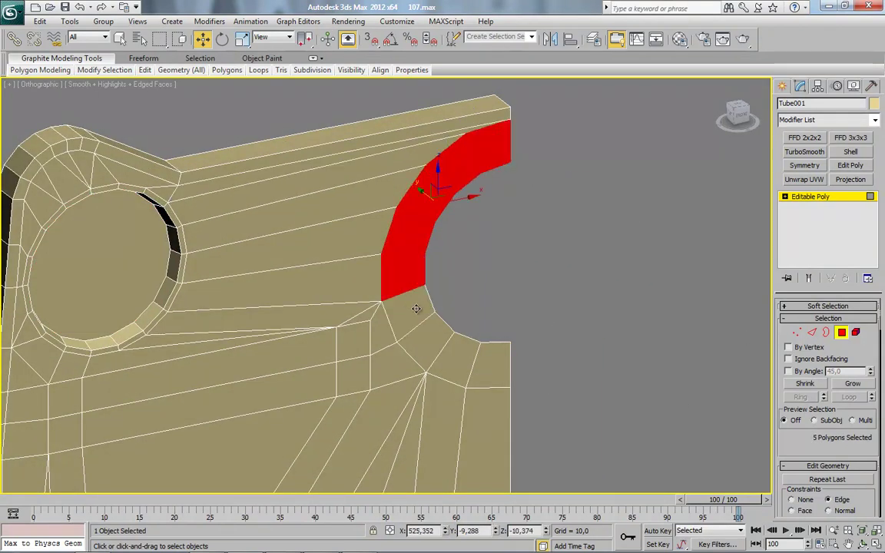
{"action": "left_click", "coordinate": [416, 310], "text": "ctrl"}
{"action": "left_click", "coordinate": [433, 333], "text": "ctrl"}
{"action": "left_click", "coordinate": [458, 352], "text": "ctrl"}
{"action": "left_click", "coordinate": [481, 356], "text": "ctrl"}
{"action": "scroll", "coordinate": [460, 282], "scroll_direction": "up", "scroll_amount": 3}
{"action": "right_click", "coordinate": [483, 206]}
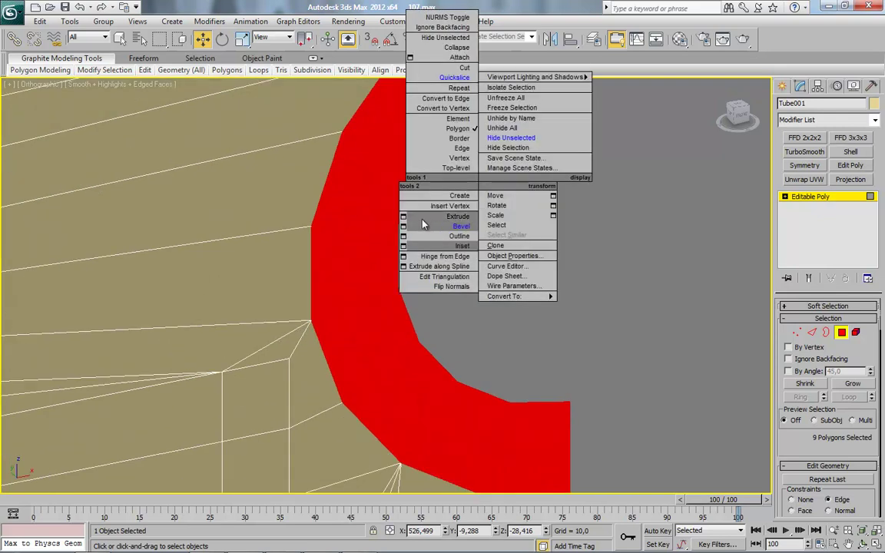
{"action": "left_click", "coordinate": [406, 216]}
{"action": "scroll", "coordinate": [344, 236], "scroll_direction": "down", "scroll_amount": 3}
{"action": "middle_click_drag", "start_coordinate": [344, 237], "coordinate": [377, 228], "text": "alt"}
{"action": "left_click_drag", "start_coordinate": [232, 235], "coordinate": [241, 238]}
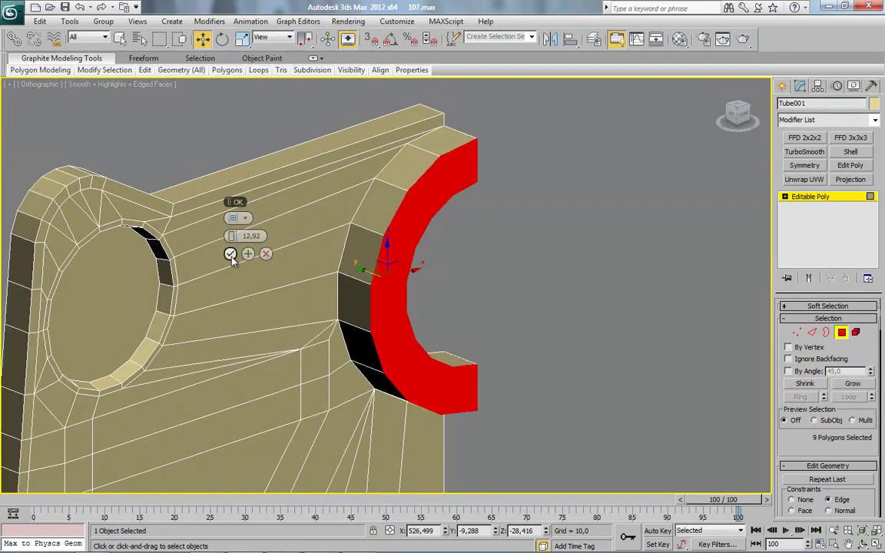
{"action": "left_click", "coordinate": [231, 254]}
Step: Delete the two end-cap polygons of the extruded arch at the part's open side
{"action": "middle_click_drag", "start_coordinate": [530, 296], "coordinate": [415, 287], "text": "alt"}
{"action": "left_click", "coordinate": [481, 196]}
{"action": "left_click", "coordinate": [493, 416], "text": "ctrl"}
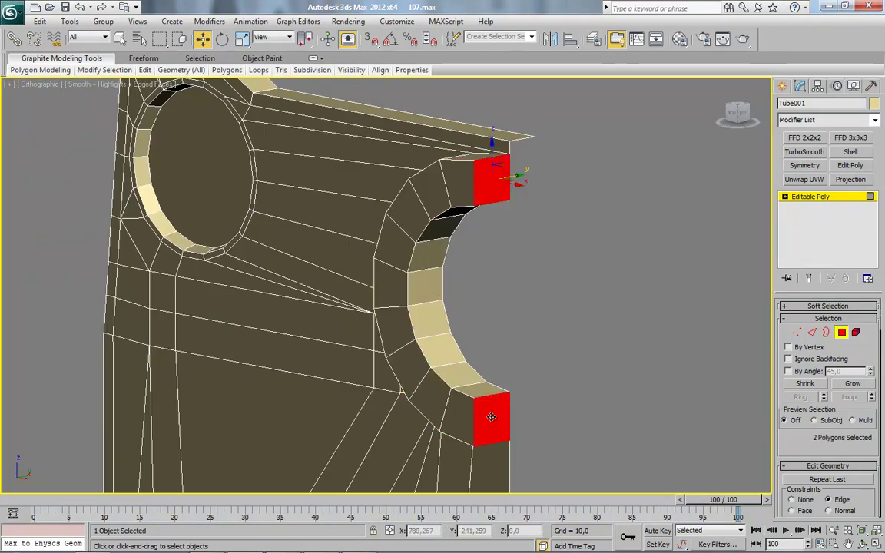
{"action": "key", "text": "Delete"}
Step: Cut a line of edges into the flat face, running just outside the extruded arch up to the open side
{"action": "middle_click_drag", "start_coordinate": [403, 329], "coordinate": [481, 337], "text": "alt"}
{"action": "middle_click_drag", "start_coordinate": [385, 357], "coordinate": [441, 290], "text": "alt"}
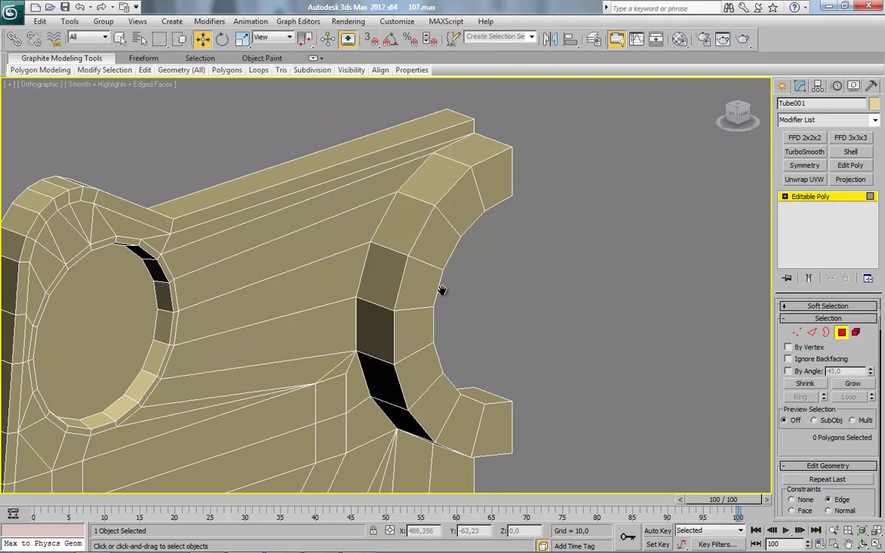
{"action": "mouse_move", "coordinate": [442, 290]}
{"action": "middle_mouse_down", "text": "alt"}
{"action": "mouse_move", "coordinate": [446, 328]}
{"action": "mouse_move", "coordinate": [449, 302]}
{"action": "middle_mouse_up", "text": "alt"}
{"action": "right_click", "coordinate": [590, 338]}
{"action": "left_click", "coordinate": [572, 223]}
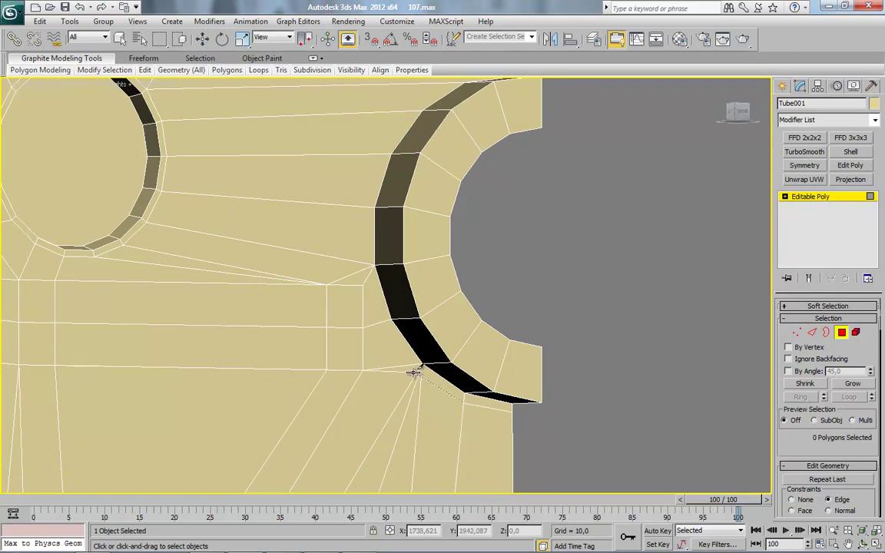
{"action": "left_click", "coordinate": [379, 322]}
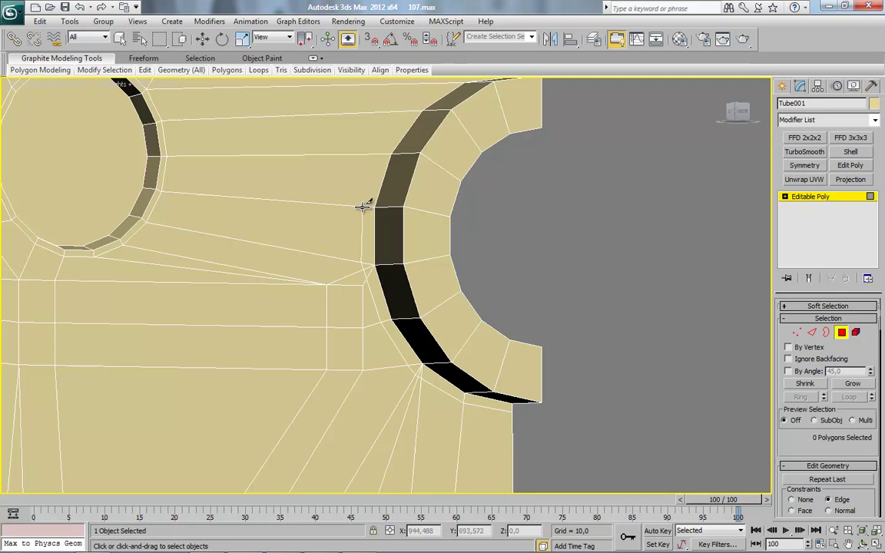
{"action": "left_click", "coordinate": [376, 153]}
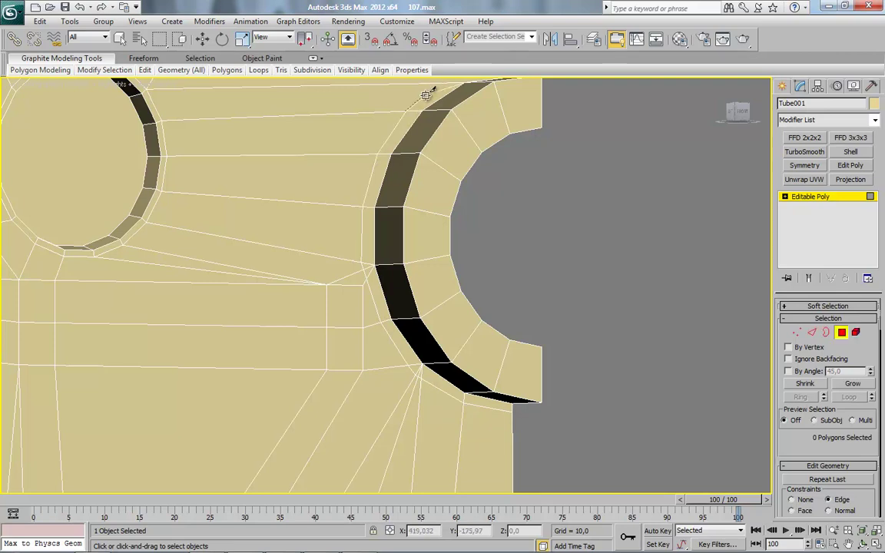
{"action": "key", "text": "i"}
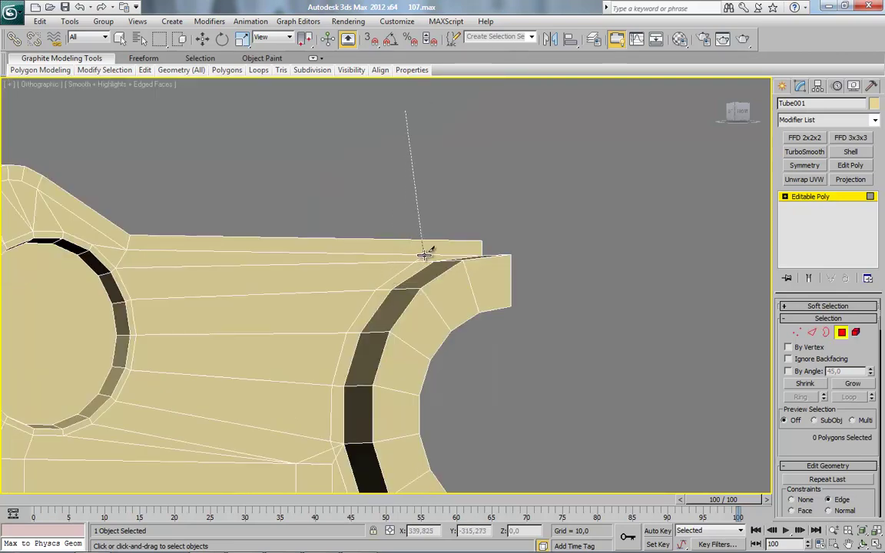
{"action": "left_click", "coordinate": [419, 261]}
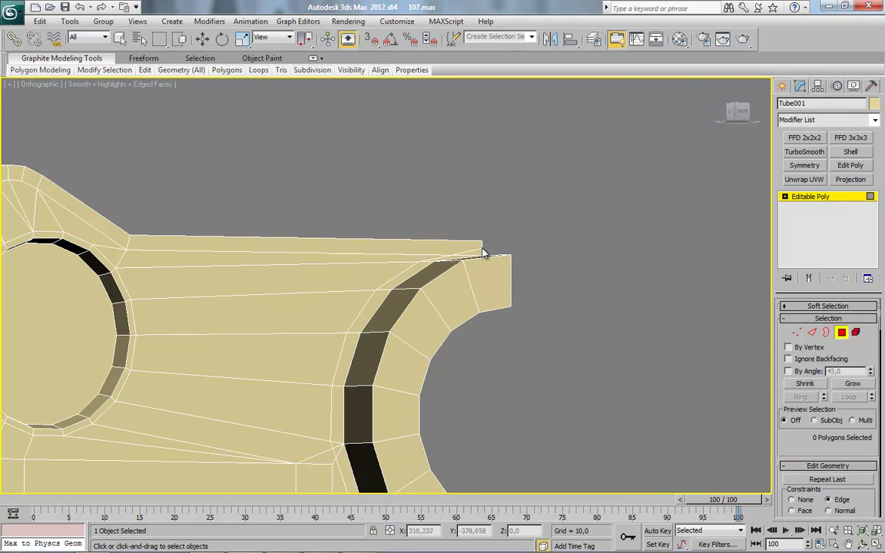
Step: Slide the stray cut vertex above the arch toward the open side and target-weld it to the border vertex
{"action": "scroll", "coordinate": [445, 252], "scroll_direction": "up", "scroll_amount": 4}
{"action": "left_click", "coordinate": [796, 332]}
{"action": "left_click", "coordinate": [464, 261]}
{"action": "middle_click_drag", "start_coordinate": [469, 265], "coordinate": [491, 307], "text": "alt"}
{"action": "left_click_drag", "start_coordinate": [471, 247], "coordinate": [518, 222]}
{"action": "right_click", "coordinate": [572, 209]}
{"action": "left_click", "coordinate": [554, 292]}
{"action": "left_click", "coordinate": [514, 249]}
{"action": "left_click", "coordinate": [532, 244]}
Step: Set the editing constraint to None and move the three upper cut vertices to follow the arch's outline evenly
{"action": "scroll", "coordinate": [794, 469], "scroll_direction": "down", "scroll_amount": 4}
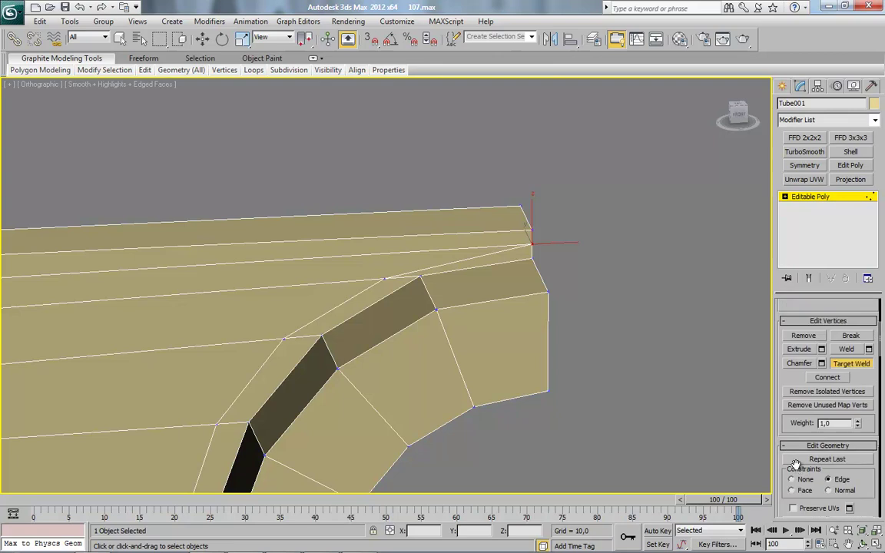
{"action": "left_click", "coordinate": [851, 364]}
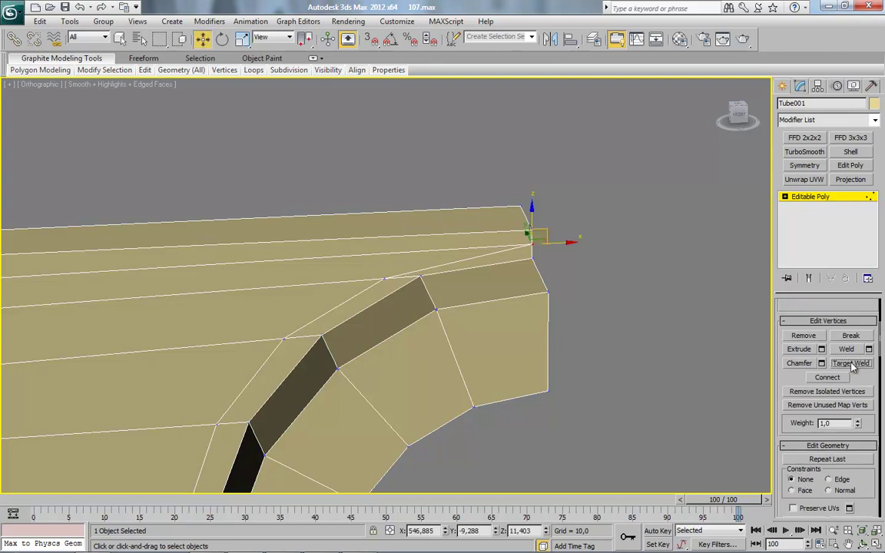
{"action": "left_click", "coordinate": [812, 199]}
{"action": "left_click", "coordinate": [799, 332]}
{"action": "left_click", "coordinate": [384, 280]}
{"action": "left_click_drag", "start_coordinate": [394, 267], "coordinate": [420, 252]}
{"action": "middle_click_drag", "start_coordinate": [360, 335], "coordinate": [389, 320]}
{"action": "scroll", "coordinate": [376, 319], "scroll_direction": "down", "scroll_amount": 3}
{"action": "left_click", "coordinate": [346, 301]}
{"action": "left_click_drag", "start_coordinate": [360, 294], "coordinate": [368, 283]}
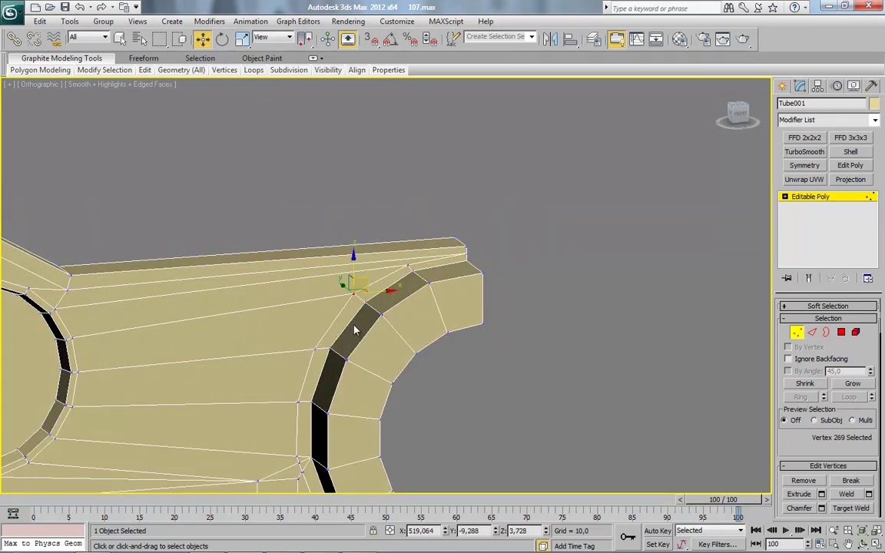
{"action": "middle_click_drag", "start_coordinate": [354, 353], "coordinate": [431, 269]}
{"action": "left_click_drag", "start_coordinate": [393, 265], "coordinate": [393, 260]}
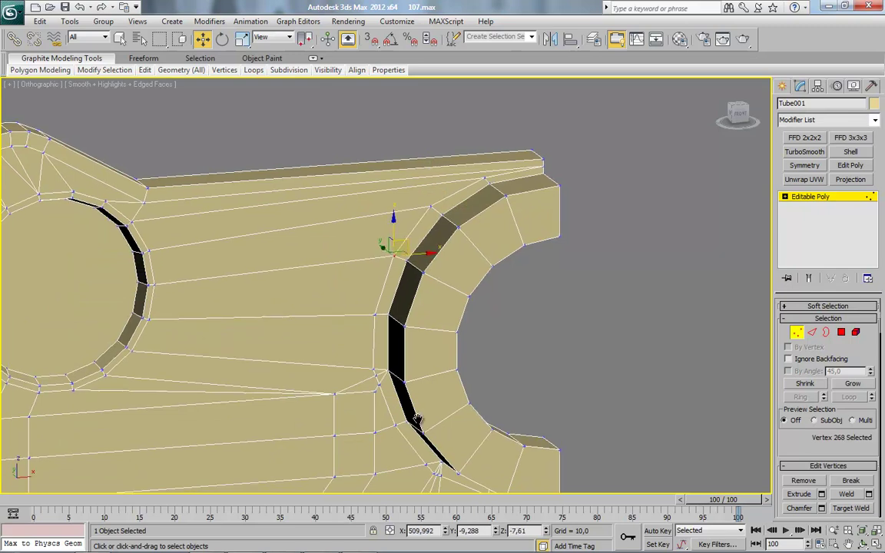
Step: Target-weld the clustered cut vertices beside the middle of the arch into one vertex
{"action": "scroll", "coordinate": [393, 258], "scroll_direction": "up", "scroll_amount": 5}
{"action": "right_click", "coordinate": [478, 287]}
{"action": "left_click", "coordinate": [450, 372]}
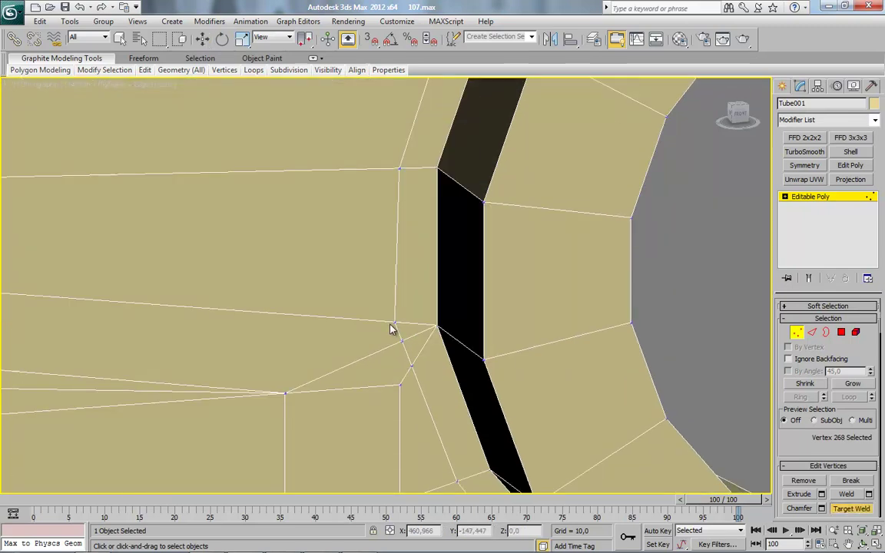
{"action": "left_click", "coordinate": [403, 343]}
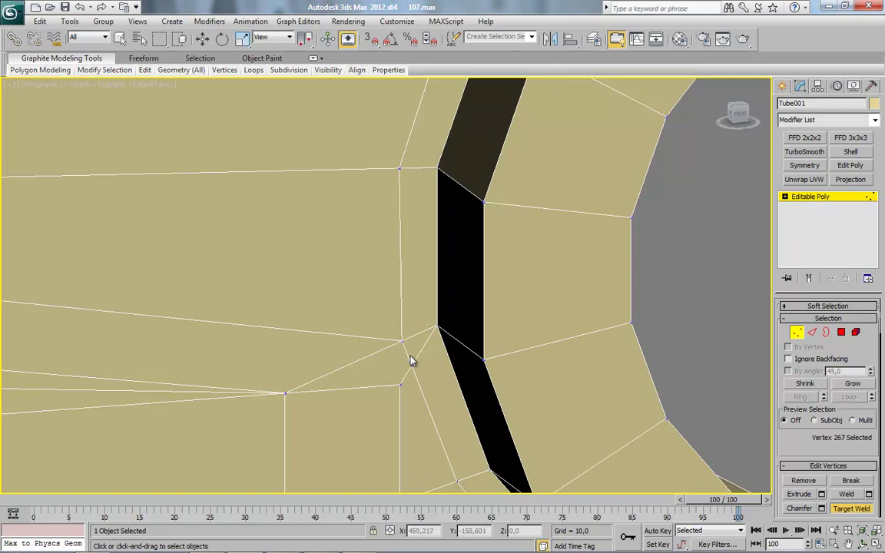
{"action": "left_click", "coordinate": [402, 342]}
Step: Target-weld the clustered cut vertices below the arch's lower left side and leave vertex editing
{"action": "middle_click_drag", "start_coordinate": [467, 390], "coordinate": [335, 135]}
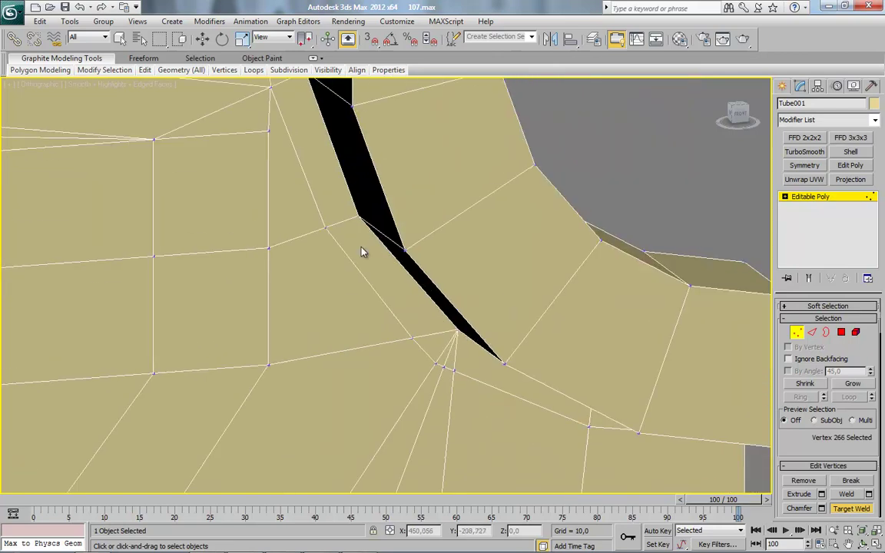
{"action": "left_click", "coordinate": [444, 370]}
{"action": "left_click", "coordinate": [435, 365]}
{"action": "middle_click_drag", "start_coordinate": [539, 386], "coordinate": [435, 361]}
{"action": "scroll", "coordinate": [381, 322], "scroll_direction": "down", "scroll_amount": 3}
{"action": "left_click", "coordinate": [800, 335]}
Step: Connect the ring of edges around the raised arch's outer wall with 2 segments, pinch 48 and slide 0
{"action": "scroll", "coordinate": [501, 348], "scroll_direction": "down", "scroll_amount": 3}
{"action": "middle_click_drag", "start_coordinate": [502, 348], "coordinate": [434, 399], "text": "alt"}
{"action": "scroll", "coordinate": [435, 400], "scroll_direction": "up", "scroll_amount": 3}
{"action": "left_click", "coordinate": [813, 332]}
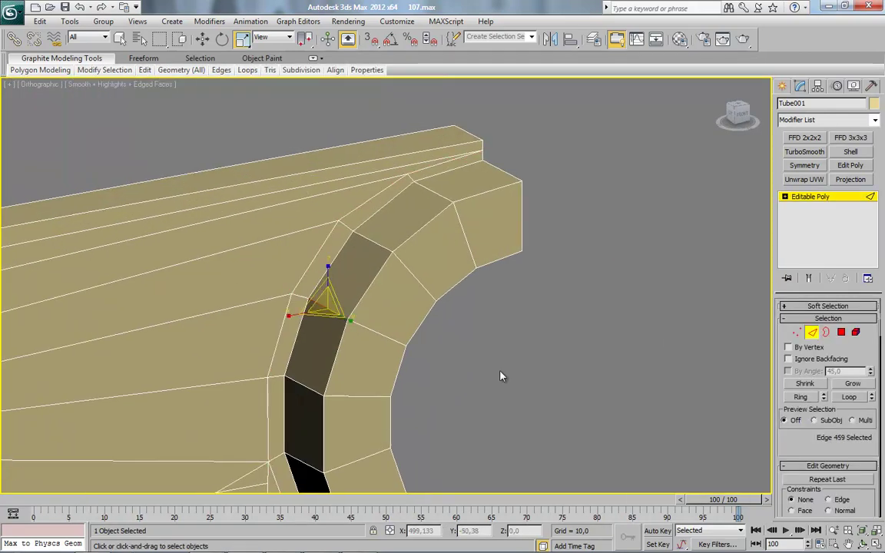
{"action": "left_click", "coordinate": [802, 398]}
{"action": "middle_click_drag", "start_coordinate": [372, 292], "coordinate": [352, 294], "text": "alt"}
{"action": "right_click", "coordinate": [477, 224]}
{"action": "left_click", "coordinate": [412, 267]}
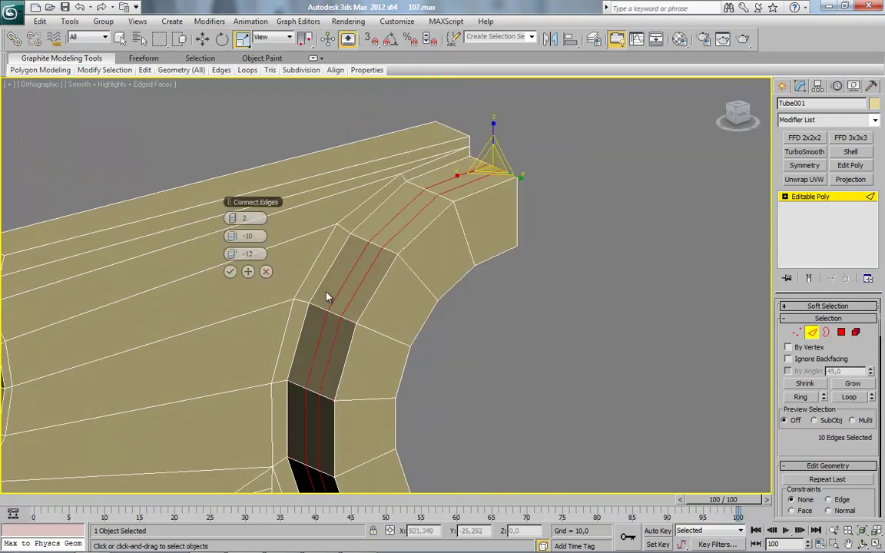
{"action": "right_click", "coordinate": [236, 239]}
{"action": "right_click", "coordinate": [234, 255]}
{"action": "left_click_drag", "start_coordinate": [233, 238], "coordinate": [351, 235]}
{"action": "left_click", "coordinate": [230, 272]}
Step: Connect the ring of edges across the raised arch's front face with 2 segments and pinch 48
{"action": "left_click", "coordinate": [409, 271]}
{"action": "left_click", "coordinate": [380, 334], "text": "shift"}
{"action": "right_click", "coordinate": [535, 270]}
{"action": "left_click", "coordinate": [467, 315]}
{"action": "left_click", "coordinate": [232, 274]}
Step: Connect the ring of edges around the arch opening's inner wall with 2 segments and pinch 48
{"action": "middle_click_drag", "start_coordinate": [338, 340], "coordinate": [435, 338], "text": "alt"}
{"action": "left_click", "coordinate": [439, 348]}
{"action": "left_click", "coordinate": [474, 306], "text": "shift"}
{"action": "right_click", "coordinate": [493, 284]}
{"action": "left_click", "coordinate": [425, 326]}
{"action": "left_click", "coordinate": [230, 273]}
Step: Connect the ring of edges around the upper circular recess's wall with 2 segments and pinch 6
{"action": "scroll", "coordinate": [362, 361], "scroll_direction": "down", "scroll_amount": 3}
{"action": "middle_click_drag", "start_coordinate": [255, 363], "coordinate": [458, 382]}
{"action": "scroll", "coordinate": [457, 382], "scroll_direction": "up", "scroll_amount": 5}
{"action": "left_click", "coordinate": [273, 293]}
{"action": "left_click", "coordinate": [284, 229], "text": "shift"}
{"action": "right_click", "coordinate": [356, 215]}
{"action": "left_click", "coordinate": [289, 256]}
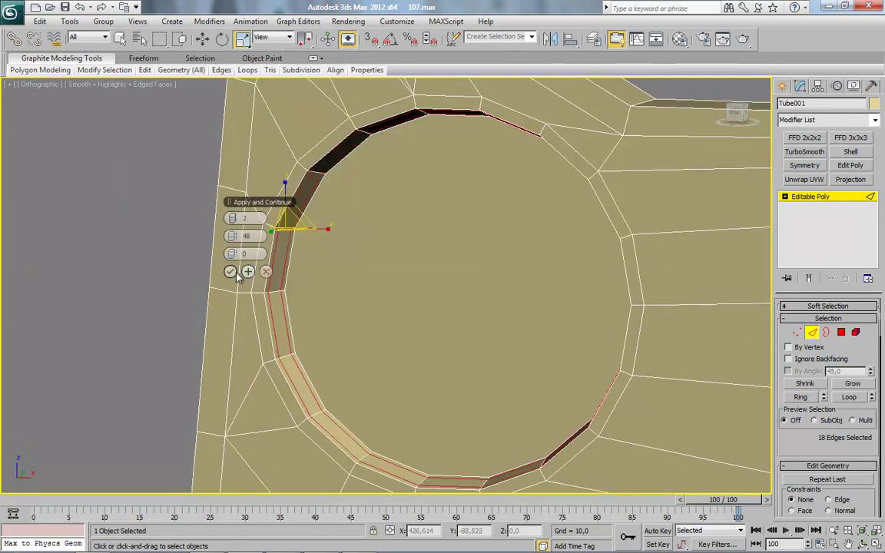
{"action": "left_click_drag", "start_coordinate": [233, 239], "coordinate": [146, 239]}
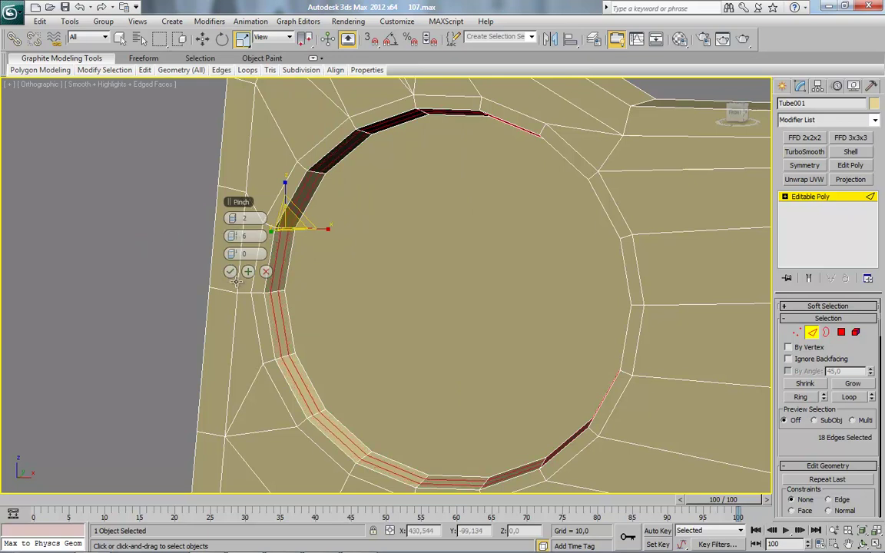
{"action": "left_click", "coordinate": [230, 271]}
Step: Inset the floor polygon of the upper circular recess by 1,573
{"action": "left_click", "coordinate": [845, 334]}
{"action": "scroll", "coordinate": [415, 257], "scroll_direction": "down", "scroll_amount": 3}
{"action": "left_click", "coordinate": [461, 323]}
{"action": "right_click", "coordinate": [443, 285]}
{"action": "left_click", "coordinate": [368, 344]}
{"action": "left_click", "coordinate": [230, 253]}
Step: Inset the floor polygon of the lower circular recess by 1,573
{"action": "scroll", "coordinate": [242, 267], "scroll_direction": "down", "scroll_amount": 6}
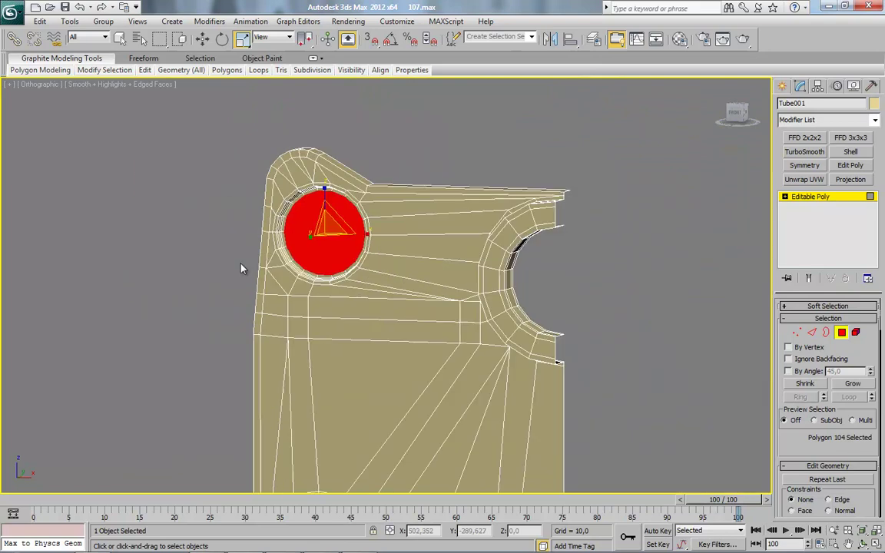
{"action": "scroll", "coordinate": [411, 400], "scroll_direction": "up", "scroll_amount": 6}
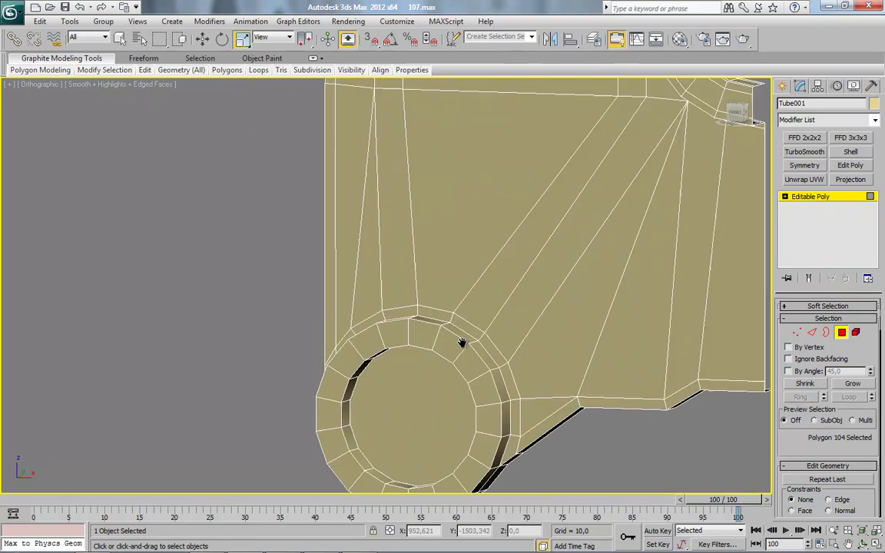
{"action": "left_click", "coordinate": [414, 311]}
{"action": "right_click", "coordinate": [398, 323]}
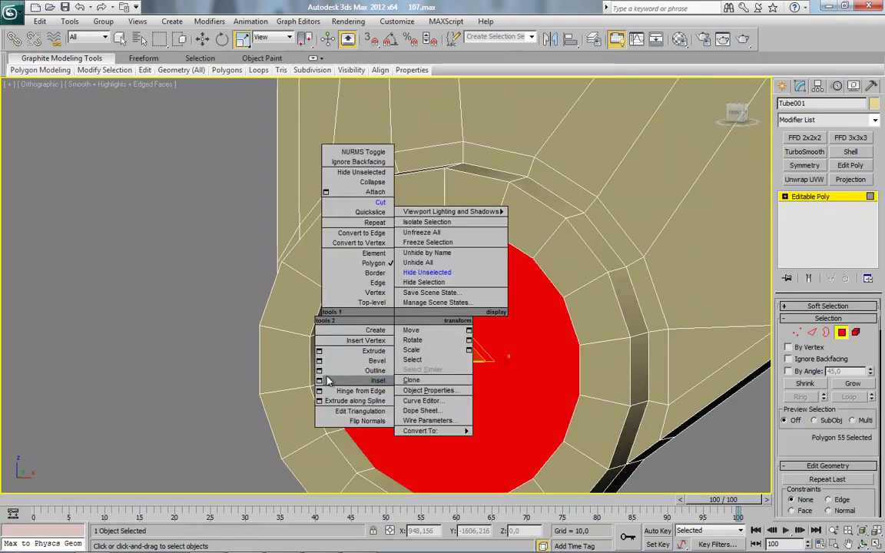
{"action": "left_click", "coordinate": [328, 381]}
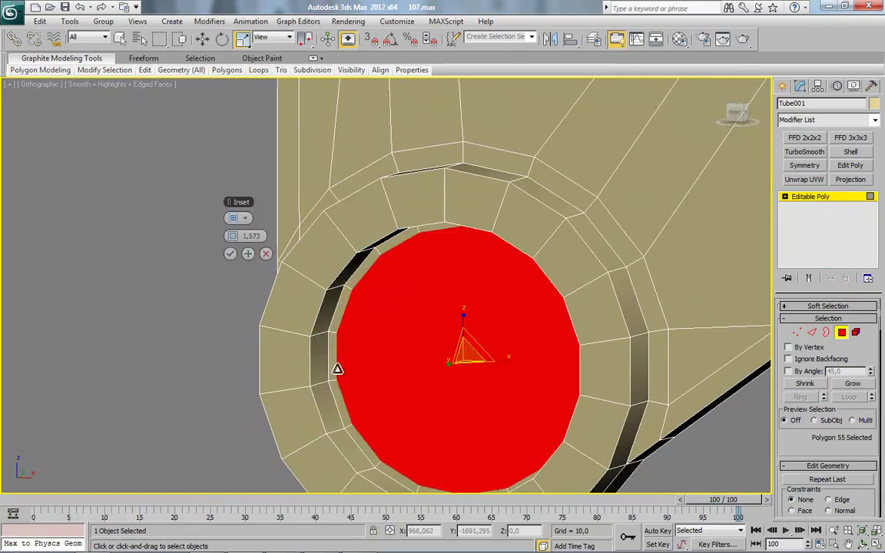
{"action": "left_click", "coordinate": [263, 255]}
{"action": "right_click", "coordinate": [378, 293]}
{"action": "left_click", "coordinate": [307, 358]}
{"action": "left_click", "coordinate": [230, 255]}
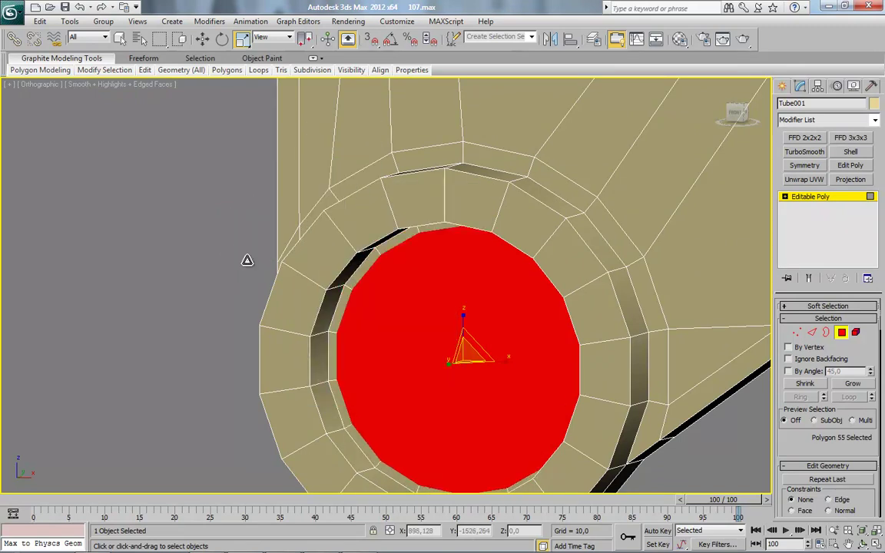
Step: Connect the ring of edges around the lower recess's inner wall with 2 segments and pinch 6
{"action": "left_click", "coordinate": [811, 334]}
{"action": "middle_click_drag", "start_coordinate": [419, 342], "coordinate": [388, 344], "text": "alt"}
{"action": "left_click", "coordinate": [323, 328]}
{"action": "key", "text": "alt+r"}
{"action": "right_click", "coordinate": [369, 268]}
{"action": "left_click", "coordinate": [304, 312]}
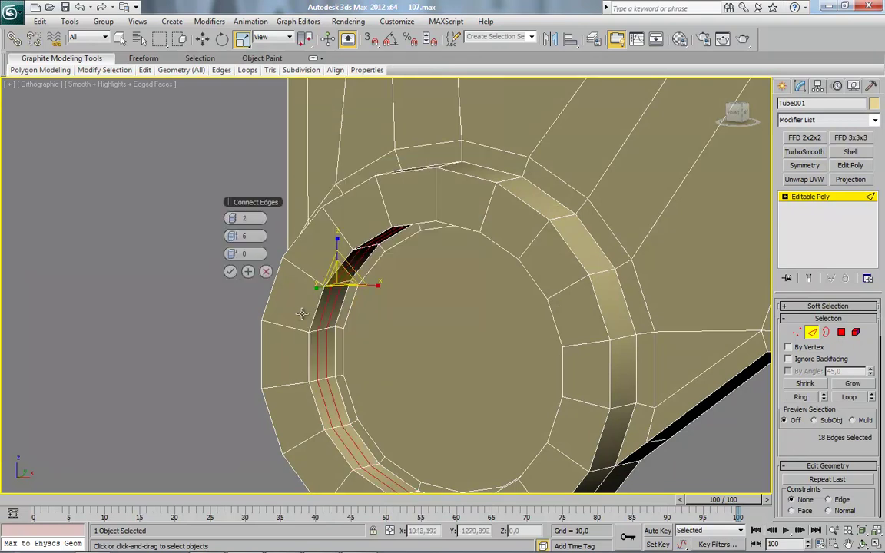
{"action": "left_click", "coordinate": [238, 219]}
{"action": "left_click_drag", "start_coordinate": [247, 203], "coordinate": [168, 179]}
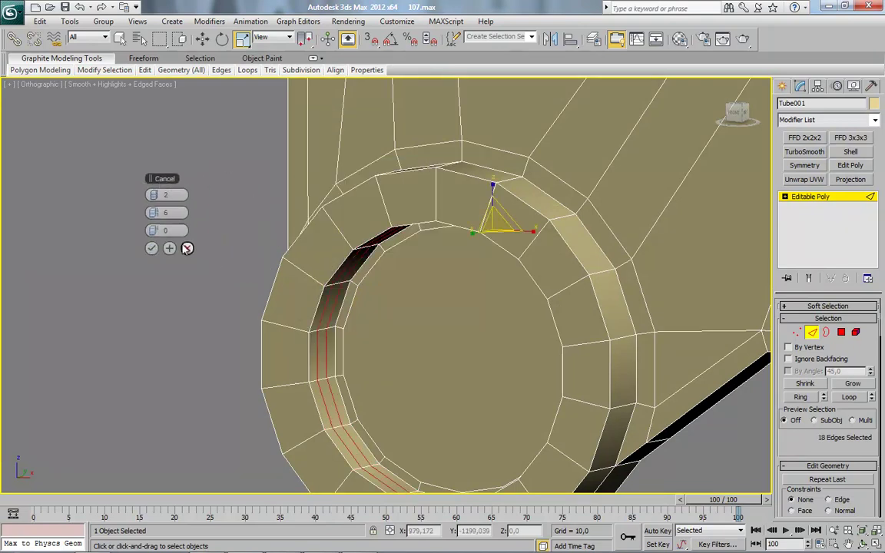
Step: Connect the ring of edges across the lower recess's raised rim face with 2 segments and pinch 56
{"action": "left_click", "coordinate": [293, 265]}
{"action": "left_click", "coordinate": [339, 229], "text": "shift"}
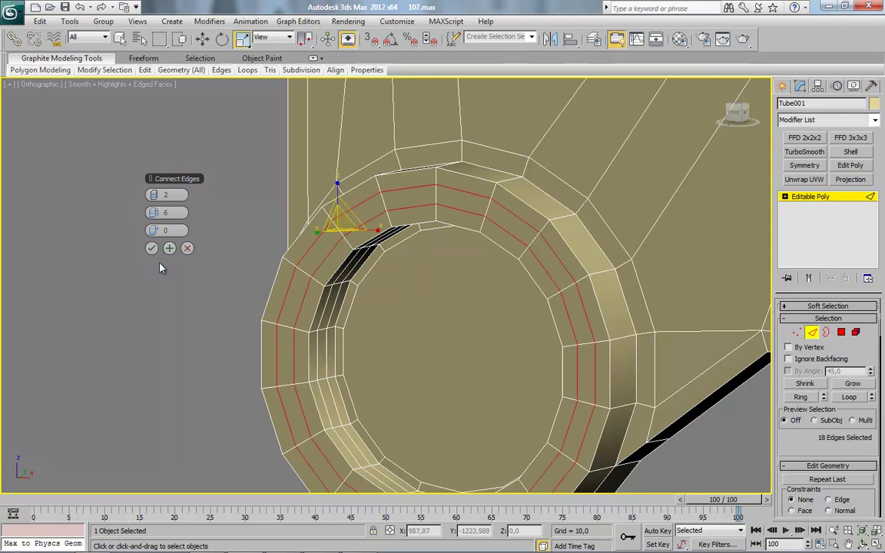
{"action": "left_click_drag", "start_coordinate": [154, 213], "coordinate": [274, 212]}
{"action": "middle_click_drag", "start_coordinate": [332, 344], "coordinate": [420, 358], "text": "alt"}
{"action": "left_click", "coordinate": [169, 249]}
Step: Connect the ring of edges around the lower raised rim's outer wall with 2 segments and pinch 56
{"action": "left_click", "coordinate": [334, 297]}
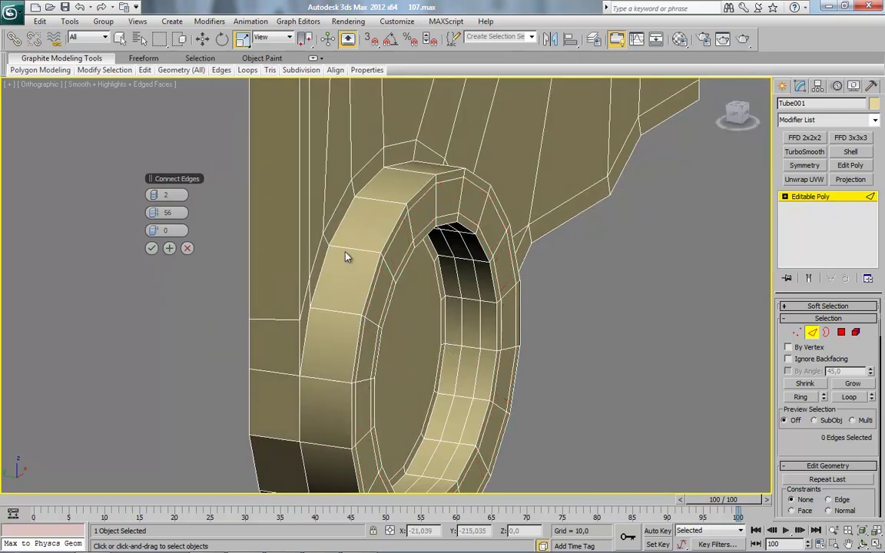
{"action": "left_click", "coordinate": [341, 311]}
{"action": "left_click", "coordinate": [345, 248], "text": "shift"}
{"action": "left_click", "coordinate": [152, 248]}
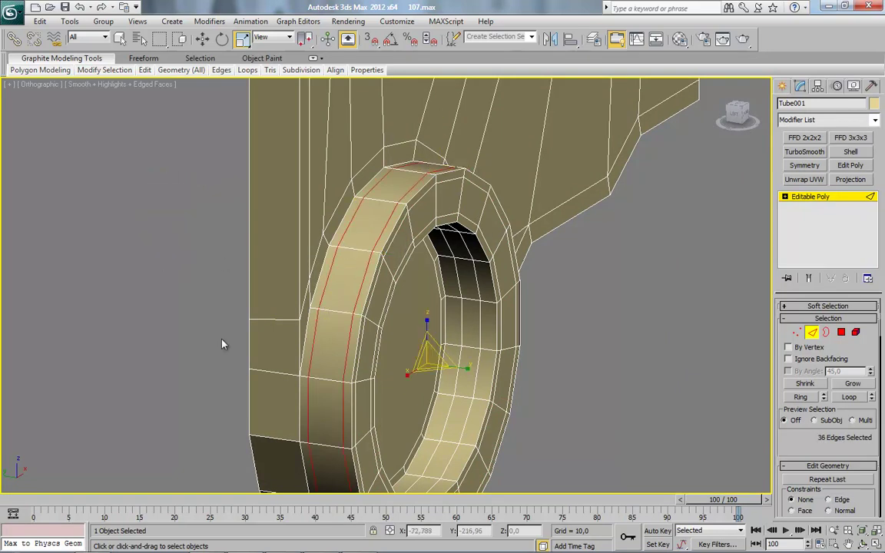
Step: Connect the ring of edges around the panel's outer side wall with 1 segment, pinch 0 and slide 60
{"action": "scroll", "coordinate": [223, 344], "scroll_direction": "down", "scroll_amount": 1}
{"action": "middle_click_drag", "start_coordinate": [225, 343], "coordinate": [249, 332], "text": "alt"}
{"action": "left_click", "coordinate": [292, 363]}
{"action": "left_click", "coordinate": [296, 315], "text": "shift"}
{"action": "right_click", "coordinate": [406, 265]}
{"action": "left_click", "coordinate": [339, 308]}
{"action": "right_click", "coordinate": [158, 215]}
{"action": "right_click", "coordinate": [158, 197]}
{"action": "left_click_drag", "start_coordinate": [159, 231], "coordinate": [301, 238]}
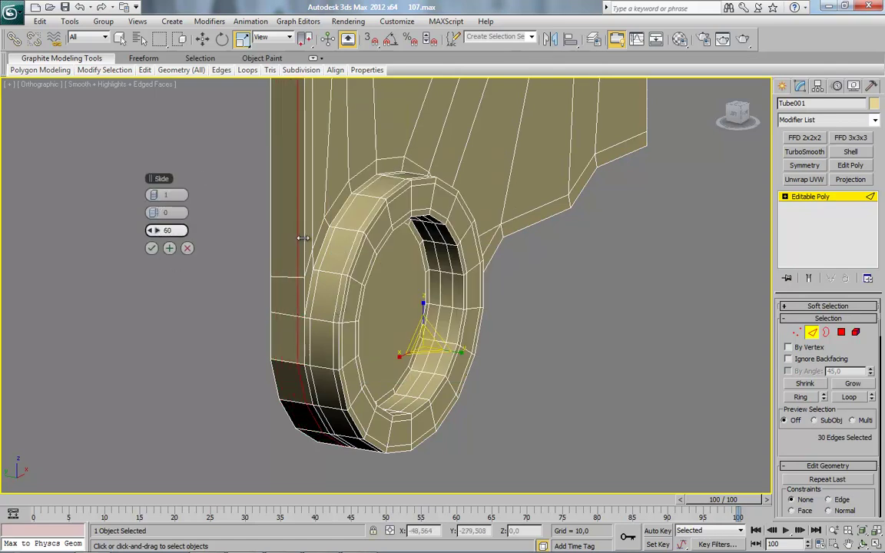
{"action": "left_click", "coordinate": [152, 247]}
Step: Connect the parallel edges of the middle, nearly horizontal stretch of the panel's lower border with 2 segments and pinch 77
{"action": "scroll", "coordinate": [323, 329], "scroll_direction": "down", "scroll_amount": 4}
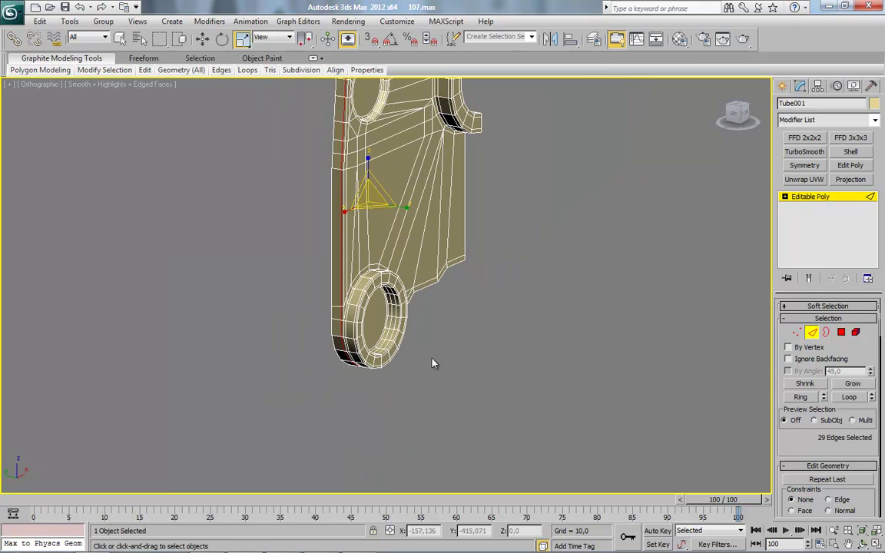
{"action": "middle_click_drag", "start_coordinate": [430, 324], "coordinate": [281, 401]}
{"action": "middle_click_drag", "start_coordinate": [464, 418], "coordinate": [452, 405], "text": "alt"}
{"action": "scroll", "coordinate": [478, 371], "scroll_direction": "up", "scroll_amount": 5}
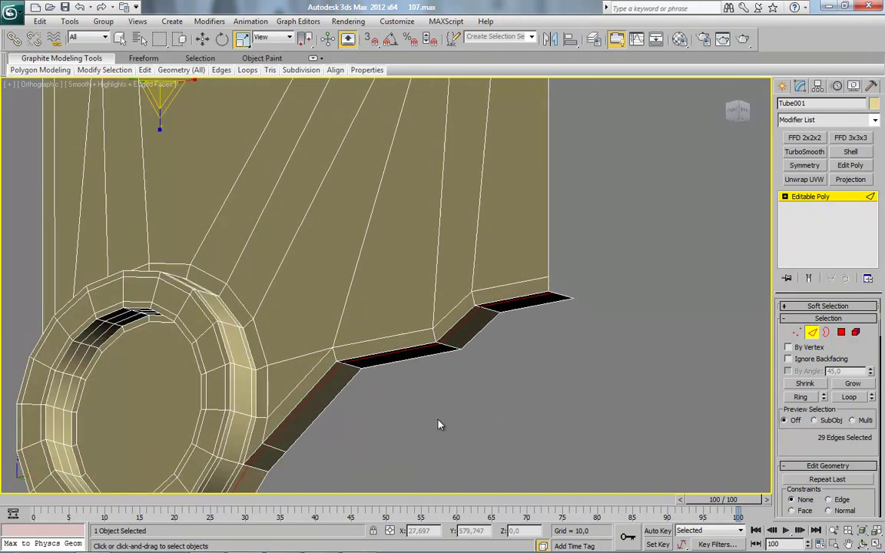
{"action": "scroll", "coordinate": [354, 344], "scroll_direction": "down", "scroll_amount": 2}
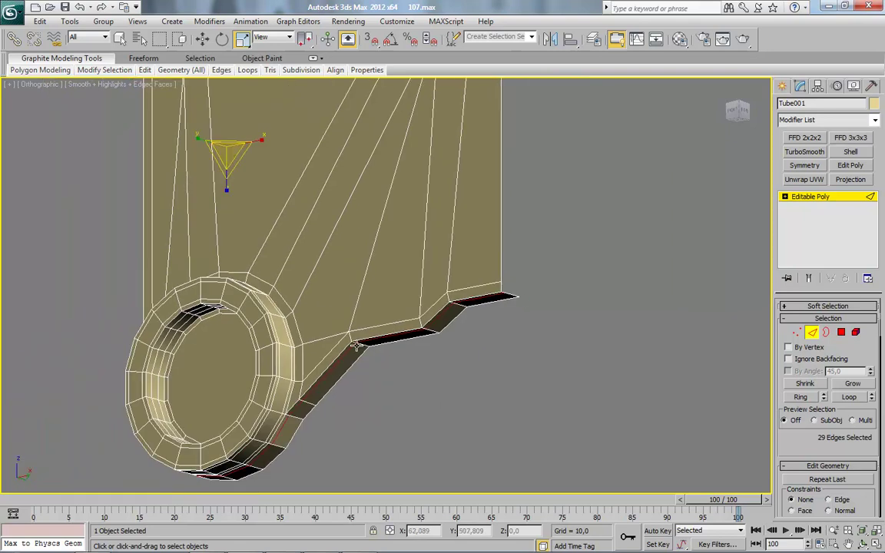
{"action": "scroll", "coordinate": [356, 346], "scroll_direction": "down", "scroll_amount": 1}
{"action": "scroll", "coordinate": [364, 354], "scroll_direction": "up", "scroll_amount": 6}
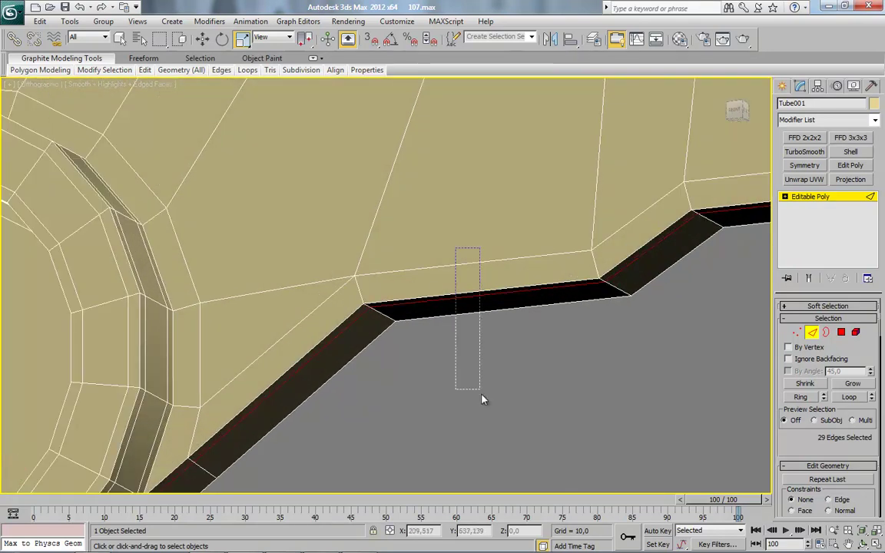
{"action": "left_click_drag", "start_coordinate": [482, 396], "coordinate": [482, 393]}
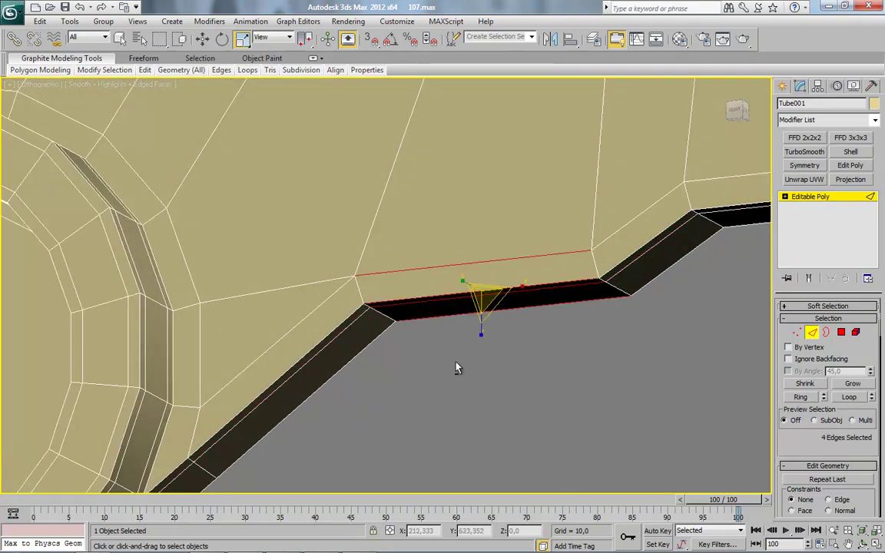
{"action": "right_click", "coordinate": [535, 208]}
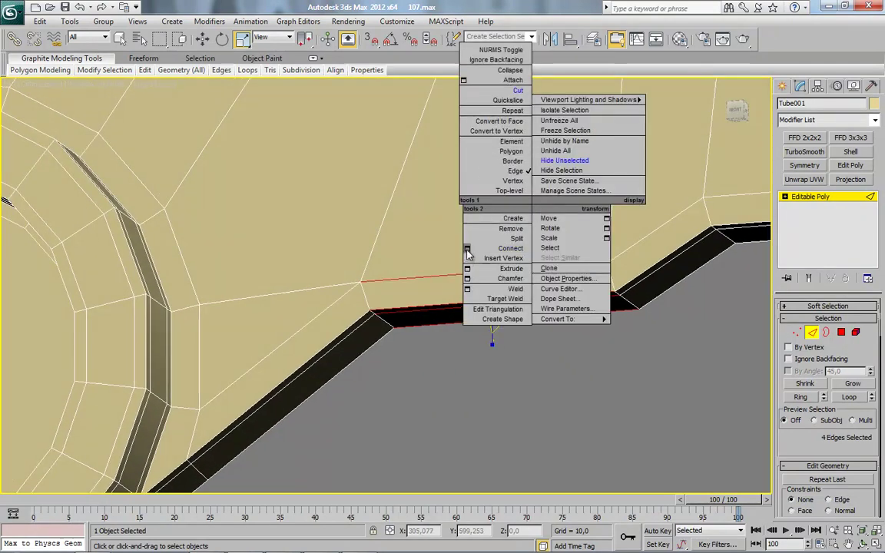
{"action": "left_click", "coordinate": [467, 249]}
{"action": "left_click", "coordinate": [158, 194]}
{"action": "right_click", "coordinate": [158, 231]}
{"action": "left_click_drag", "start_coordinate": [159, 213], "coordinate": [351, 206]}
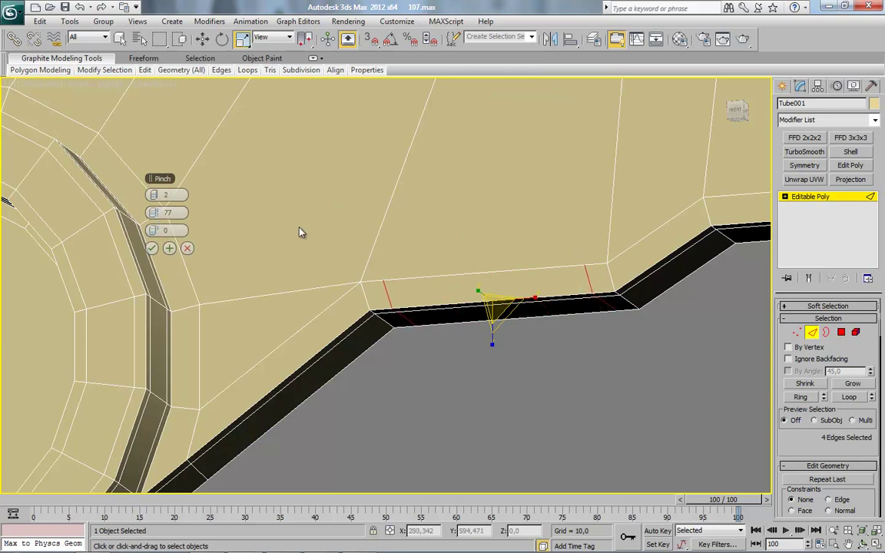
{"action": "left_click", "coordinate": [151, 249]}
Step: Connect the edges of the slope beside the lower circle with 1 segment, sliding it close to the upper corner
{"action": "left_click_drag", "start_coordinate": [314, 416], "coordinate": [316, 420]}
{"action": "right_click", "coordinate": [451, 321]}
{"action": "left_click", "coordinate": [385, 361]}
{"action": "right_click", "coordinate": [156, 195]}
{"action": "right_click", "coordinate": [157, 213]}
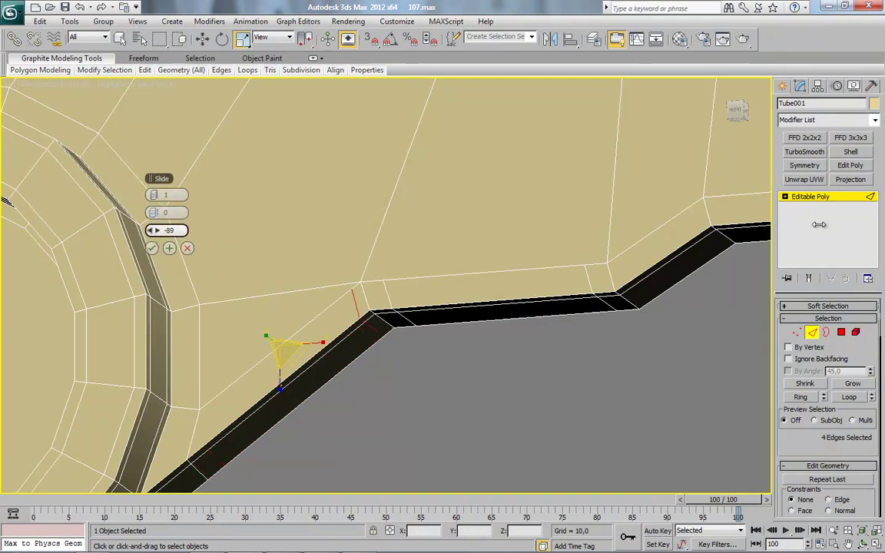
{"action": "left_click_drag", "start_coordinate": [819, 224], "coordinate": [844, 225]}
{"action": "left_click", "coordinate": [152, 249]}
Step: Connect the edges of the short slope in the lower border with 2 segments, pinched outward toward both corners
{"action": "middle_click_drag", "start_coordinate": [737, 265], "coordinate": [432, 294]}
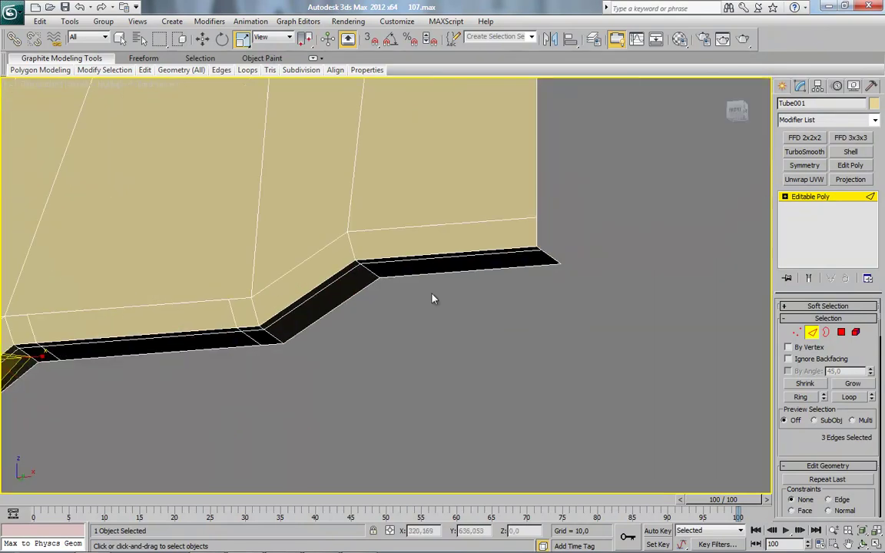
{"action": "left_click_drag", "start_coordinate": [328, 233], "coordinate": [333, 352]}
{"action": "right_click", "coordinate": [432, 208]}
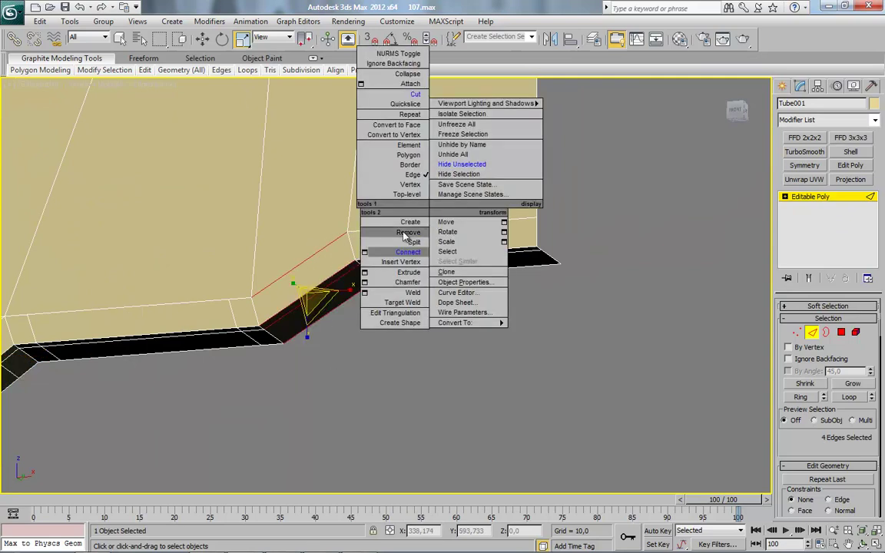
{"action": "left_click", "coordinate": [367, 253]}
{"action": "left_click", "coordinate": [157, 195]}
{"action": "right_click", "coordinate": [156, 231]}
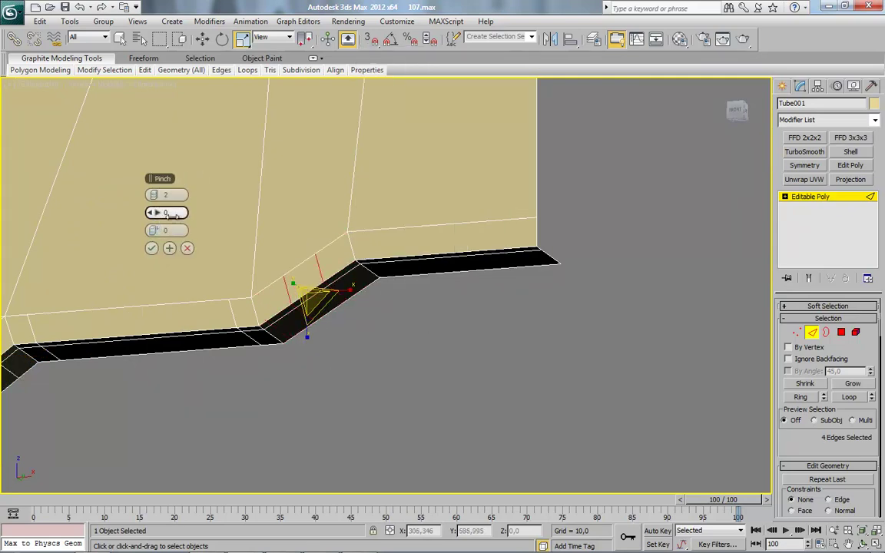
{"action": "left_click_drag", "start_coordinate": [266, 208], "coordinate": [282, 209]}
{"action": "left_click", "coordinate": [152, 248]}
Step: Connect the edges of the last lower border stretch with 1 segment, pinch 0 and slide -75, near the short slope
{"action": "left_click_drag", "start_coordinate": [414, 202], "coordinate": [418, 296]}
{"action": "right_click", "coordinate": [440, 215]}
{"action": "left_click", "coordinate": [371, 256]}
{"action": "right_click", "coordinate": [156, 195]}
{"action": "right_click", "coordinate": [158, 212]}
{"action": "left_click_drag", "start_coordinate": [157, 231], "coordinate": [846, 216]}
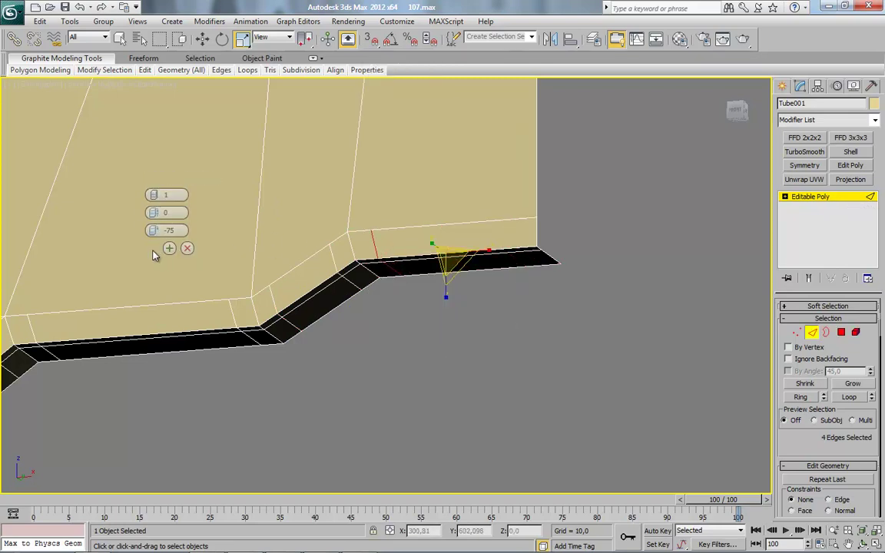
{"action": "left_click", "coordinate": [152, 250]}
Step: Mirror the half panel with a Symmetry modifier on the X axis with Flip enabled
{"action": "scroll", "coordinate": [392, 301], "scroll_direction": "down", "scroll_amount": 8}
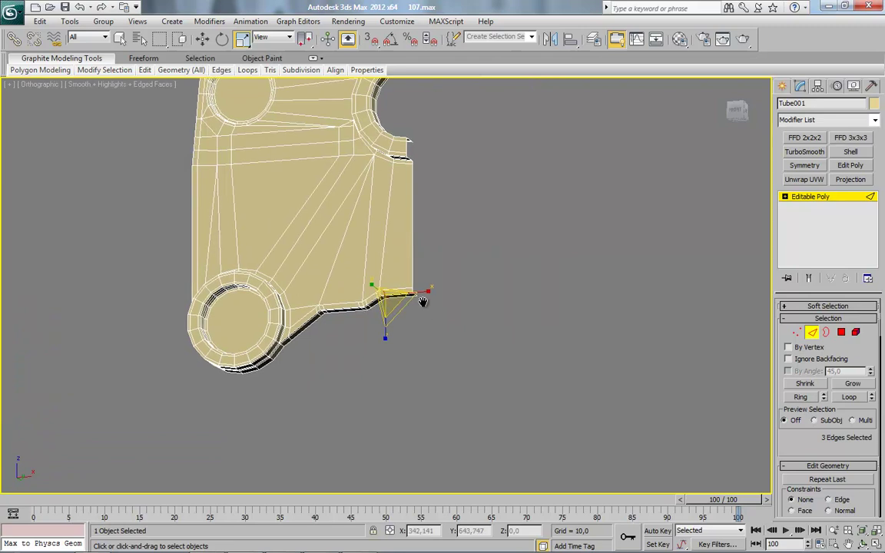
{"action": "scroll", "coordinate": [424, 302], "scroll_direction": "up", "scroll_amount": 9}
{"action": "left_click", "coordinate": [798, 332]}
{"action": "scroll", "coordinate": [474, 275], "scroll_direction": "up", "scroll_amount": 2}
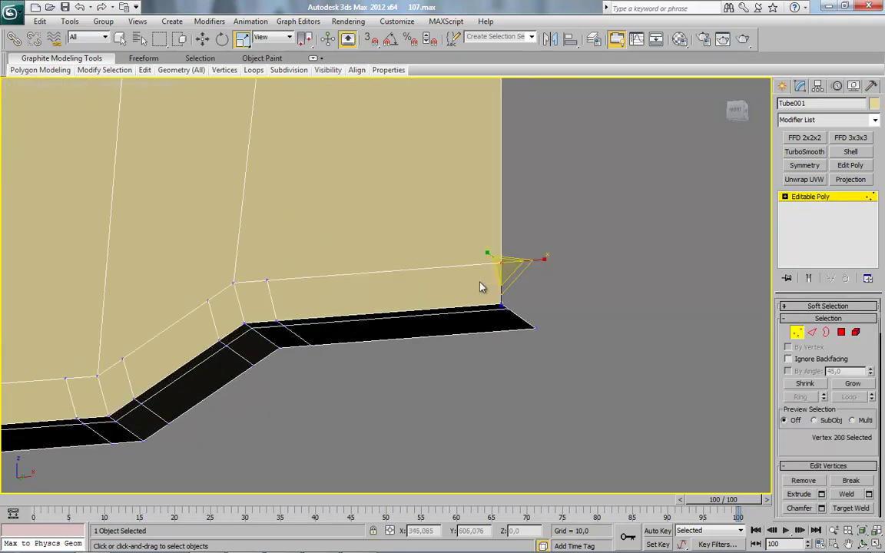
{"action": "left_click", "coordinate": [804, 166]}
{"action": "left_click", "coordinate": [805, 341]}
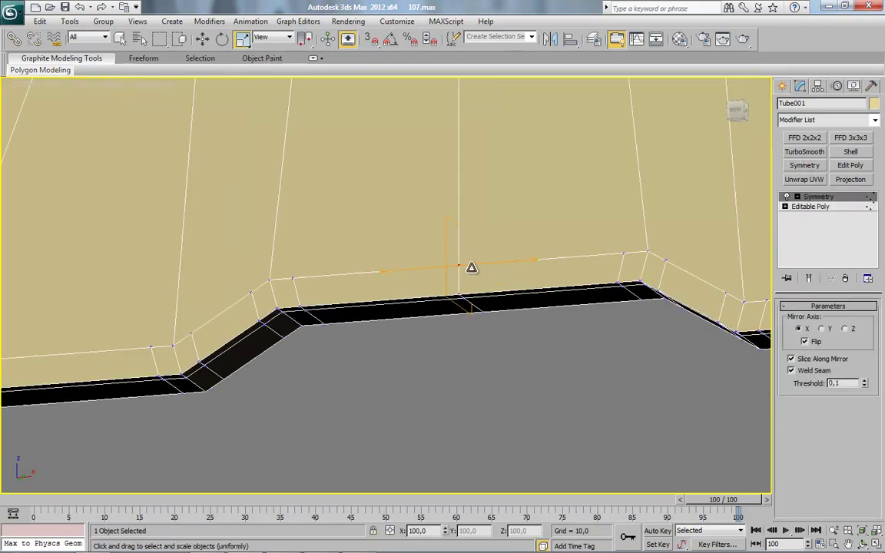
{"action": "left_click", "coordinate": [614, 369]}
{"action": "left_click", "coordinate": [495, 226]}
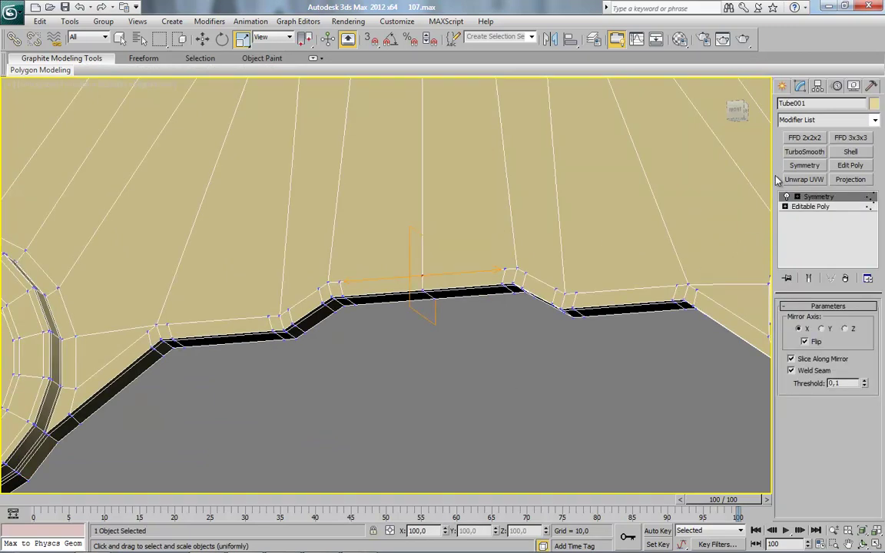
Step: Add a TurboSmooth modifier above Symmetry and inspect the smoothed panel without edges displayed
{"action": "left_click", "coordinate": [796, 157]}
{"action": "left_click", "coordinate": [792, 358]}
{"action": "scroll", "coordinate": [570, 287], "scroll_direction": "down", "scroll_amount": 5}
{"action": "left_click", "coordinate": [463, 413]}
{"action": "scroll", "coordinate": [443, 353], "scroll_direction": "down", "scroll_amount": 3}
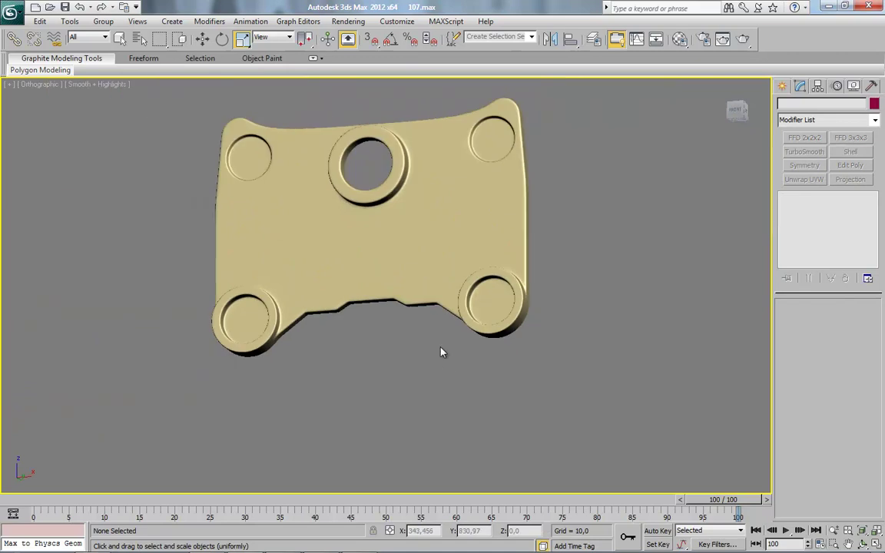
{"action": "middle_click_drag", "start_coordinate": [366, 264], "coordinate": [394, 287], "text": "alt"}
{"action": "middle_click_drag", "start_coordinate": [589, 425], "coordinate": [501, 354]}
Step: Inset the five polygons forming the bracket shape between the upper recess and the arch by a small amount
{"action": "key", "text": "F4"}
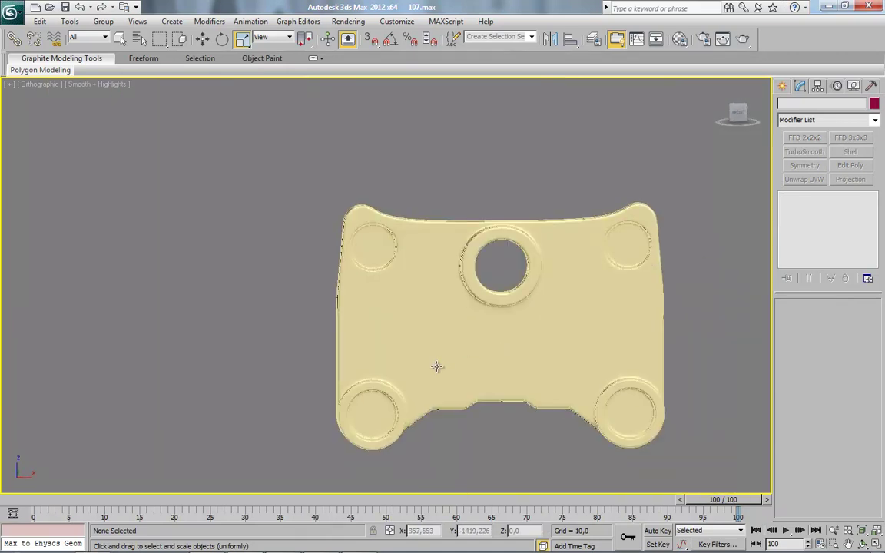
{"action": "scroll", "coordinate": [384, 386], "scroll_direction": "up", "scroll_amount": 2}
{"action": "left_click", "coordinate": [431, 291]}
{"action": "left_click", "coordinate": [814, 220]}
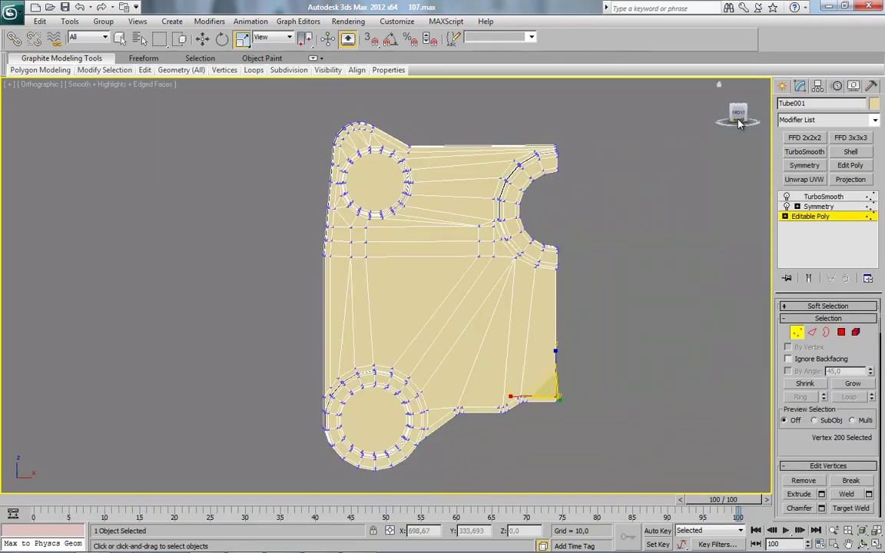
{"action": "left_click", "coordinate": [740, 113]}
{"action": "scroll", "coordinate": [466, 286], "scroll_direction": "up", "scroll_amount": 5}
{"action": "middle_click_drag", "start_coordinate": [399, 323], "coordinate": [423, 326]}
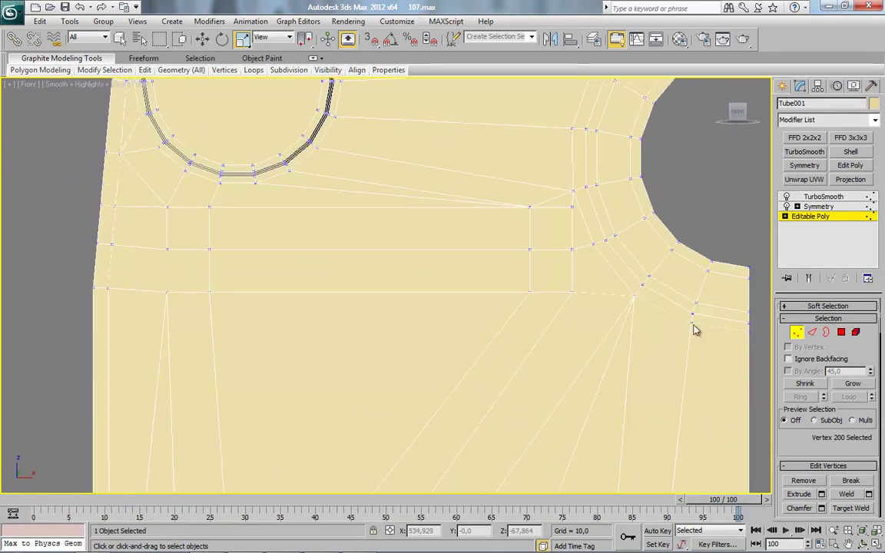
{"action": "left_click", "coordinate": [843, 332]}
{"action": "left_click", "coordinate": [190, 240], "text": "ctrl"}
{"action": "left_click", "coordinate": [189, 275], "text": "ctrl"}
{"action": "scroll", "coordinate": [309, 319], "scroll_direction": "up", "scroll_amount": 1}
{"action": "middle_click_drag", "start_coordinate": [286, 306], "coordinate": [294, 332]}
{"action": "scroll", "coordinate": [293, 331], "scroll_direction": "down", "scroll_amount": 1}
{"action": "scroll", "coordinate": [302, 331], "scroll_direction": "up", "scroll_amount": 1}
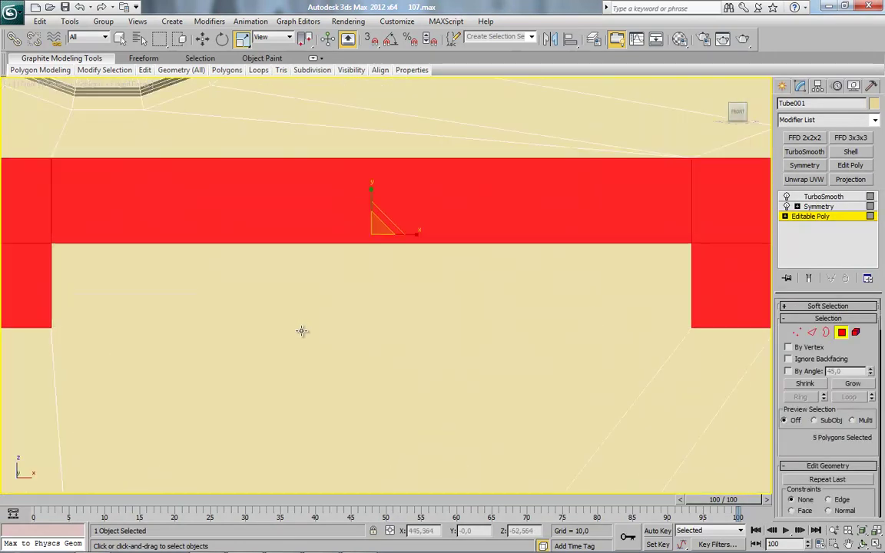
{"action": "scroll", "coordinate": [296, 327], "scroll_direction": "down", "scroll_amount": 2}
{"action": "right_click", "coordinate": [501, 200]}
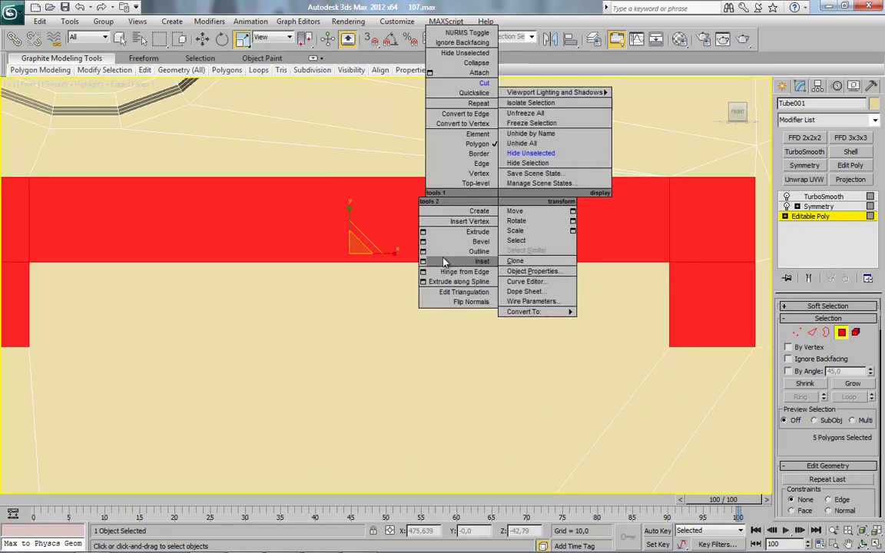
{"action": "left_click", "coordinate": [424, 262]}
{"action": "middle_click_drag", "start_coordinate": [260, 273], "coordinate": [321, 279]}
{"action": "left_click_drag", "start_coordinate": [158, 211], "coordinate": [152, 212]}
{"action": "left_click", "coordinate": [152, 230]}
Step: Extrude the inset bracket-shaped polygons outward by 12.92
{"action": "middle_click_drag", "start_coordinate": [380, 328], "coordinate": [300, 288]}
{"action": "scroll", "coordinate": [299, 289], "scroll_direction": "down", "scroll_amount": 2}
{"action": "middle_click_drag", "start_coordinate": [300, 288], "coordinate": [347, 314], "text": "alt"}
{"action": "right_click", "coordinate": [437, 193]}
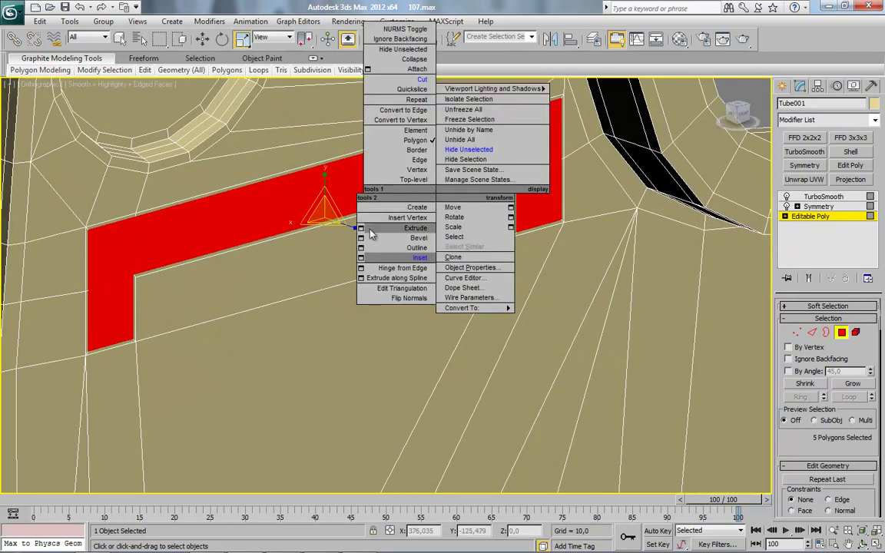
{"action": "left_click", "coordinate": [361, 228]}
{"action": "scroll", "coordinate": [262, 300], "scroll_direction": "down", "scroll_amount": 2}
{"action": "middle_click_drag", "start_coordinate": [265, 301], "coordinate": [292, 297]}
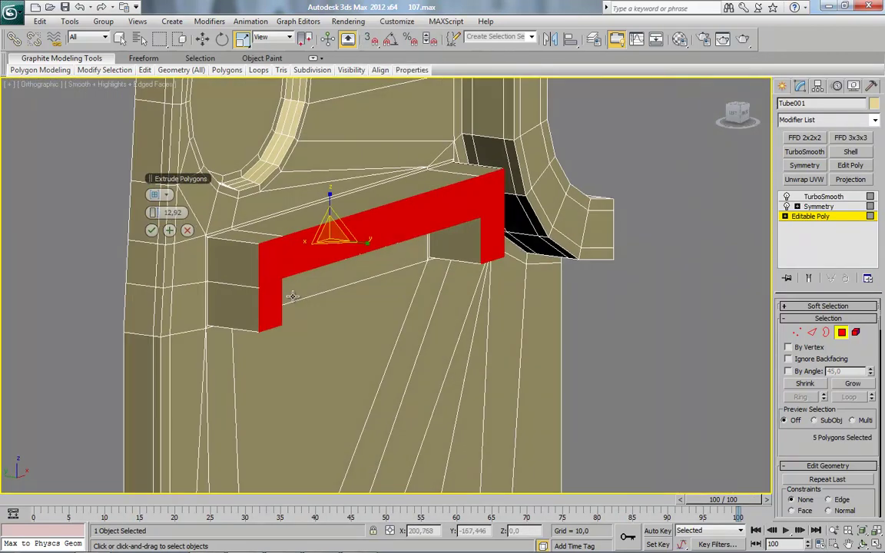
{"action": "left_click", "coordinate": [152, 232]}
{"action": "middle_click_drag", "start_coordinate": [265, 279], "coordinate": [328, 292], "text": "alt"}
Step: Change the panel's object colour to dark blue so its edges stand out
{"action": "scroll", "coordinate": [242, 289], "scroll_direction": "up", "scroll_amount": 2}
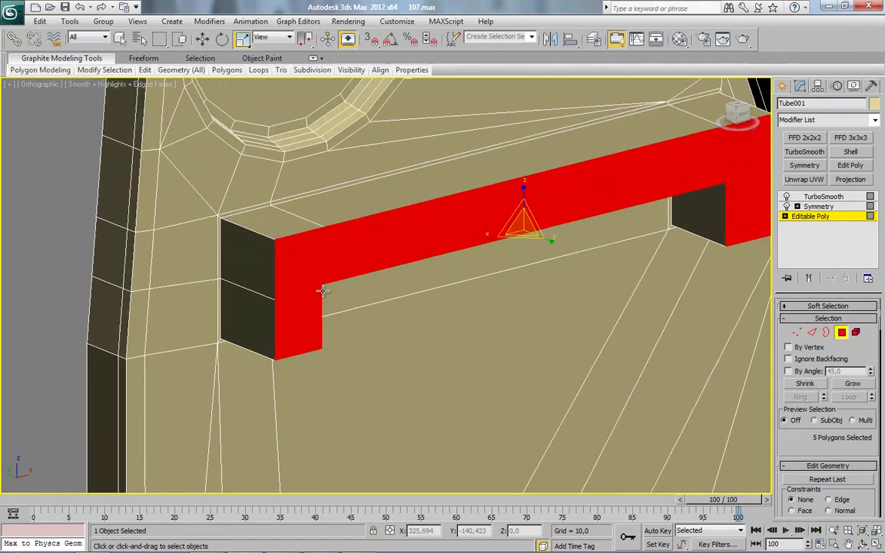
{"action": "middle_click_drag", "start_coordinate": [473, 312], "coordinate": [441, 323], "text": "alt"}
{"action": "scroll", "coordinate": [395, 328], "scroll_direction": "up", "scroll_amount": 2}
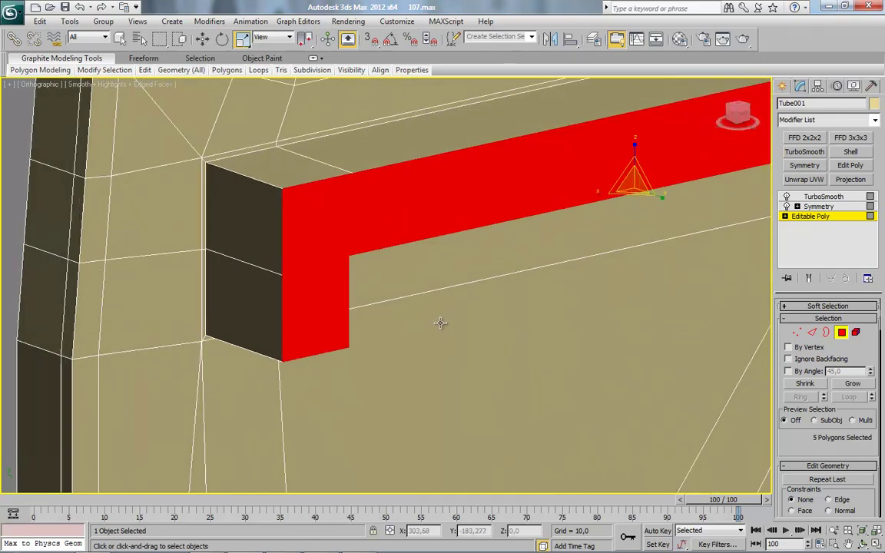
{"action": "key", "text": "2"}
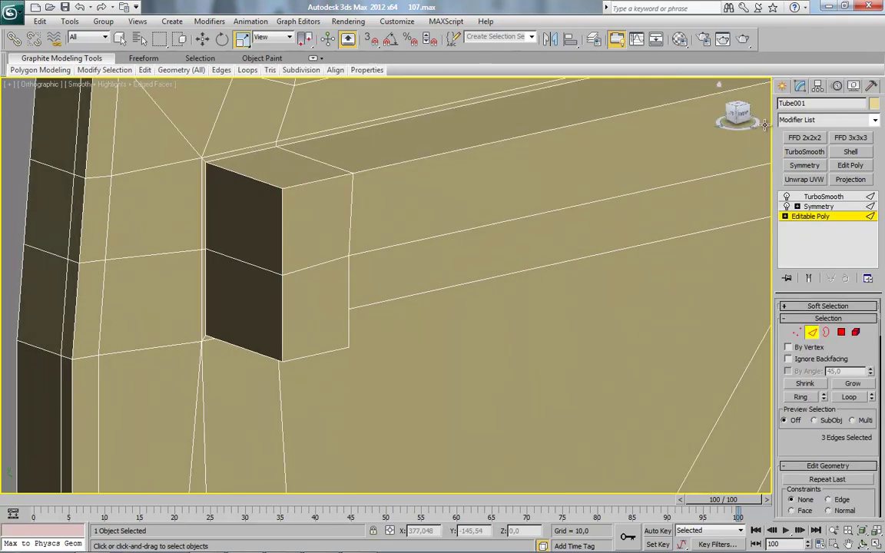
{"action": "left_click", "coordinate": [743, 114]}
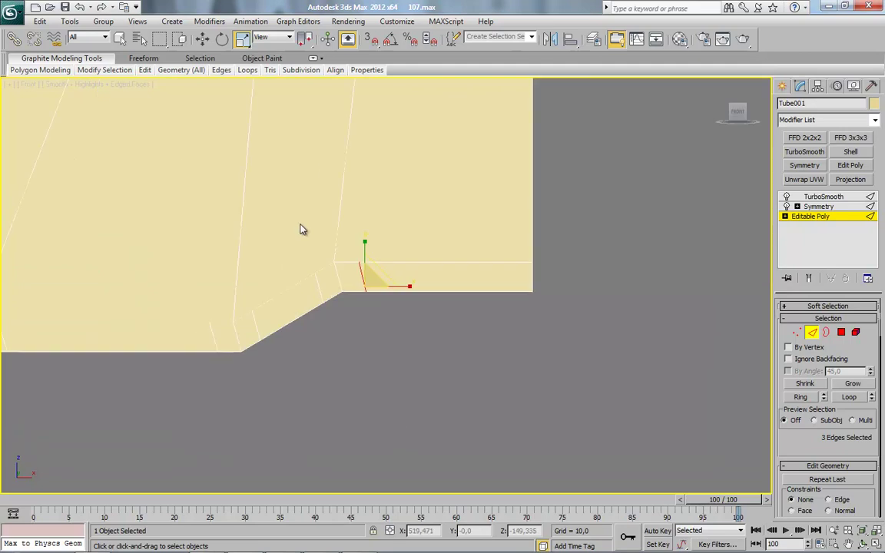
{"action": "left_click", "coordinate": [824, 215]}
{"action": "left_click", "coordinate": [875, 104]}
{"action": "left_click", "coordinate": [505, 277]}
{"action": "left_click", "coordinate": [506, 350]}
Step: Connect the vertical edges along the bracket's lower row, including both legs, with 2 segments, pinch 65 and slide 0
{"action": "middle_click_drag", "start_coordinate": [218, 234], "coordinate": [483, 388]}
{"action": "scroll", "coordinate": [482, 388], "scroll_direction": "down", "scroll_amount": 3}
{"action": "middle_click_drag", "start_coordinate": [312, 230], "coordinate": [472, 445]}
{"action": "scroll", "coordinate": [499, 411], "scroll_direction": "up", "scroll_amount": 5}
{"action": "middle_click_drag", "start_coordinate": [496, 392], "coordinate": [486, 308]}
{"action": "scroll", "coordinate": [487, 308], "scroll_direction": "up", "scroll_amount": 2}
{"action": "scroll", "coordinate": [499, 371], "scroll_direction": "up", "scroll_amount": 2}
{"action": "left_click", "coordinate": [810, 335]}
{"action": "middle_click_drag", "start_coordinate": [399, 404], "coordinate": [428, 337]}
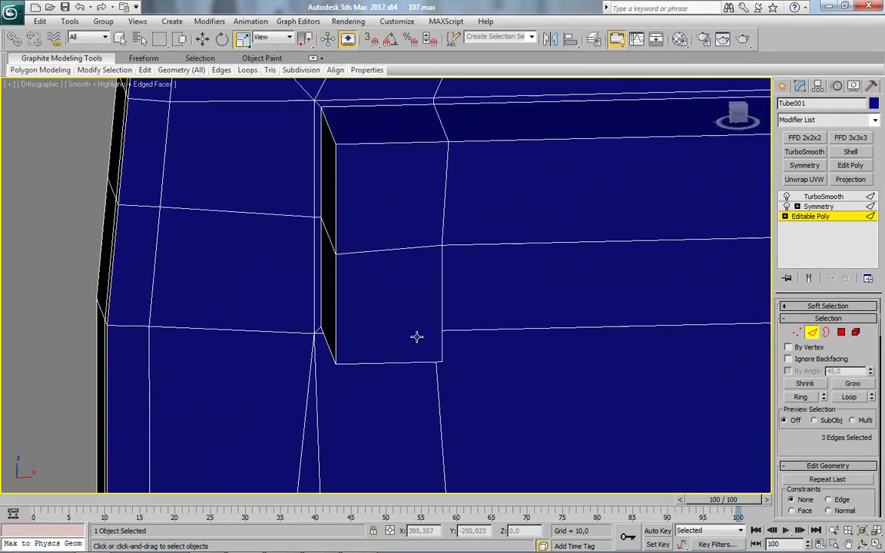
{"action": "left_click", "coordinate": [153, 297]}
{"action": "left_click", "coordinate": [314, 317], "text": "ctrl"}
{"action": "left_click", "coordinate": [322, 317], "text": "ctrl"}
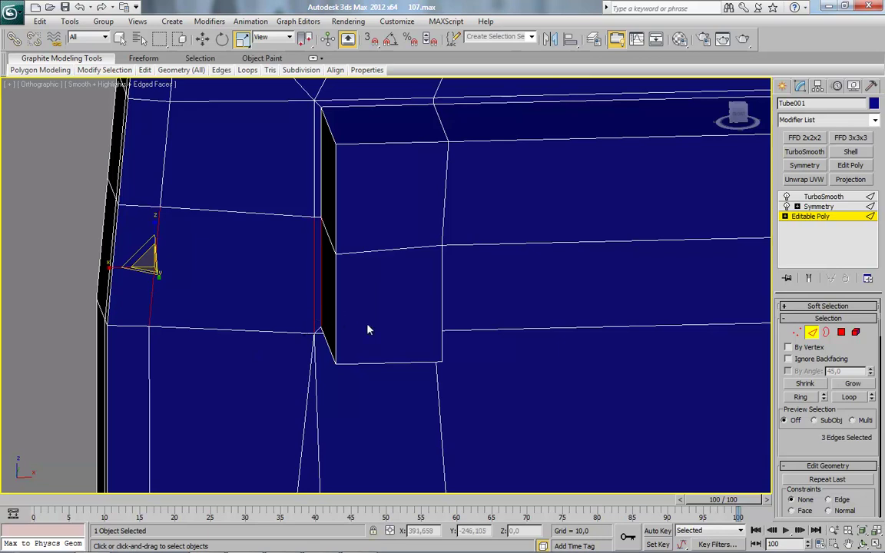
{"action": "middle_click_drag", "start_coordinate": [552, 371], "coordinate": [452, 345], "text": "alt"}
{"action": "scroll", "coordinate": [632, 338], "scroll_direction": "down", "scroll_amount": 3}
{"action": "middle_click_drag", "start_coordinate": [757, 358], "coordinate": [507, 354]}
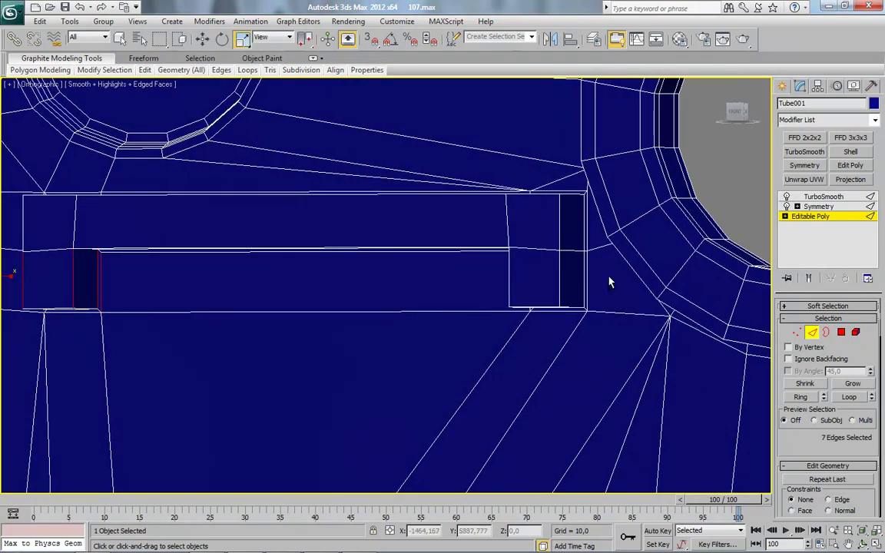
{"action": "left_click_drag", "start_coordinate": [611, 273], "coordinate": [483, 296], "text": "ctrl"}
{"action": "middle_click_drag", "start_coordinate": [484, 298], "coordinate": [545, 321], "text": "alt"}
{"action": "right_click", "coordinate": [556, 258]}
{"action": "left_click", "coordinate": [492, 301]}
{"action": "left_click", "coordinate": [157, 195]}
{"action": "right_click", "coordinate": [157, 230]}
{"action": "left_click_drag", "start_coordinate": [158, 213], "coordinate": [314, 212]}
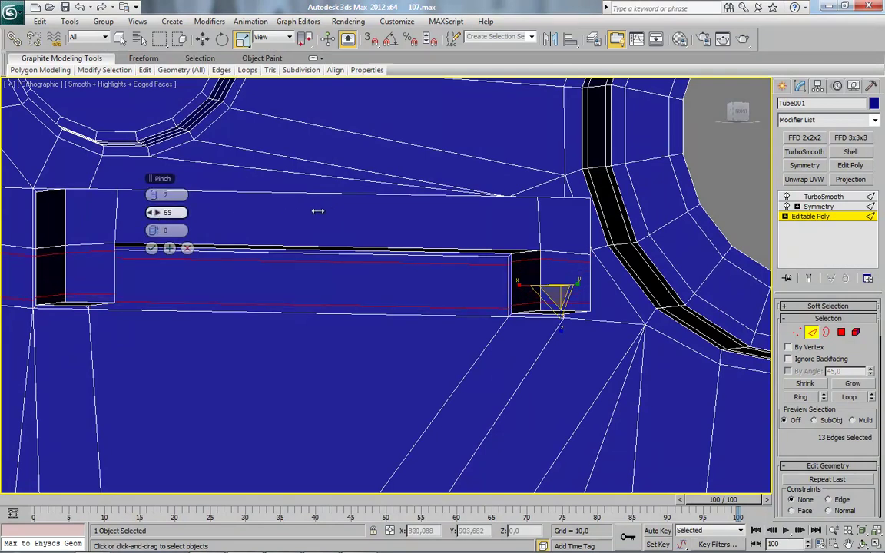
{"action": "left_click", "coordinate": [152, 250]}
Step: Cut two edges extending the new support lines from the bracket's side to the outer edge of the arch ring
{"action": "middle_click_drag", "start_coordinate": [187, 323], "coordinate": [363, 359]}
{"action": "scroll", "coordinate": [328, 331], "scroll_direction": "up", "scroll_amount": 5}
{"action": "right_click", "coordinate": [377, 286]}
{"action": "left_click", "coordinate": [354, 181]}
{"action": "left_click", "coordinate": [276, 210]}
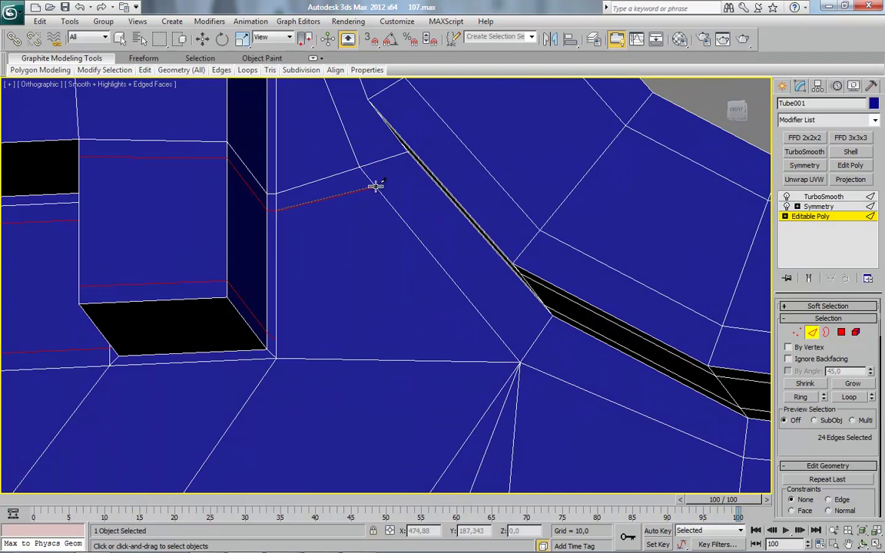
{"action": "left_click", "coordinate": [376, 186]}
{"action": "left_click", "coordinate": [277, 338]}
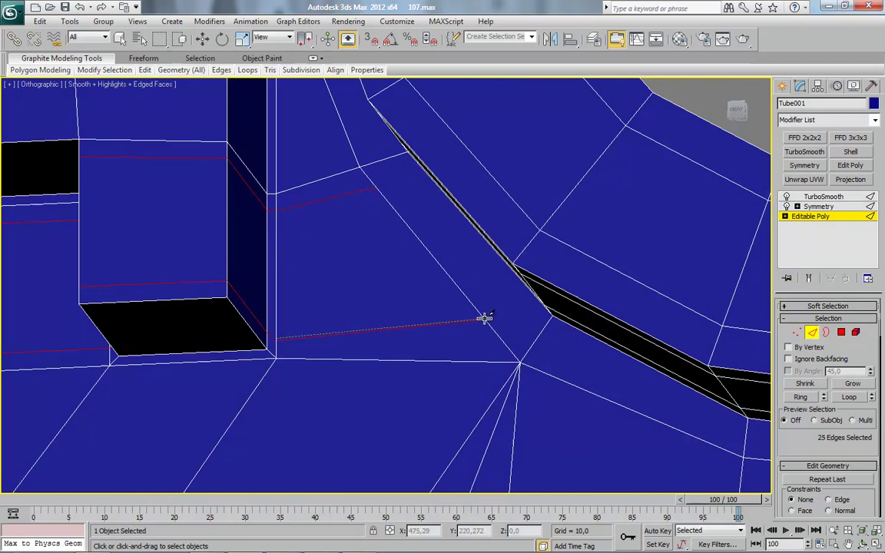
{"action": "left_click", "coordinate": [484, 322]}
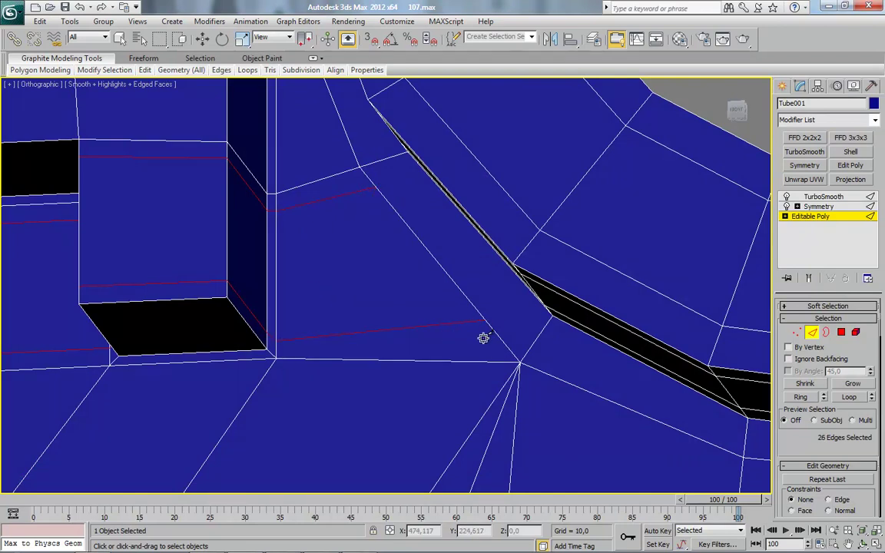
{"action": "right_click", "coordinate": [408, 316]}
Step: Connect the short horizontal edges across both bracket legs with 2 segments pinched toward the leg sides
{"action": "middle_click_drag", "start_coordinate": [277, 323], "coordinate": [355, 311]}
{"action": "scroll", "coordinate": [358, 306], "scroll_direction": "down", "scroll_amount": 3}
{"action": "scroll", "coordinate": [472, 290], "scroll_direction": "down", "scroll_amount": 2}
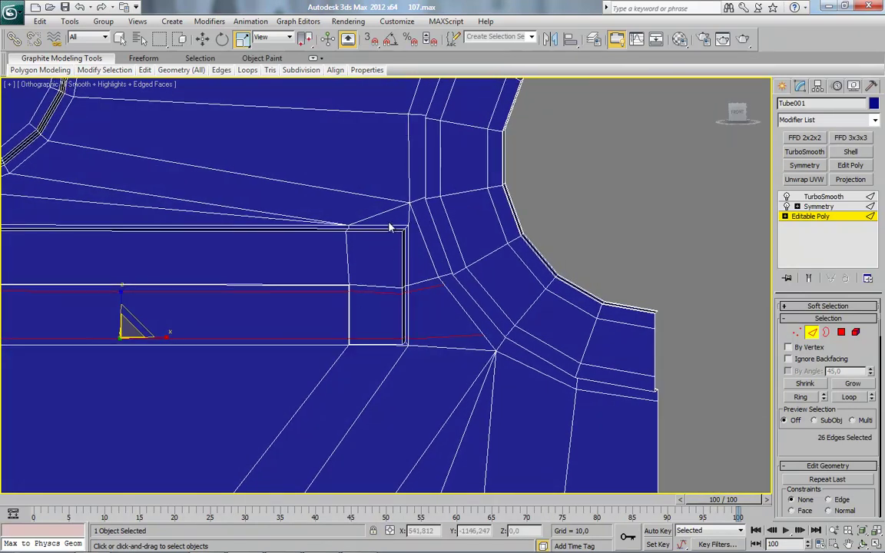
{"action": "left_click_drag", "start_coordinate": [380, 296], "coordinate": [367, 356]}
{"action": "middle_click_drag", "start_coordinate": [366, 356], "coordinate": [585, 346], "text": "alt"}
{"action": "left_click_drag", "start_coordinate": [186, 242], "coordinate": [190, 359], "text": "ctrl"}
{"action": "right_click", "coordinate": [406, 245]}
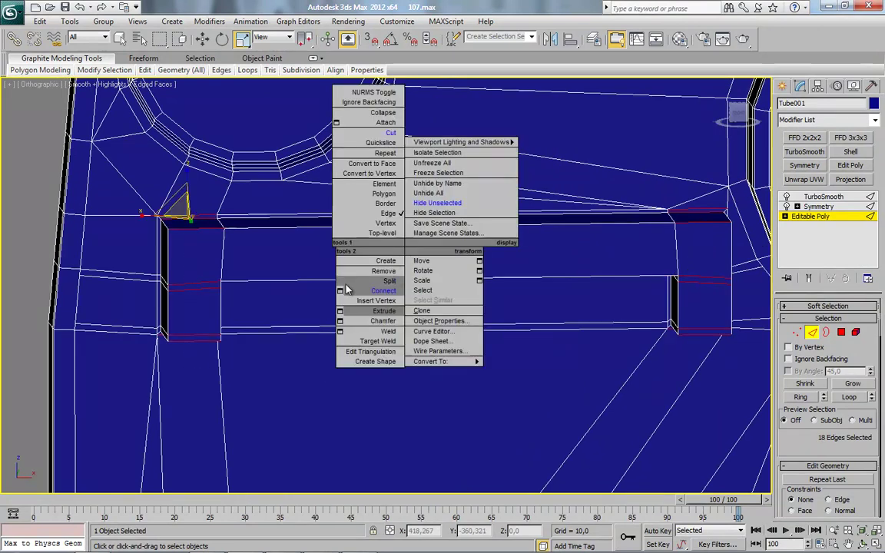
{"action": "left_click", "coordinate": [347, 290]}
{"action": "scroll", "coordinate": [289, 291], "scroll_direction": "up", "scroll_amount": 2}
{"action": "left_click", "coordinate": [150, 249]}
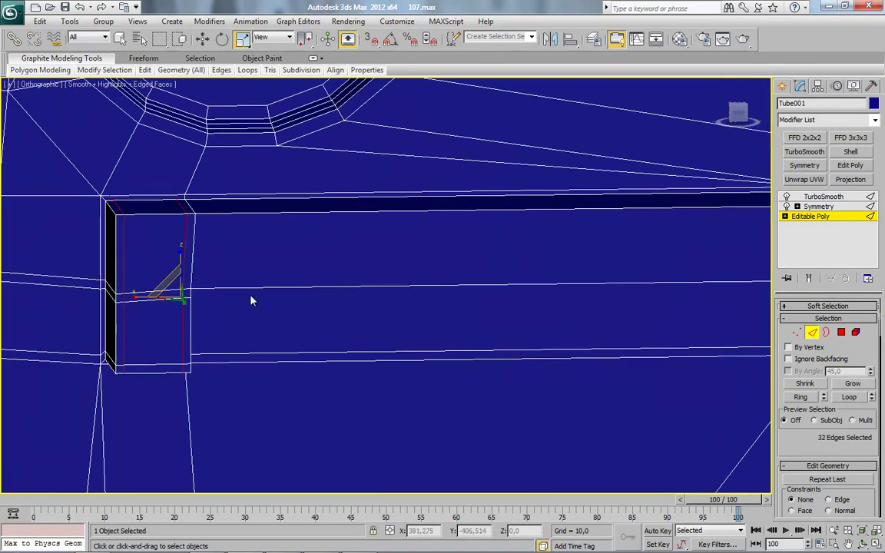
Step: Connect the vertical edges of the bracket's upper bar with 2 segments pinched toward its top and bottom
{"action": "scroll", "coordinate": [252, 298], "scroll_direction": "down", "scroll_amount": 2}
{"action": "left_click_drag", "start_coordinate": [219, 247], "coordinate": [252, 252]}
{"action": "middle_click_drag", "start_coordinate": [608, 290], "coordinate": [279, 306]}
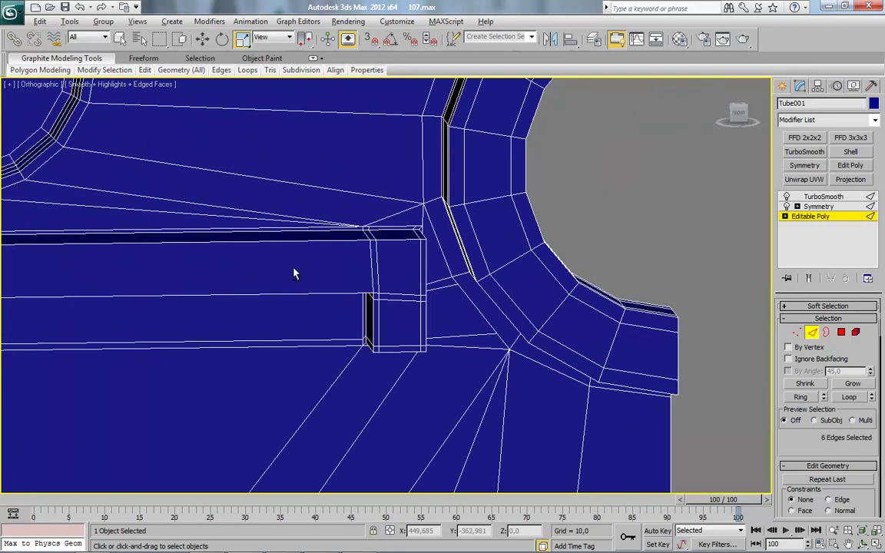
{"action": "middle_click_drag", "start_coordinate": [294, 269], "coordinate": [274, 262], "text": "alt"}
{"action": "left_click_drag", "start_coordinate": [315, 271], "coordinate": [449, 286]}
{"action": "right_click", "coordinate": [447, 241]}
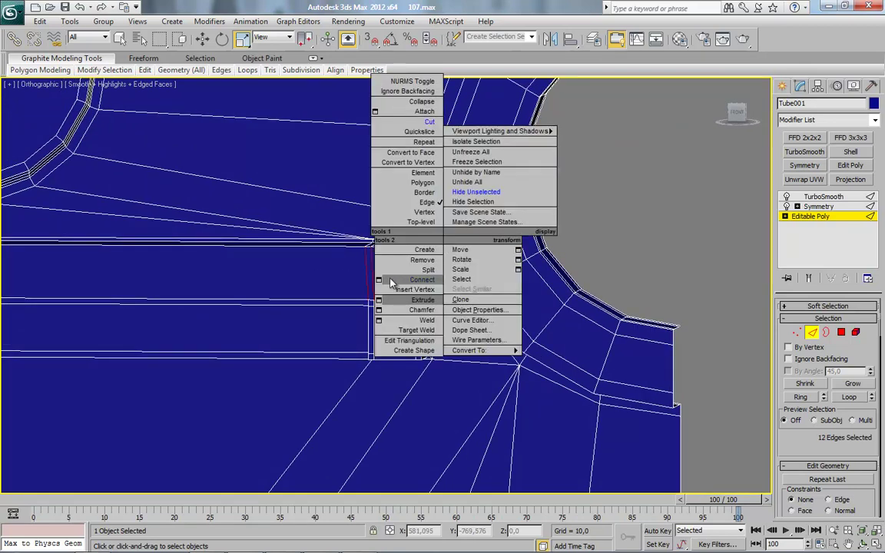
{"action": "left_click", "coordinate": [382, 281]}
{"action": "left_click", "coordinate": [152, 248]}
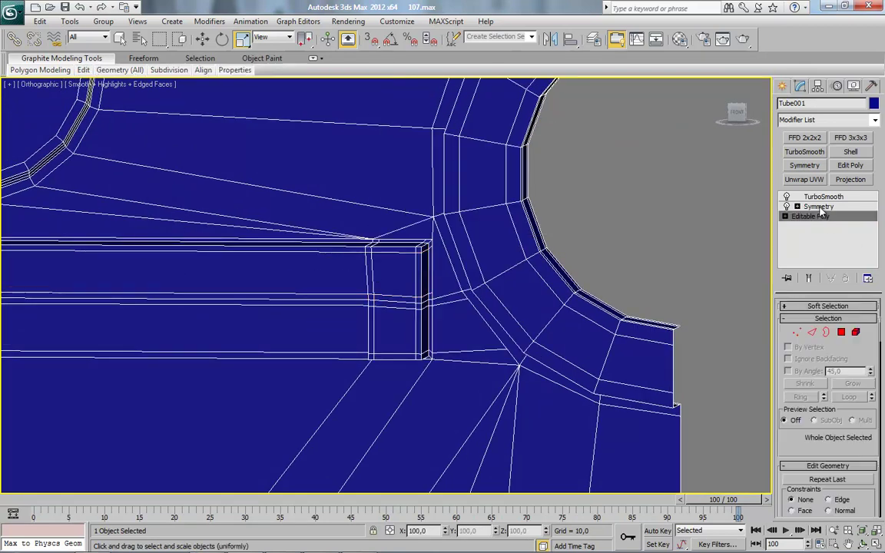
Step: Examine the TurboSmooth result around the bracket's corner beside the arch, without and with edges displayed
{"action": "left_click", "coordinate": [821, 197]}
{"action": "key", "text": "F4"}
{"action": "middle_click_drag", "start_coordinate": [454, 347], "coordinate": [466, 332]}
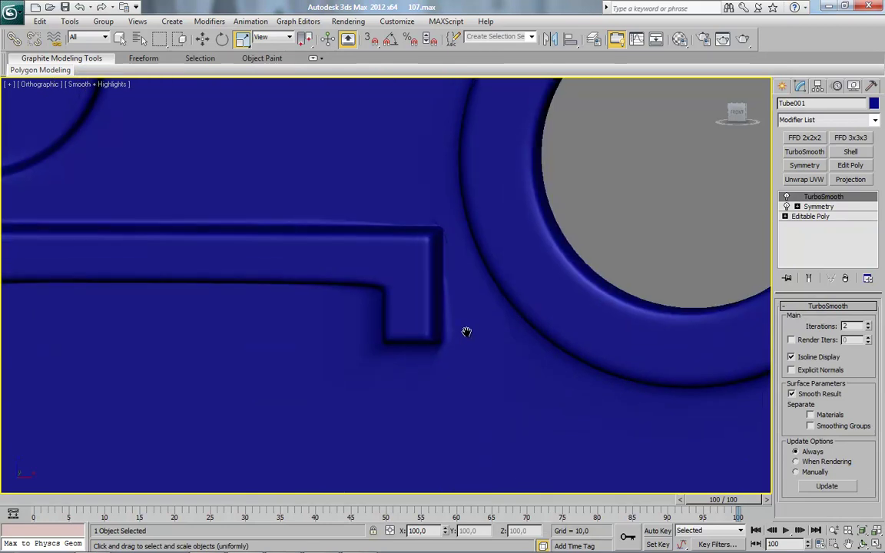
{"action": "middle_click_drag", "start_coordinate": [493, 292], "coordinate": [439, 344]}
{"action": "key", "text": "F4"}
{"action": "scroll", "coordinate": [437, 354], "scroll_direction": "up", "scroll_amount": 4}
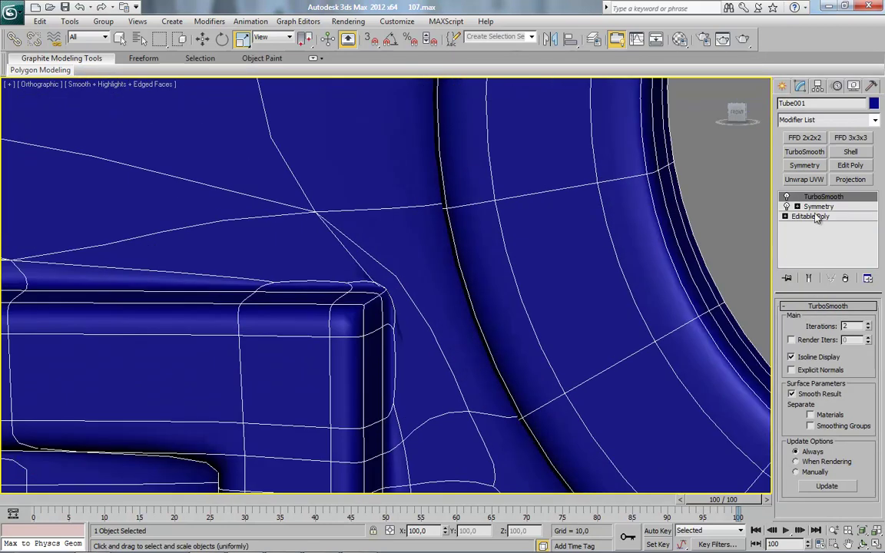
Step: Cut two edges in the base mesh from the upper bar's support lines at the bracket's side to the arch ring's edge
{"action": "left_click", "coordinate": [811, 217]}
{"action": "middle_click_drag", "start_coordinate": [512, 308], "coordinate": [518, 283]}
{"action": "left_click", "coordinate": [797, 332]}
{"action": "right_click", "coordinate": [496, 263]}
{"action": "left_click", "coordinate": [470, 152]}
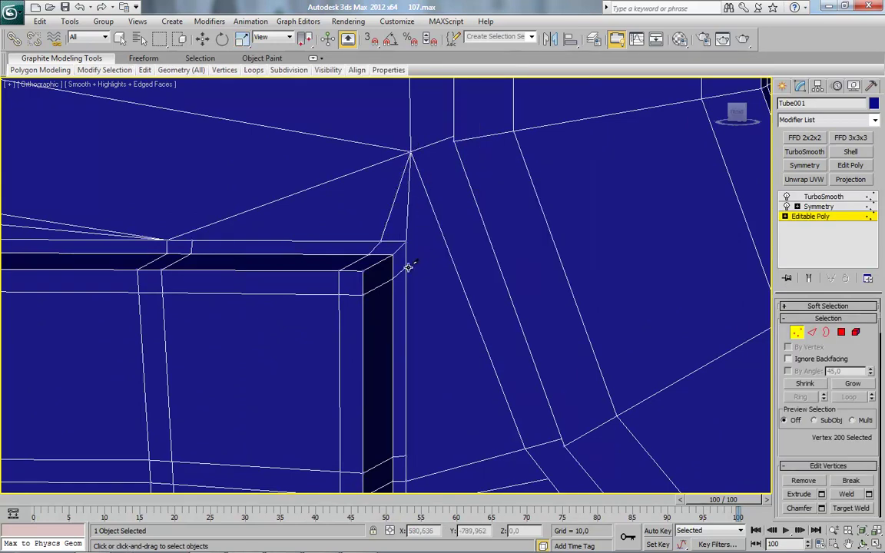
{"action": "left_click", "coordinate": [448, 251]}
{"action": "right_click", "coordinate": [473, 404]}
{"action": "middle_click_drag", "start_coordinate": [474, 405], "coordinate": [453, 282]}
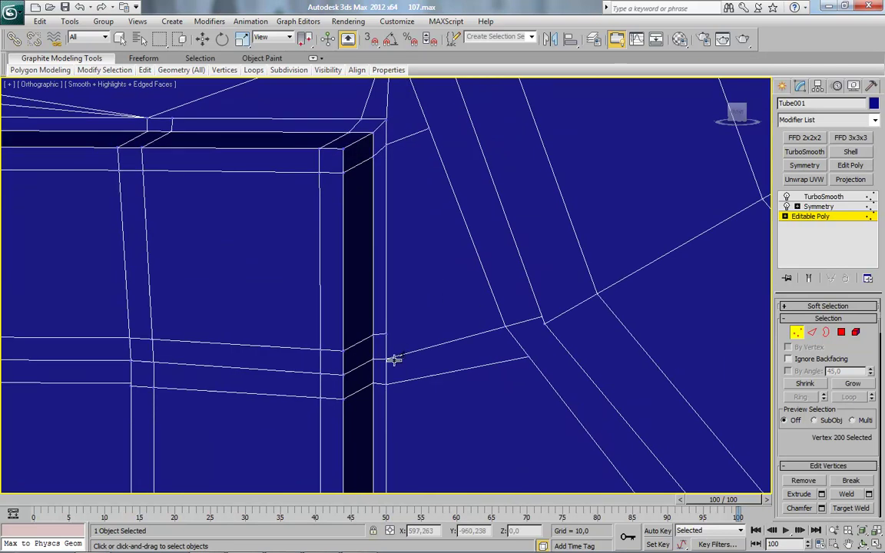
{"action": "left_click", "coordinate": [388, 334]}
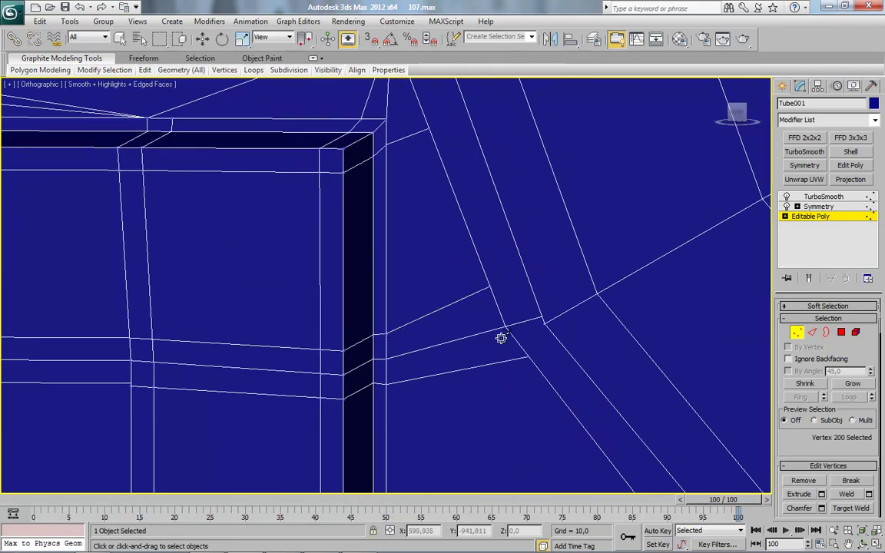
Step: Cut an edge across the diagonal strip just below the bracket leg beside the arch
{"action": "scroll", "coordinate": [503, 338], "scroll_direction": "down", "scroll_amount": 4}
{"action": "middle_click_drag", "start_coordinate": [424, 370], "coordinate": [450, 502], "text": "alt"}
{"action": "middle_click_drag", "start_coordinate": [460, 275], "coordinate": [440, 160]}
{"action": "middle_click_drag", "start_coordinate": [460, 359], "coordinate": [460, 309]}
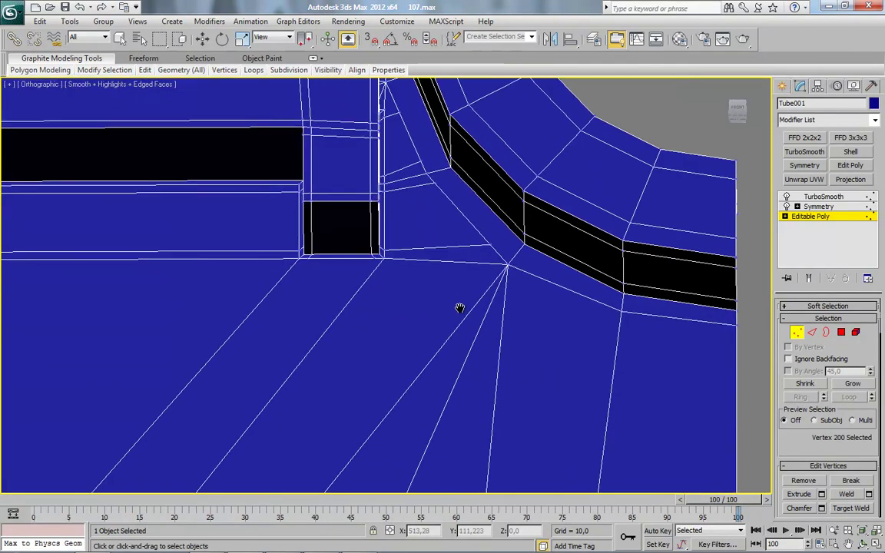
{"action": "scroll", "coordinate": [459, 308], "scroll_direction": "up", "scroll_amount": 2}
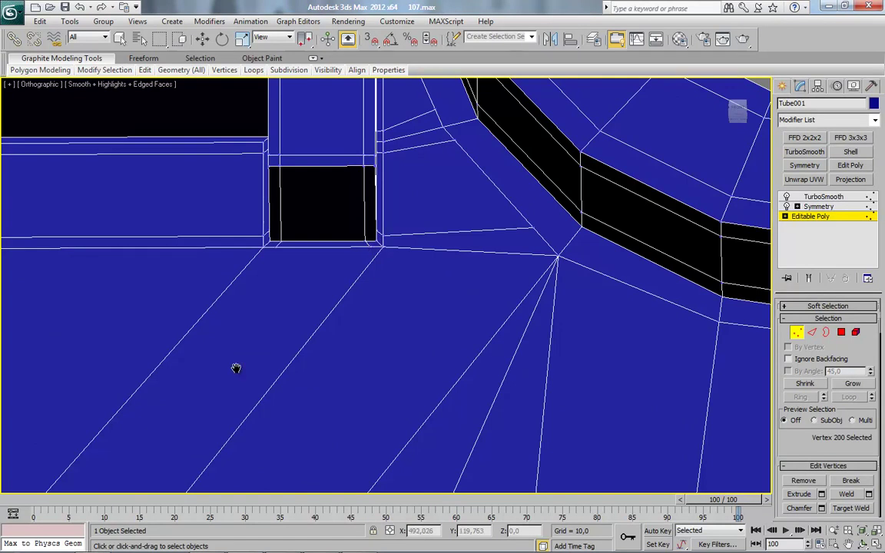
{"action": "scroll", "coordinate": [236, 368], "scroll_direction": "down", "scroll_amount": 4}
{"action": "middle_click_drag", "start_coordinate": [236, 368], "coordinate": [423, 152]}
{"action": "scroll", "coordinate": [404, 189], "scroll_direction": "down", "scroll_amount": 4}
{"action": "middle_click_drag", "start_coordinate": [416, 205], "coordinate": [373, 238], "text": "alt"}
{"action": "scroll", "coordinate": [376, 315], "scroll_direction": "up", "scroll_amount": 8}
{"action": "left_click", "coordinate": [358, 222]}
{"action": "left_click", "coordinate": [451, 256]}
Step: Cut two edges from the support lines at the leg's lower end down to the cross cut below it
{"action": "left_click", "coordinate": [496, 178]}
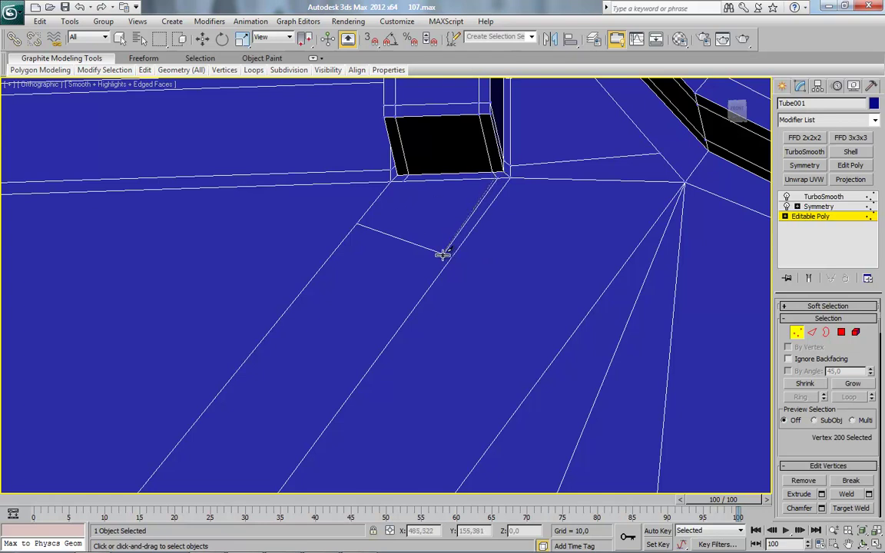
{"action": "left_click", "coordinate": [438, 251]}
{"action": "right_click", "coordinate": [438, 250]}
{"action": "left_click", "coordinate": [401, 180]}
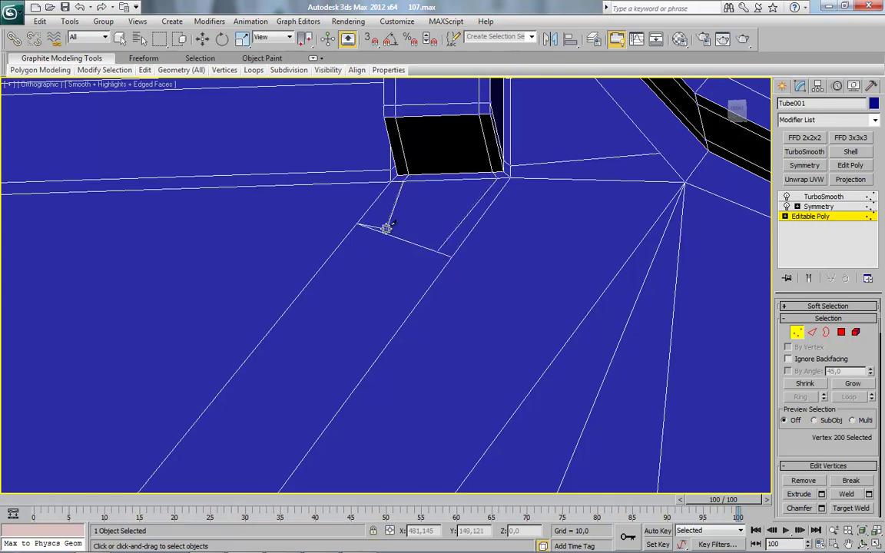
{"action": "middle_click_drag", "start_coordinate": [513, 231], "coordinate": [438, 292]}
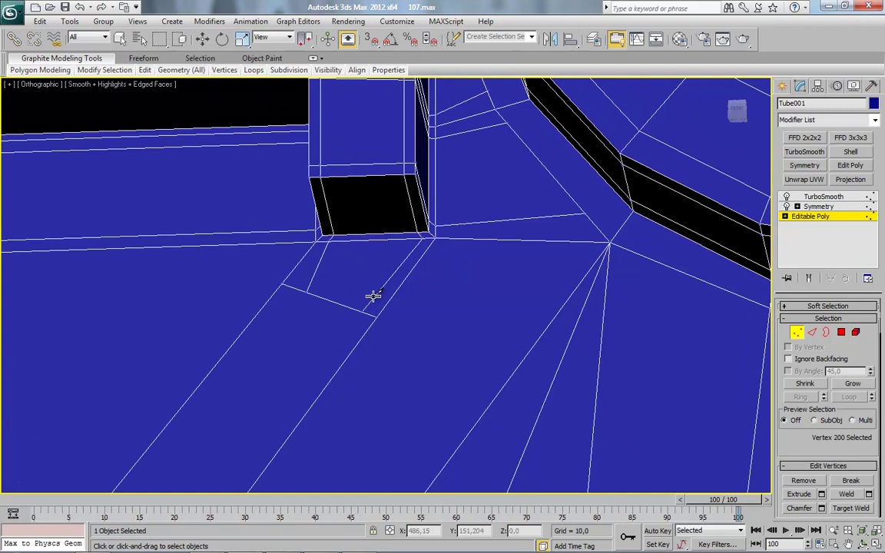
{"action": "scroll", "coordinate": [330, 255], "scroll_direction": "down", "scroll_amount": 2}
{"action": "middle_click_drag", "start_coordinate": [331, 255], "coordinate": [410, 260]}
{"action": "middle_click_drag", "start_coordinate": [312, 253], "coordinate": [336, 420]}
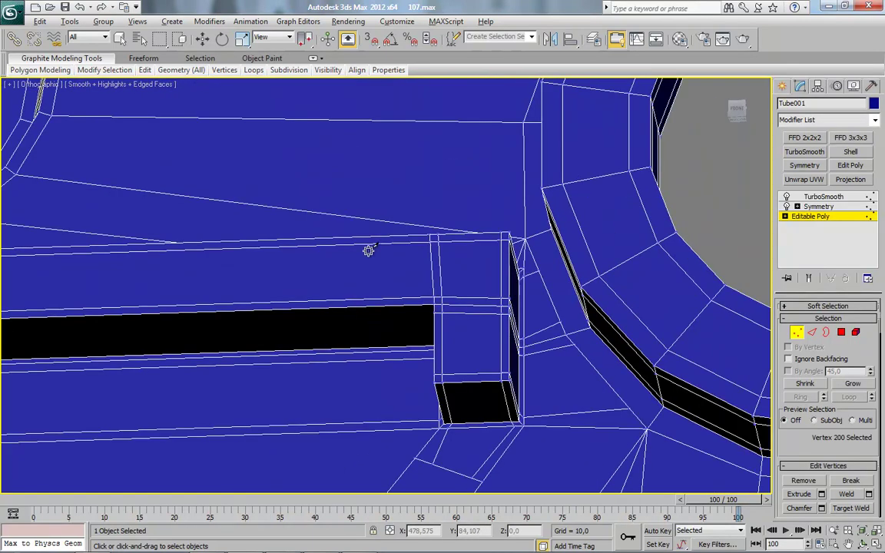
Step: Cut an edge from the support line at the bracket's upper outer corner to the vertex on the panel's side support line
{"action": "middle_click_drag", "start_coordinate": [369, 251], "coordinate": [369, 352], "text": "alt"}
{"action": "middle_click_drag", "start_coordinate": [438, 376], "coordinate": [429, 312]}
{"action": "middle_click_drag", "start_coordinate": [442, 243], "coordinate": [437, 318]}
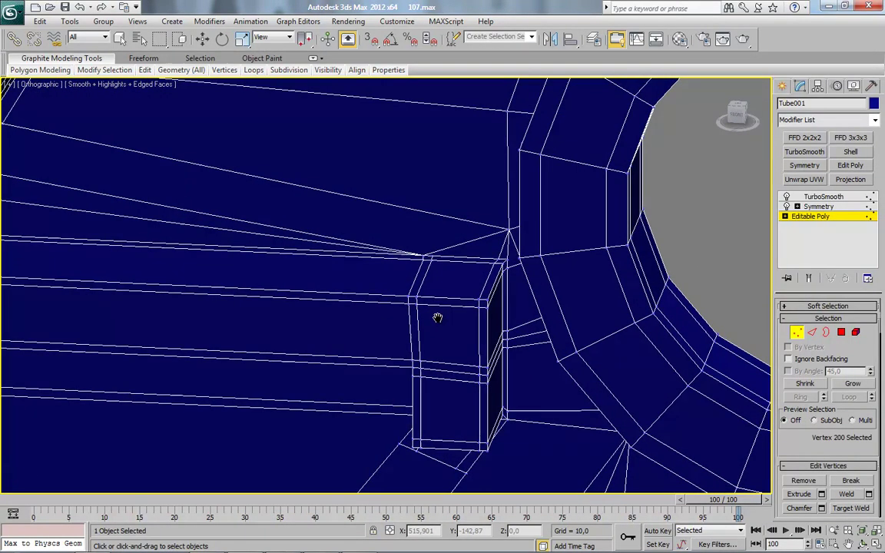
{"action": "middle_click_drag", "start_coordinate": [153, 347], "coordinate": [294, 319]}
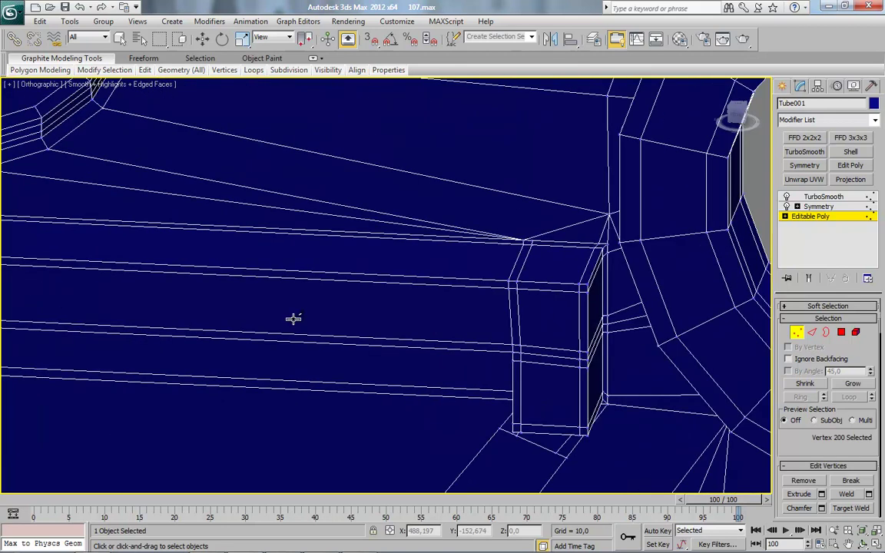
{"action": "middle_click_drag", "start_coordinate": [642, 313], "coordinate": [478, 323], "text": "alt"}
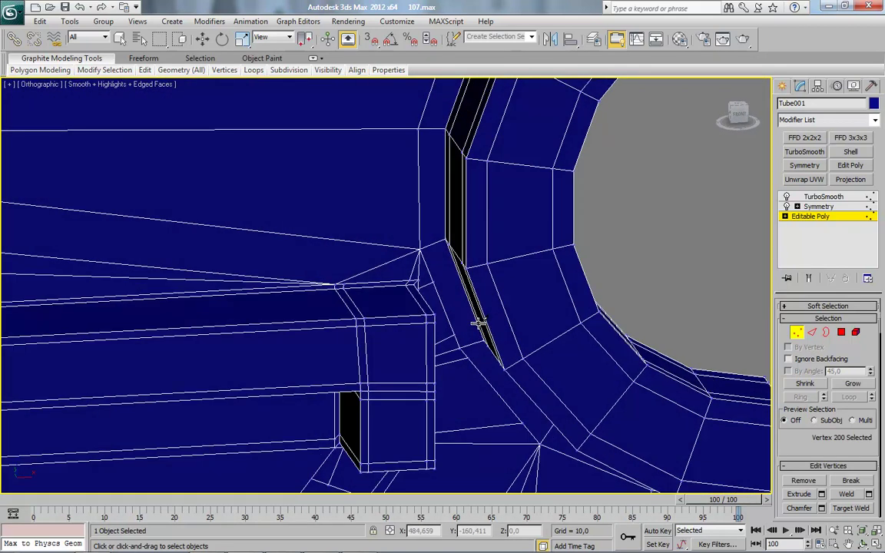
{"action": "middle_click_drag", "start_coordinate": [338, 339], "coordinate": [451, 286], "text": "alt"}
{"action": "left_click_drag", "start_coordinate": [463, 171], "coordinate": [423, 271]}
{"action": "left_click", "coordinate": [409, 285]}
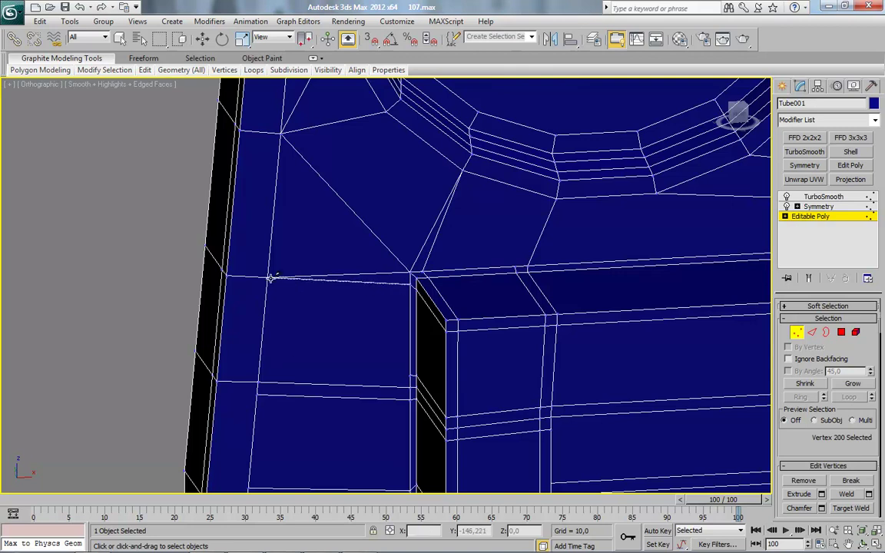
{"action": "left_click", "coordinate": [267, 276]}
{"action": "right_click", "coordinate": [407, 382]}
Step: Cut an edge across the strip below the outer bracket leg, and edges from the leg's support lines to its two ends
{"action": "middle_click_drag", "start_coordinate": [438, 401], "coordinate": [445, 203]}
{"action": "middle_click_drag", "start_coordinate": [423, 309], "coordinate": [408, 266], "text": "alt"}
{"action": "scroll", "coordinate": [408, 268], "scroll_direction": "down", "scroll_amount": 3}
{"action": "middle_click_drag", "start_coordinate": [435, 342], "coordinate": [428, 291]}
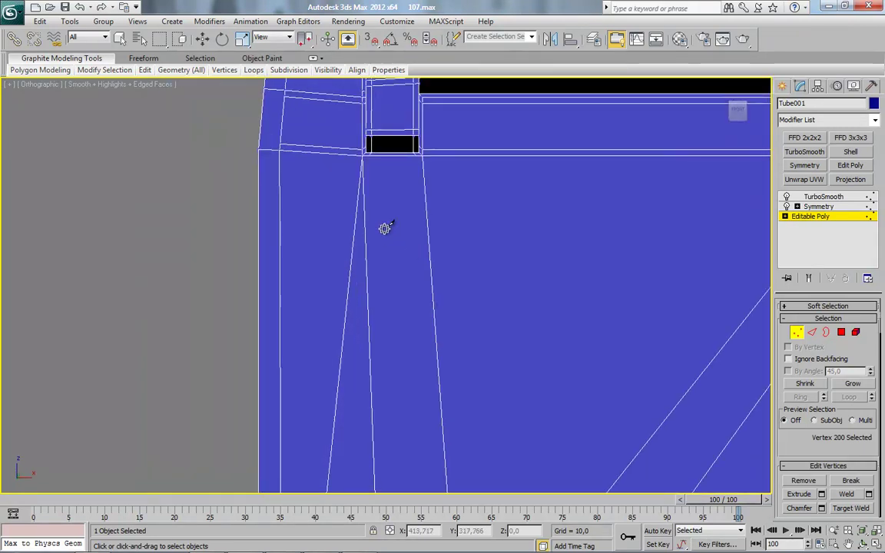
{"action": "scroll", "coordinate": [379, 195], "scroll_direction": "up", "scroll_amount": 3}
{"action": "middle_click_drag", "start_coordinate": [379, 194], "coordinate": [384, 330]}
{"action": "left_click", "coordinate": [357, 317]}
{"action": "left_click", "coordinate": [479, 309]}
{"action": "right_click", "coordinate": [379, 263]}
{"action": "left_click", "coordinate": [357, 316]}
{"action": "right_click", "coordinate": [380, 330]}
Step: Cut a short edge from the cross cut's outer end to the adjacent slanted edge, and target-weld that edge's vertex onto the cut's end
{"action": "left_click", "coordinate": [356, 318]}
{"action": "left_click", "coordinate": [346, 319]}
{"action": "right_click", "coordinate": [394, 301]}
{"action": "right_click", "coordinate": [391, 281]}
{"action": "right_click", "coordinate": [392, 279]}
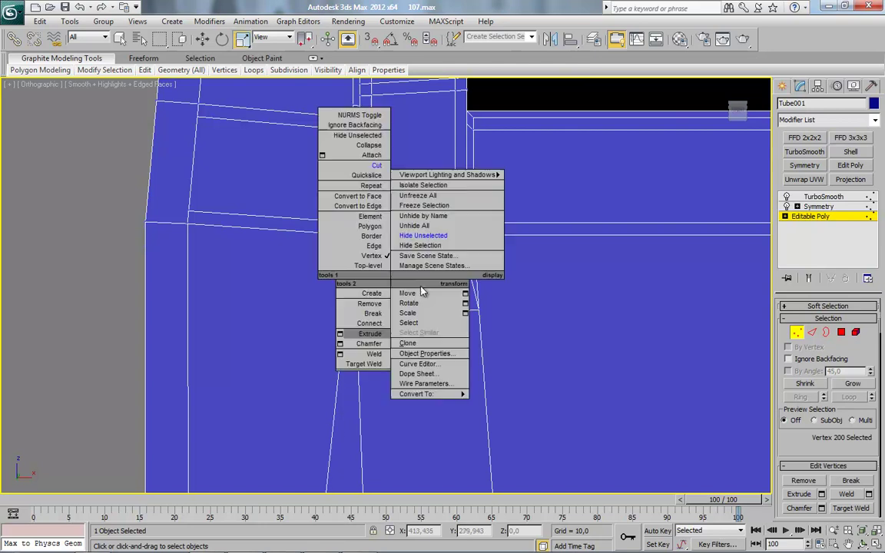
{"action": "left_click", "coordinate": [363, 366]}
{"action": "left_click", "coordinate": [346, 321]}
{"action": "left_click", "coordinate": [356, 317]}
{"action": "right_click", "coordinate": [382, 335]}
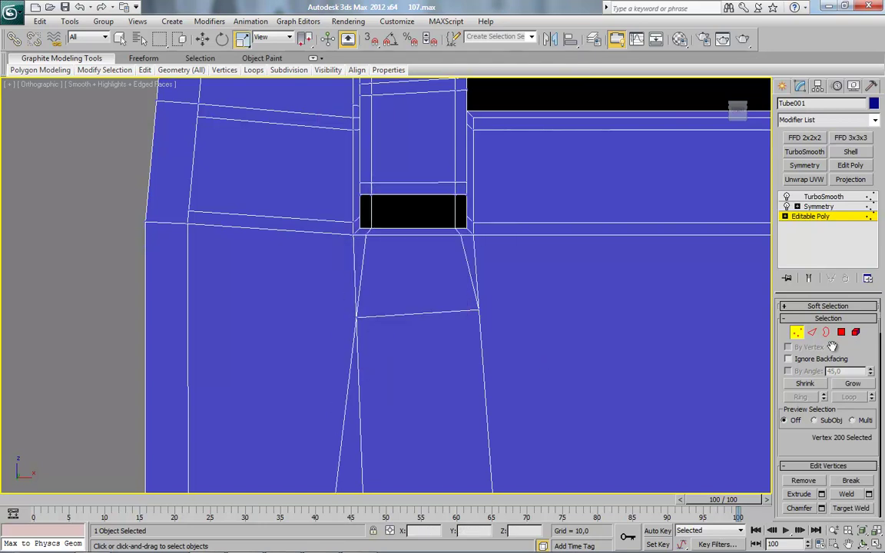
Step: Examine the TurboSmooth result around the outer bracket leg's lower end, with and without edges displayed
{"action": "left_click", "coordinate": [801, 334]}
{"action": "left_click", "coordinate": [825, 198]}
{"action": "scroll", "coordinate": [554, 320], "scroll_direction": "down", "scroll_amount": 4}
{"action": "middle_click_drag", "start_coordinate": [553, 319], "coordinate": [543, 341]}
{"action": "key", "text": "F4"}
{"action": "scroll", "coordinate": [404, 324], "scroll_direction": "up", "scroll_amount": 5}
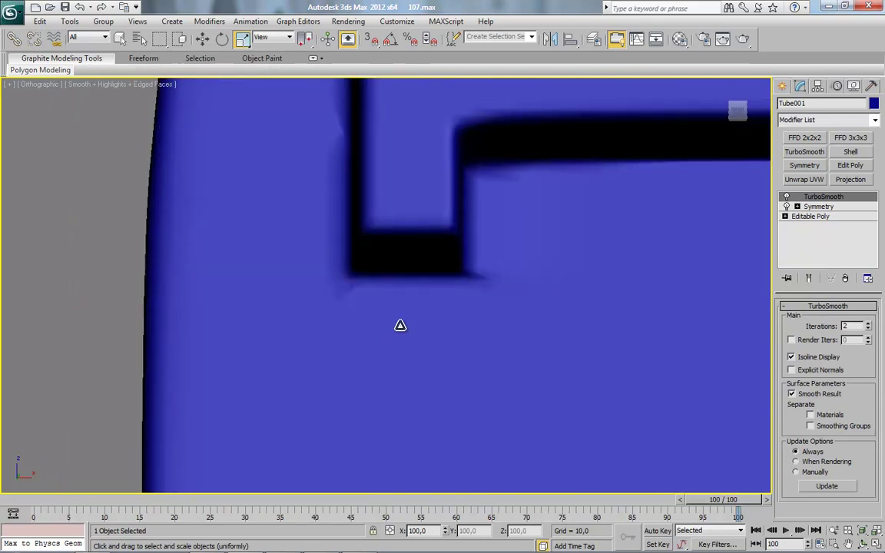
{"action": "key", "text": "F4"}
{"action": "scroll", "coordinate": [409, 324], "scroll_direction": "up", "scroll_amount": 2}
{"action": "scroll", "coordinate": [568, 324], "scroll_direction": "down", "scroll_amount": 6}
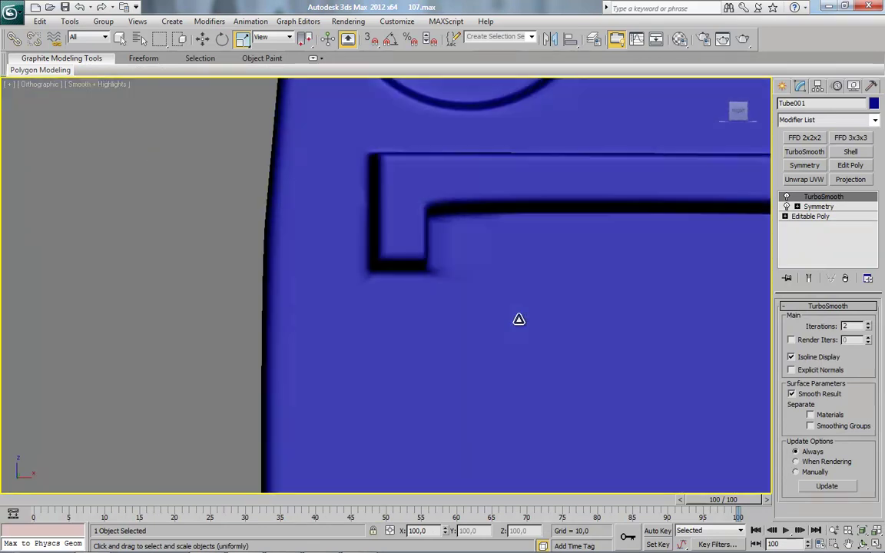
Step: Compare the base mesh with the TurboSmooth result at the lower end of the bracket leg beside the arch
{"action": "middle_click_drag", "start_coordinate": [518, 319], "coordinate": [529, 349], "text": "alt"}
{"action": "middle_click_drag", "start_coordinate": [596, 354], "coordinate": [283, 352]}
{"action": "middle_click_drag", "start_coordinate": [474, 350], "coordinate": [461, 295], "text": "alt"}
{"action": "scroll", "coordinate": [418, 330], "scroll_direction": "up", "scroll_amount": 4}
{"action": "middle_click_drag", "start_coordinate": [642, 326], "coordinate": [445, 350]}
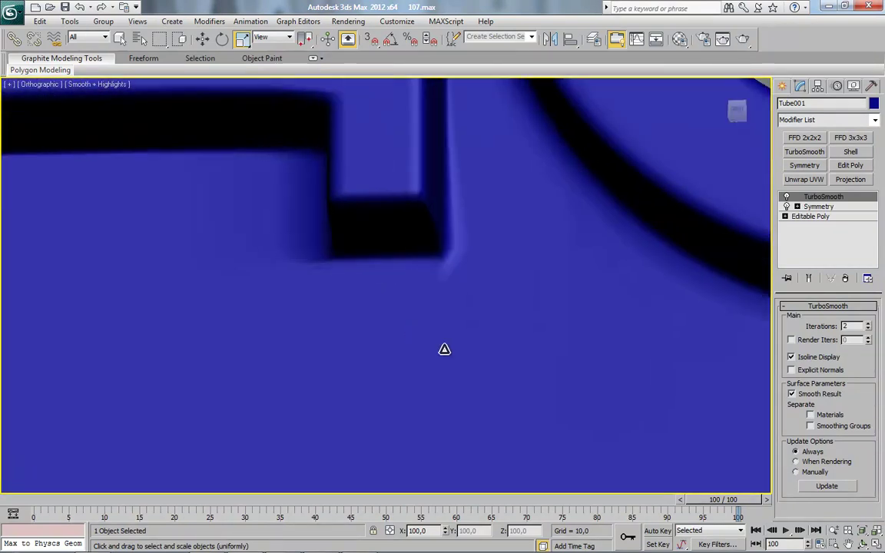
{"action": "key", "text": "F4"}
{"action": "left_click", "coordinate": [810, 217]}
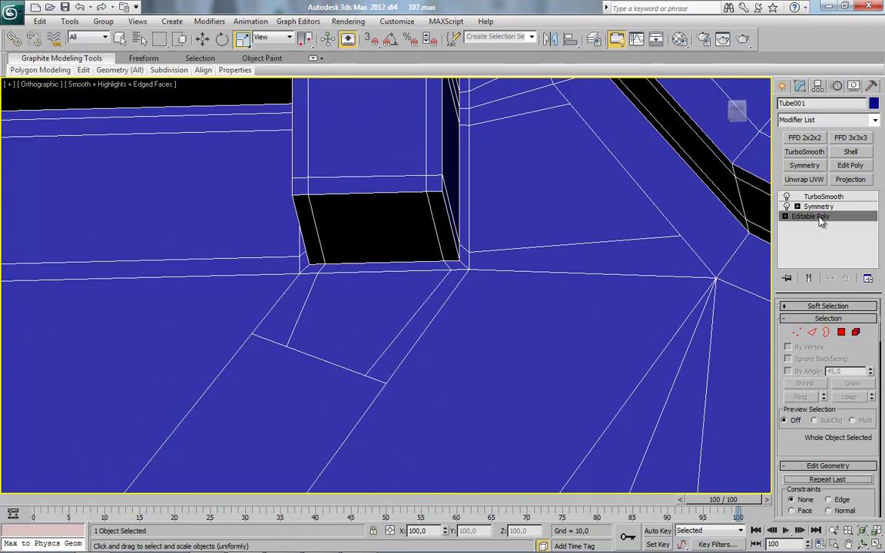
{"action": "left_click", "coordinate": [824, 197]}
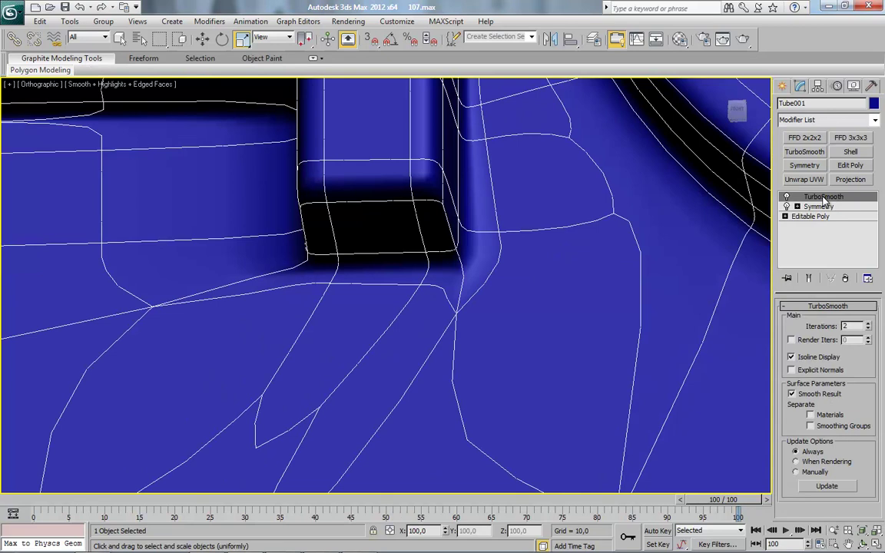
{"action": "left_click", "coordinate": [822, 216]}
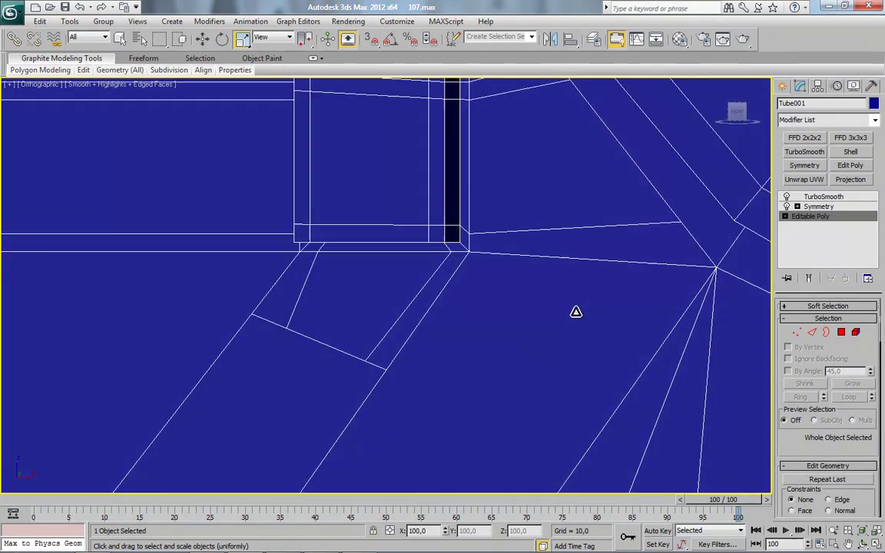
{"action": "middle_click_drag", "start_coordinate": [577, 312], "coordinate": [575, 306], "text": "alt"}
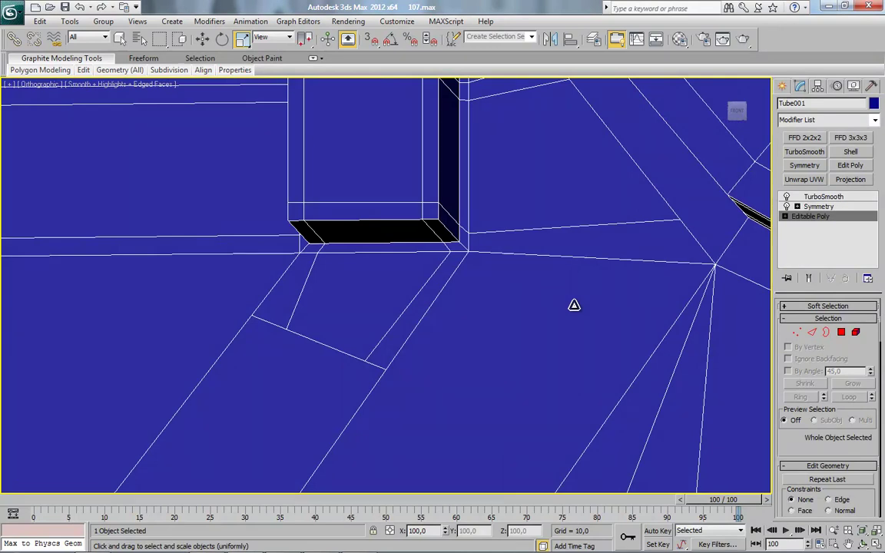
{"action": "left_click", "coordinate": [811, 198]}
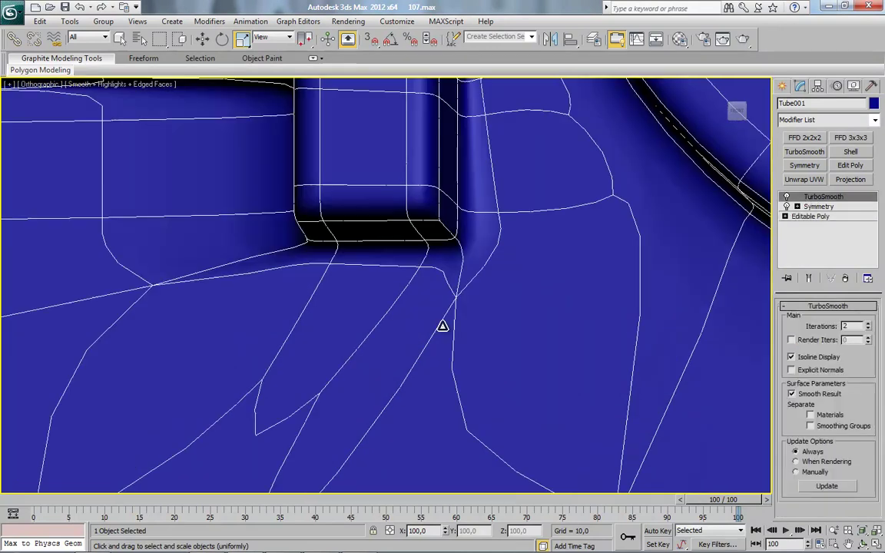
Step: Examine the smoothed bracket from an angle, without and with edges, focusing on its outer upper corner
{"action": "scroll", "coordinate": [430, 345], "scroll_direction": "down", "scroll_amount": 3}
{"action": "key", "text": "F4"}
{"action": "scroll", "coordinate": [430, 345], "scroll_direction": "down", "scroll_amount": 8}
{"action": "middle_click_drag", "start_coordinate": [428, 344], "coordinate": [450, 357], "text": "alt"}
{"action": "mouse_move", "coordinate": [402, 320]}
{"action": "middle_mouse_down", "text": "alt"}
{"action": "mouse_move", "coordinate": [407, 333]}
{"action": "mouse_move", "coordinate": [407, 320]}
{"action": "mouse_move", "coordinate": [412, 325]}
{"action": "middle_mouse_up", "text": "alt"}
{"action": "scroll", "coordinate": [375, 302], "scroll_direction": "up", "scroll_amount": 7}
{"action": "key", "text": "F4"}
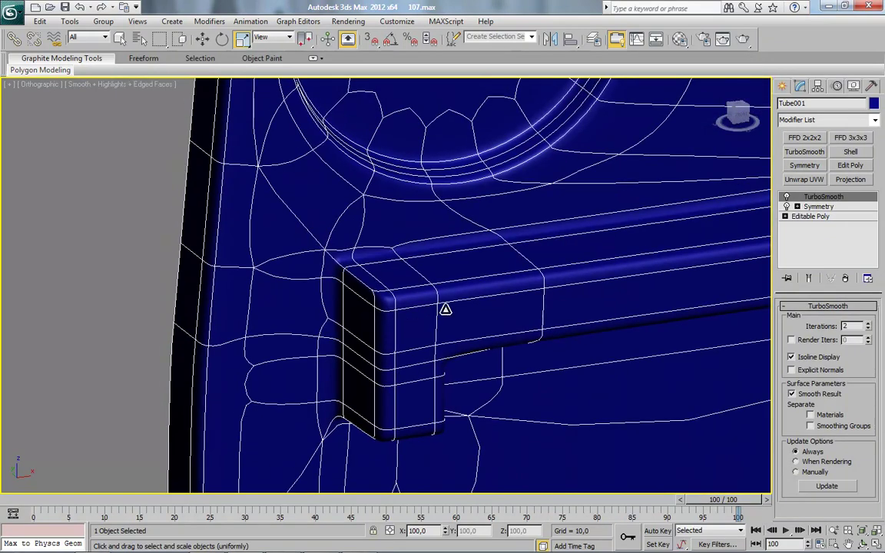
Step: Cut an edge in the base mesh from the outer leg's inner support line above the bracket to the nearest vertex of the round recess
{"action": "left_click", "coordinate": [812, 217]}
{"action": "scroll", "coordinate": [528, 272], "scroll_direction": "up", "scroll_amount": 5}
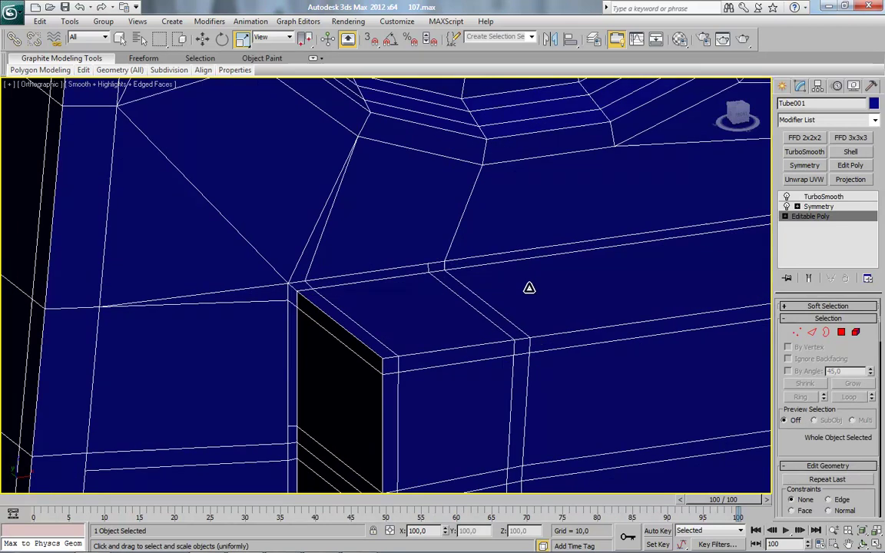
{"action": "left_click", "coordinate": [798, 331]}
{"action": "right_click", "coordinate": [502, 223]}
{"action": "left_click", "coordinate": [490, 119]}
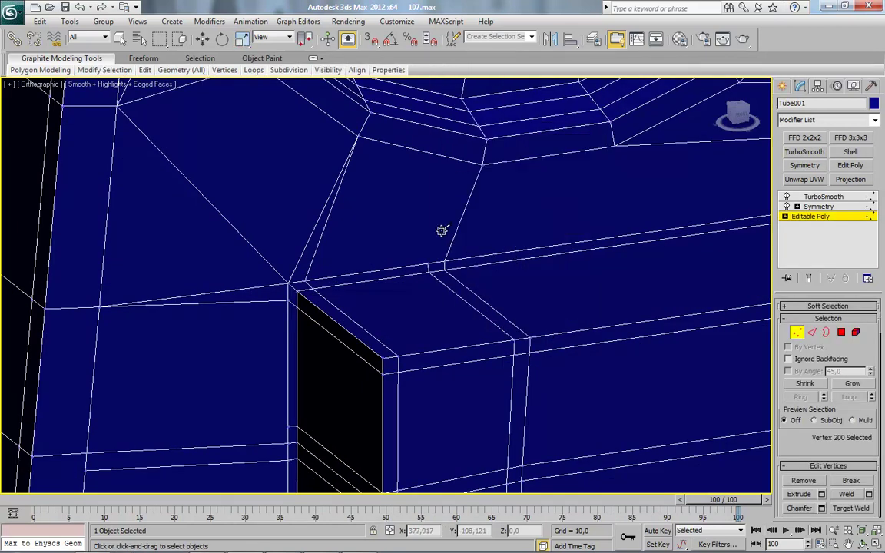
{"action": "left_click", "coordinate": [427, 263]}
{"action": "left_click", "coordinate": [483, 163]}
{"action": "right_click", "coordinate": [512, 198]}
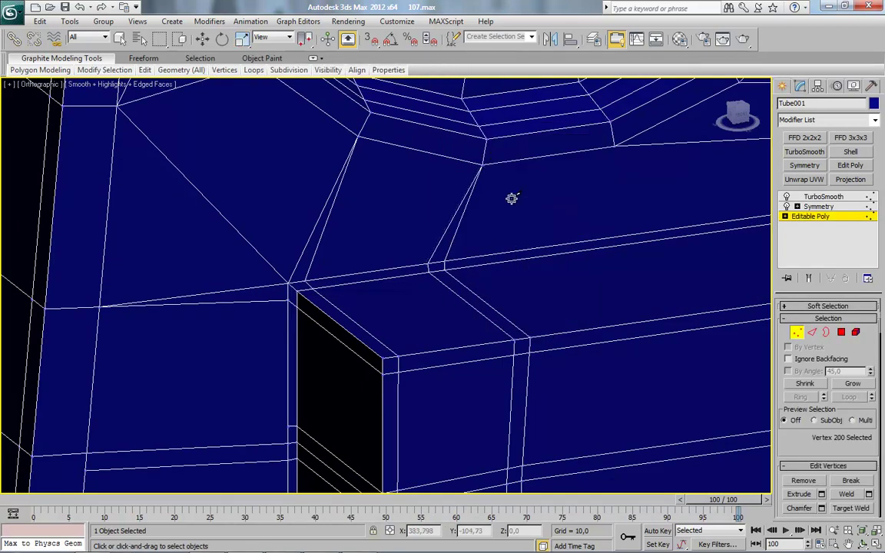
Step: Target-weld the end vertex of the lower support line beside the outer leg onto the vertex below it on the panel's side line
{"action": "scroll", "coordinate": [512, 199], "scroll_direction": "down", "scroll_amount": 2}
{"action": "middle_click_drag", "start_coordinate": [455, 288], "coordinate": [434, 306], "text": "alt"}
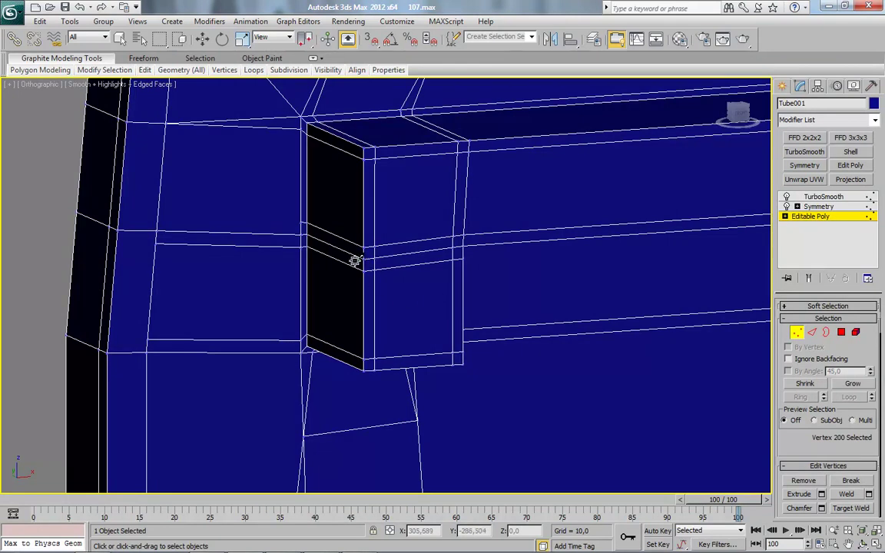
{"action": "middle_click_drag", "start_coordinate": [358, 258], "coordinate": [389, 240], "text": "alt"}
{"action": "middle_click_drag", "start_coordinate": [284, 211], "coordinate": [356, 251]}
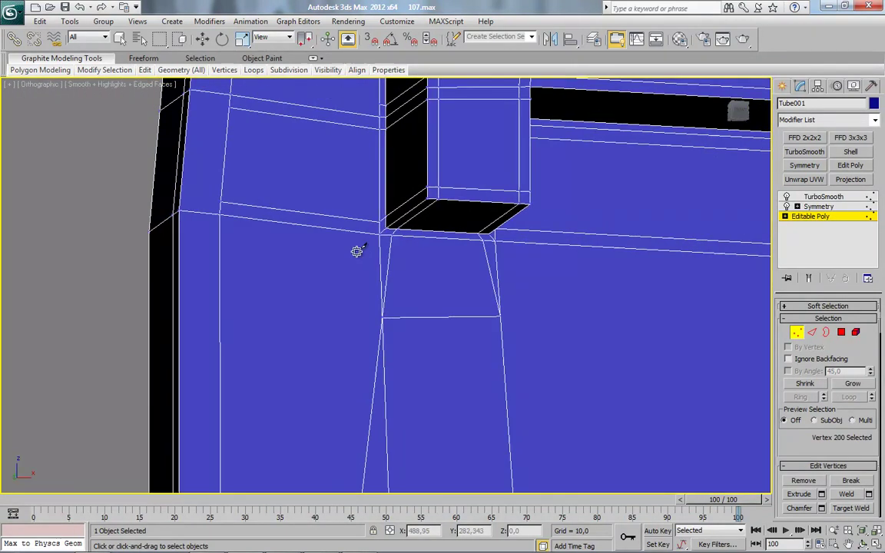
{"action": "right_click", "coordinate": [322, 184]}
{"action": "left_click", "coordinate": [290, 265]}
{"action": "left_click", "coordinate": [219, 215]}
Step: Target-weld the two support-line ends below the leg beside the arch onto the cross cut's two end vertices
{"action": "middle_click_drag", "start_coordinate": [557, 338], "coordinate": [433, 350], "text": "alt"}
{"action": "scroll", "coordinate": [542, 344], "scroll_direction": "down", "scroll_amount": 4}
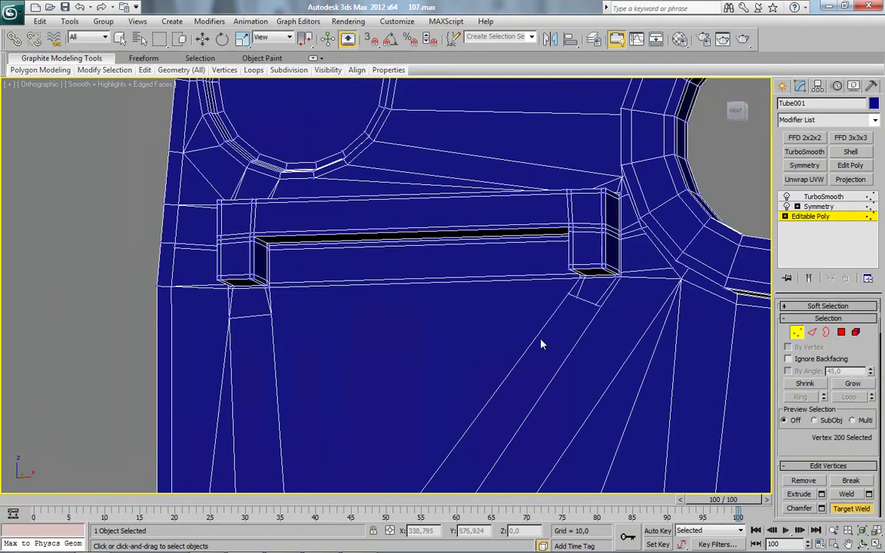
{"action": "scroll", "coordinate": [395, 320], "scroll_direction": "up", "scroll_amount": 4}
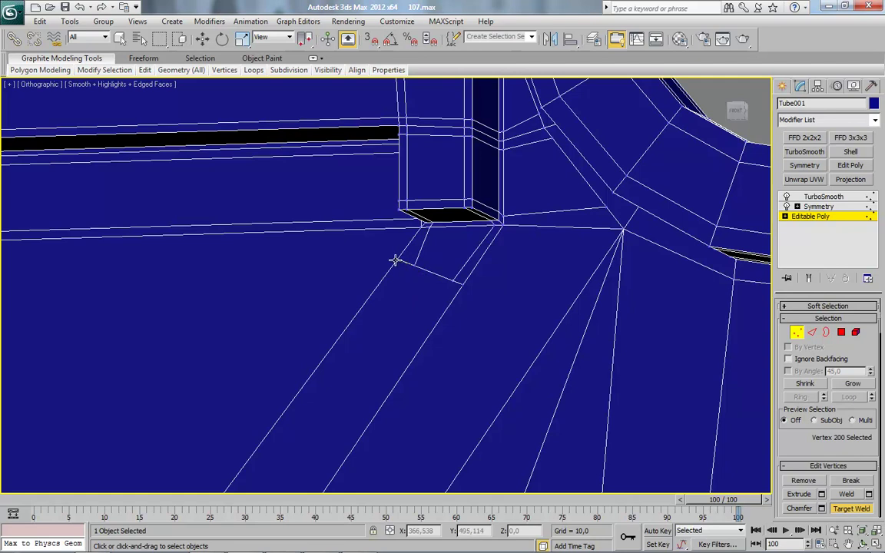
{"action": "middle_click_drag", "start_coordinate": [540, 298], "coordinate": [511, 312]}
{"action": "scroll", "coordinate": [512, 312], "scroll_direction": "up", "scroll_amount": 2}
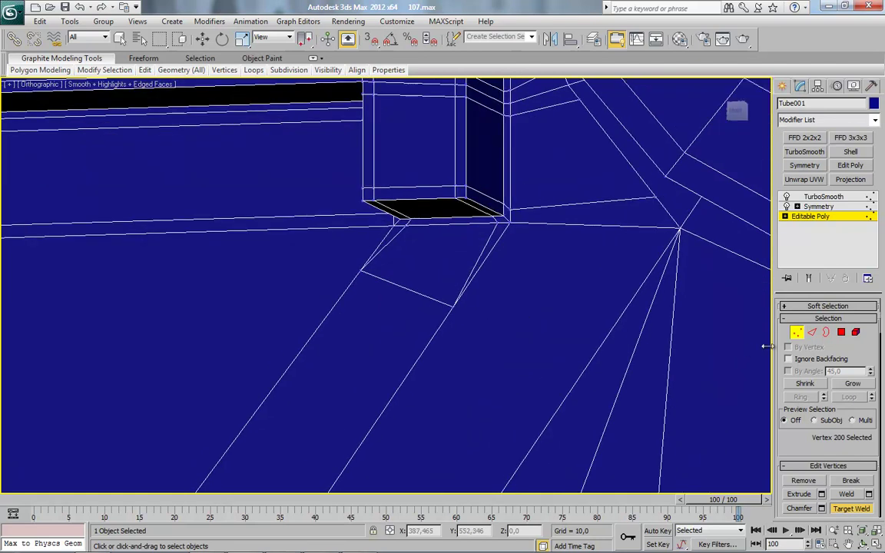
Step: Compare the TurboSmooth result with the base mesh below the leg beside the arch, with and without edges displayed
{"action": "left_click", "coordinate": [814, 194]}
{"action": "middle_click_drag", "start_coordinate": [571, 291], "coordinate": [540, 323]}
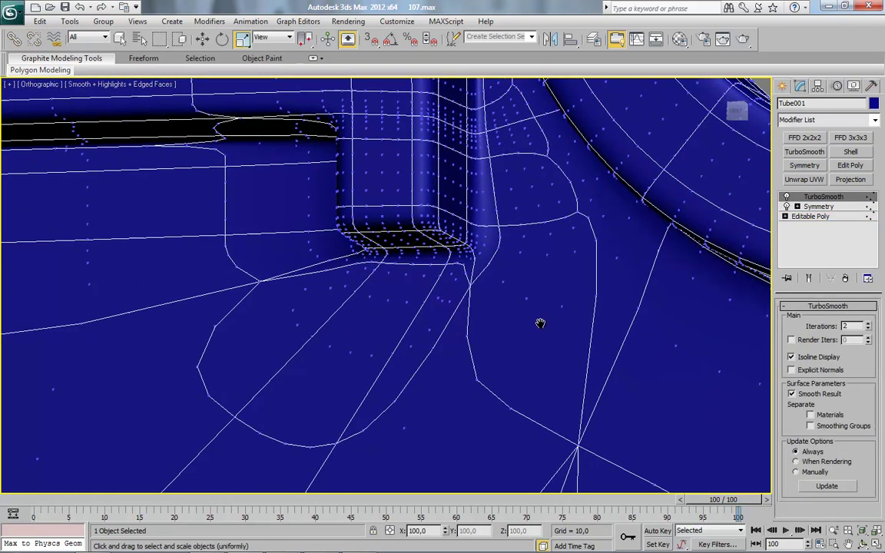
{"action": "key", "text": "F4"}
{"action": "scroll", "coordinate": [539, 324], "scroll_direction": "down", "scroll_amount": 5}
{"action": "left_click", "coordinate": [836, 218]}
{"action": "left_click", "coordinate": [798, 333]}
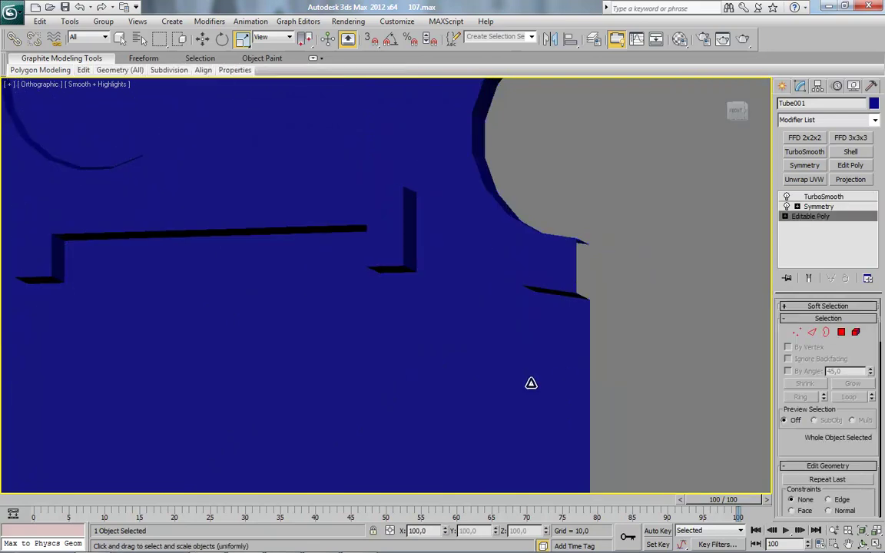
{"action": "key", "text": "F4"}
{"action": "middle_click_drag", "start_coordinate": [511, 355], "coordinate": [536, 338]}
{"action": "scroll", "coordinate": [536, 338], "scroll_direction": "down", "scroll_amount": 2}
{"action": "left_click", "coordinate": [560, 356]}
{"action": "scroll", "coordinate": [435, 321], "scroll_direction": "up", "scroll_amount": 5}
{"action": "left_click", "coordinate": [523, 283]}
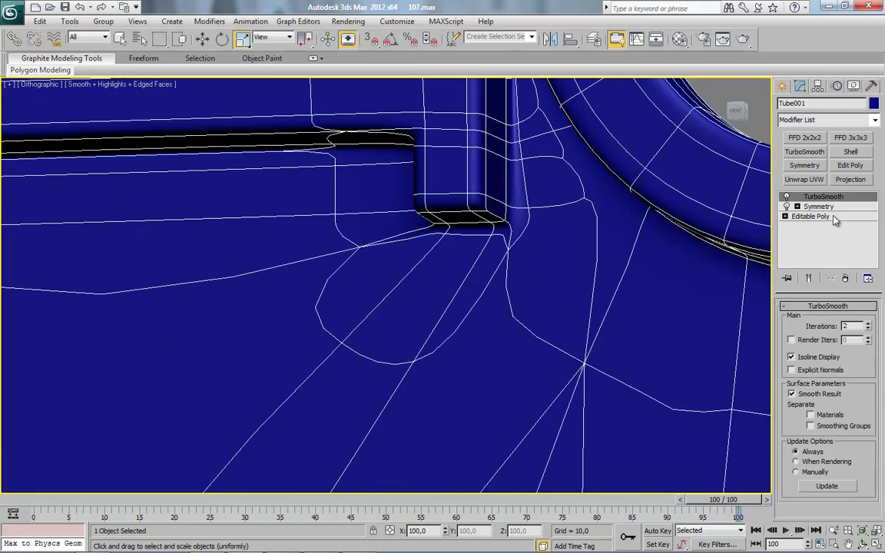
Step: Examine the base mesh's edge flow around both bracket legs and the large face between them
{"action": "left_click", "coordinate": [835, 219]}
{"action": "scroll", "coordinate": [364, 305], "scroll_direction": "down", "scroll_amount": 4}
{"action": "scroll", "coordinate": [480, 302], "scroll_direction": "up", "scroll_amount": 4}
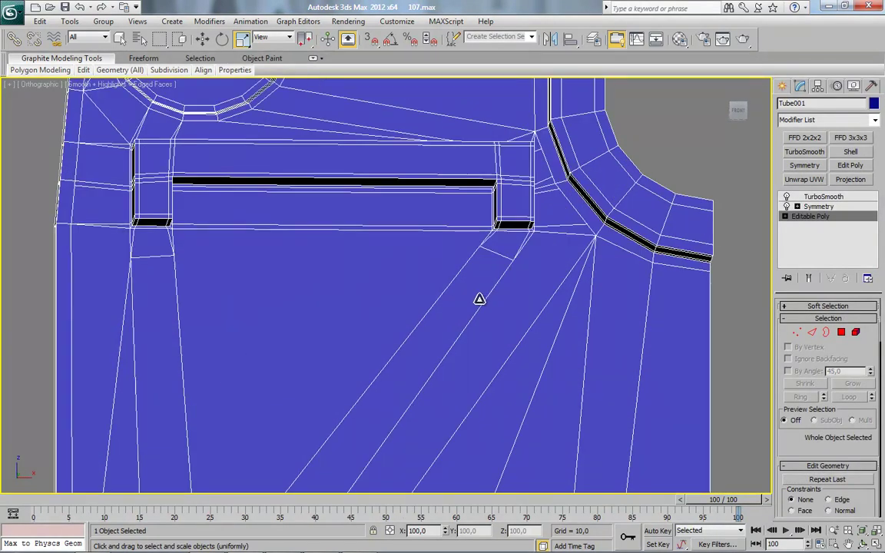
{"action": "scroll", "coordinate": [478, 300], "scroll_direction": "up", "scroll_amount": 2}
{"action": "middle_click_drag", "start_coordinate": [477, 300], "coordinate": [490, 300]}
{"action": "middle_click_drag", "start_coordinate": [485, 299], "coordinate": [467, 299], "text": "alt"}
{"action": "scroll", "coordinate": [478, 312], "scroll_direction": "down", "scroll_amount": 2}
{"action": "left_click", "coordinate": [813, 332]}
{"action": "scroll", "coordinate": [467, 300], "scroll_direction": "up", "scroll_amount": 2}
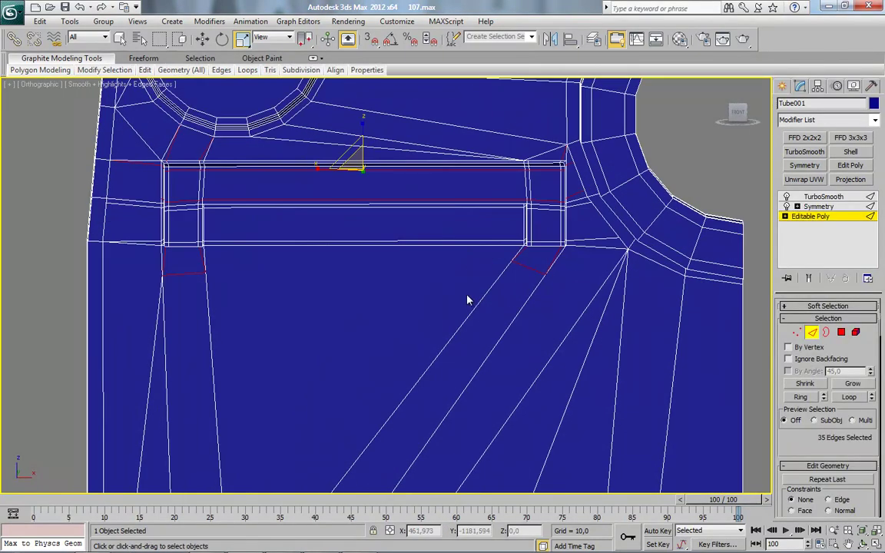
{"action": "middle_click_drag", "start_coordinate": [340, 295], "coordinate": [340, 290], "text": "alt"}
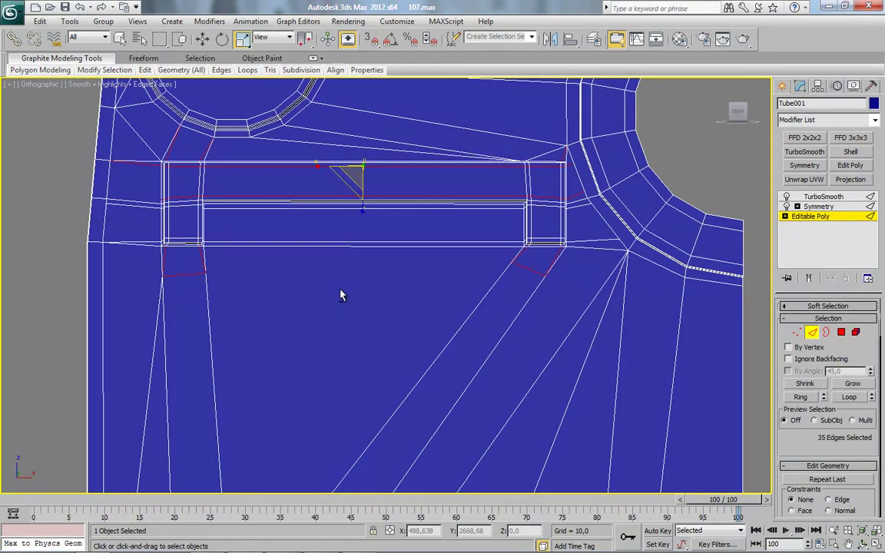
Step: Try to connect the inner end vertices of the two cross cuts below the bracket legs
{"action": "left_click", "coordinate": [796, 333]}
{"action": "left_click", "coordinate": [514, 262]}
{"action": "left_click", "coordinate": [206, 274], "text": "ctrl"}
{"action": "right_click", "coordinate": [324, 267]}
{"action": "left_click", "coordinate": [317, 282]}
{"action": "middle_click_drag", "start_coordinate": [498, 321], "coordinate": [457, 313], "text": "alt"}
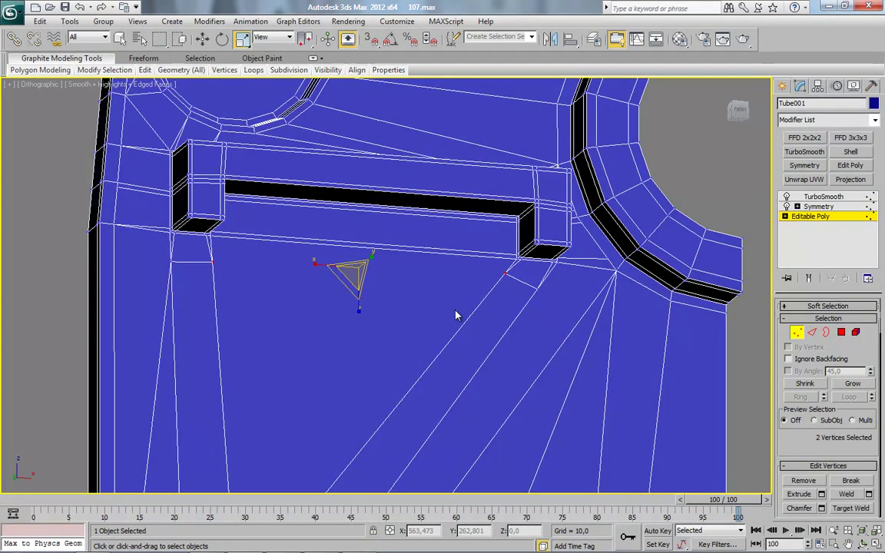
Step: Try to cut an edge between the inner end vertices of the two cross cuts below the bracket legs
{"action": "scroll", "coordinate": [451, 313], "scroll_direction": "up", "scroll_amount": 2}
{"action": "left_click", "coordinate": [448, 313]}
{"action": "right_click", "coordinate": [392, 273]}
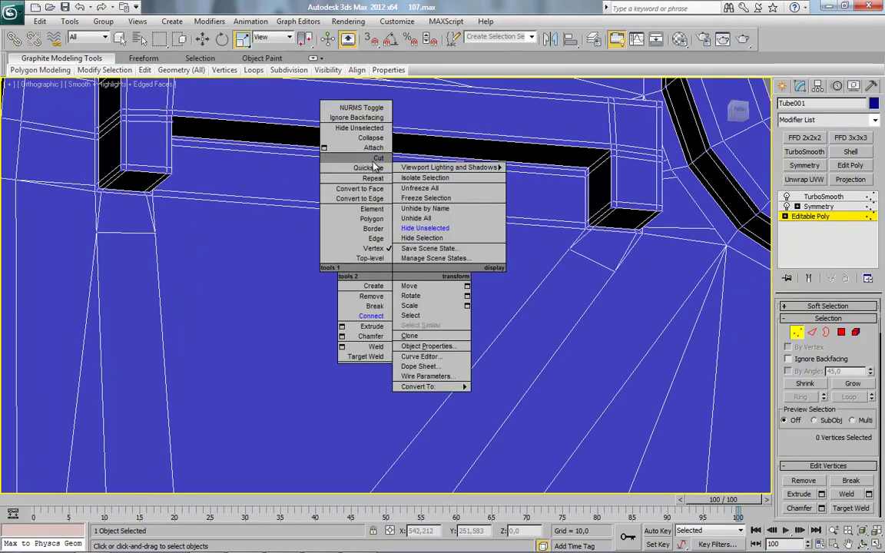
{"action": "left_click", "coordinate": [374, 160]}
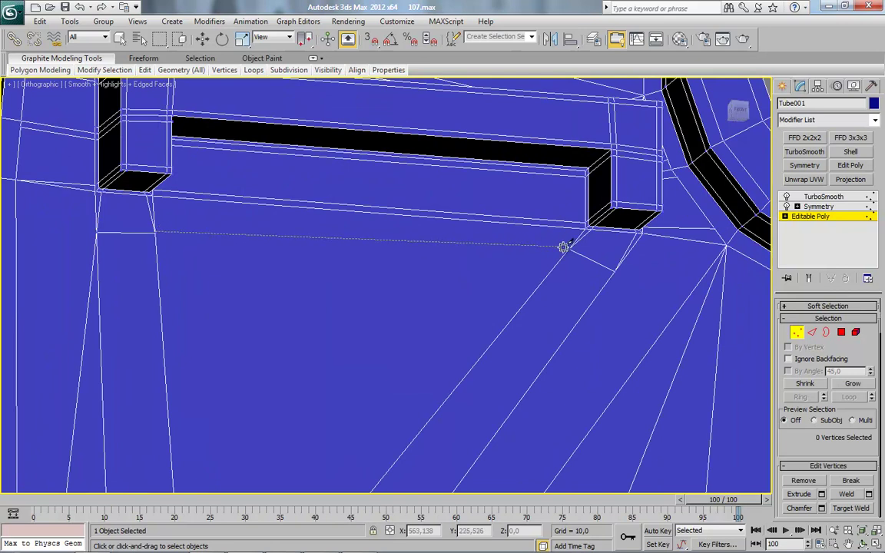
{"action": "right_click", "coordinate": [554, 277]}
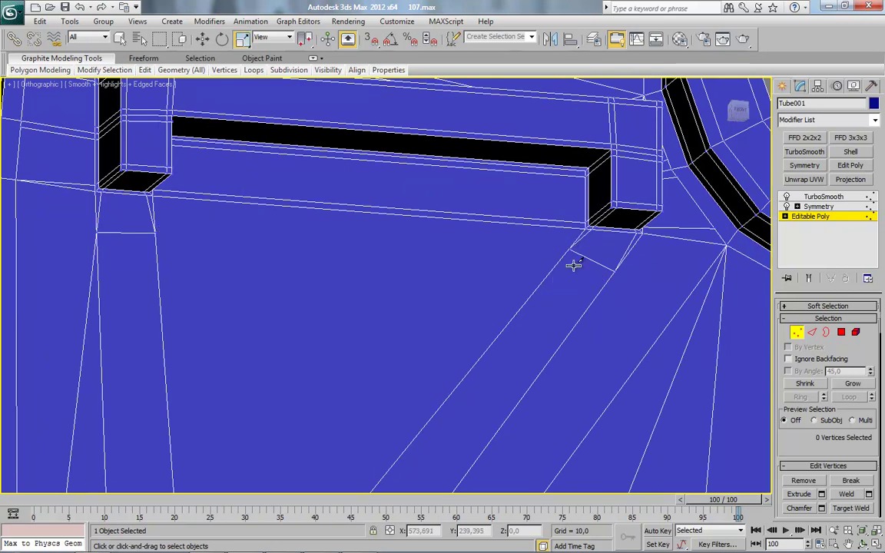
{"action": "right_click", "coordinate": [548, 247]}
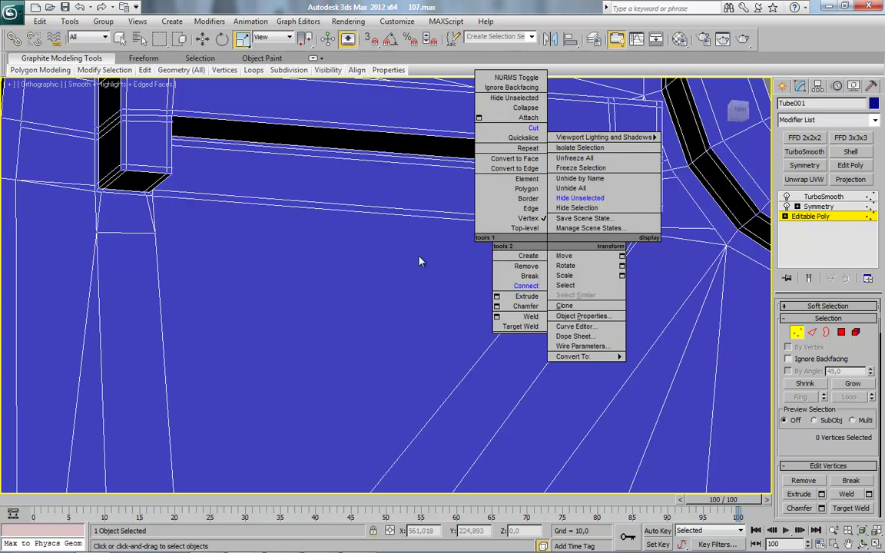
{"action": "left_click", "coordinate": [419, 256]}
Step: Weld the two coincident vertices at the inner end of the cross cut below the leg farther from the arch, with threshold 0.1
{"action": "left_click", "coordinate": [615, 269]}
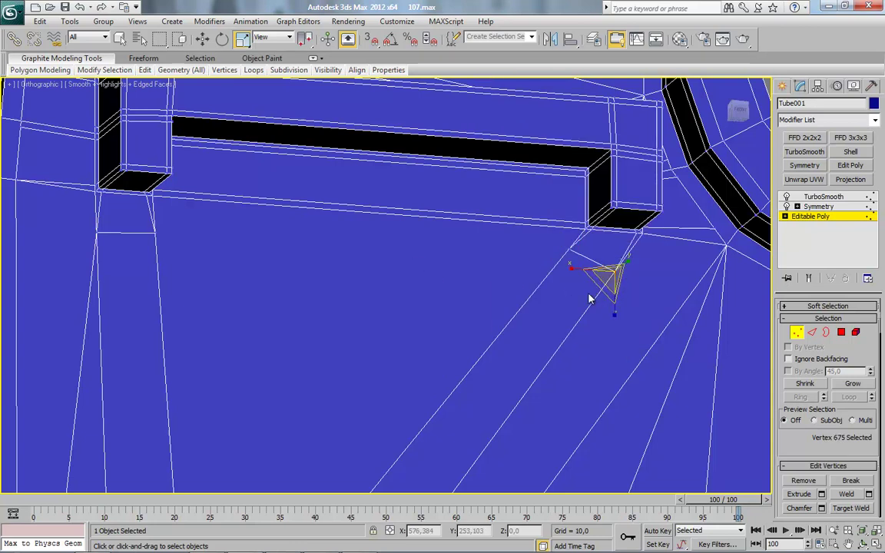
{"action": "left_click_drag", "start_coordinate": [176, 219], "coordinate": [139, 255]}
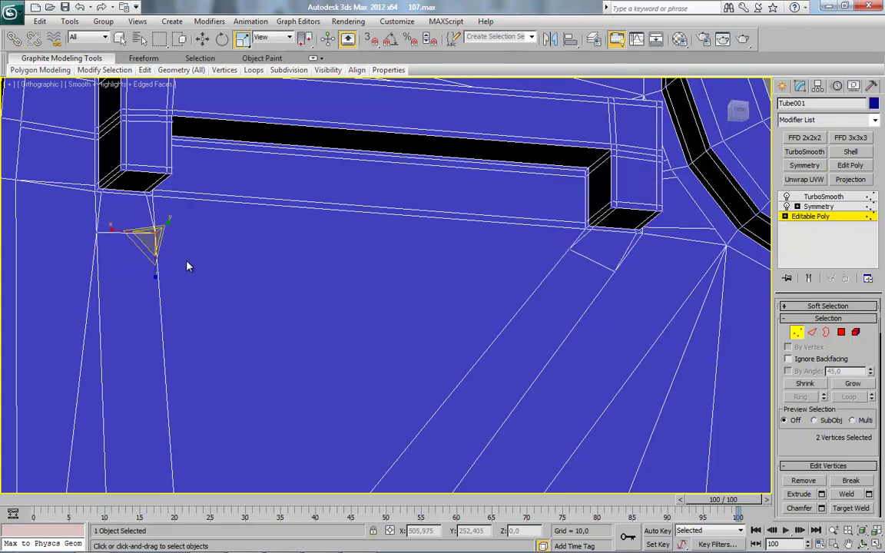
{"action": "scroll", "coordinate": [182, 264], "scroll_direction": "up", "scroll_amount": 3}
{"action": "middle_click_drag", "start_coordinate": [178, 265], "coordinate": [405, 284]}
{"action": "right_click", "coordinate": [432, 198]}
{"action": "left_click", "coordinate": [383, 274]}
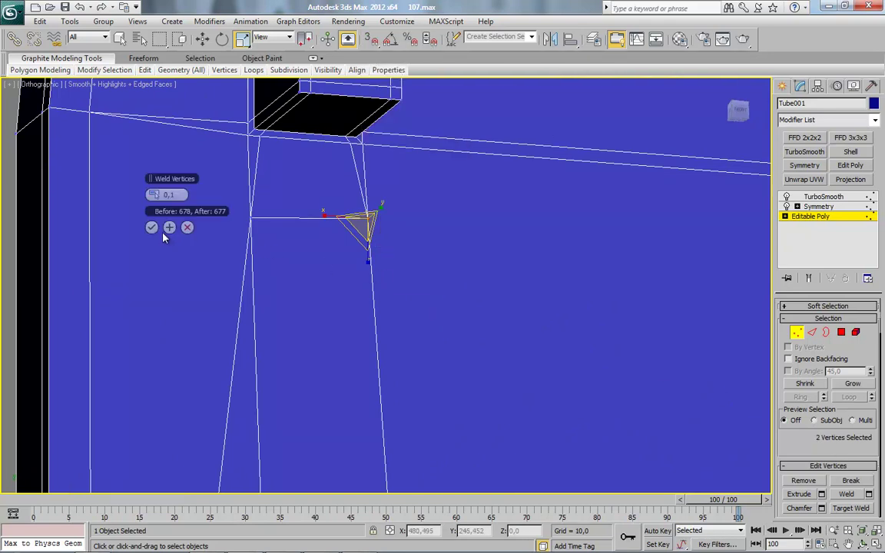
{"action": "left_click", "coordinate": [152, 228]}
{"action": "left_click_drag", "start_coordinate": [217, 195], "coordinate": [272, 235]}
{"action": "left_click", "coordinate": [317, 262]}
Step: Connect the inner end vertices of the two cross cuts with an edge below the bracket
{"action": "middle_click_drag", "start_coordinate": [554, 314], "coordinate": [258, 298]}
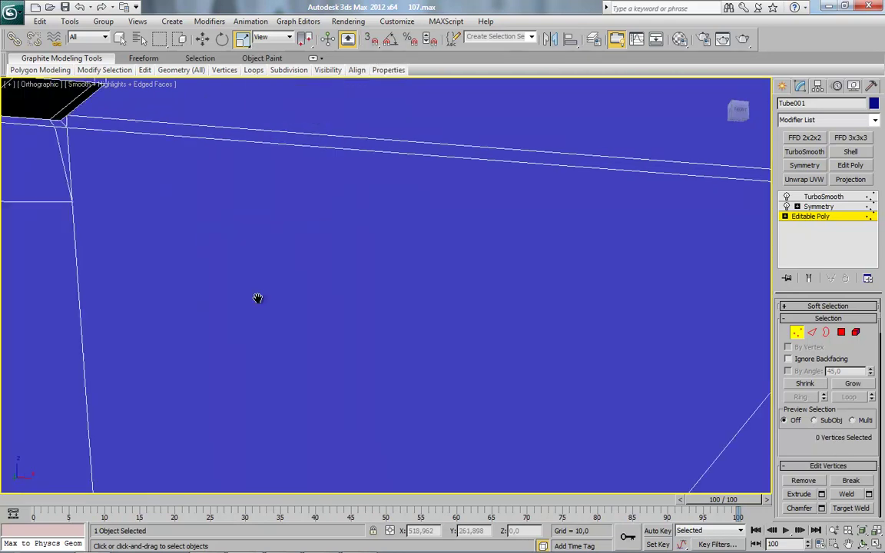
{"action": "scroll", "coordinate": [258, 298], "scroll_direction": "down", "scroll_amount": 5}
{"action": "left_click", "coordinate": [558, 266]}
{"action": "left_click", "coordinate": [266, 255], "text": "ctrl"}
{"action": "right_click", "coordinate": [366, 255]}
{"action": "left_click", "coordinate": [355, 301]}
Step: Select the ring of long edges between the bracket legs and connect it with six evenly spaced segments
{"action": "middle_click_drag", "start_coordinate": [357, 304], "coordinate": [467, 322], "text": "alt"}
{"action": "middle_click_drag", "start_coordinate": [481, 269], "coordinate": [482, 339]}
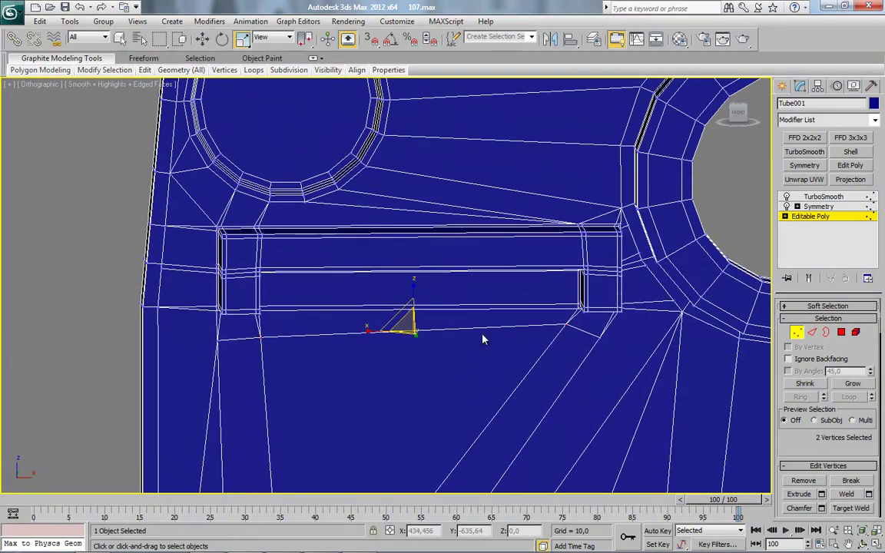
{"action": "scroll", "coordinate": [485, 333], "scroll_direction": "up", "scroll_amount": 2}
{"action": "middle_click_drag", "start_coordinate": [516, 282], "coordinate": [514, 289]}
{"action": "key", "text": "2"}
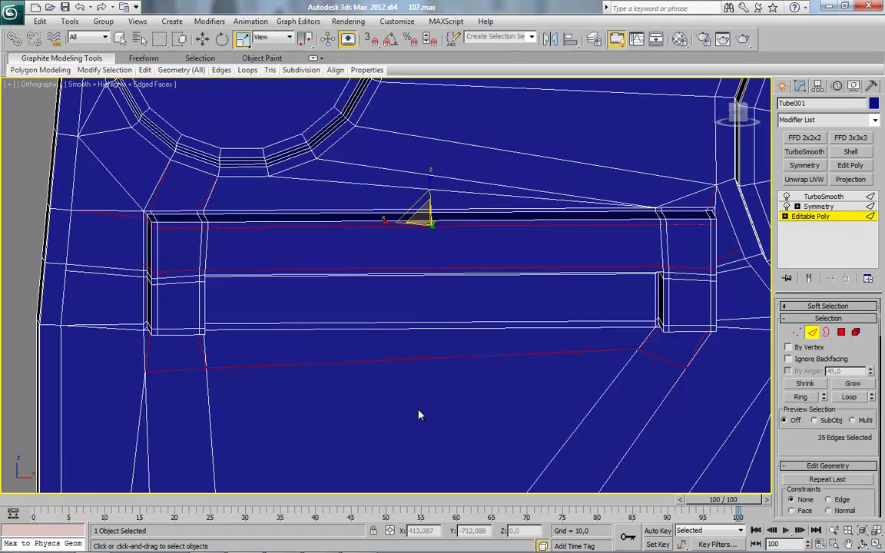
{"action": "left_click_drag", "start_coordinate": [461, 196], "coordinate": [469, 190]}
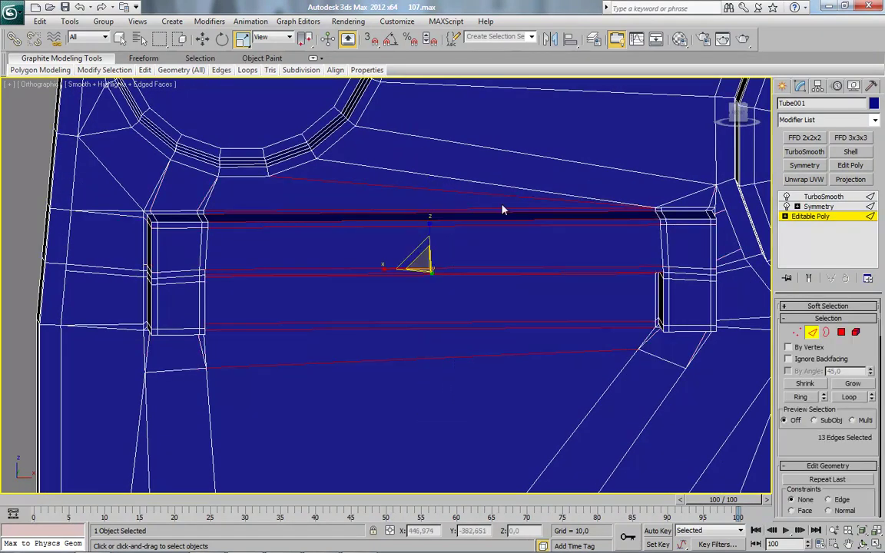
{"action": "right_click", "coordinate": [527, 202]}
{"action": "left_click", "coordinate": [460, 246]}
{"action": "left_click", "coordinate": [157, 197]}
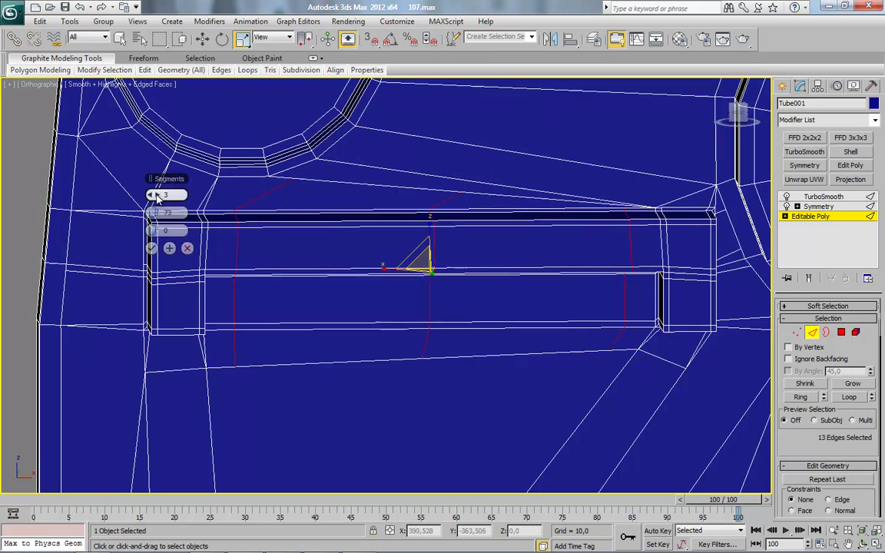
{"action": "left_click", "coordinate": [152, 249]}
Step: Examine the TurboSmooth result around the bracket and its leg beside the arch, with and without edges displayed
{"action": "left_click", "coordinate": [815, 335]}
{"action": "middle_click_drag", "start_coordinate": [590, 339], "coordinate": [524, 335]}
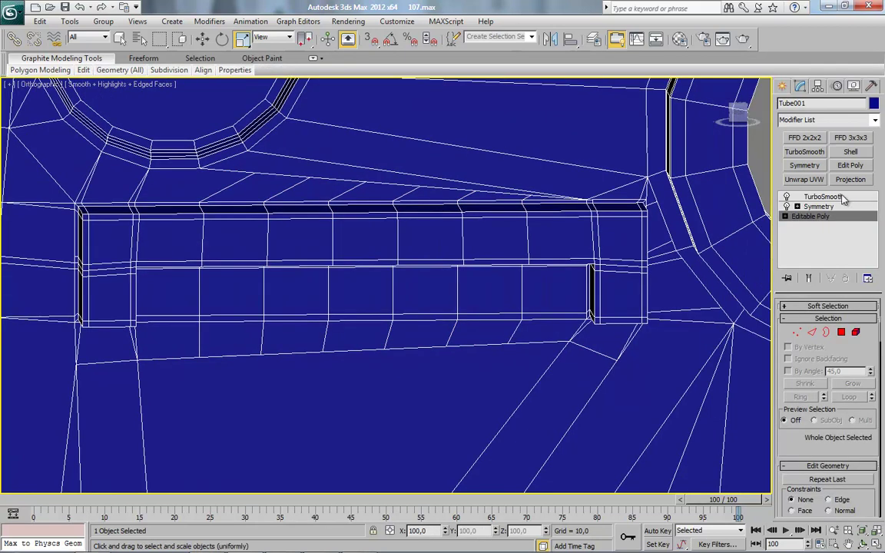
{"action": "left_click", "coordinate": [846, 198]}
{"action": "middle_click_drag", "start_coordinate": [587, 336], "coordinate": [572, 324]}
{"action": "key", "text": "F4"}
{"action": "scroll", "coordinate": [533, 322], "scroll_direction": "down", "scroll_amount": 4}
{"action": "middle_click_drag", "start_coordinate": [443, 360], "coordinate": [527, 312], "text": "alt"}
{"action": "scroll", "coordinate": [525, 312], "scroll_direction": "up", "scroll_amount": 3}
{"action": "middle_click_drag", "start_coordinate": [594, 314], "coordinate": [370, 317]}
{"action": "scroll", "coordinate": [369, 315], "scroll_direction": "up", "scroll_amount": 2}
{"action": "middle_click_drag", "start_coordinate": [556, 349], "coordinate": [363, 376]}
{"action": "scroll", "coordinate": [362, 372], "scroll_direction": "up", "scroll_amount": 2}
{"action": "key", "text": "F4"}
{"action": "scroll", "coordinate": [388, 320], "scroll_direction": "up", "scroll_amount": 4}
{"action": "middle_click_drag", "start_coordinate": [387, 318], "coordinate": [396, 345]}
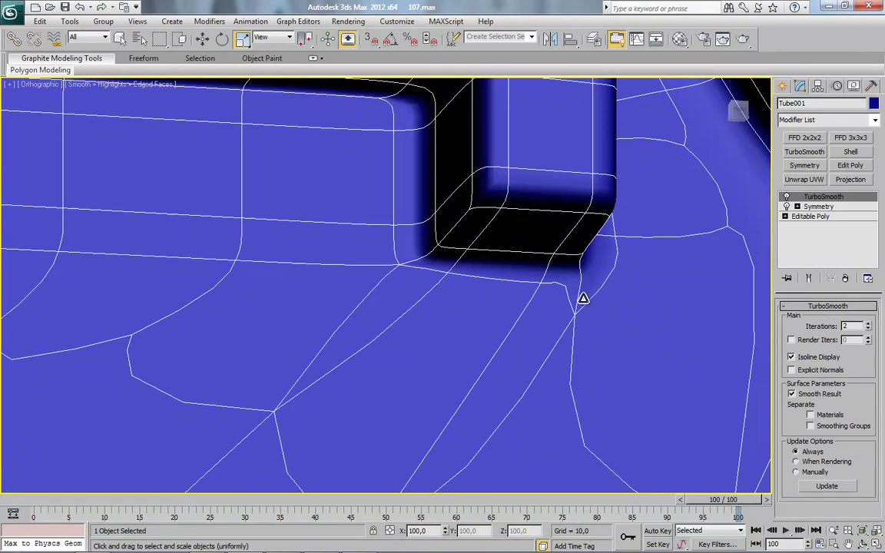
Step: Connect the ring of edges across the bracket's depth with two segments spread close to its front and back edges
{"action": "left_click", "coordinate": [830, 217]}
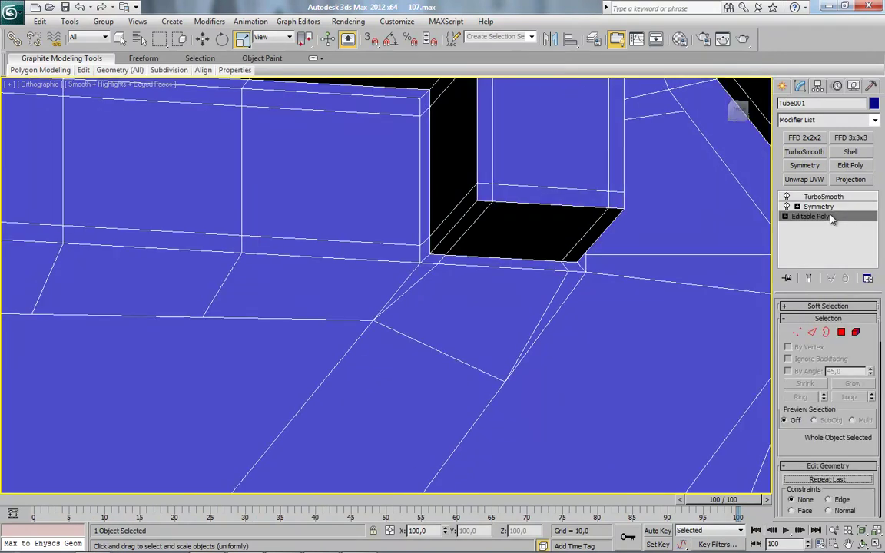
{"action": "middle_click_drag", "start_coordinate": [536, 233], "coordinate": [583, 235], "text": "alt"}
{"action": "middle_click_drag", "start_coordinate": [535, 319], "coordinate": [622, 330]}
{"action": "middle_click_drag", "start_coordinate": [622, 330], "coordinate": [619, 332], "text": "alt"}
{"action": "left_click", "coordinate": [812, 332]}
{"action": "left_click", "coordinate": [466, 281]}
{"action": "key", "text": "alt+r"}
{"action": "right_click", "coordinate": [471, 203]}
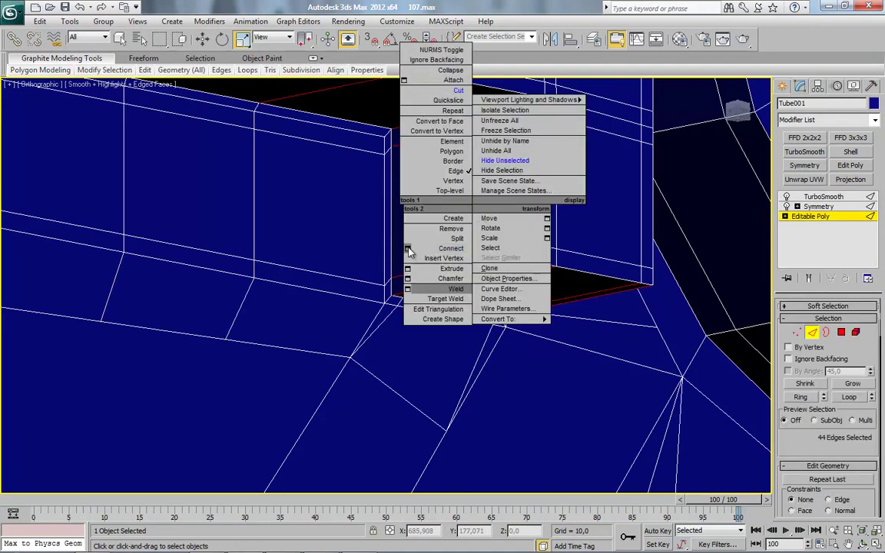
{"action": "left_click", "coordinate": [408, 248]}
{"action": "right_click", "coordinate": [157, 197]}
{"action": "left_click", "coordinate": [157, 197]}
{"action": "left_click_drag", "start_coordinate": [157, 214], "coordinate": [346, 208]}
{"action": "left_click", "coordinate": [151, 250]}
{"action": "left_click", "coordinate": [818, 218]}
Step: Inspect the TurboSmooth result of the bracket and surrounding panel without displayed edges
{"action": "left_click", "coordinate": [823, 198]}
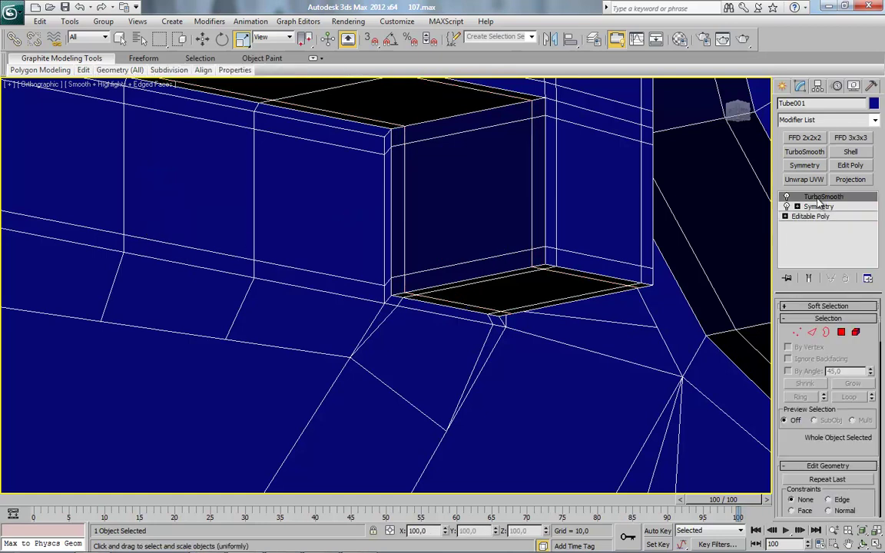
{"action": "middle_click_drag", "start_coordinate": [519, 343], "coordinate": [527, 336]}
{"action": "key", "text": "F4"}
{"action": "scroll", "coordinate": [523, 334], "scroll_direction": "down", "scroll_amount": 7}
{"action": "middle_click_drag", "start_coordinate": [354, 292], "coordinate": [419, 241], "text": "alt"}
{"action": "scroll", "coordinate": [420, 242], "scroll_direction": "down", "scroll_amount": 5}
{"action": "middle_click_drag", "start_coordinate": [454, 285], "coordinate": [486, 286], "text": "alt"}
Step: Assign the grey material 19 - Default to the panel
{"action": "key", "text": "m"}
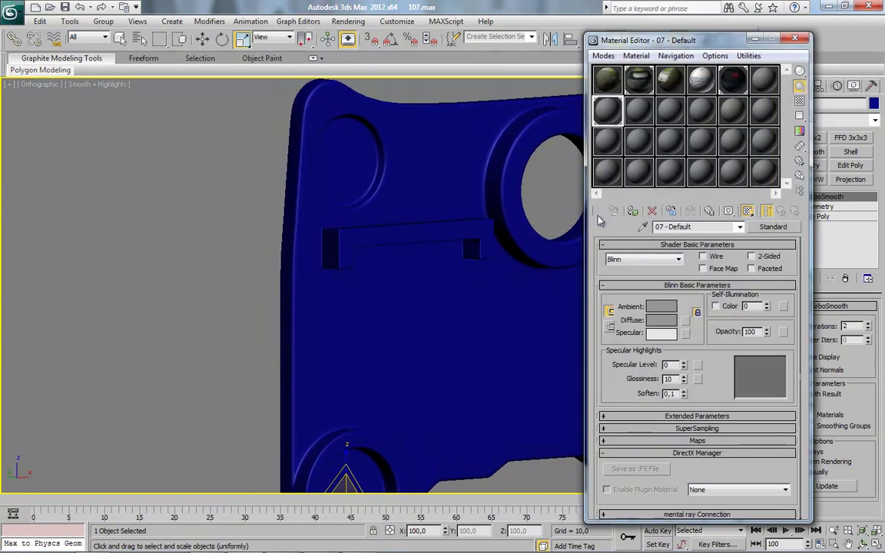
{"action": "left_click", "coordinate": [607, 171]}
{"action": "left_click", "coordinate": [633, 211]}
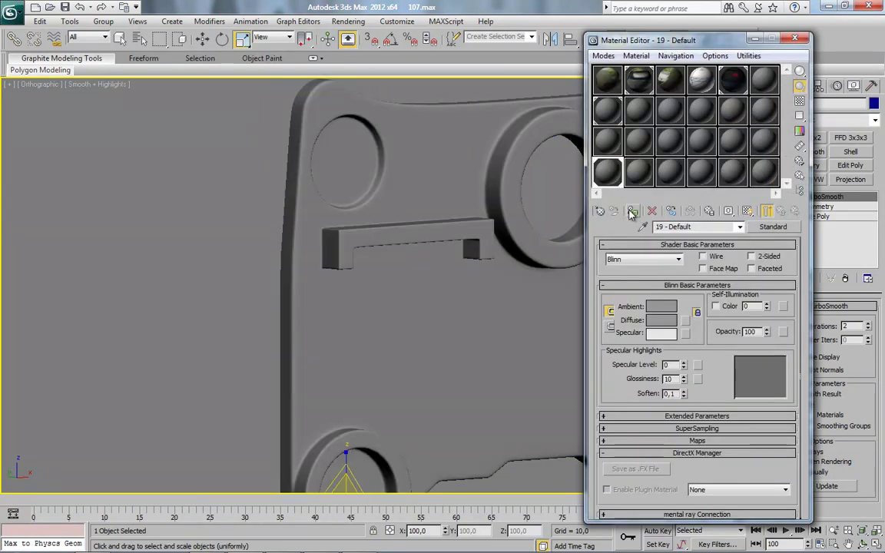
{"action": "left_click", "coordinate": [796, 39]}
Step: Inspect the grey smoothed panel's brackets, recesses and ring from several angles
{"action": "middle_click_drag", "start_coordinate": [543, 357], "coordinate": [345, 369], "text": "alt"}
{"action": "middle_click_drag", "start_coordinate": [481, 340], "coordinate": [586, 384]}
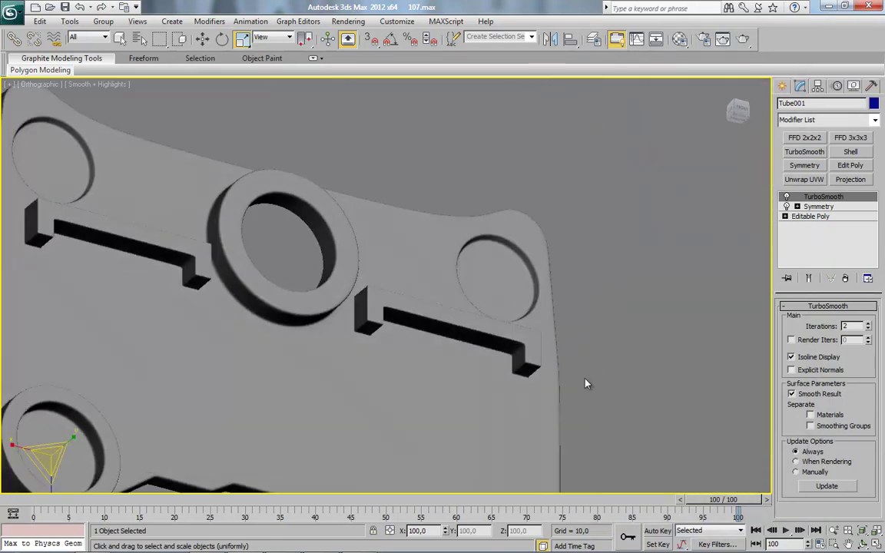
{"action": "scroll", "coordinate": [489, 371], "scroll_direction": "up", "scroll_amount": 5}
{"action": "scroll", "coordinate": [492, 360], "scroll_direction": "down", "scroll_amount": 8}
{"action": "middle_click_drag", "start_coordinate": [373, 316], "coordinate": [333, 349], "text": "alt"}
{"action": "middle_click_drag", "start_coordinate": [430, 296], "coordinate": [417, 297], "text": "alt"}
Step: Unhide all scene objects and frame the panel over the reference photo in the front view
{"action": "left_click", "coordinate": [739, 113]}
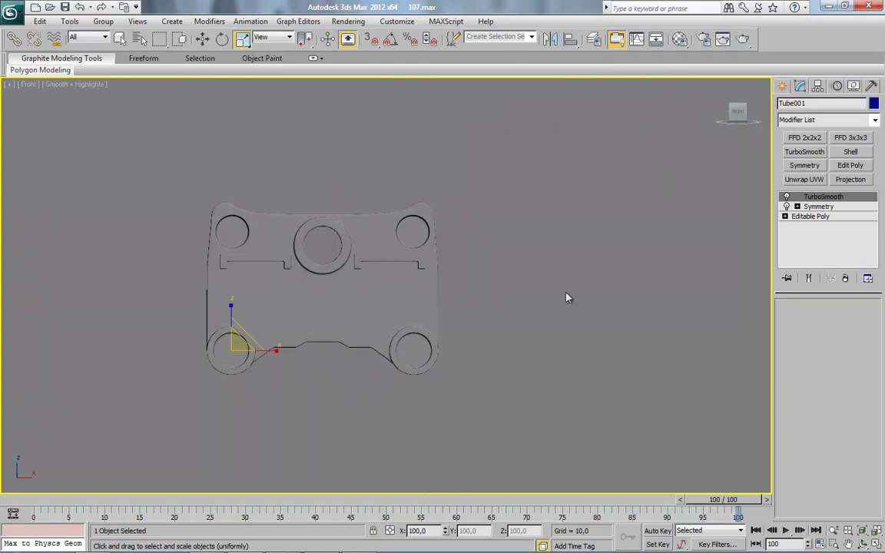
{"action": "right_click", "coordinate": [595, 240]}
{"action": "left_click", "coordinate": [464, 341]}
{"action": "key", "text": "ctrl+y"}
{"action": "key", "text": "ctrl+y"}
{"action": "right_click", "coordinate": [487, 298]}
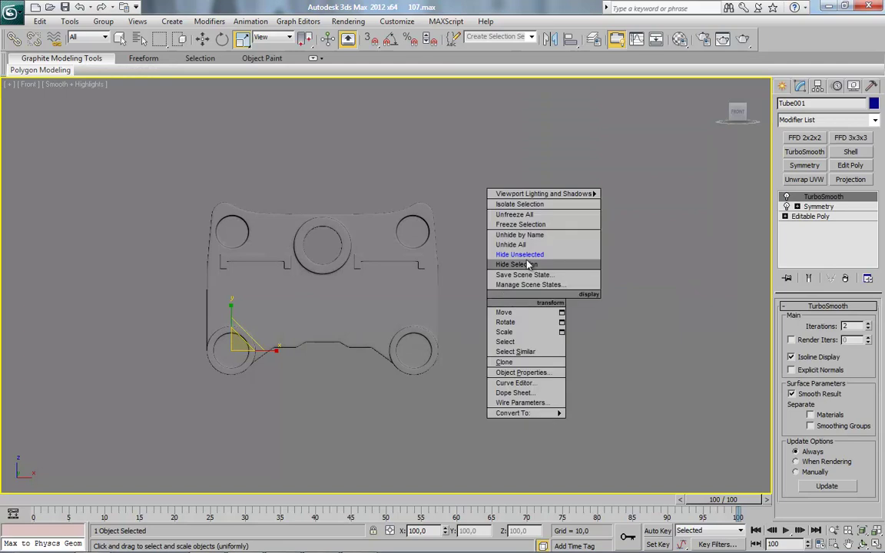
{"action": "left_click", "coordinate": [524, 244]}
{"action": "middle_click_drag", "start_coordinate": [392, 326], "coordinate": [475, 306]}
{"action": "scroll", "coordinate": [462, 288], "scroll_direction": "up", "scroll_amount": 5}
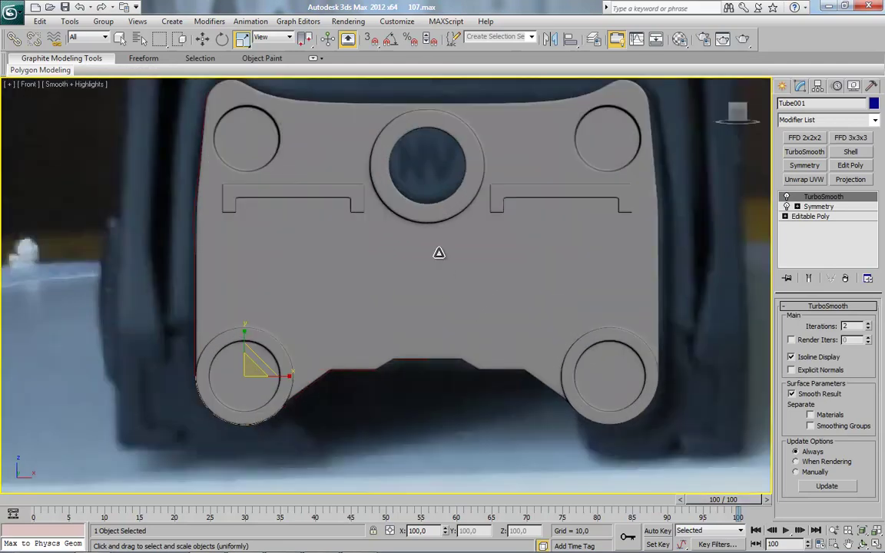
Step: Temporarily hide the panel to examine the reference photo behind it, and unhide everything again
{"action": "left_click", "coordinate": [201, 40]}
{"action": "right_click", "coordinate": [383, 296]}
{"action": "left_click", "coordinate": [411, 260]}
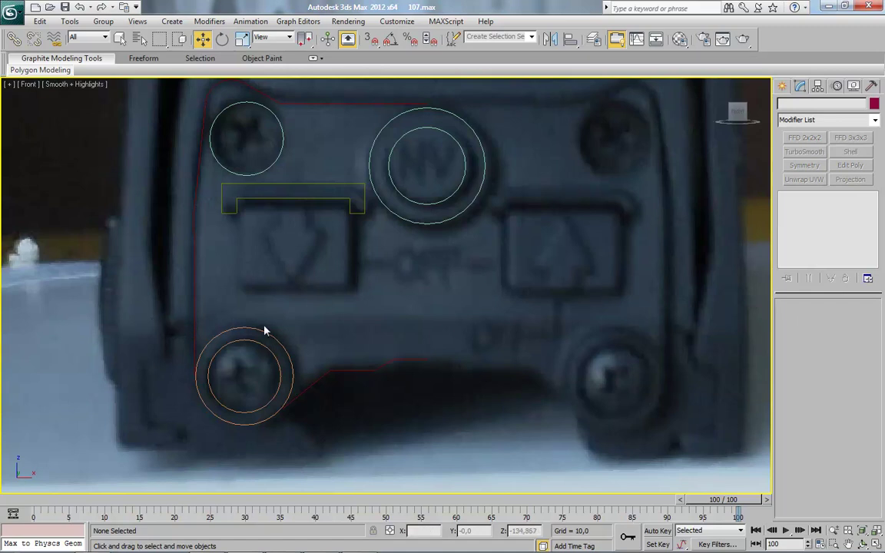
{"action": "right_click", "coordinate": [684, 317]}
{"action": "left_click", "coordinate": [701, 260]}
Step: Display the panel's edges over the reference photo and delete its TurboSmooth modifier
{"action": "scroll", "coordinate": [607, 288], "scroll_direction": "down", "scroll_amount": 4}
{"action": "middle_click_drag", "start_coordinate": [607, 287], "coordinate": [472, 283]}
{"action": "key", "text": "F4"}
{"action": "scroll", "coordinate": [498, 330], "scroll_direction": "up", "scroll_amount": 2}
{"action": "middle_click_drag", "start_coordinate": [506, 329], "coordinate": [432, 325]}
{"action": "right_click", "coordinate": [455, 264]}
{"action": "left_click", "coordinate": [480, 211]}
{"action": "left_click", "coordinate": [408, 250]}
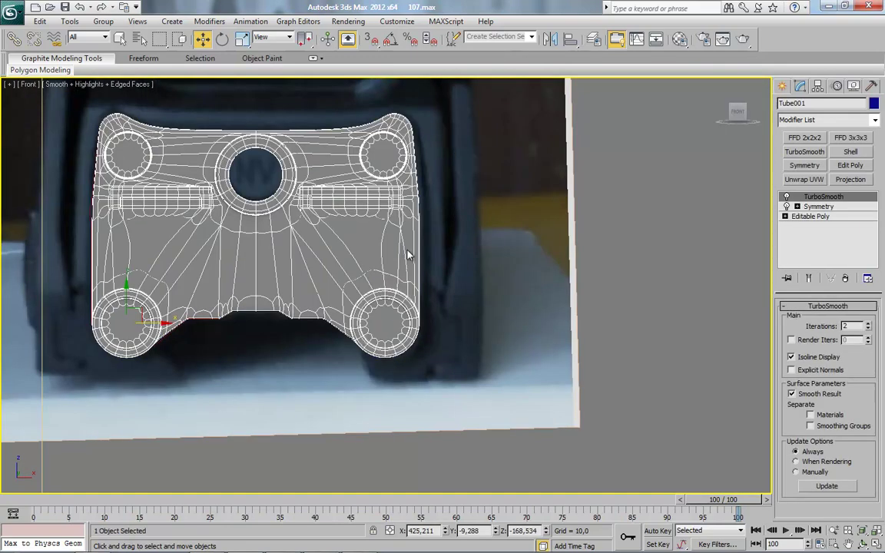
{"action": "left_click", "coordinate": [786, 197]}
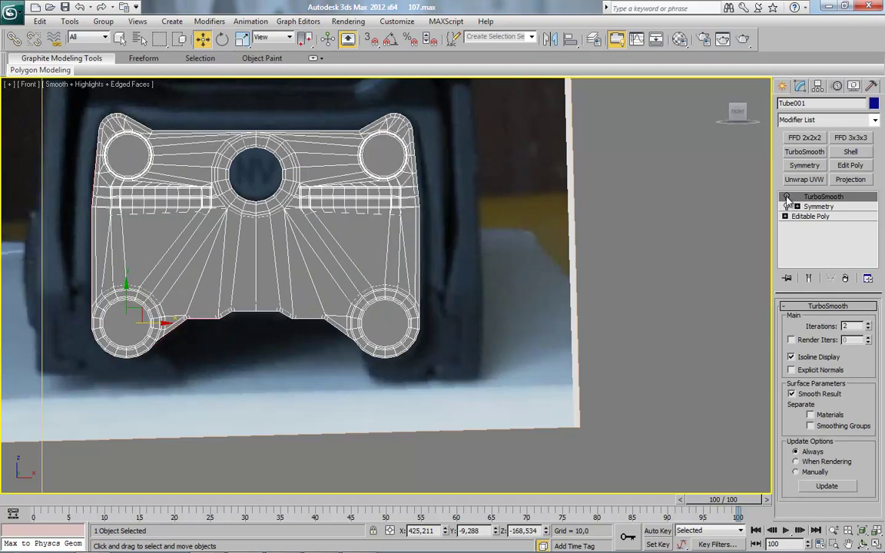
{"action": "right_click", "coordinate": [787, 198]}
{"action": "left_click", "coordinate": [743, 219]}
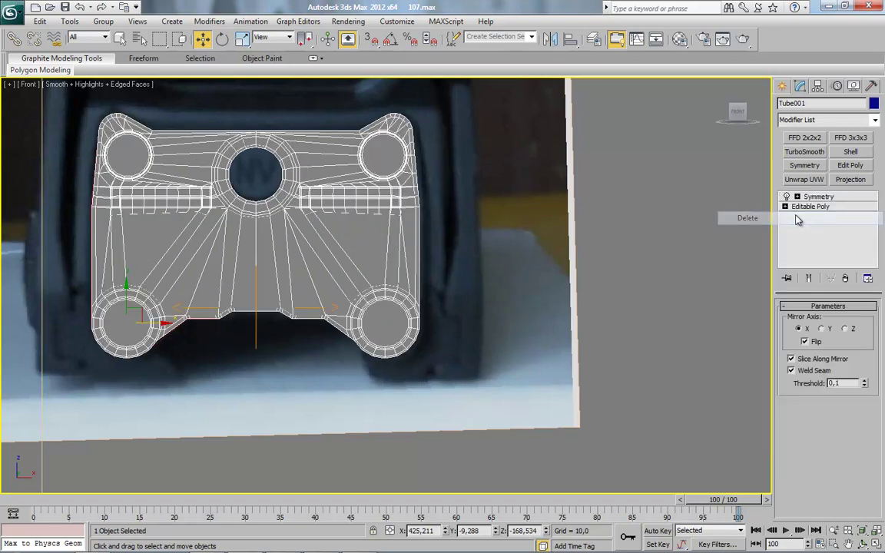
Step: Convert the mirrored panel to an Editable Poly, collapsing its Symmetry modifier
{"action": "scroll", "coordinate": [439, 328], "scroll_direction": "up", "scroll_amount": 2}
{"action": "right_click", "coordinate": [326, 190]}
{"action": "mouse_move", "coordinate": [361, 305]}
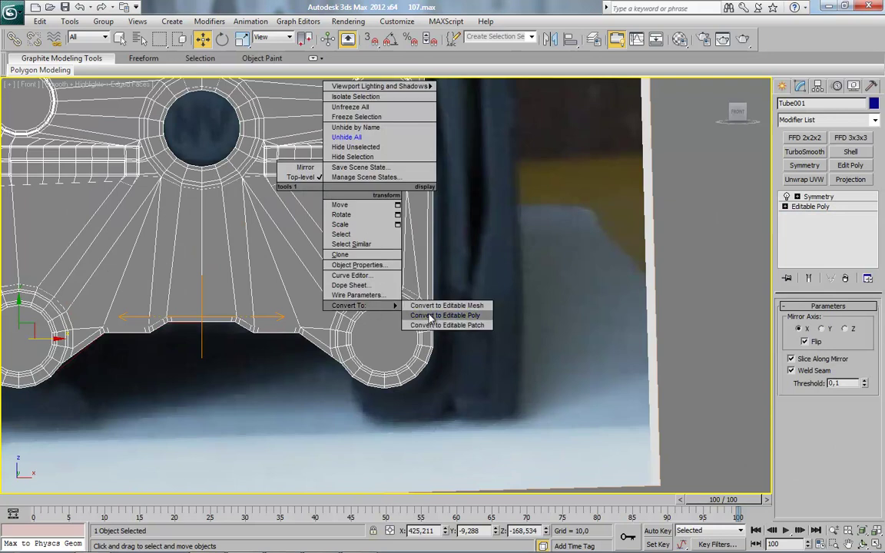
{"action": "left_click", "coordinate": [431, 317]}
Step: Move the panel along X to about 565.4 so half of the reference photo's panel is uncovered
{"action": "middle_click_drag", "start_coordinate": [412, 316], "coordinate": [538, 326]}
{"action": "scroll", "coordinate": [538, 326], "scroll_direction": "down", "scroll_amount": 3}
{"action": "middle_click_drag", "start_coordinate": [460, 302], "coordinate": [423, 322]}
{"action": "scroll", "coordinate": [395, 318], "scroll_direction": "up", "scroll_amount": 1}
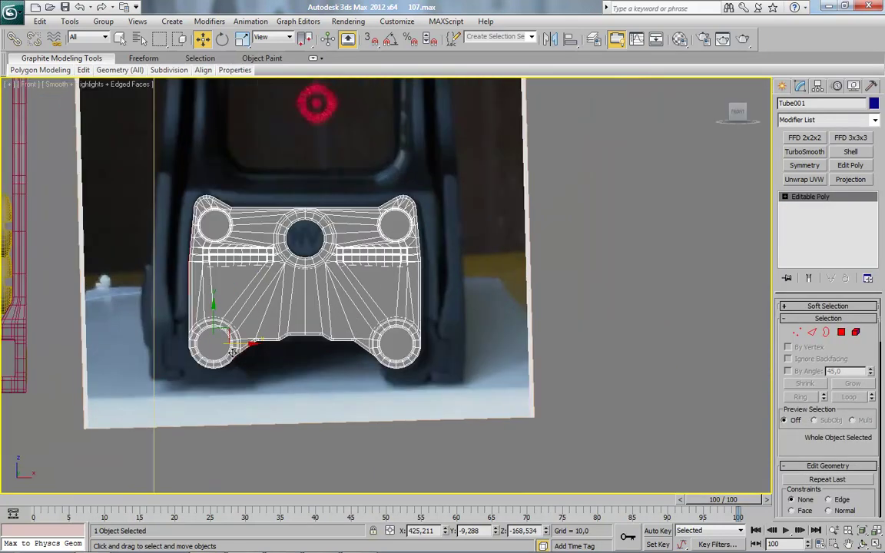
{"action": "left_click_drag", "start_coordinate": [242, 346], "coordinate": [349, 350]}
Step: Create a guide plane about 41 wide and 14 long below the arrow button on the reference photo
{"action": "scroll", "coordinate": [414, 345], "scroll_direction": "up", "scroll_amount": 4}
{"action": "middle_click_drag", "start_coordinate": [346, 352], "coordinate": [425, 368]}
{"action": "middle_click_drag", "start_coordinate": [352, 368], "coordinate": [413, 365]}
{"action": "left_click", "coordinate": [782, 86]}
{"action": "left_click", "coordinate": [852, 217]}
{"action": "left_click_drag", "start_coordinate": [206, 288], "coordinate": [268, 309]}
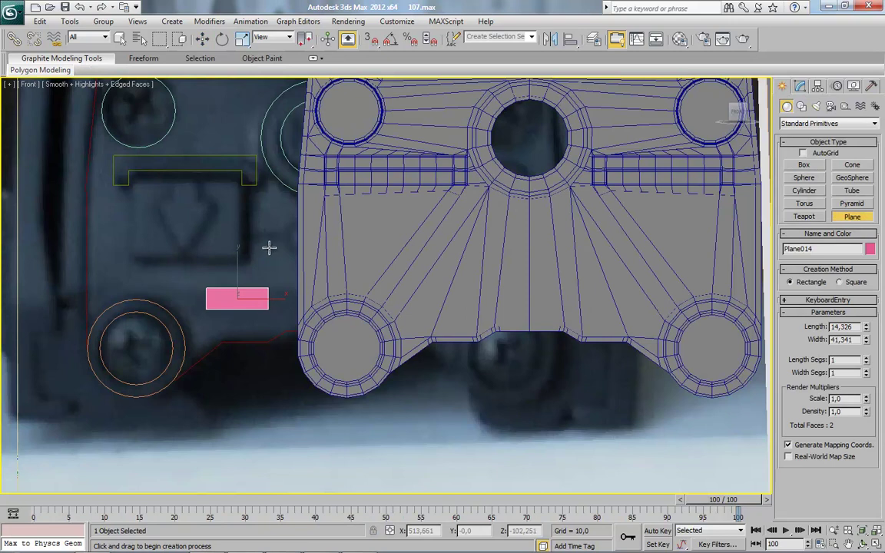
Step: QuickSlice the panel horizontally by snapping to the guide plane's two upper corners, and delete the plane
{"action": "middle_click_drag", "start_coordinate": [268, 251], "coordinate": [179, 247]}
{"action": "right_click", "coordinate": [276, 263]}
{"action": "left_click", "coordinate": [277, 263]}
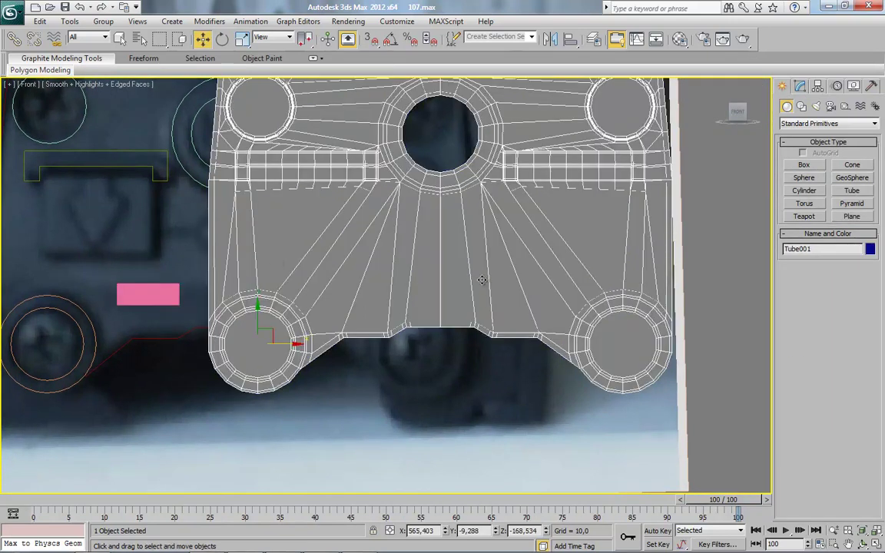
{"action": "right_click", "coordinate": [464, 280]}
{"action": "left_click", "coordinate": [361, 345]}
{"action": "left_click", "coordinate": [801, 86]}
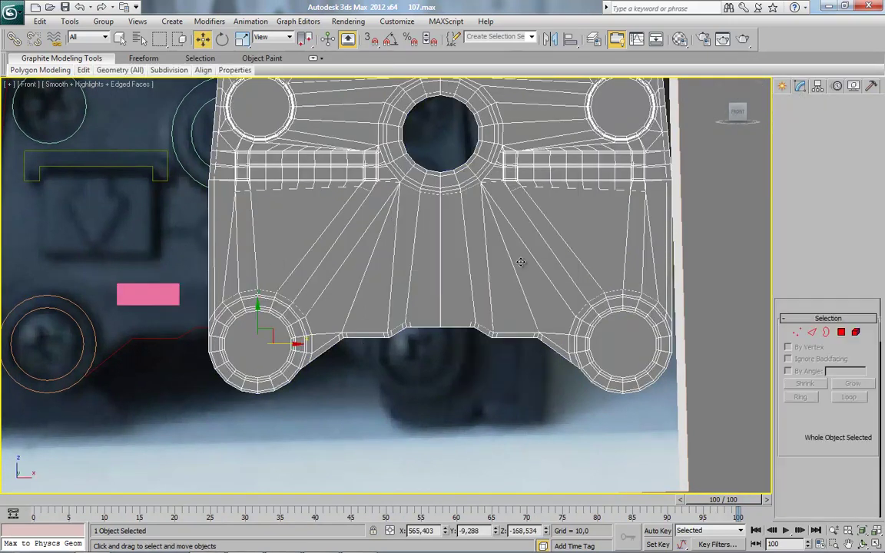
{"action": "right_click", "coordinate": [505, 280]}
{"action": "left_click", "coordinate": [482, 197]}
{"action": "key", "text": "s"}
{"action": "left_click", "coordinate": [117, 284]}
{"action": "left_click", "coordinate": [179, 285]}
{"action": "right_click", "coordinate": [227, 345]}
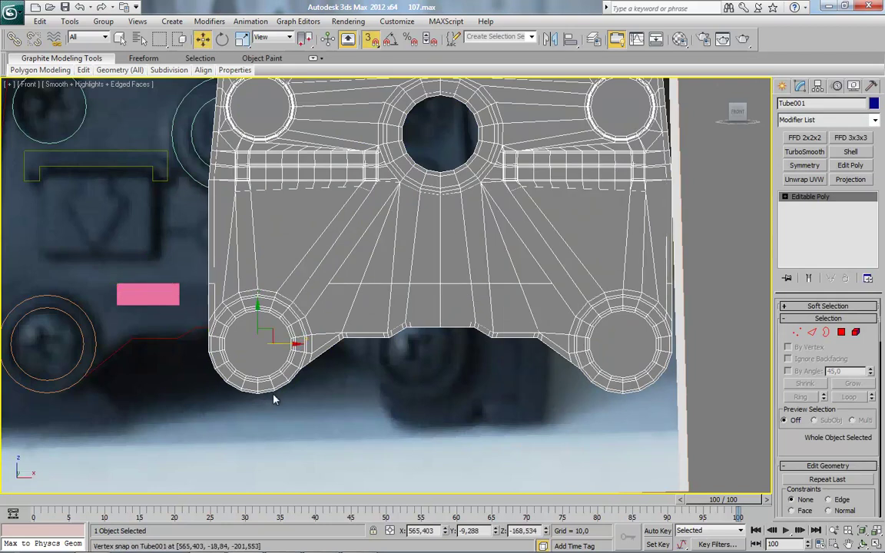
{"action": "left_click", "coordinate": [159, 299]}
{"action": "key", "text": "Delete"}
Step: Isolate the sliced panel and view it at an angle
{"action": "left_click", "coordinate": [361, 233]}
{"action": "middle_click_drag", "start_coordinate": [459, 352], "coordinate": [415, 383]}
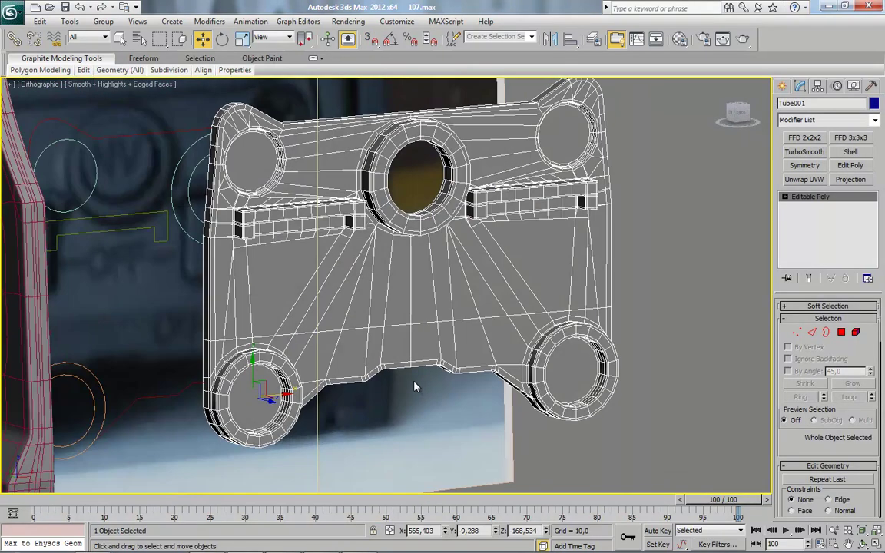
{"action": "key", "text": "alt+q"}
{"action": "left_click_drag", "start_coordinate": [434, 262], "coordinate": [641, 187]}
{"action": "middle_click_drag", "start_coordinate": [413, 333], "coordinate": [435, 329], "text": "alt"}
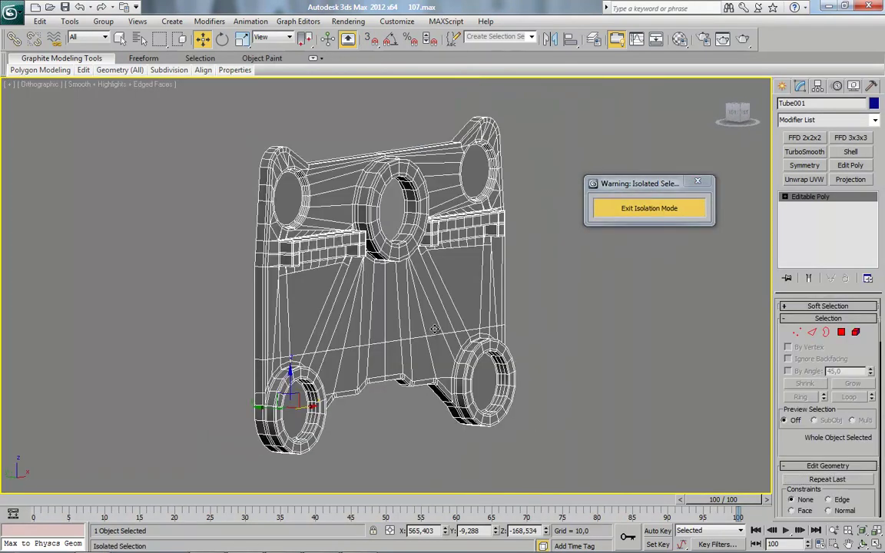
Step: Try to tilt the panel's vertices above the lower screw rings by about 5.2 degrees in the side view
{"action": "left_click", "coordinate": [800, 332]}
{"action": "left_click", "coordinate": [732, 113]}
{"action": "left_click_drag", "start_coordinate": [324, 114], "coordinate": [488, 345]}
{"action": "middle_click_drag", "start_coordinate": [487, 346], "coordinate": [407, 325], "text": "alt"}
{"action": "left_click", "coordinate": [737, 115]}
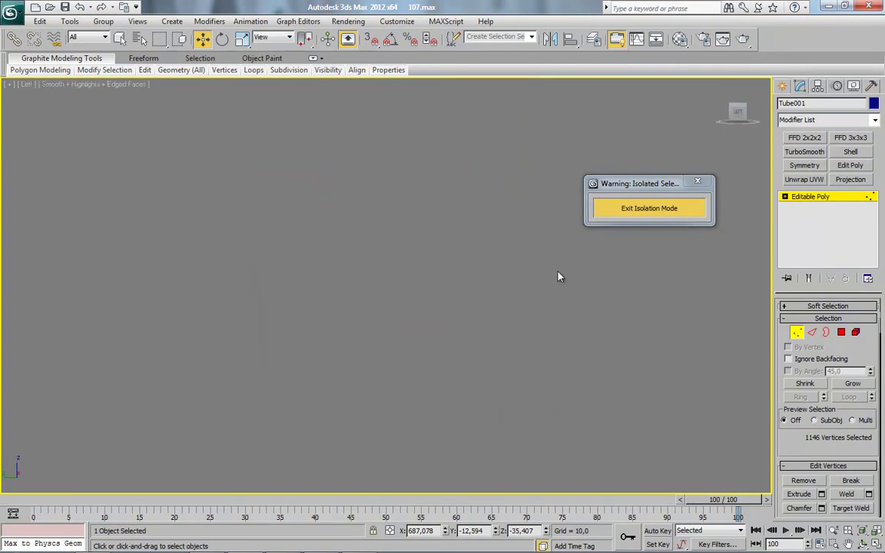
{"action": "left_click", "coordinate": [223, 40]}
{"action": "middle_click_drag", "start_coordinate": [401, 239], "coordinate": [387, 191]}
{"action": "scroll", "coordinate": [404, 275], "scroll_direction": "down", "scroll_amount": 2}
{"action": "scroll", "coordinate": [403, 274], "scroll_direction": "up", "scroll_amount": 2}
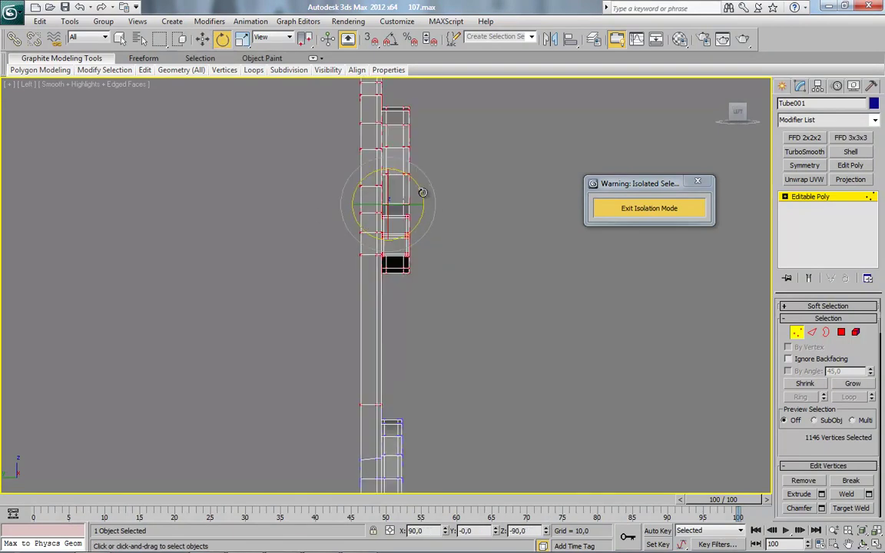
{"action": "left_click_drag", "start_coordinate": [420, 188], "coordinate": [414, 183]}
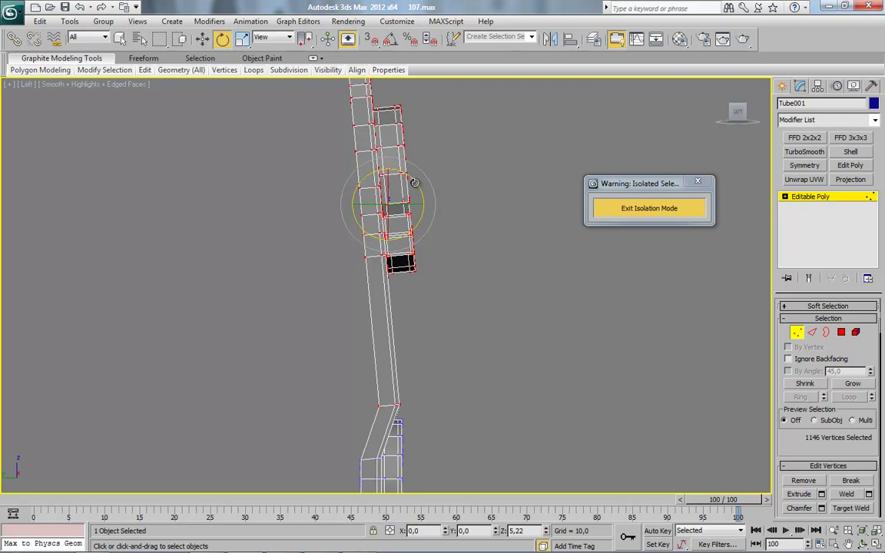
{"action": "key", "text": "ctrl+z"}
{"action": "middle_click_drag", "start_coordinate": [408, 335], "coordinate": [415, 295]}
{"action": "scroll", "coordinate": [415, 295], "scroll_direction": "down", "scroll_amount": 1}
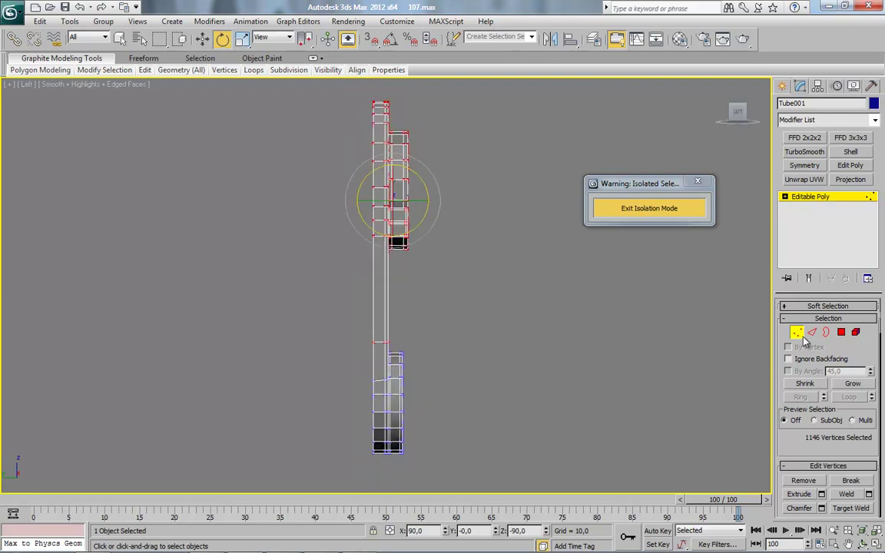
{"action": "left_click", "coordinate": [799, 334]}
Step: End the isolation, isolate the panel together with the blue inner housing, and select the panel alone
{"action": "scroll", "coordinate": [441, 240], "scroll_direction": "down", "scroll_amount": 2}
{"action": "middle_click_drag", "start_coordinate": [565, 283], "coordinate": [492, 313], "text": "alt"}
{"action": "left_click", "coordinate": [694, 183]}
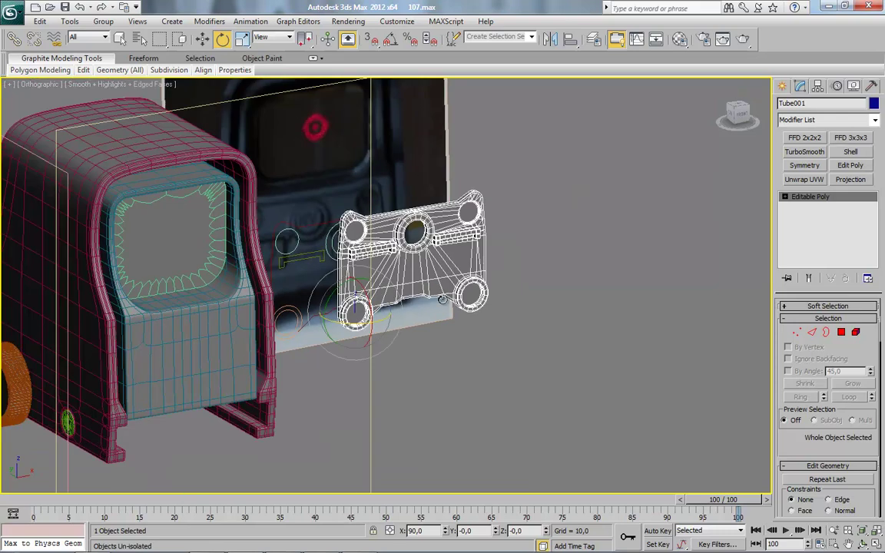
{"action": "left_click", "coordinate": [740, 113]}
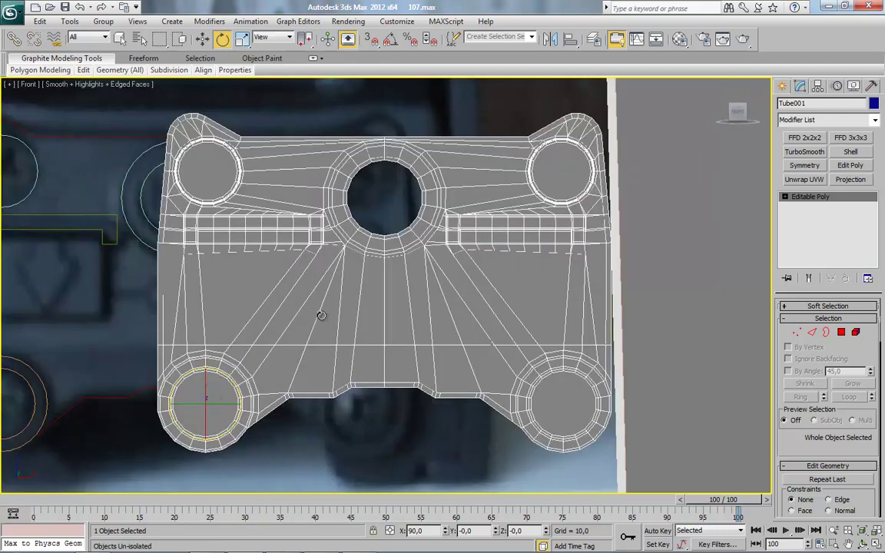
{"action": "scroll", "coordinate": [322, 316], "scroll_direction": "down", "scroll_amount": 5}
{"action": "scroll", "coordinate": [177, 275], "scroll_direction": "up", "scroll_amount": 1}
{"action": "middle_click_drag", "start_coordinate": [176, 275], "coordinate": [274, 269]}
{"action": "left_click", "coordinate": [274, 268], "text": "ctrl"}
{"action": "left_click", "coordinate": [207, 44]}
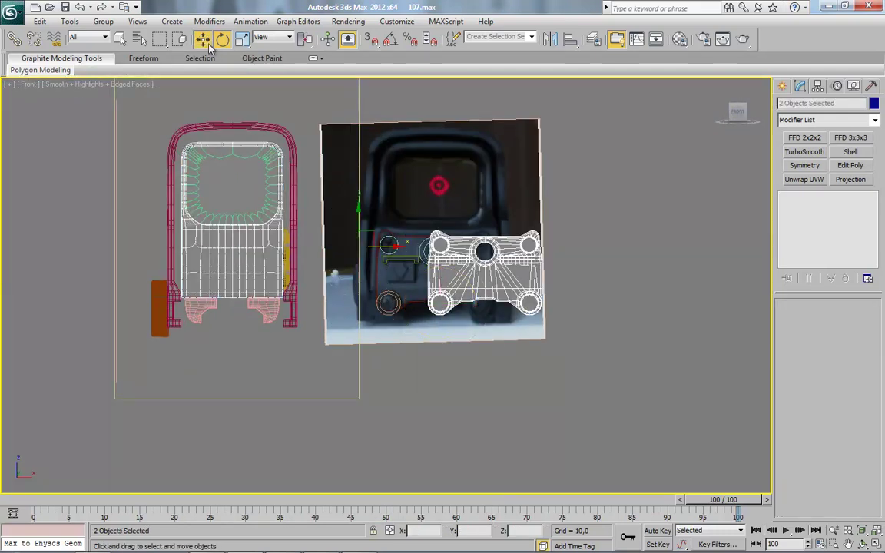
{"action": "right_click", "coordinate": [341, 267]}
{"action": "left_click", "coordinate": [371, 223]}
{"action": "left_click", "coordinate": [367, 282]}
{"action": "left_click", "coordinate": [487, 291]}
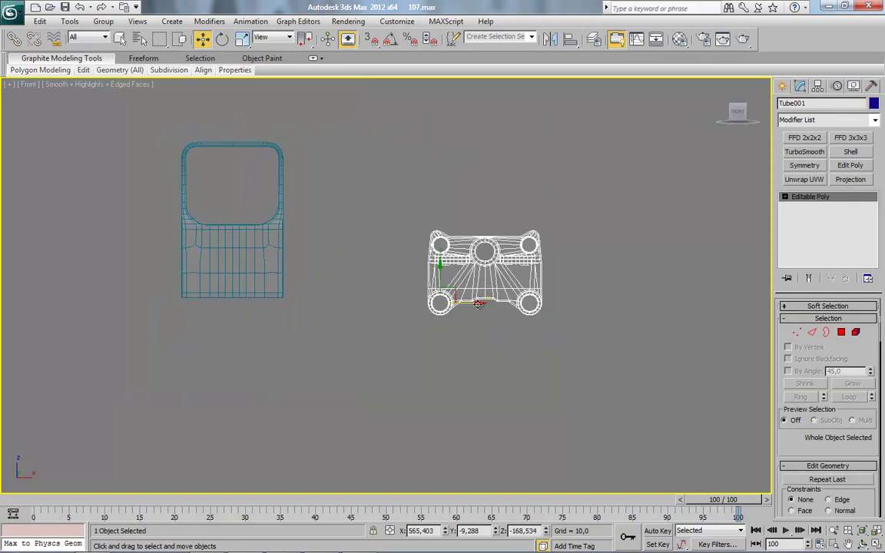
Step: Center the panel's pivot on the object and move the panel along X to about 1.6, in line with the housing
{"action": "left_click", "coordinate": [818, 85]}
{"action": "left_click", "coordinate": [816, 164]}
{"action": "left_click", "coordinate": [821, 228]}
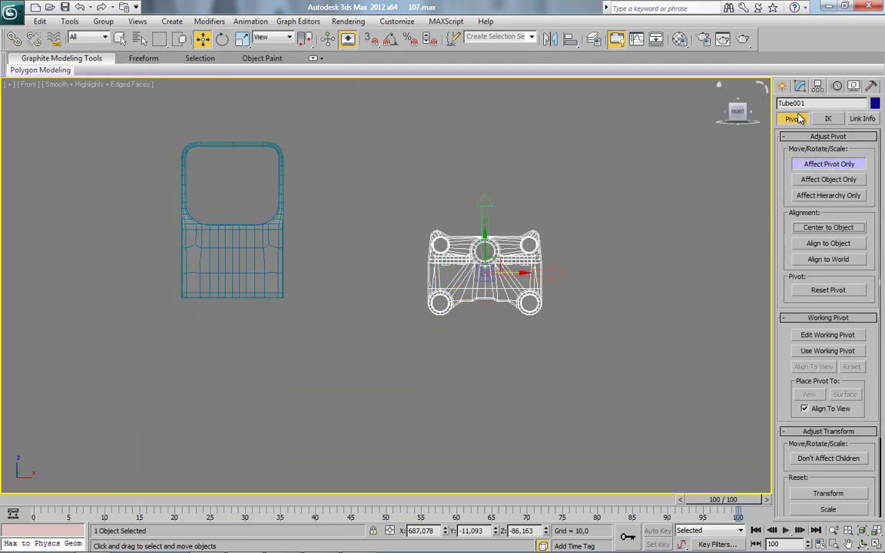
{"action": "left_click", "coordinate": [800, 119]}
{"action": "left_click_drag", "start_coordinate": [519, 273], "coordinate": [268, 255]}
Step: Move the panel along Y to about -425.4 so it sits against the housing's end face
{"action": "middle_click_drag", "start_coordinate": [269, 257], "coordinate": [301, 314], "text": "alt"}
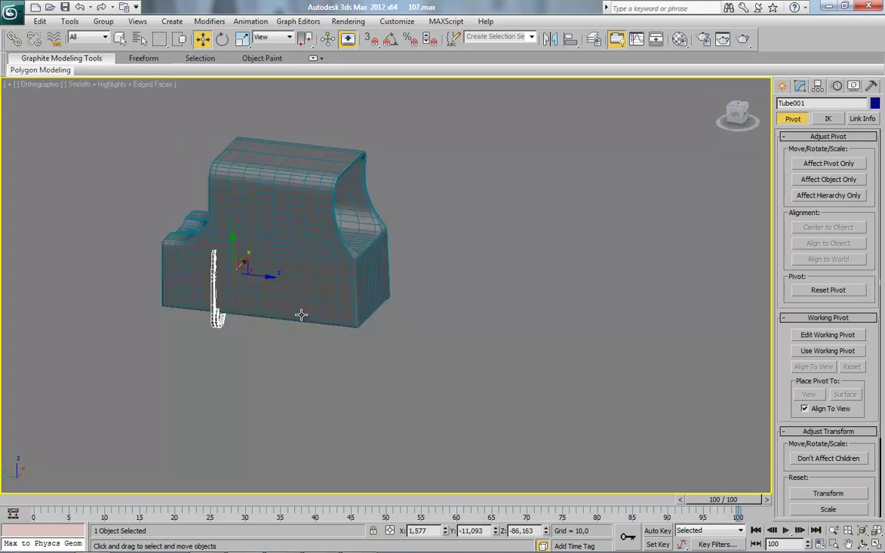
{"action": "scroll", "coordinate": [251, 285], "scroll_direction": "up", "scroll_amount": 2}
{"action": "left_click", "coordinate": [187, 259]}
{"action": "key", "text": "ctrl+z"}
{"action": "left_click_drag", "start_coordinate": [189, 256], "coordinate": [397, 276]}
{"action": "middle_click_drag", "start_coordinate": [397, 276], "coordinate": [500, 227], "text": "alt"}
{"action": "left_click", "coordinate": [737, 113]}
{"action": "scroll", "coordinate": [376, 296], "scroll_direction": "up", "scroll_amount": 6}
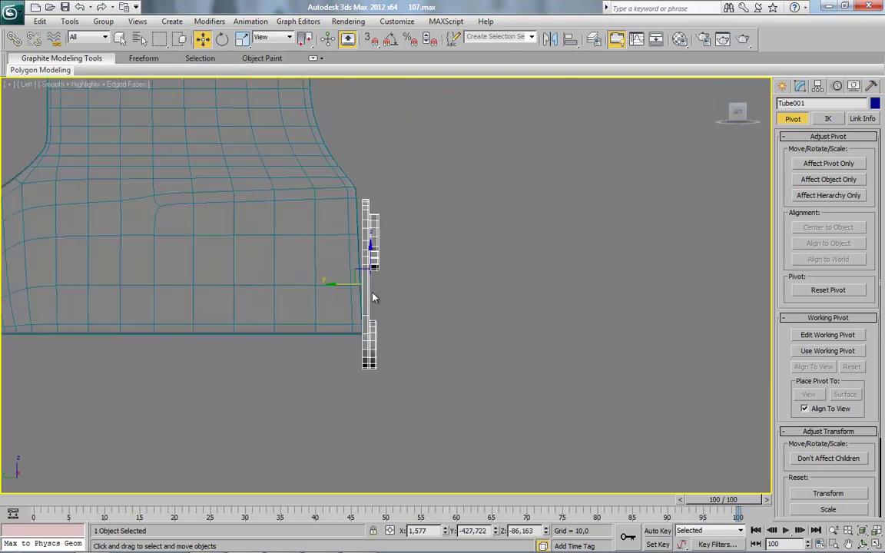
{"action": "key", "text": "alt"}
{"action": "left_click_drag", "start_coordinate": [379, 282], "coordinate": [372, 283]}
{"action": "scroll", "coordinate": [384, 286], "scroll_direction": "down", "scroll_amount": 5}
{"action": "middle_click_drag", "start_coordinate": [434, 333], "coordinate": [338, 336], "text": "alt"}
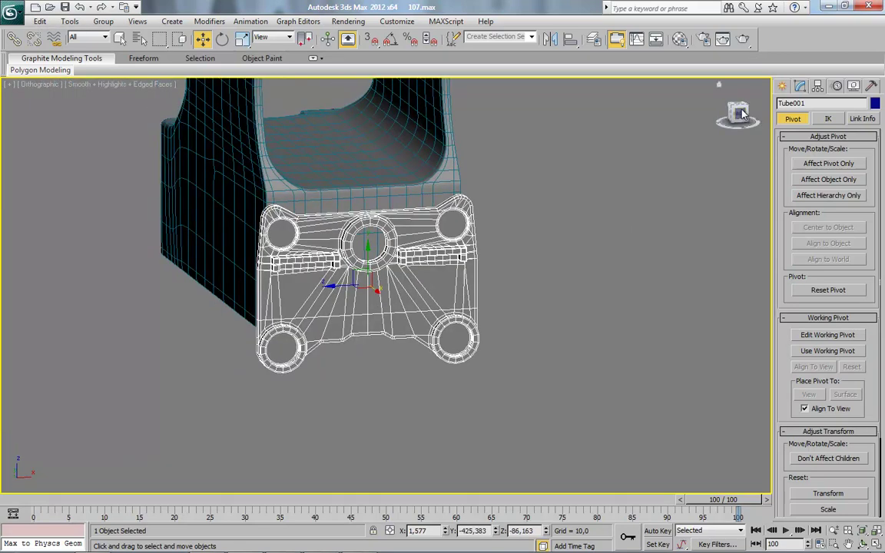
Step: Scale the panel's width and height to about 85% in the front view and raise it to Z about -82.8
{"action": "left_click", "coordinate": [743, 113]}
{"action": "left_click", "coordinate": [738, 123]}
{"action": "key", "text": "z"}
{"action": "key", "text": "r"}
{"action": "left_click_drag", "start_coordinate": [399, 269], "coordinate": [384, 269]}
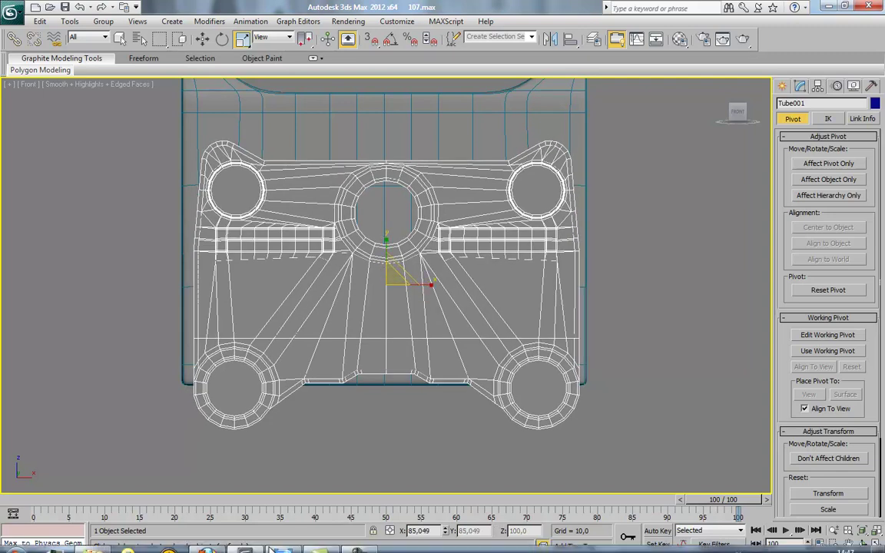
{"action": "left_click", "coordinate": [206, 43]}
{"action": "mouse_move", "coordinate": [385, 259]}
{"action": "left_mouse_down"}
{"action": "mouse_move", "coordinate": [387, 271]}
{"action": "mouse_move", "coordinate": [384, 253]}
{"action": "left_mouse_up"}
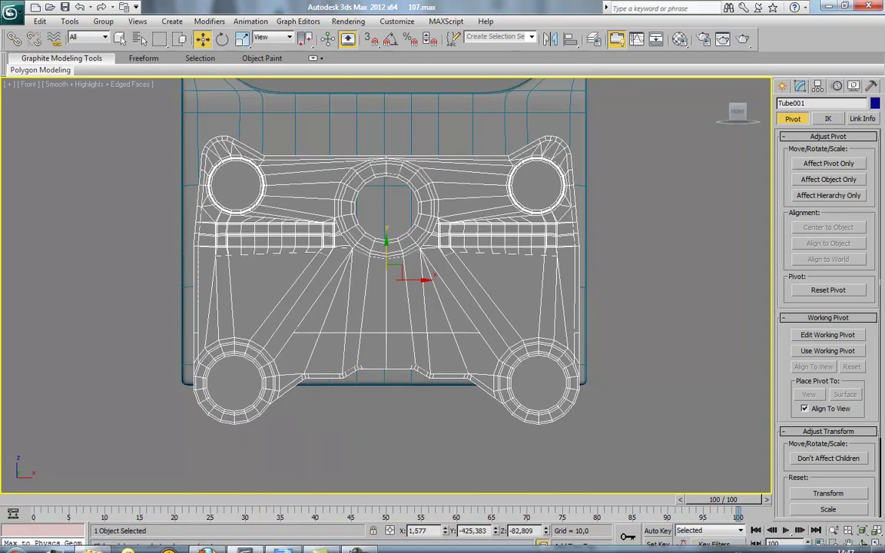
Step: Check the sight's photo in Windows Photo Viewer, and raise the panel's upper vertices by about 23.8
{"action": "left_click", "coordinate": [284, 542]}
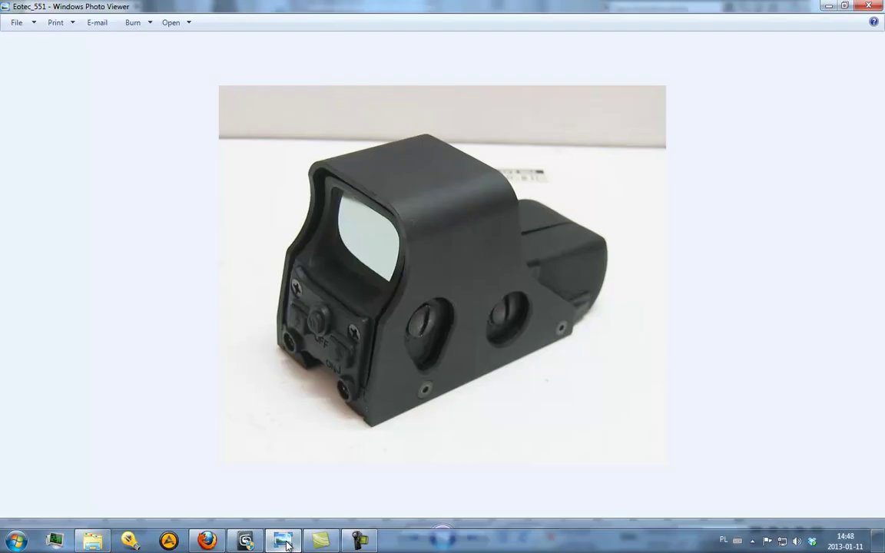
{"action": "left_click", "coordinate": [284, 542]}
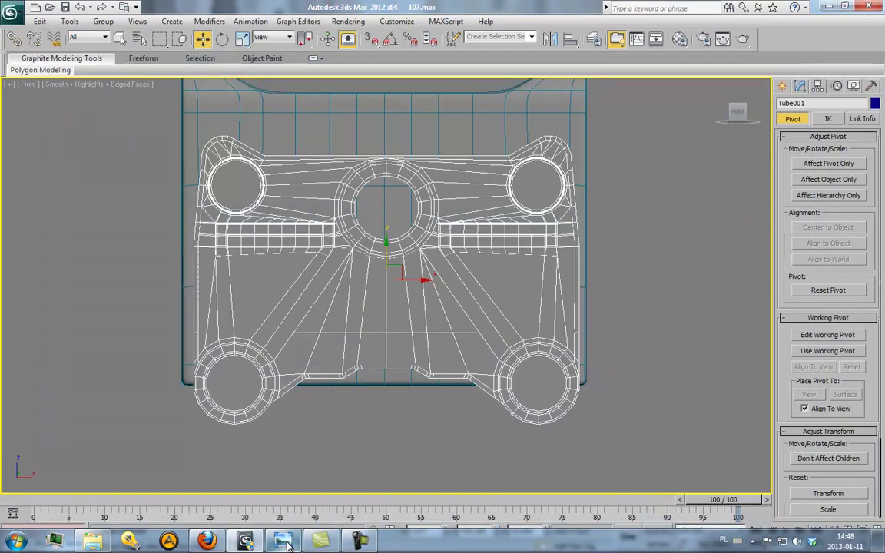
{"action": "left_click", "coordinate": [284, 541]}
{"action": "left_click", "coordinate": [286, 542]}
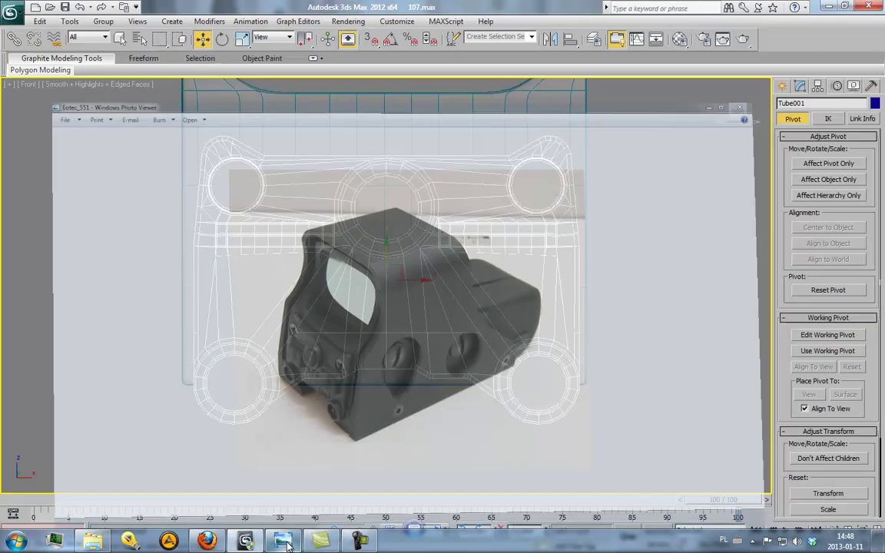
{"action": "left_click", "coordinate": [800, 87]}
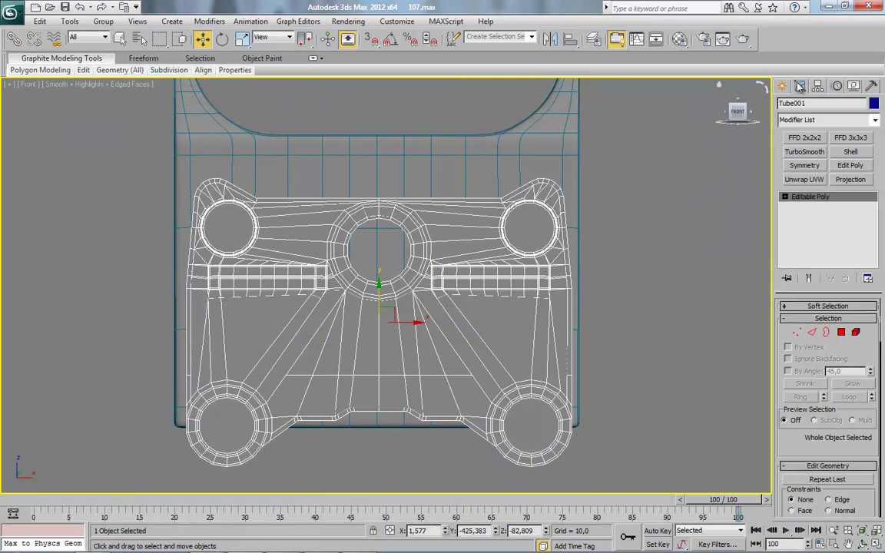
{"action": "left_click", "coordinate": [797, 332]}
{"action": "left_click_drag", "start_coordinate": [657, 110], "coordinate": [115, 319]}
{"action": "left_click_drag", "start_coordinate": [379, 227], "coordinate": [379, 193]}
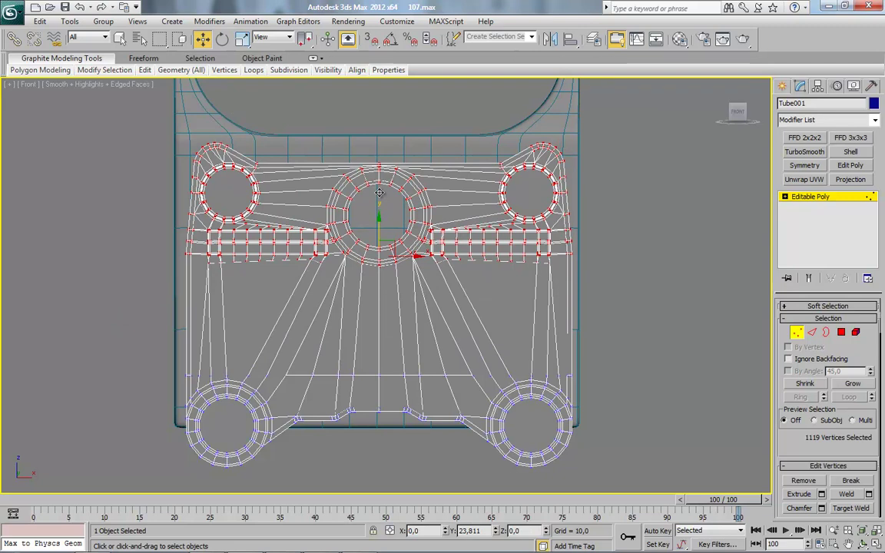
{"action": "left_click_drag", "start_coordinate": [380, 193], "coordinate": [379, 194]}
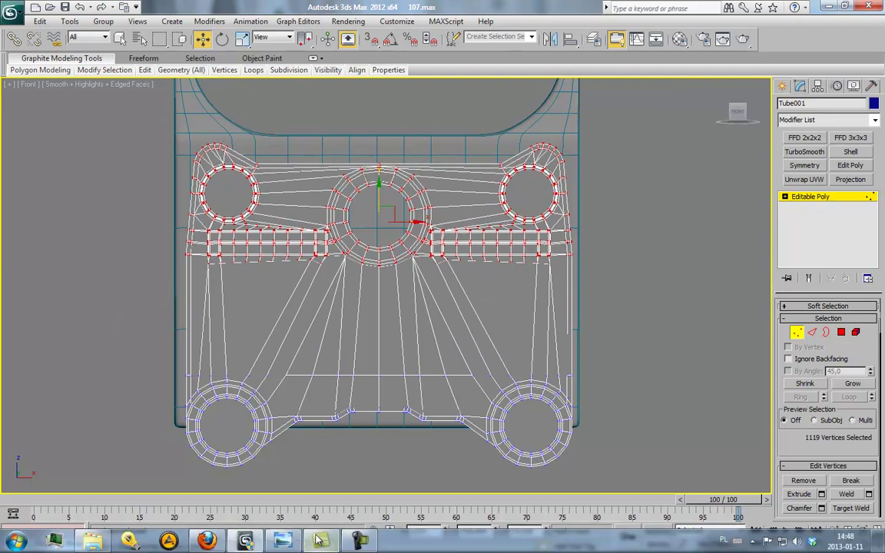
Step: Compare with the sight photo showing two reticle insets, and lower the whole panel to Z about -86.5
{"action": "left_click", "coordinate": [277, 542]}
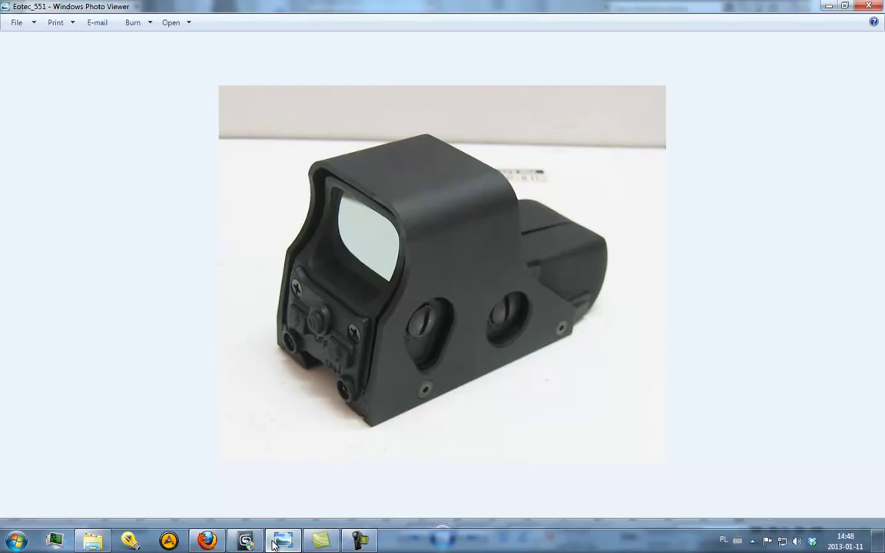
{"action": "key", "text": "Right"}
{"action": "key", "text": "Right"}
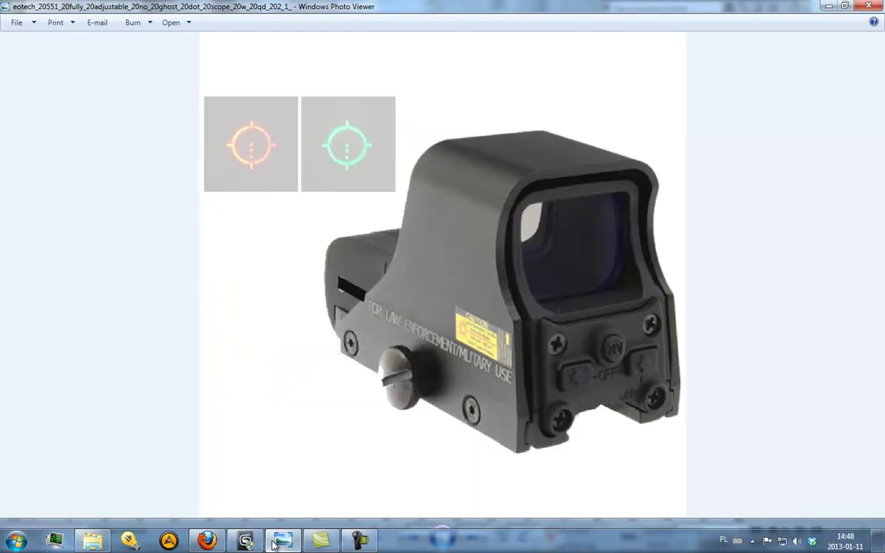
{"action": "left_click", "coordinate": [275, 542]}
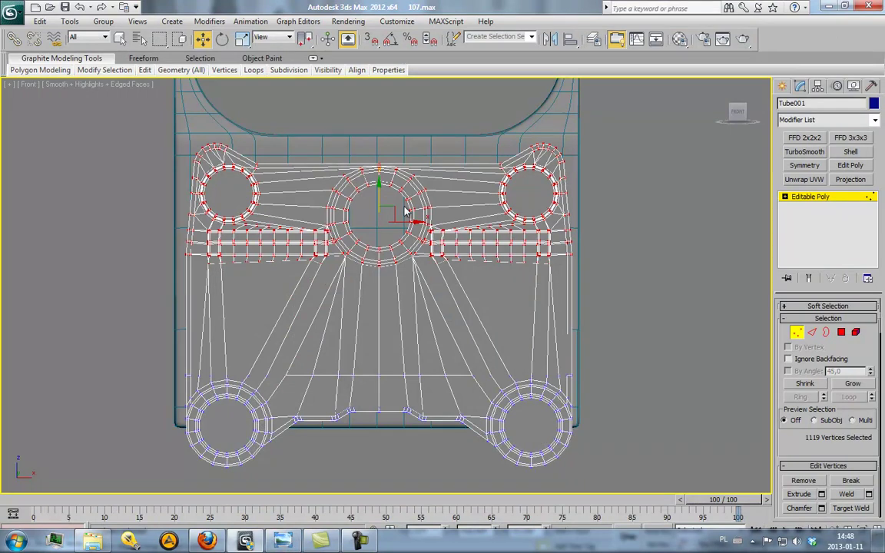
{"action": "left_click", "coordinate": [797, 332]}
{"action": "mouse_move", "coordinate": [382, 290]}
{"action": "left_mouse_down"}
{"action": "mouse_move", "coordinate": [380, 307]}
{"action": "mouse_move", "coordinate": [382, 295]}
{"action": "left_mouse_up"}
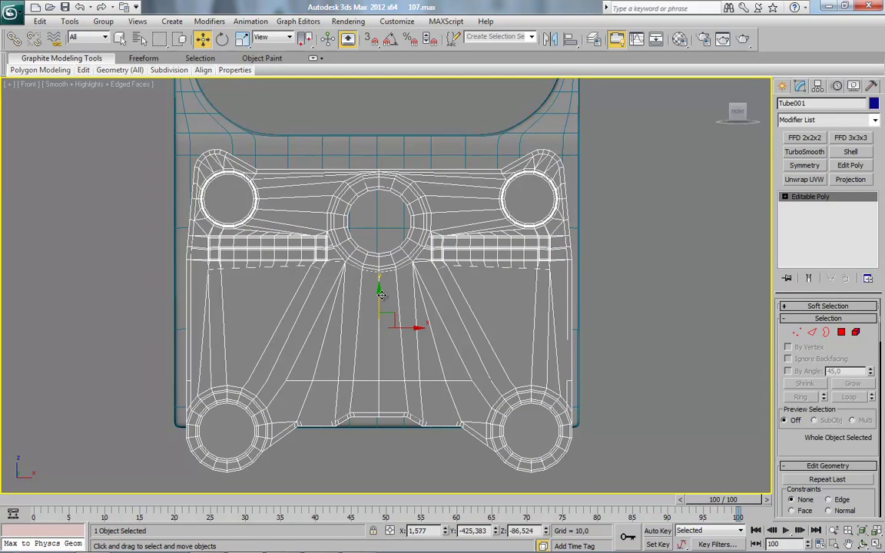
{"action": "scroll", "coordinate": [357, 254], "scroll_direction": "down", "scroll_amount": 4}
{"action": "middle_click_drag", "start_coordinate": [280, 279], "coordinate": [339, 296], "text": "alt"}
{"action": "scroll", "coordinate": [346, 276], "scroll_direction": "up", "scroll_amount": 4}
{"action": "left_click", "coordinate": [286, 544]}
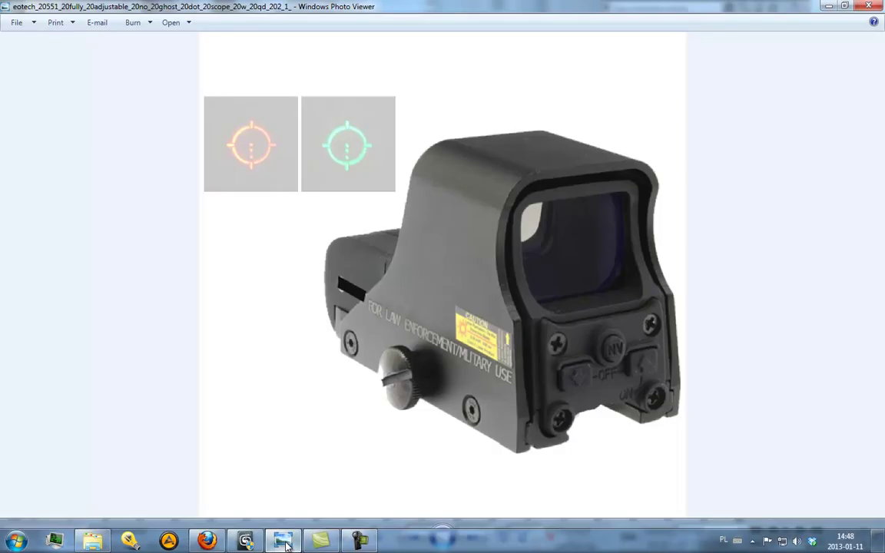
{"action": "left_click", "coordinate": [284, 542]}
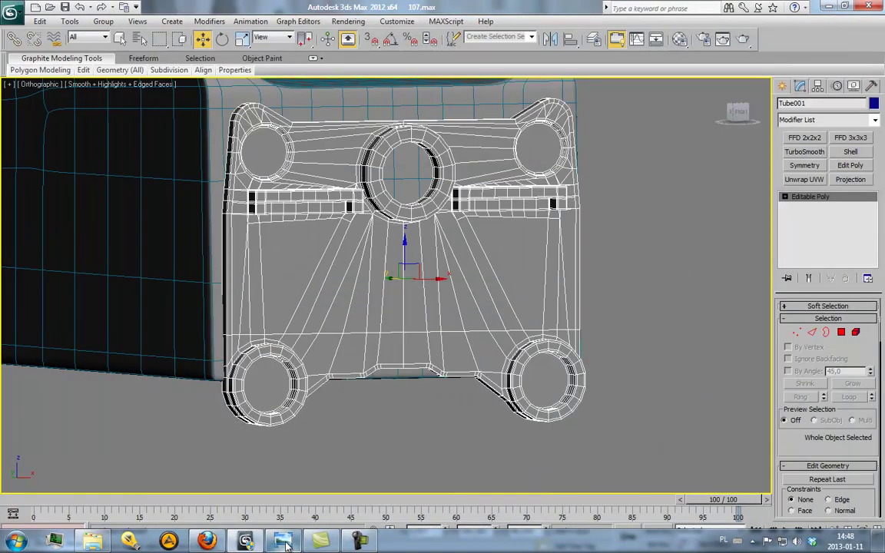
Step: Select all of the panel's vertices above the lower screw rings in the side view
{"action": "left_click", "coordinate": [731, 115]}
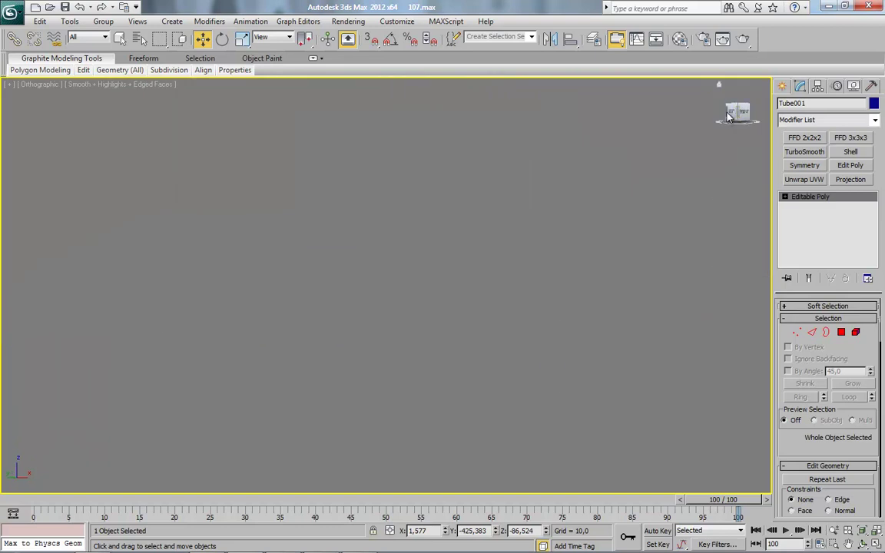
{"action": "left_click", "coordinate": [796, 332]}
{"action": "left_click_drag", "start_coordinate": [529, 97], "coordinate": [262, 367]}
{"action": "middle_click_drag", "start_coordinate": [263, 367], "coordinate": [490, 367], "text": "alt"}
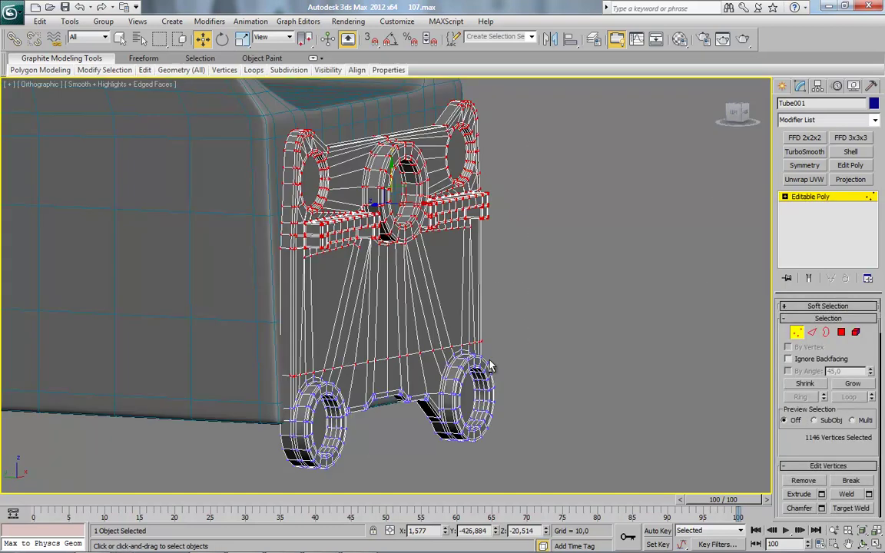
{"action": "left_click", "coordinate": [736, 113]}
{"action": "middle_click_drag", "start_coordinate": [593, 253], "coordinate": [277, 277]}
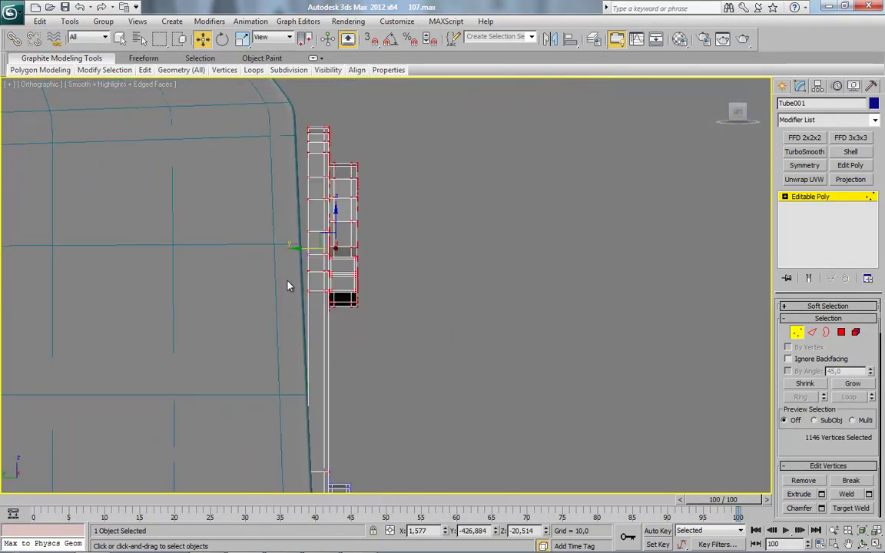
Step: Try to rotate the selected vertices by about -2.4 degrees and move them along Y to about -421
{"action": "left_click", "coordinate": [221, 39]}
{"action": "left_click_drag", "start_coordinate": [399, 238], "coordinate": [396, 236]}
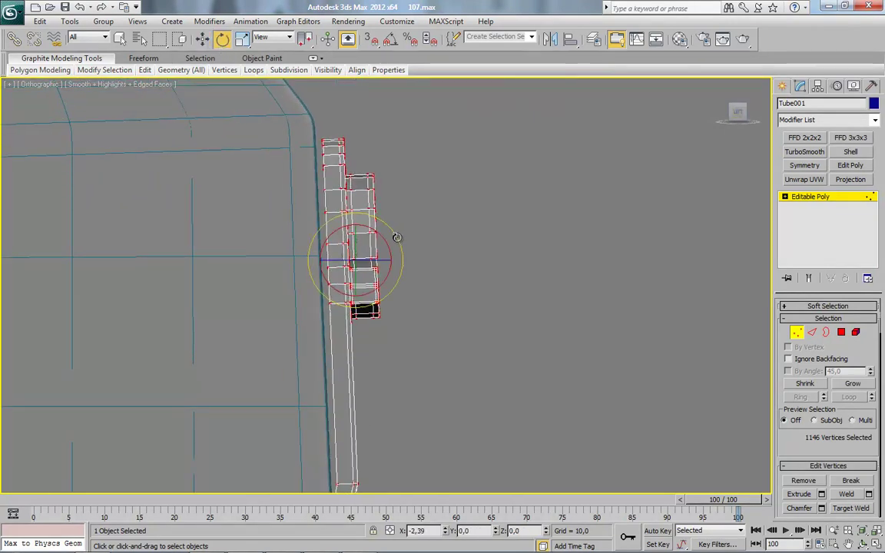
{"action": "left_click", "coordinate": [202, 39]}
{"action": "middle_click_drag", "start_coordinate": [304, 326], "coordinate": [327, 265]}
{"action": "left_click_drag", "start_coordinate": [348, 198], "coordinate": [335, 196]}
{"action": "middle_click_drag", "start_coordinate": [376, 349], "coordinate": [330, 335]}
{"action": "middle_click_drag", "start_coordinate": [364, 432], "coordinate": [411, 335]}
{"action": "scroll", "coordinate": [413, 335], "scroll_direction": "up", "scroll_amount": 3}
{"action": "middle_click_drag", "start_coordinate": [730, 319], "coordinate": [683, 291], "text": "alt"}
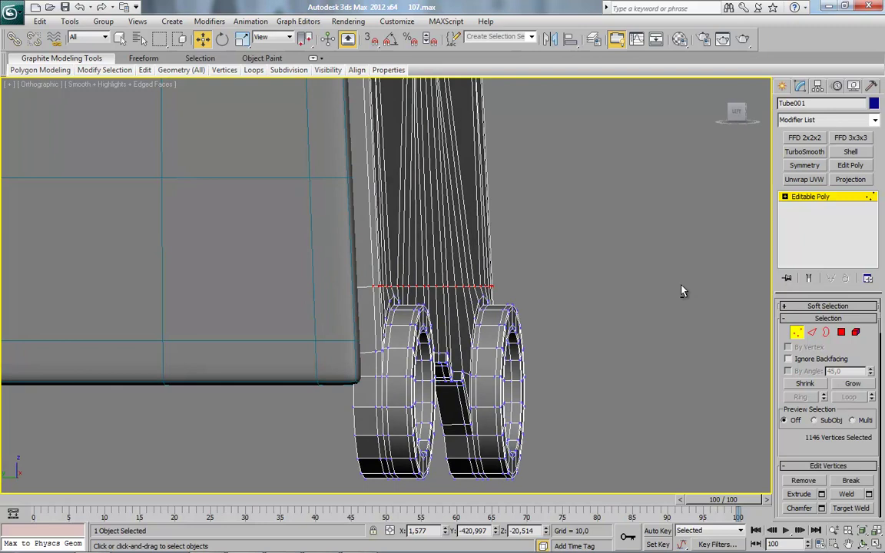
{"action": "middle_click_drag", "start_coordinate": [684, 291], "coordinate": [573, 302], "text": "alt"}
{"action": "left_click", "coordinate": [738, 113]}
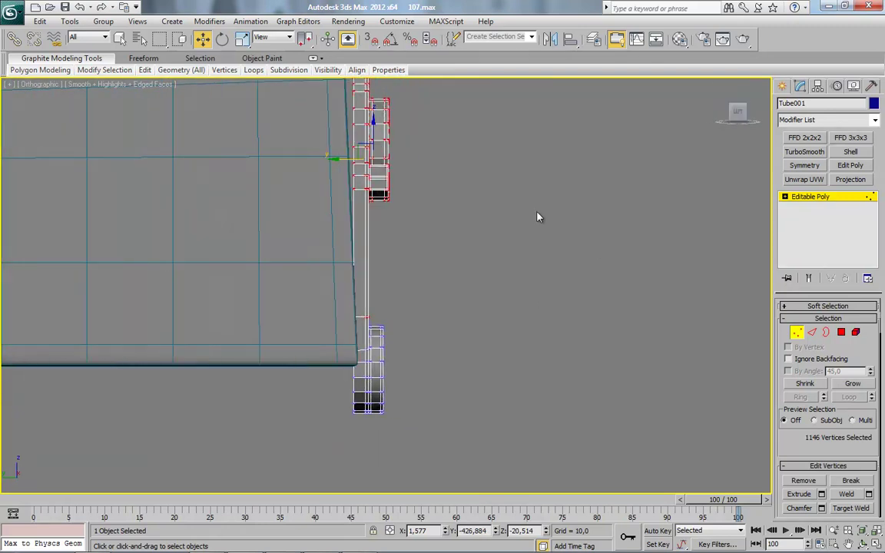
{"action": "middle_click_drag", "start_coordinate": [513, 241], "coordinate": [449, 249], "text": "alt"}
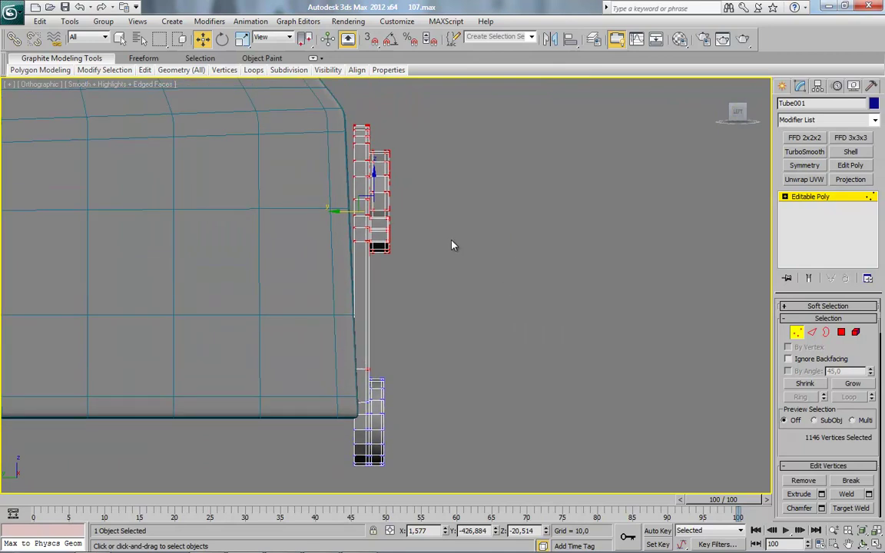
Step: Apply an FFD 2x2x2 modifier to the selected vertices and move its upper control points about 7.9 toward the housing
{"action": "left_click", "coordinate": [800, 139]}
{"action": "left_click", "coordinate": [798, 196]}
{"action": "left_click", "coordinate": [817, 207]}
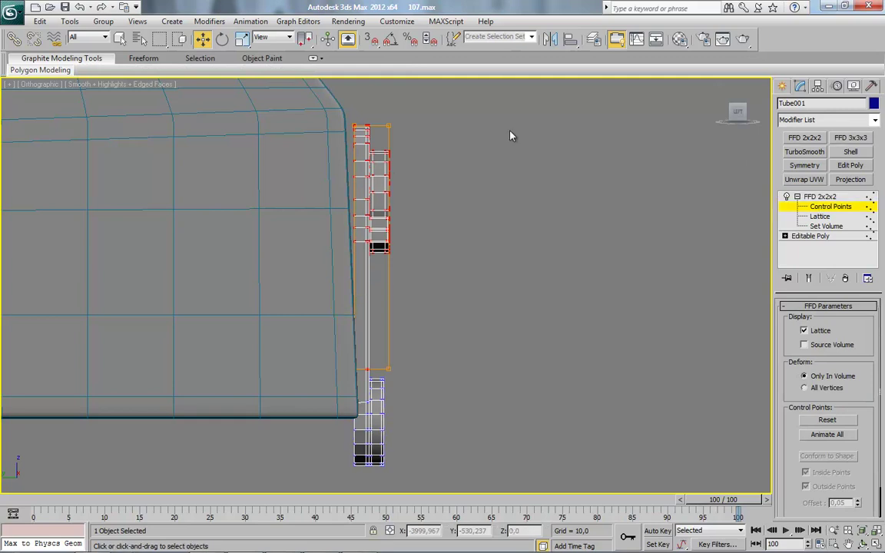
{"action": "middle_click_drag", "start_coordinate": [513, 136], "coordinate": [513, 175]}
{"action": "left_click_drag", "start_coordinate": [428, 139], "coordinate": [342, 197]}
{"action": "middle_click_drag", "start_coordinate": [342, 181], "coordinate": [335, 187]}
{"action": "left_click_drag", "start_coordinate": [333, 169], "coordinate": [320, 169]}
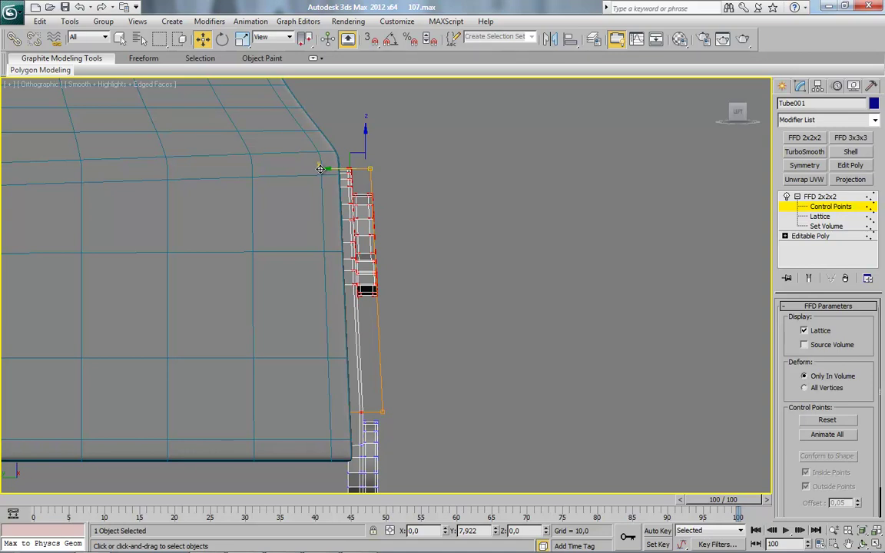
Step: Undo the FFD deformation of the panel's upper vertices and their earlier rotation and move
{"action": "key", "text": "ctrl+z"}
{"action": "key", "text": "ctrl+z"}
{"action": "key", "text": "ctrl+z"}
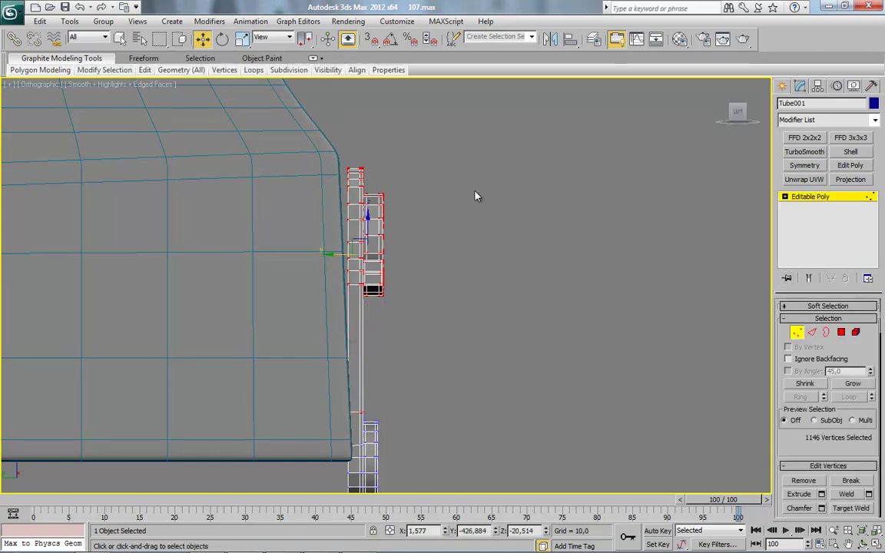
Step: Rotate the selected upper panel vertices by about -2.6 degrees and move them along Y to about -421.7
{"action": "left_click", "coordinate": [225, 39]}
{"action": "left_click_drag", "start_coordinate": [409, 233], "coordinate": [408, 231]}
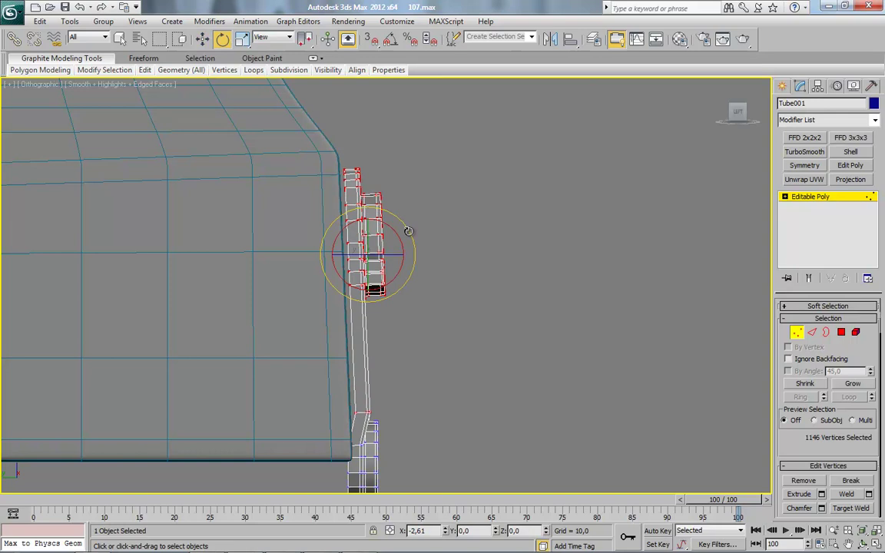
{"action": "left_click", "coordinate": [202, 39]}
{"action": "left_click_drag", "start_coordinate": [340, 255], "coordinate": [332, 253]}
Step: Shift the panel's front-face vertices at the bend near the lower rings toward the housing, ending at Y about -423.4
{"action": "middle_click_drag", "start_coordinate": [391, 368], "coordinate": [359, 321]}
{"action": "middle_click_drag", "start_coordinate": [360, 363], "coordinate": [374, 275]}
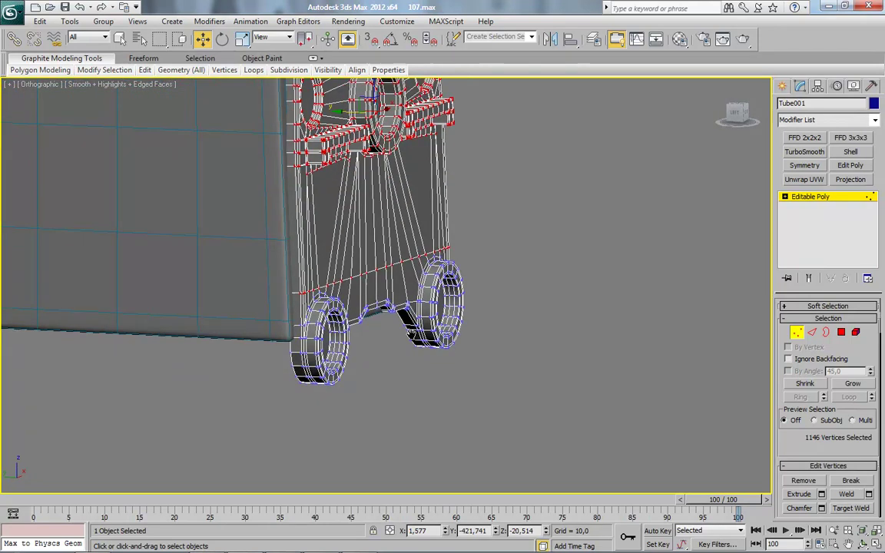
{"action": "scroll", "coordinate": [377, 274], "scroll_direction": "up", "scroll_amount": 5}
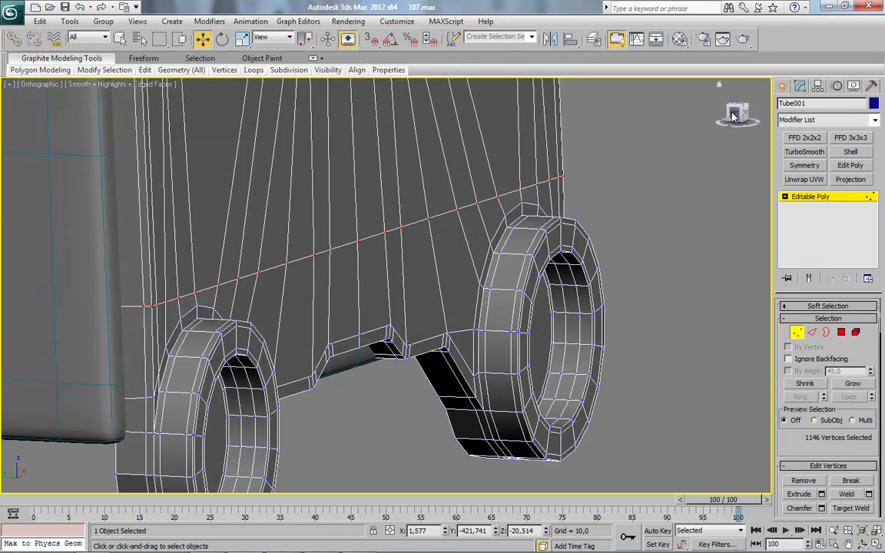
{"action": "left_click", "coordinate": [733, 117]}
{"action": "middle_click_drag", "start_coordinate": [441, 415], "coordinate": [411, 180]}
{"action": "scroll", "coordinate": [380, 242], "scroll_direction": "up", "scroll_amount": 5}
{"action": "middle_click_drag", "start_coordinate": [380, 241], "coordinate": [425, 305]}
{"action": "scroll", "coordinate": [379, 270], "scroll_direction": "up", "scroll_amount": 5}
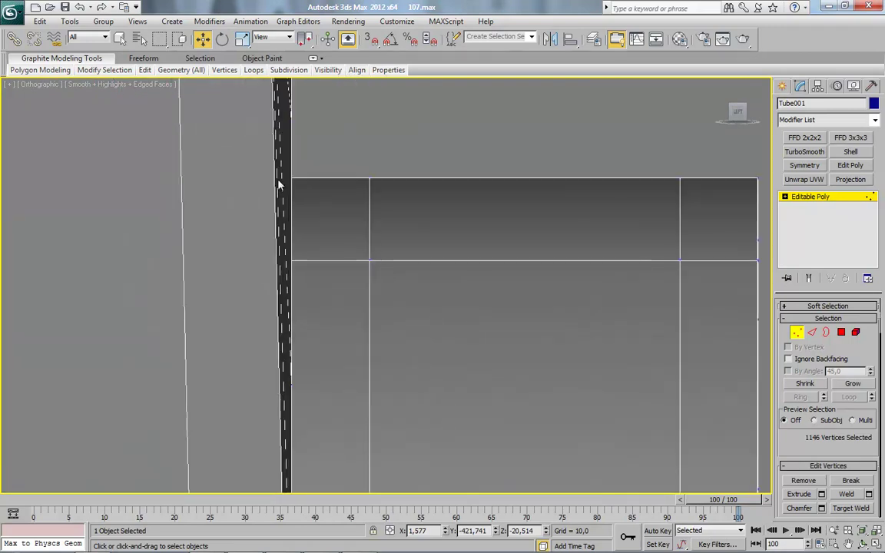
{"action": "middle_click_drag", "start_coordinate": [279, 184], "coordinate": [378, 387]}
{"action": "scroll", "coordinate": [377, 266], "scroll_direction": "up", "scroll_amount": 1}
{"action": "left_click", "coordinate": [794, 334]}
{"action": "left_click", "coordinate": [795, 333]}
{"action": "left_click_drag", "start_coordinate": [501, 210], "coordinate": [378, 275]}
{"action": "left_click_drag", "start_coordinate": [375, 217], "coordinate": [361, 217]}
{"action": "left_click_drag", "start_coordinate": [432, 328], "coordinate": [386, 369], "text": "ctrl"}
{"action": "mouse_move", "coordinate": [368, 303]}
{"action": "left_mouse_down"}
{"action": "mouse_move", "coordinate": [350, 302]}
{"action": "mouse_move", "coordinate": [358, 302]}
{"action": "left_mouse_up"}
{"action": "scroll", "coordinate": [450, 270], "scroll_direction": "down", "scroll_amount": 8}
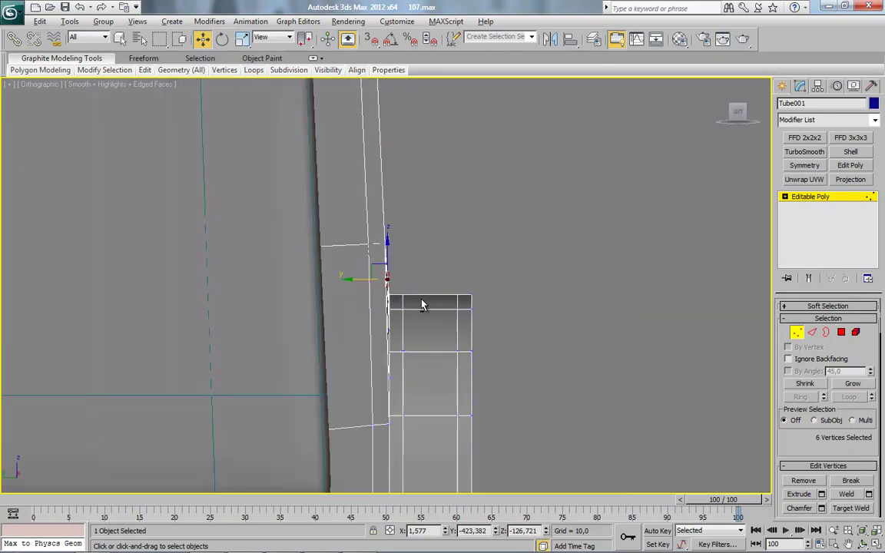
Step: Extrude the horizontal edge loop above the lower rings with height 0 and width about 2.454
{"action": "middle_click_drag", "start_coordinate": [421, 305], "coordinate": [357, 326], "text": "alt"}
{"action": "left_click", "coordinate": [813, 333]}
{"action": "middle_click_drag", "start_coordinate": [418, 317], "coordinate": [432, 291]}
{"action": "scroll", "coordinate": [419, 272], "scroll_direction": "down", "scroll_amount": 4}
{"action": "right_click", "coordinate": [442, 254]}
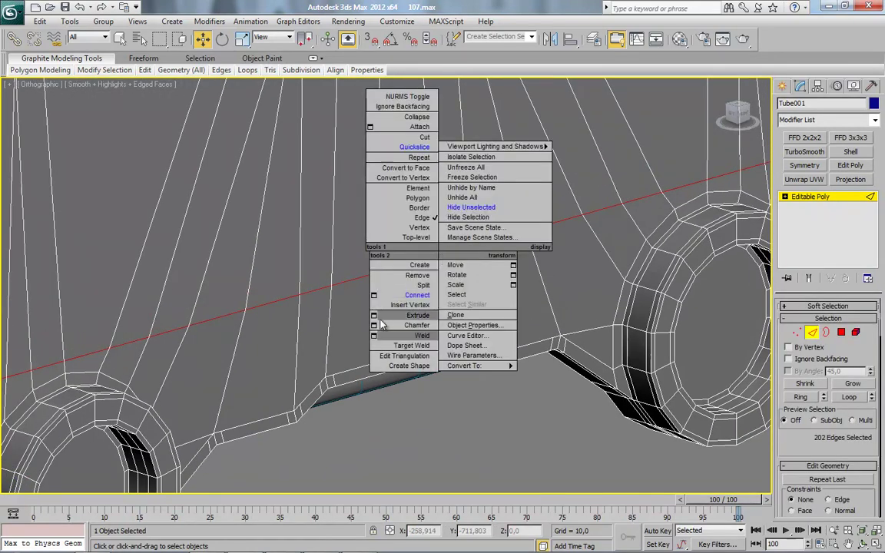
{"action": "left_click", "coordinate": [377, 315]}
{"action": "scroll", "coordinate": [299, 322], "scroll_direction": "down", "scroll_amount": 4}
{"action": "middle_click_drag", "start_coordinate": [298, 322], "coordinate": [369, 303]}
{"action": "right_click", "coordinate": [154, 195]}
{"action": "left_click_drag", "start_coordinate": [157, 212], "coordinate": [155, 212]}
{"action": "left_click", "coordinate": [188, 230]}
{"action": "double_click", "coordinate": [277, 315]}
{"action": "right_click", "coordinate": [342, 266]}
{"action": "left_click", "coordinate": [277, 328]}
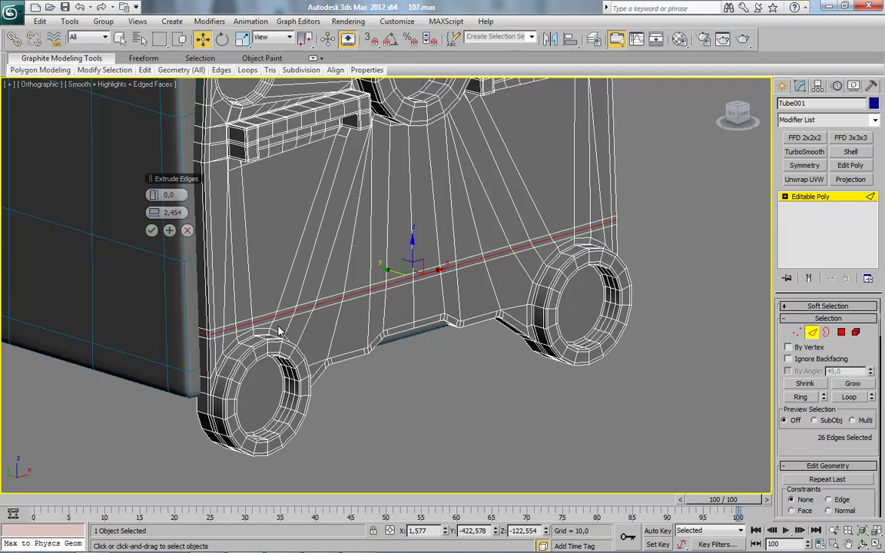
{"action": "left_click", "coordinate": [152, 230]}
Step: Apply TurboSmooth to the panel with Isoline Display and 2 iterations, and show it without edges
{"action": "left_click", "coordinate": [814, 332]}
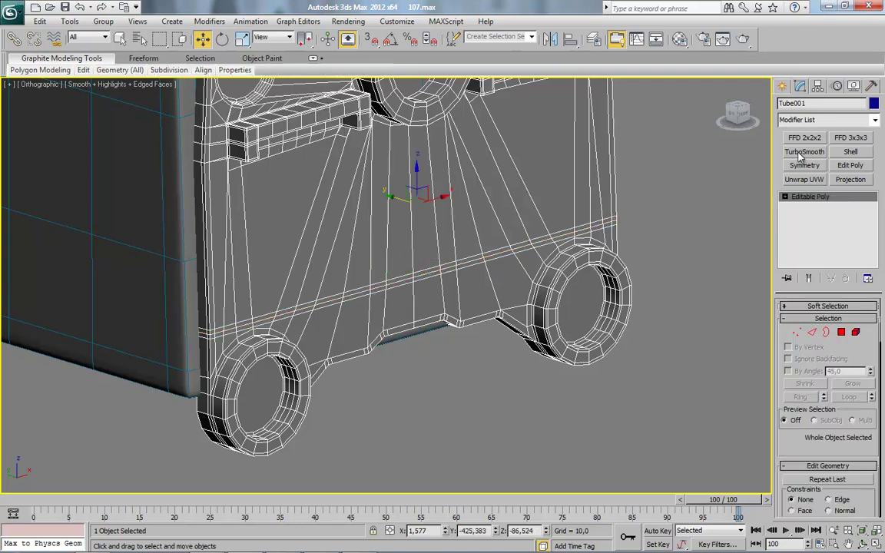
{"action": "left_click", "coordinate": [801, 154]}
{"action": "left_click", "coordinate": [793, 357]}
{"action": "left_click", "coordinate": [869, 325]}
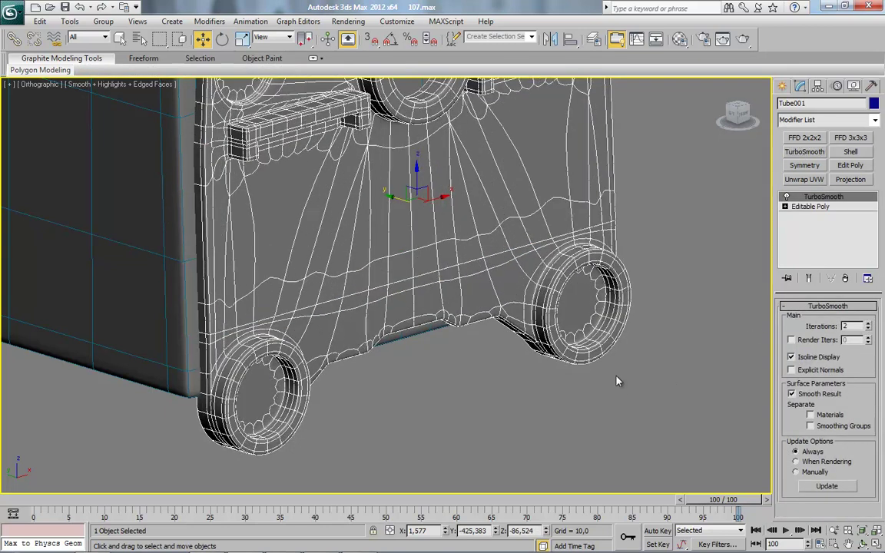
{"action": "key", "text": "F4"}
{"action": "scroll", "coordinate": [527, 365], "scroll_direction": "down", "scroll_amount": 5}
{"action": "middle_click_drag", "start_coordinate": [457, 365], "coordinate": [578, 350], "text": "alt"}
{"action": "scroll", "coordinate": [398, 349], "scroll_direction": "up", "scroll_amount": 5}
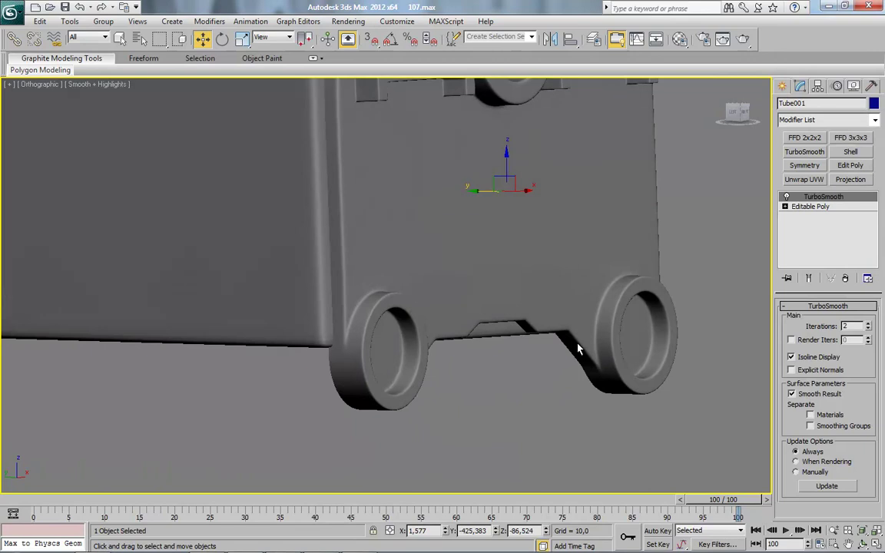
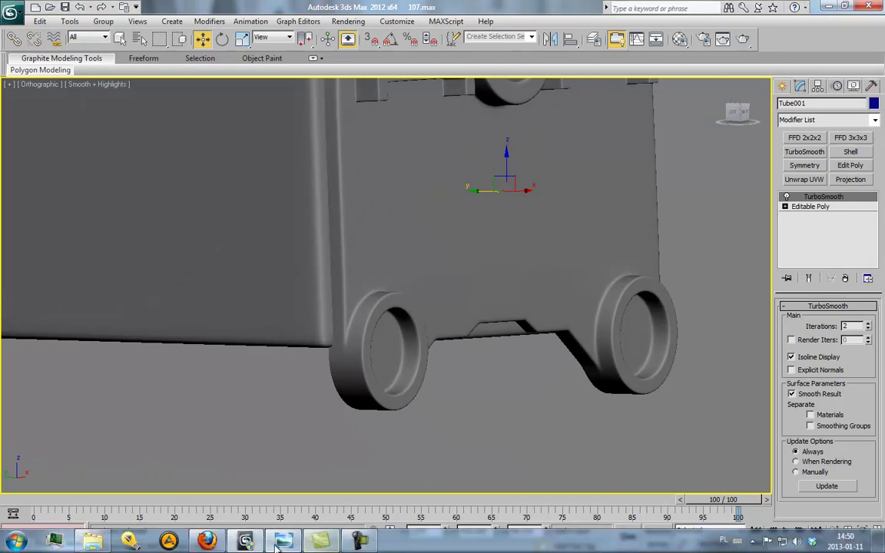
Step: Compare the smoothed panel's lower half with the sight photo and examine its fit against the housing from several sides
{"action": "left_click", "coordinate": [279, 543]}
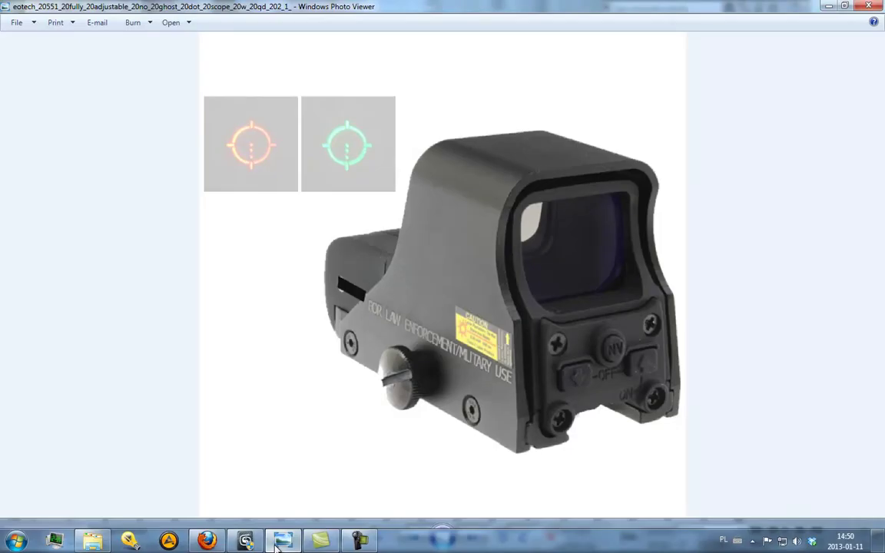
{"action": "left_click", "coordinate": [276, 546]}
{"action": "middle_click_drag", "start_coordinate": [461, 335], "coordinate": [529, 339], "text": "alt"}
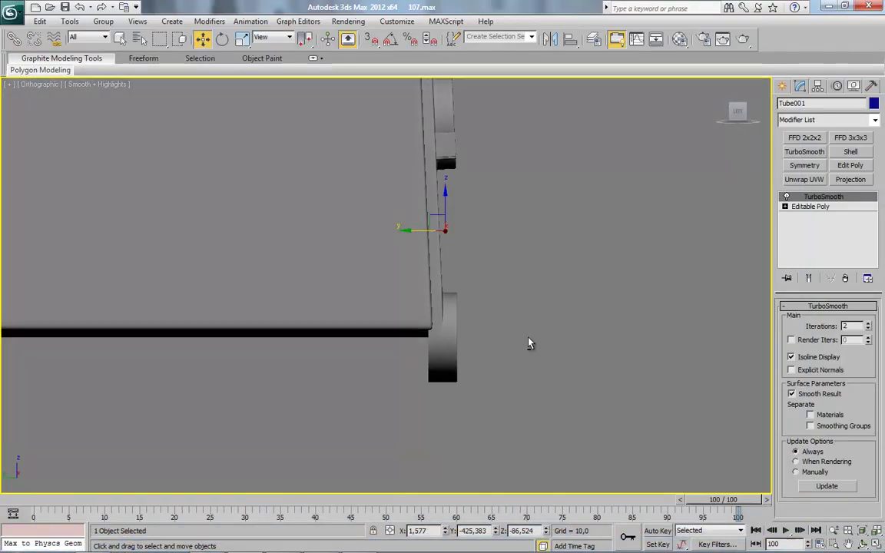
{"action": "left_click", "coordinate": [741, 121]}
{"action": "middle_click_drag", "start_coordinate": [602, 233], "coordinate": [473, 288], "text": "alt"}
{"action": "scroll", "coordinate": [398, 293], "scroll_direction": "up", "scroll_amount": 5}
{"action": "middle_click_drag", "start_coordinate": [546, 331], "coordinate": [425, 330]}
{"action": "scroll", "coordinate": [425, 329], "scroll_direction": "down", "scroll_amount": 2}
{"action": "key", "text": "F4"}
{"action": "key", "text": "F4"}
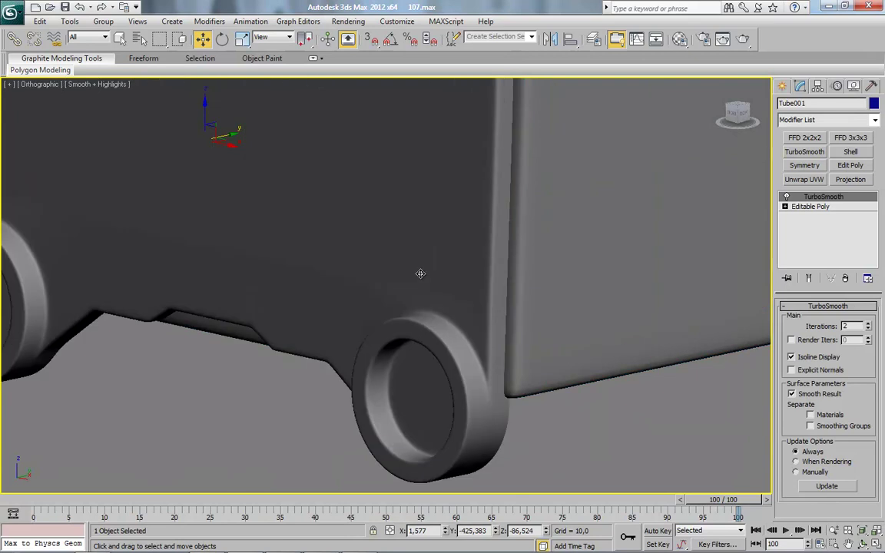
{"action": "scroll", "coordinate": [425, 291], "scroll_direction": "down", "scroll_amount": 5}
Step: Try to connect the panel's vertical edges between the button bars and lower rings with 3 segments
{"action": "key", "text": "F4"}
{"action": "left_click", "coordinate": [819, 206]}
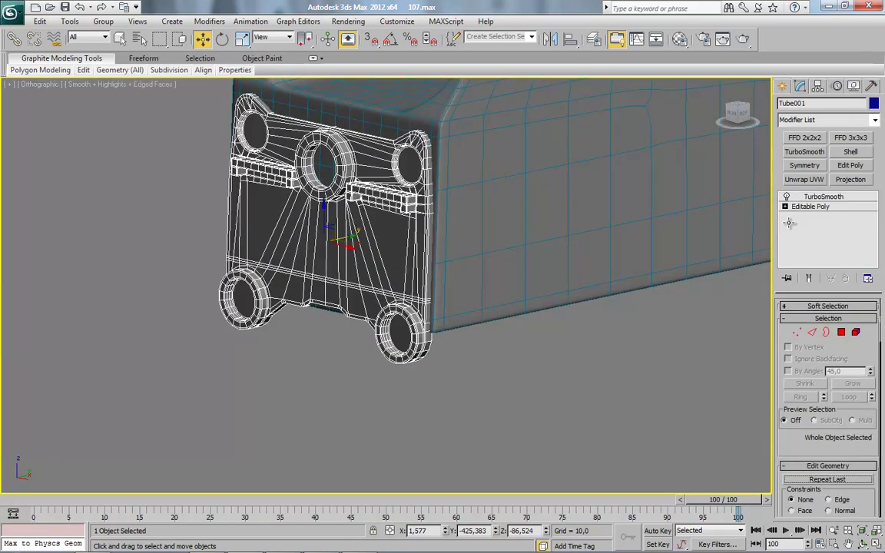
{"action": "left_click", "coordinate": [813, 332]}
{"action": "left_click", "coordinate": [733, 115]}
{"action": "left_click_drag", "start_coordinate": [153, 208], "coordinate": [527, 244]}
{"action": "right_click", "coordinate": [560, 182]}
{"action": "left_click", "coordinate": [493, 224]}
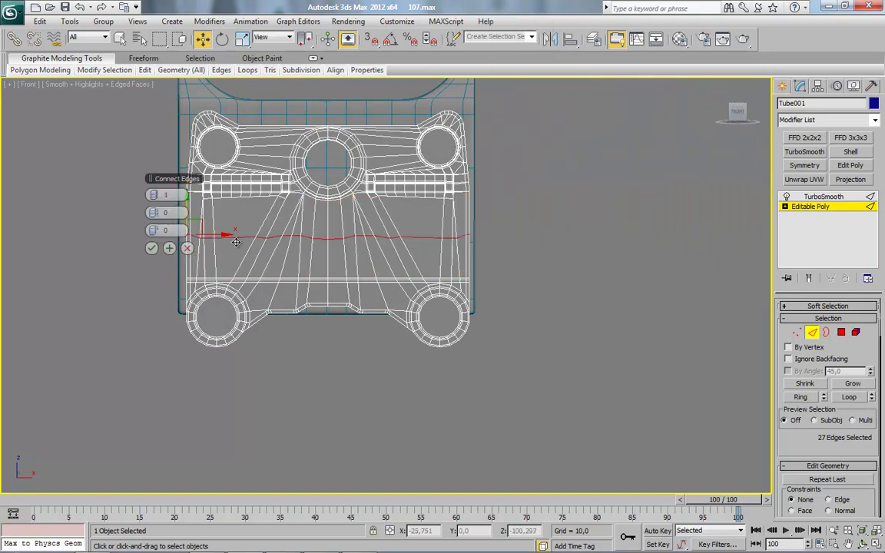
{"action": "left_click", "coordinate": [157, 194]}
{"action": "left_click", "coordinate": [157, 194]}
{"action": "left_click", "coordinate": [152, 247]}
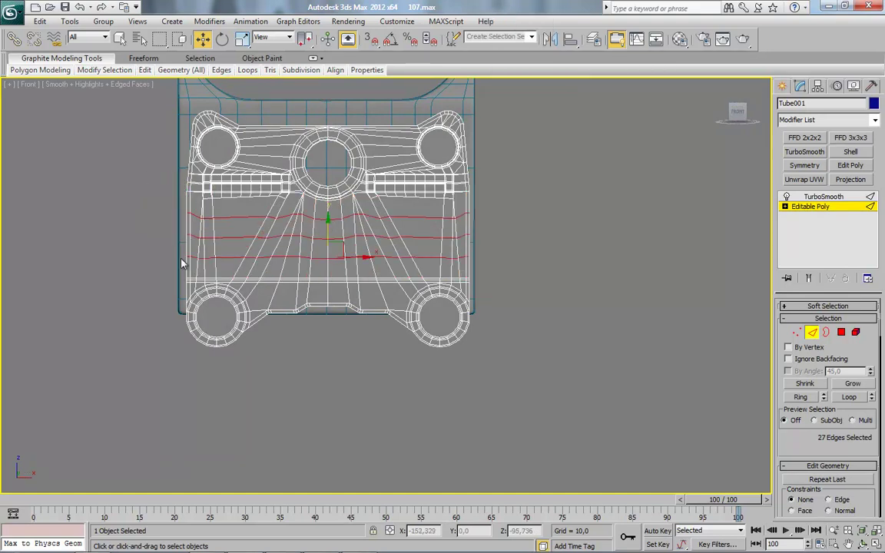
Step: Examine the smoothed panel's surface at an angle and its gap to the housing in the left view
{"action": "left_click", "coordinate": [811, 333]}
{"action": "left_click", "coordinate": [825, 198]}
{"action": "middle_click_drag", "start_coordinate": [387, 330], "coordinate": [431, 337], "text": "alt"}
{"action": "key", "text": "F4"}
{"action": "scroll", "coordinate": [446, 375], "scroll_direction": "up", "scroll_amount": 2}
{"action": "scroll", "coordinate": [447, 375], "scroll_direction": "down", "scroll_amount": 3}
{"action": "scroll", "coordinate": [430, 336], "scroll_direction": "up", "scroll_amount": 3}
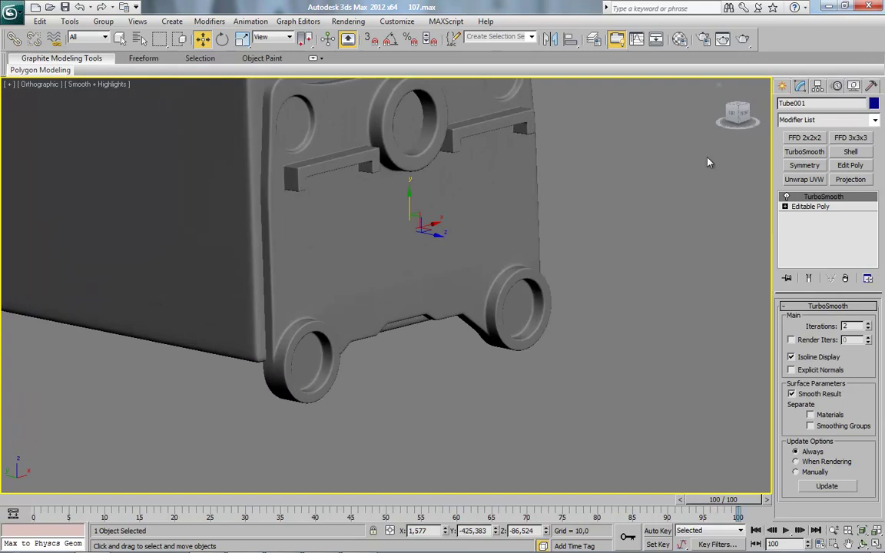
{"action": "left_click", "coordinate": [733, 114]}
{"action": "key", "text": "l"}
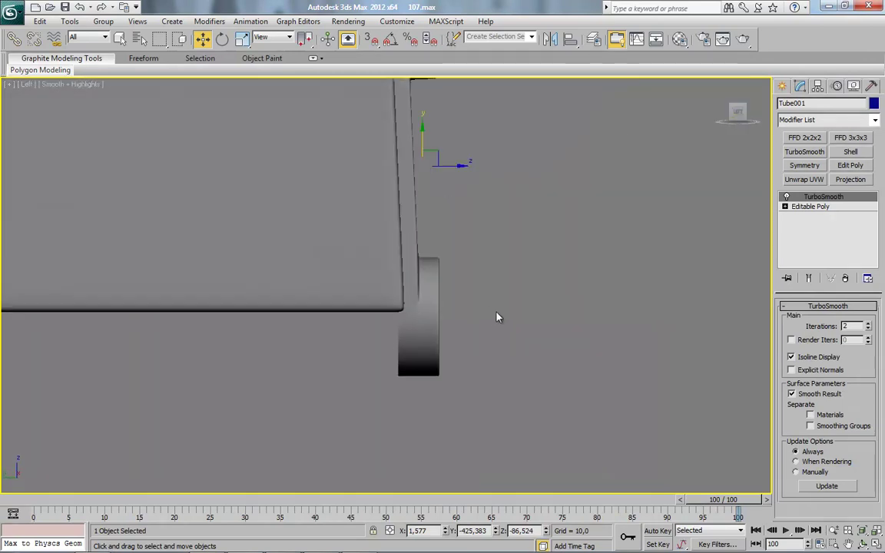
{"action": "key", "text": "F4"}
{"action": "middle_click_drag", "start_coordinate": [482, 311], "coordinate": [464, 321]}
{"action": "scroll", "coordinate": [463, 321], "scroll_direction": "up", "scroll_amount": 2}
Step: Try to select edges near the lower rings, and undo the added segments and the edge loop extrusion
{"action": "left_click", "coordinate": [813, 206]}
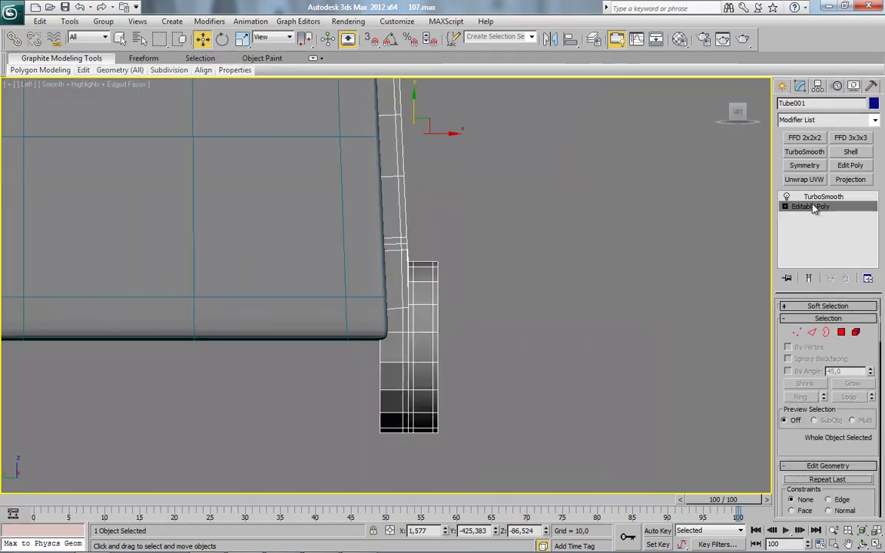
{"action": "left_click", "coordinate": [812, 332]}
{"action": "scroll", "coordinate": [498, 233], "scroll_direction": "down", "scroll_amount": 2}
{"action": "middle_click_drag", "start_coordinate": [496, 250], "coordinate": [439, 328], "text": "alt"}
{"action": "left_click", "coordinate": [438, 325]}
{"action": "left_click", "coordinate": [330, 328]}
{"action": "left_click", "coordinate": [332, 318], "text": "ctrl"}
{"action": "left_click", "coordinate": [844, 397]}
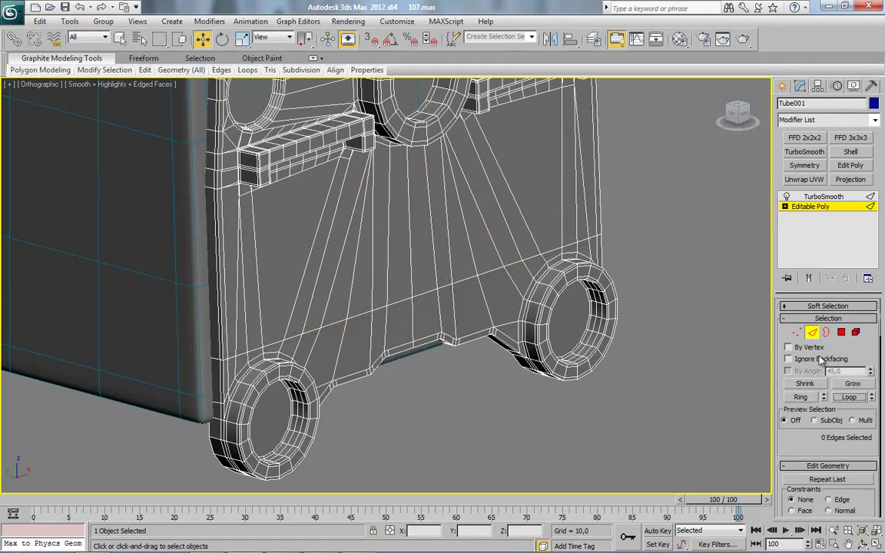
Step: Try to move all vertices of the panel's lower ring section away from the housing to Y about -436.8
{"action": "key", "text": "1"}
{"action": "left_click", "coordinate": [733, 114]}
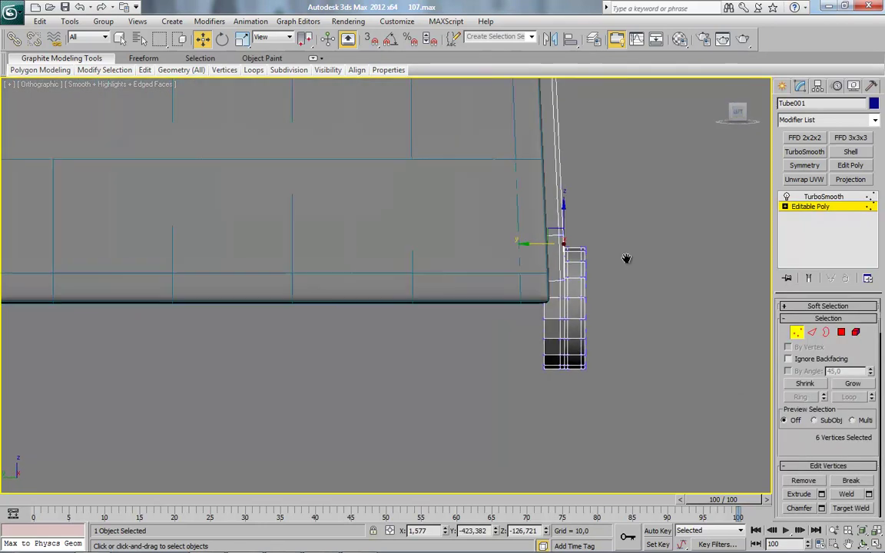
{"action": "middle_click_drag", "start_coordinate": [627, 259], "coordinate": [611, 194]}
{"action": "scroll", "coordinate": [611, 194], "scroll_direction": "up", "scroll_amount": 3}
{"action": "left_click_drag", "start_coordinate": [587, 129], "coordinate": [332, 474]}
{"action": "middle_click_drag", "start_coordinate": [445, 252], "coordinate": [351, 305]}
{"action": "left_click_drag", "start_coordinate": [378, 335], "coordinate": [424, 332]}
{"action": "scroll", "coordinate": [442, 254], "scroll_direction": "down", "scroll_amount": 5}
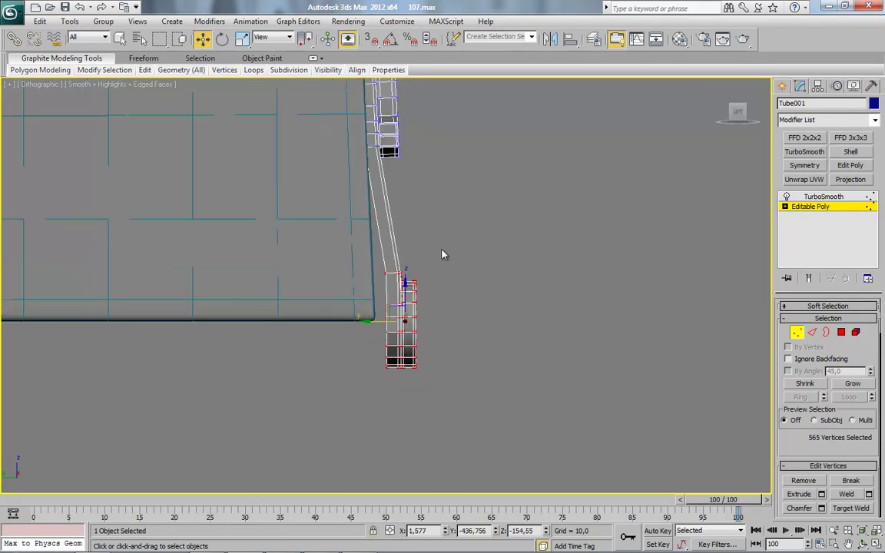
Step: Try to extend the lower section's rear vertices toward the housing to Y about -414.4
{"action": "scroll", "coordinate": [442, 249], "scroll_direction": "up", "scroll_amount": 5}
{"action": "left_click_drag", "start_coordinate": [372, 233], "coordinate": [406, 470]}
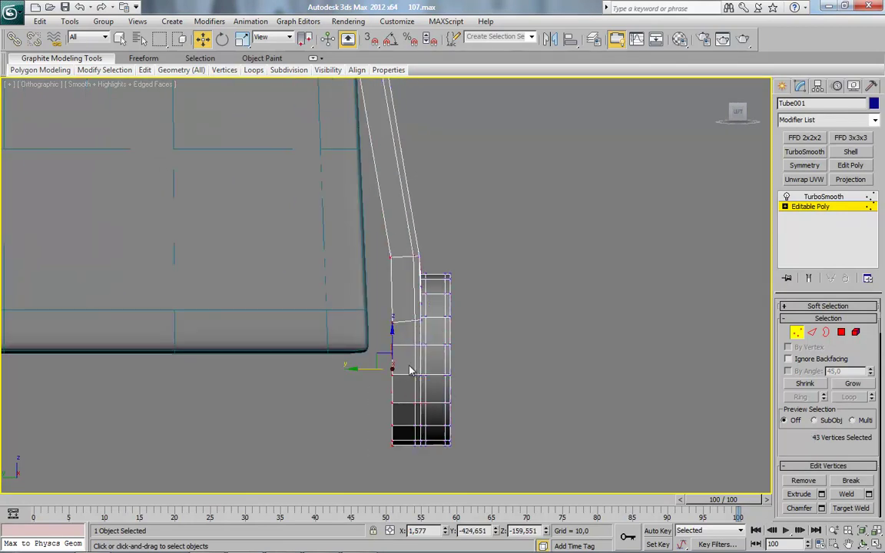
{"action": "left_click_drag", "start_coordinate": [370, 367], "coordinate": [338, 362]}
{"action": "scroll", "coordinate": [405, 358], "scroll_direction": "down", "scroll_amount": 4}
{"action": "middle_click_drag", "start_coordinate": [405, 359], "coordinate": [388, 373], "text": "alt"}
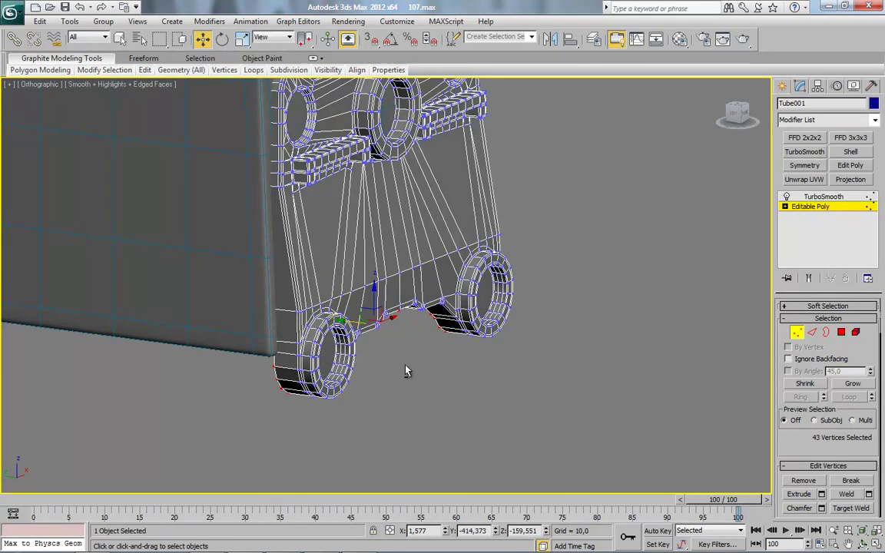
Step: Undo the lower section's vertex moves, return to the extruded edge loop, and view the smoothed panel without edges
{"action": "key", "text": "ctrl+z"}
{"action": "key", "text": "ctrl+z"}
{"action": "key", "text": "ctrl+z"}
{"action": "key", "text": "ctrl+z"}
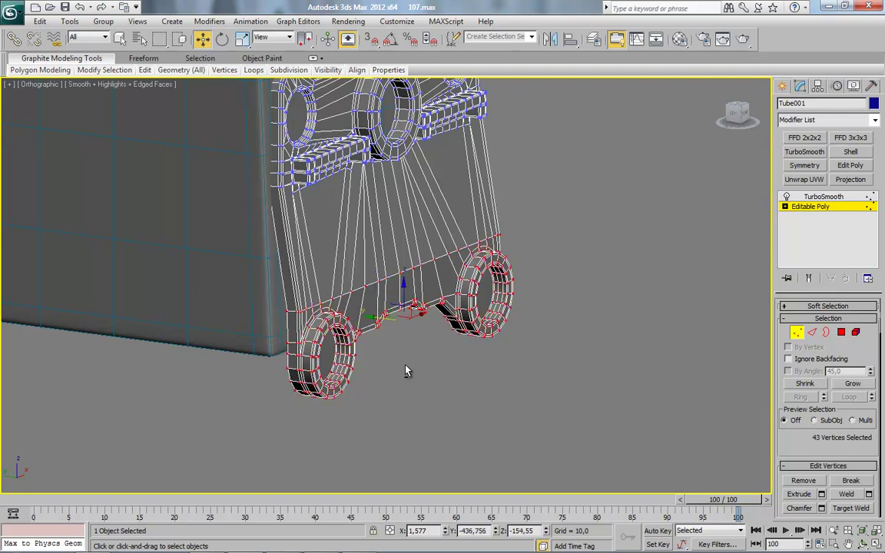
{"action": "mouse_move", "coordinate": [406, 365]}
{"action": "middle_mouse_down", "text": "alt"}
{"action": "mouse_move", "coordinate": [426, 356]}
{"action": "mouse_move", "coordinate": [404, 366]}
{"action": "middle_mouse_up", "text": "alt"}
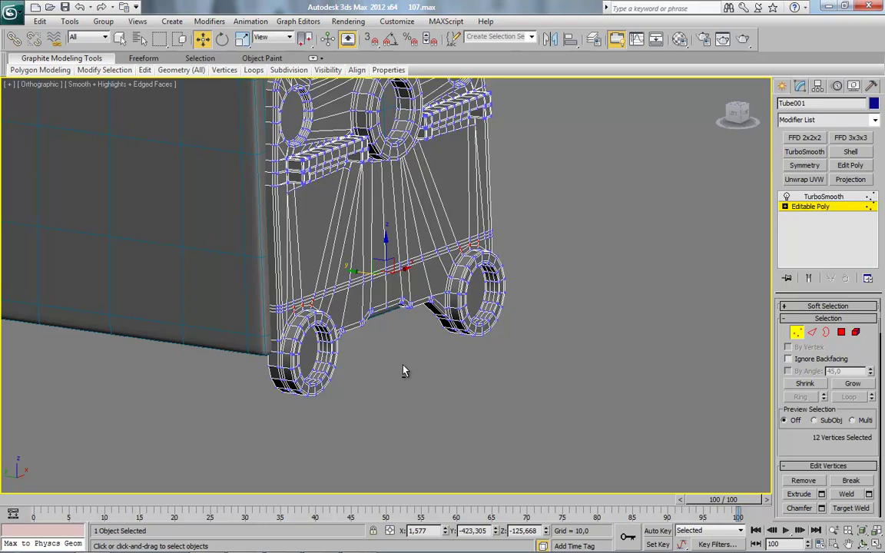
{"action": "left_click", "coordinate": [798, 333]}
{"action": "left_click", "coordinate": [525, 358]}
{"action": "key", "text": "F4"}
{"action": "middle_click_drag", "start_coordinate": [435, 283], "coordinate": [435, 313]}
{"action": "left_click", "coordinate": [407, 221]}
Step: Connect the panel's vertical edges between the button bars and lower rings with 3 segments, and deselect the panel
{"action": "left_click", "coordinate": [821, 208]}
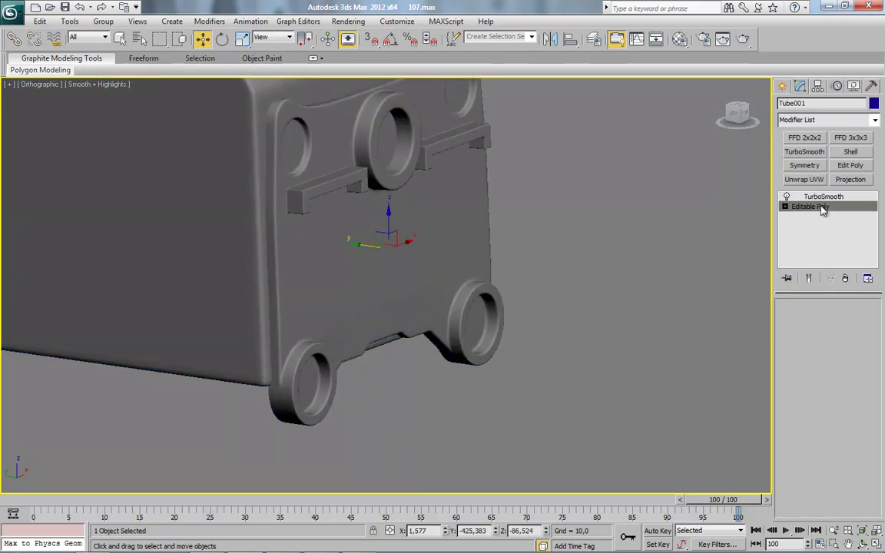
{"action": "left_click", "coordinate": [812, 332]}
{"action": "key", "text": "F4"}
{"action": "left_click_drag", "start_coordinate": [415, 168], "coordinate": [531, 227]}
{"action": "middle_click_drag", "start_coordinate": [584, 278], "coordinate": [442, 230], "text": "alt"}
{"action": "left_click_drag", "start_coordinate": [23, 174], "coordinate": [542, 213]}
{"action": "right_click", "coordinate": [594, 205]}
{"action": "left_click", "coordinate": [529, 248]}
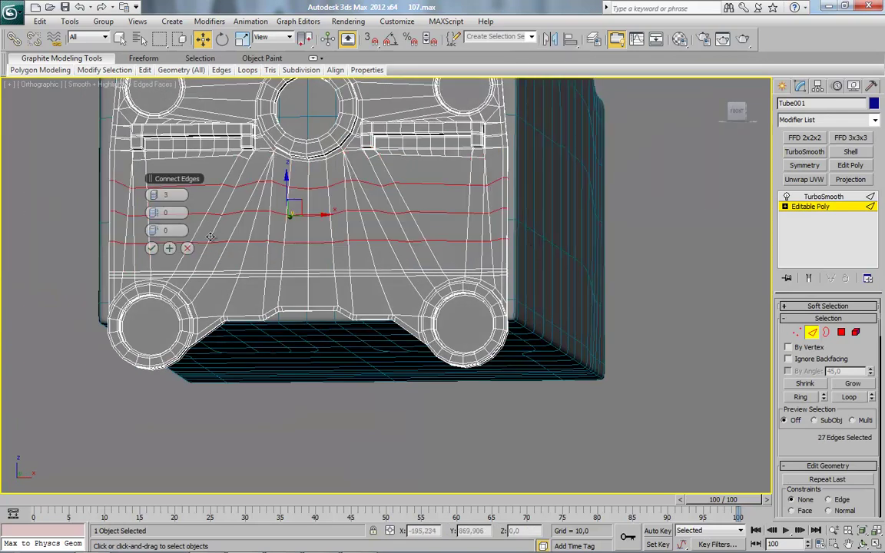
{"action": "left_click", "coordinate": [153, 247]}
{"action": "middle_click_drag", "start_coordinate": [170, 260], "coordinate": [249, 305], "text": "alt"}
{"action": "left_click", "coordinate": [588, 326]}
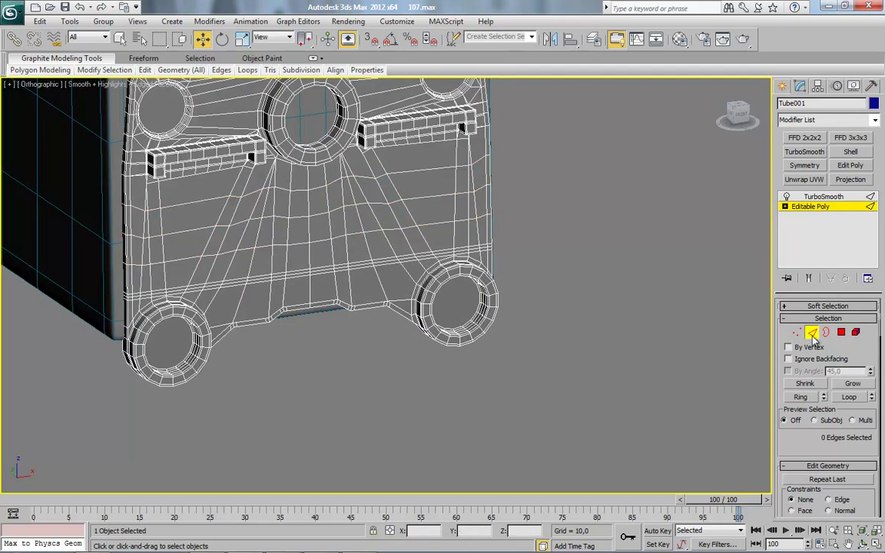
{"action": "middle_click_drag", "start_coordinate": [426, 247], "coordinate": [442, 328]}
{"action": "left_click", "coordinate": [817, 333]}
{"action": "left_click", "coordinate": [543, 394]}
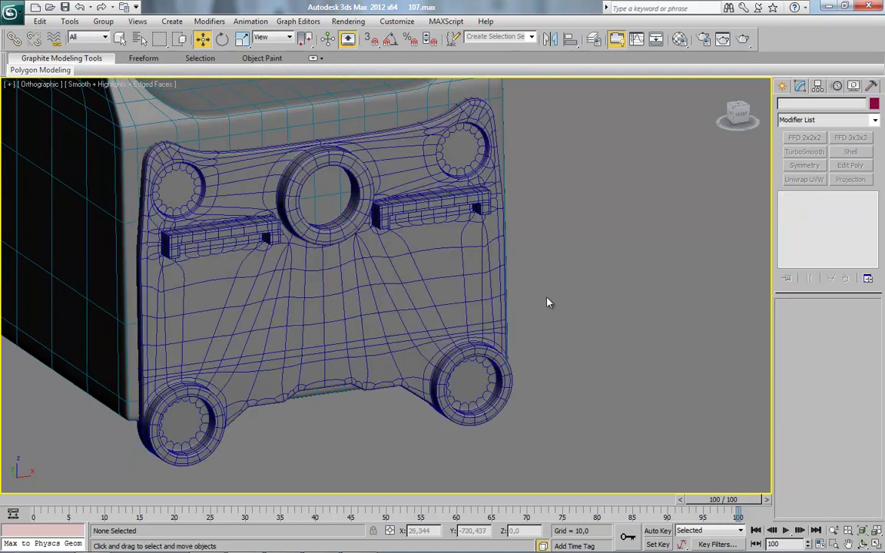
Step: Cap the open inner border at the back of the panel's central ring
{"action": "key", "text": "F4"}
{"action": "scroll", "coordinate": [367, 319], "scroll_direction": "down", "scroll_amount": 10}
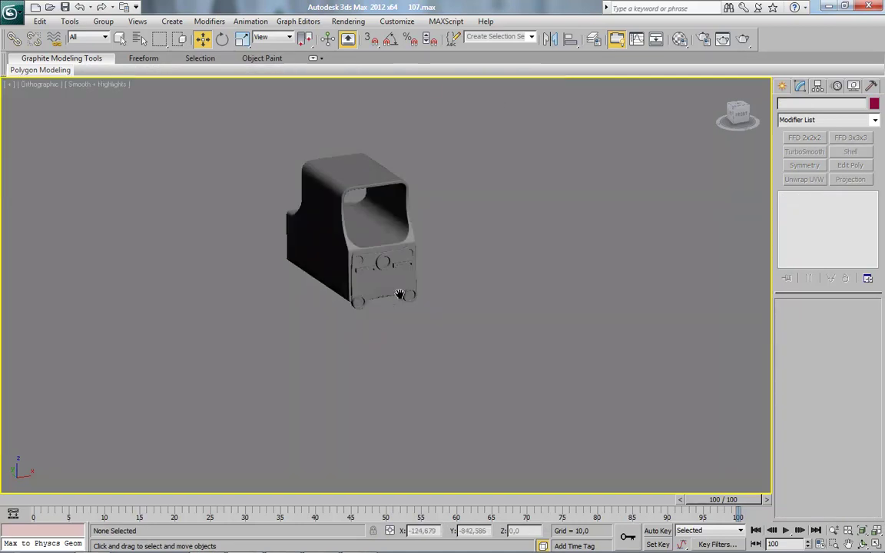
{"action": "scroll", "coordinate": [400, 294], "scroll_direction": "up", "scroll_amount": 12}
{"action": "key", "text": "F4"}
{"action": "scroll", "coordinate": [420, 333], "scroll_direction": "up", "scroll_amount": 2}
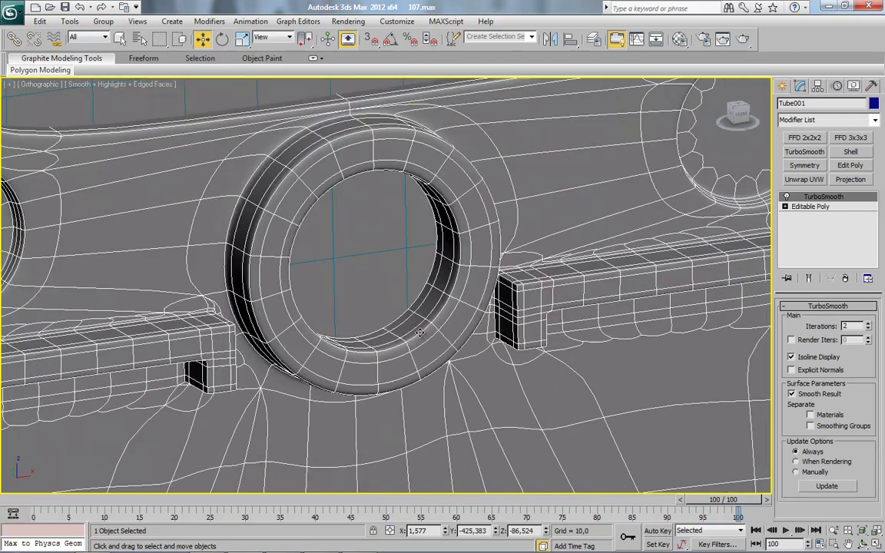
{"action": "left_click", "coordinate": [813, 209]}
{"action": "left_click", "coordinate": [828, 333]}
{"action": "left_click", "coordinate": [419, 292]}
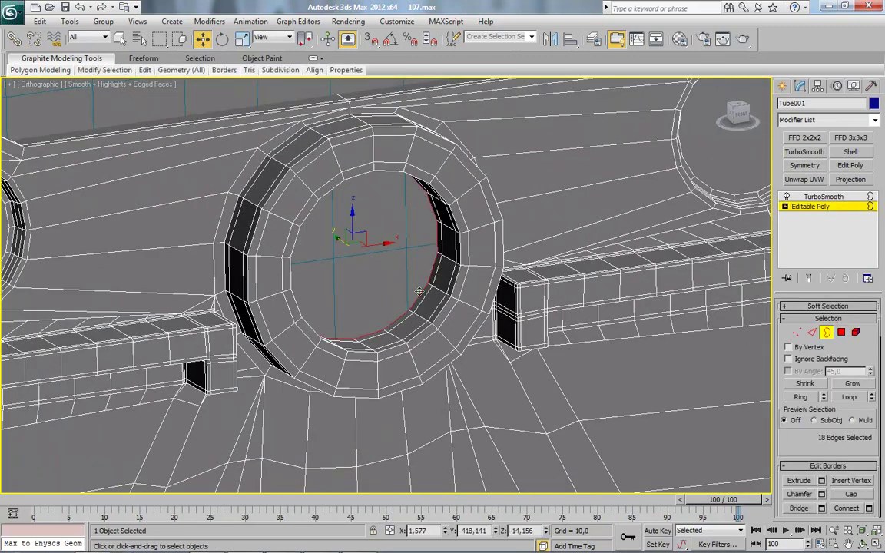
{"action": "left_click_drag", "start_coordinate": [782, 443], "coordinate": [796, 416]}
{"action": "left_click", "coordinate": [848, 467]}
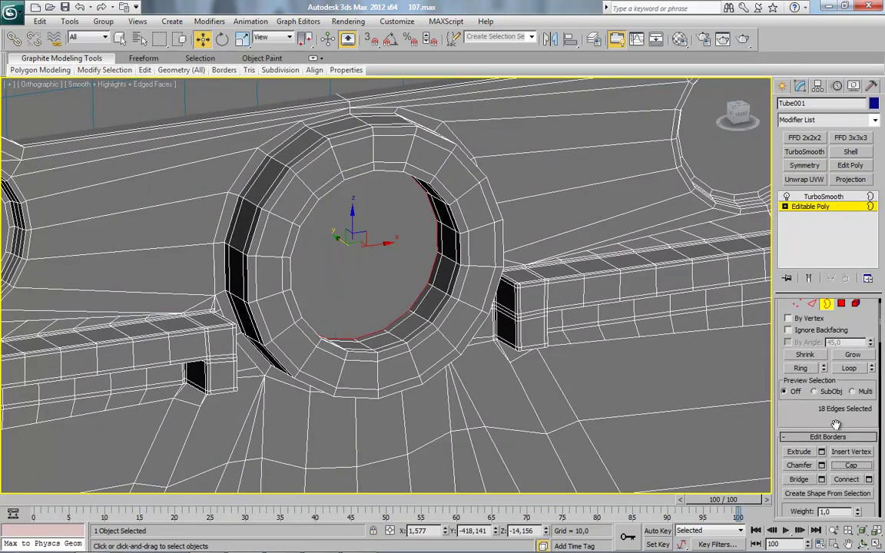
Step: Inset the central ring's new cap polygon by about 1.586
{"action": "left_click", "coordinate": [843, 305]}
{"action": "left_click", "coordinate": [408, 253]}
{"action": "right_click", "coordinate": [407, 252]}
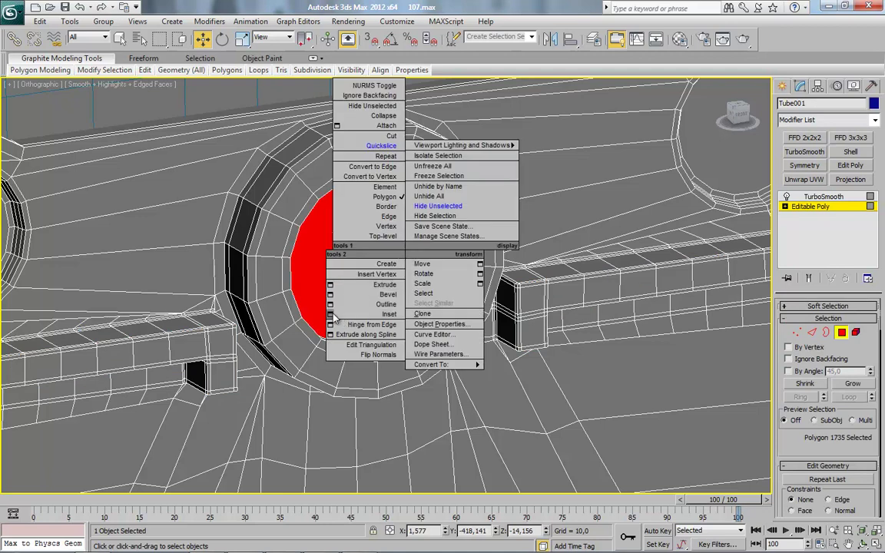
{"action": "left_click", "coordinate": [332, 314]}
{"action": "left_click_drag", "start_coordinate": [157, 215], "coordinate": [157, 212]}
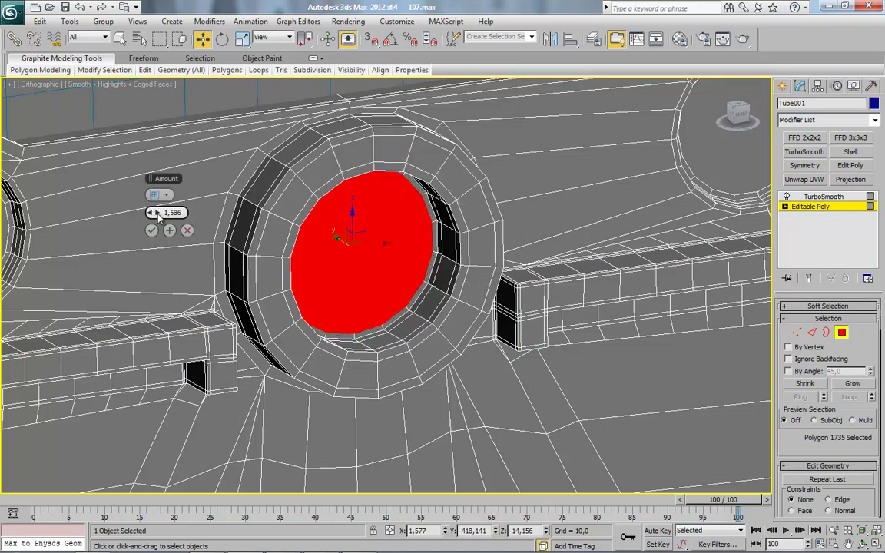
{"action": "left_click", "coordinate": [151, 231]}
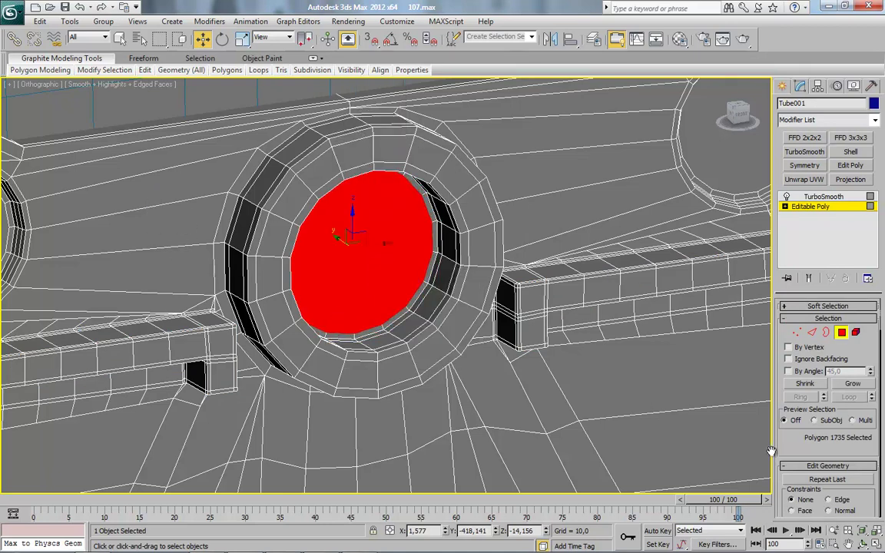
Step: Detach the inset cap polygon as a cloned object named Object078 and select that clone
{"action": "scroll", "coordinate": [837, 466], "scroll_direction": "down", "scroll_amount": 3}
{"action": "left_click", "coordinate": [853, 490]}
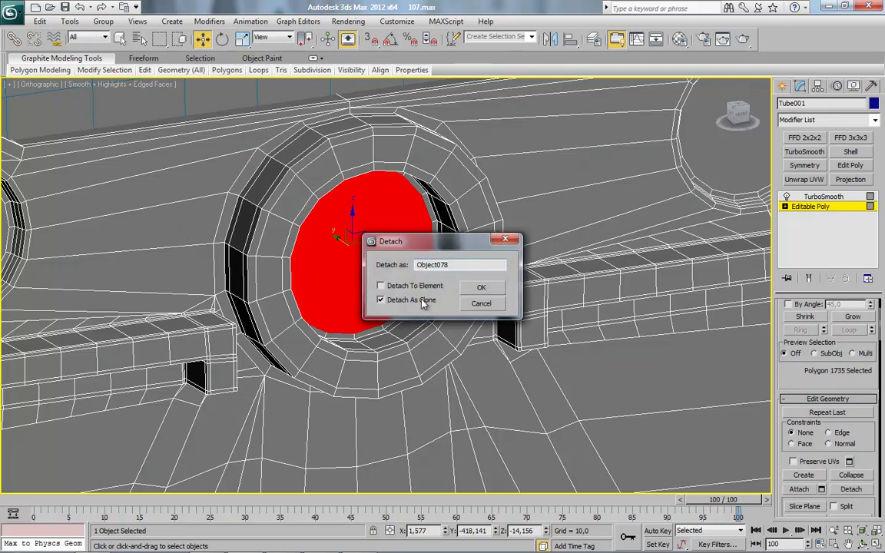
{"action": "left_click", "coordinate": [481, 288]}
{"action": "left_click", "coordinate": [821, 206]}
{"action": "left_click", "coordinate": [389, 237]}
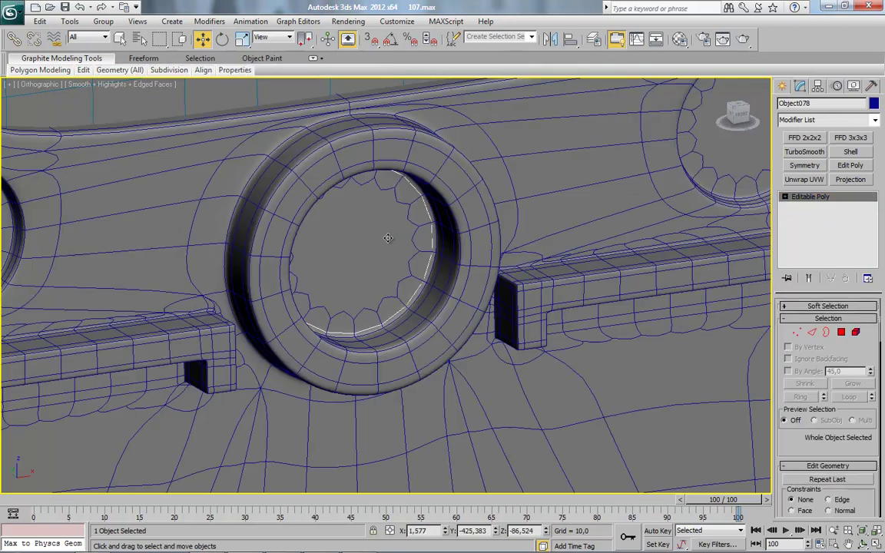
Step: Center the cloned disc's pivot on the disc and move it outward from the ring to Y about -439, checking the reference photo
{"action": "middle_click_drag", "start_coordinate": [388, 239], "coordinate": [521, 307], "text": "alt"}
{"action": "left_click", "coordinate": [819, 86]}
{"action": "left_click", "coordinate": [829, 164]}
{"action": "left_click", "coordinate": [823, 228]}
{"action": "left_click", "coordinate": [794, 120]}
{"action": "left_click_drag", "start_coordinate": [341, 243], "coordinate": [392, 252]}
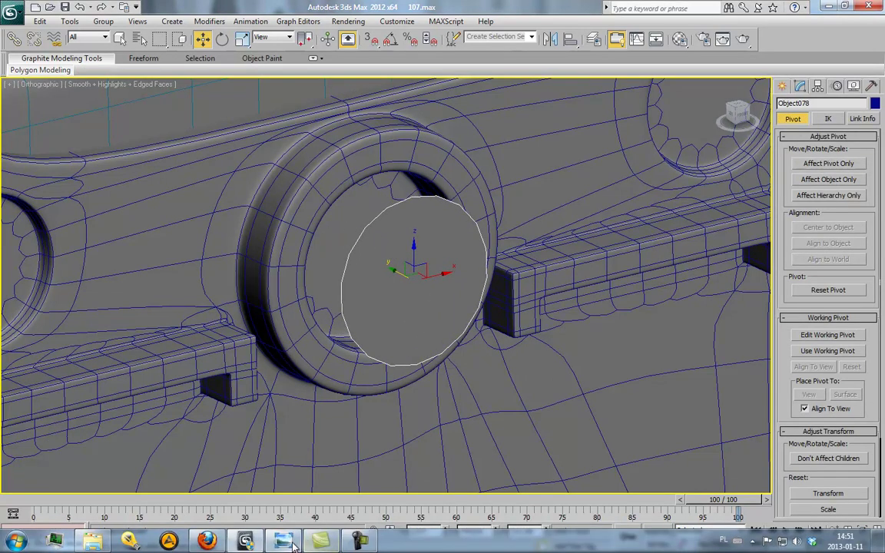
{"action": "left_click", "coordinate": [291, 543]}
{"action": "left_click", "coordinate": [293, 546]}
{"action": "left_click_drag", "start_coordinate": [395, 273], "coordinate": [386, 270]}
{"action": "scroll", "coordinate": [376, 265], "scroll_direction": "up", "scroll_amount": 3}
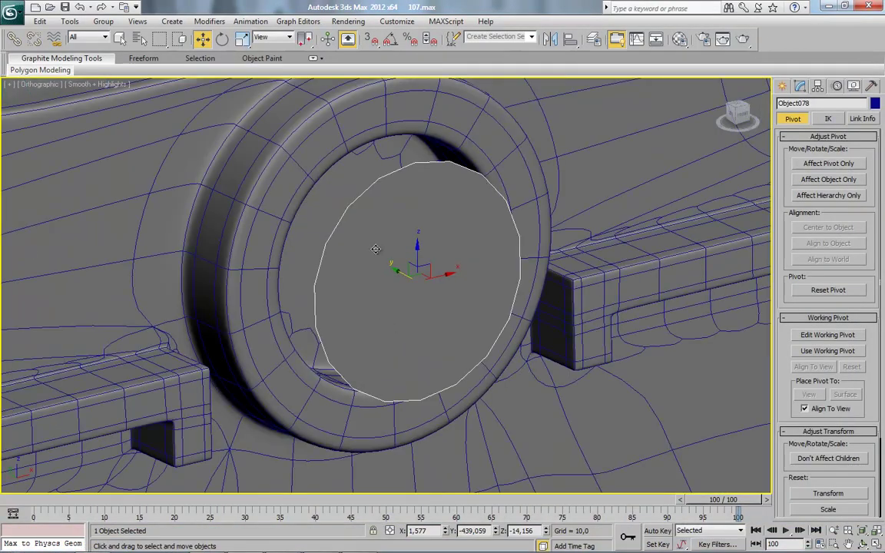
Step: Convert the disc to an Editable Poly and extrude its border back into the central ring as a cylindrical wall
{"action": "right_click", "coordinate": [371, 210]}
{"action": "mouse_move", "coordinate": [442, 329]}
{"action": "left_click", "coordinate": [509, 335]}
{"action": "left_click", "coordinate": [827, 332]}
{"action": "left_click_drag", "start_coordinate": [322, 210], "coordinate": [373, 262]}
{"action": "middle_click_drag", "start_coordinate": [333, 264], "coordinate": [358, 274], "text": "alt"}
{"action": "left_click_drag", "start_coordinate": [358, 279], "coordinate": [312, 243], "text": "shift"}
Step: Extrude the edges around the disc's front rim to add supporting loops on both sides
{"action": "left_click", "coordinate": [841, 332]}
{"action": "left_click", "coordinate": [812, 333], "text": "ctrl"}
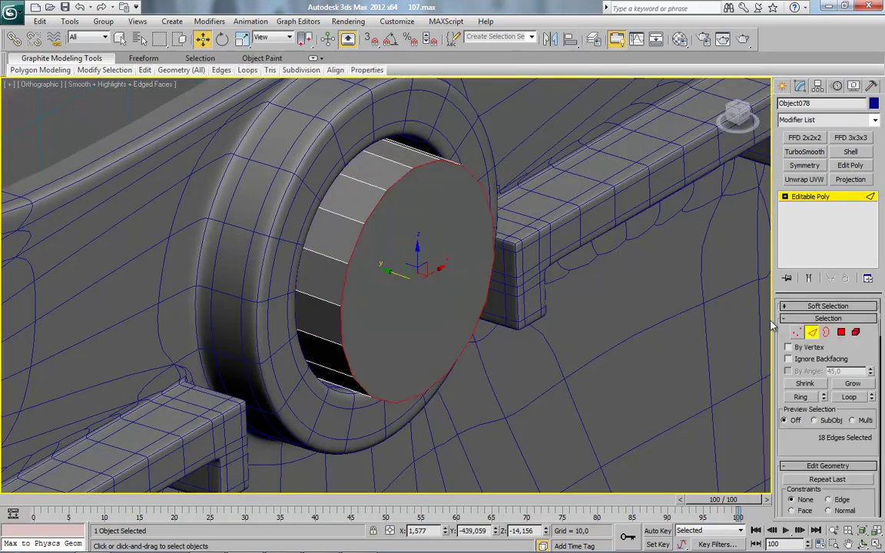
{"action": "right_click", "coordinate": [500, 203]}
{"action": "left_click", "coordinate": [439, 267]}
{"action": "left_click_drag", "start_coordinate": [156, 210], "coordinate": [160, 208]}
{"action": "left_click", "coordinate": [153, 228]}
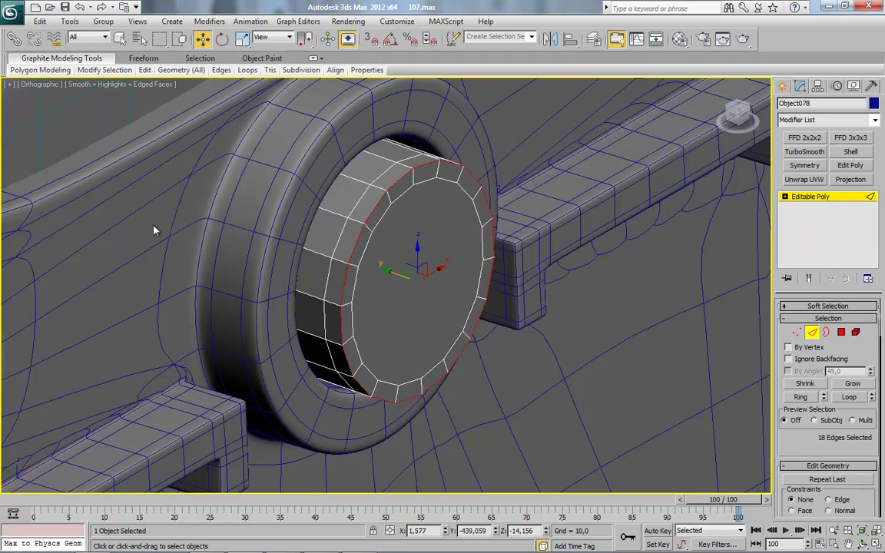
Step: Smooth the central disc with TurboSmooth, using 2 iterations and Isoline Display
{"action": "left_click", "coordinate": [800, 200]}
{"action": "left_click", "coordinate": [805, 152]}
{"action": "left_click", "coordinate": [792, 358]}
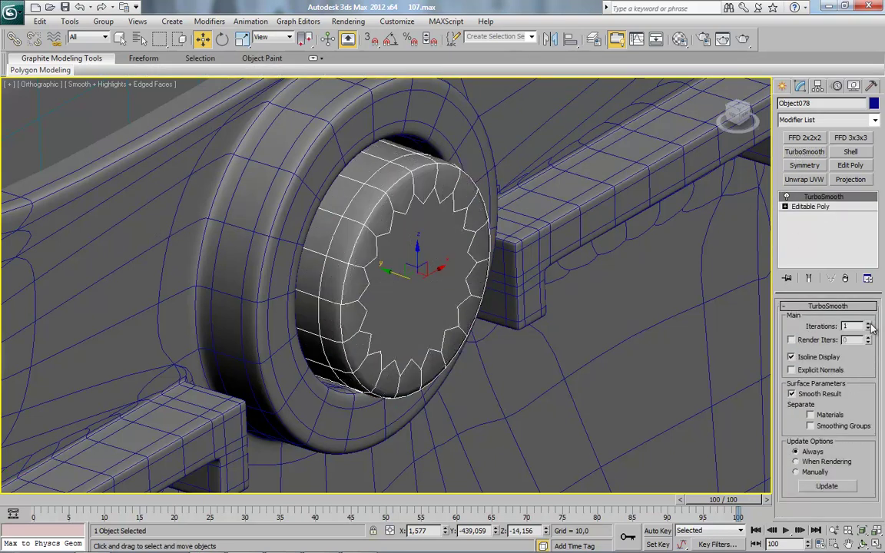
{"action": "left_click", "coordinate": [870, 325]}
{"action": "scroll", "coordinate": [454, 323], "scroll_direction": "down", "scroll_amount": 5}
{"action": "middle_click_drag", "start_coordinate": [468, 338], "coordinate": [389, 362], "text": "alt"}
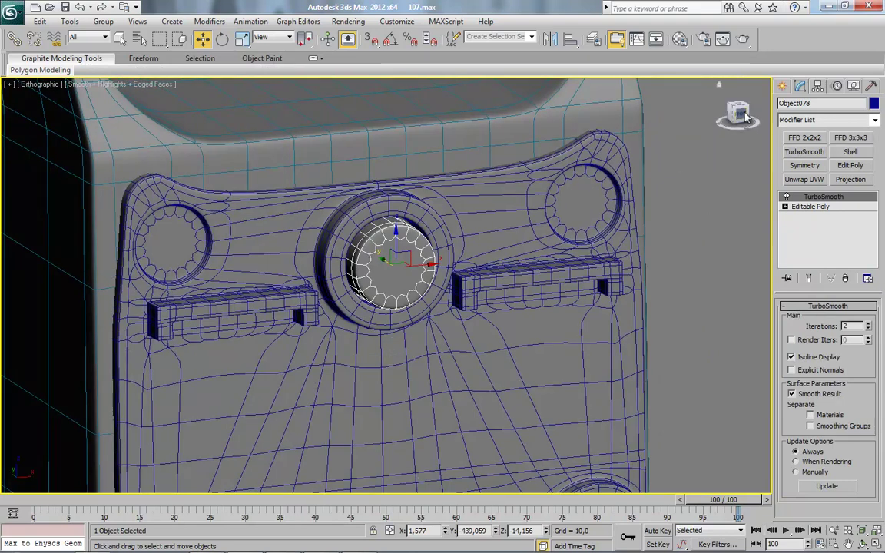
{"action": "left_click", "coordinate": [745, 116]}
{"action": "scroll", "coordinate": [215, 378], "scroll_direction": "up", "scroll_amount": 2}
{"action": "middle_click_drag", "start_coordinate": [199, 380], "coordinate": [334, 350]}
{"action": "scroll", "coordinate": [334, 326], "scroll_direction": "up", "scroll_amount": 4}
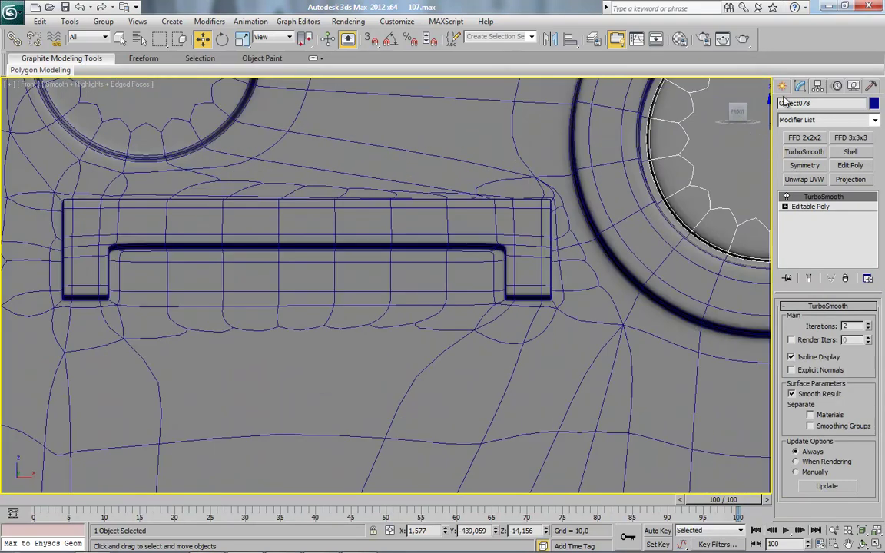
{"action": "left_click", "coordinate": [782, 87]}
{"action": "left_click", "coordinate": [852, 216]}
{"action": "middle_click_drag", "start_coordinate": [303, 292], "coordinate": [330, 295]}
{"action": "left_click_drag", "start_coordinate": [139, 256], "coordinate": [521, 304]}
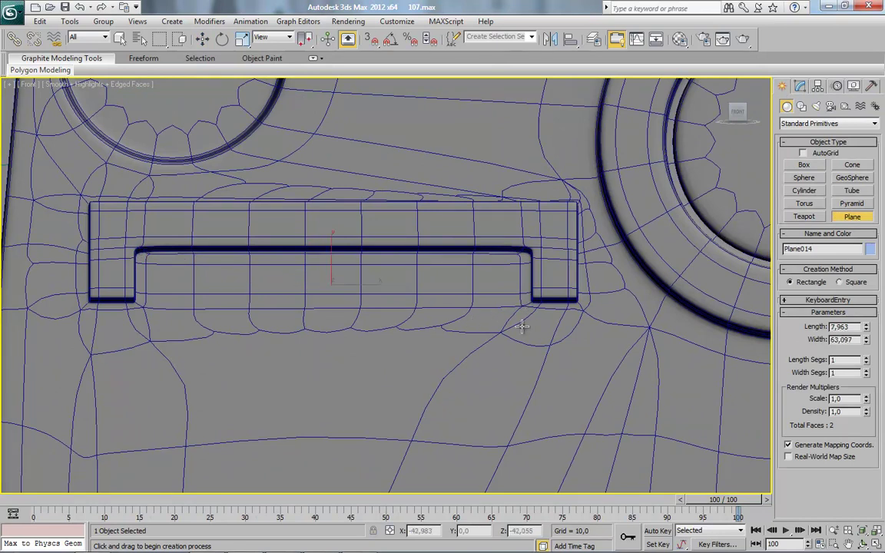
{"action": "left_click", "coordinate": [202, 38]}
{"action": "scroll", "coordinate": [356, 356], "scroll_direction": "down", "scroll_amount": 6}
{"action": "key", "text": "ctrl+z"}
{"action": "scroll", "coordinate": [296, 261], "scroll_direction": "up", "scroll_amount": 2}
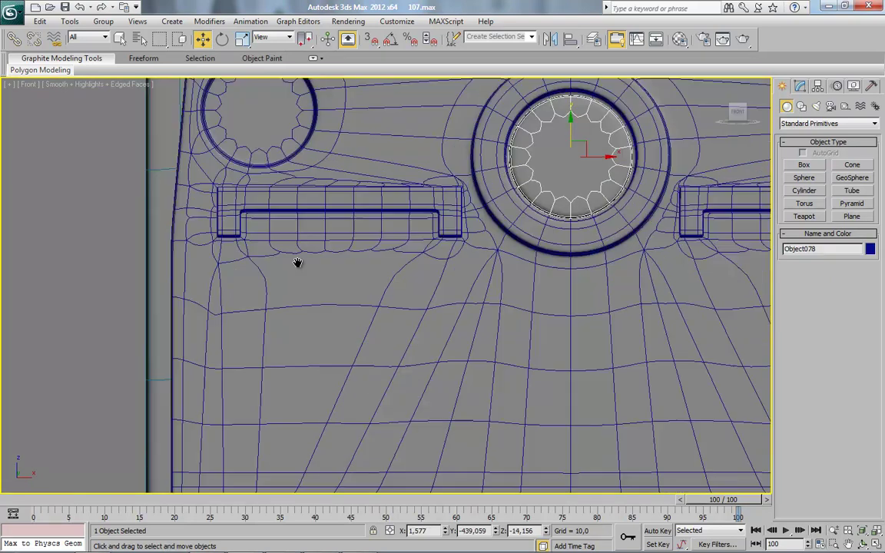
Step: Make the panel see-through, hide every unselected object, and deselect the panel
{"action": "scroll", "coordinate": [291, 253], "scroll_direction": "down", "scroll_amount": 1}
{"action": "left_click", "coordinate": [286, 246]}
{"action": "middle_click_drag", "start_coordinate": [252, 256], "coordinate": [294, 293]}
{"action": "scroll", "coordinate": [293, 293], "scroll_direction": "up", "scroll_amount": 2}
{"action": "left_click", "coordinate": [10, 262]}
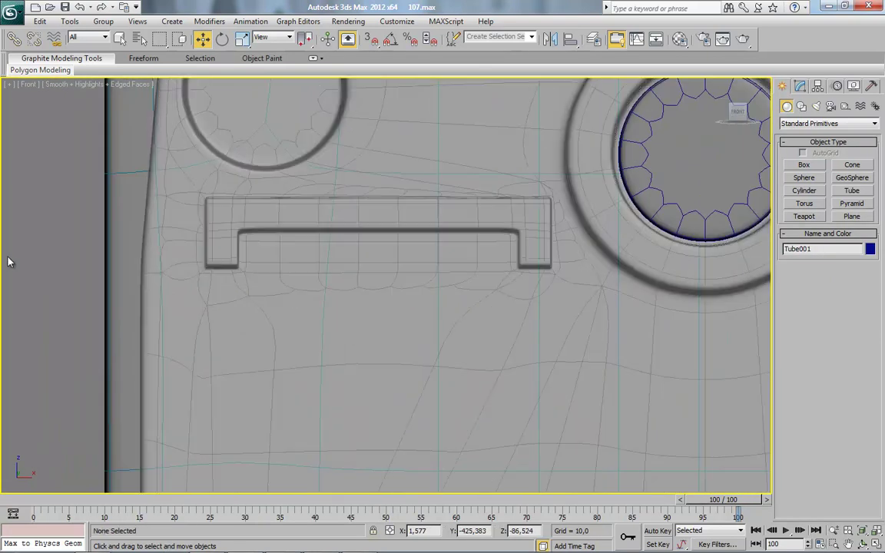
{"action": "left_click", "coordinate": [409, 252]}
{"action": "right_click", "coordinate": [407, 250]}
{"action": "left_click", "coordinate": [430, 204]}
{"action": "left_click", "coordinate": [114, 222]}
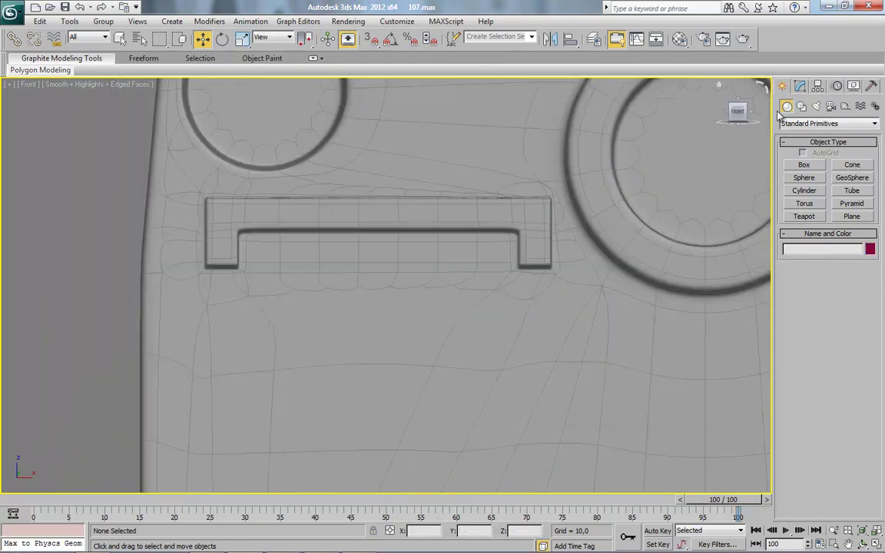
Step: Create a box about 39.1 long, 62.4 wide and 25.5 high beneath the left button bar in the front view
{"action": "left_click", "coordinate": [802, 165]}
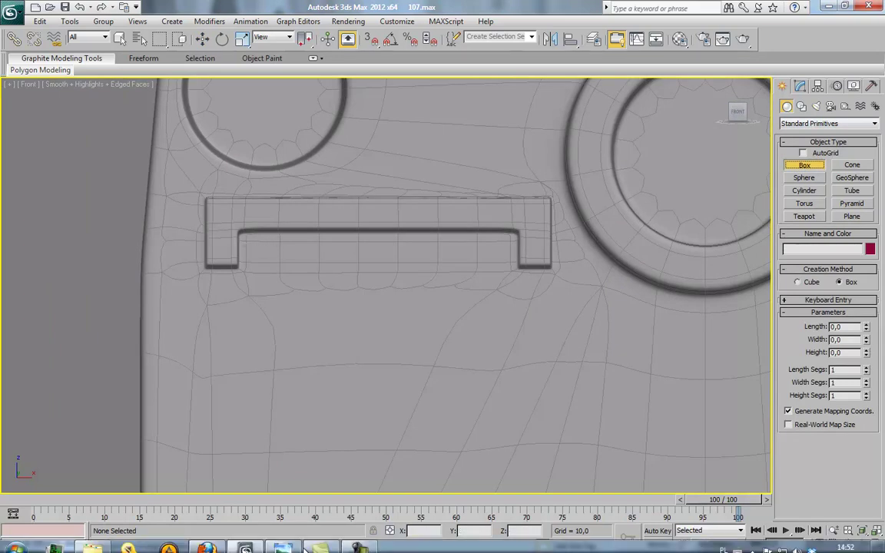
{"action": "left_click", "coordinate": [285, 541]}
{"action": "left_click", "coordinate": [291, 547]}
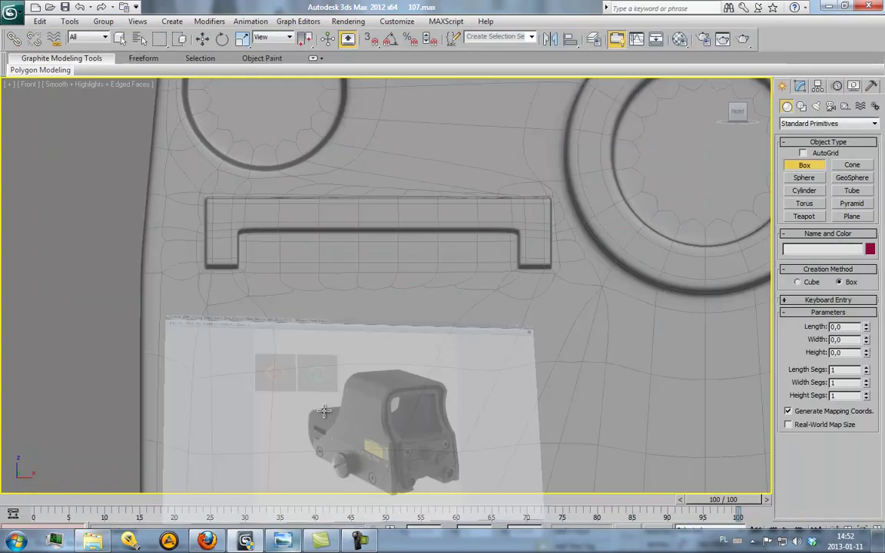
{"action": "left_click_drag", "start_coordinate": [245, 242], "coordinate": [514, 409]}
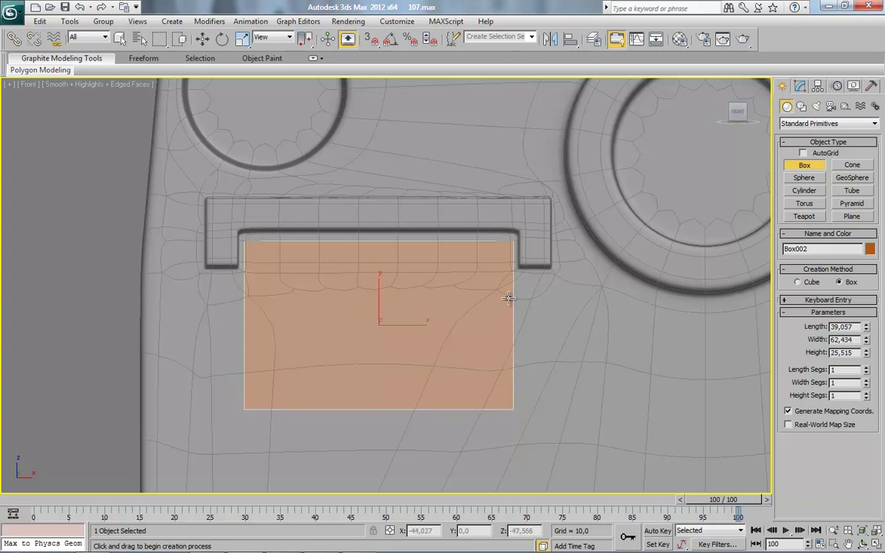
{"action": "left_click", "coordinate": [508, 298]}
Step: Move the new box along the Y axis onto the panel under the left button bar, to Y about -415
{"action": "scroll", "coordinate": [466, 354], "scroll_direction": "down", "scroll_amount": 2}
{"action": "middle_click_drag", "start_coordinate": [421, 325], "coordinate": [469, 348], "text": "alt"}
{"action": "left_click", "coordinate": [202, 39]}
{"action": "middle_click_drag", "start_coordinate": [357, 237], "coordinate": [326, 223]}
{"action": "scroll", "coordinate": [305, 273], "scroll_direction": "down", "scroll_amount": 9}
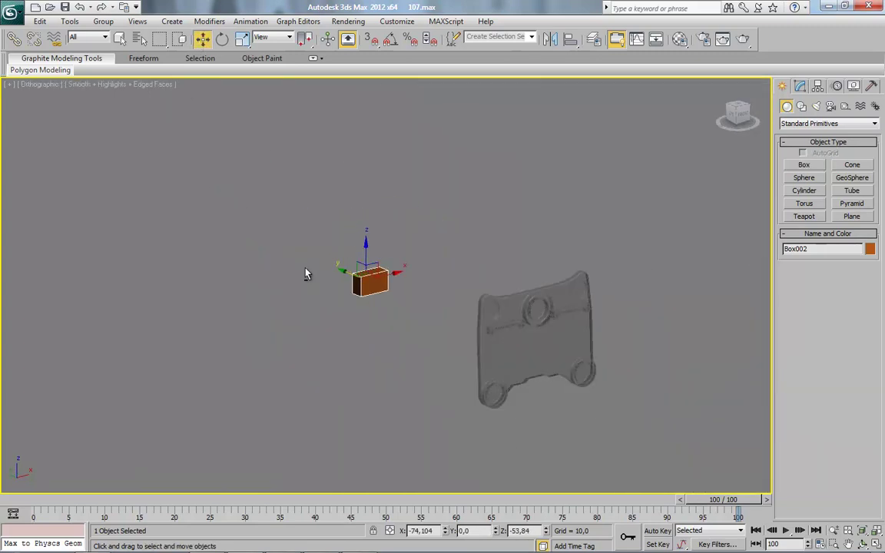
{"action": "middle_click_drag", "start_coordinate": [305, 273], "coordinate": [456, 342], "text": "alt"}
{"action": "middle_click_drag", "start_coordinate": [456, 341], "coordinate": [334, 310]}
{"action": "scroll", "coordinate": [333, 309], "scroll_direction": "up", "scroll_amount": 4}
{"action": "left_click_drag", "start_coordinate": [79, 208], "coordinate": [479, 306]}
{"action": "middle_click_drag", "start_coordinate": [432, 276], "coordinate": [464, 369], "text": "alt"}
{"action": "scroll", "coordinate": [425, 342], "scroll_direction": "up", "scroll_amount": 6}
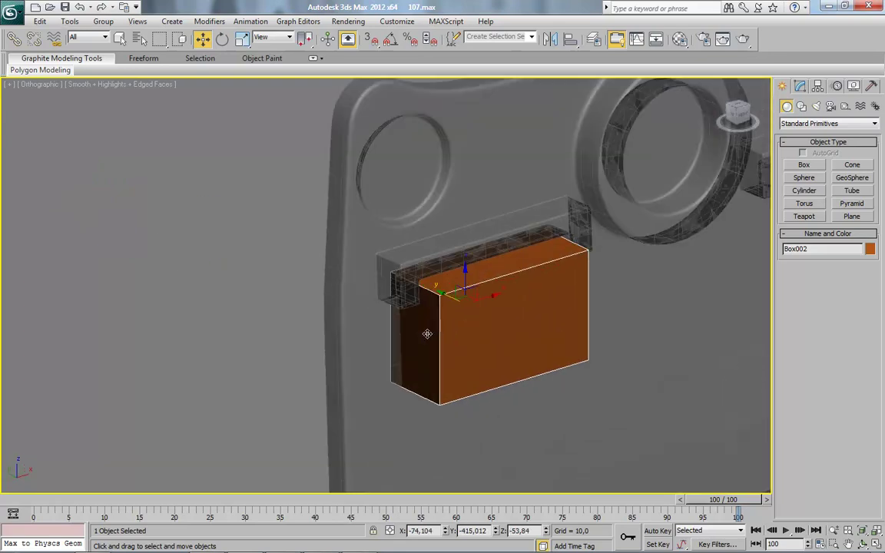
Step: Convert the button box to an Editable Poly and delete its rear face
{"action": "middle_click_drag", "start_coordinate": [338, 346], "coordinate": [400, 318], "text": "alt"}
{"action": "middle_click_drag", "start_coordinate": [534, 362], "coordinate": [437, 357]}
{"action": "scroll", "coordinate": [437, 358], "scroll_direction": "up", "scroll_amount": 2}
{"action": "left_click", "coordinate": [739, 114]}
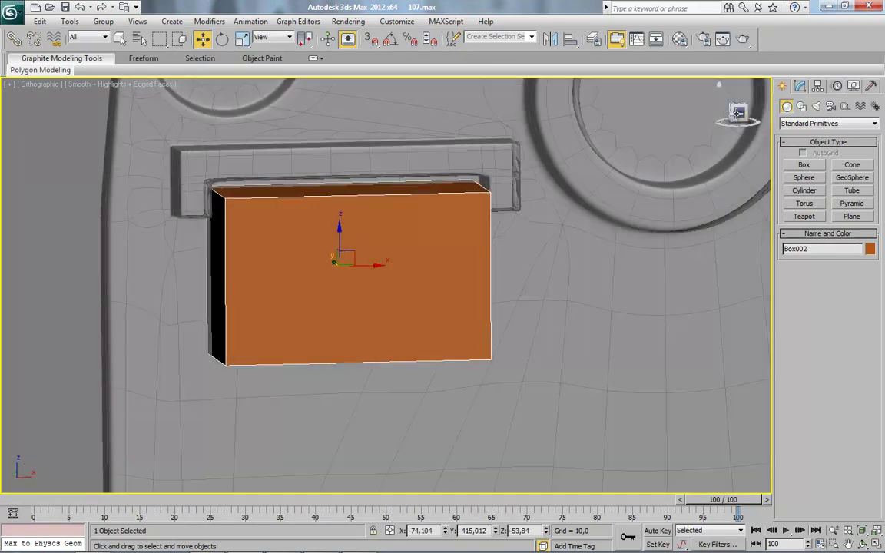
{"action": "middle_click_drag", "start_coordinate": [281, 153], "coordinate": [341, 224]}
{"action": "right_click", "coordinate": [340, 224]}
{"action": "mouse_move", "coordinate": [377, 331]}
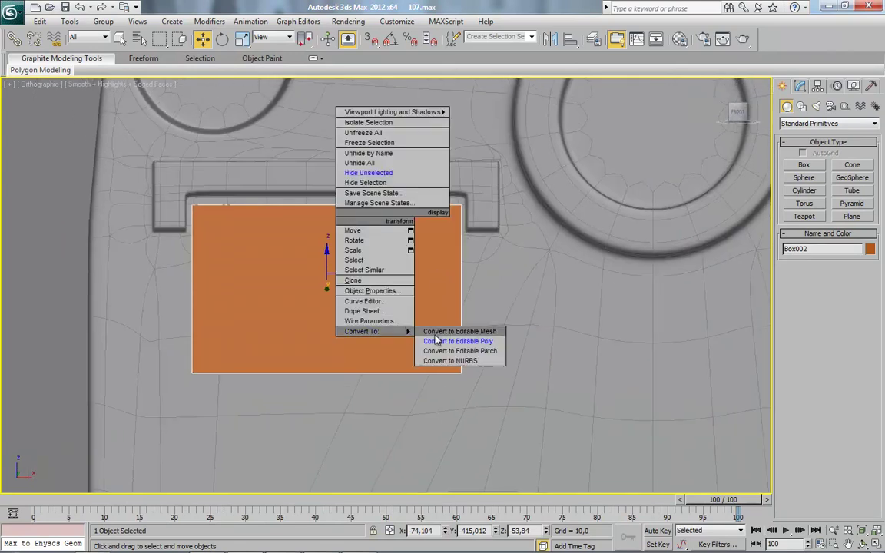
{"action": "left_click", "coordinate": [442, 342]}
{"action": "left_click", "coordinate": [819, 335]}
{"action": "left_click", "coordinate": [843, 333]}
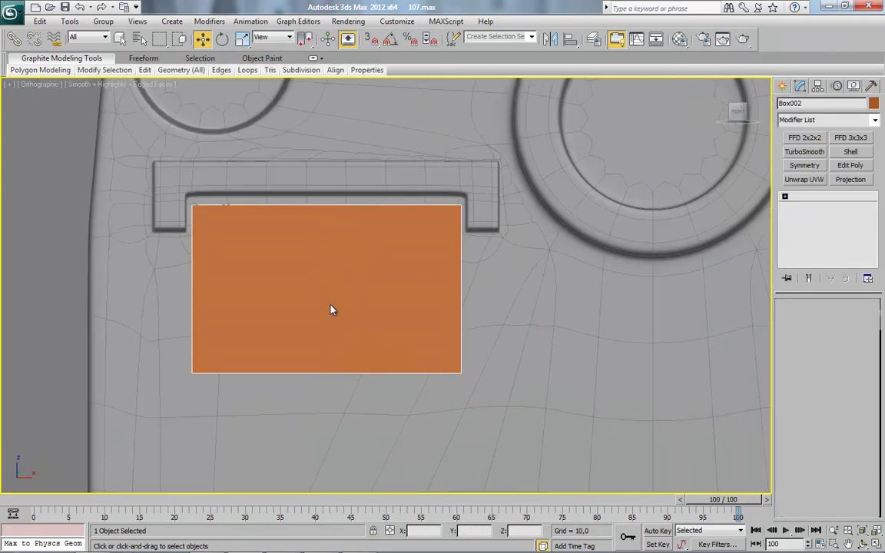
{"action": "middle_click_drag", "start_coordinate": [331, 306], "coordinate": [461, 323], "text": "alt"}
{"action": "left_click", "coordinate": [247, 292]}
{"action": "key", "text": "Delete"}
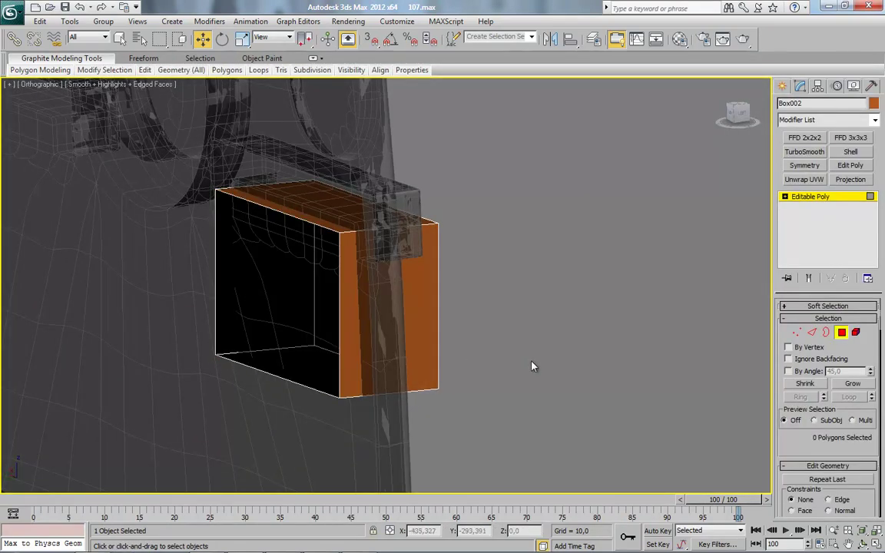
Step: Connect the box's widthwise edge ring with 3 segments and a pinch of 77
{"action": "middle_click_drag", "start_coordinate": [533, 367], "coordinate": [388, 362], "text": "alt"}
{"action": "left_click", "coordinate": [815, 333]}
{"action": "middle_click_drag", "start_coordinate": [428, 204], "coordinate": [420, 210], "text": "alt"}
{"action": "left_click", "coordinate": [420, 211]}
{"action": "key", "text": "alt+r"}
{"action": "right_click", "coordinate": [359, 212]}
{"action": "left_click", "coordinate": [298, 257]}
{"action": "left_click", "coordinate": [158, 196]}
{"action": "left_click", "coordinate": [158, 195]}
{"action": "left_click_drag", "start_coordinate": [157, 213], "coordinate": [343, 186]}
{"action": "left_click", "coordinate": [169, 250]}
Step: Connect the box's vertical edge ring with 3 segments and a pinch of 77
{"action": "left_click", "coordinate": [340, 315]}
{"action": "key", "text": "alt+r"}
{"action": "left_click", "coordinate": [151, 196]}
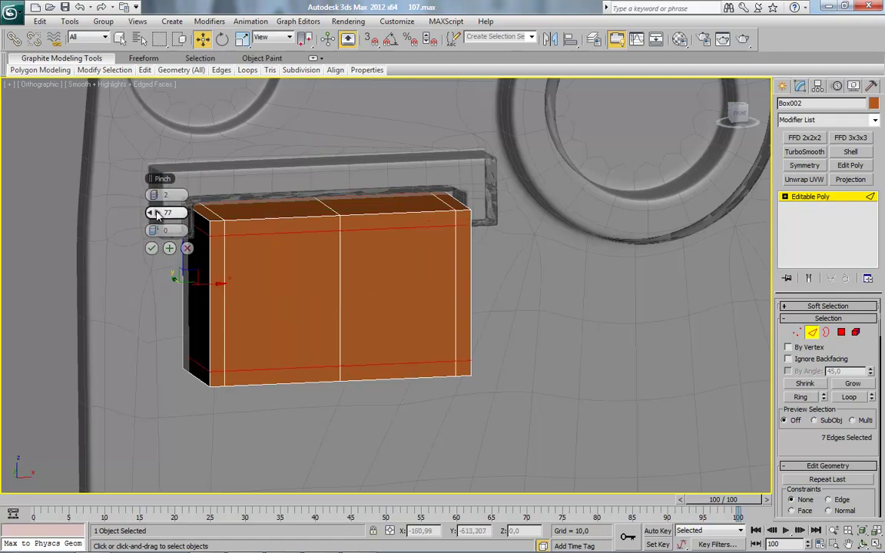
{"action": "left_click", "coordinate": [156, 195]}
{"action": "left_click", "coordinate": [153, 248]}
Step: Connect the box's depth edge ring with 1 segment slid close to the front face
{"action": "middle_click_drag", "start_coordinate": [175, 286], "coordinate": [268, 258], "text": "alt"}
{"action": "left_click", "coordinate": [269, 246]}
{"action": "left_click", "coordinate": [797, 399]}
{"action": "right_click", "coordinate": [392, 212]}
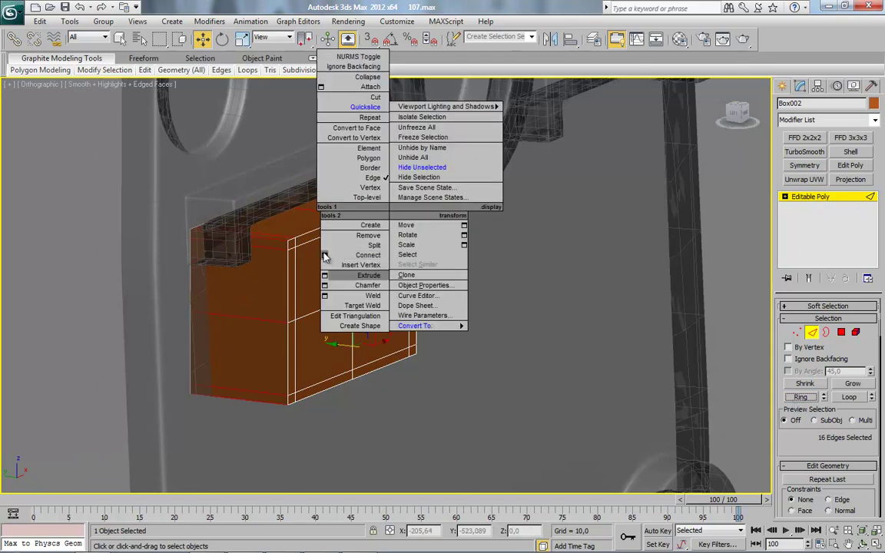
{"action": "left_click", "coordinate": [326, 257]}
{"action": "right_click", "coordinate": [157, 196]}
{"action": "left_click", "coordinate": [157, 214]}
{"action": "left_click_drag", "start_coordinate": [158, 231], "coordinate": [282, 245]}
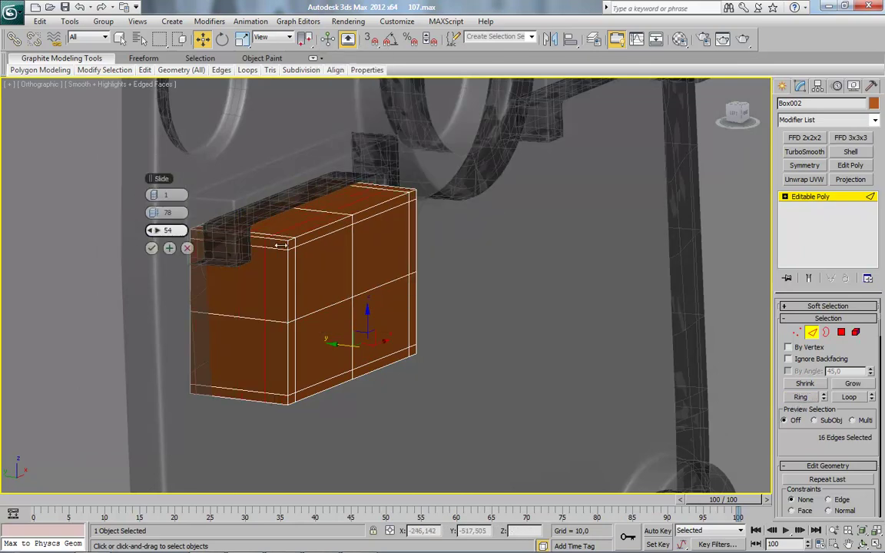
{"action": "left_click", "coordinate": [153, 248]}
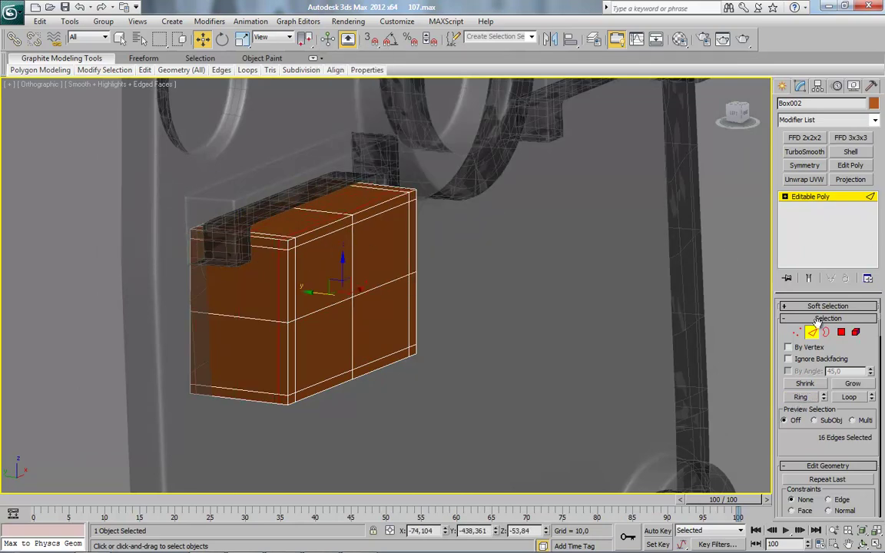
Step: Mirror the button box to the panel's other side with a Symmetry modifier, its X mirror plane at world X 0 and Flip enabled
{"action": "left_click", "coordinate": [814, 331]}
{"action": "middle_click_drag", "start_coordinate": [542, 274], "coordinate": [463, 269], "text": "alt"}
{"action": "scroll", "coordinate": [462, 269], "scroll_direction": "down", "scroll_amount": 2}
{"action": "left_click", "coordinate": [811, 169]}
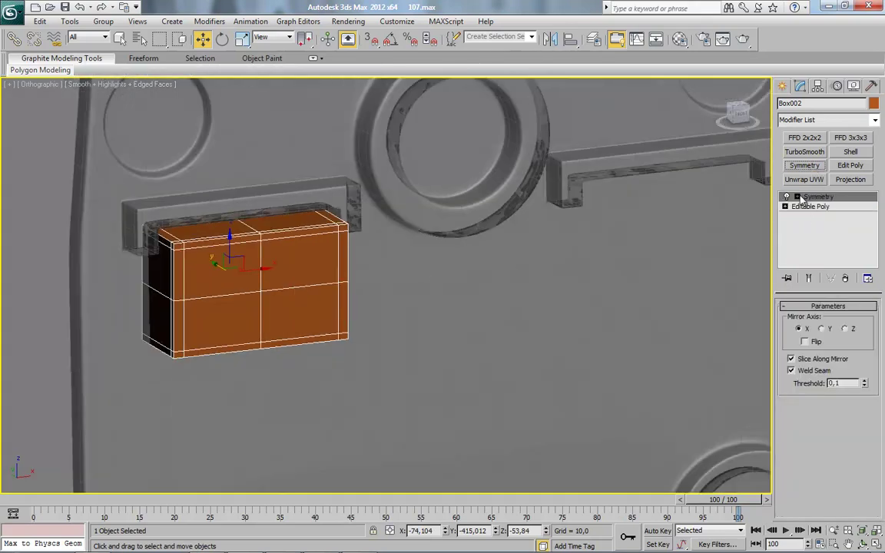
{"action": "left_click", "coordinate": [798, 198]}
{"action": "left_click", "coordinate": [817, 207]}
{"action": "left_click_drag", "start_coordinate": [438, 532], "coordinate": [340, 506]}
{"action": "type", "text": "0"}
{"action": "key", "text": "Return"}
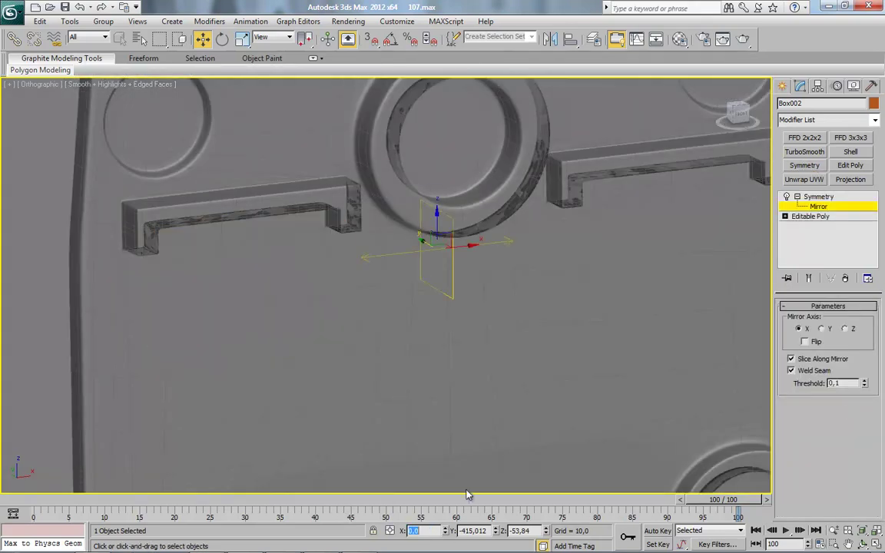
{"action": "left_click", "coordinate": [805, 341]}
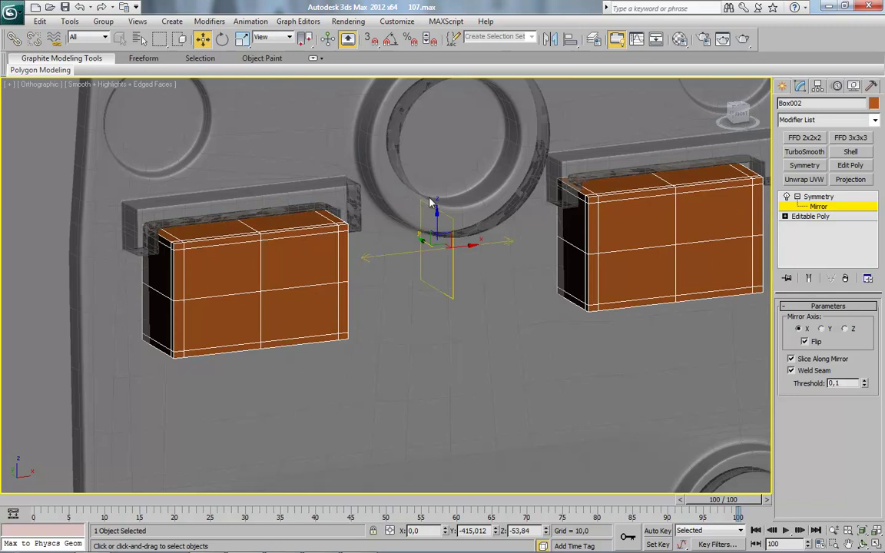
Step: Assign the grey 19 - Default material to the mirrored buttons and close the Material Editor
{"action": "key", "text": "m"}
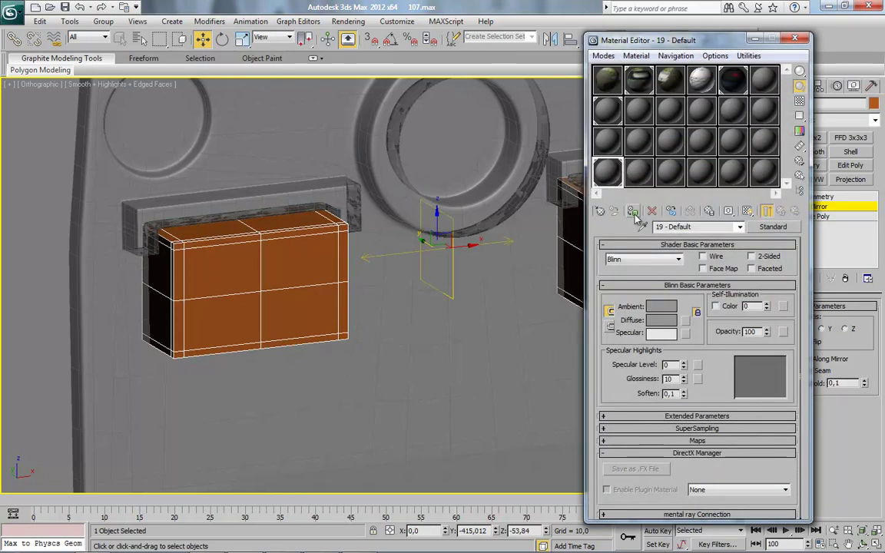
{"action": "left_click", "coordinate": [632, 213]}
{"action": "left_click", "coordinate": [797, 40]}
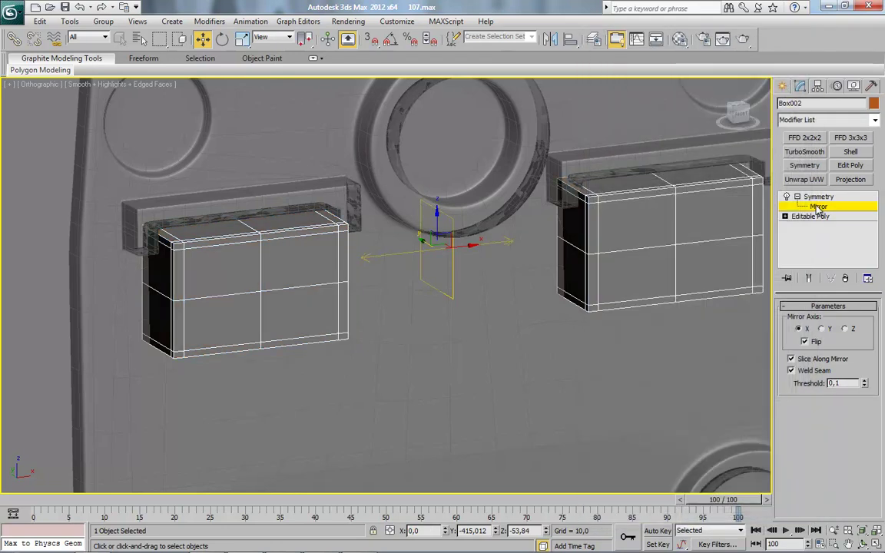
Step: Smooth the mirrored buttons with a TurboSmooth modifier at 2 iterations and turn off the edged-faces display
{"action": "left_click", "coordinate": [819, 197]}
{"action": "left_click", "coordinate": [805, 151]}
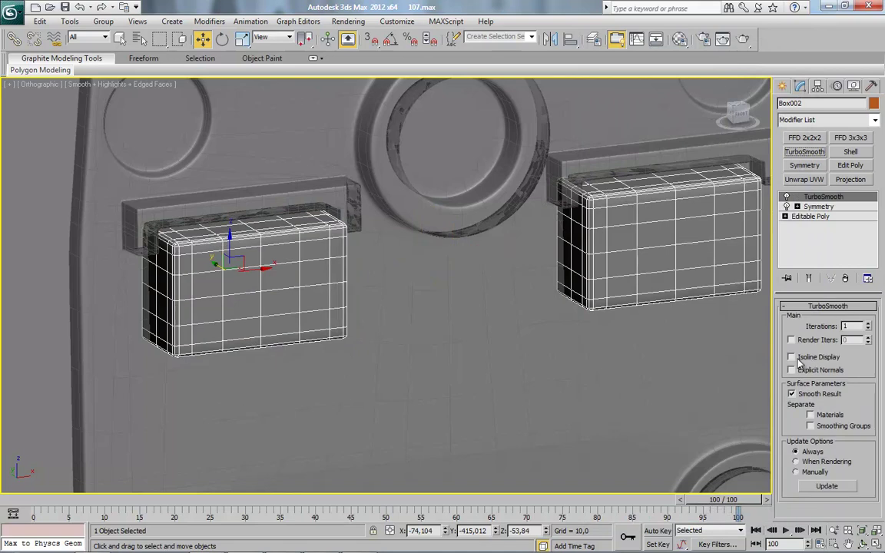
{"action": "left_click", "coordinate": [869, 324]}
{"action": "scroll", "coordinate": [515, 355], "scroll_direction": "down", "scroll_amount": 2}
{"action": "key", "text": "F4"}
{"action": "scroll", "coordinate": [467, 354], "scroll_direction": "down", "scroll_amount": 5}
Step: Clear the selection and unhide all objects to bring back the sight body and reference planes
{"action": "left_click", "coordinate": [407, 334]}
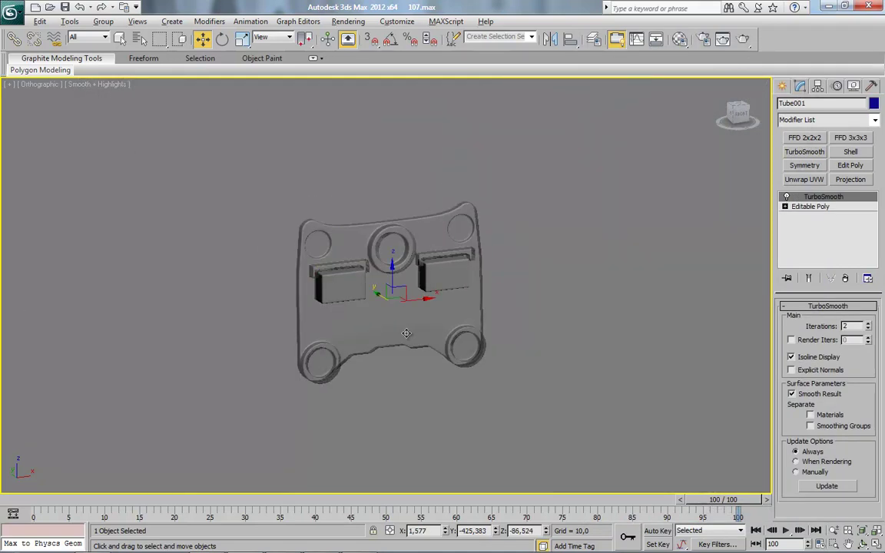
{"action": "left_click", "coordinate": [533, 375]}
{"action": "scroll", "coordinate": [531, 372], "scroll_direction": "down", "scroll_amount": 4}
{"action": "scroll", "coordinate": [428, 323], "scroll_direction": "up", "scroll_amount": 4}
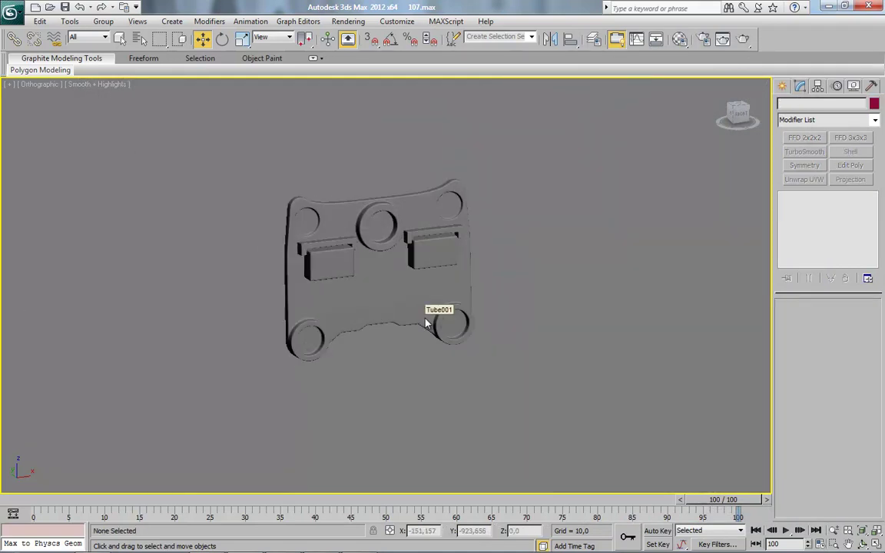
{"action": "right_click", "coordinate": [471, 253]}
{"action": "left_click", "coordinate": [497, 200]}
{"action": "middle_click_drag", "start_coordinate": [484, 259], "coordinate": [455, 300]}
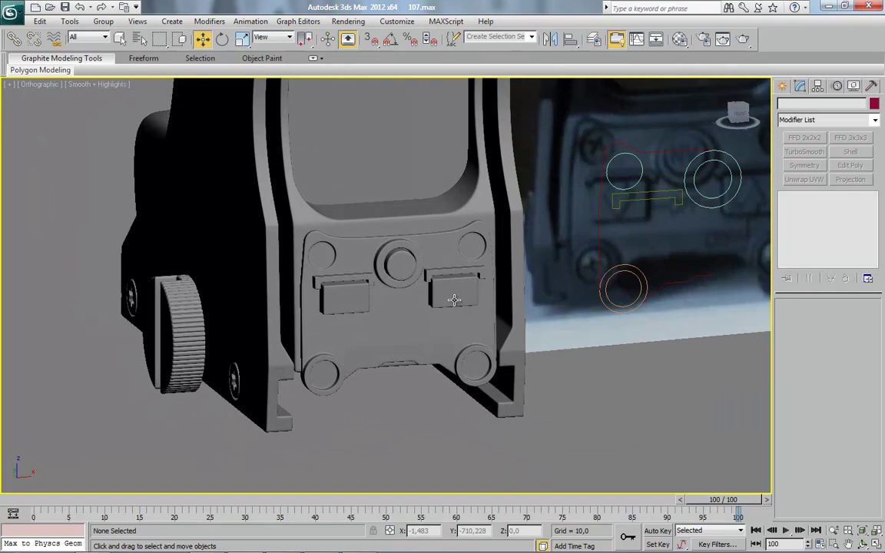
Step: Examine the modelled panel beside the front reference photo, comparing the buttons, bars and discs
{"action": "scroll", "coordinate": [456, 346], "scroll_direction": "down", "scroll_amount": 4}
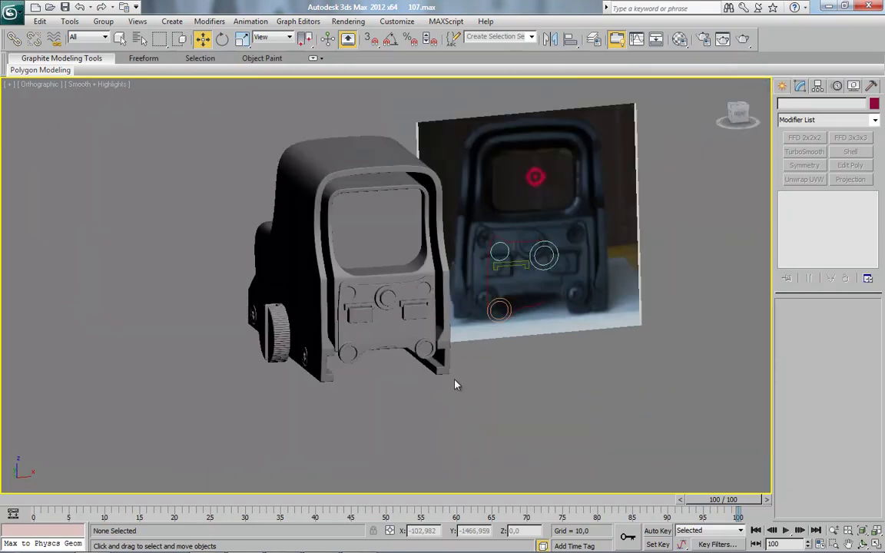
{"action": "scroll", "coordinate": [450, 384], "scroll_direction": "up", "scroll_amount": 4}
{"action": "middle_click_drag", "start_coordinate": [456, 349], "coordinate": [375, 350]}
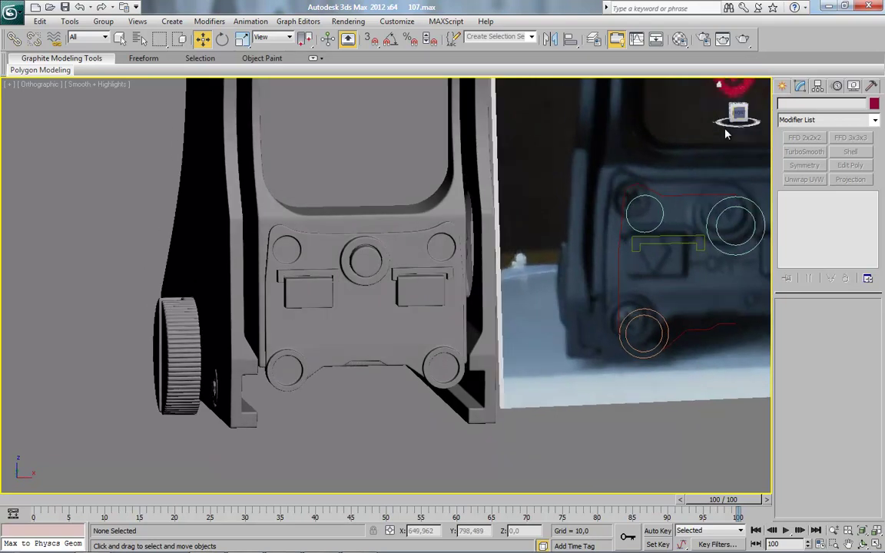
{"action": "left_click", "coordinate": [737, 114]}
{"action": "scroll", "coordinate": [522, 259], "scroll_direction": "down", "scroll_amount": 2}
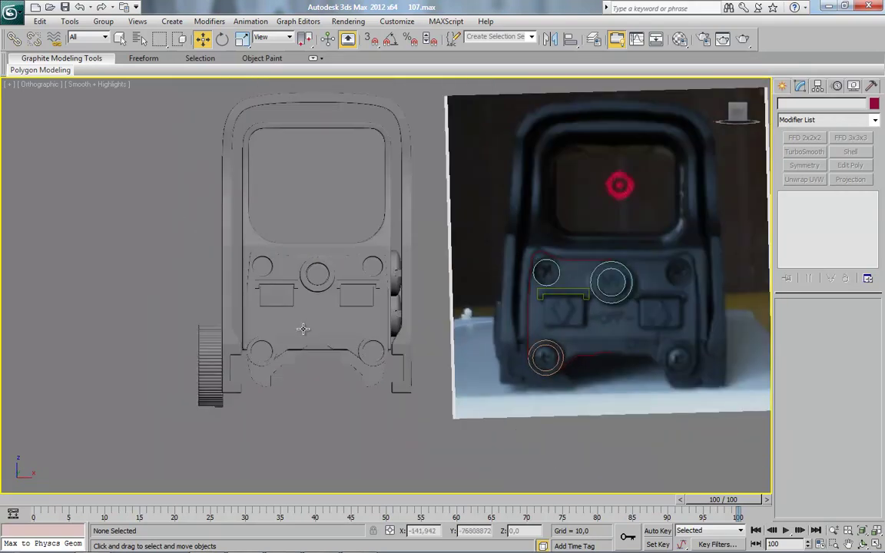
{"action": "middle_click_drag", "start_coordinate": [303, 329], "coordinate": [355, 322]}
{"action": "middle_click_drag", "start_coordinate": [553, 323], "coordinate": [413, 315]}
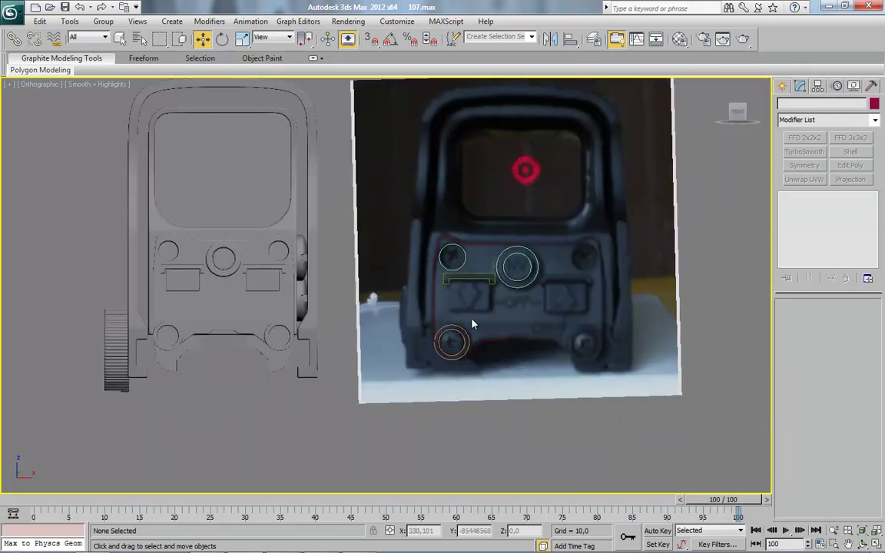
{"action": "middle_click_drag", "start_coordinate": [497, 325], "coordinate": [466, 324]}
{"action": "scroll", "coordinate": [467, 324], "scroll_direction": "up", "scroll_amount": 4}
{"action": "scroll", "coordinate": [467, 325], "scroll_direction": "down", "scroll_amount": 4}
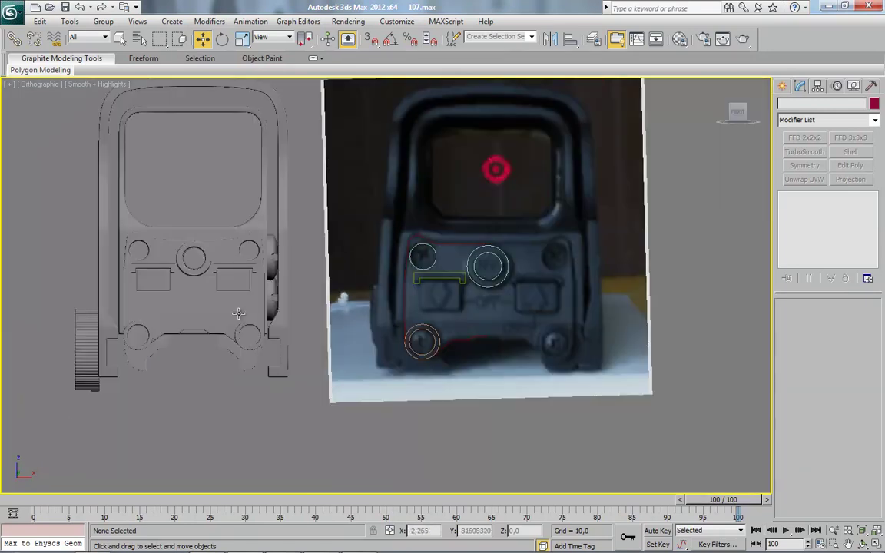
{"action": "middle_click_drag", "start_coordinate": [220, 311], "coordinate": [378, 304]}
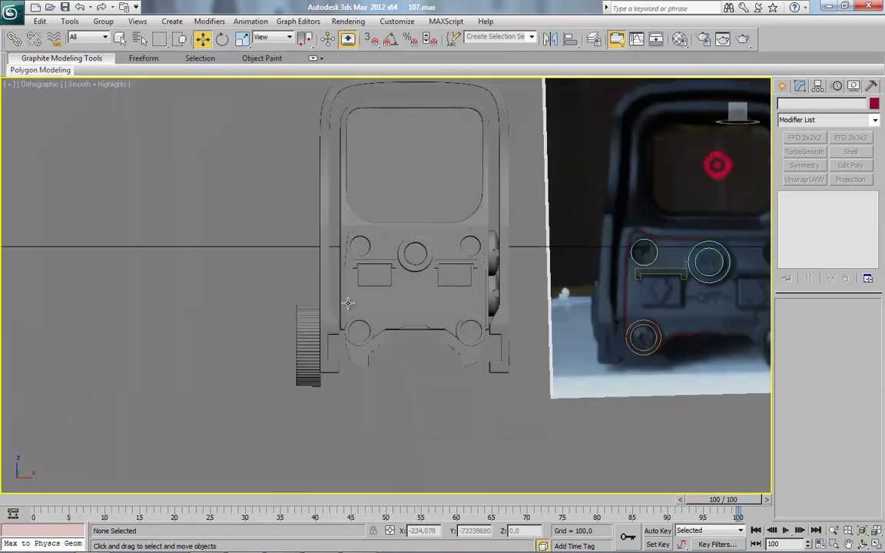
Step: Switch to the Front view, start the Line tool and enable 3D snapping to grid points
{"action": "left_click", "coordinate": [40, 85]}
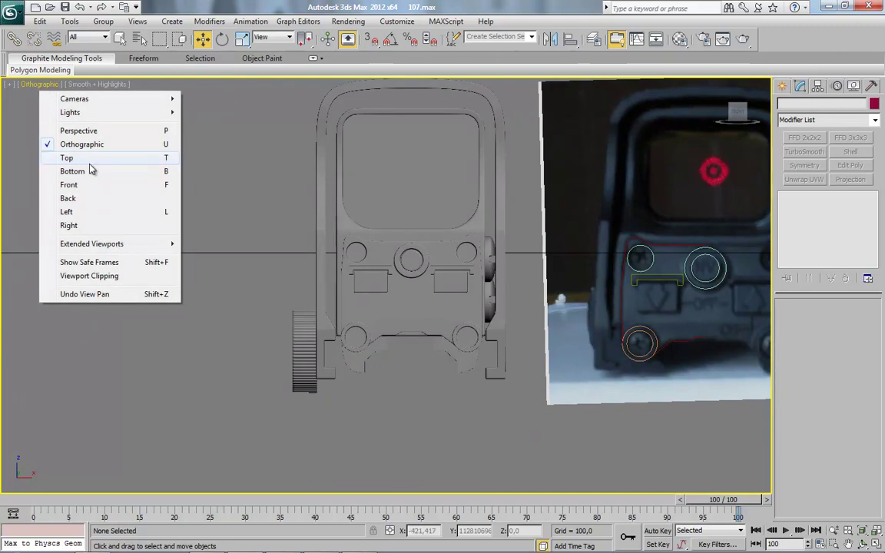
{"action": "left_click", "coordinate": [87, 190]}
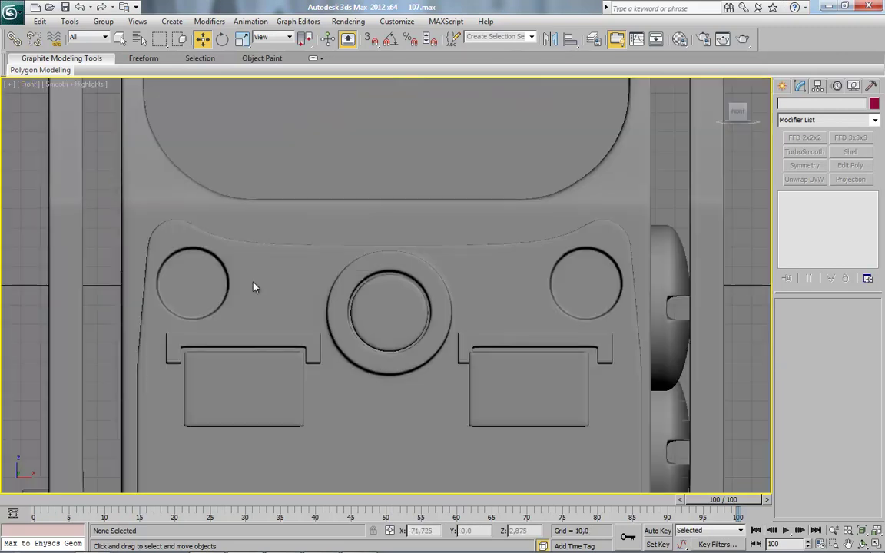
{"action": "middle_click_drag", "start_coordinate": [200, 312], "coordinate": [318, 294]}
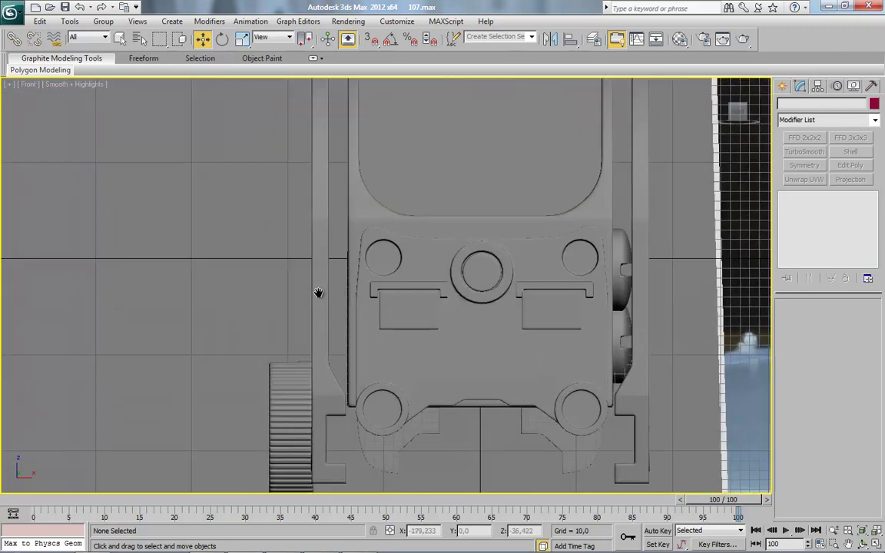
{"action": "scroll", "coordinate": [320, 289], "scroll_direction": "up", "scroll_amount": 2}
{"action": "middle_click_drag", "start_coordinate": [263, 299], "coordinate": [366, 285]}
{"action": "left_click", "coordinate": [783, 86]}
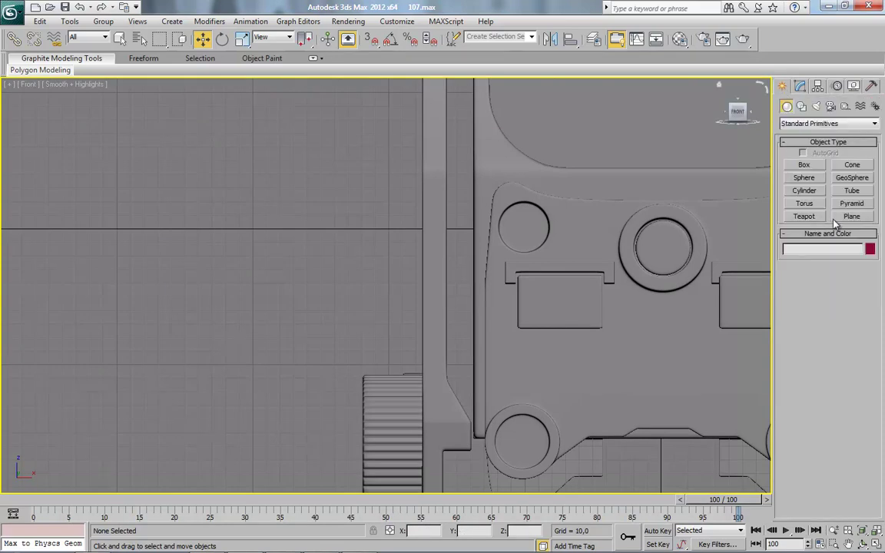
{"action": "left_click", "coordinate": [802, 106]}
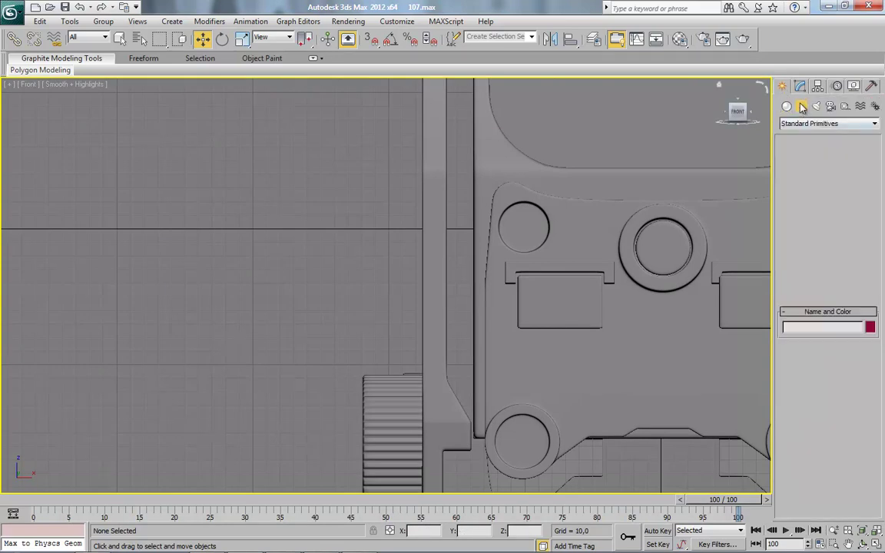
{"action": "left_click", "coordinate": [805, 176]}
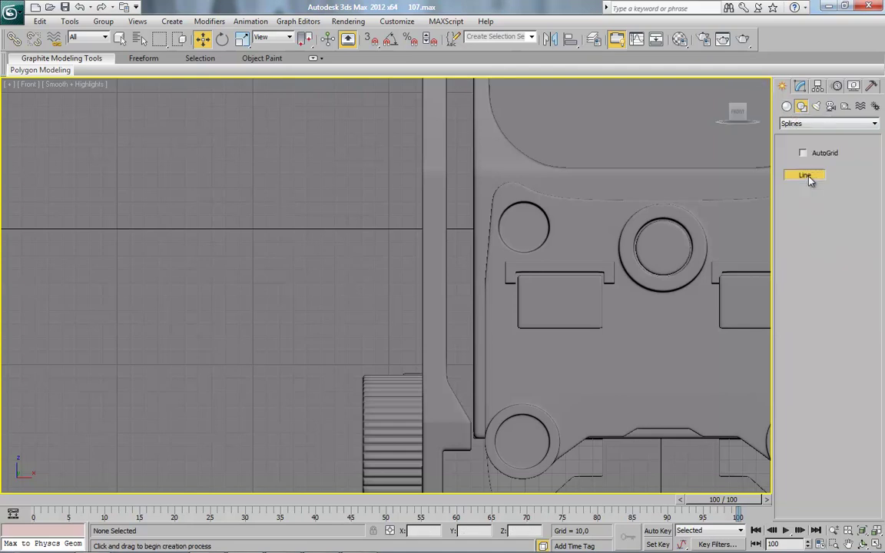
{"action": "left_click", "coordinate": [372, 40]}
{"action": "right_click", "coordinate": [372, 40]}
{"action": "left_click", "coordinate": [599, 112]}
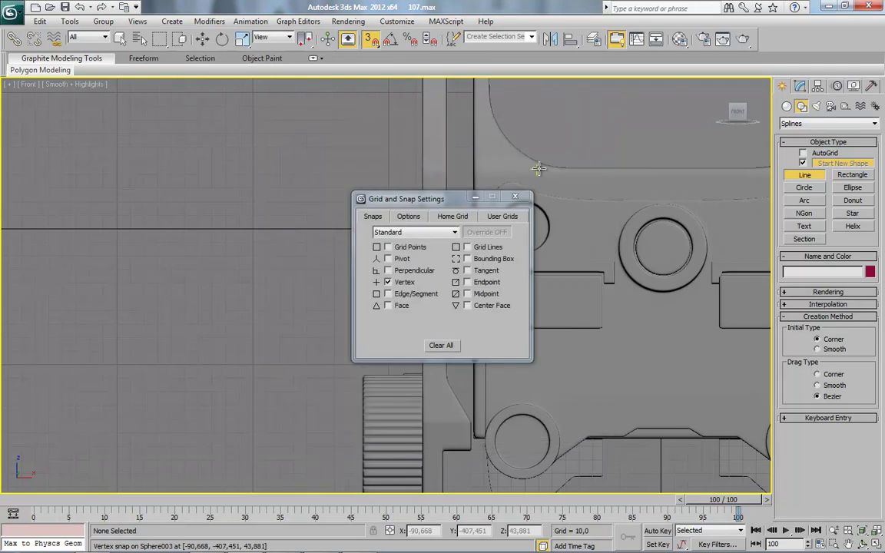
{"action": "left_click", "coordinate": [387, 247]}
{"action": "left_click", "coordinate": [515, 199]}
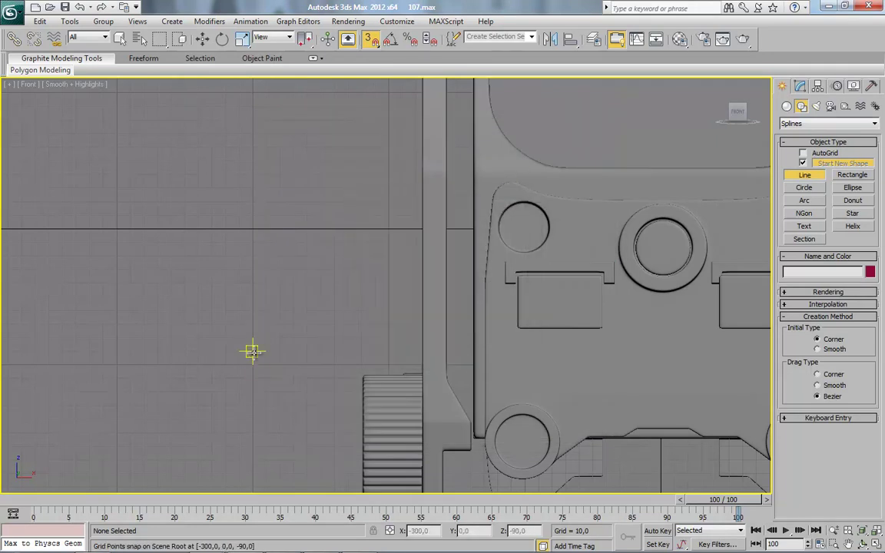
{"action": "left_click", "coordinate": [252, 364]}
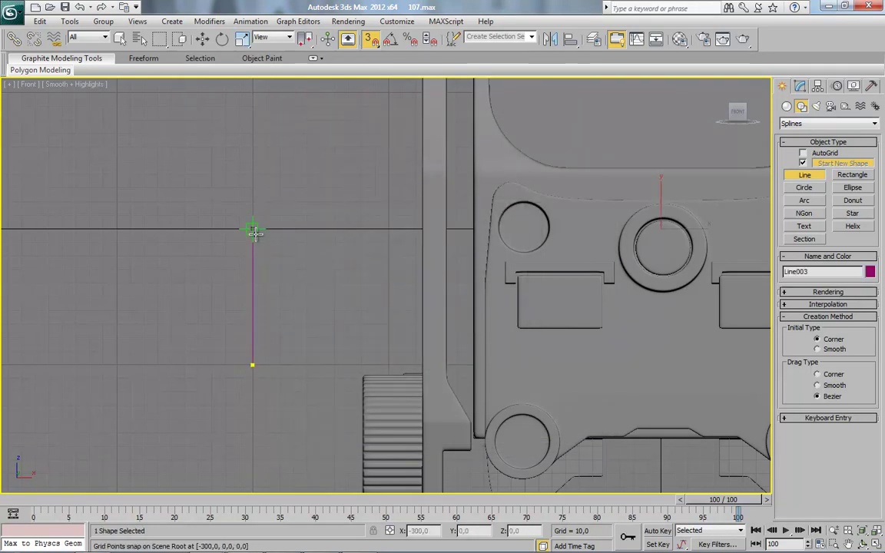
{"action": "right_click", "coordinate": [260, 289]}
{"action": "scroll", "coordinate": [258, 326], "scroll_direction": "down", "scroll_amount": 2}
{"action": "middle_click_drag", "start_coordinate": [255, 329], "coordinate": [279, 374]}
{"action": "scroll", "coordinate": [273, 360], "scroll_direction": "up", "scroll_amount": 1}
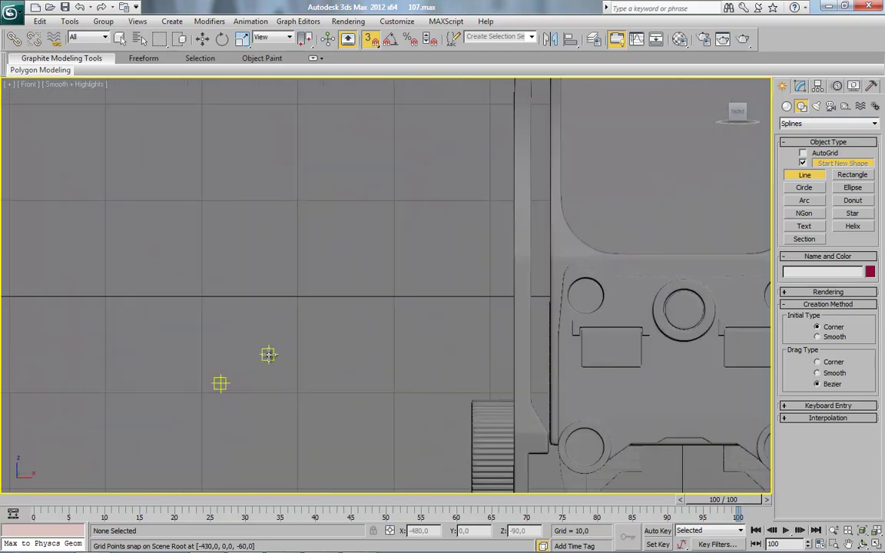
Step: Draw a closed upward-pointing arrow with seven grid-snapped points beside the sight, about 260 wide and 250 high, and hide the grid
{"action": "left_click", "coordinate": [201, 392]}
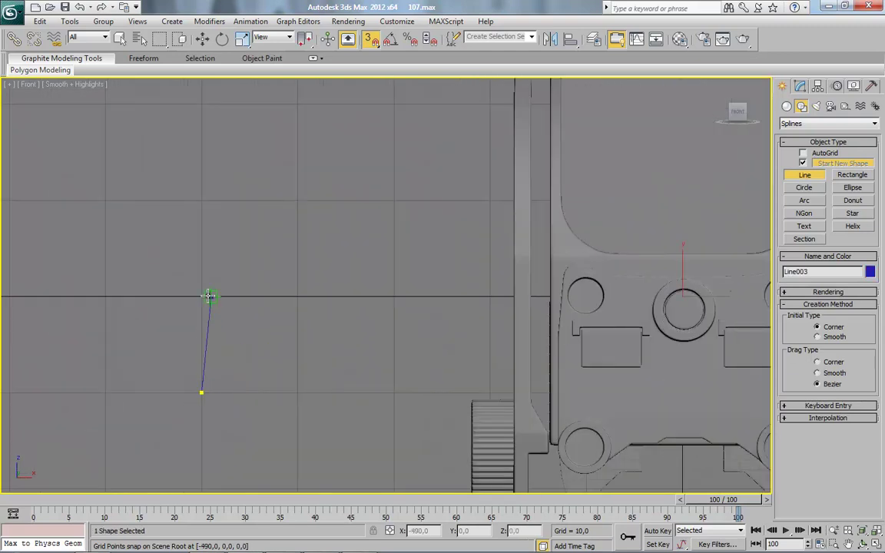
{"action": "left_click", "coordinate": [200, 296]}
{"action": "left_click", "coordinate": [125, 297]}
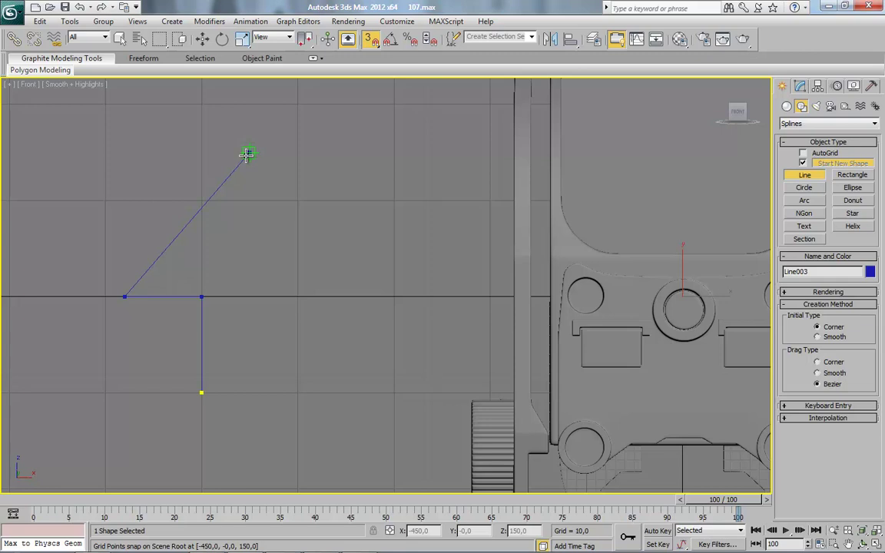
{"action": "left_click", "coordinate": [248, 154]}
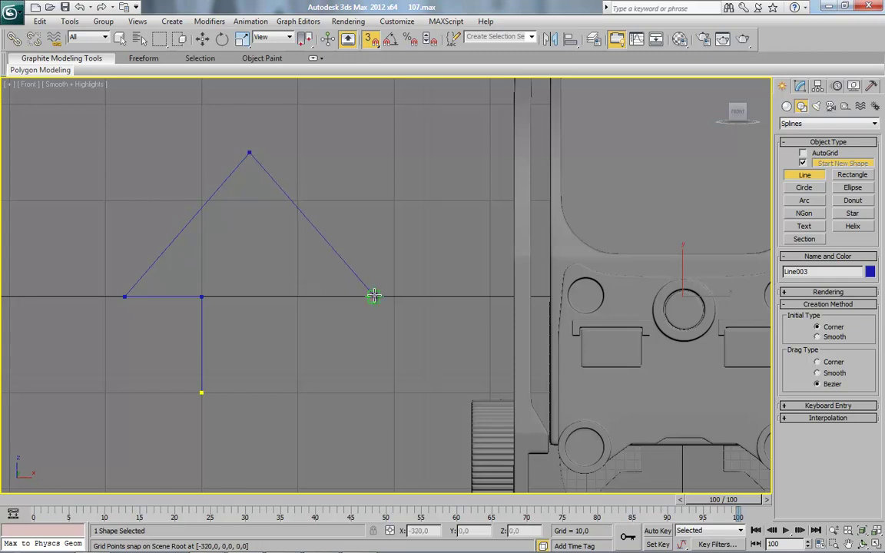
{"action": "left_click", "coordinate": [298, 297]}
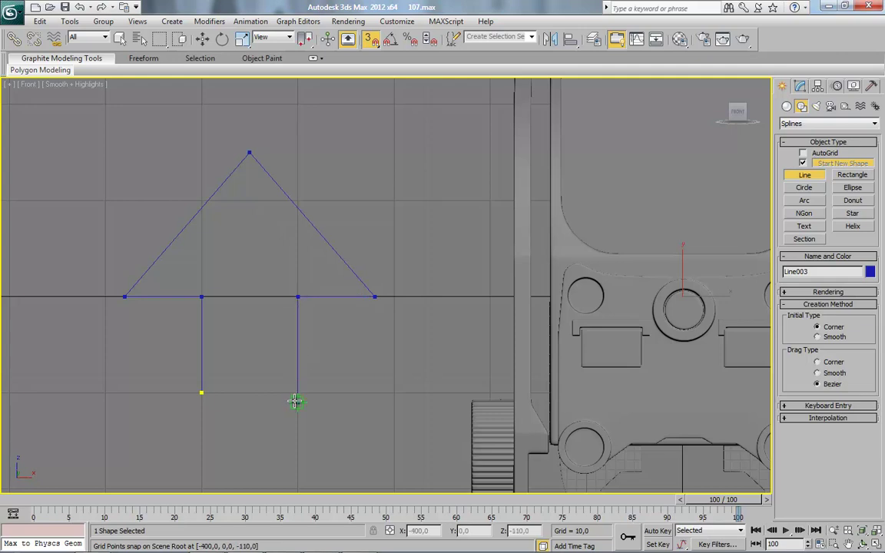
{"action": "left_click", "coordinate": [208, 393]}
{"action": "left_click", "coordinate": [428, 327]}
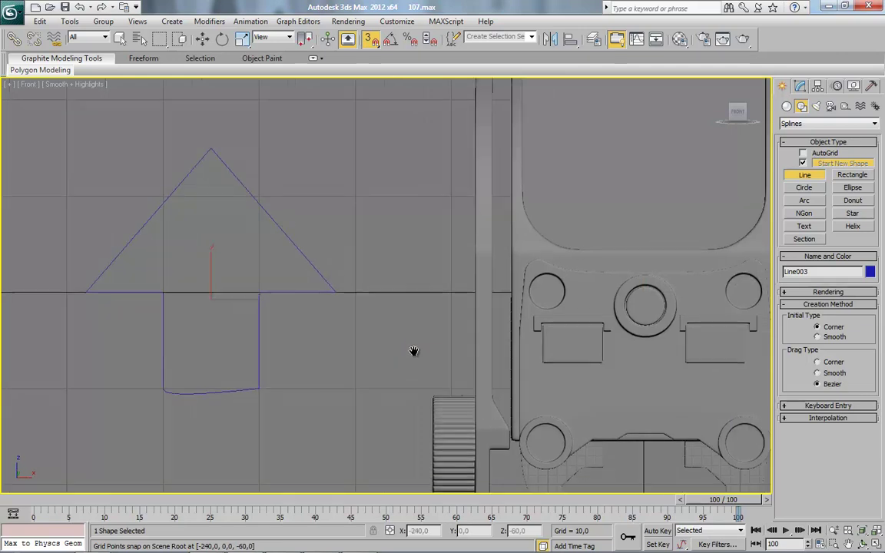
{"action": "right_click", "coordinate": [212, 209]}
{"action": "right_click", "coordinate": [214, 170]}
{"action": "left_click", "coordinate": [58, 241]}
{"action": "key", "text": "g"}
{"action": "middle_click_drag", "start_coordinate": [172, 286], "coordinate": [206, 255]}
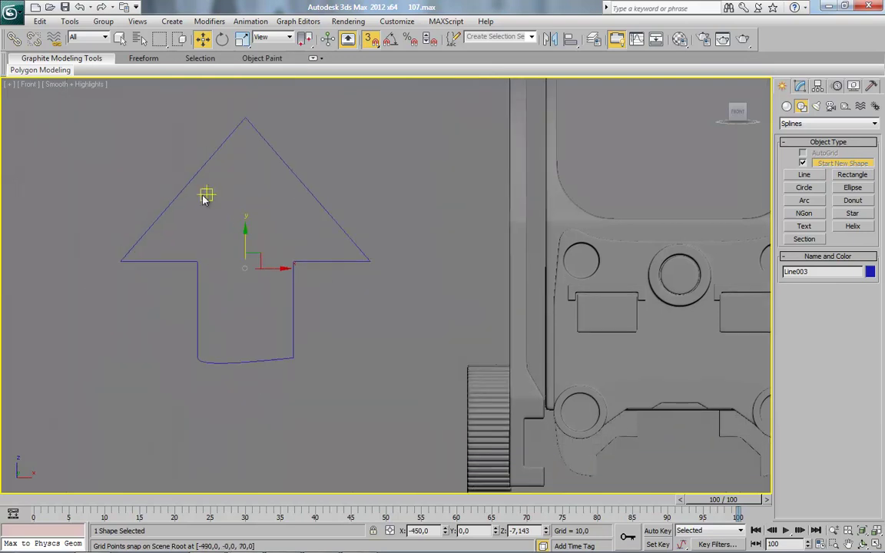
Step: Convert all seven vertices of the arrow outline to Corner type so every segment is straight
{"action": "right_click", "coordinate": [200, 192]}
{"action": "mouse_move", "coordinate": [253, 306]}
{"action": "left_click", "coordinate": [305, 308]}
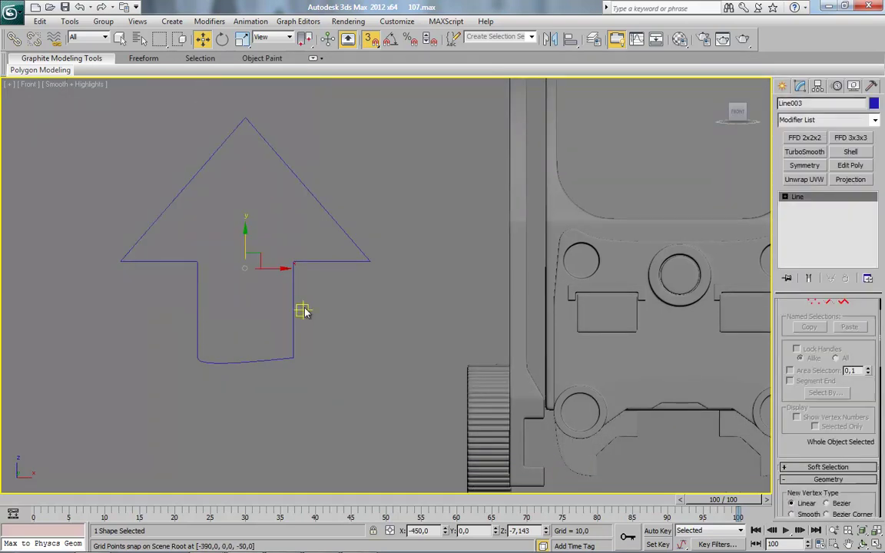
{"action": "left_click", "coordinate": [813, 302]}
{"action": "left_click_drag", "start_coordinate": [413, 105], "coordinate": [98, 403]}
{"action": "right_click", "coordinate": [265, 276]}
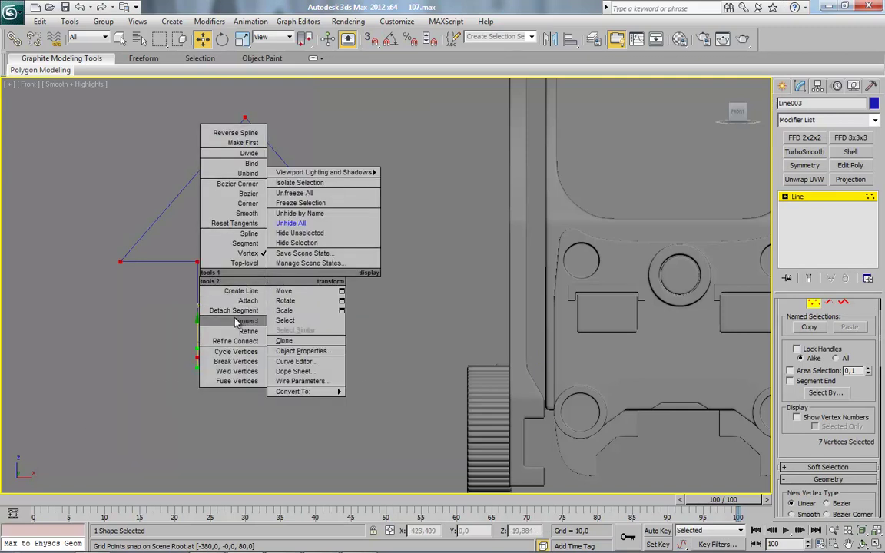
{"action": "left_click", "coordinate": [253, 204]}
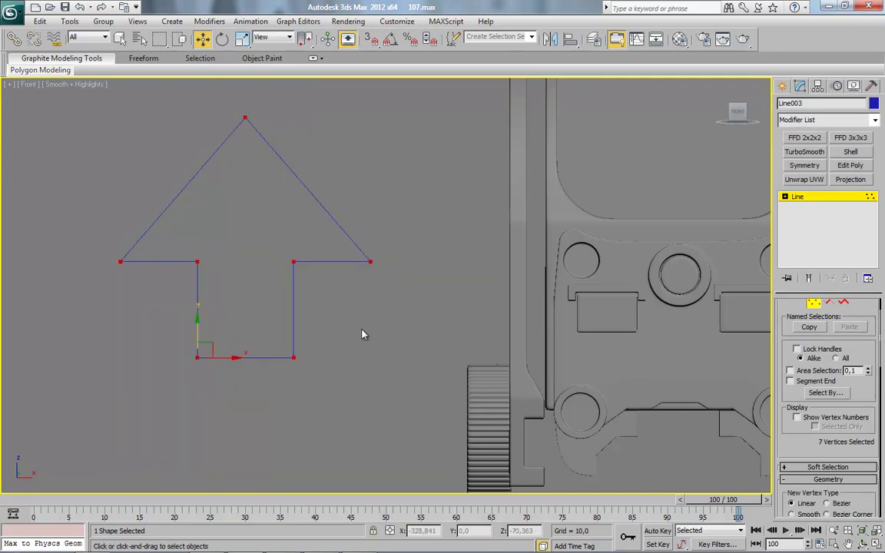
Step: Move the arrow outline along Y to about -475 in front of the panel, and along X to about -68 over the left button
{"action": "left_click", "coordinate": [363, 333]}
{"action": "scroll", "coordinate": [363, 333], "scroll_direction": "down", "scroll_amount": 3}
{"action": "middle_click_drag", "start_coordinate": [401, 333], "coordinate": [345, 329]}
{"action": "left_click", "coordinate": [813, 302]}
{"action": "middle_click_drag", "start_coordinate": [469, 292], "coordinate": [336, 291], "text": "alt"}
{"action": "scroll", "coordinate": [335, 265], "scroll_direction": "down", "scroll_amount": 3}
{"action": "left_click_drag", "start_coordinate": [358, 248], "coordinate": [248, 284]}
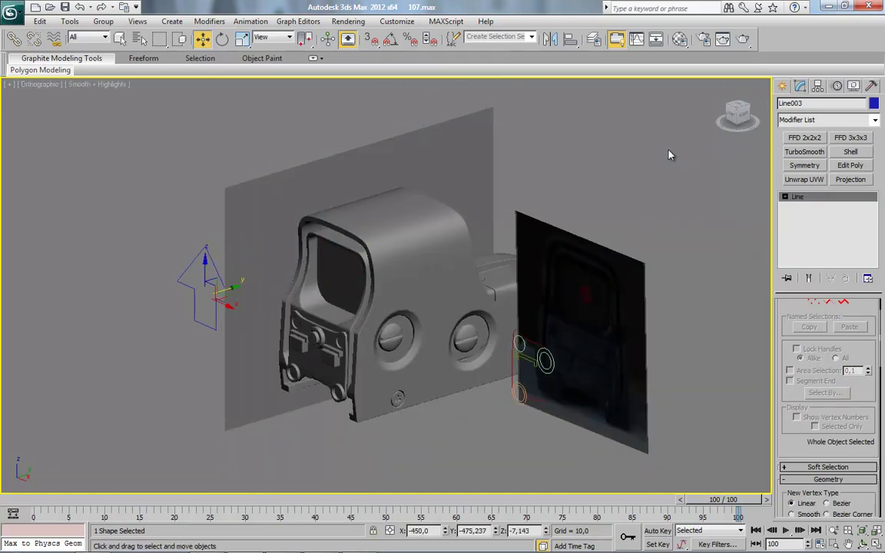
{"action": "left_click", "coordinate": [736, 115]}
{"action": "left_click_drag", "start_coordinate": [348, 291], "coordinate": [481, 281]}
{"action": "scroll", "coordinate": [476, 289], "scroll_direction": "up", "scroll_amount": 5}
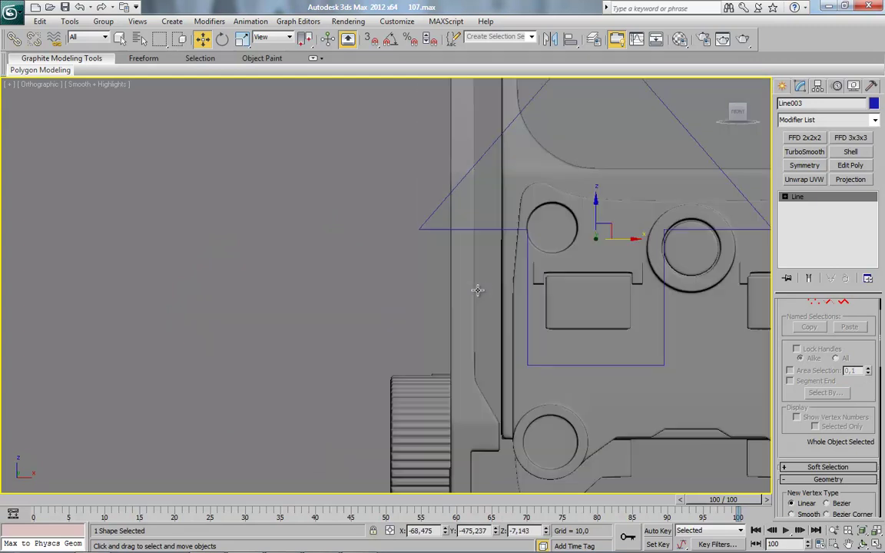
Step: Scale the arrow outline down uniformly and move it onto the left button, at about X -73.4 and Z -58.7
{"action": "middle_click_drag", "start_coordinate": [580, 319], "coordinate": [349, 310]}
{"action": "left_click", "coordinate": [242, 41]}
{"action": "left_click_drag", "start_coordinate": [373, 218], "coordinate": [143, 361]}
{"action": "left_click", "coordinate": [203, 40]}
{"action": "left_click_drag", "start_coordinate": [379, 214], "coordinate": [372, 285]}
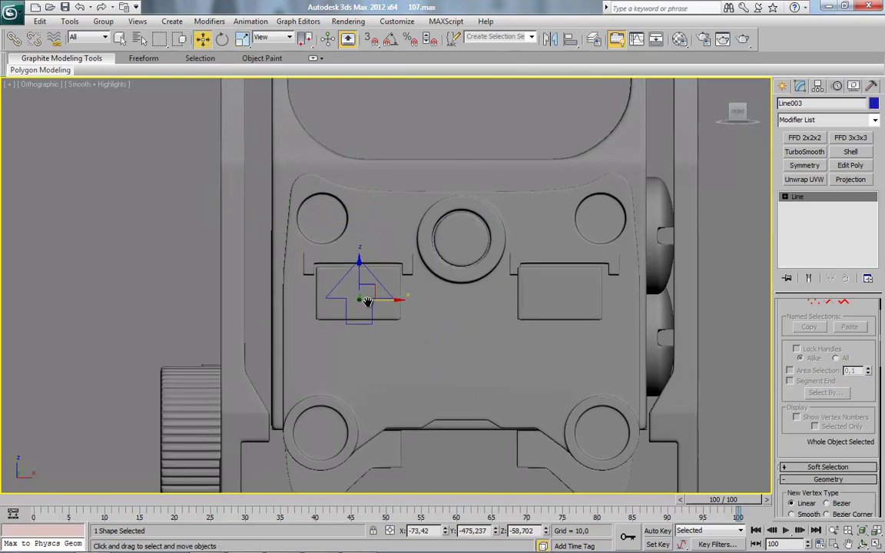
Step: Scale the arrow outline down further so it fits within the left button's face
{"action": "scroll", "coordinate": [369, 297], "scroll_direction": "up", "scroll_amount": 4}
{"action": "left_click", "coordinate": [242, 40]}
{"action": "left_click_drag", "start_coordinate": [327, 308], "coordinate": [266, 300]}
{"action": "left_click", "coordinate": [284, 543]}
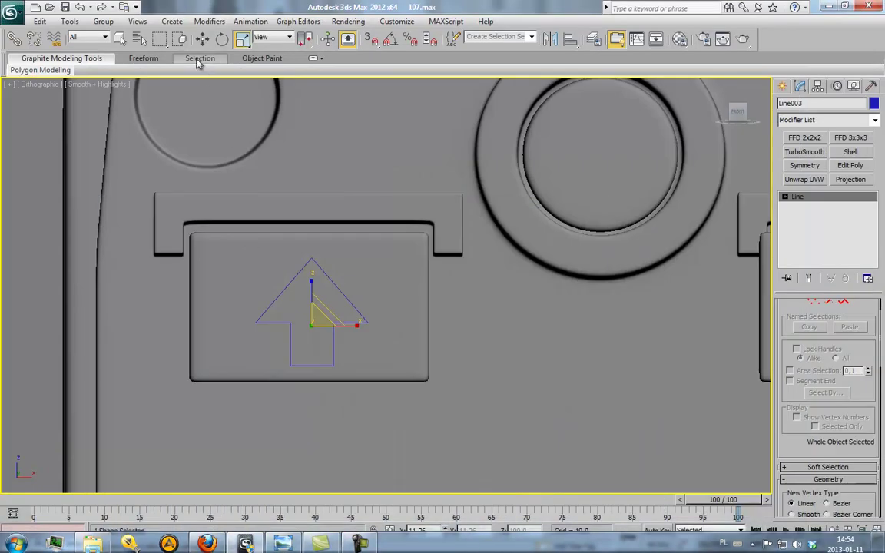
Step: Activate the Move tool and return the viewport to the Front view after checking the arrow at an angle
{"action": "left_click", "coordinate": [202, 39]}
{"action": "middle_click_drag", "start_coordinate": [400, 262], "coordinate": [379, 280], "text": "alt"}
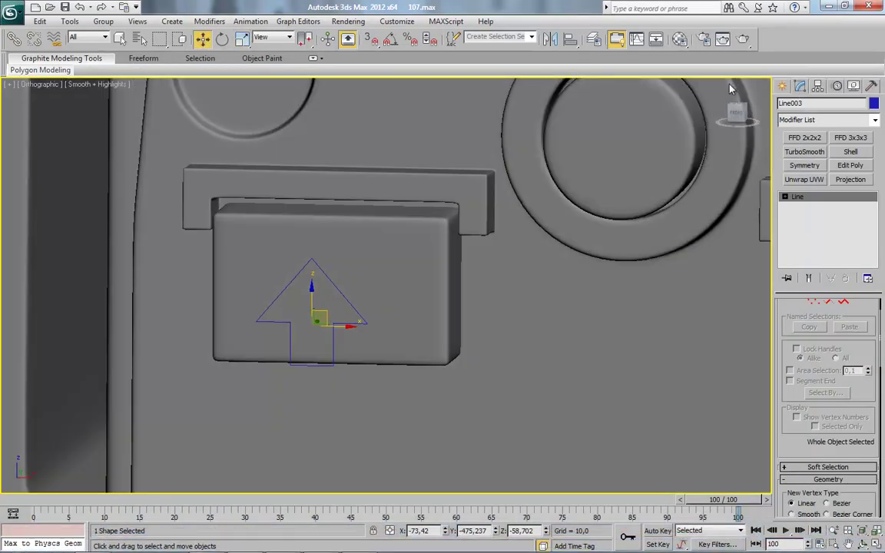
{"action": "left_click", "coordinate": [40, 88]}
{"action": "left_click", "coordinate": [81, 191]}
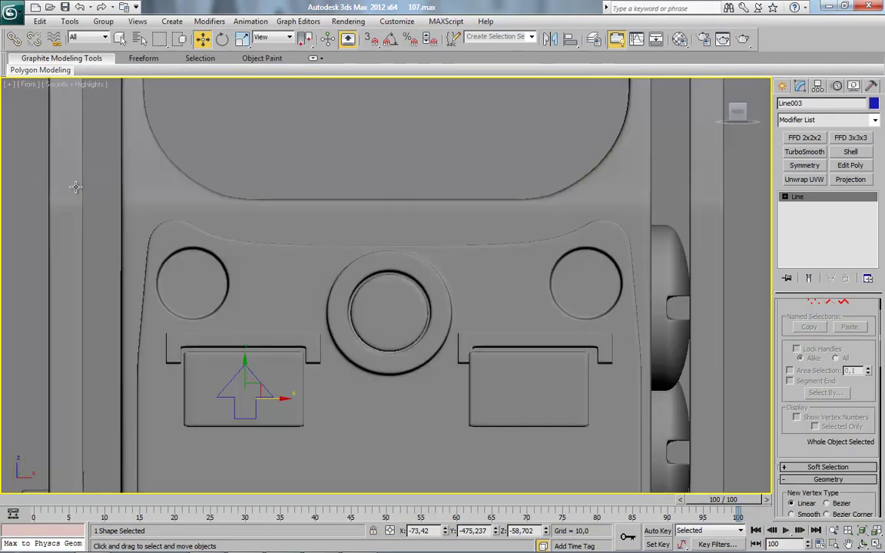
Step: Try to align the arrow spline's centre with the button's centre on the X and Y positions
{"action": "key", "text": "z"}
{"action": "scroll", "coordinate": [352, 341], "scroll_direction": "down", "scroll_amount": 3}
{"action": "left_click", "coordinate": [570, 39]}
{"action": "left_click", "coordinate": [529, 190]}
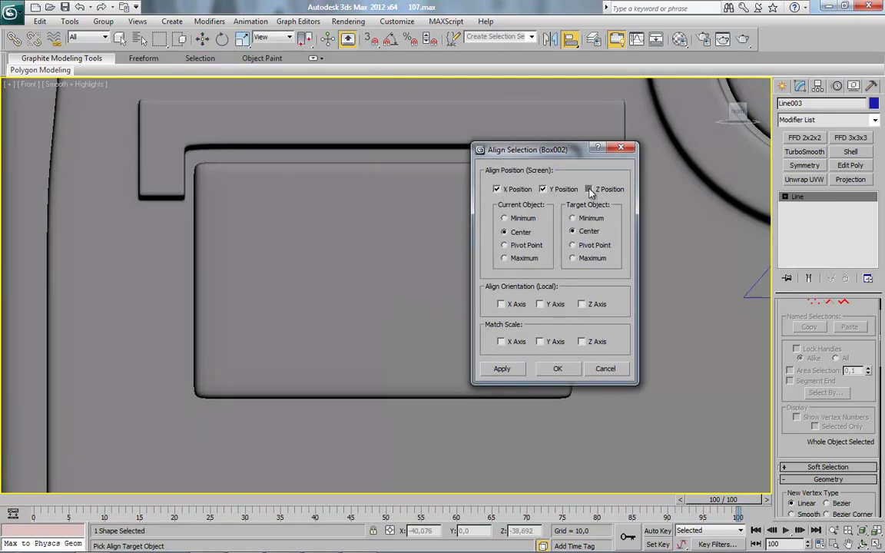
{"action": "left_click", "coordinate": [558, 369]}
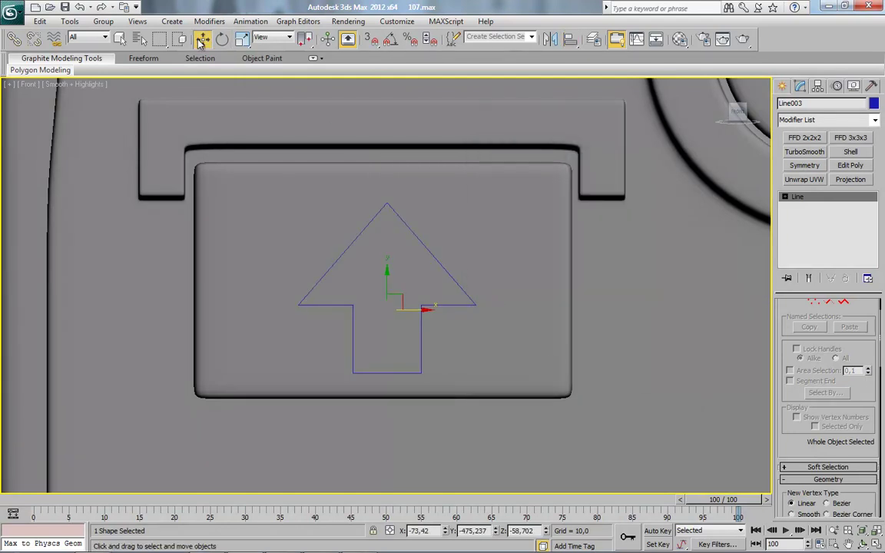
Step: Center the pivots of the arrow spline and the button on their own objects, adjusting only the pivots
{"action": "left_click", "coordinate": [250, 209]}
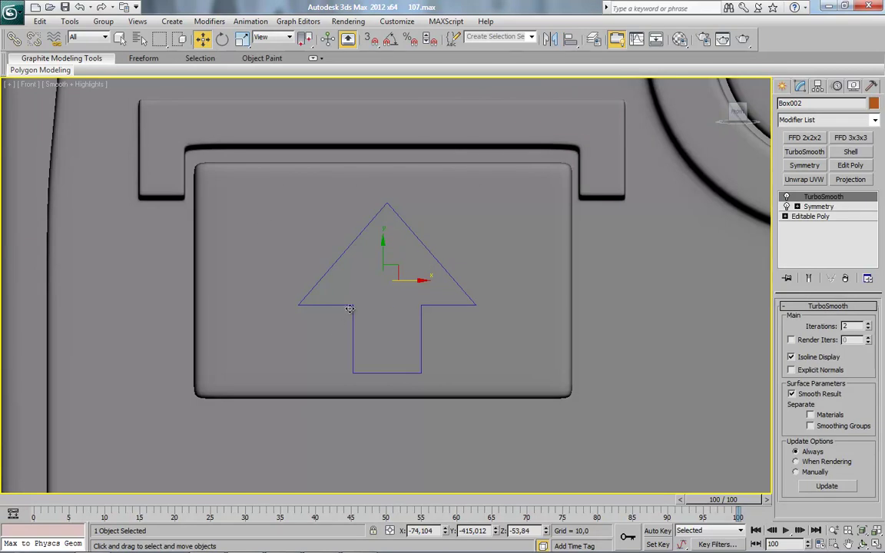
{"action": "left_click", "coordinate": [350, 306]}
{"action": "left_click", "coordinate": [818, 87]}
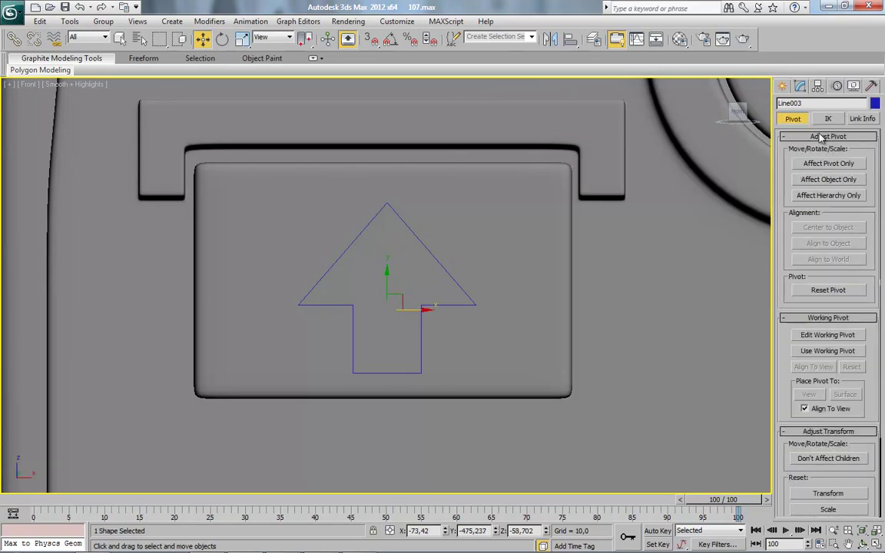
{"action": "left_click", "coordinate": [824, 163]}
{"action": "left_click", "coordinate": [449, 216]}
{"action": "left_click", "coordinate": [806, 229]}
{"action": "middle_click_drag", "start_coordinate": [517, 230], "coordinate": [392, 197]}
{"action": "scroll", "coordinate": [391, 197], "scroll_direction": "down", "scroll_amount": 5}
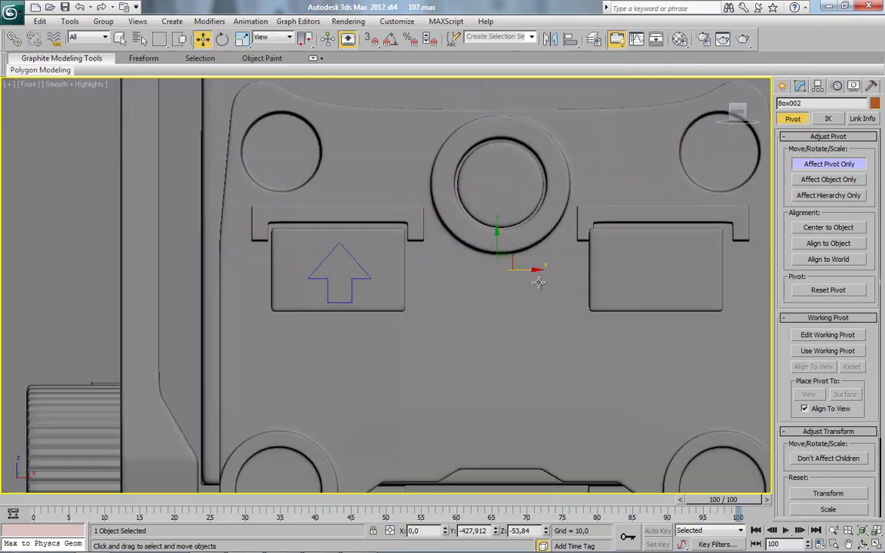
{"action": "middle_click_drag", "start_coordinate": [537, 282], "coordinate": [513, 286]}
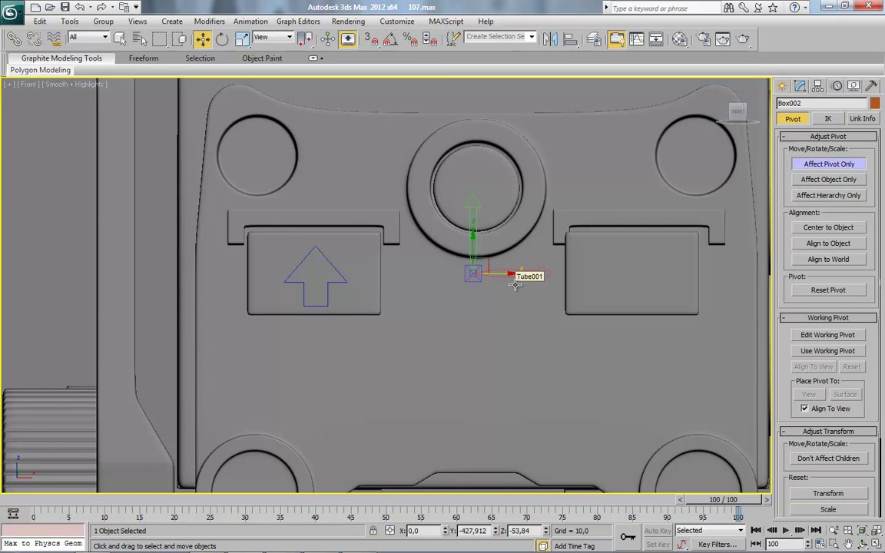
{"action": "scroll", "coordinate": [446, 291], "scroll_direction": "up", "scroll_amount": 2}
{"action": "left_click", "coordinate": [829, 163]}
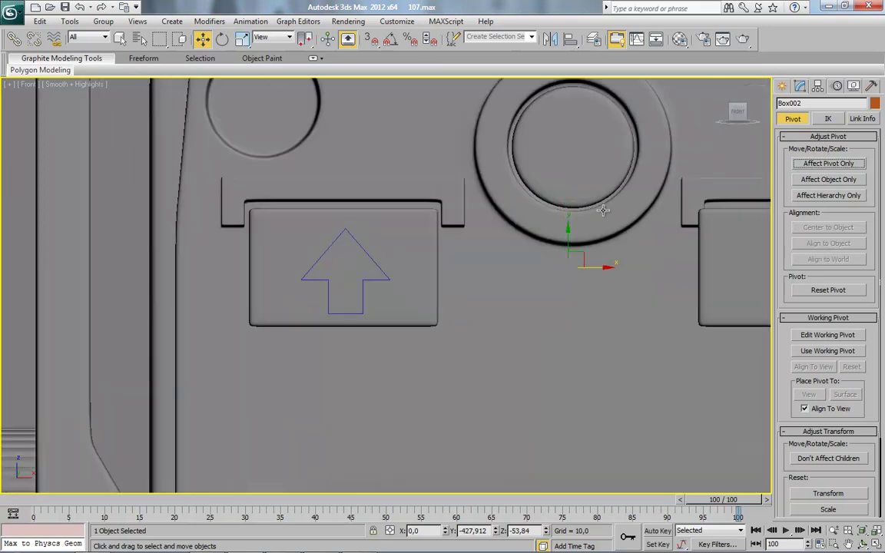
Step: Move the arrow spline to the middle of the button's front face
{"action": "left_click", "coordinate": [366, 254]}
{"action": "scroll", "coordinate": [347, 256], "scroll_direction": "up", "scroll_amount": 4}
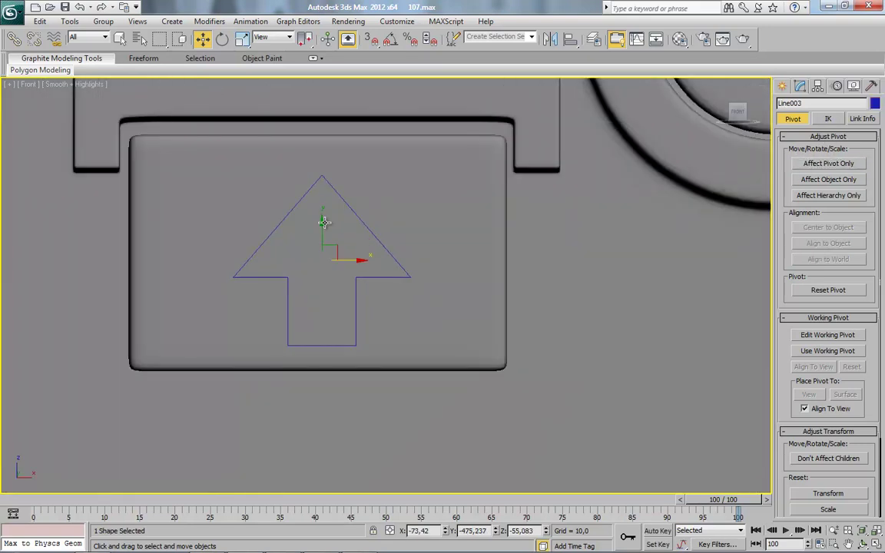
{"action": "mouse_move", "coordinate": [352, 253]}
{"action": "left_mouse_down"}
{"action": "mouse_move", "coordinate": [339, 253]}
{"action": "mouse_move", "coordinate": [355, 253]}
{"action": "left_mouse_up"}
{"action": "key", "text": "F4"}
{"action": "middle_click_drag", "start_coordinate": [346, 269], "coordinate": [351, 266]}
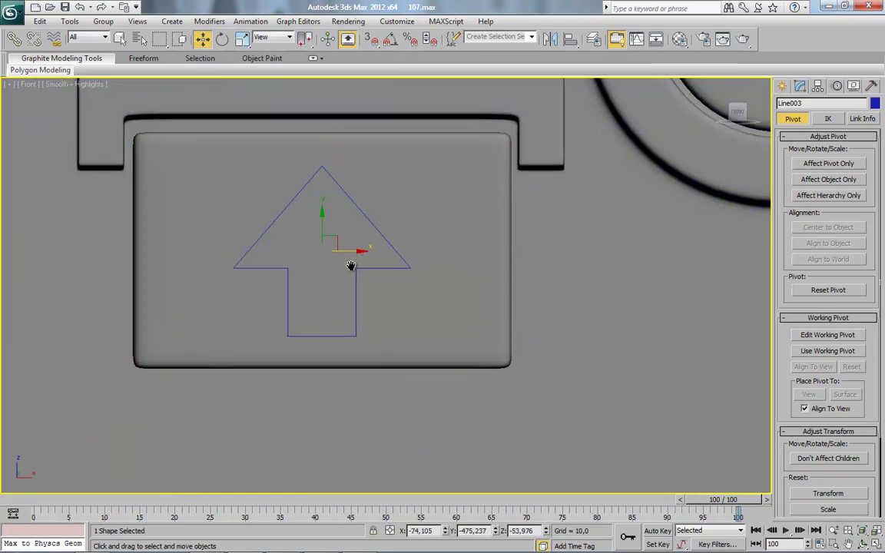
Step: Convert the arrow spline to an editable poly and show edged faces in the viewport
{"action": "right_click", "coordinate": [319, 198]}
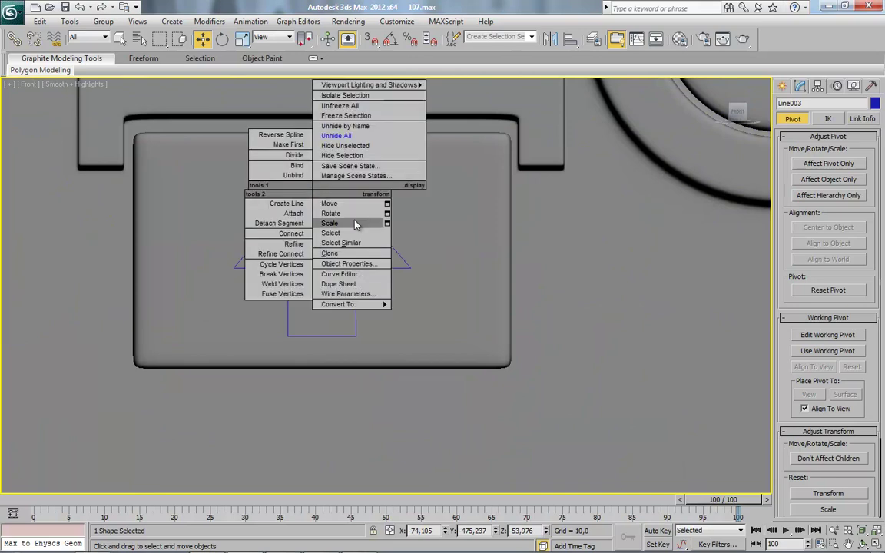
{"action": "mouse_move", "coordinate": [369, 305]}
{"action": "left_click", "coordinate": [424, 326]}
{"action": "scroll", "coordinate": [421, 316], "scroll_direction": "up", "scroll_amount": 2}
{"action": "middle_click_drag", "start_coordinate": [363, 314], "coordinate": [439, 335]}
{"action": "key", "text": "F4"}
Step: Connect the two inner vertices where the arrow's stem meets its head
{"action": "left_click", "coordinate": [797, 332]}
{"action": "left_click_drag", "start_coordinate": [455, 269], "coordinate": [325, 302]}
{"action": "right_click", "coordinate": [411, 240]}
{"action": "left_click", "coordinate": [395, 288]}
{"action": "middle_click_drag", "start_coordinate": [423, 291], "coordinate": [420, 306]}
{"action": "scroll", "coordinate": [420, 306], "scroll_direction": "up", "scroll_amount": 2}
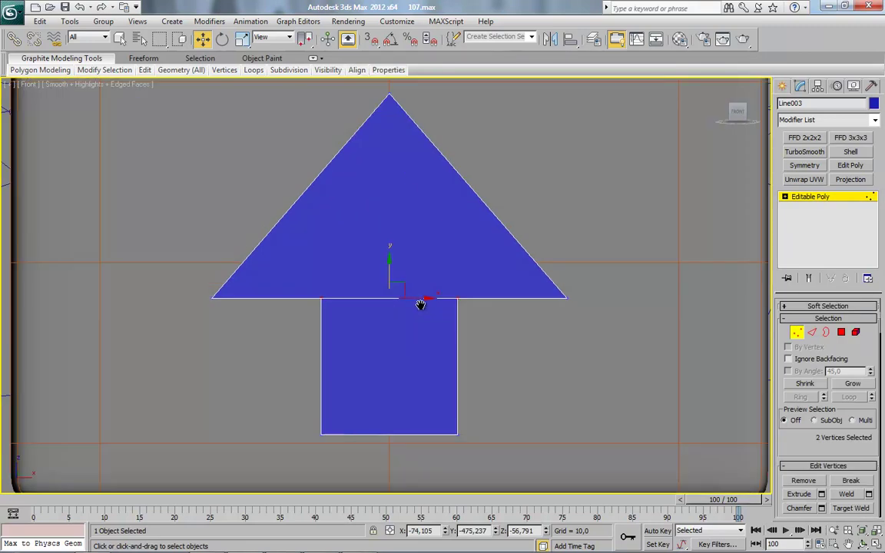
Step: Cut support edges across the arrowhead just inside its two slanted sides and its base
{"action": "right_click", "coordinate": [515, 259]}
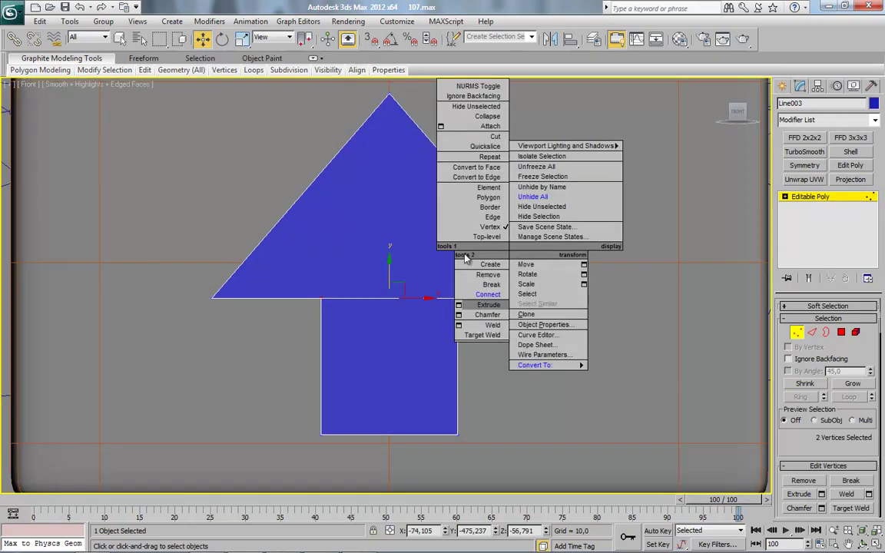
{"action": "left_click", "coordinate": [405, 126]}
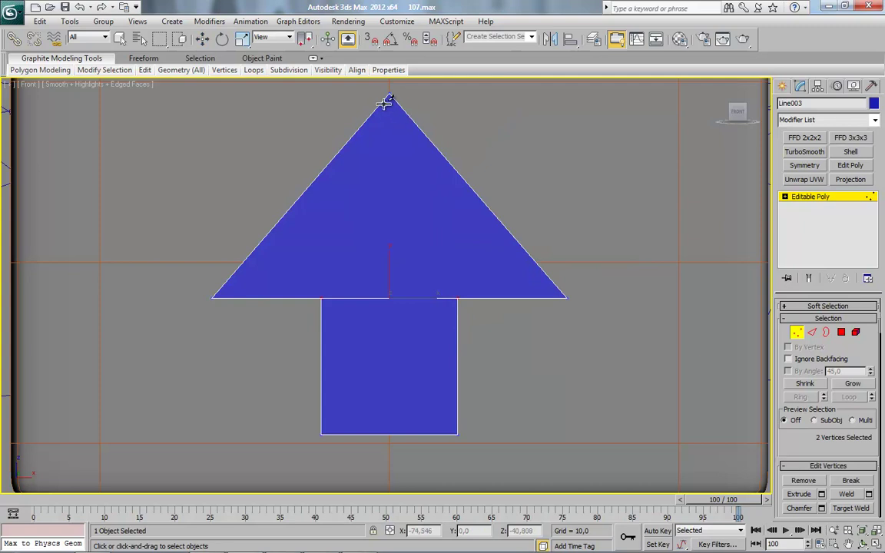
{"action": "left_click", "coordinate": [386, 98]}
{"action": "left_click", "coordinate": [554, 297]}
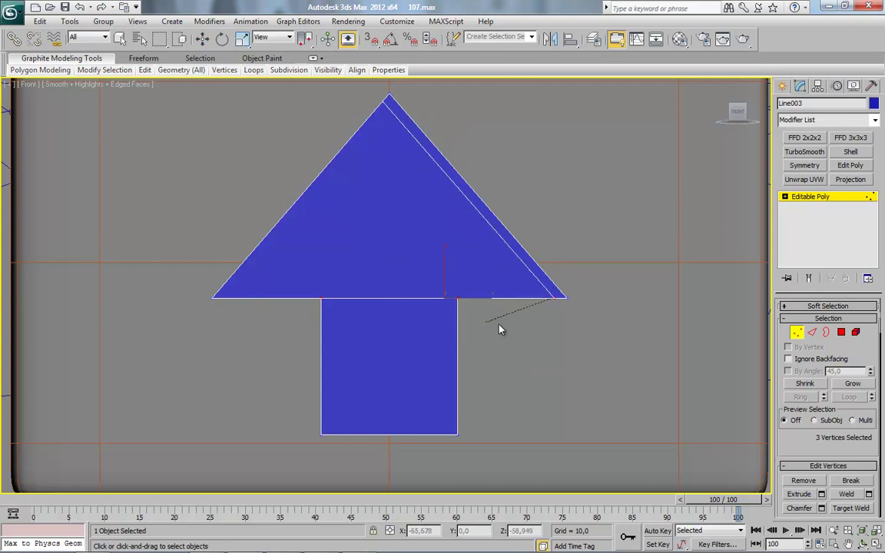
{"action": "left_click", "coordinate": [223, 298]}
{"action": "left_click", "coordinate": [388, 97]}
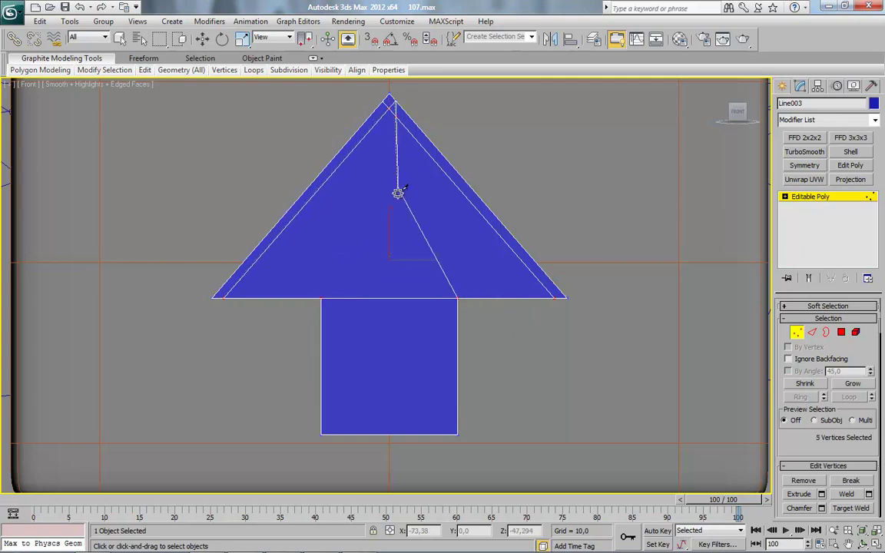
{"action": "left_click", "coordinate": [221, 288]}
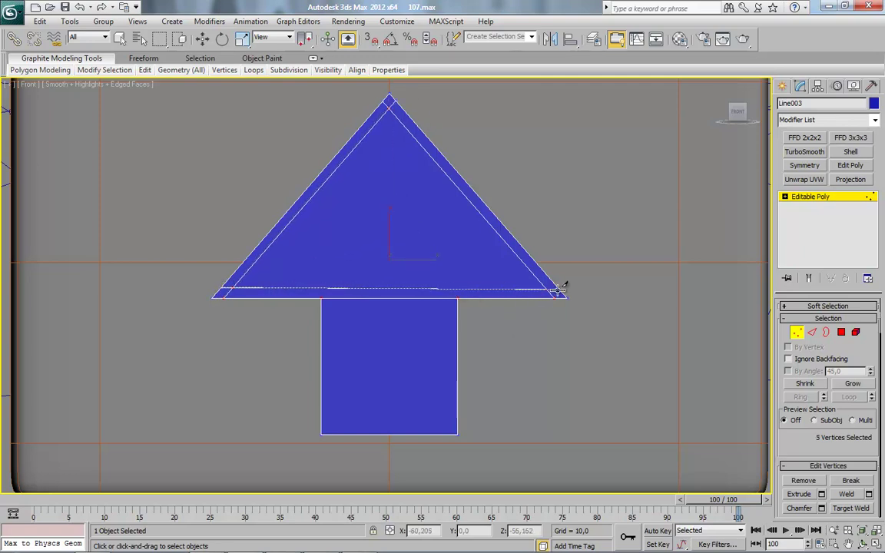
{"action": "left_click", "coordinate": [559, 288]}
{"action": "right_click", "coordinate": [559, 288]}
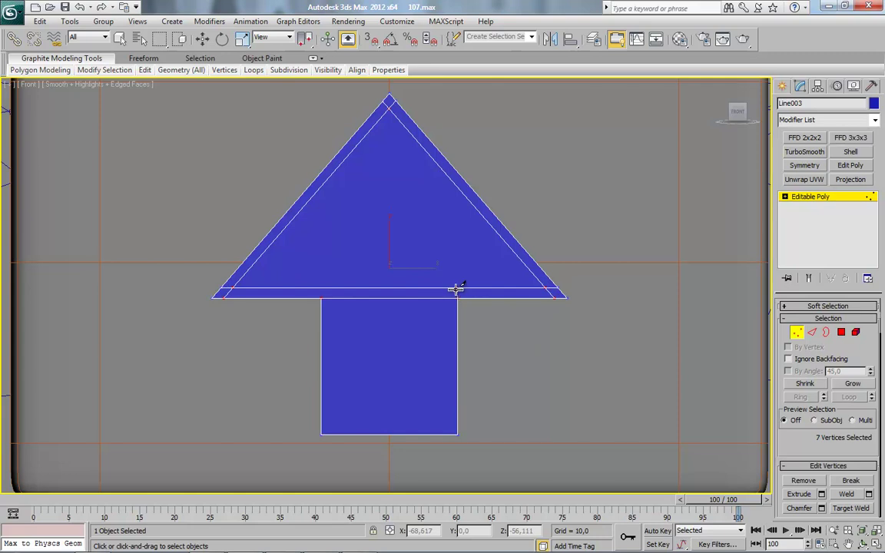
Step: Cut support edges just inside the stem's top, bottom and both sides, extending the side cuts into the arrowhead's base
{"action": "left_click", "coordinate": [322, 290]}
{"action": "left_click", "coordinate": [322, 309]}
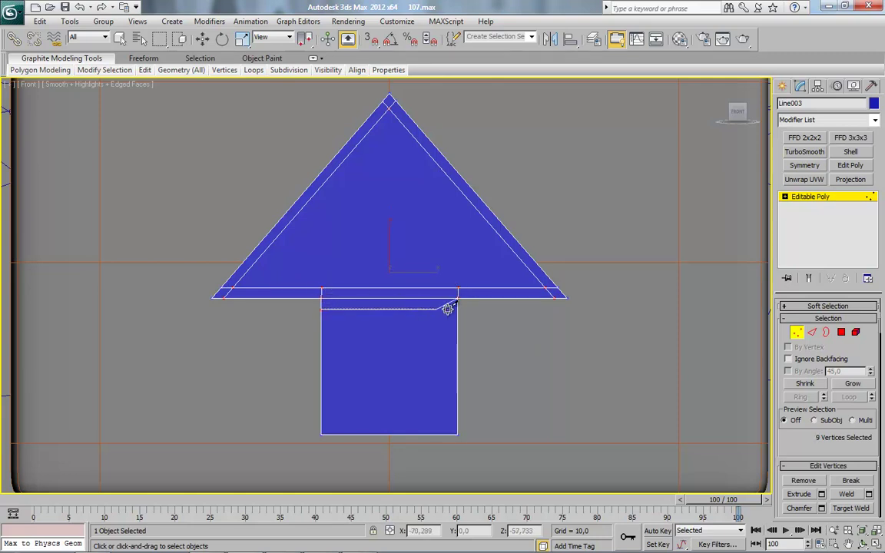
{"action": "left_click", "coordinate": [458, 308]}
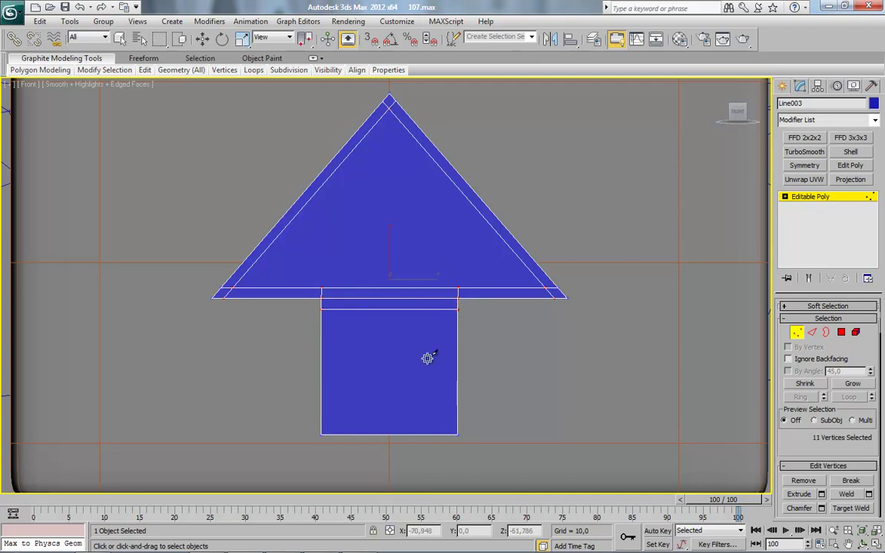
{"action": "left_click", "coordinate": [322, 425]}
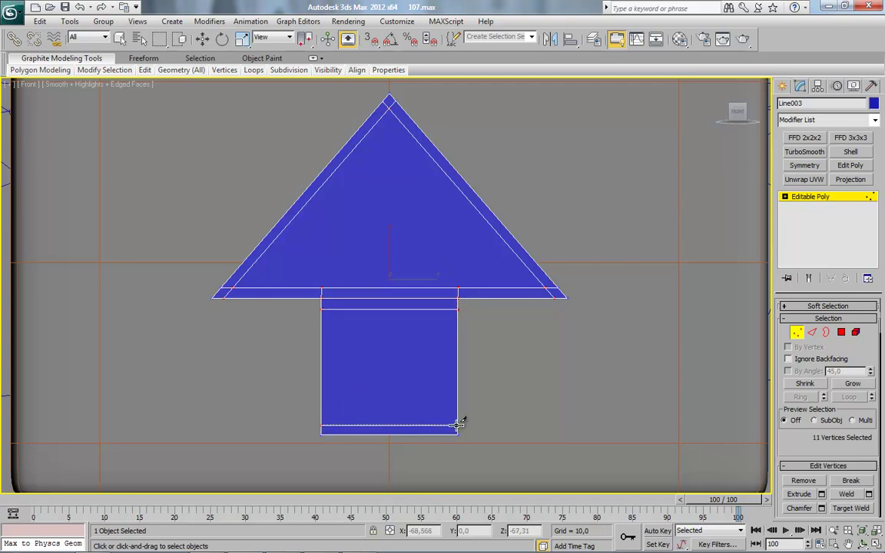
{"action": "left_click", "coordinate": [448, 434]}
{"action": "left_click", "coordinate": [449, 291]}
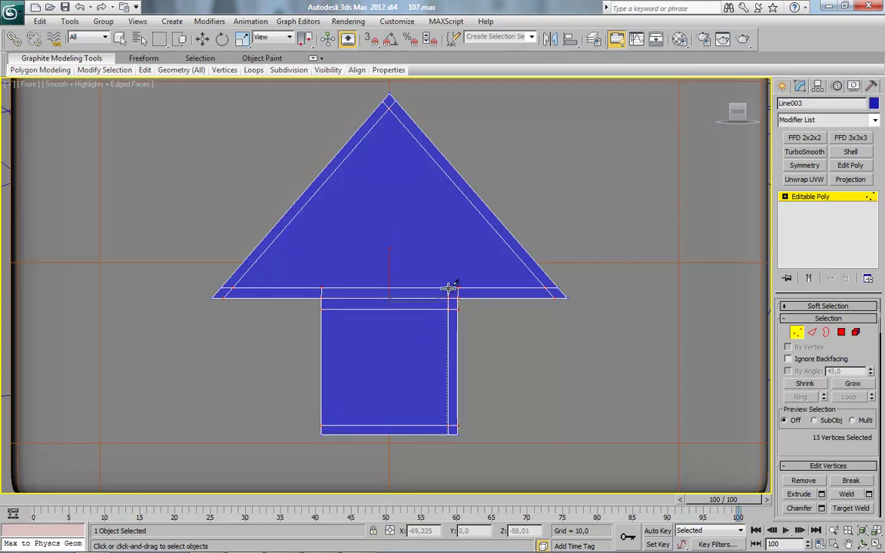
{"action": "left_click", "coordinate": [330, 290]}
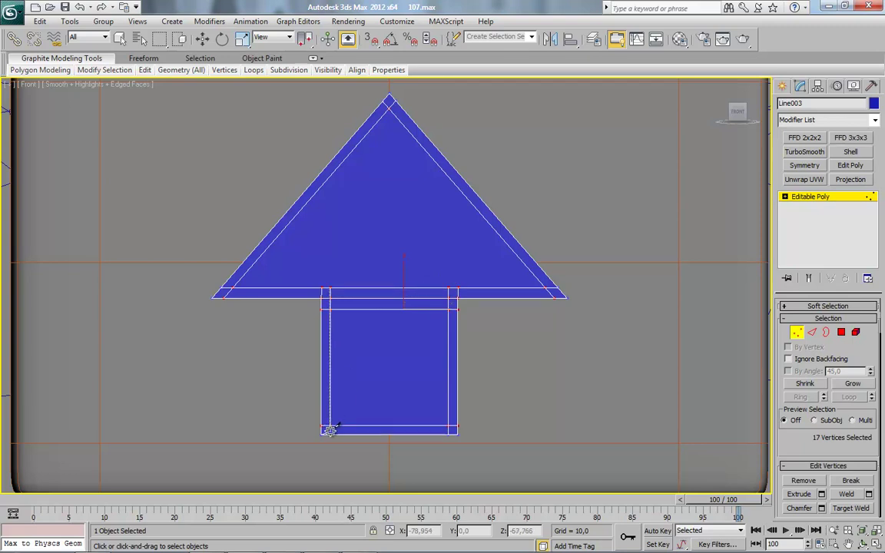
{"action": "key", "text": "w"}
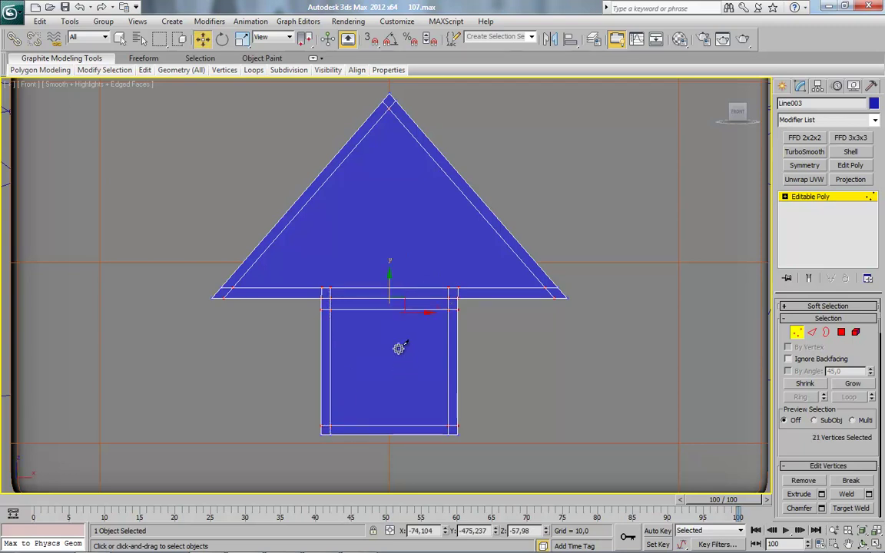
{"action": "left_click", "coordinate": [800, 334]}
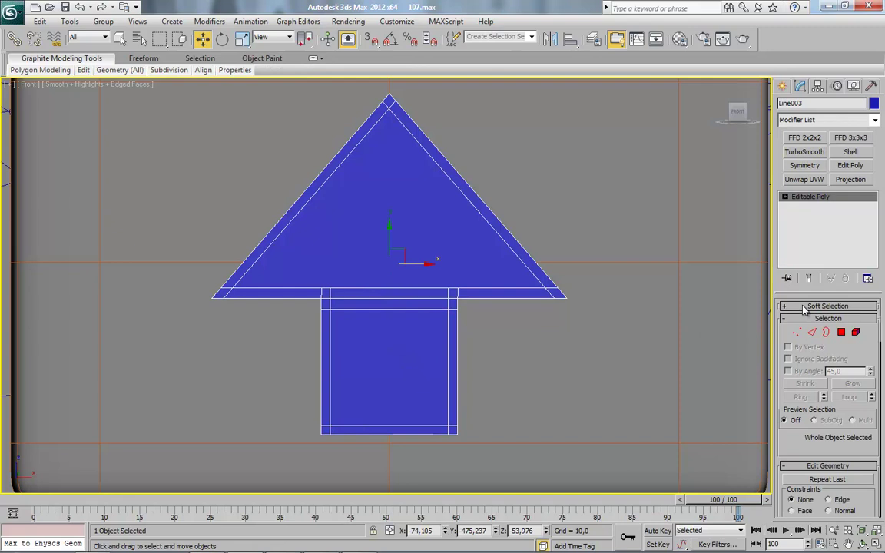
Step: Thicken the arrow with a Shell modifier at an inner amount of 2.55 and convert it to an editable poly
{"action": "left_click", "coordinate": [851, 153]}
{"action": "middle_click_drag", "start_coordinate": [394, 329], "coordinate": [492, 349], "text": "alt"}
{"action": "left_click_drag", "start_coordinate": [869, 323], "coordinate": [869, 408]}
{"action": "right_click", "coordinate": [362, 182]}
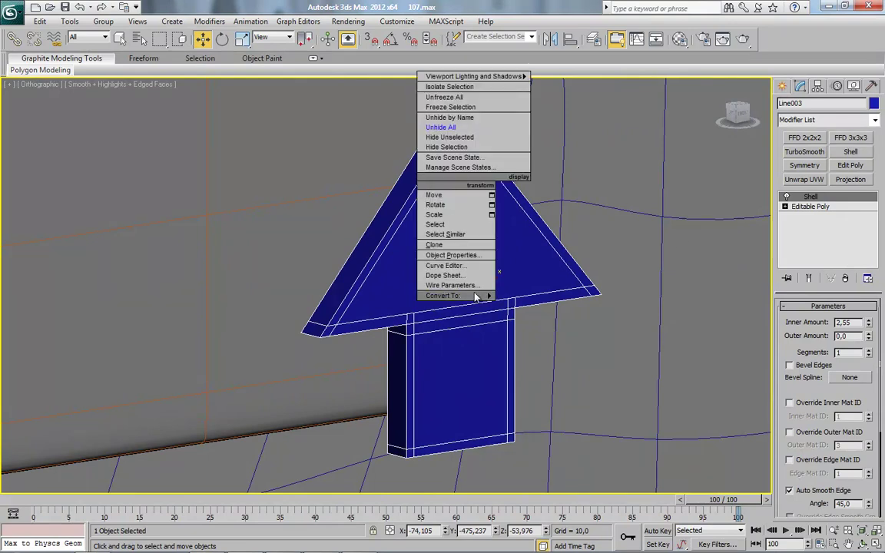
{"action": "mouse_move", "coordinate": [475, 296]}
{"action": "left_click", "coordinate": [570, 309]}
Step: Select the ring of edges across the arrow's thickness and connect it with a loop slid close to the front face
{"action": "left_click", "coordinate": [813, 334]}
{"action": "left_click", "coordinate": [313, 328]}
{"action": "key", "text": "alt+r"}
{"action": "right_click", "coordinate": [449, 269]}
{"action": "left_click", "coordinate": [381, 310]}
{"action": "left_click_drag", "start_coordinate": [158, 231], "coordinate": [70, 231]}
{"action": "left_click", "coordinate": [152, 249]}
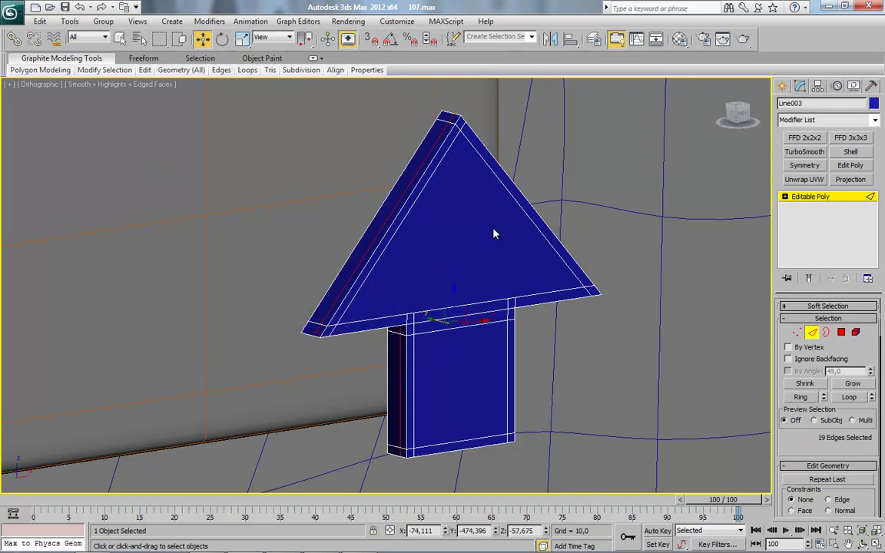
Step: Apply TurboSmooth with 2 iterations to the arrow and assign it the 07 - Default material
{"action": "left_click", "coordinate": [807, 198]}
{"action": "left_click", "coordinate": [805, 152]}
{"action": "left_click", "coordinate": [804, 358]}
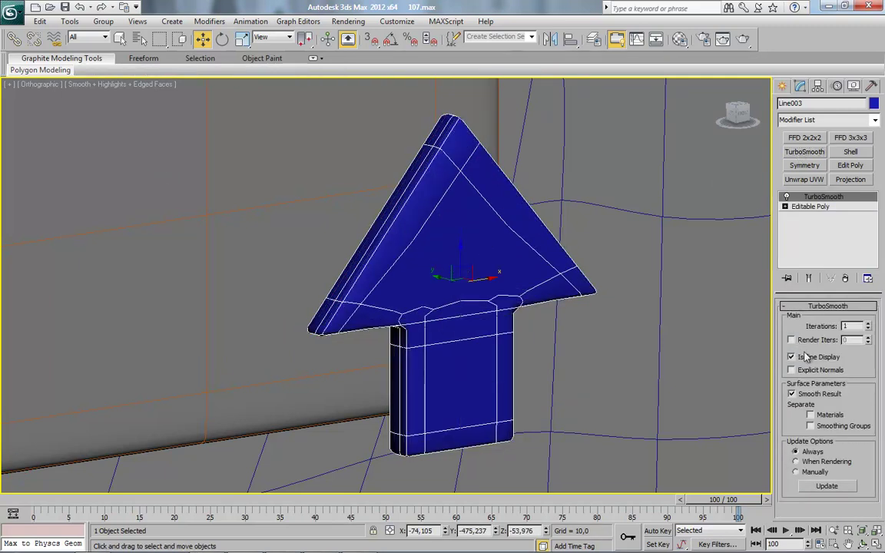
{"action": "left_click", "coordinate": [869, 324]}
{"action": "key", "text": "m"}
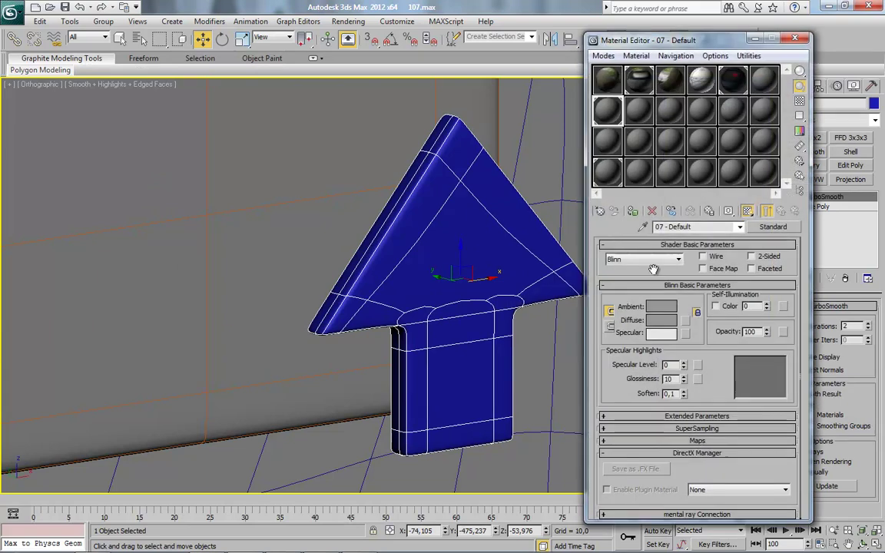
{"action": "left_click", "coordinate": [633, 212]}
{"action": "left_click", "coordinate": [796, 39]}
Step: Rotate the arrow 180 degrees in the front view with angle snap so it points downward
{"action": "scroll", "coordinate": [495, 282], "scroll_direction": "up", "scroll_amount": 2}
{"action": "scroll", "coordinate": [495, 282], "scroll_direction": "down", "scroll_amount": 4}
{"action": "left_click", "coordinate": [742, 113]}
{"action": "key", "text": "f"}
{"action": "scroll", "coordinate": [371, 239], "scroll_direction": "down", "scroll_amount": 5}
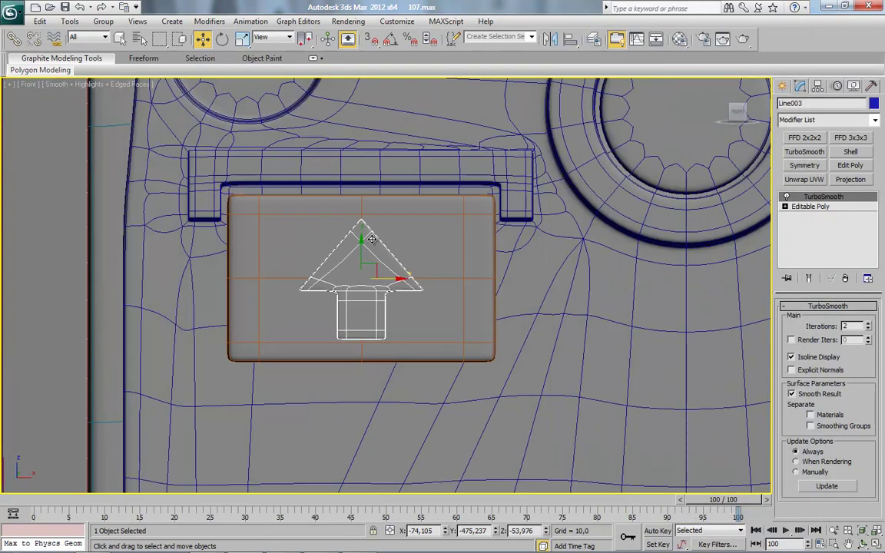
{"action": "left_click", "coordinate": [223, 40]}
{"action": "left_click_drag", "start_coordinate": [409, 264], "coordinate": [372, 537]}
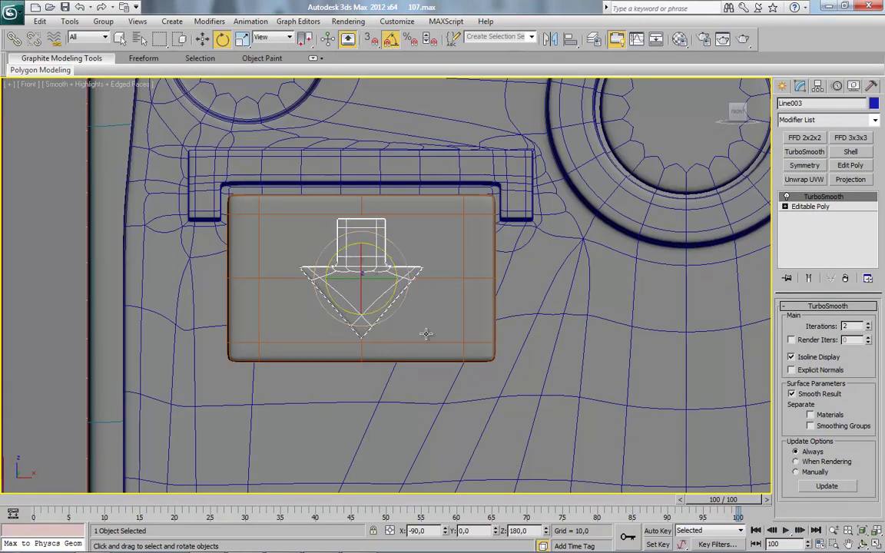
Step: Clone the arrow as one copy onto the button on the other side of the panel
{"action": "scroll", "coordinate": [426, 333], "scroll_direction": "down", "scroll_amount": 3}
{"action": "middle_click_drag", "start_coordinate": [565, 342], "coordinate": [392, 310]}
{"action": "left_click", "coordinate": [204, 42]}
{"action": "left_click_drag", "start_coordinate": [256, 273], "coordinate": [575, 272], "text": "shift"}
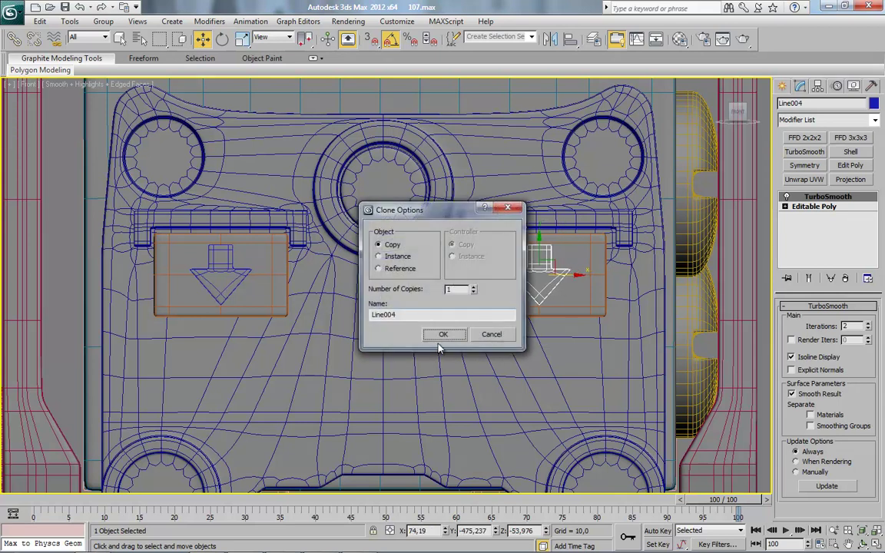
{"action": "left_click", "coordinate": [441, 336]}
Step: Rotate the copied arrow on the second button so it points upward
{"action": "middle_click_drag", "start_coordinate": [620, 284], "coordinate": [443, 304]}
{"action": "scroll", "coordinate": [443, 305], "scroll_direction": "up", "scroll_amount": 6}
{"action": "left_click", "coordinate": [222, 39]}
{"action": "left_click_drag", "start_coordinate": [307, 309], "coordinate": [332, 108]}
{"action": "middle_click_drag", "start_coordinate": [351, 265], "coordinate": [435, 173]}
{"action": "scroll", "coordinate": [435, 172], "scroll_direction": "down", "scroll_amount": 6}
Step: Turn off edged faces and move both arrows together about 33 units along Y into the button faces
{"action": "left_click", "coordinate": [59, 229]}
{"action": "key", "text": "F4"}
{"action": "scroll", "coordinate": [382, 266], "scroll_direction": "down", "scroll_amount": 3}
{"action": "middle_click_drag", "start_coordinate": [327, 335], "coordinate": [346, 291]}
{"action": "scroll", "coordinate": [450, 332], "scroll_direction": "up", "scroll_amount": 4}
{"action": "middle_click_drag", "start_coordinate": [450, 332], "coordinate": [383, 223]}
{"action": "left_click", "coordinate": [203, 40]}
{"action": "left_click", "coordinate": [187, 208]}
{"action": "left_click", "coordinate": [384, 172], "text": "ctrl"}
{"action": "middle_click_drag", "start_coordinate": [305, 215], "coordinate": [331, 269]}
{"action": "scroll", "coordinate": [331, 269], "scroll_direction": "up", "scroll_amount": 2}
{"action": "left_click_drag", "start_coordinate": [280, 224], "coordinate": [213, 218]}
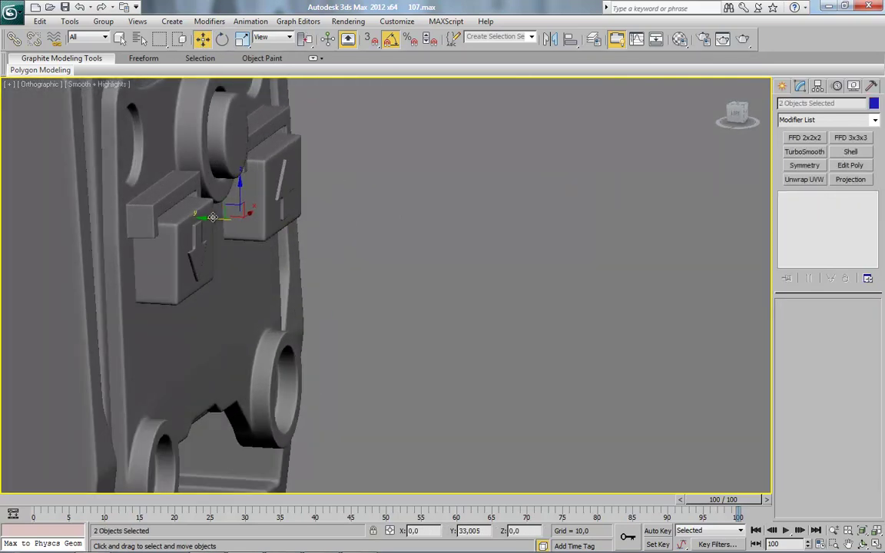
Step: Compare the sight's button panel with the reference photo in front view and bring up the spline creation tools
{"action": "middle_click_drag", "start_coordinate": [277, 333], "coordinate": [326, 297]}
{"action": "scroll", "coordinate": [437, 340], "scroll_direction": "down", "scroll_amount": 3}
{"action": "middle_click_drag", "start_coordinate": [437, 340], "coordinate": [332, 341], "text": "alt"}
{"action": "scroll", "coordinate": [331, 353], "scroll_direction": "down", "scroll_amount": 4}
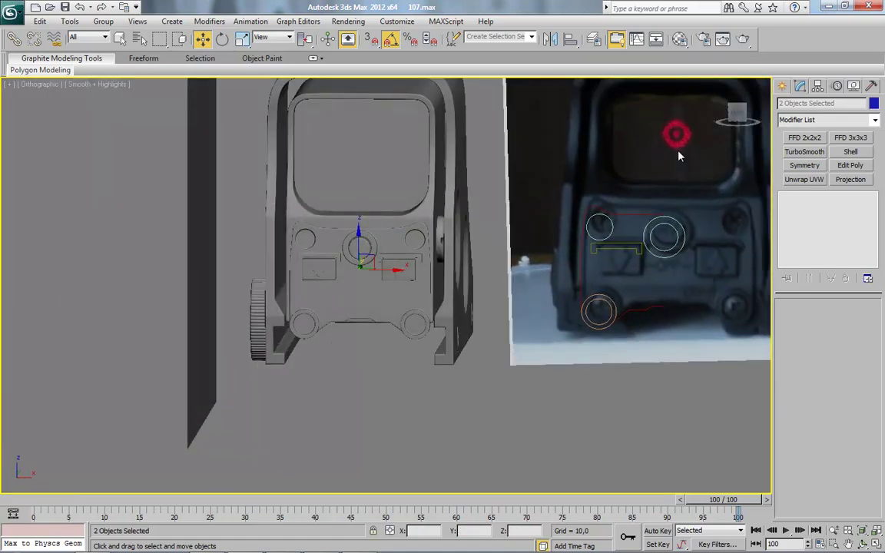
{"action": "left_click", "coordinate": [738, 114]}
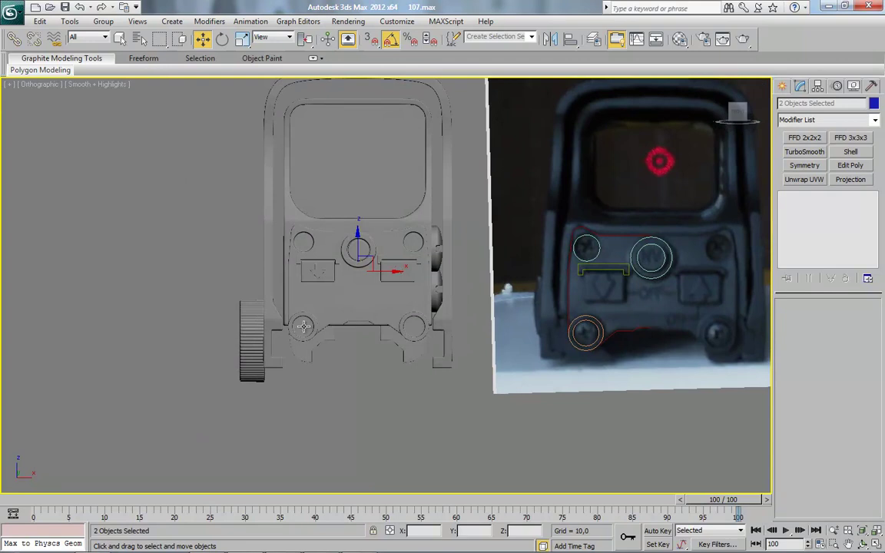
{"action": "middle_click_drag", "start_coordinate": [297, 281], "coordinate": [326, 294]}
{"action": "scroll", "coordinate": [332, 296], "scroll_direction": "up", "scroll_amount": 4}
{"action": "middle_click_drag", "start_coordinate": [211, 287], "coordinate": [418, 318]}
{"action": "scroll", "coordinate": [419, 318], "scroll_direction": "up", "scroll_amount": 2}
{"action": "left_click", "coordinate": [783, 87]}
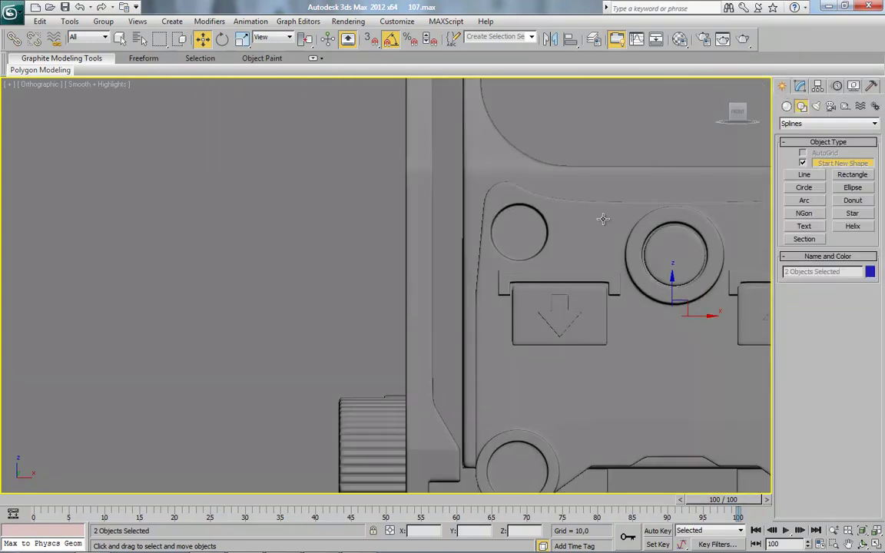
Step: Show edged faces around the upper round recess, start the Box tool and save the scene as 108.max
{"action": "middle_click_drag", "start_coordinate": [591, 220], "coordinate": [519, 248]}
{"action": "key", "text": "F4"}
{"action": "middle_click_drag", "start_coordinate": [470, 287], "coordinate": [492, 295]}
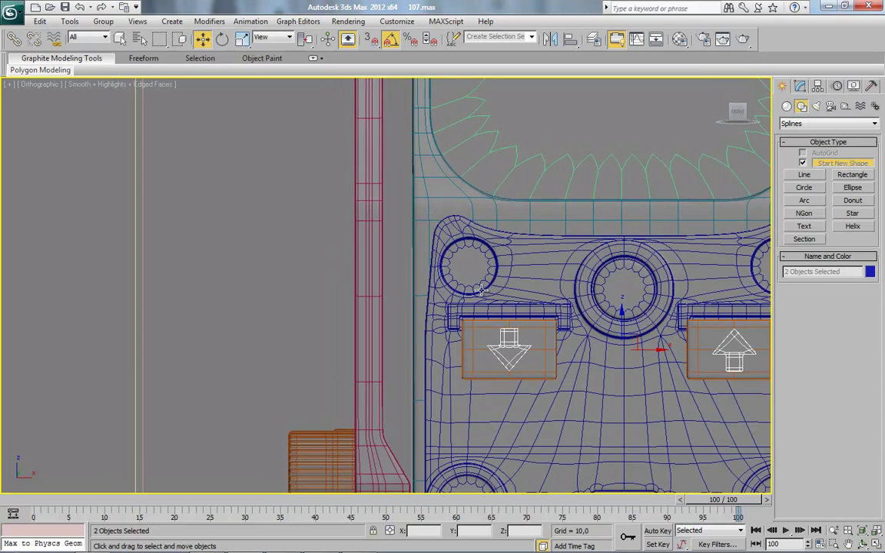
{"action": "scroll", "coordinate": [481, 291], "scroll_direction": "up", "scroll_amount": 2}
{"action": "left_click", "coordinate": [787, 106]}
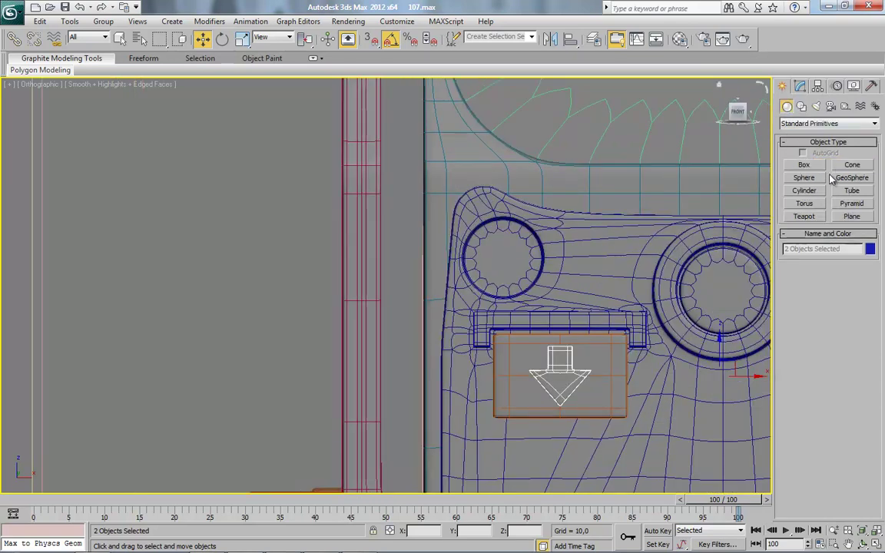
{"action": "left_click", "coordinate": [804, 165]}
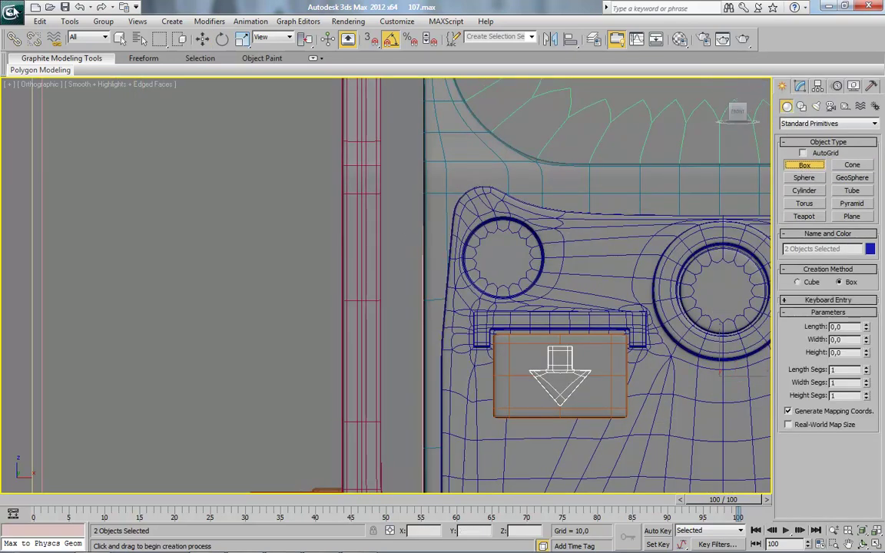
{"action": "left_click", "coordinate": [14, 10]}
{"action": "left_click", "coordinate": [43, 146]}
{"action": "left_click", "coordinate": [290, 404]}
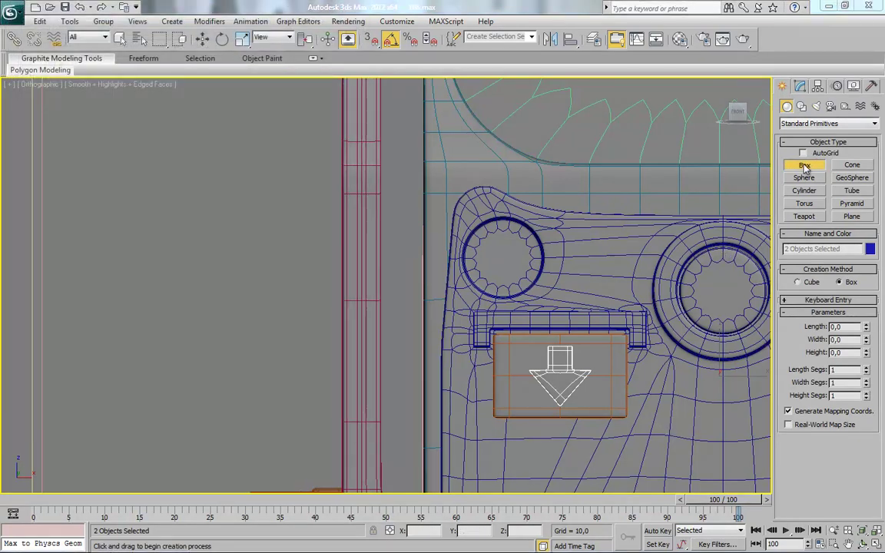
Step: In front view, draw a small box about 3.3 by 3.1 units and 7.4 high beside the button panel
{"action": "scroll", "coordinate": [422, 321], "scroll_direction": "up", "scroll_amount": 4}
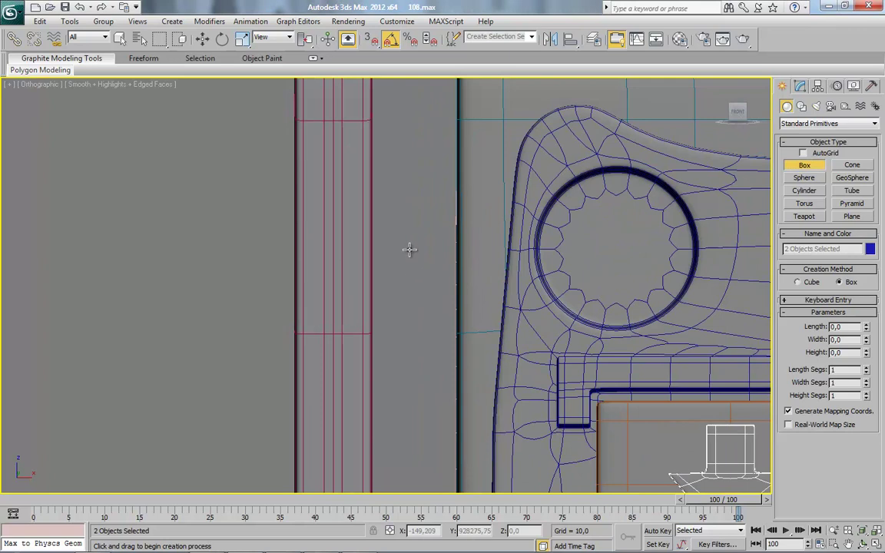
{"action": "left_click", "coordinate": [31, 84]}
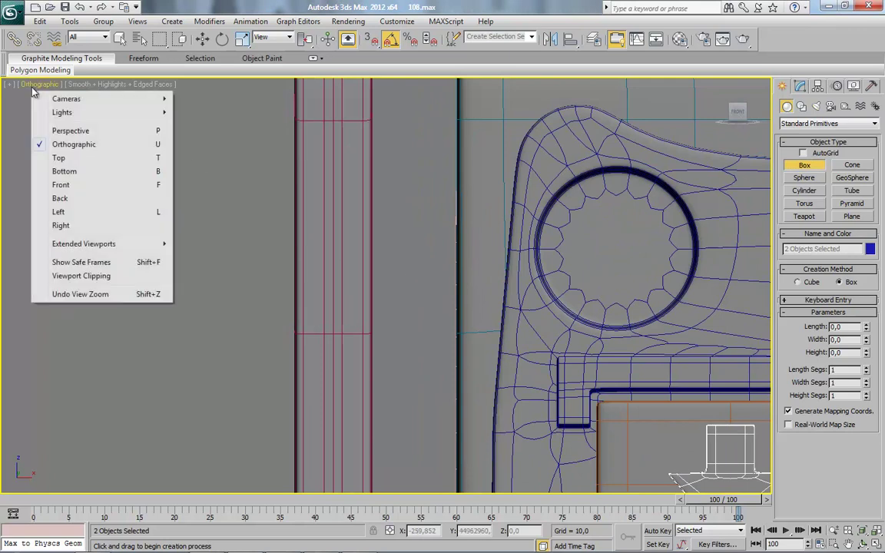
{"action": "left_click", "coordinate": [83, 185]}
{"action": "key", "text": "z"}
{"action": "middle_click_drag", "start_coordinate": [237, 302], "coordinate": [446, 320]}
{"action": "scroll", "coordinate": [447, 320], "scroll_direction": "up", "scroll_amount": 2}
{"action": "middle_click_drag", "start_coordinate": [524, 279], "coordinate": [375, 270]}
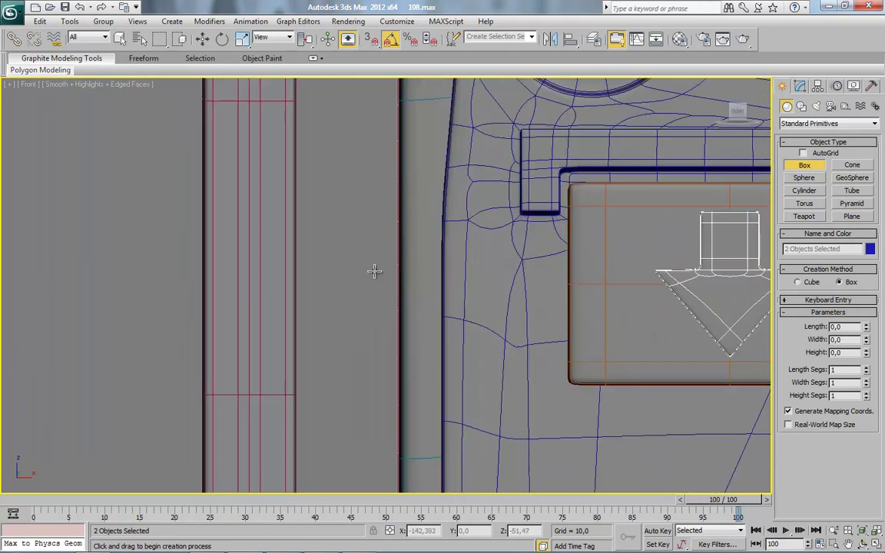
{"action": "left_click_drag", "start_coordinate": [329, 268], "coordinate": [347, 286]}
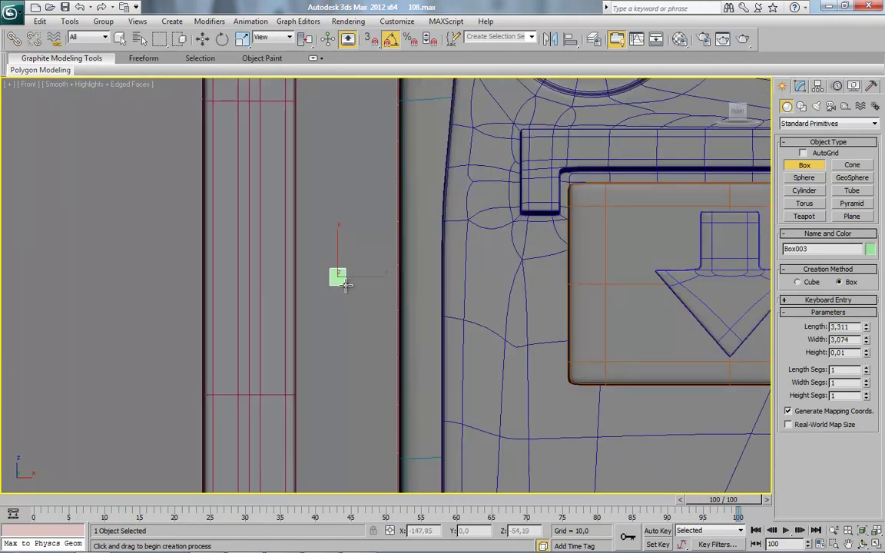
Step: Move the box up level with the panel's upper round recess and set its length and width to 4
{"action": "left_click", "coordinate": [203, 40]}
{"action": "middle_click_drag", "start_coordinate": [276, 93], "coordinate": [238, 250]}
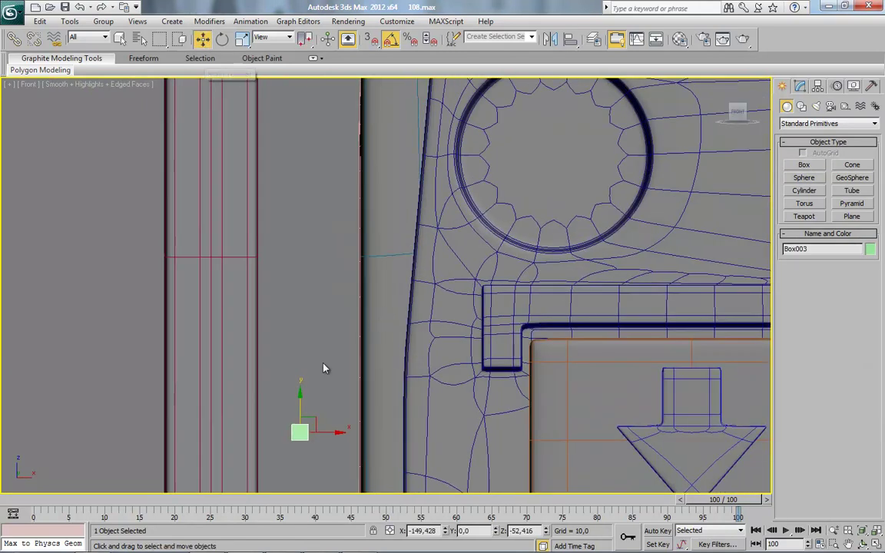
{"action": "left_click_drag", "start_coordinate": [315, 416], "coordinate": [348, 137]}
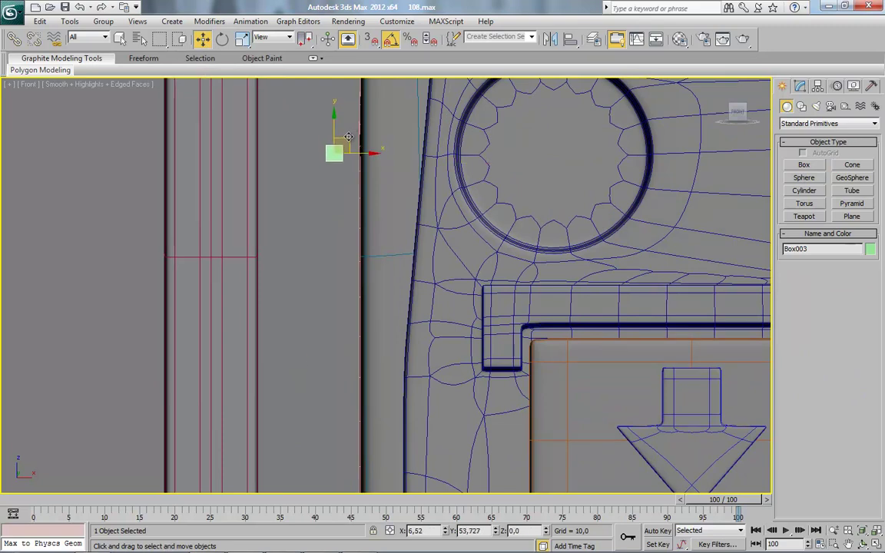
{"action": "middle_click_drag", "start_coordinate": [365, 189], "coordinate": [383, 338]}
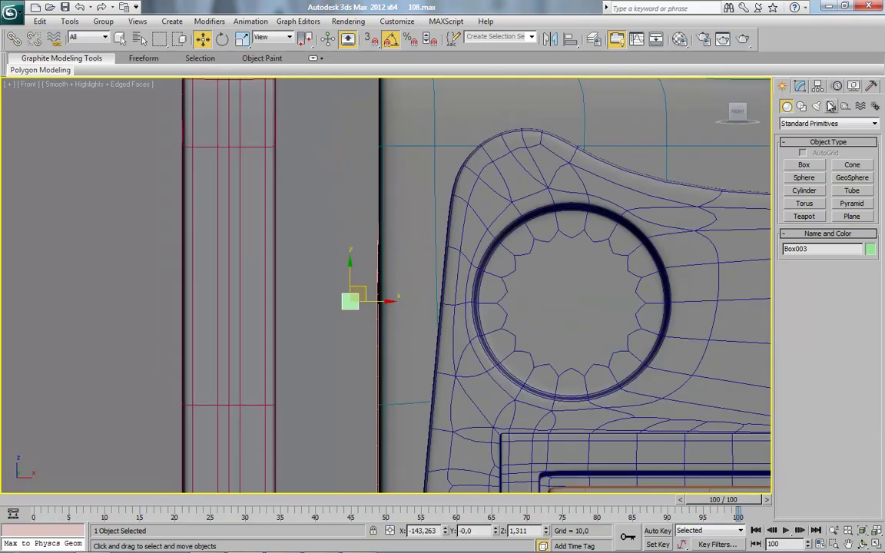
{"action": "left_click", "coordinate": [801, 86]}
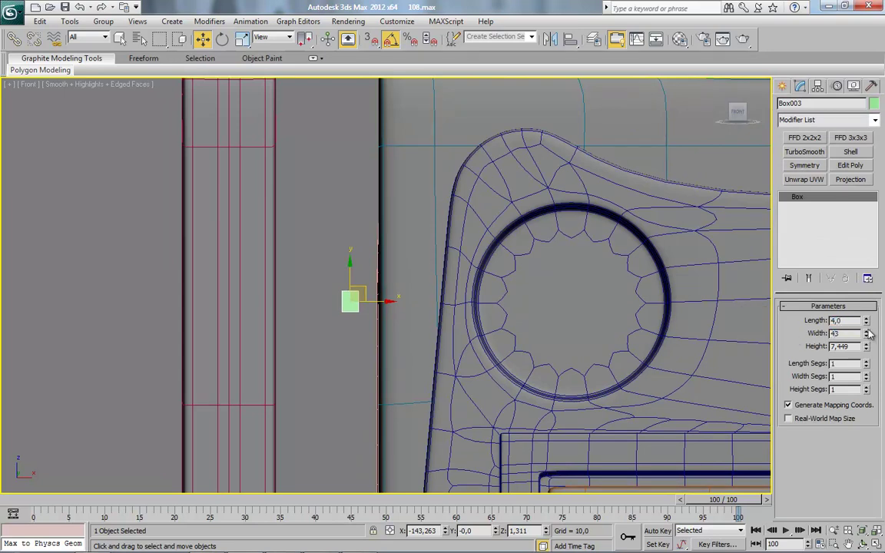
{"action": "key", "text": "Return"}
{"action": "key", "text": "Return"}
Step: Move the box along X to about -230.7, clear of the sight, and isolate it
{"action": "middle_click_drag", "start_coordinate": [424, 328], "coordinate": [370, 284]}
{"action": "scroll", "coordinate": [447, 328], "scroll_direction": "up", "scroll_amount": 1}
{"action": "scroll", "coordinate": [370, 285], "scroll_direction": "down", "scroll_amount": 2}
{"action": "left_click_drag", "start_coordinate": [404, 279], "coordinate": [81, 272]}
{"action": "middle_click_drag", "start_coordinate": [81, 272], "coordinate": [311, 325], "text": "alt"}
{"action": "scroll", "coordinate": [364, 343], "scroll_direction": "down", "scroll_amount": 6}
{"action": "key", "text": "alt+q"}
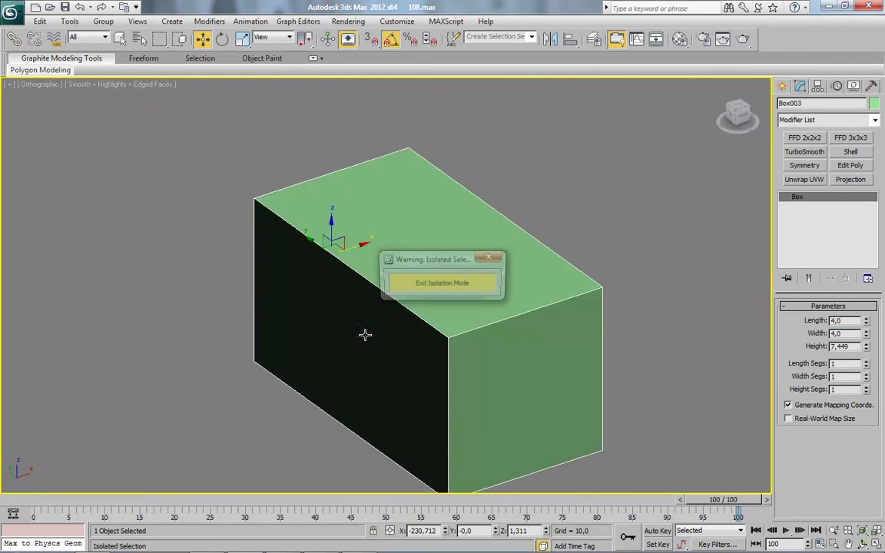
{"action": "left_click_drag", "start_coordinate": [415, 263], "coordinate": [98, 147]}
{"action": "middle_click_drag", "start_coordinate": [375, 284], "coordinate": [367, 270]}
{"action": "scroll", "coordinate": [398, 269], "scroll_direction": "down", "scroll_amount": 5}
Step: Convert the box to an editable poly and select its four long side polygons
{"action": "right_click", "coordinate": [398, 268]}
{"action": "mouse_move", "coordinate": [455, 376]}
{"action": "left_click", "coordinate": [519, 385]}
{"action": "left_click", "coordinate": [841, 332]}
{"action": "key", "text": "4"}
{"action": "left_click", "coordinate": [392, 280]}
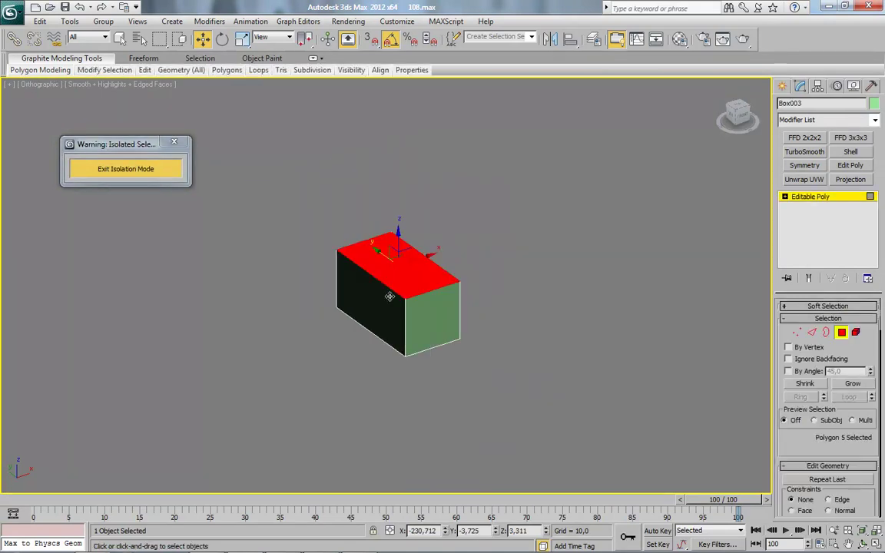
{"action": "left_click", "coordinate": [388, 301], "text": "ctrl"}
{"action": "middle_click_drag", "start_coordinate": [442, 350], "coordinate": [389, 302], "text": "alt"}
{"action": "left_click", "coordinate": [391, 295], "text": "ctrl"}
{"action": "left_click", "coordinate": [389, 312], "text": "ctrl"}
{"action": "right_click", "coordinate": [464, 261]}
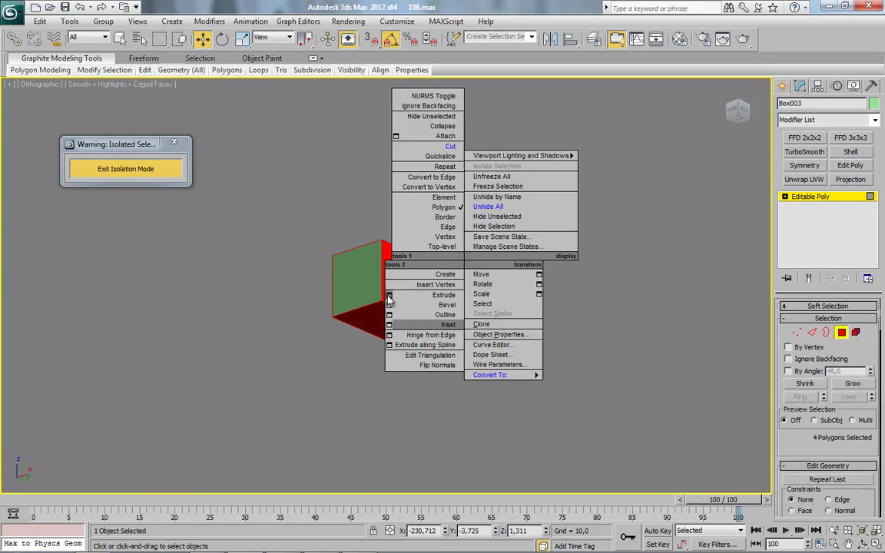
{"action": "left_click", "coordinate": [389, 295]}
{"action": "left_click", "coordinate": [156, 196]}
{"action": "left_click", "coordinate": [156, 196]}
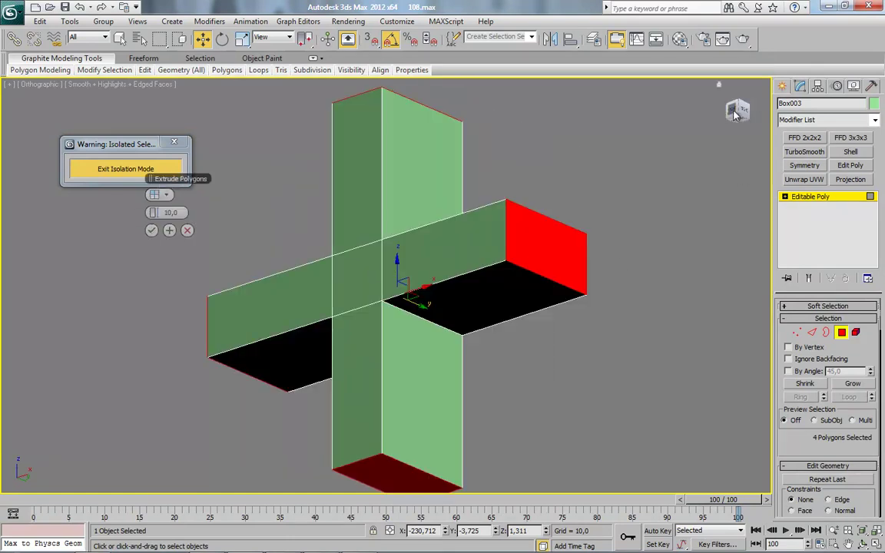
Step: Exit isolation and move the box along X to about -100.7, in line with the upper round recess
{"action": "left_click", "coordinate": [736, 115]}
{"action": "left_click", "coordinate": [166, 169]}
{"action": "scroll", "coordinate": [374, 277], "scroll_direction": "down", "scroll_amount": 5}
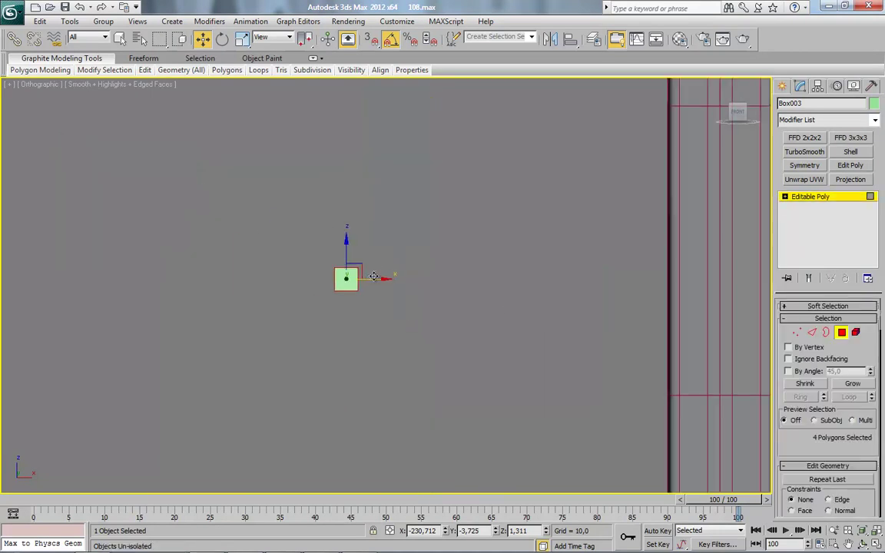
{"action": "middle_click_drag", "start_coordinate": [477, 303], "coordinate": [293, 327]}
{"action": "scroll", "coordinate": [293, 327], "scroll_direction": "down", "scroll_amount": 3}
{"action": "left_click", "coordinate": [844, 333]}
{"action": "left_click_drag", "start_coordinate": [305, 296], "coordinate": [683, 301]}
{"action": "middle_click_drag", "start_coordinate": [680, 340], "coordinate": [435, 363]}
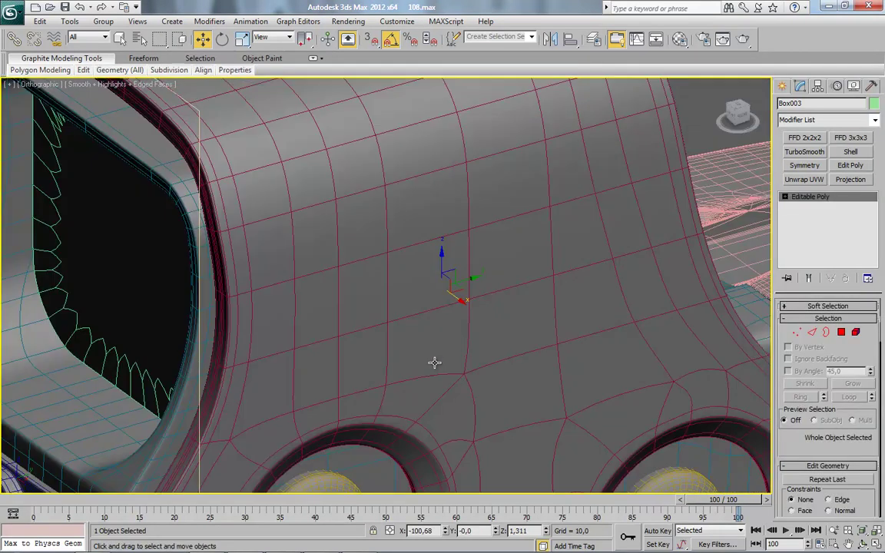
Step: Move the box along Y to about -442.9, in front of the round recess on the button panel
{"action": "left_click_drag", "start_coordinate": [472, 282], "coordinate": [152, 348]}
{"action": "middle_click_drag", "start_coordinate": [152, 350], "coordinate": [415, 286]}
{"action": "left_click_drag", "start_coordinate": [352, 327], "coordinate": [191, 374]}
{"action": "left_click", "coordinate": [728, 115]}
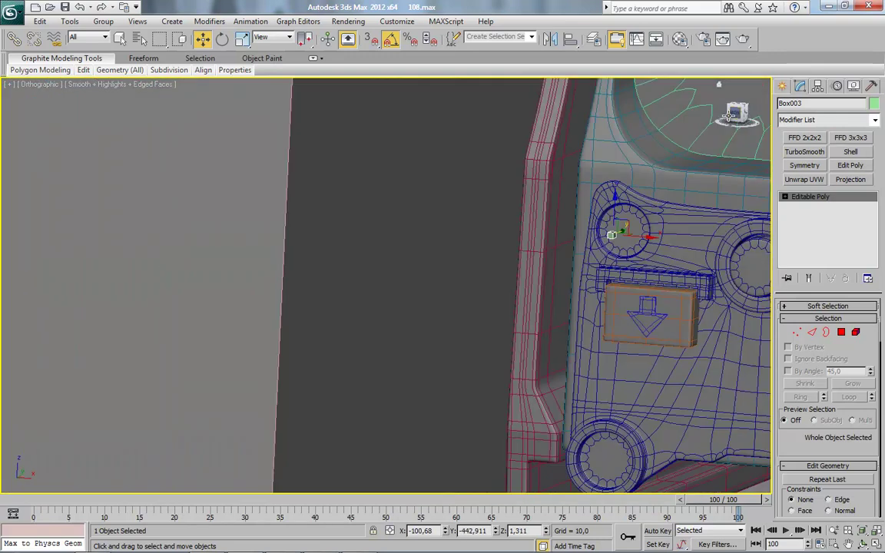
{"action": "middle_click_drag", "start_coordinate": [661, 239], "coordinate": [192, 329]}
{"action": "scroll", "coordinate": [329, 260], "scroll_direction": "up", "scroll_amount": 5}
{"action": "middle_click_drag", "start_coordinate": [329, 260], "coordinate": [440, 408]}
{"action": "scroll", "coordinate": [439, 408], "scroll_direction": "up", "scroll_amount": 2}
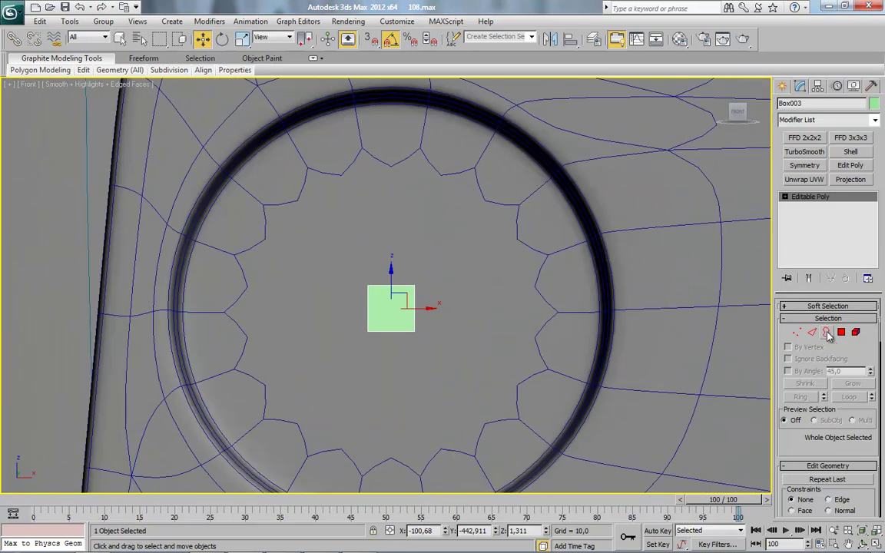
Step: Extrude the box's four side polygons by 10 to form a cross
{"action": "left_click", "coordinate": [842, 333]}
{"action": "right_click", "coordinate": [493, 221]}
{"action": "left_click", "coordinate": [423, 256]}
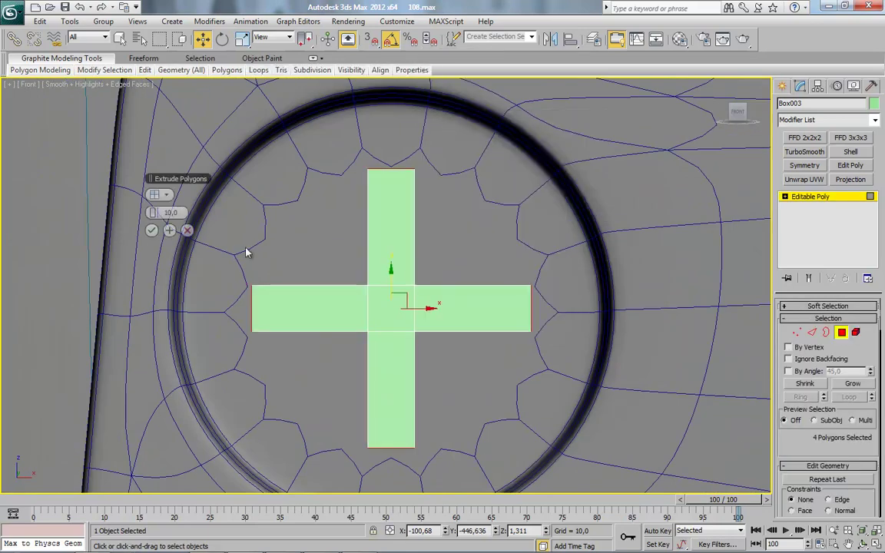
{"action": "left_click", "coordinate": [152, 231]}
{"action": "scroll", "coordinate": [385, 336], "scroll_direction": "down", "scroll_amount": 3}
{"action": "middle_click_drag", "start_coordinate": [385, 336], "coordinate": [416, 269]}
{"action": "left_click", "coordinate": [842, 332]}
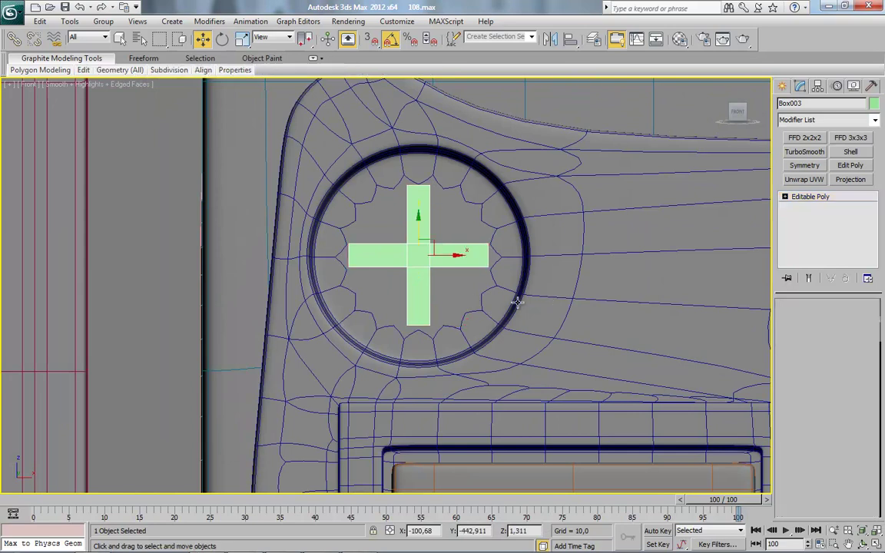
{"action": "scroll", "coordinate": [480, 324], "scroll_direction": "up", "scroll_amount": 3}
{"action": "left_click", "coordinate": [813, 333]}
{"action": "middle_click_drag", "start_coordinate": [519, 296], "coordinate": [459, 322]}
{"action": "middle_click_drag", "start_coordinate": [317, 270], "coordinate": [319, 249]}
{"action": "left_click_drag", "start_coordinate": [280, 215], "coordinate": [453, 347]}
{"action": "left_click_drag", "start_coordinate": [458, 331], "coordinate": [445, 219], "text": "ctrl"}
{"action": "left_click_drag", "start_coordinate": [285, 189], "coordinate": [417, 212], "text": "ctrl"}
{"action": "key", "text": "ctrl+z"}
{"action": "key", "text": "ctrl+z"}
{"action": "key", "text": "ctrl+z"}
{"action": "left_click_drag", "start_coordinate": [423, 369], "coordinate": [471, 185], "text": "ctrl"}
{"action": "right_click", "coordinate": [471, 182]}
{"action": "left_click", "coordinate": [405, 220]}
{"action": "left_click", "coordinate": [188, 248]}
Step: Delete all polygons of the cross except its five front faces
{"action": "left_click", "coordinate": [842, 333]}
{"action": "left_click", "coordinate": [319, 272]}
{"action": "left_click", "coordinate": [374, 217], "text": "ctrl"}
{"action": "left_click", "coordinate": [405, 277], "text": "ctrl"}
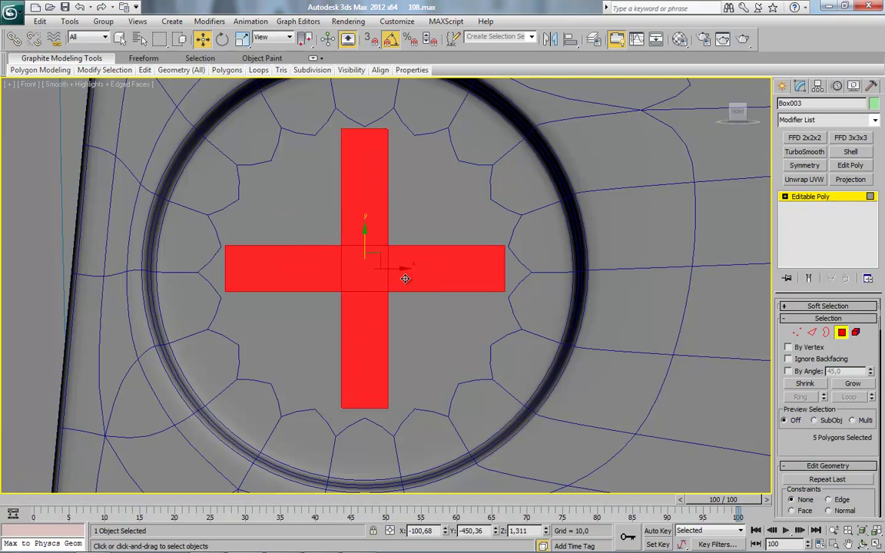
{"action": "key", "text": "ctrl+i"}
{"action": "key", "text": "Delete"}
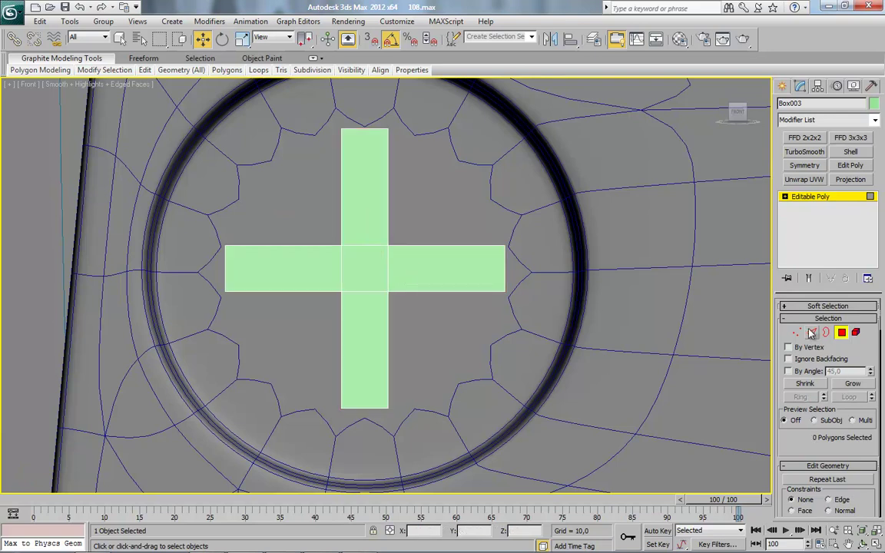
Step: Connect the long edges of the cross's horizontal arms with 2 segments and a pinch of 88
{"action": "left_click", "coordinate": [812, 333]}
{"action": "scroll", "coordinate": [367, 246], "scroll_direction": "up", "scroll_amount": 2}
{"action": "left_click_drag", "start_coordinate": [284, 369], "coordinate": [308, 204]}
{"action": "left_click_drag", "start_coordinate": [415, 383], "coordinate": [460, 192], "text": "ctrl"}
{"action": "right_click", "coordinate": [504, 182]}
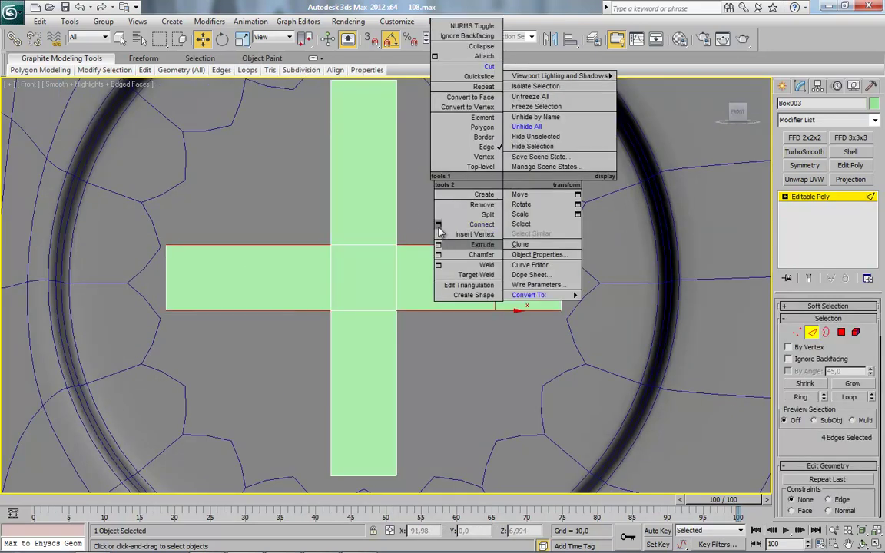
{"action": "left_click", "coordinate": [439, 226]}
{"action": "left_click", "coordinate": [158, 196]}
{"action": "left_click_drag", "start_coordinate": [158, 213], "coordinate": [368, 198]}
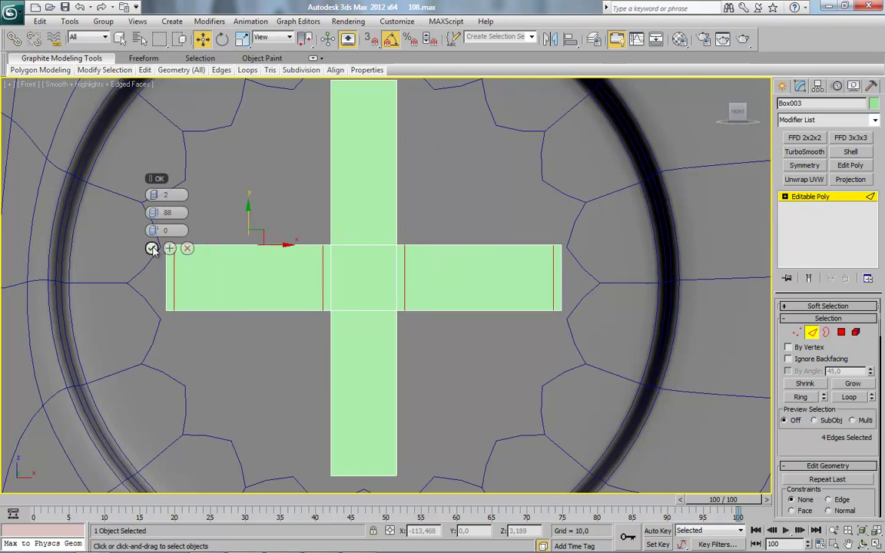
{"action": "left_click", "coordinate": [152, 249]}
Step: Connect the long edges of the cross's vertical arms with 2 segments and a pinch of 88
{"action": "middle_click_drag", "start_coordinate": [277, 211], "coordinate": [278, 263]}
{"action": "left_click_drag", "start_coordinate": [273, 263], "coordinate": [413, 213]}
{"action": "left_click_drag", "start_coordinate": [229, 392], "coordinate": [442, 430], "text": "ctrl"}
{"action": "right_click", "coordinate": [482, 295]}
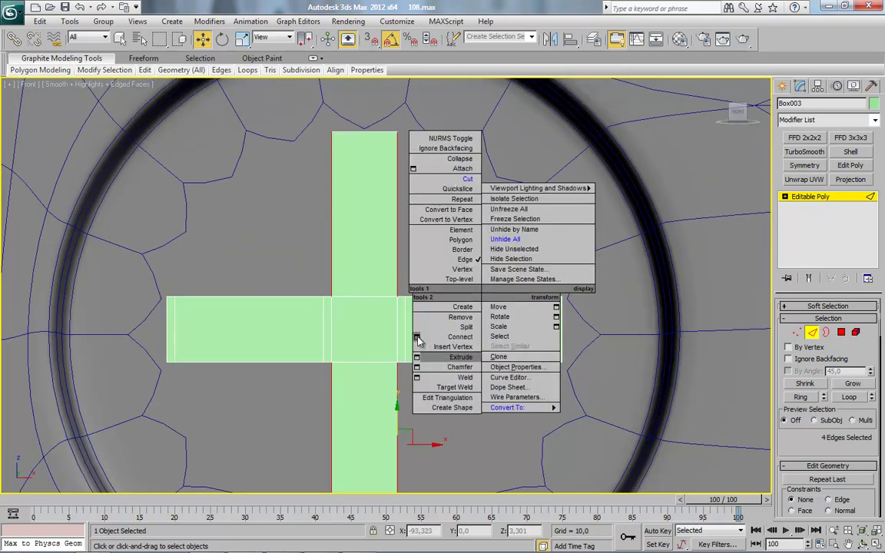
{"action": "left_click", "coordinate": [417, 337]}
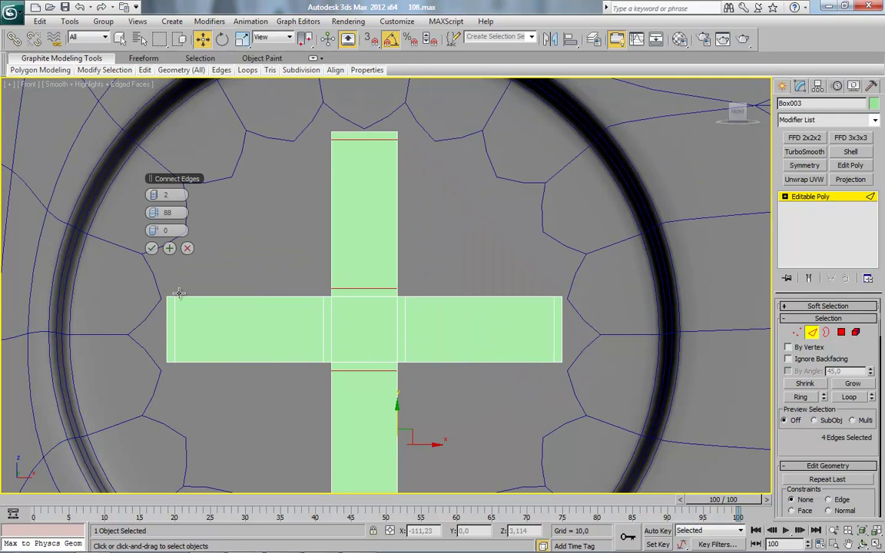
{"action": "left_click", "coordinate": [152, 248]}
Step: Connect the crosswise edges of the vertical bar with 2 segments, pinched out toward its long sides
{"action": "left_click_drag", "start_coordinate": [350, 123], "coordinate": [381, 400]}
{"action": "middle_click_drag", "start_coordinate": [381, 441], "coordinate": [401, 351]}
{"action": "left_click_drag", "start_coordinate": [383, 364], "coordinate": [385, 460], "text": "ctrl"}
{"action": "right_click", "coordinate": [430, 301]}
{"action": "left_click", "coordinate": [365, 345]}
{"action": "left_click_drag", "start_coordinate": [154, 213], "coordinate": [94, 208]}
{"action": "left_click", "coordinate": [96, 210]}
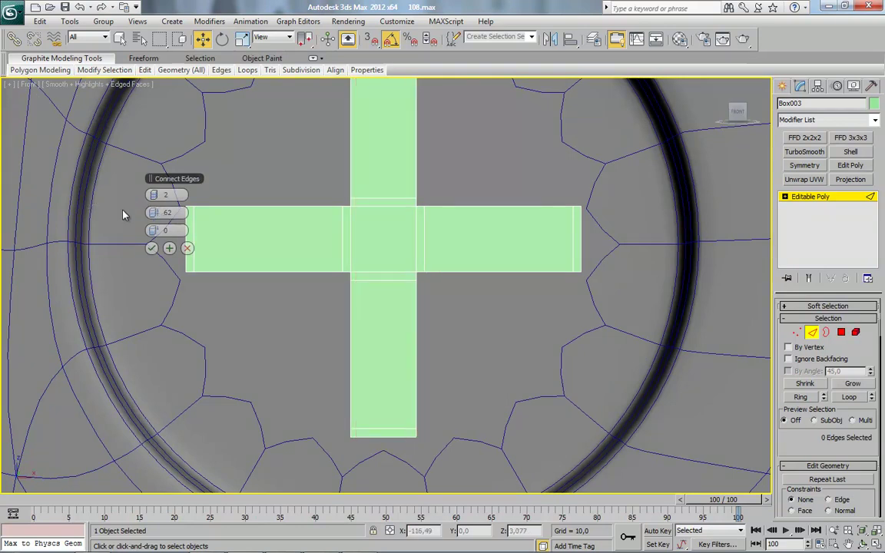
{"action": "left_click_drag", "start_coordinate": [165, 211], "coordinate": [161, 212]}
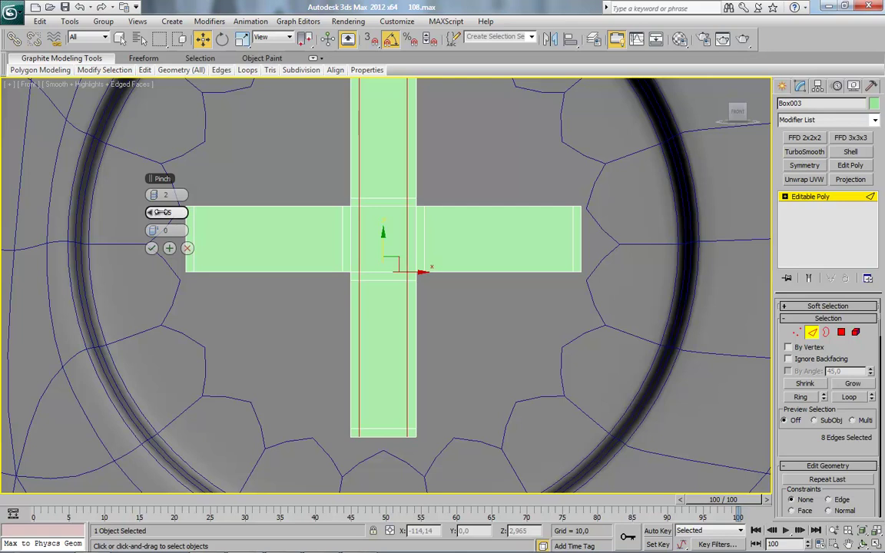
{"action": "left_click", "coordinate": [151, 248]}
Step: Connect the crosswise edges of the horizontal bar with 2 segments, using the same pinch as the vertical bar
{"action": "left_click_drag", "start_coordinate": [153, 228], "coordinate": [615, 239]}
{"action": "right_click", "coordinate": [632, 228]}
{"action": "left_click", "coordinate": [563, 269]}
{"action": "left_click", "coordinate": [151, 248]}
{"action": "left_click", "coordinate": [817, 334]}
{"action": "middle_click_drag", "start_coordinate": [452, 296], "coordinate": [447, 339]}
{"action": "scroll", "coordinate": [446, 339], "scroll_direction": "down", "scroll_amount": 2}
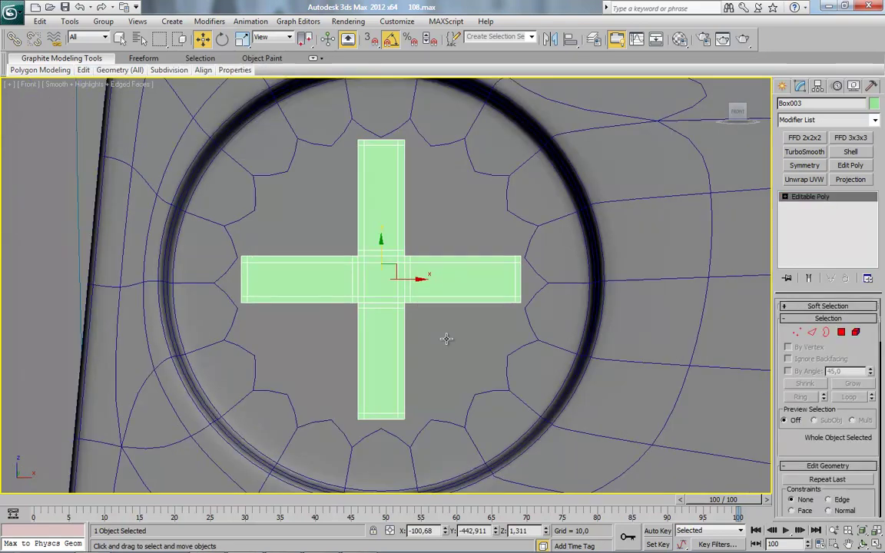
Step: Isolate the cross and select all of its open border edges
{"action": "left_click", "coordinate": [827, 333]}
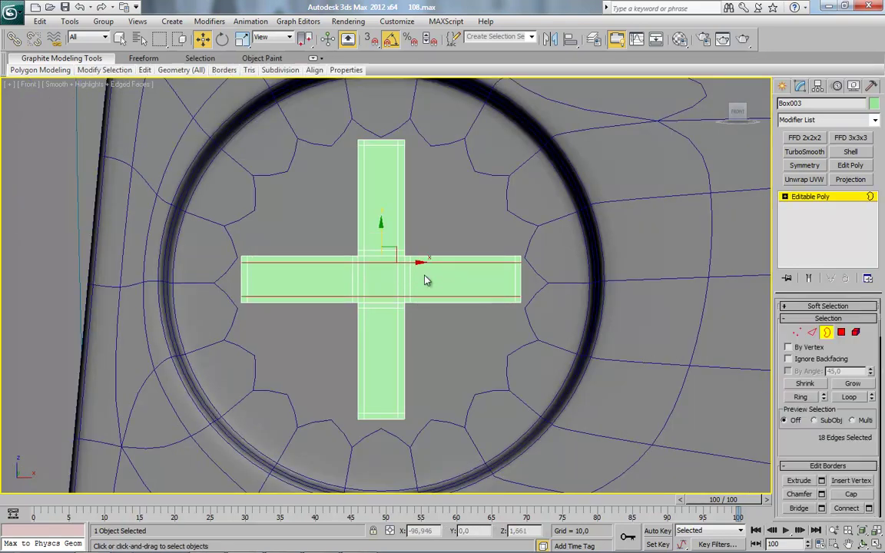
{"action": "middle_click_drag", "start_coordinate": [424, 276], "coordinate": [425, 296]}
{"action": "left_click", "coordinate": [432, 255]}
{"action": "left_click", "coordinate": [826, 333]}
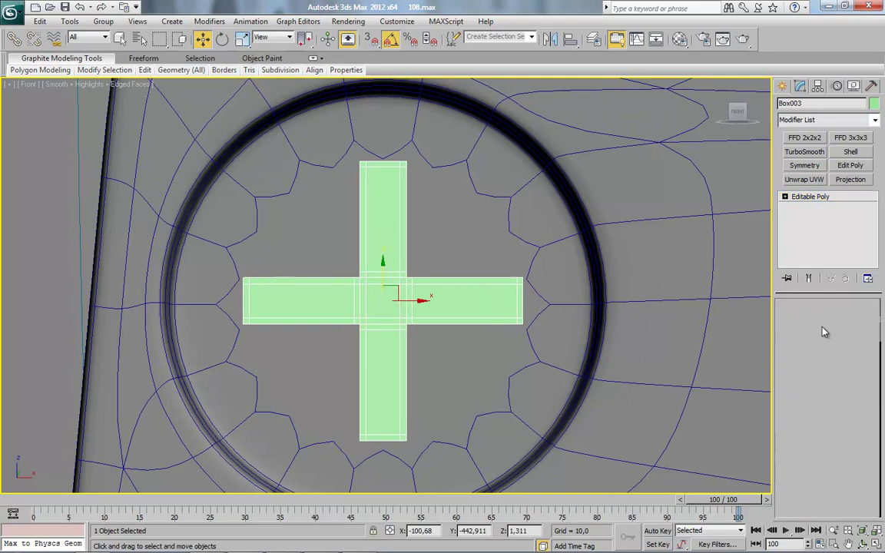
{"action": "key", "text": "alt+q"}
{"action": "left_click_drag", "start_coordinate": [419, 251], "coordinate": [75, 156]}
{"action": "left_click", "coordinate": [826, 332]}
{"action": "key", "text": "ctrl+a"}
{"action": "middle_click_drag", "start_coordinate": [400, 284], "coordinate": [372, 299]}
{"action": "scroll", "coordinate": [372, 299], "scroll_direction": "down", "scroll_amount": 2}
Step: Scale the cross's border edges outward uniformly, well beyond the inner support edges
{"action": "left_click", "coordinate": [242, 40]}
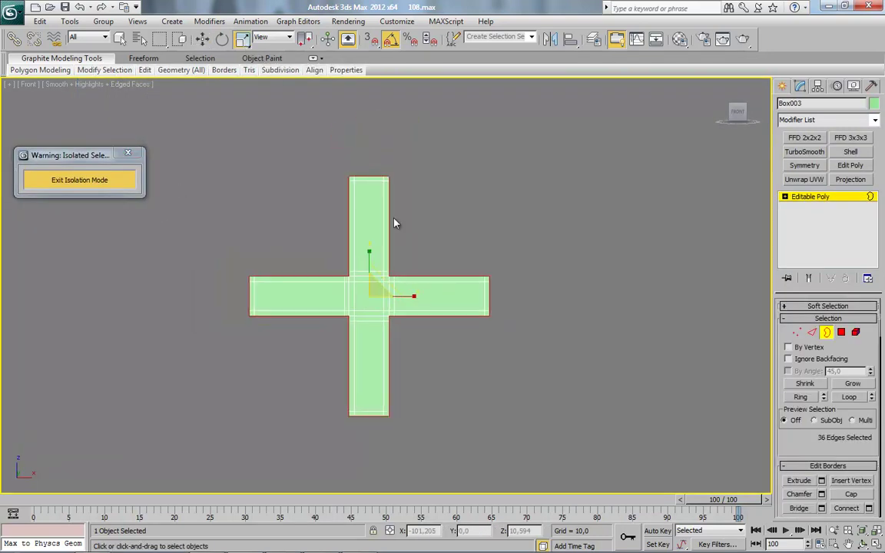
{"action": "scroll", "coordinate": [406, 246], "scroll_direction": "down", "scroll_amount": 2}
{"action": "left_click_drag", "start_coordinate": [390, 290], "coordinate": [497, 200]}
{"action": "middle_click_drag", "start_coordinate": [375, 220], "coordinate": [370, 245]}
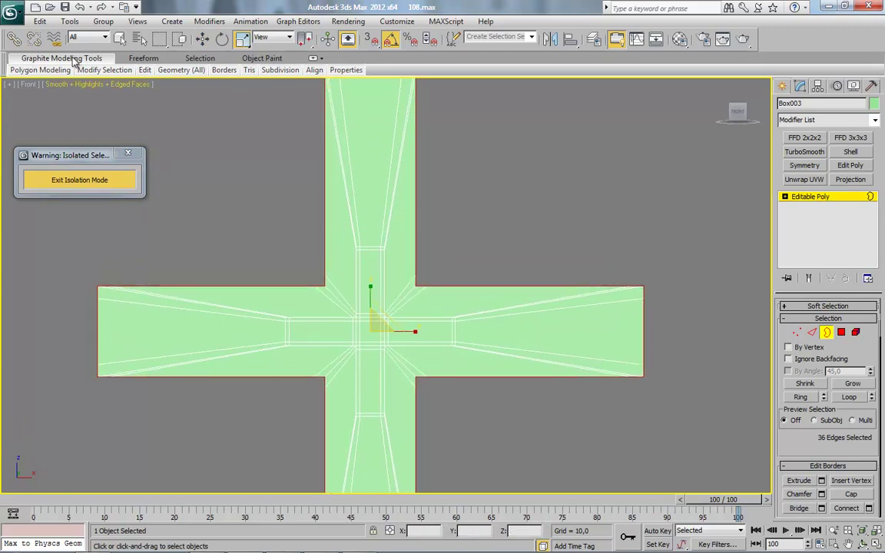
Step: Reshape the cross's outer border edges into a circle with Loop Tools and exit isolation mode
{"action": "left_click", "coordinate": [617, 40]}
{"action": "left_click", "coordinate": [617, 39]}
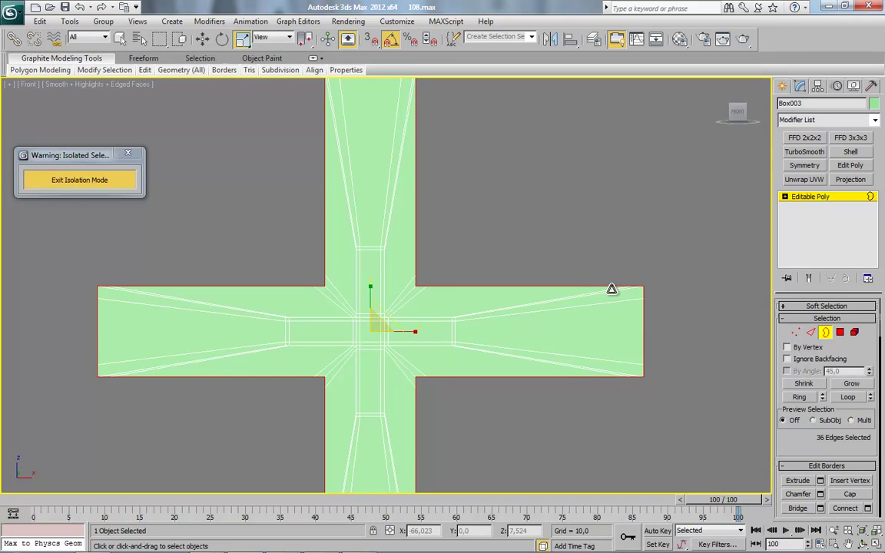
{"action": "left_click", "coordinate": [813, 332]}
{"action": "mouse_move", "coordinate": [244, 70]}
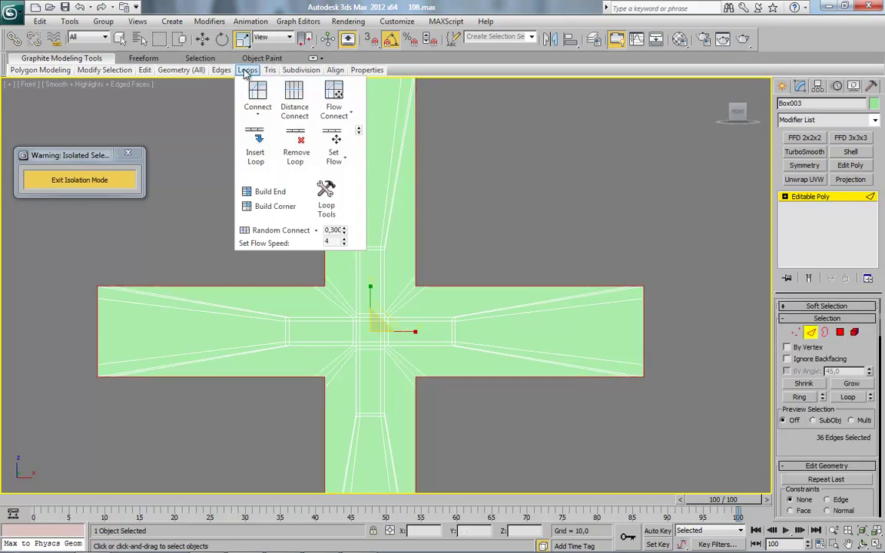
{"action": "left_click", "coordinate": [326, 190]}
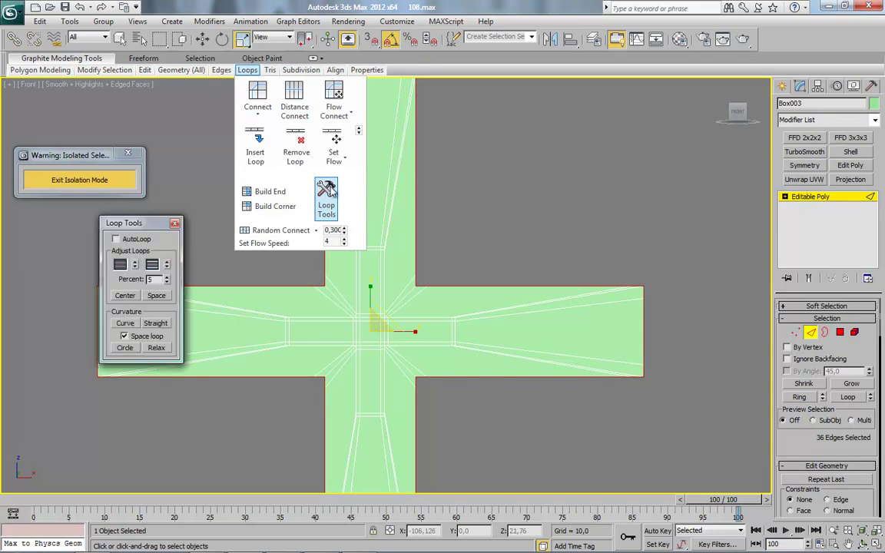
{"action": "left_click", "coordinate": [124, 348]}
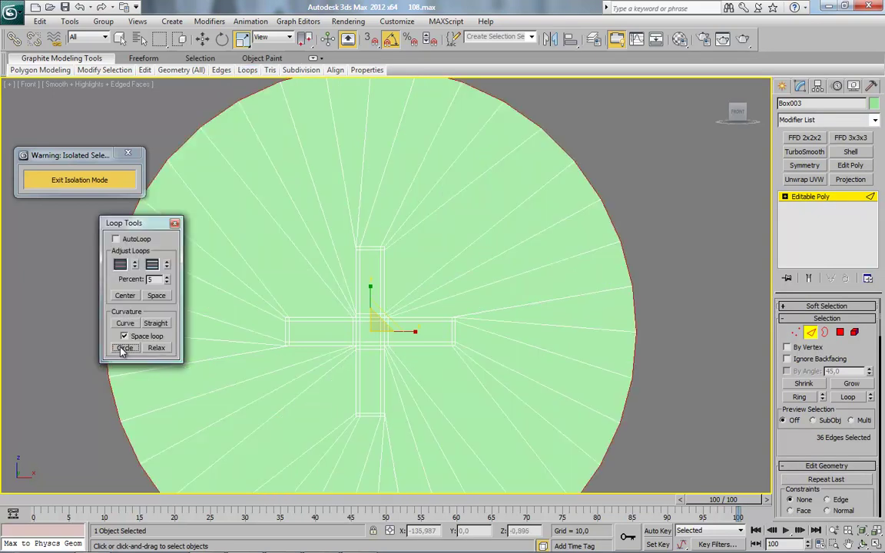
{"action": "left_click", "coordinate": [175, 224]}
{"action": "left_click", "coordinate": [80, 180]}
Step: Rotate the circular border edges slightly in the front view, without angle snapping, so the radiating edges align symmetrically with the cross
{"action": "left_click", "coordinate": [222, 38]}
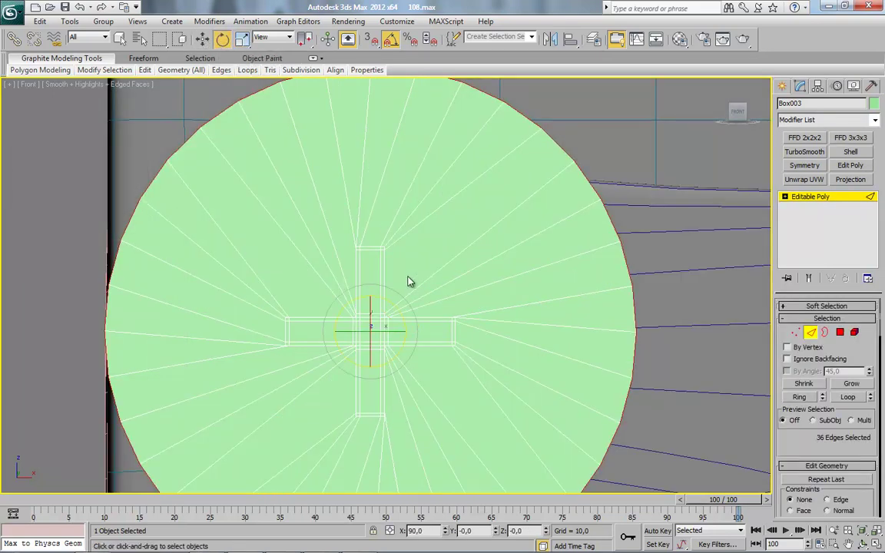
{"action": "left_click_drag", "start_coordinate": [404, 305], "coordinate": [404, 286]}
{"action": "left_click", "coordinate": [397, 40]}
{"action": "left_click_drag", "start_coordinate": [414, 328], "coordinate": [413, 327]}
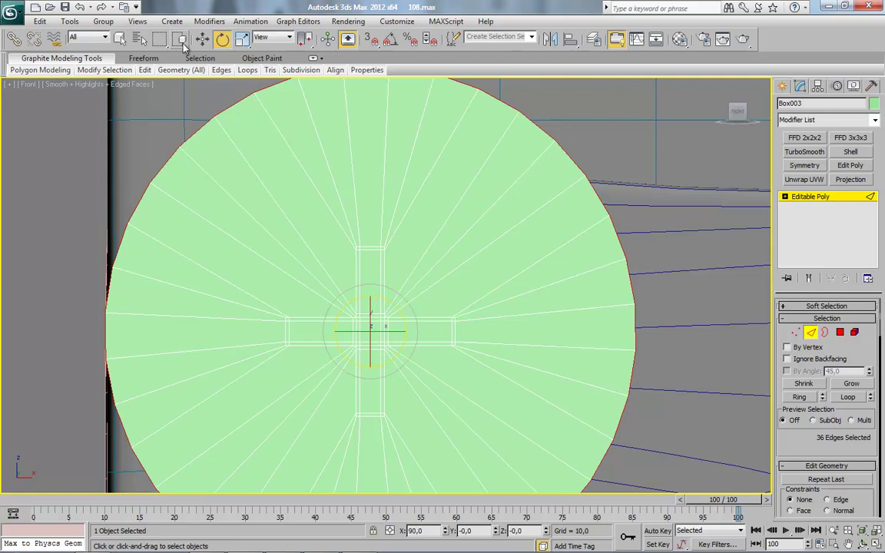
Step: Scale the circular border inward uniformly until it fits inside the upper round hole
{"action": "key", "text": "3"}
{"action": "left_click", "coordinate": [249, 42]}
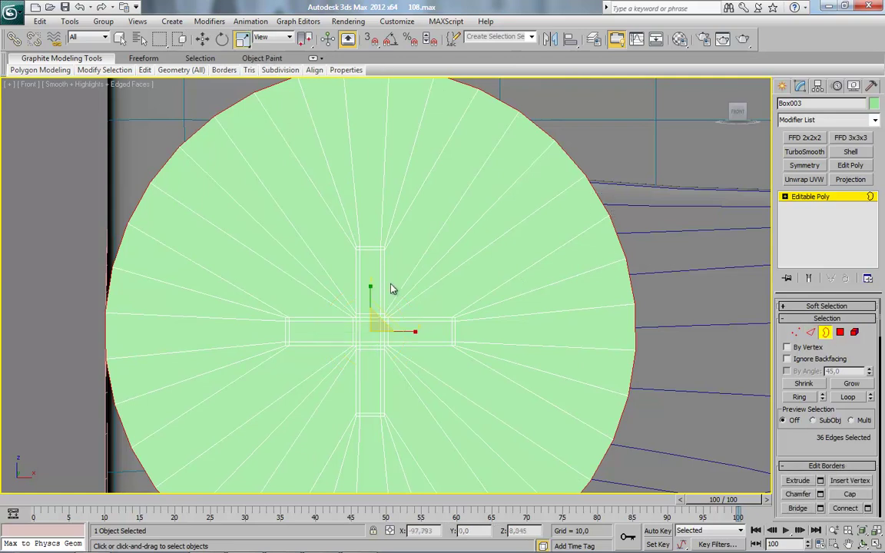
{"action": "left_click_drag", "start_coordinate": [377, 314], "coordinate": [297, 350]}
{"action": "middle_click_drag", "start_coordinate": [408, 374], "coordinate": [419, 335]}
{"action": "scroll", "coordinate": [416, 313], "scroll_direction": "up", "scroll_amount": 4}
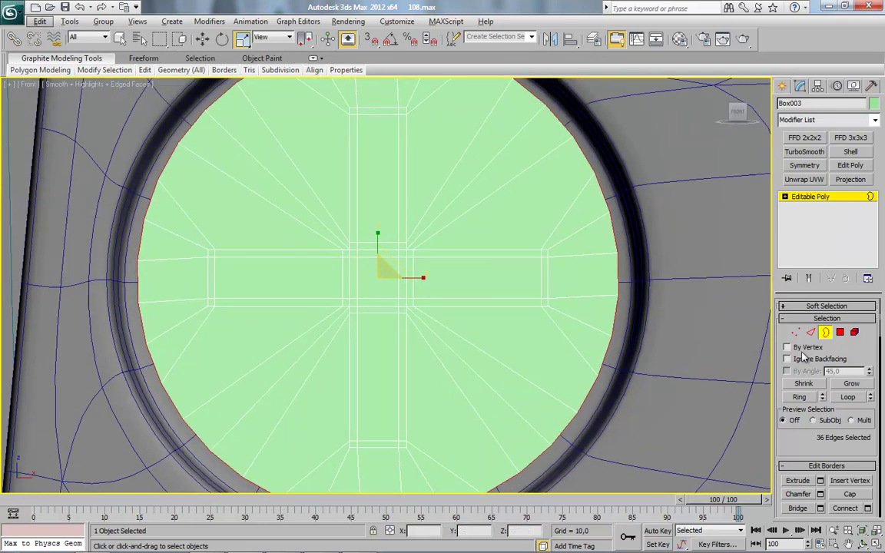
Step: Select all inner polygons of the cross, covering both bars and their centre but not the narrow support strips around them
{"action": "left_click", "coordinate": [841, 333]}
{"action": "scroll", "coordinate": [353, 324], "scroll_direction": "up", "scroll_amount": 2}
{"action": "left_click", "coordinate": [572, 260]}
{"action": "left_click", "coordinate": [573, 289], "text": "ctrl"}
{"action": "left_click", "coordinate": [574, 329], "text": "ctrl"}
{"action": "left_click", "coordinate": [552, 329], "text": "ctrl"}
{"action": "left_click", "coordinate": [415, 289]}
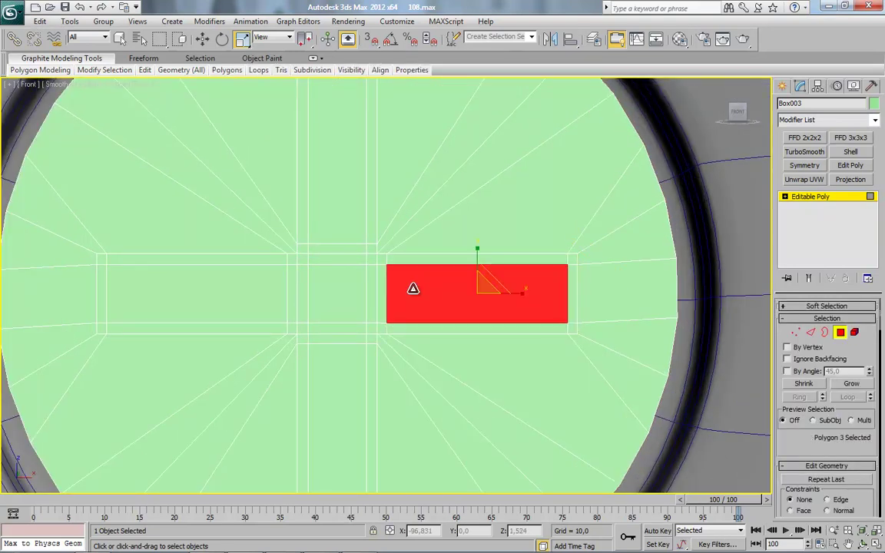
{"action": "left_click", "coordinate": [382, 288], "text": "ctrl"}
{"action": "left_click", "coordinate": [371, 287], "text": "ctrl"}
{"action": "left_click", "coordinate": [352, 287], "text": "ctrl"}
{"action": "left_click", "coordinate": [270, 289], "text": "ctrl"}
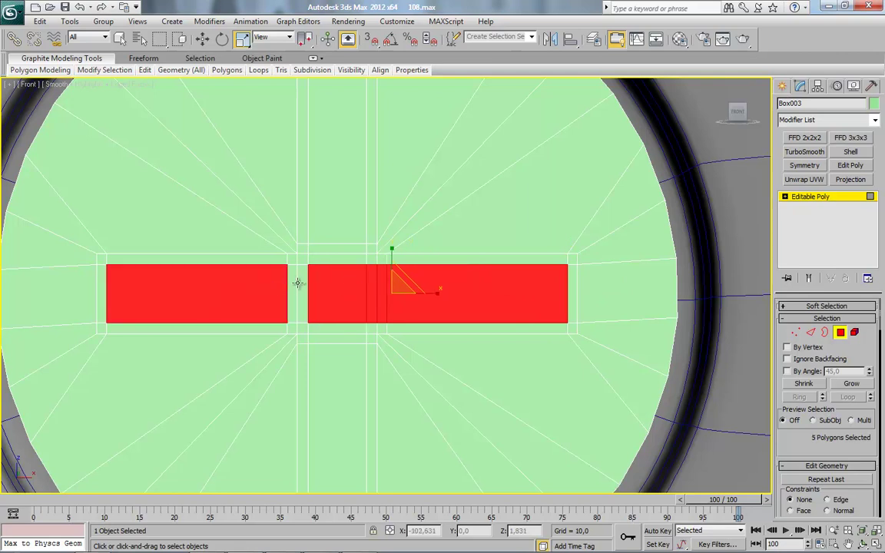
{"action": "left_click", "coordinate": [301, 283], "text": "ctrl"}
{"action": "left_click", "coordinate": [293, 282], "text": "ctrl"}
{"action": "left_click", "coordinate": [322, 258], "text": "ctrl"}
{"action": "left_click", "coordinate": [322, 248], "text": "ctrl"}
{"action": "left_click", "coordinate": [329, 231], "text": "ctrl"}
{"action": "left_click", "coordinate": [342, 329], "text": "ctrl"}
{"action": "left_click", "coordinate": [338, 337], "text": "ctrl"}
{"action": "left_click", "coordinate": [339, 358], "text": "ctrl"}
Step: Extrude the selected cross polygons inward by -3.042 to form the screw recess
{"action": "middle_click_drag", "start_coordinate": [375, 389], "coordinate": [335, 304]}
{"action": "scroll", "coordinate": [377, 322], "scroll_direction": "down", "scroll_amount": 3}
{"action": "scroll", "coordinate": [355, 329], "scroll_direction": "up", "scroll_amount": 3}
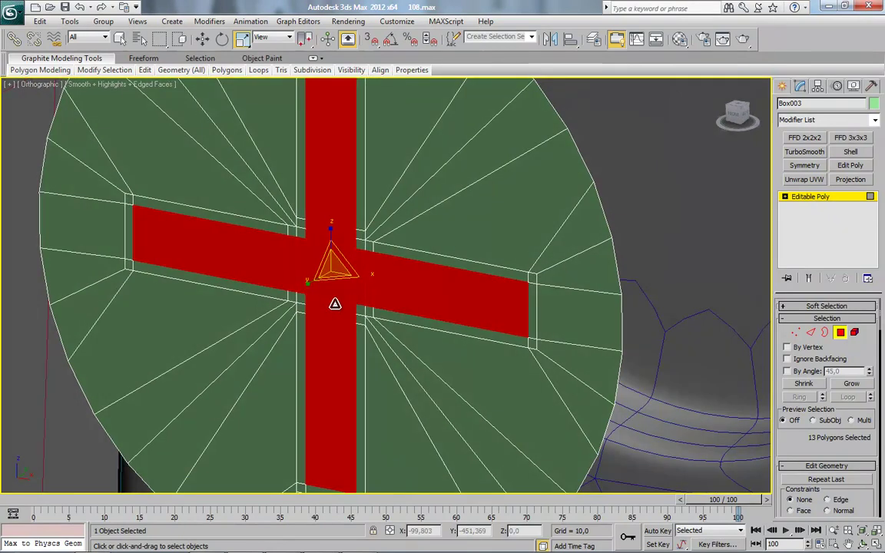
{"action": "scroll", "coordinate": [340, 296], "scroll_direction": "up", "scroll_amount": 3}
{"action": "right_click", "coordinate": [345, 227]}
{"action": "left_click", "coordinate": [265, 255]}
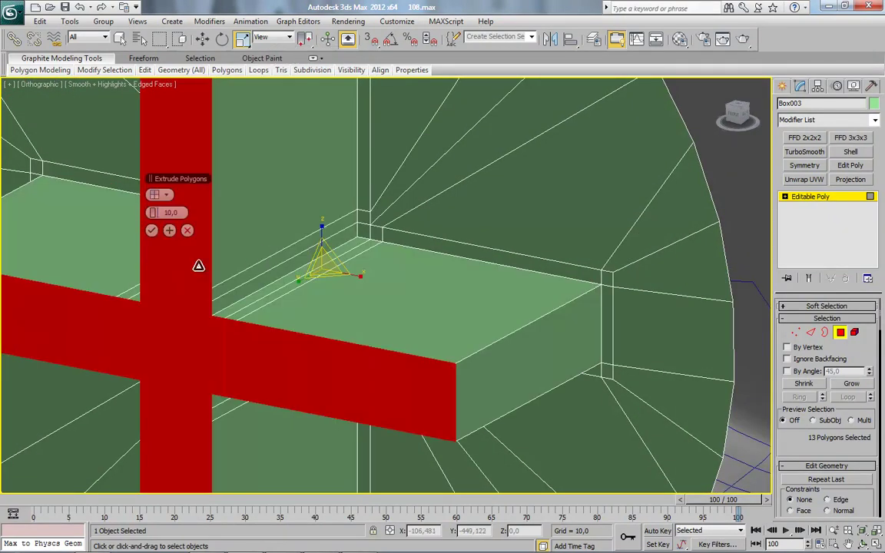
{"action": "left_click_drag", "start_coordinate": [157, 214], "coordinate": [683, 214]}
{"action": "left_click", "coordinate": [156, 195]}
{"action": "left_click", "coordinate": [156, 195]}
{"action": "left_click_drag", "start_coordinate": [157, 215], "coordinate": [147, 214]}
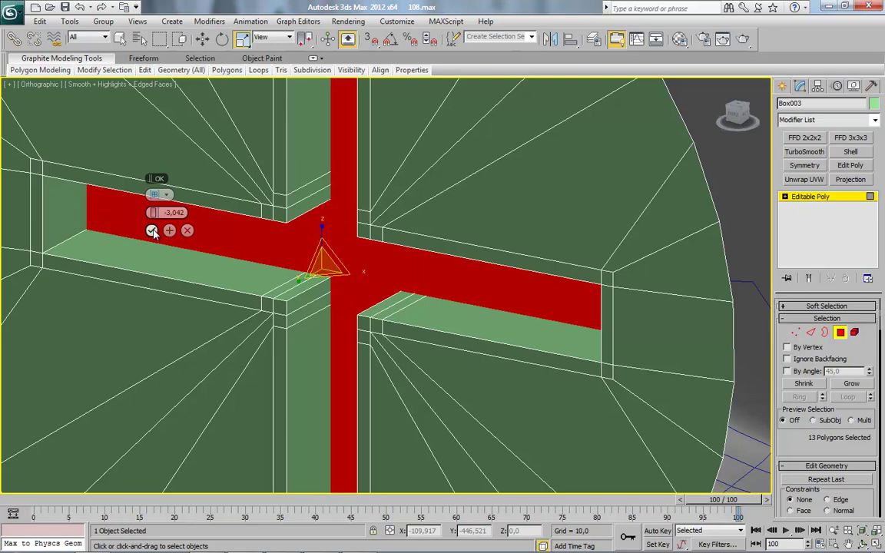
{"action": "left_click", "coordinate": [152, 231]}
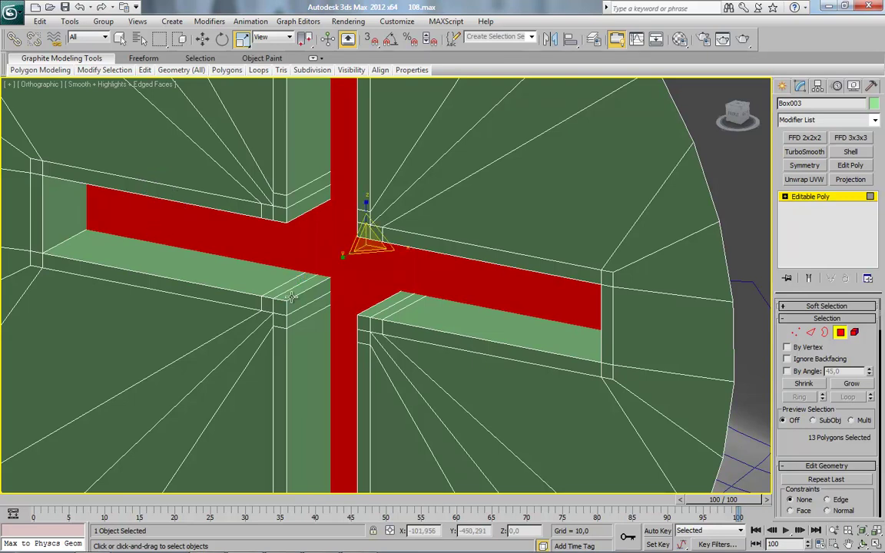
Step: Connect the depth edges around the recess walls with 2 segments and a pinch of 52
{"action": "middle_click_drag", "start_coordinate": [291, 297], "coordinate": [308, 295], "text": "alt"}
{"action": "left_click", "coordinate": [812, 333]}
{"action": "middle_click_drag", "start_coordinate": [327, 328], "coordinate": [372, 309], "text": "alt"}
{"action": "left_click", "coordinate": [382, 280]}
{"action": "left_click", "coordinate": [369, 285]}
{"action": "left_click", "coordinate": [372, 291]}
{"action": "key", "text": "alt+r"}
{"action": "right_click", "coordinate": [367, 259]}
{"action": "left_click", "coordinate": [303, 303]}
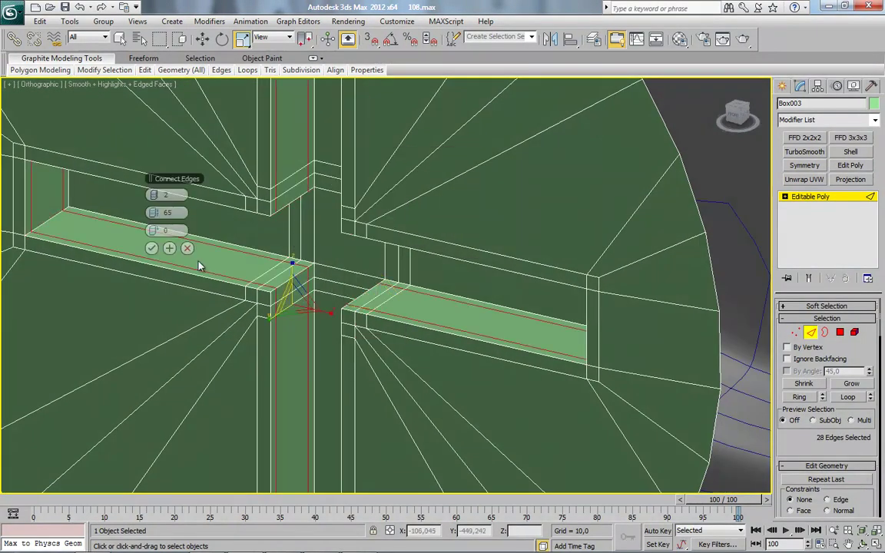
{"action": "left_click_drag", "start_coordinate": [155, 213], "coordinate": [138, 215]}
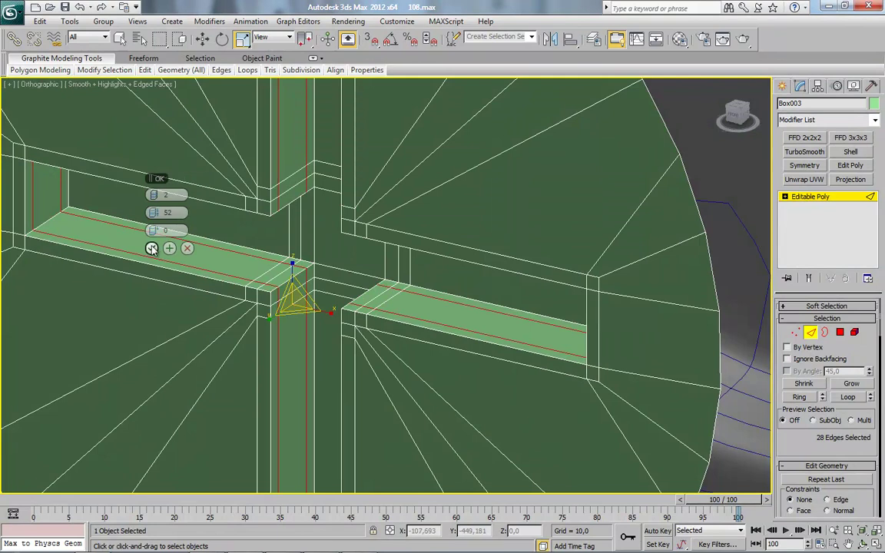
{"action": "left_click", "coordinate": [151, 248]}
Step: Select the disc's outer border and scale out a copy of it to add a thin support ring around the rim
{"action": "scroll", "coordinate": [188, 277], "scroll_direction": "down", "scroll_amount": 6}
{"action": "left_click", "coordinate": [827, 333]}
{"action": "middle_click_drag", "start_coordinate": [582, 270], "coordinate": [532, 304]}
{"action": "left_click", "coordinate": [468, 288]}
{"action": "middle_click_drag", "start_coordinate": [428, 275], "coordinate": [399, 276], "text": "alt"}
{"action": "scroll", "coordinate": [399, 280], "scroll_direction": "up", "scroll_amount": 3}
{"action": "left_click", "coordinate": [203, 39]}
{"action": "middle_click_drag", "start_coordinate": [294, 294], "coordinate": [372, 302], "text": "alt"}
{"action": "left_click", "coordinate": [243, 40]}
{"action": "left_click_drag", "start_coordinate": [305, 268], "coordinate": [306, 267], "text": "shift"}
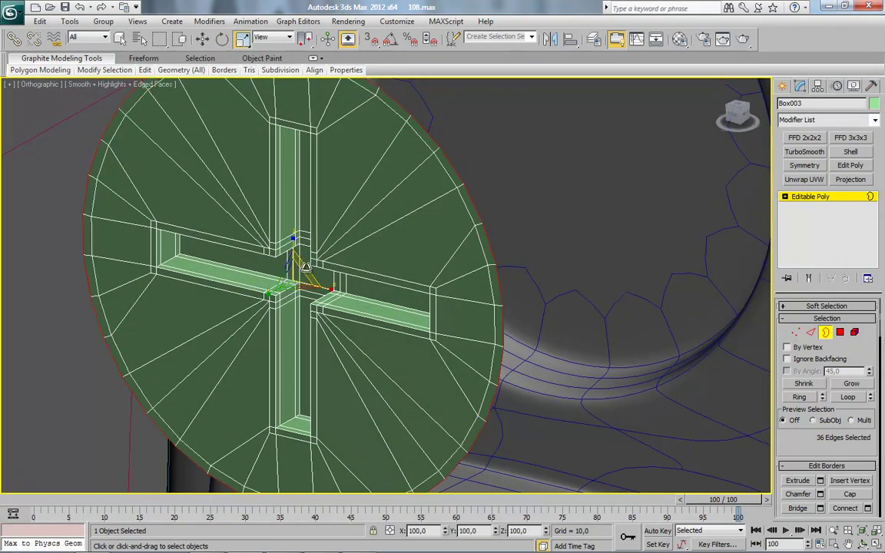
Step: Extend the outer border backward along Y to give the screw head its thickness
{"action": "left_click", "coordinate": [203, 40]}
{"action": "middle_click_drag", "start_coordinate": [362, 241], "coordinate": [332, 239], "text": "alt"}
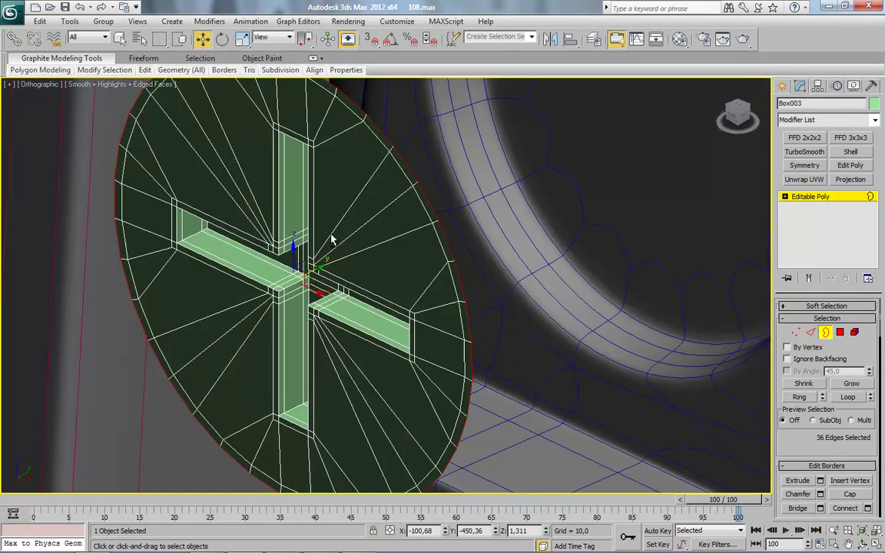
{"action": "left_click_drag", "start_coordinate": [316, 268], "coordinate": [414, 230], "text": "shift"}
{"action": "left_click", "coordinate": [825, 332]}
{"action": "scroll", "coordinate": [638, 355], "scroll_direction": "down", "scroll_amount": 3}
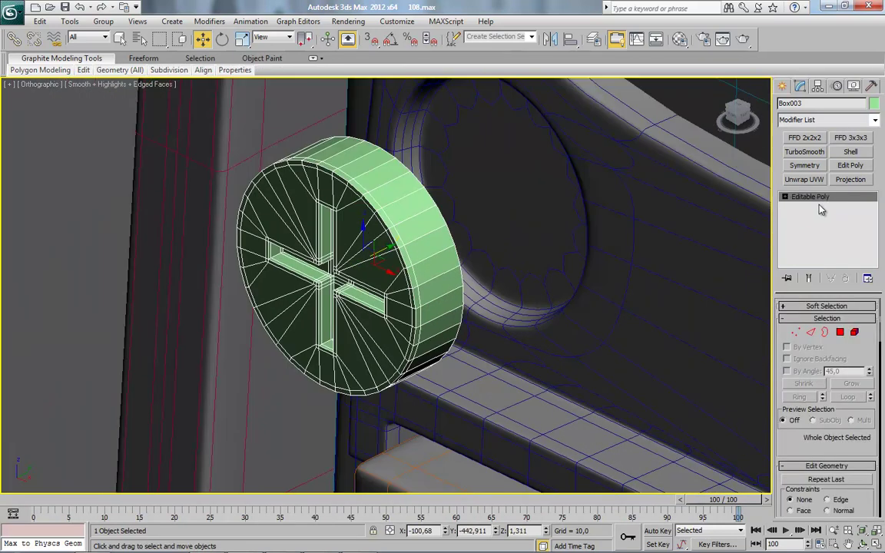
Step: Apply TurboSmooth to the screw head with isoline display and 2 iterations, and inspect the smoothed shape
{"action": "left_click", "coordinate": [803, 153]}
{"action": "left_click", "coordinate": [792, 357]}
{"action": "left_click", "coordinate": [867, 324]}
{"action": "middle_click_drag", "start_coordinate": [478, 389], "coordinate": [486, 378], "text": "alt"}
{"action": "key", "text": "F4"}
{"action": "scroll", "coordinate": [419, 403], "scroll_direction": "down", "scroll_amount": 3}
{"action": "middle_click_drag", "start_coordinate": [413, 409], "coordinate": [405, 384], "text": "alt"}
{"action": "scroll", "coordinate": [423, 364], "scroll_direction": "up", "scroll_amount": 3}
{"action": "key", "text": "F4"}
{"action": "scroll", "coordinate": [405, 384], "scroll_direction": "up", "scroll_amount": 2}
Step: On the Editable Poly level, connect the lengthwise edges of both horizontal arms with 2 segments and a pinch of 86
{"action": "left_click", "coordinate": [821, 207]}
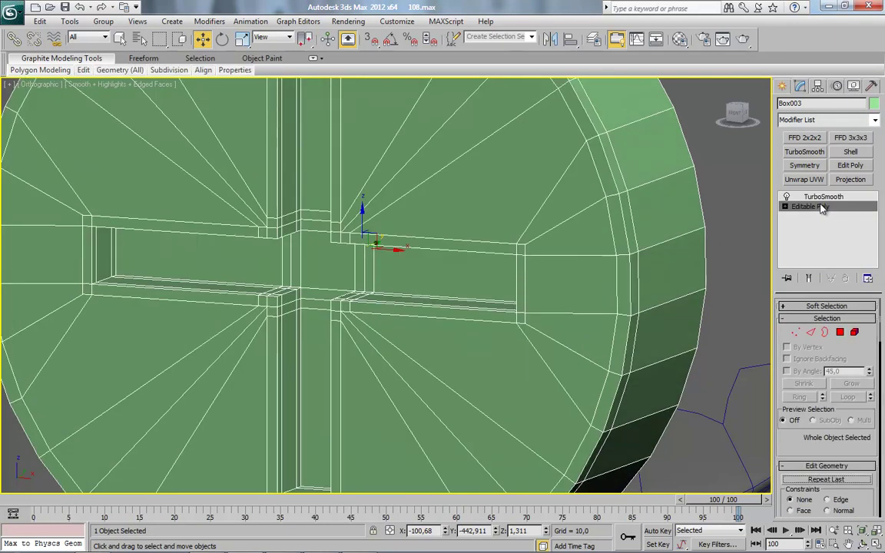
{"action": "left_click", "coordinate": [797, 332]}
{"action": "middle_click_drag", "start_coordinate": [514, 326], "coordinate": [571, 325], "text": "alt"}
{"action": "scroll", "coordinate": [504, 340], "scroll_direction": "up", "scroll_amount": 2}
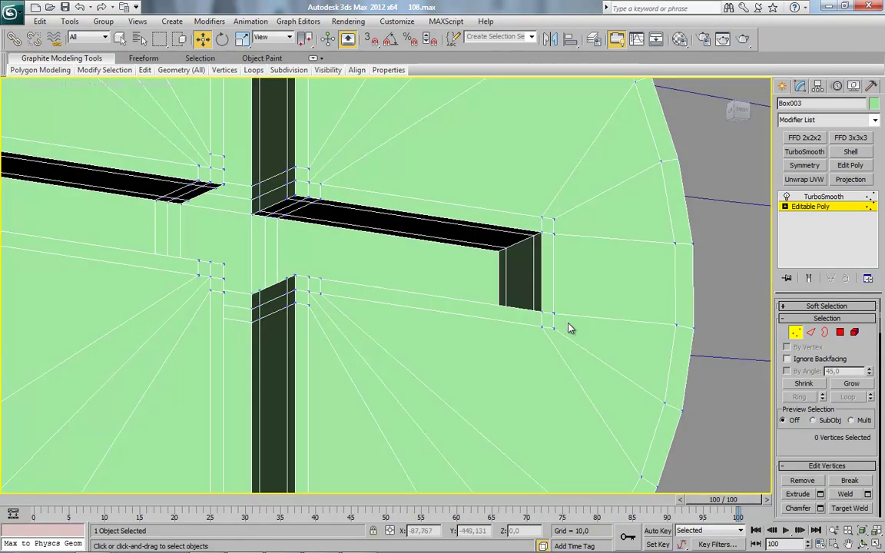
{"action": "left_click", "coordinate": [813, 334]}
{"action": "left_click", "coordinate": [742, 110]}
{"action": "key", "text": "z"}
{"action": "scroll", "coordinate": [428, 317], "scroll_direction": "up", "scroll_amount": 5}
{"action": "middle_click_drag", "start_coordinate": [428, 334], "coordinate": [405, 349]}
{"action": "left_click_drag", "start_coordinate": [497, 193], "coordinate": [472, 352]}
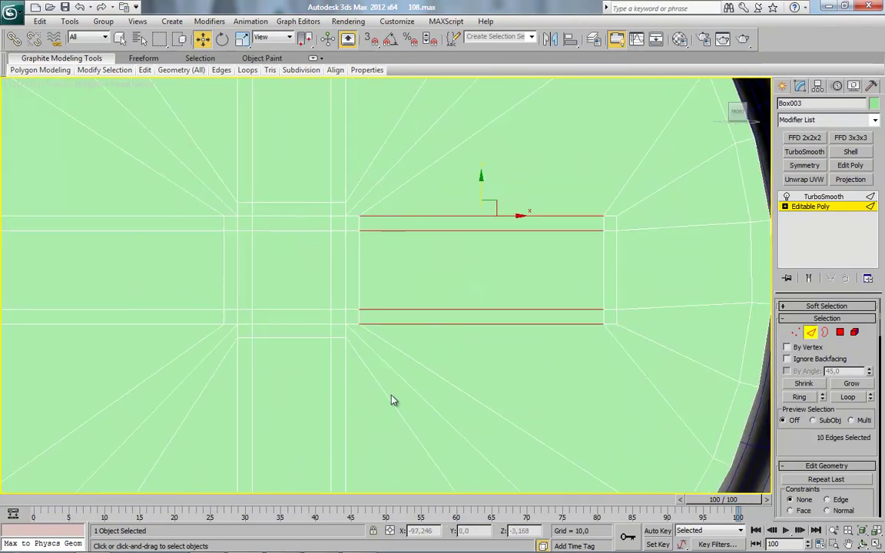
{"action": "middle_click_drag", "start_coordinate": [391, 395], "coordinate": [487, 396]}
{"action": "left_click_drag", "start_coordinate": [173, 163], "coordinate": [150, 326], "text": "ctrl"}
{"action": "right_click", "coordinate": [293, 260]}
{"action": "left_click", "coordinate": [227, 301]}
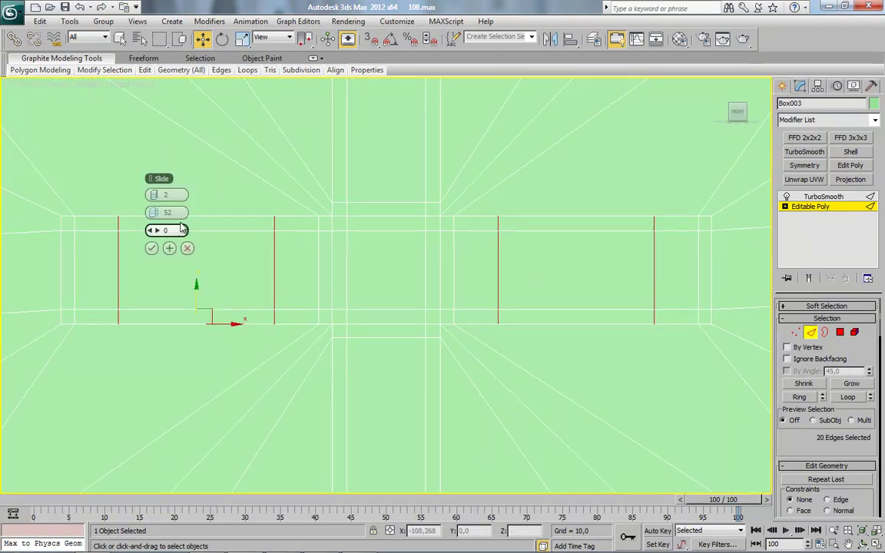
{"action": "left_click_drag", "start_coordinate": [154, 218], "coordinate": [240, 216]}
{"action": "middle_click_drag", "start_coordinate": [413, 339], "coordinate": [400, 327], "text": "alt"}
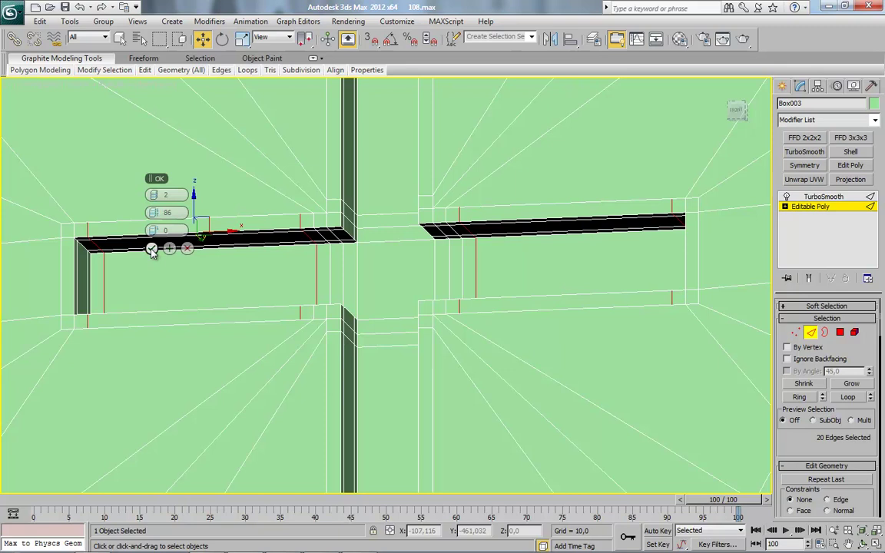
{"action": "left_click", "coordinate": [151, 249]}
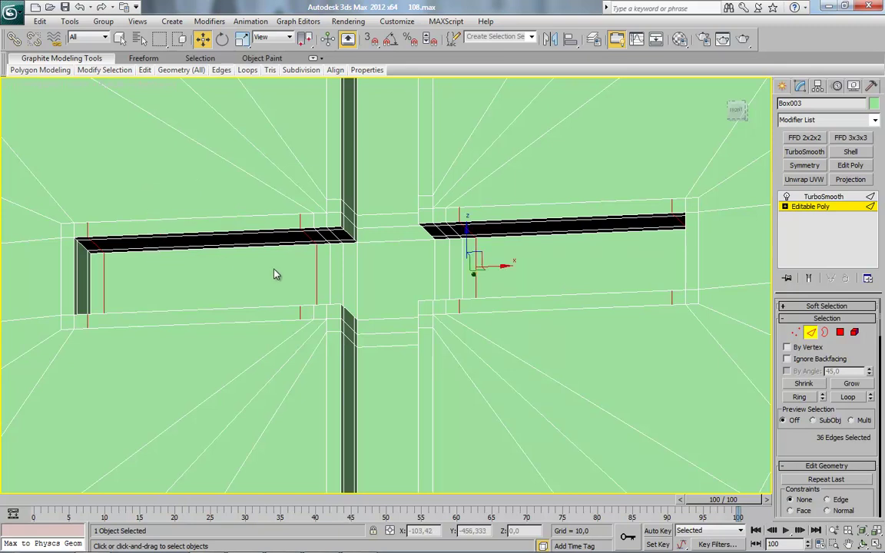
Step: Remove the new edge loops nearest the cross's centre from both horizontal arms
{"action": "left_click", "coordinate": [316, 262]}
{"action": "left_click", "coordinate": [476, 275], "text": "ctrl"}
{"action": "left_click", "coordinate": [848, 398]}
{"action": "key", "text": "ctrl+BackSpace"}
Step: Connect the lengthwise edges of both vertical arms with 1 segment, pinch 0 and slide -88
{"action": "middle_click_drag", "start_coordinate": [478, 405], "coordinate": [480, 242]}
{"action": "left_click_drag", "start_coordinate": [304, 307], "coordinate": [461, 285]}
{"action": "middle_click_drag", "start_coordinate": [458, 136], "coordinate": [458, 292]}
{"action": "left_click_drag", "start_coordinate": [316, 109], "coordinate": [446, 133], "text": "ctrl"}
{"action": "right_click", "coordinate": [478, 281]}
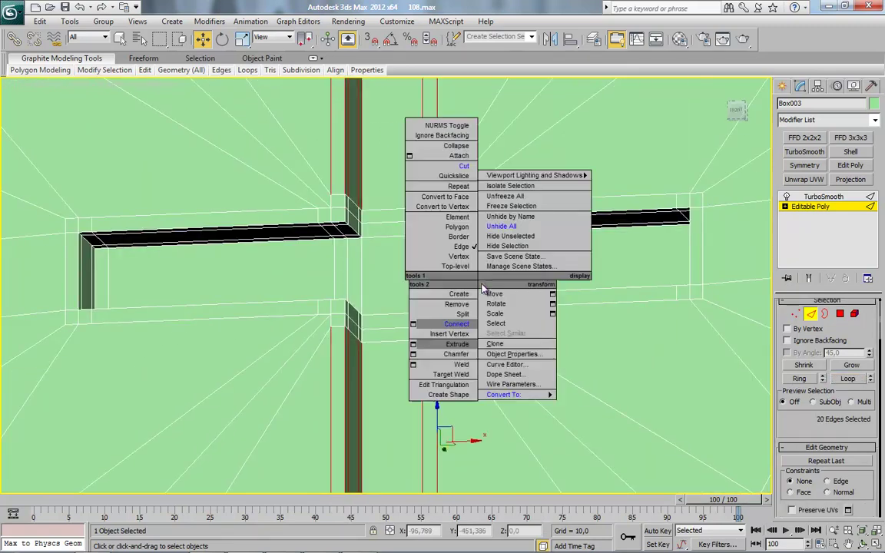
{"action": "left_click", "coordinate": [414, 324]}
{"action": "middle_click_drag", "start_coordinate": [387, 389], "coordinate": [359, 263]}
{"action": "left_click", "coordinate": [151, 196]}
{"action": "right_click", "coordinate": [159, 213]}
{"action": "left_click_drag", "start_coordinate": [158, 231], "coordinate": [243, 217]}
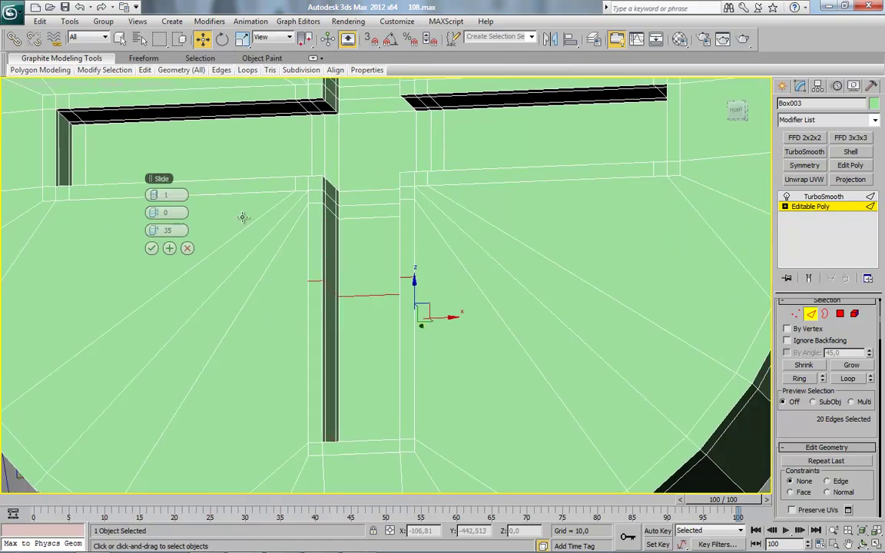
{"action": "middle_click_drag", "start_coordinate": [331, 134], "coordinate": [335, 270]}
{"action": "scroll", "coordinate": [335, 270], "scroll_direction": "down", "scroll_amount": 2}
{"action": "left_click_drag", "start_coordinate": [154, 230], "coordinate": [740, 233]}
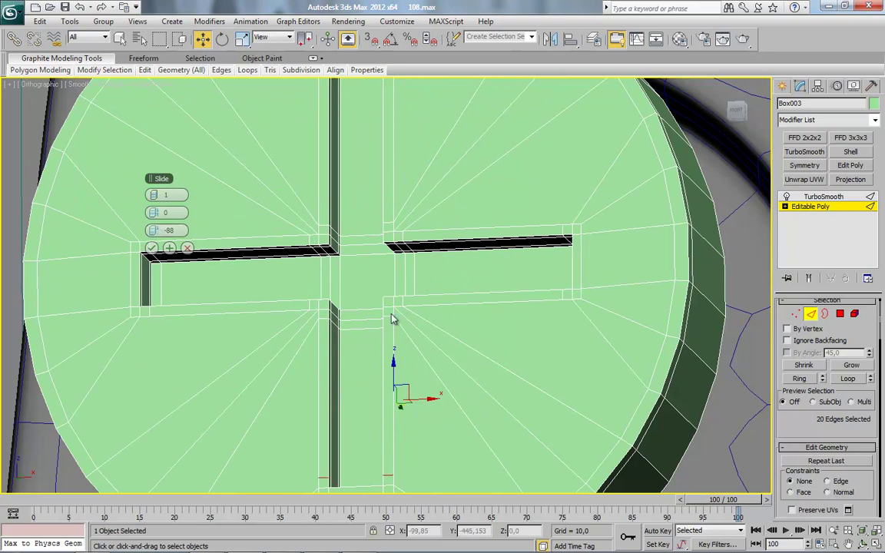
{"action": "left_click", "coordinate": [154, 248]}
Step: Examine the smoothed screw head from different angles, as well as its base mesh around the centre of the cross recess
{"action": "left_click", "coordinate": [824, 197]}
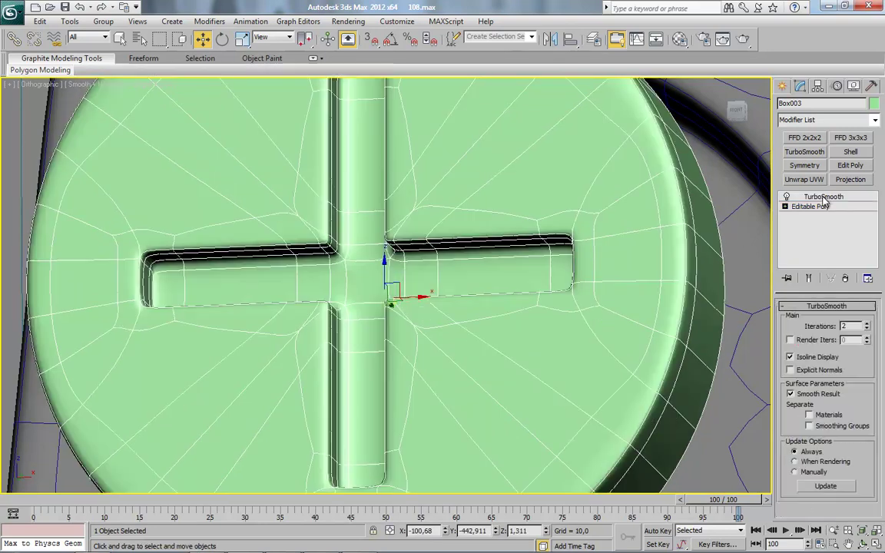
{"action": "key", "text": "F4"}
{"action": "scroll", "coordinate": [411, 376], "scroll_direction": "down", "scroll_amount": 6}
{"action": "middle_click_drag", "start_coordinate": [421, 342], "coordinate": [398, 314], "text": "alt"}
{"action": "scroll", "coordinate": [425, 334], "scroll_direction": "up", "scroll_amount": 7}
{"action": "middle_click_drag", "start_coordinate": [308, 236], "coordinate": [345, 268]}
{"action": "key", "text": "F4"}
{"action": "left_click", "coordinate": [812, 208]}
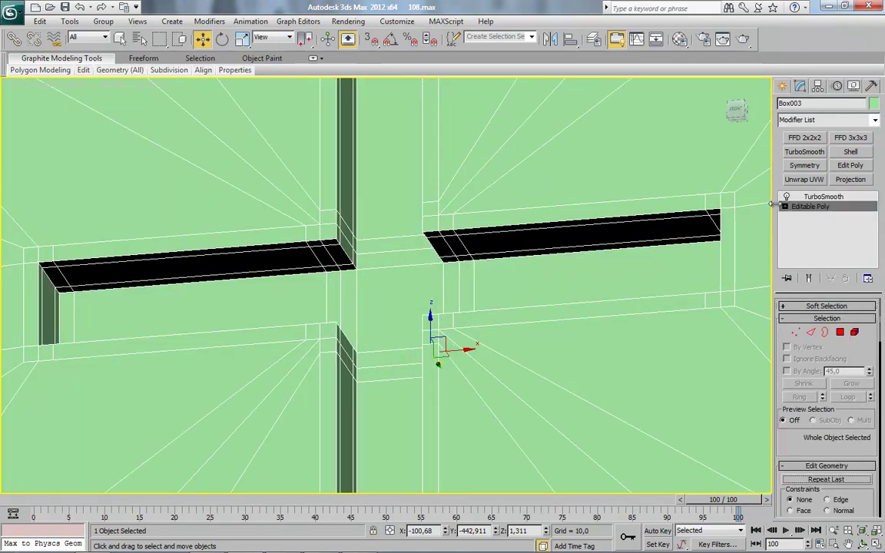
{"action": "middle_click_drag", "start_coordinate": [461, 229], "coordinate": [502, 249]}
{"action": "scroll", "coordinate": [502, 249], "scroll_direction": "up", "scroll_amount": 2}
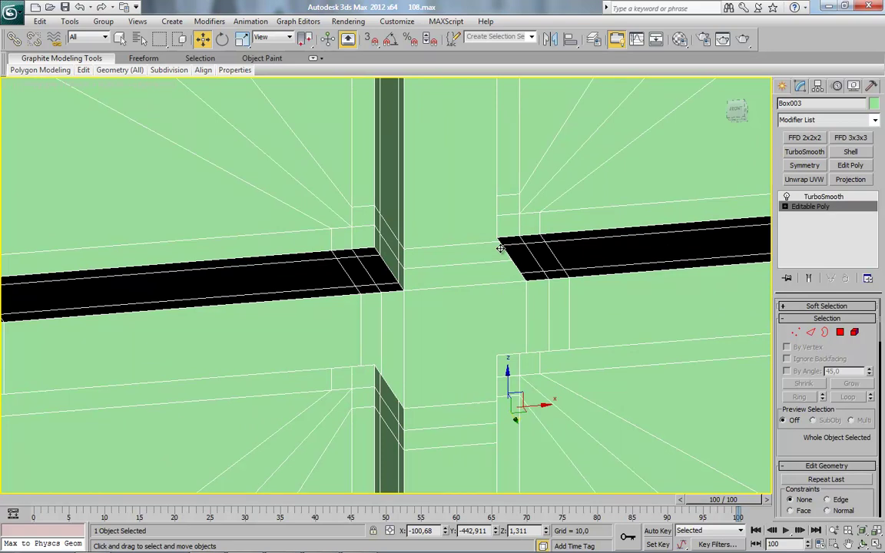
{"action": "middle_click_drag", "start_coordinate": [417, 249], "coordinate": [426, 283]}
{"action": "scroll", "coordinate": [425, 294], "scroll_direction": "down", "scroll_amount": 4}
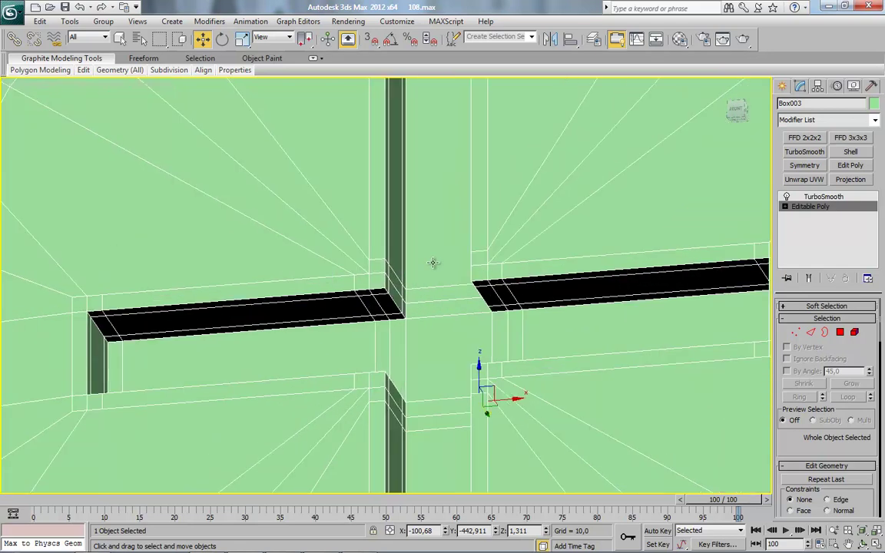
{"action": "scroll", "coordinate": [433, 263], "scroll_direction": "down", "scroll_amount": 5}
{"action": "scroll", "coordinate": [433, 262], "scroll_direction": "up", "scroll_amount": 3}
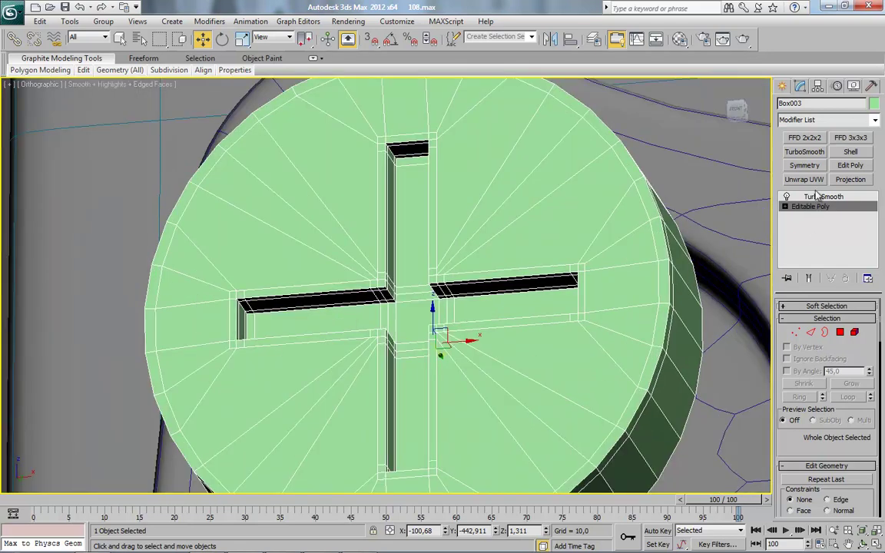
Step: Switch back to the TurboSmooth level, hide the edged faces and assign the 07 - Default material to the screw head
{"action": "left_click", "coordinate": [845, 197]}
{"action": "scroll", "coordinate": [458, 332], "scroll_direction": "down", "scroll_amount": 3}
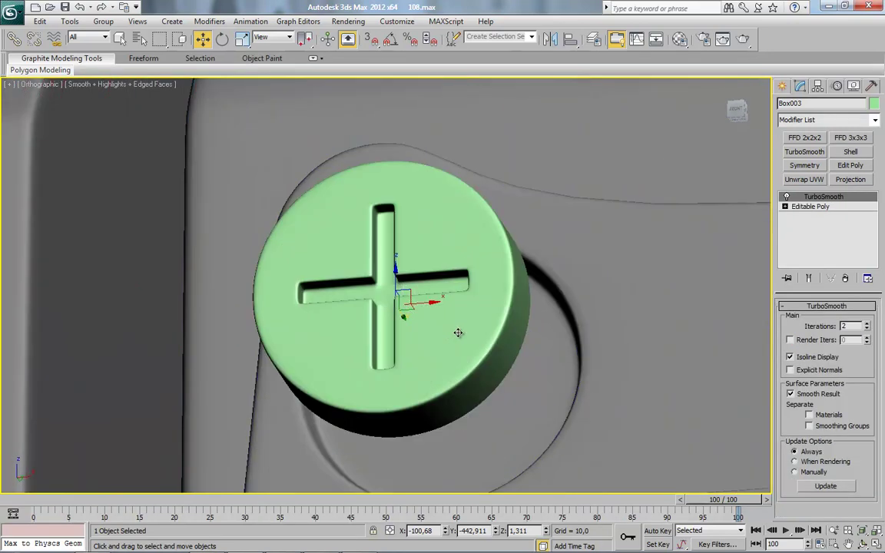
{"action": "key", "text": "m"}
{"action": "key", "text": "F4"}
{"action": "left_click", "coordinate": [633, 212]}
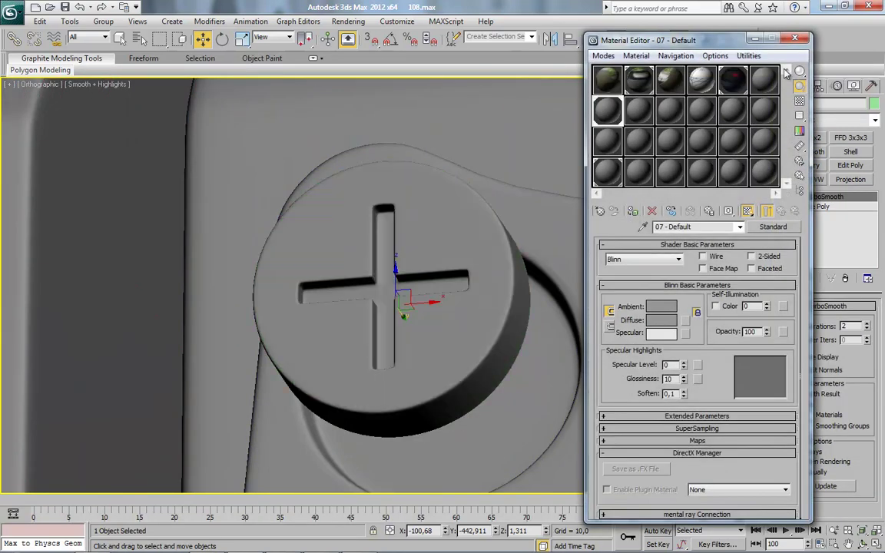
Step: Put the Material Editor away and move the screw head sideways along X in the Front view, clear of the rear panel
{"action": "left_click", "coordinate": [789, 40]}
{"action": "scroll", "coordinate": [518, 322], "scroll_direction": "down", "scroll_amount": 3}
{"action": "left_click", "coordinate": [738, 111]}
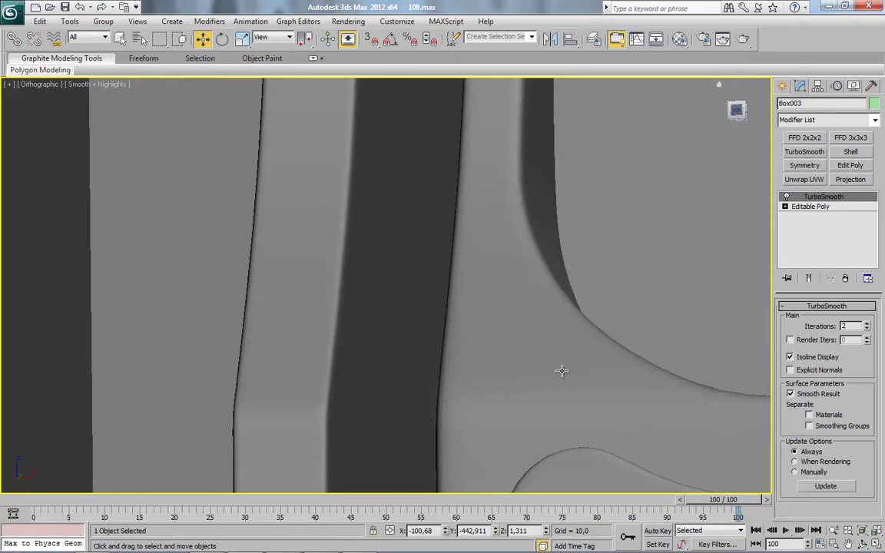
{"action": "scroll", "coordinate": [371, 297], "scroll_direction": "down", "scroll_amount": 3}
{"action": "scroll", "coordinate": [372, 298], "scroll_direction": "down", "scroll_amount": 5}
{"action": "scroll", "coordinate": [488, 461], "scroll_direction": "up", "scroll_amount": 6}
{"action": "middle_click_drag", "start_coordinate": [242, 89], "coordinate": [361, 314]}
{"action": "scroll", "coordinate": [361, 314], "scroll_direction": "up", "scroll_amount": 4}
{"action": "scroll", "coordinate": [399, 290], "scroll_direction": "down", "scroll_amount": 4}
{"action": "left_click_drag", "start_coordinate": [414, 284], "coordinate": [70, 250]}
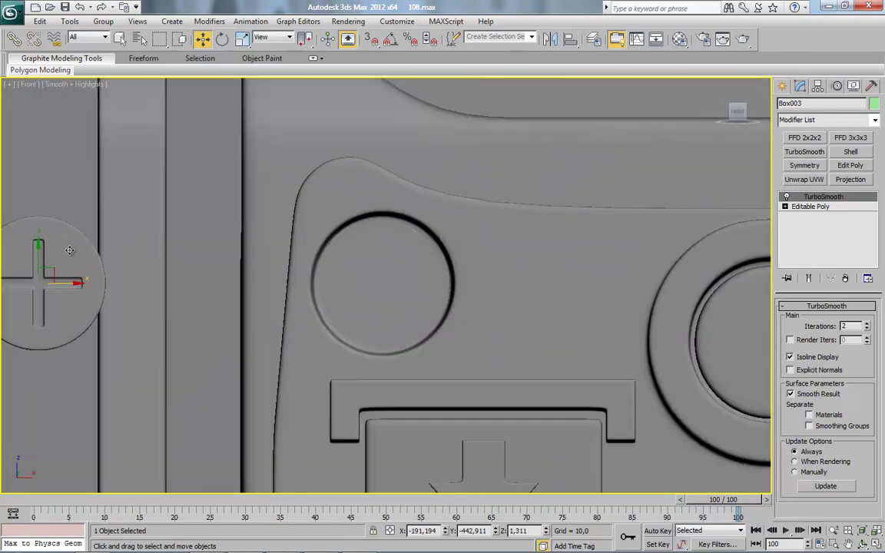
Step: Detach the polygon capping the rear panel's upper-left round hole as a separate object
{"action": "left_click", "coordinate": [369, 292]}
{"action": "middle_click_drag", "start_coordinate": [498, 353], "coordinate": [419, 336]}
{"action": "key", "text": "F4"}
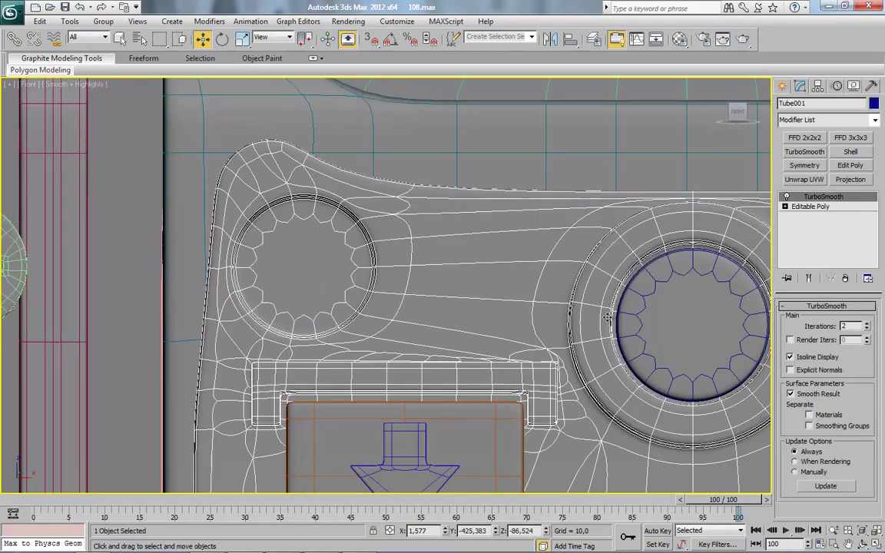
{"action": "left_click", "coordinate": [822, 207]}
{"action": "left_click", "coordinate": [842, 332]}
{"action": "scroll", "coordinate": [203, 166], "scroll_direction": "down", "scroll_amount": 2}
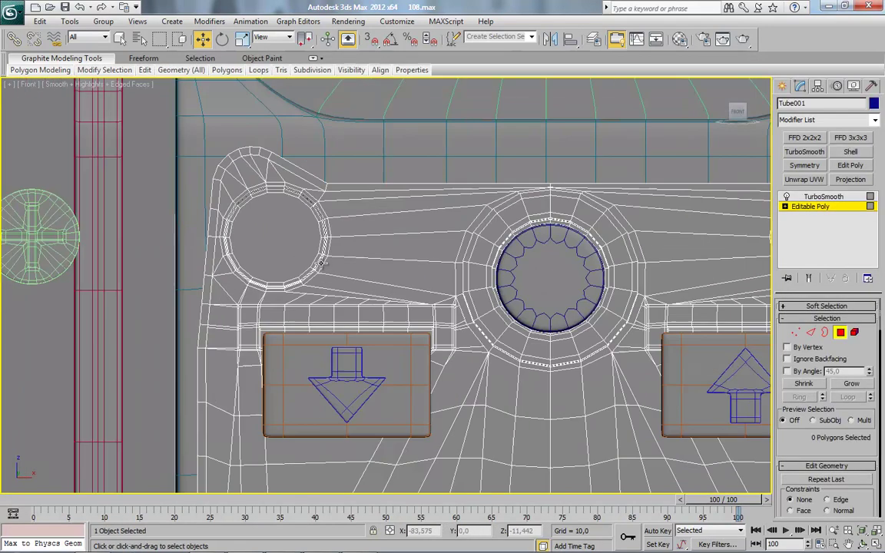
{"action": "left_click", "coordinate": [288, 247]}
{"action": "scroll", "coordinate": [324, 265], "scroll_direction": "down", "scroll_amount": 5}
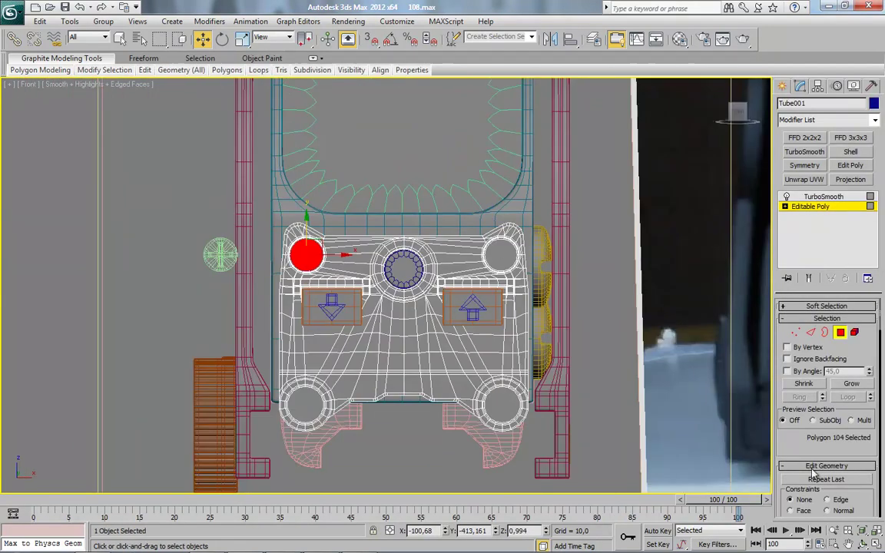
{"action": "left_click_drag", "start_coordinate": [797, 449], "coordinate": [787, 351]}
{"action": "left_click", "coordinate": [861, 461]}
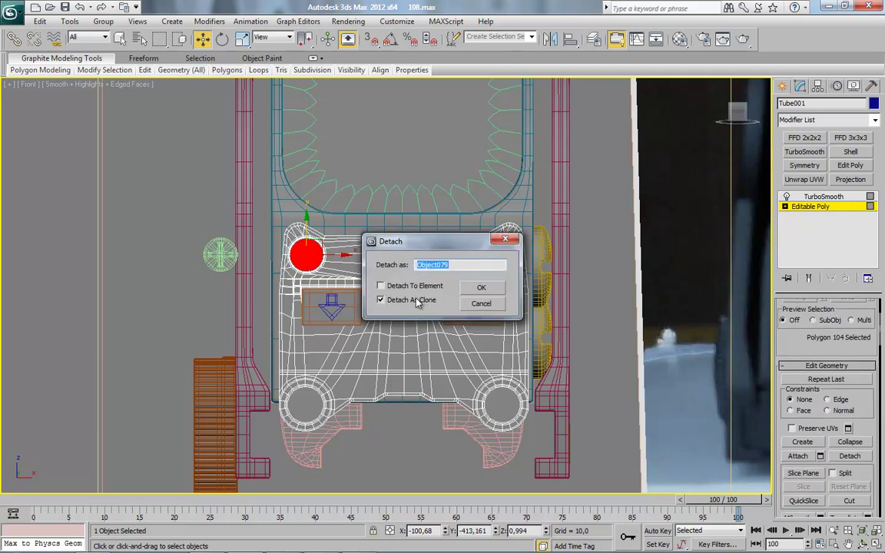
{"action": "left_click", "coordinate": [481, 288]}
Step: Detach the polygon capping the rear panel's upper-right round hole as a separate object
{"action": "left_click", "coordinate": [504, 256]}
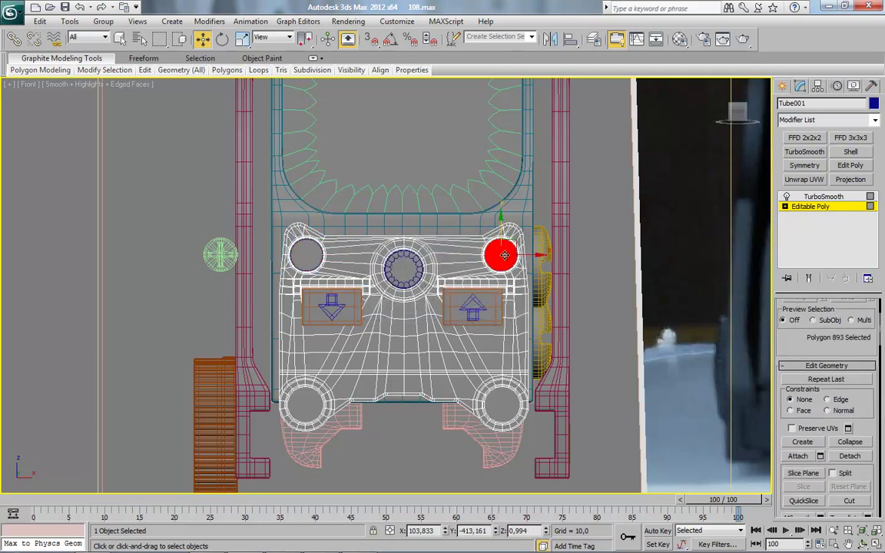
{"action": "left_click", "coordinate": [850, 456]}
{"action": "left_click", "coordinate": [478, 289]}
Step: Collapse the polygon capping the lower-right round hole and return the rear panel to object level
{"action": "left_click", "coordinate": [503, 405]}
{"action": "left_click", "coordinate": [846, 442]}
{"action": "middle_click_drag", "start_coordinate": [519, 404], "coordinate": [518, 388]}
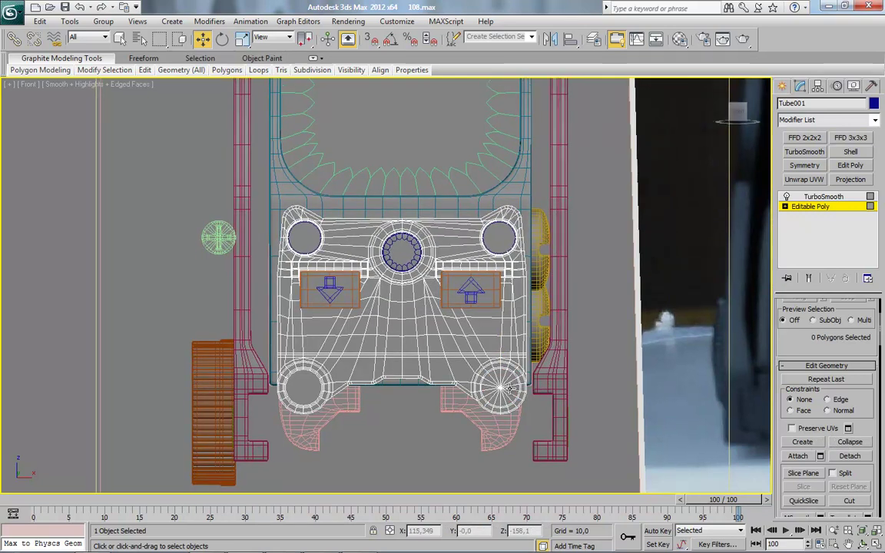
{"action": "left_click", "coordinate": [811, 208]}
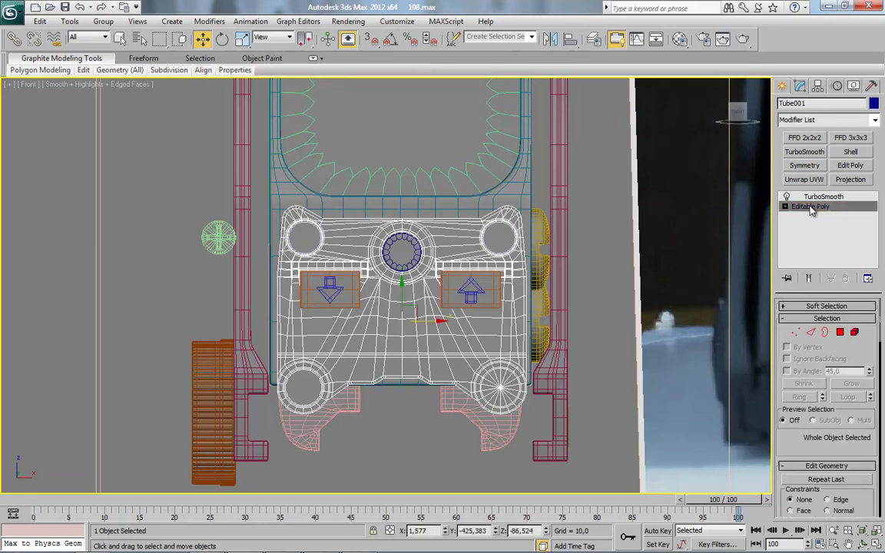
Step: Shift the screw head a little further away from the sight along X, to -213,189
{"action": "scroll", "coordinate": [196, 368], "scroll_direction": "up", "scroll_amount": 2}
{"action": "middle_click_drag", "start_coordinate": [197, 369], "coordinate": [199, 343]}
{"action": "scroll", "coordinate": [192, 332], "scroll_direction": "down", "scroll_amount": 4}
{"action": "middle_click_drag", "start_coordinate": [400, 331], "coordinate": [359, 397], "text": "alt"}
{"action": "middle_click_drag", "start_coordinate": [367, 403], "coordinate": [355, 365]}
{"action": "left_click", "coordinate": [714, 422]}
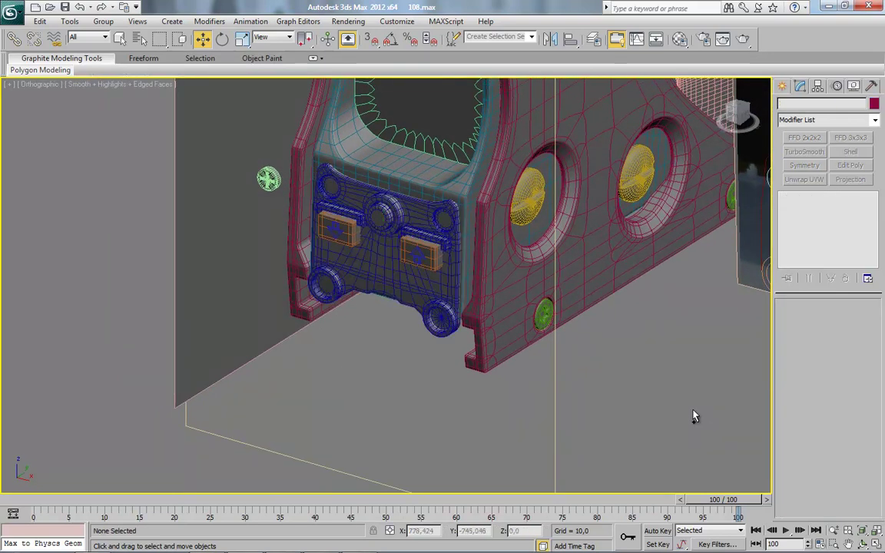
{"action": "left_click", "coordinate": [266, 178]}
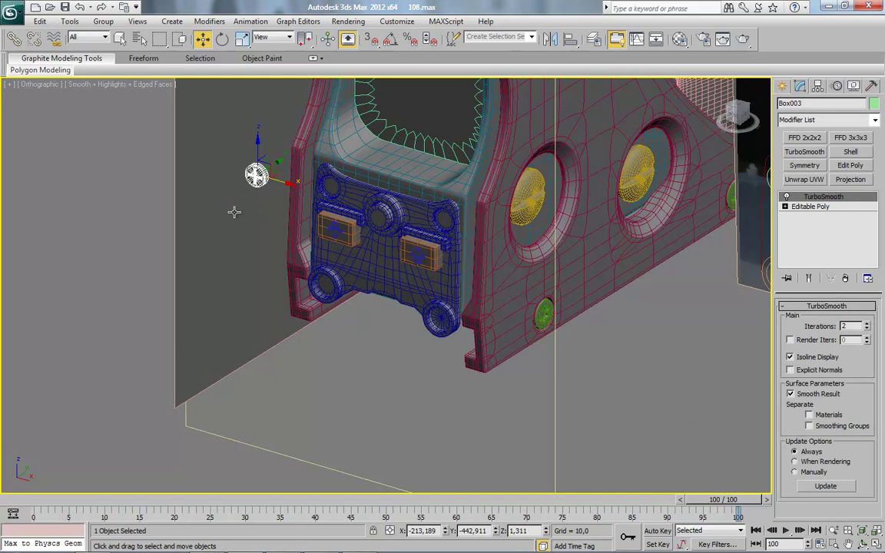
Step: Undo the collapse of the lower-right hole's cap polygon and select the rear panel's base mesh again
{"action": "left_click", "coordinate": [103, 23]}
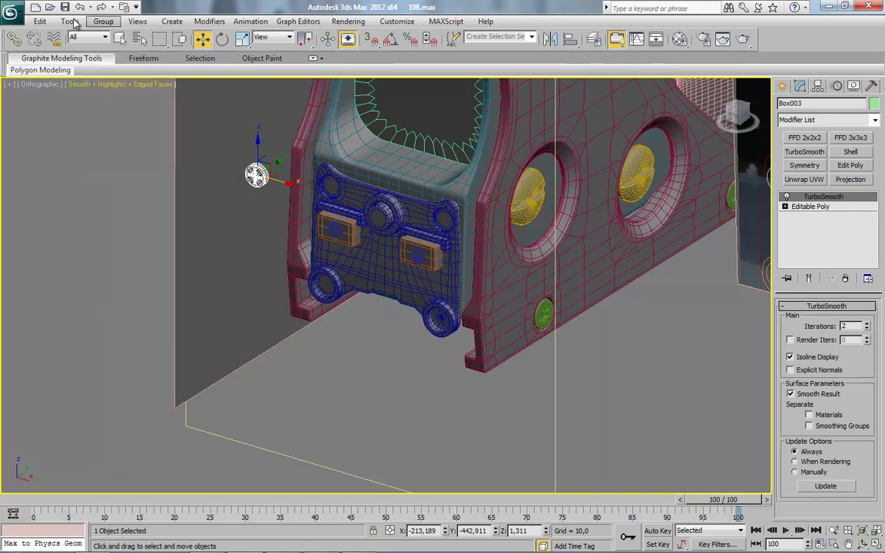
{"action": "left_click", "coordinate": [74, 23]}
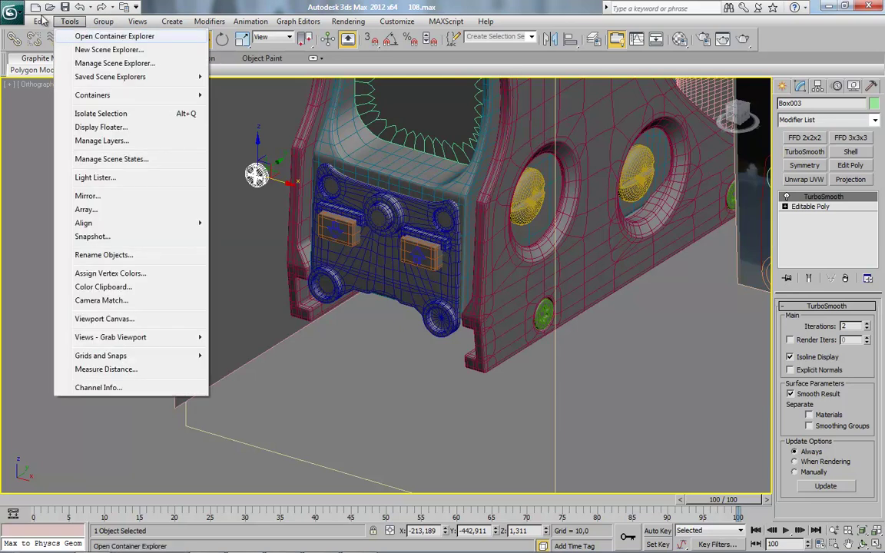
{"action": "left_click", "coordinate": [38, 16]}
{"action": "left_click", "coordinate": [40, 21]}
{"action": "left_click", "coordinate": [40, 21]}
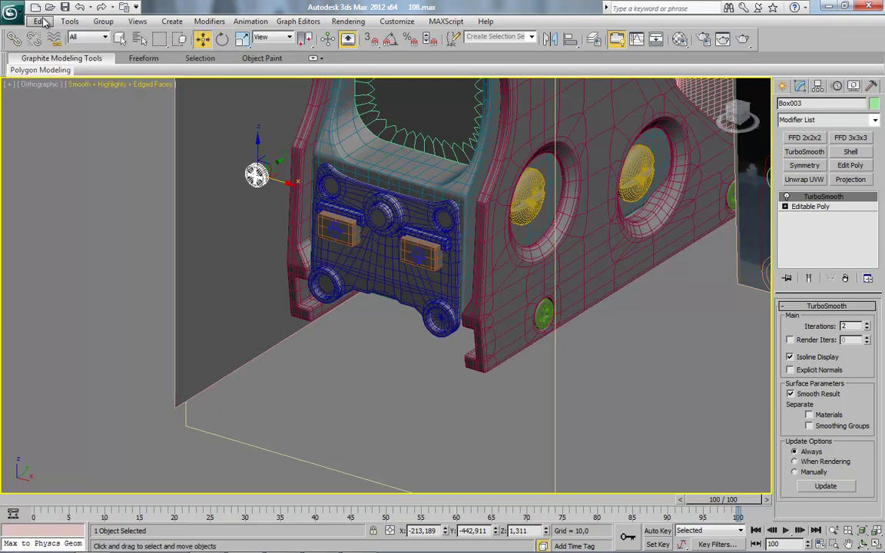
{"action": "left_click", "coordinate": [70, 290]}
{"action": "scroll", "coordinate": [360, 241], "scroll_direction": "up", "scroll_amount": 2}
{"action": "middle_click_drag", "start_coordinate": [359, 241], "coordinate": [324, 282]}
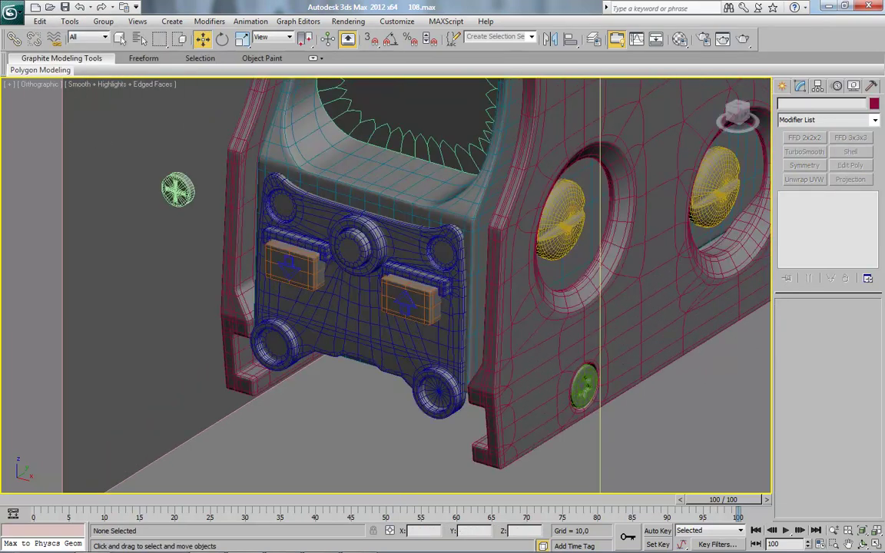
{"action": "left_click", "coordinate": [360, 545]}
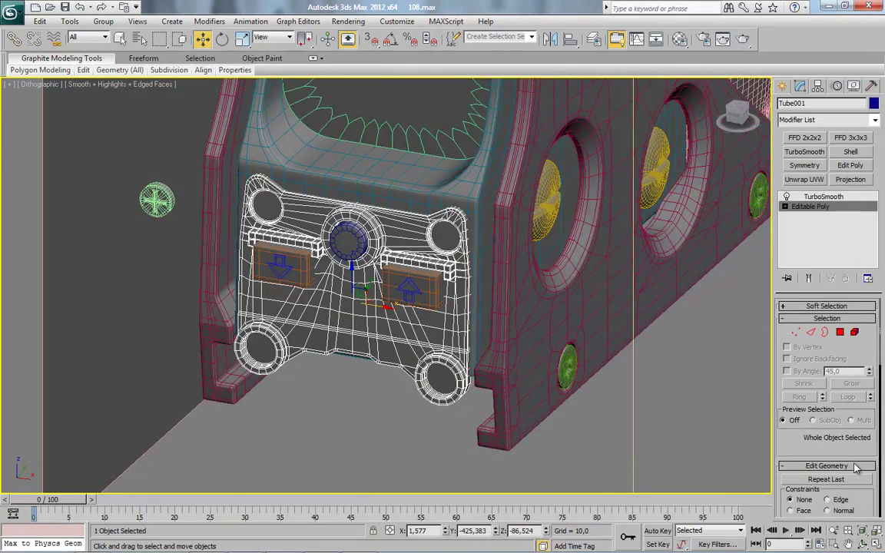
Step: Detach the polygons capping the rear panel's lower-right and lower-left round holes as two separate objects
{"action": "left_click", "coordinate": [841, 332]}
{"action": "key", "text": "z"}
{"action": "left_click", "coordinate": [491, 381]}
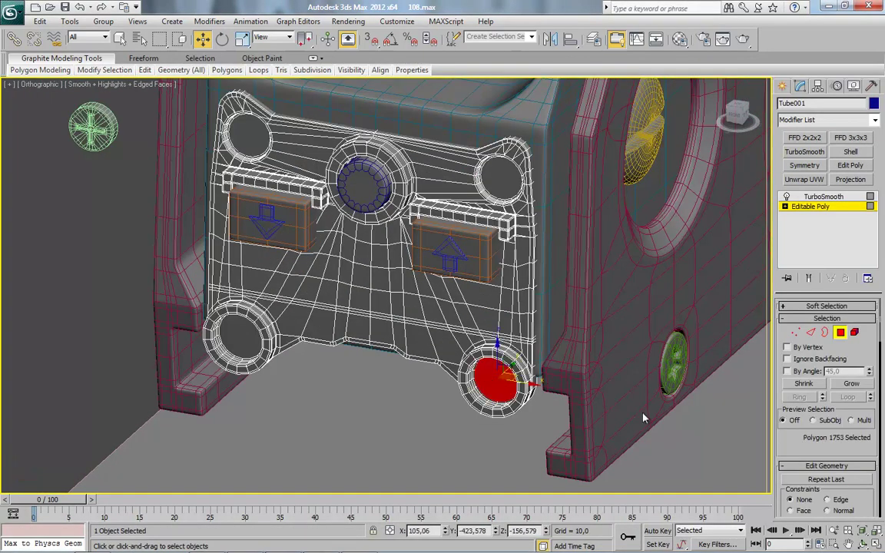
{"action": "left_click_drag", "start_coordinate": [793, 450], "coordinate": [793, 353]}
{"action": "left_click", "coordinate": [862, 461]}
{"action": "left_click", "coordinate": [492, 287]}
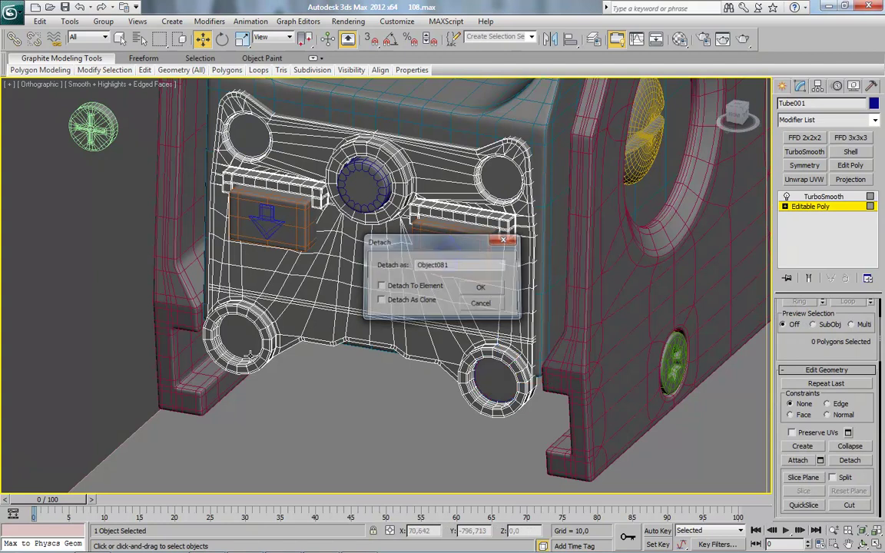
{"action": "left_click", "coordinate": [845, 461]}
{"action": "left_click", "coordinate": [484, 288]}
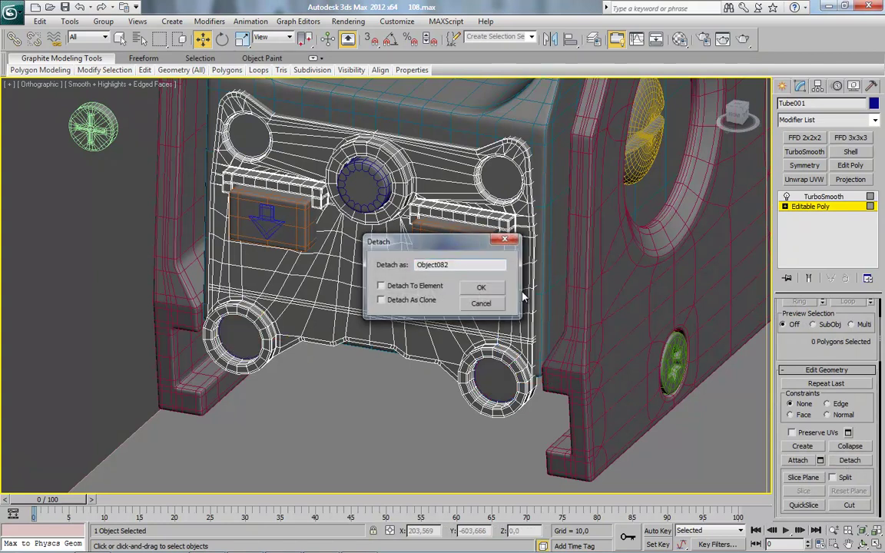
Step: Leave polygon level and hide the rear panel
{"action": "left_click", "coordinate": [801, 207]}
{"action": "right_click", "coordinate": [435, 300]}
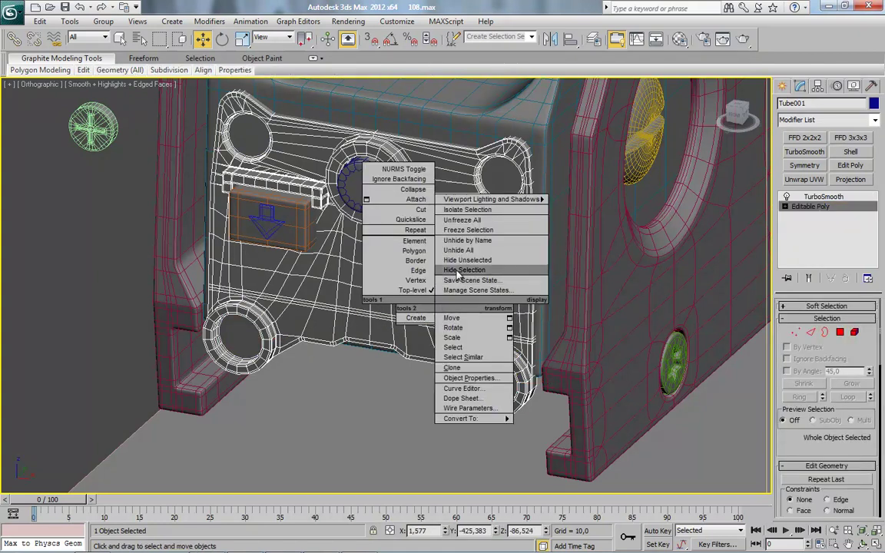
{"action": "left_click", "coordinate": [459, 272]}
Step: Select the screw head and the four detached discs, hide all other objects and clear the selection
{"action": "middle_click_drag", "start_coordinate": [288, 229], "coordinate": [295, 277]}
{"action": "left_click", "coordinate": [254, 184]}
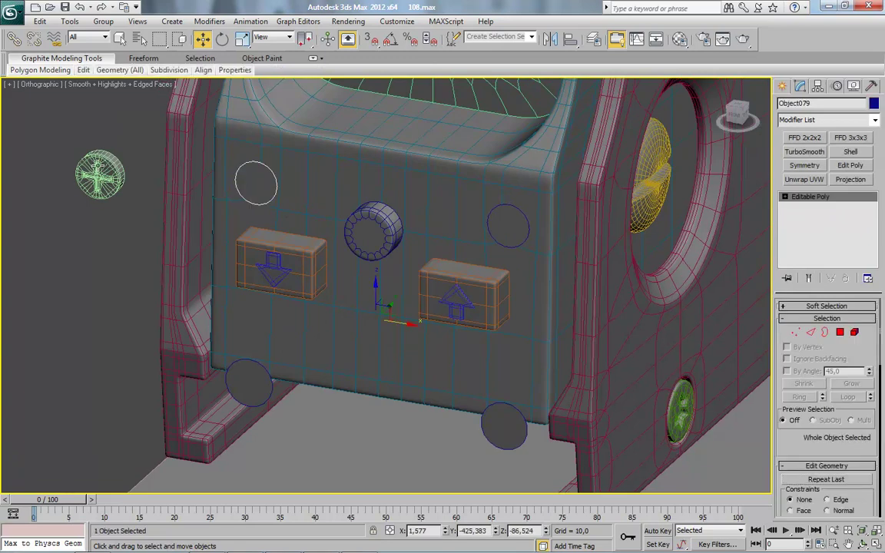
{"action": "left_click", "coordinate": [100, 175], "text": "ctrl"}
{"action": "left_click", "coordinate": [251, 396], "text": "ctrl"}
{"action": "left_click", "coordinate": [509, 436], "text": "ctrl"}
{"action": "left_click", "coordinate": [509, 223], "text": "ctrl"}
{"action": "right_click", "coordinate": [510, 221]}
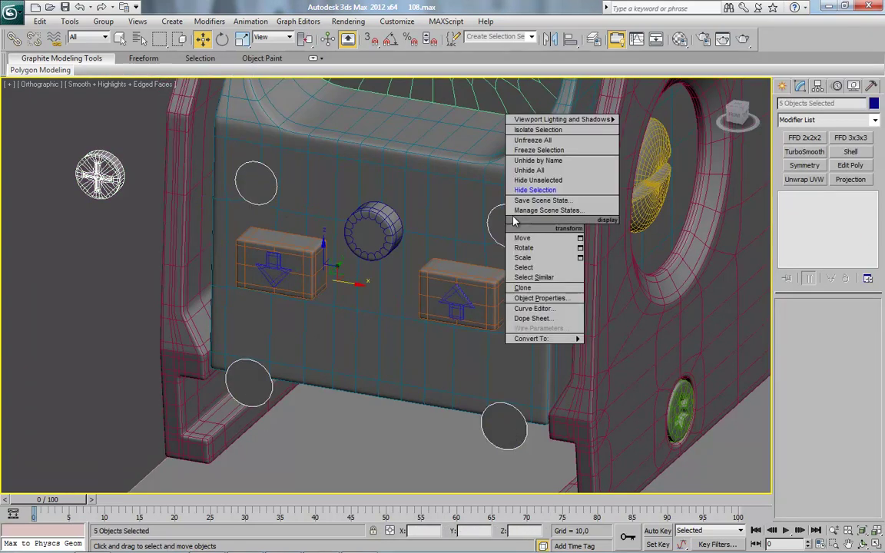
{"action": "left_click", "coordinate": [527, 180]}
{"action": "left_click", "coordinate": [415, 183]}
Step: Centre the pivot of each of the four detached discs on its own object
{"action": "left_click", "coordinate": [254, 182]}
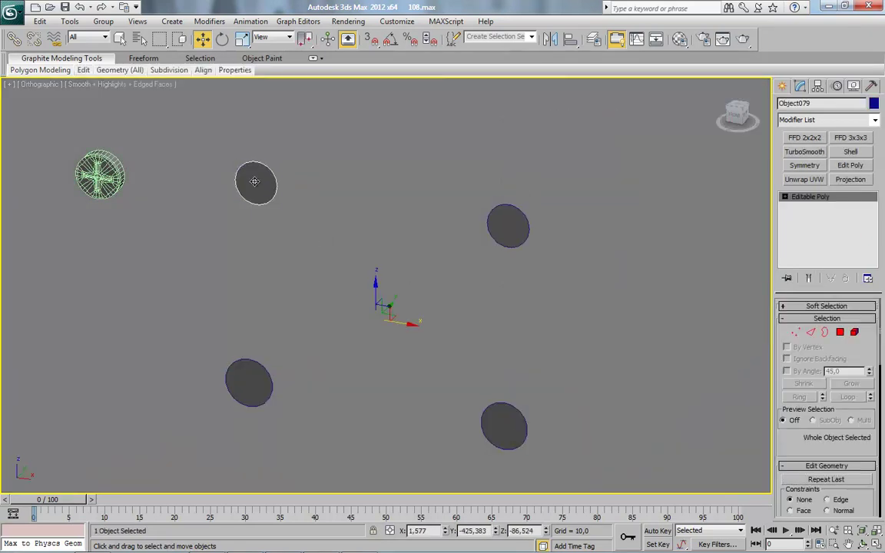
{"action": "left_click", "coordinate": [818, 85]}
{"action": "left_click", "coordinate": [812, 163]}
{"action": "left_click", "coordinate": [816, 227]}
{"action": "left_click", "coordinate": [508, 226]}
{"action": "left_click", "coordinate": [827, 227]}
{"action": "left_click", "coordinate": [515, 418]}
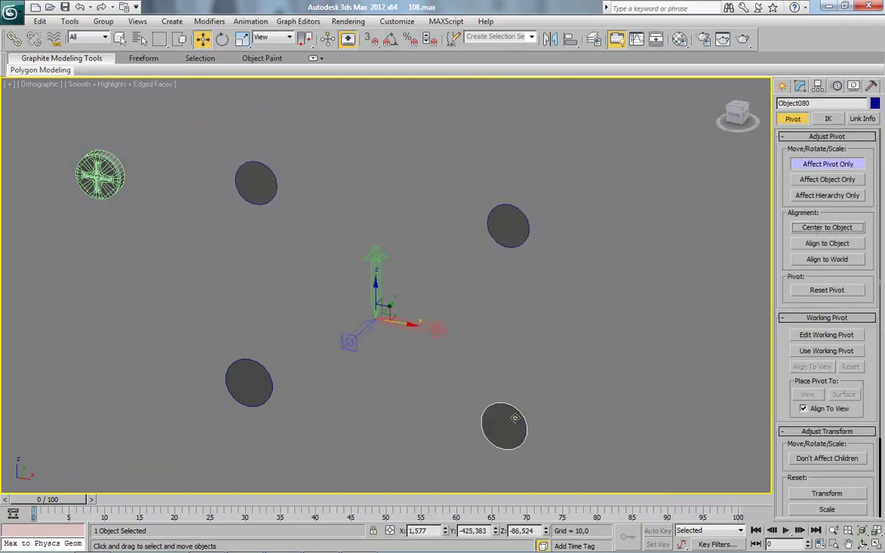
{"action": "left_click", "coordinate": [805, 231]}
{"action": "left_click", "coordinate": [239, 376]}
{"action": "left_click", "coordinate": [809, 229]}
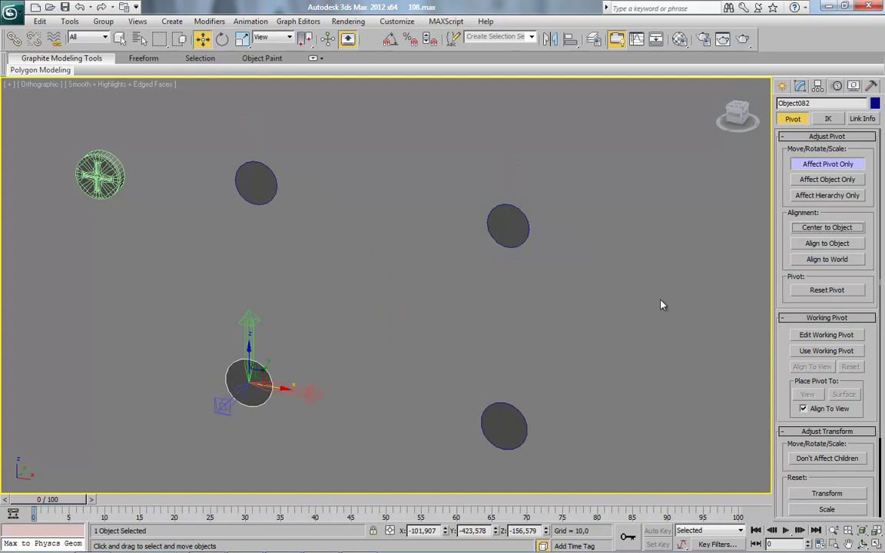
{"action": "left_click", "coordinate": [662, 306]}
{"action": "left_click", "coordinate": [805, 164]}
Step: Delete the TurboSmooth modifier from the screw head
{"action": "left_click", "coordinate": [96, 178]}
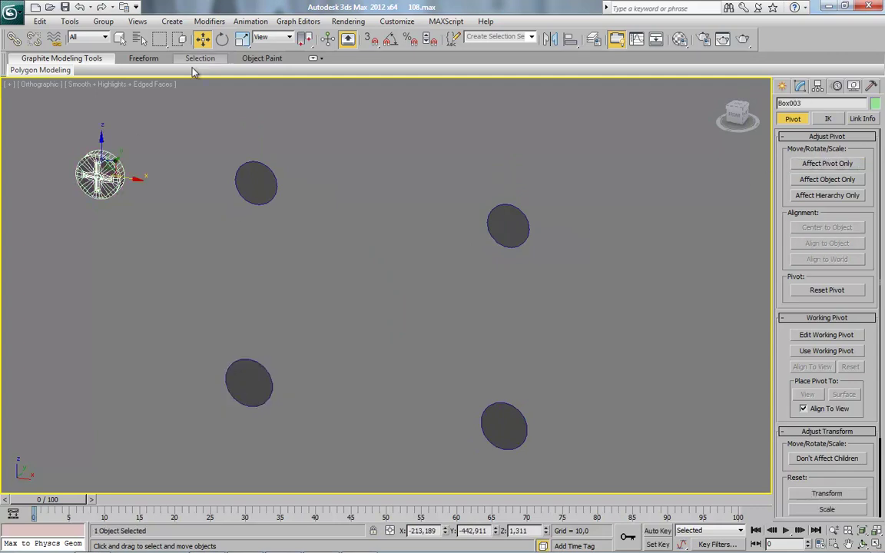
{"action": "left_click", "coordinate": [800, 85]}
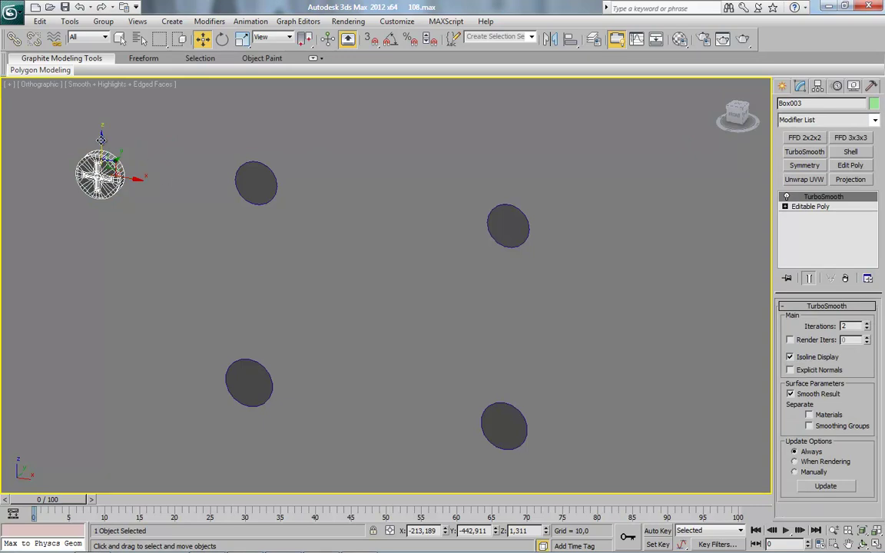
{"action": "right_click", "coordinate": [827, 199]}
{"action": "left_click", "coordinate": [777, 215]}
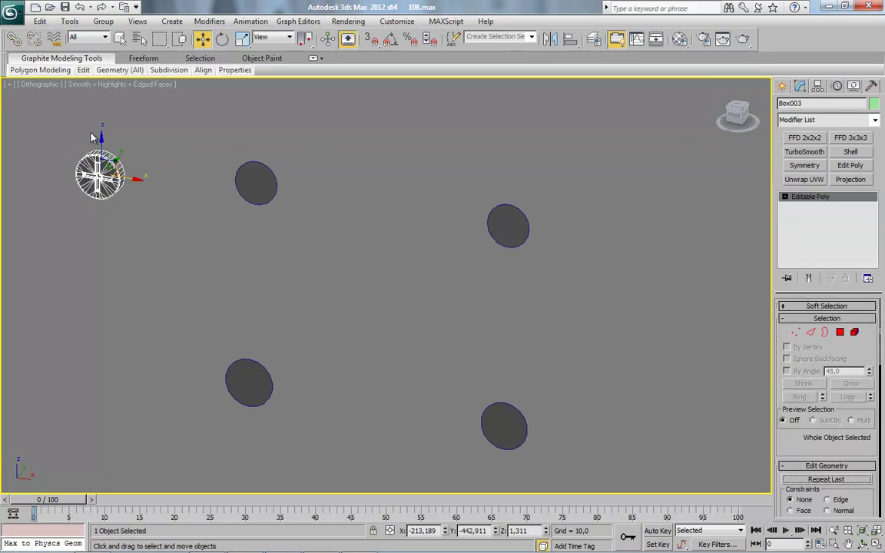
Step: Clone the screw head downward along Z as 3 independent copies
{"action": "left_click_drag", "start_coordinate": [91, 139], "coordinate": [90, 216], "text": "shift"}
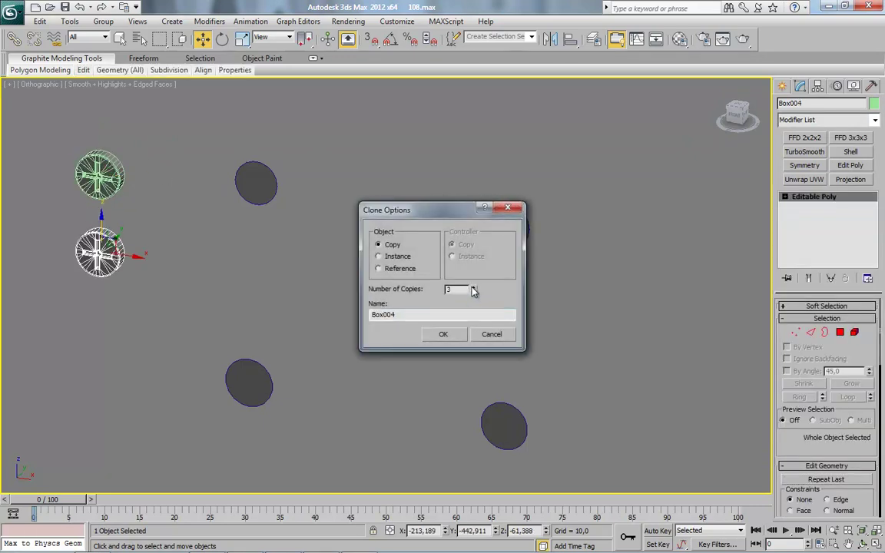
{"action": "left_click", "coordinate": [444, 334]}
{"action": "left_click", "coordinate": [217, 227]}
Step: Align the original screw head to the upper-left disc in X, Y and Z position, pivot point to pivot point
{"action": "left_click", "coordinate": [107, 176]}
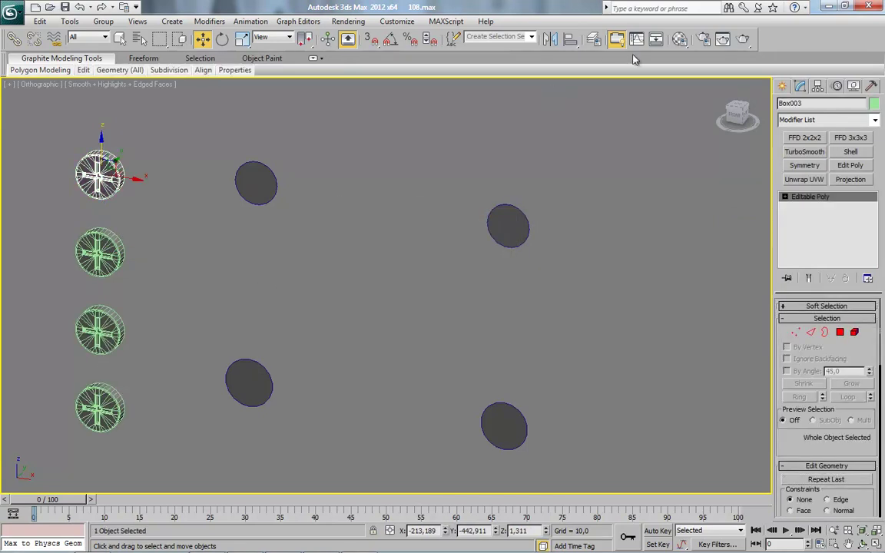
{"action": "left_click", "coordinate": [570, 41]}
{"action": "left_click", "coordinate": [256, 183]}
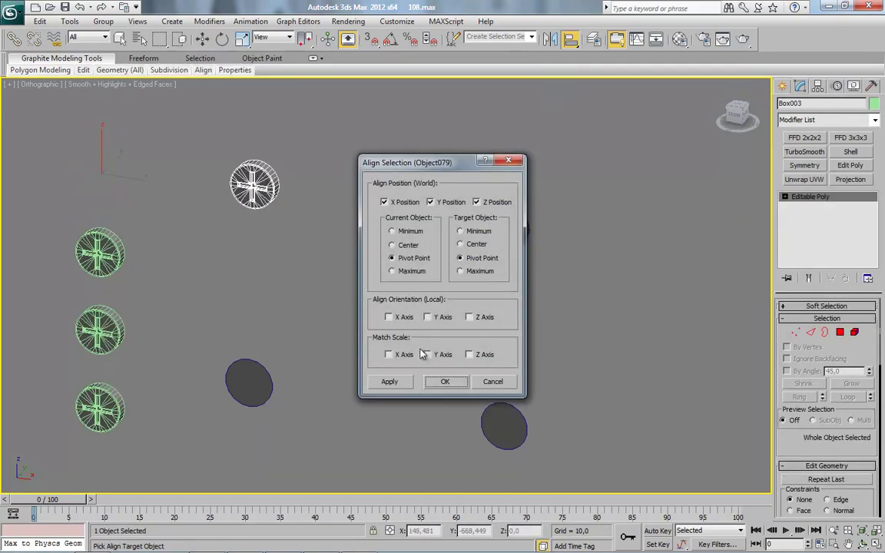
Step: Align the uppermost remaining screw copy to the upper-right disc
{"action": "left_click", "coordinate": [102, 252]}
{"action": "left_click", "coordinate": [572, 40]}
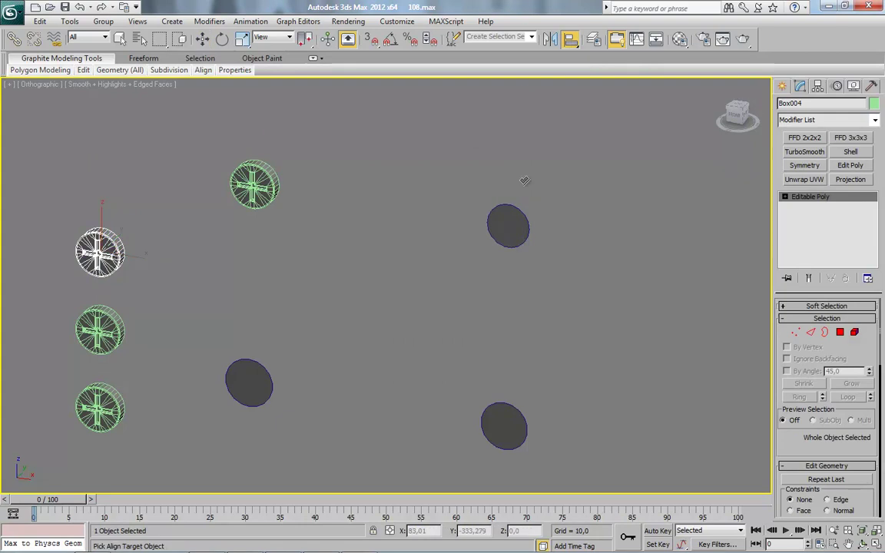
{"action": "left_click", "coordinate": [524, 233]}
{"action": "left_click", "coordinate": [445, 372]}
Step: Align the next screw copy in the column to the lower-left disc
{"action": "left_click", "coordinate": [100, 330]}
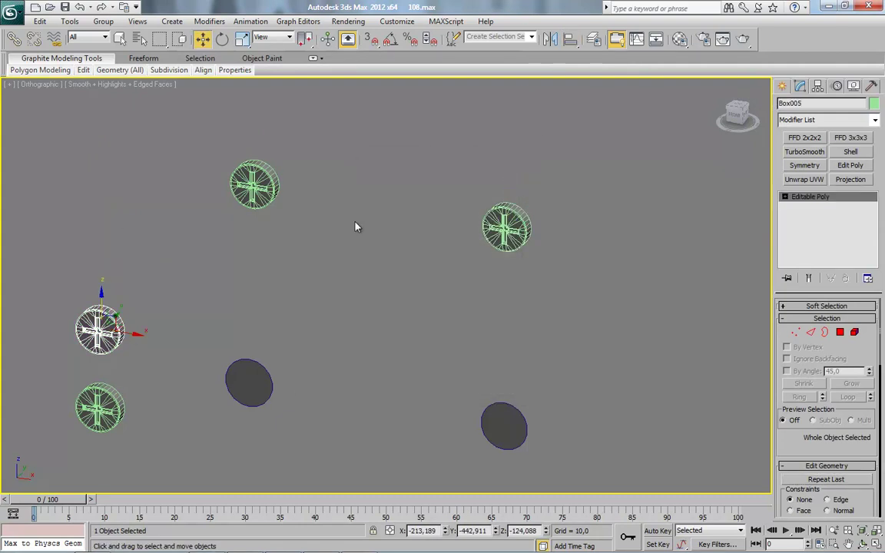
{"action": "left_click", "coordinate": [570, 41]}
{"action": "left_click", "coordinate": [252, 379]}
{"action": "left_click", "coordinate": [446, 379]}
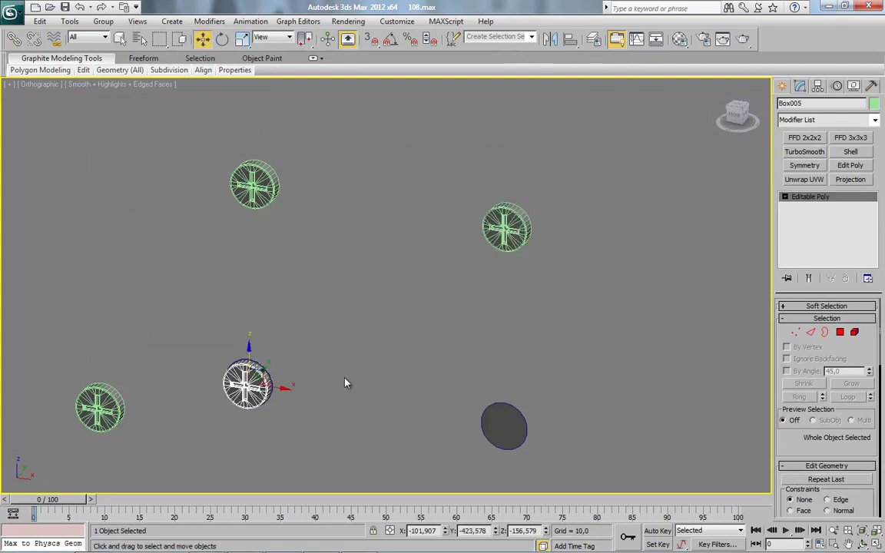
Step: Align the last remaining screw copy to the lower-right disc in X, Y and Z position, pivot point to pivot point
{"action": "left_click", "coordinate": [108, 400]}
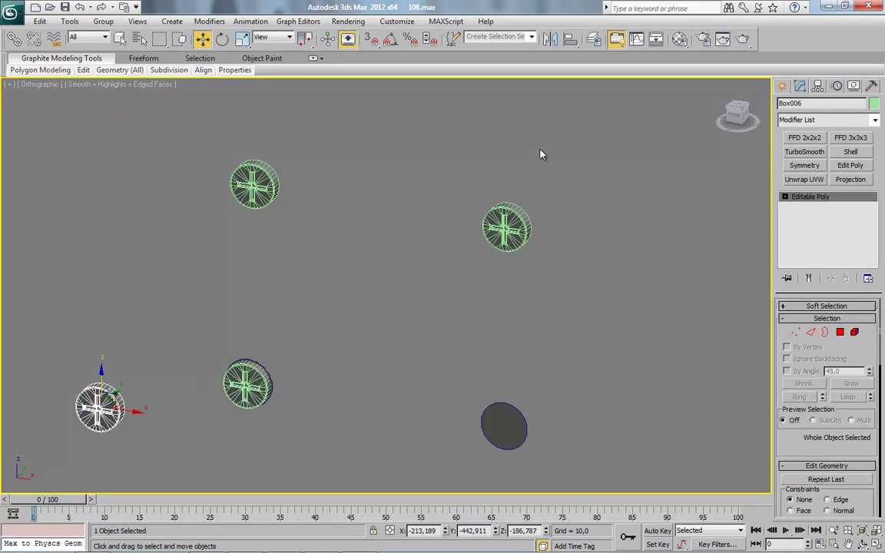
{"action": "left_click", "coordinate": [504, 425]}
{"action": "left_click", "coordinate": [445, 379]}
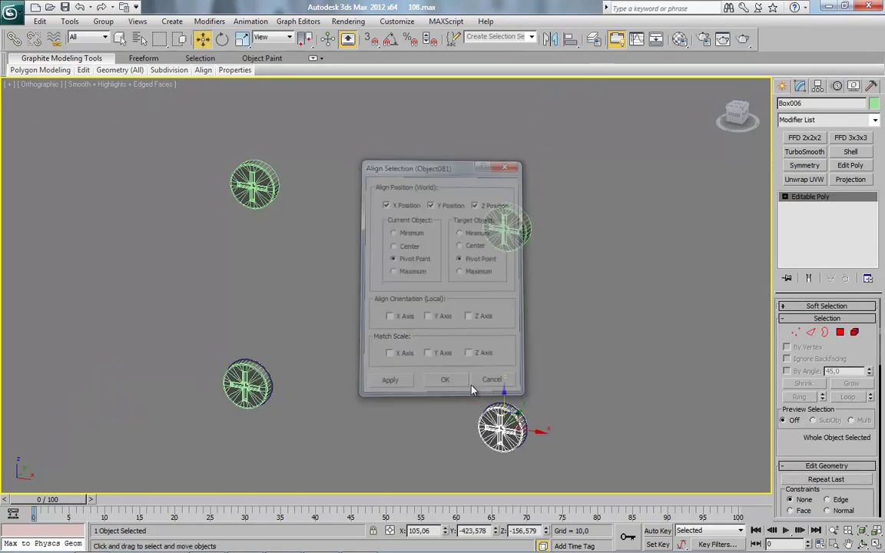
Step: Select all four screw heads and hide them, leaving the placeholder discs
{"action": "mouse_move", "coordinate": [526, 361]}
{"action": "middle_mouse_down", "text": "alt"}
{"action": "mouse_move", "coordinate": [410, 351]}
{"action": "mouse_move", "coordinate": [523, 357]}
{"action": "middle_mouse_up", "text": "alt"}
{"action": "left_click", "coordinate": [503, 217]}
{"action": "left_click", "coordinate": [261, 173], "text": "ctrl"}
{"action": "left_click", "coordinate": [250, 379], "text": "ctrl"}
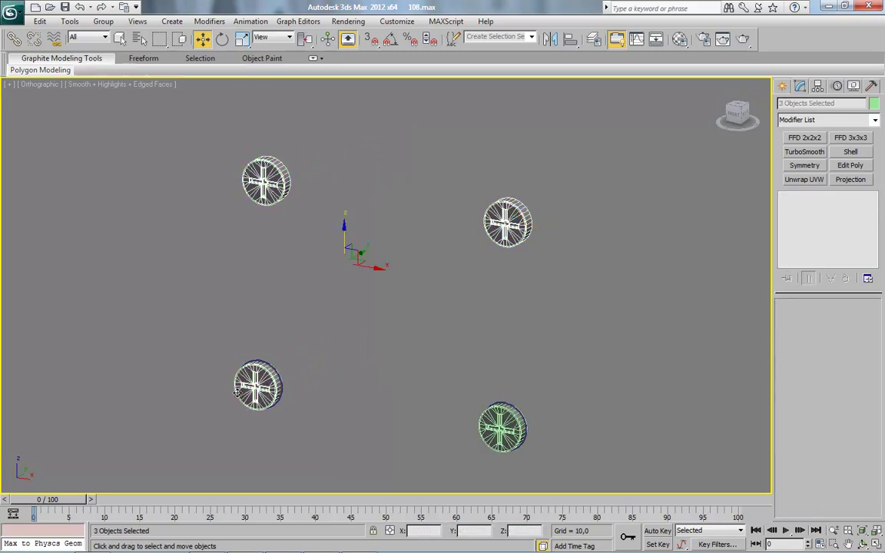
{"action": "left_click", "coordinate": [491, 419], "text": "ctrl"}
{"action": "right_click", "coordinate": [512, 433]}
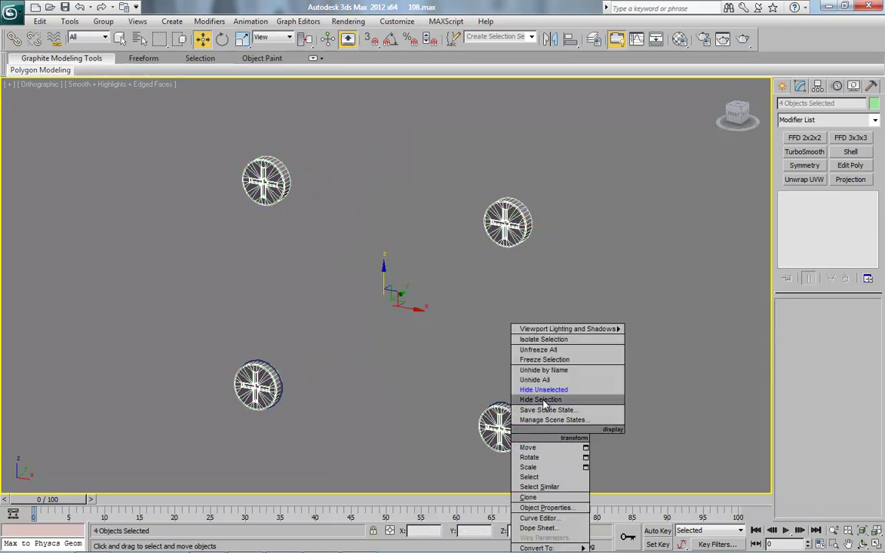
{"action": "left_click", "coordinate": [544, 401]}
Step: Delete the four placeholder discs and unhide all objects
{"action": "left_click_drag", "start_coordinate": [187, 149], "coordinate": [596, 469]}
{"action": "key", "text": "Delete"}
{"action": "right_click", "coordinate": [462, 370]}
{"action": "left_click", "coordinate": [488, 314]}
{"action": "middle_click_drag", "start_coordinate": [514, 348], "coordinate": [505, 311]}
{"action": "middle_click_drag", "start_coordinate": [560, 348], "coordinate": [538, 335]}
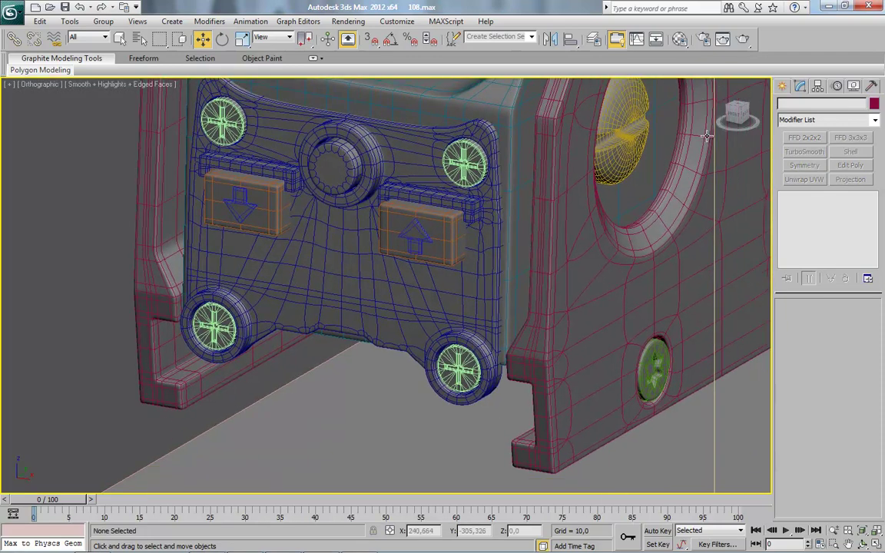
Step: Attach the upper-left, lower-left and lower-right screws to the upper-right screw as one editable poly
{"action": "left_click", "coordinate": [462, 156]}
{"action": "scroll", "coordinate": [674, 375], "scroll_direction": "up", "scroll_amount": 3}
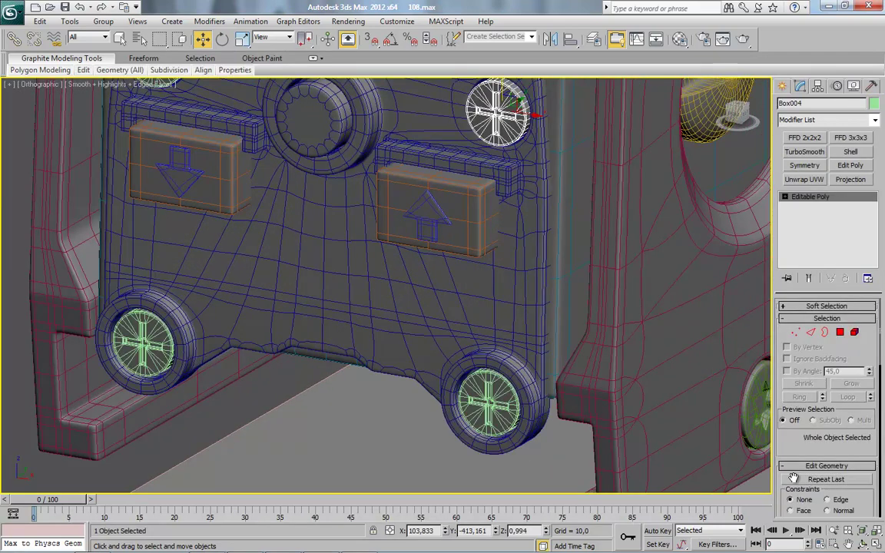
{"action": "left_click_drag", "start_coordinate": [793, 478], "coordinate": [793, 402]}
{"action": "left_click", "coordinate": [793, 482]}
{"action": "middle_click_drag", "start_coordinate": [169, 127], "coordinate": [181, 184]}
{"action": "left_click", "coordinate": [174, 121]}
{"action": "left_click", "coordinate": [152, 388]}
{"action": "left_click", "coordinate": [489, 457]}
{"action": "left_click", "coordinate": [803, 483]}
{"action": "scroll", "coordinate": [830, 361], "scroll_direction": "up", "scroll_amount": 2}
{"action": "left_click", "coordinate": [856, 335]}
{"action": "middle_click_drag", "start_coordinate": [527, 416], "coordinate": [392, 323]}
{"action": "scroll", "coordinate": [504, 188], "scroll_direction": "up", "scroll_amount": 4}
{"action": "scroll", "coordinate": [392, 323], "scroll_direction": "up", "scroll_amount": 2}
{"action": "left_click", "coordinate": [528, 258]}
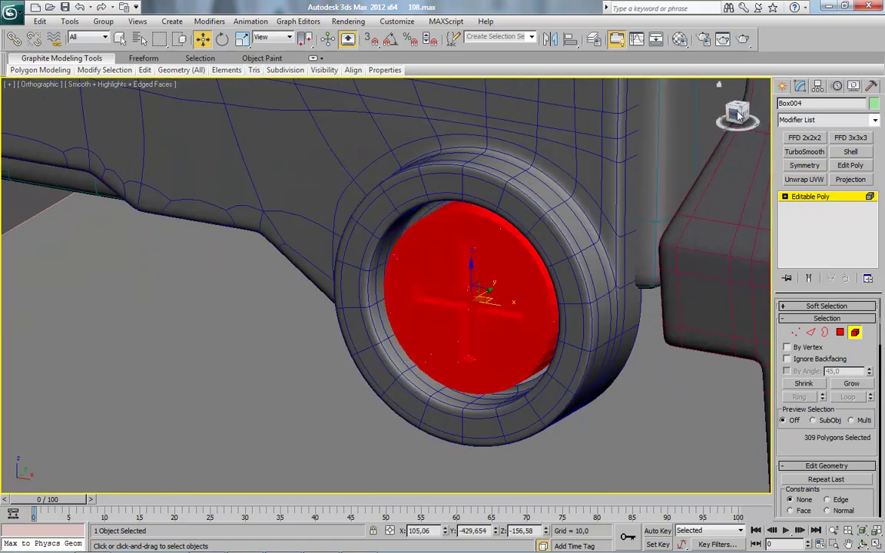
{"action": "left_click", "coordinate": [735, 117]}
{"action": "middle_click_drag", "start_coordinate": [586, 290], "coordinate": [544, 271]}
{"action": "scroll", "coordinate": [542, 274], "scroll_direction": "up", "scroll_amount": 2}
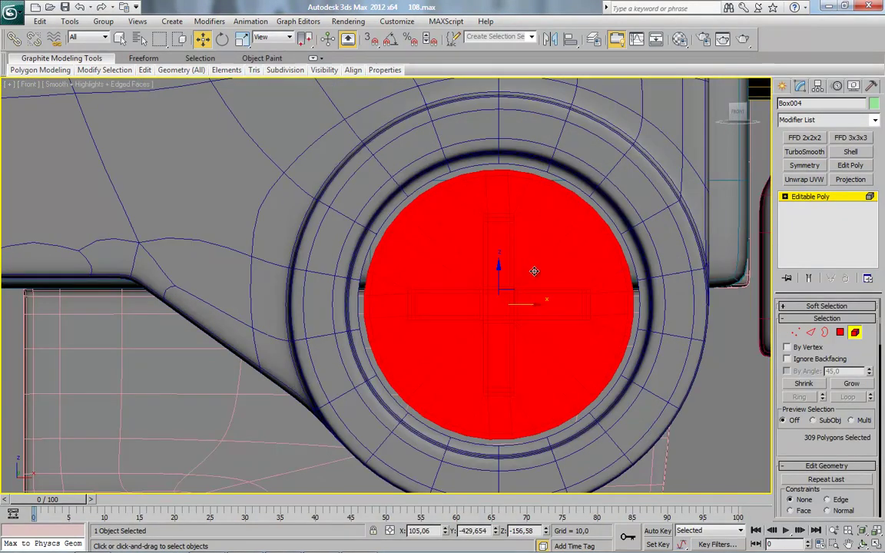
{"action": "left_click", "coordinate": [242, 38]}
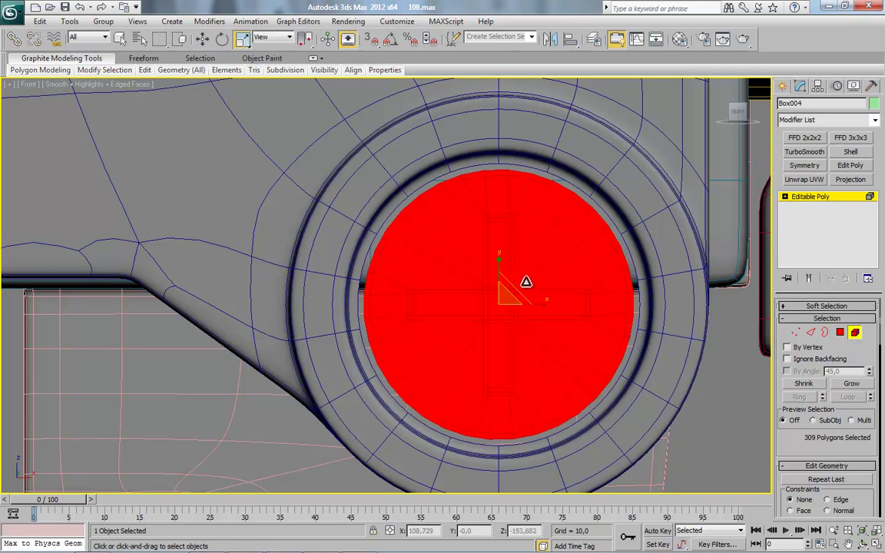
{"action": "left_click", "coordinate": [858, 336]}
Step: Select the rear panel at its Editable Poly level and hide all unselected objects
{"action": "left_click", "coordinate": [671, 289]}
{"action": "right_click", "coordinate": [672, 290]}
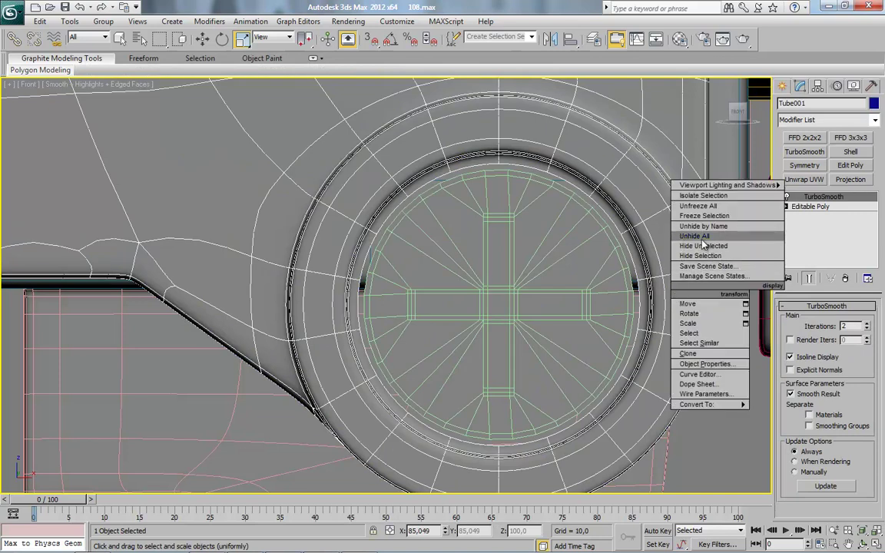
{"action": "left_click", "coordinate": [816, 207]}
{"action": "right_click", "coordinate": [628, 264]}
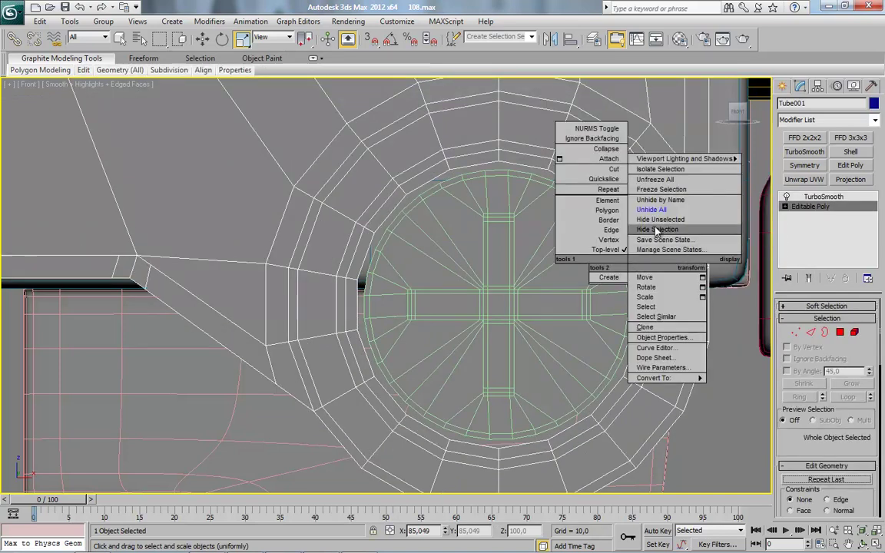
{"action": "left_click", "coordinate": [657, 230]}
{"action": "left_click", "coordinate": [841, 339]}
{"action": "middle_click_drag", "start_coordinate": [603, 344], "coordinate": [565, 336]}
{"action": "scroll", "coordinate": [606, 312], "scroll_direction": "down", "scroll_amount": 4}
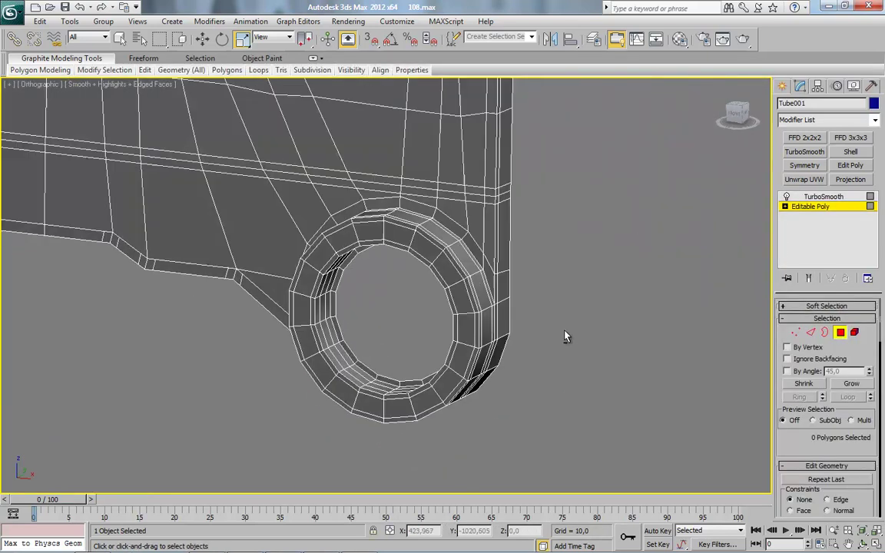
{"action": "scroll", "coordinate": [354, 361], "scroll_direction": "up", "scroll_amount": 2}
{"action": "middle_click_drag", "start_coordinate": [703, 465], "coordinate": [739, 443]}
{"action": "left_click", "coordinate": [503, 363]}
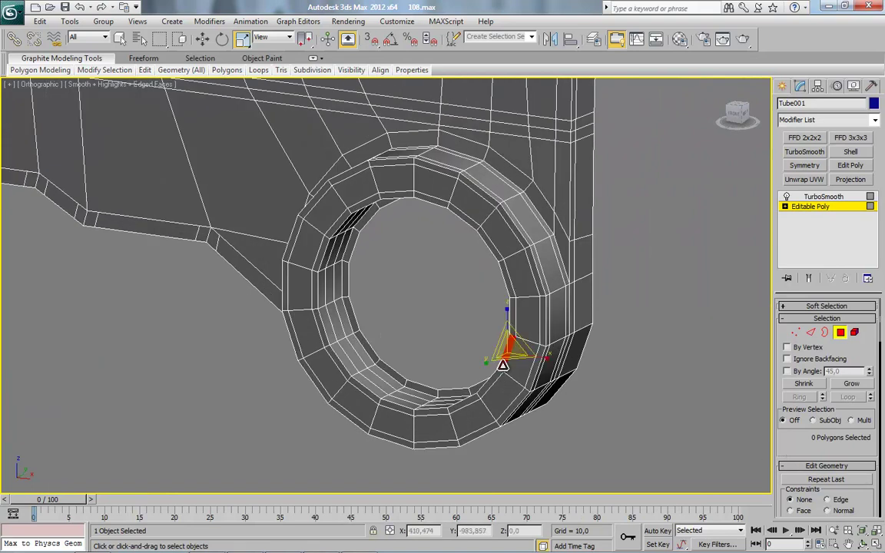
{"action": "left_click_drag", "start_coordinate": [829, 441], "coordinate": [787, 354]}
{"action": "left_click", "coordinate": [864, 466]}
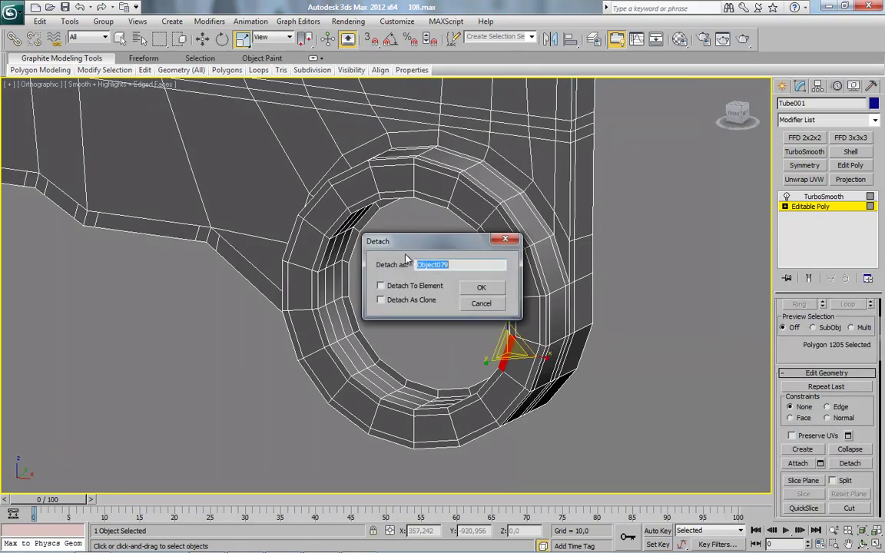
{"action": "left_click", "coordinate": [467, 306]}
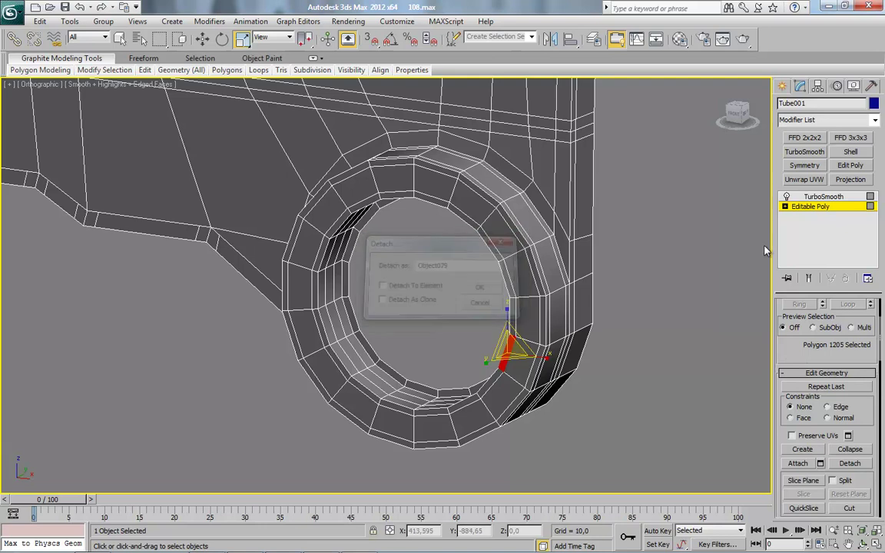
Step: Select the open borders inside the two lower round holes of the rear panel and cap them
{"action": "left_click", "coordinate": [809, 209]}
{"action": "left_click", "coordinate": [826, 334]}
{"action": "scroll", "coordinate": [554, 419], "scroll_direction": "down", "scroll_amount": 2}
{"action": "left_click_drag", "start_coordinate": [449, 349], "coordinate": [385, 400]}
{"action": "scroll", "coordinate": [386, 400], "scroll_direction": "down", "scroll_amount": 5}
{"action": "middle_click_drag", "start_coordinate": [429, 174], "coordinate": [442, 229]}
{"action": "middle_click_drag", "start_coordinate": [197, 418], "coordinate": [312, 344]}
{"action": "scroll", "coordinate": [313, 345], "scroll_direction": "up", "scroll_amount": 4}
{"action": "left_click", "coordinate": [251, 288], "text": "ctrl"}
{"action": "left_click_drag", "start_coordinate": [830, 447], "coordinate": [802, 424]}
{"action": "left_click", "coordinate": [839, 468]}
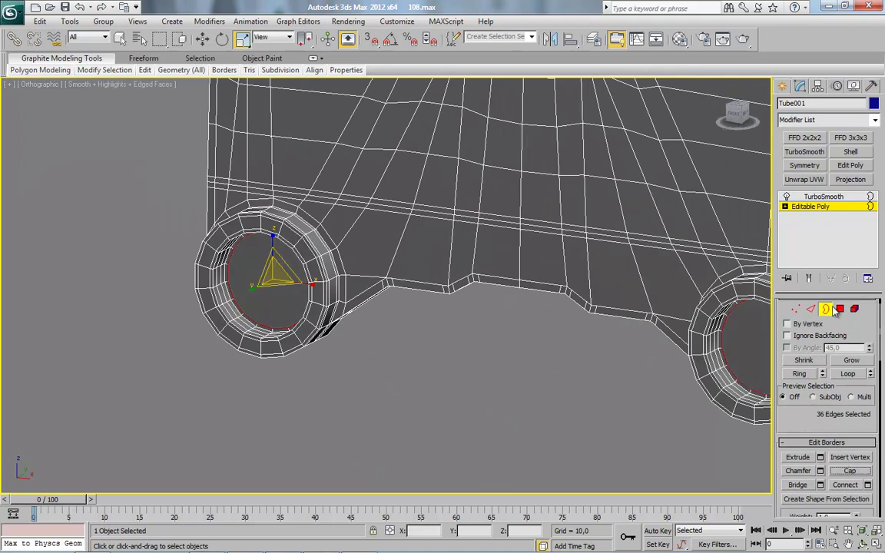
Step: Finish the border editing, deselect the rear panel and unhide all objects
{"action": "left_click", "coordinate": [829, 309]}
{"action": "left_click", "coordinate": [660, 405]}
{"action": "middle_click_drag", "start_coordinate": [724, 365], "coordinate": [570, 390]}
{"action": "right_click", "coordinate": [583, 370]}
{"action": "left_click", "coordinate": [620, 316]}
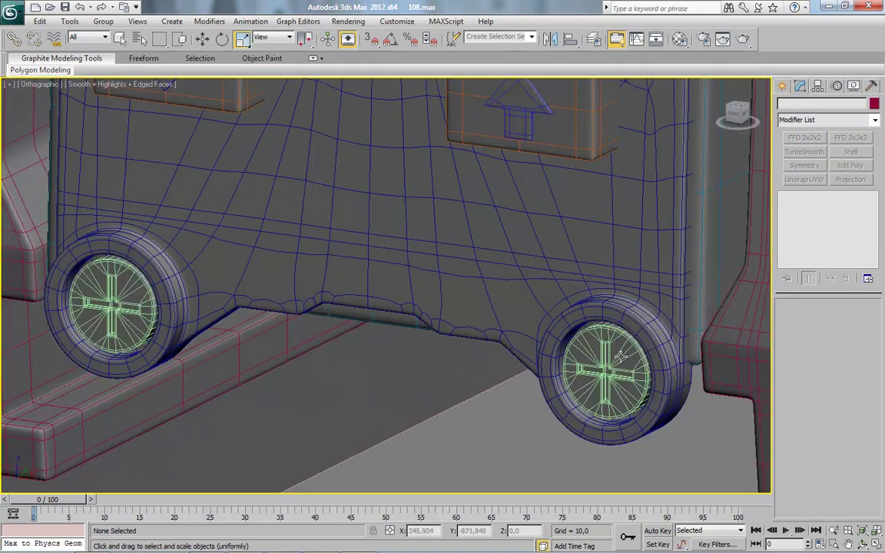
Step: Select the lower-right screw element and scale it up slightly in the front view to fit its hole
{"action": "middle_click_drag", "start_coordinate": [618, 359], "coordinate": [545, 283]}
{"action": "left_click", "coordinate": [535, 287]}
{"action": "left_click", "coordinate": [737, 115]}
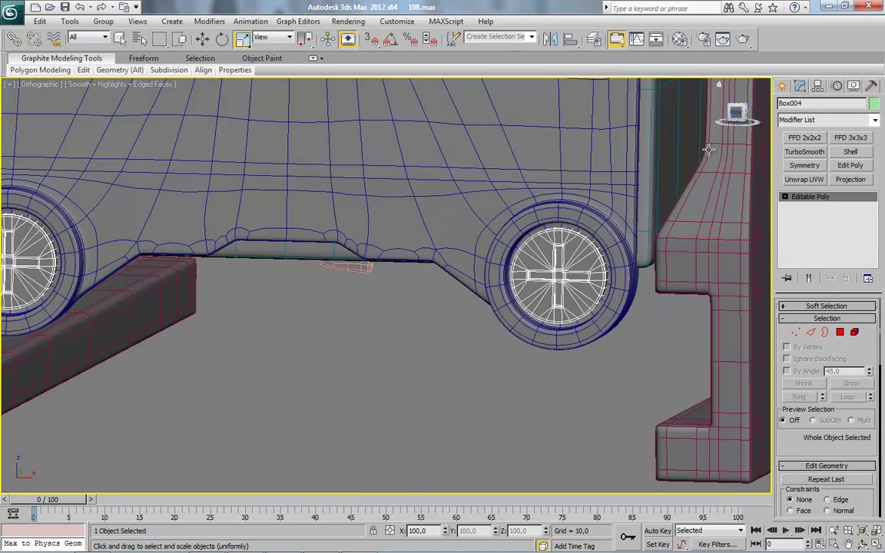
{"action": "scroll", "coordinate": [478, 316], "scroll_direction": "up", "scroll_amount": 4}
{"action": "middle_click_drag", "start_coordinate": [496, 315], "coordinate": [236, 342]}
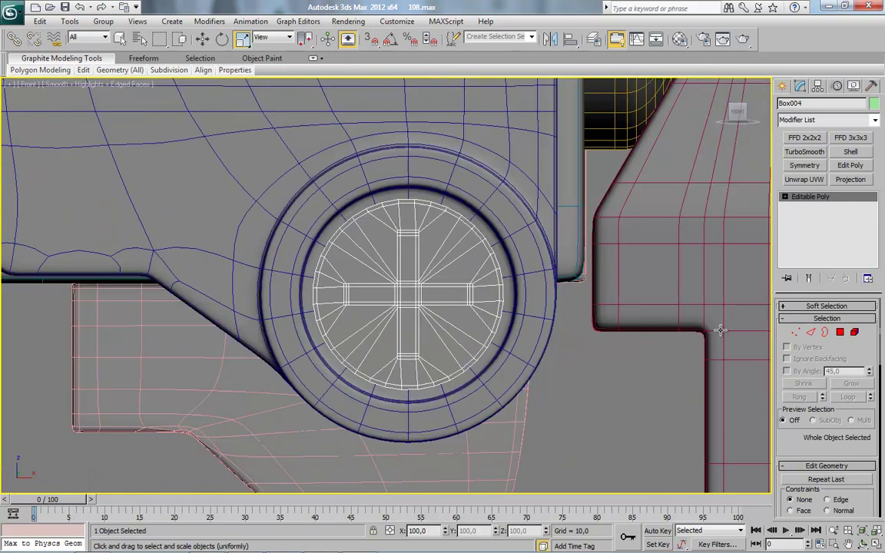
{"action": "left_click", "coordinate": [854, 334]}
{"action": "left_click", "coordinate": [337, 322]}
{"action": "scroll", "coordinate": [338, 321], "scroll_direction": "up", "scroll_amount": 2}
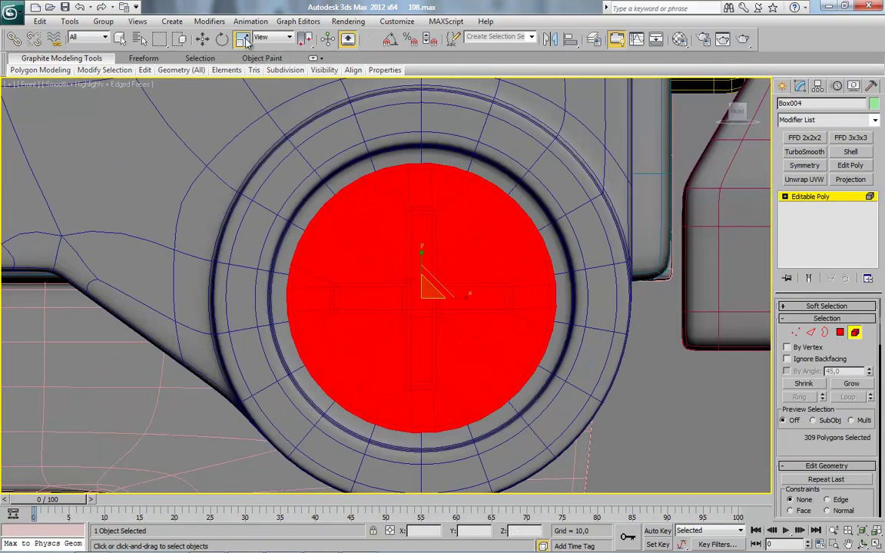
{"action": "left_click", "coordinate": [244, 40]}
{"action": "left_click_drag", "start_coordinate": [433, 277], "coordinate": [434, 275]}
Step: Scale the lower-left screw element up to about 106% in the front view plane
{"action": "middle_click_drag", "start_coordinate": [150, 374], "coordinate": [814, 359]}
{"action": "middle_click_drag", "start_coordinate": [46, 335], "coordinate": [676, 328]}
{"action": "left_click", "coordinate": [288, 263]}
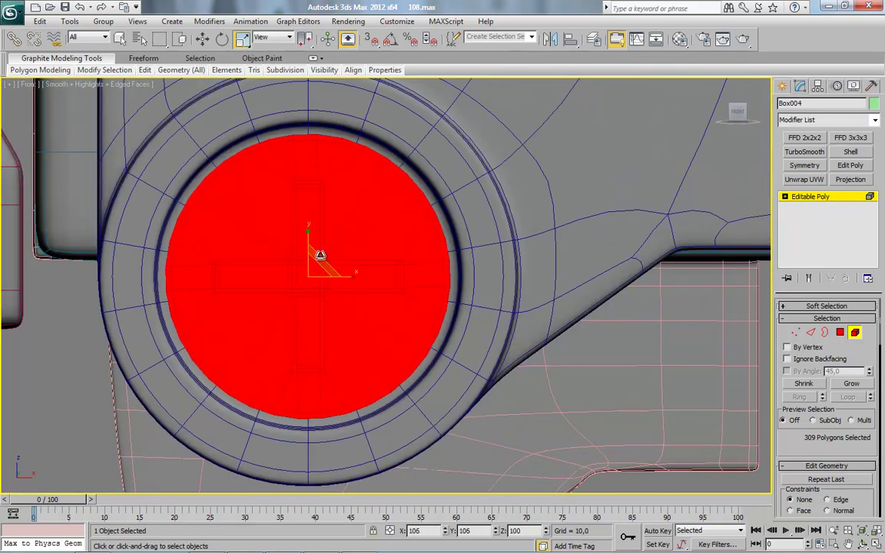
Step: Select all four screw elements and move them together slightly deeper into the holes along Y
{"action": "scroll", "coordinate": [442, 287], "scroll_direction": "down", "scroll_amount": 6}
{"action": "middle_click_drag", "start_coordinate": [553, 233], "coordinate": [442, 328]}
{"action": "scroll", "coordinate": [442, 327], "scroll_direction": "up", "scroll_amount": 6}
{"action": "left_click", "coordinate": [613, 219]}
{"action": "middle_click_drag", "start_coordinate": [328, 290], "coordinate": [686, 327]}
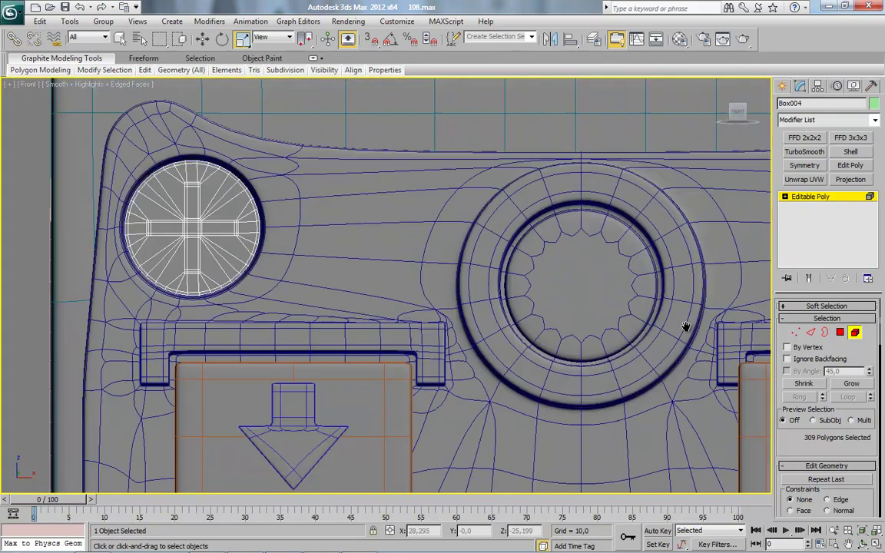
{"action": "left_click", "coordinate": [223, 229], "text": "ctrl"}
{"action": "middle_click_drag", "start_coordinate": [302, 315], "coordinate": [284, 172]}
{"action": "scroll", "coordinate": [284, 172], "scroll_direction": "down", "scroll_amount": 6}
{"action": "middle_click_drag", "start_coordinate": [322, 384], "coordinate": [280, 296]}
{"action": "left_click", "coordinate": [276, 322], "text": "ctrl"}
{"action": "left_click", "coordinate": [530, 332], "text": "ctrl"}
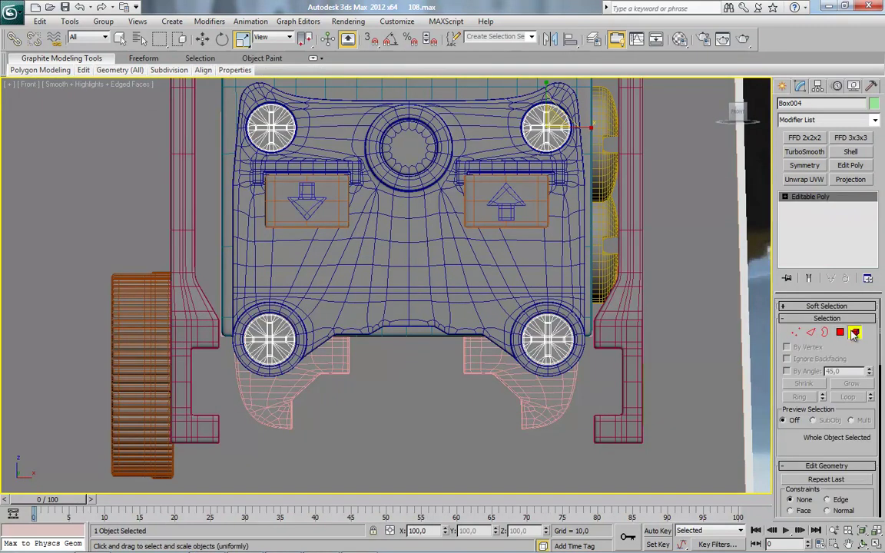
{"action": "middle_click_drag", "start_coordinate": [749, 342], "coordinate": [433, 338], "text": "alt"}
{"action": "left_click", "coordinate": [203, 41]}
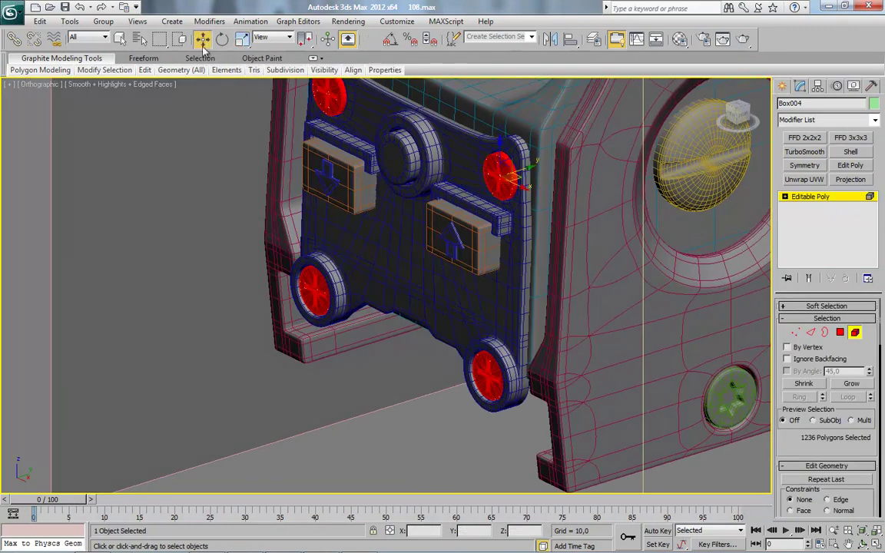
{"action": "middle_click_drag", "start_coordinate": [402, 288], "coordinate": [372, 302]}
{"action": "scroll", "coordinate": [372, 302], "scroll_direction": "up", "scroll_amount": 3}
{"action": "left_click_drag", "start_coordinate": [528, 145], "coordinate": [531, 145]}
Step: Remove the two lower screws from the selection and move the two upper screw elements about 4.5 units deeper along Y
{"action": "left_click", "coordinate": [249, 323], "text": "alt"}
{"action": "left_click", "coordinate": [498, 436], "text": "alt"}
{"action": "middle_click_drag", "start_coordinate": [431, 257], "coordinate": [392, 412]}
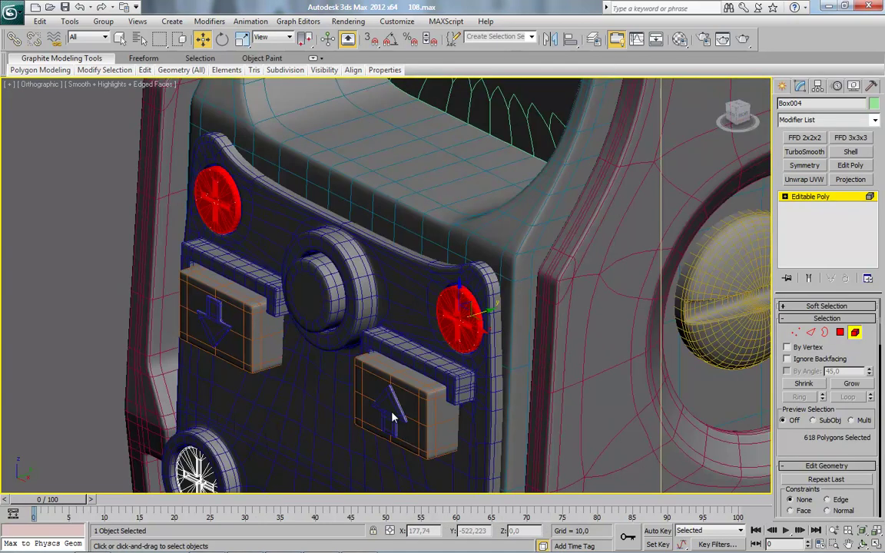
{"action": "scroll", "coordinate": [478, 371], "scroll_direction": "up", "scroll_amount": 3}
{"action": "mouse_move", "coordinate": [564, 345]}
{"action": "left_mouse_down"}
{"action": "mouse_move", "coordinate": [585, 340]}
{"action": "mouse_move", "coordinate": [575, 337]}
{"action": "left_mouse_up"}
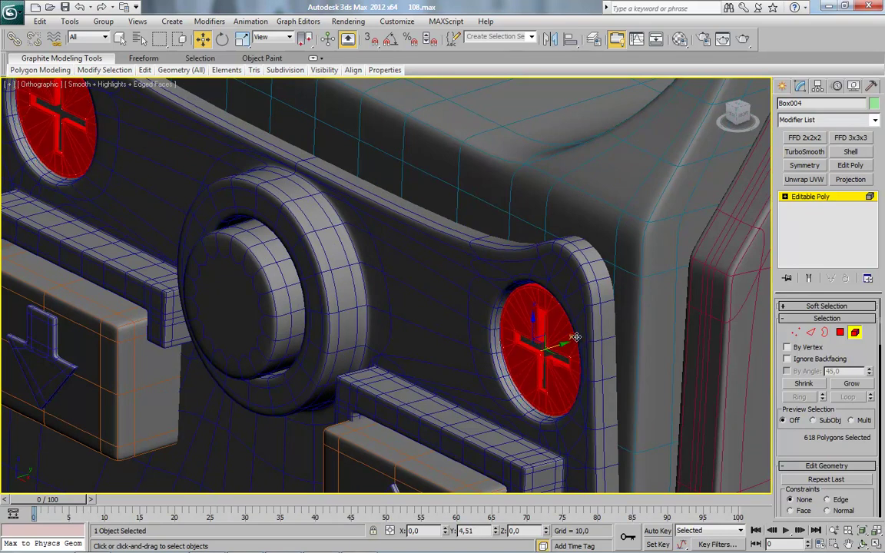
{"action": "left_click_drag", "start_coordinate": [576, 338], "coordinate": [577, 337]}
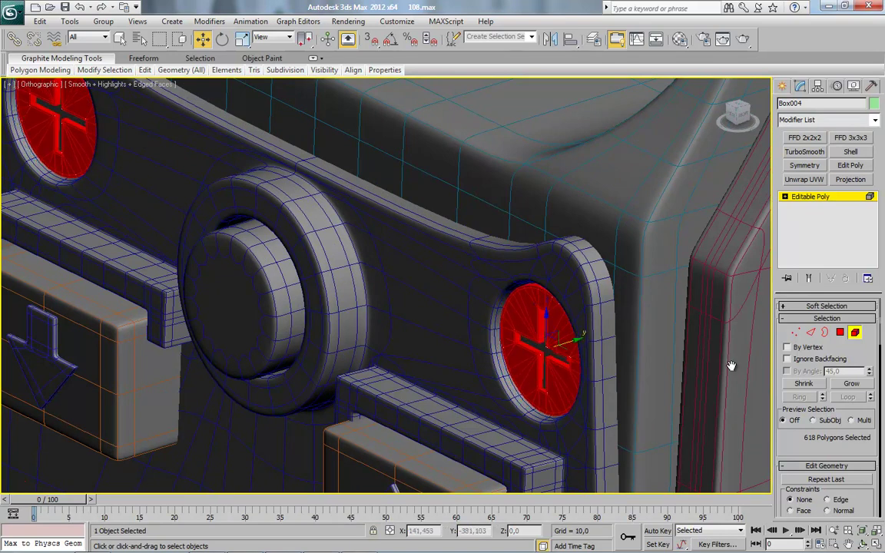
{"action": "left_click", "coordinate": [857, 336]}
Step: Isolate the rear panel, examine its base mesh around the upper-right screw hole, and unhide all objects
{"action": "left_click", "coordinate": [450, 291]}
{"action": "middle_click_drag", "start_coordinate": [421, 301], "coordinate": [453, 279], "text": "alt"}
{"action": "scroll", "coordinate": [507, 246], "scroll_direction": "up", "scroll_amount": 3}
{"action": "middle_click_drag", "start_coordinate": [507, 246], "coordinate": [382, 403]}
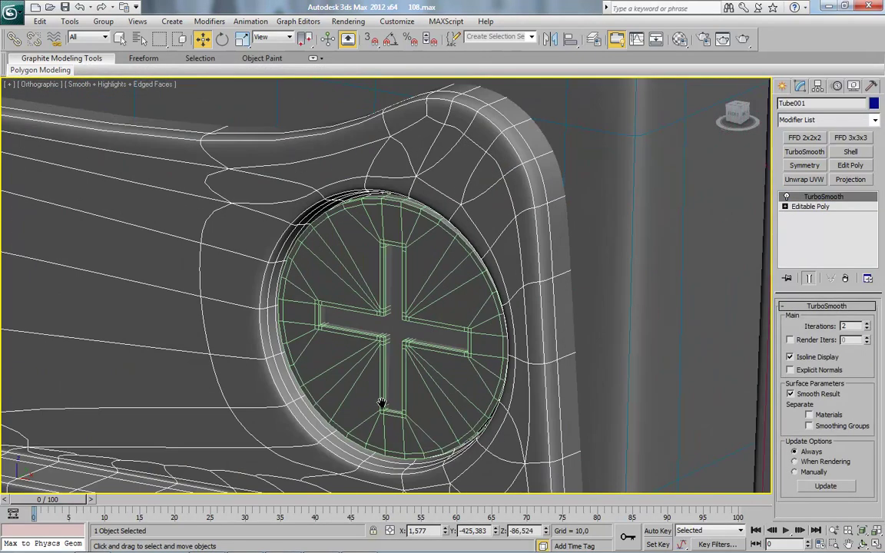
{"action": "right_click", "coordinate": [289, 270]}
{"action": "left_click", "coordinate": [323, 222]}
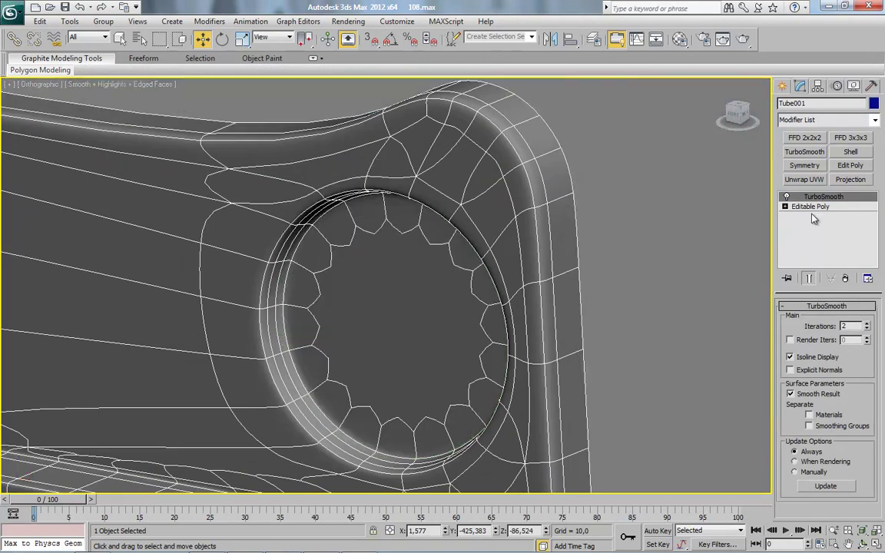
{"action": "left_click", "coordinate": [810, 207]}
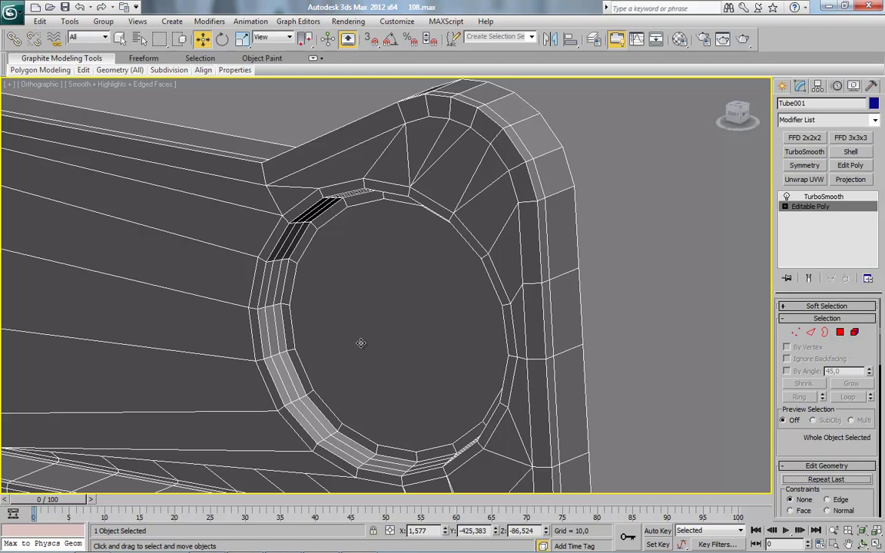
{"action": "middle_click_drag", "start_coordinate": [362, 344], "coordinate": [407, 348], "text": "alt"}
{"action": "scroll", "coordinate": [267, 378], "scroll_direction": "down", "scroll_amount": 2}
{"action": "right_click", "coordinate": [468, 314]}
{"action": "left_click", "coordinate": [497, 256]}
Step: Select the two upper screw elements and move them slightly outward along Y toward the rear panel's face
{"action": "left_click", "coordinate": [478, 282]}
{"action": "middle_click_drag", "start_coordinate": [154, 269], "coordinate": [505, 375]}
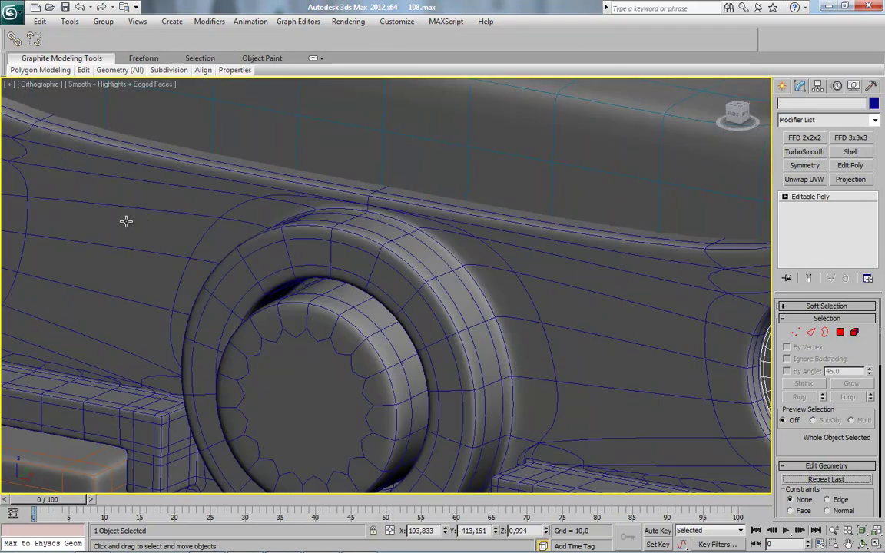
{"action": "middle_click_drag", "start_coordinate": [124, 221], "coordinate": [472, 281]}
{"action": "middle_click_drag", "start_coordinate": [336, 319], "coordinate": [8, 231]}
{"action": "middle_click_drag", "start_coordinate": [559, 314], "coordinate": [262, 282]}
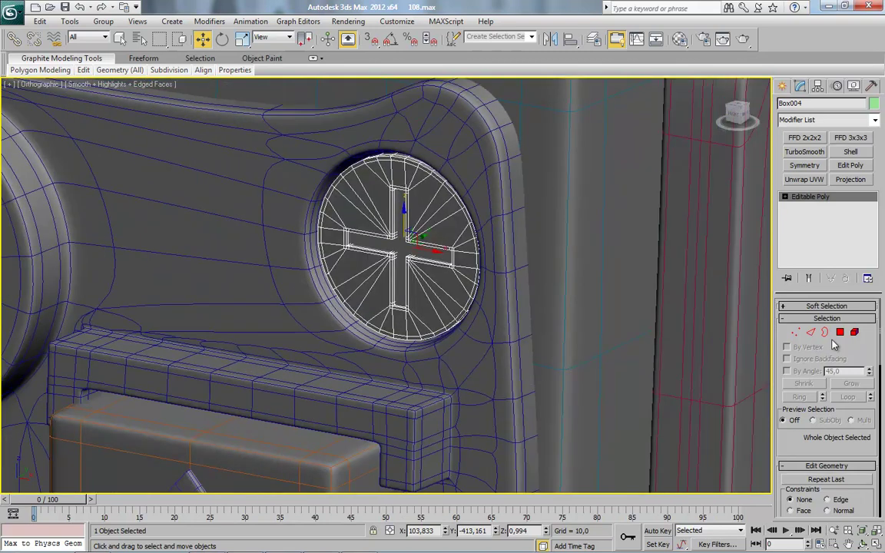
{"action": "left_click", "coordinate": [856, 338]}
{"action": "left_click", "coordinate": [435, 269]}
{"action": "scroll", "coordinate": [435, 269], "scroll_direction": "down", "scroll_amount": 5}
{"action": "left_click", "coordinate": [181, 230], "text": "ctrl"}
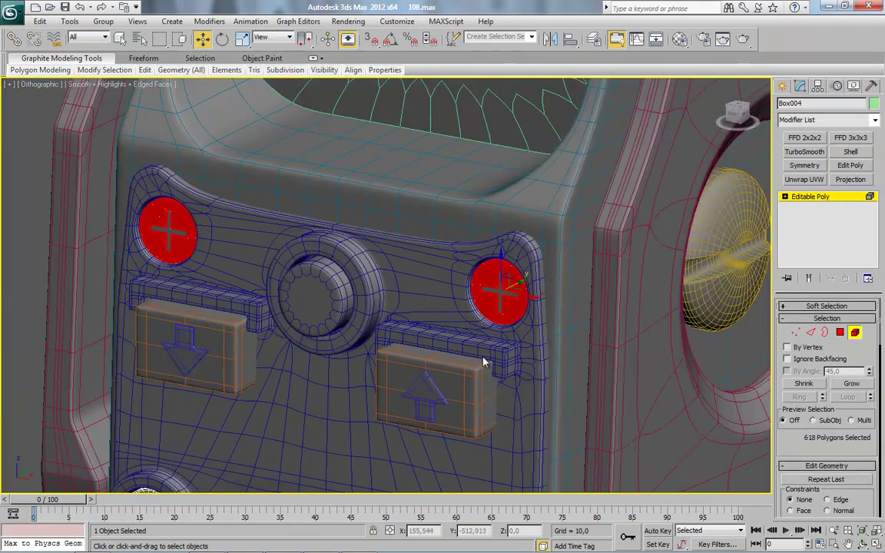
{"action": "middle_click_drag", "start_coordinate": [523, 306], "coordinate": [387, 328]}
{"action": "scroll", "coordinate": [388, 328], "scroll_direction": "up", "scroll_amount": 5}
{"action": "scroll", "coordinate": [350, 291], "scroll_direction": "up", "scroll_amount": 5}
{"action": "middle_click_drag", "start_coordinate": [349, 291], "coordinate": [360, 284]}
{"action": "left_click_drag", "start_coordinate": [323, 274], "coordinate": [304, 279]}
{"action": "middle_click_drag", "start_coordinate": [267, 421], "coordinate": [280, 423], "text": "alt"}
{"action": "scroll", "coordinate": [280, 423], "scroll_direction": "down", "scroll_amount": 7}
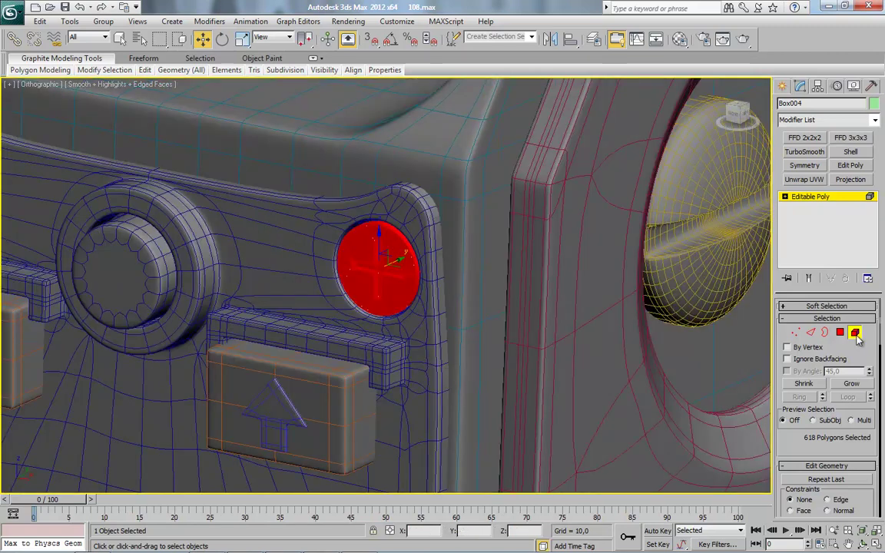
{"action": "left_click", "coordinate": [856, 332]}
{"action": "scroll", "coordinate": [464, 359], "scroll_direction": "down", "scroll_amount": 10}
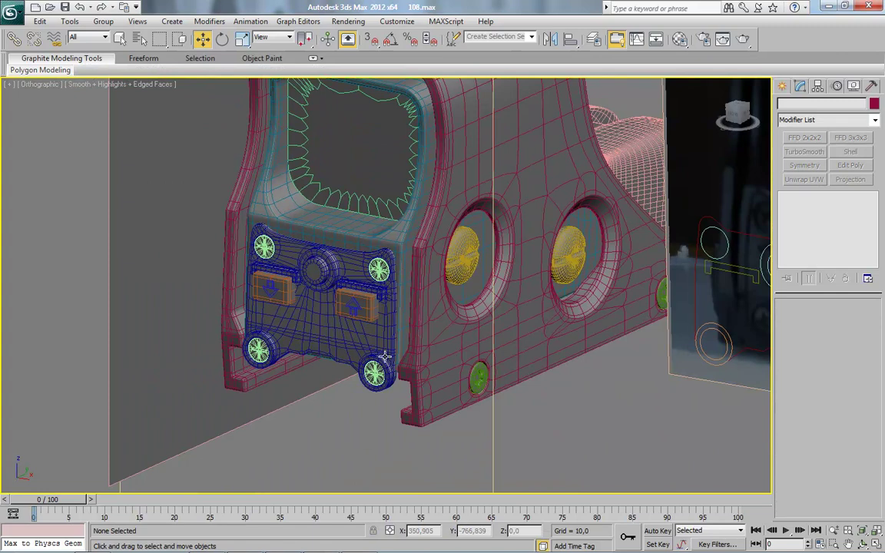
Step: Add TurboSmooth with 2 iterations and isoline display to the screws and examine the shaded rear panel
{"action": "left_click", "coordinate": [384, 356]}
{"action": "left_click", "coordinate": [805, 152]}
{"action": "left_click", "coordinate": [791, 357]}
{"action": "left_click", "coordinate": [866, 324]}
{"action": "key", "text": "F4"}
{"action": "scroll", "coordinate": [602, 421], "scroll_direction": "down", "scroll_amount": 5}
{"action": "middle_click_drag", "start_coordinate": [454, 390], "coordinate": [435, 382], "text": "alt"}
{"action": "scroll", "coordinate": [435, 381], "scroll_direction": "up", "scroll_amount": 5}
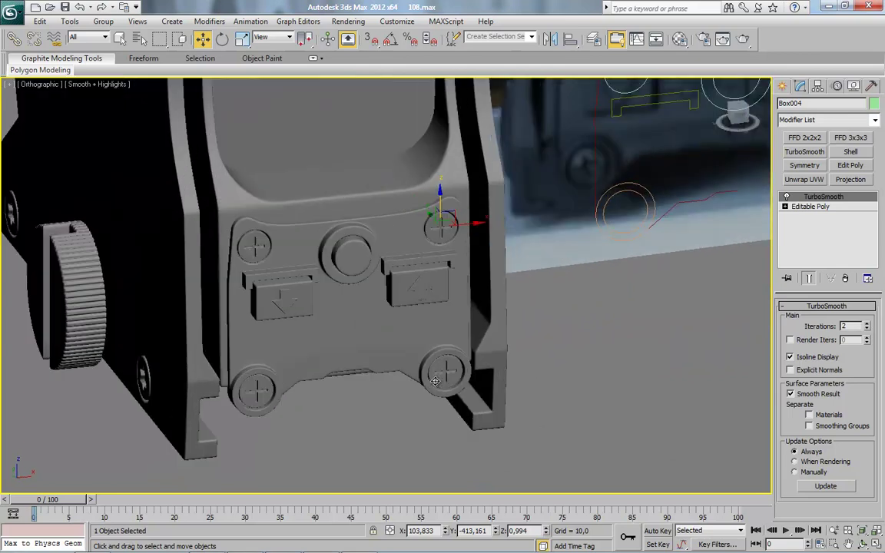
{"action": "middle_click_drag", "start_coordinate": [382, 402], "coordinate": [362, 382], "text": "alt"}
{"action": "scroll", "coordinate": [356, 381], "scroll_direction": "up", "scroll_amount": 4}
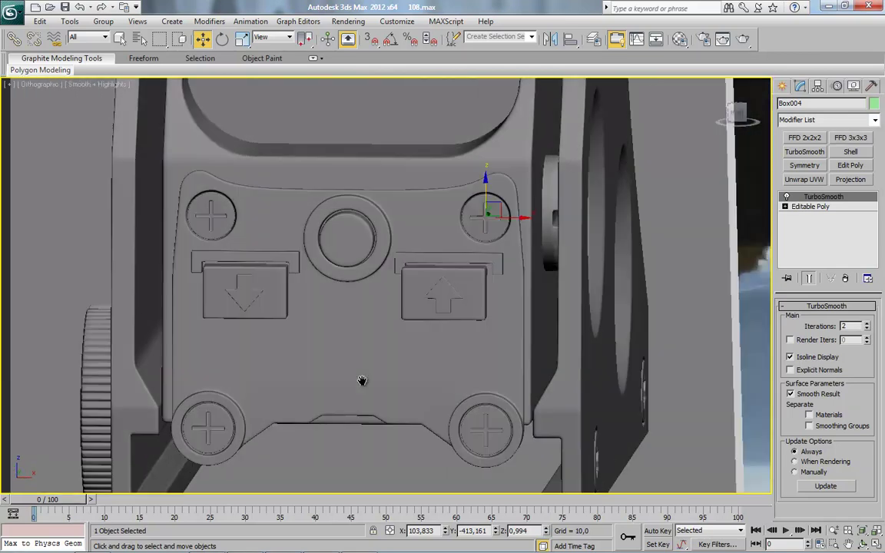
{"action": "left_click", "coordinate": [738, 114]}
{"action": "left_click", "coordinate": [815, 208]}
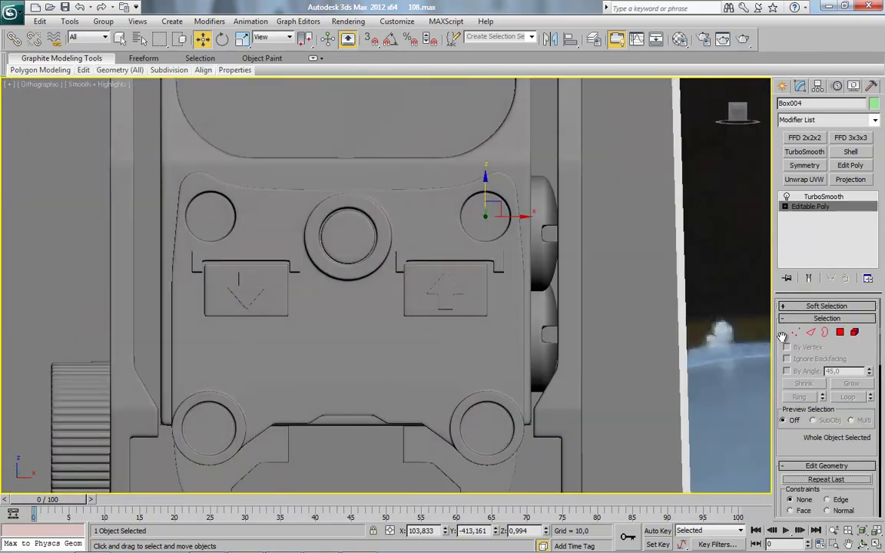
{"action": "left_click", "coordinate": [796, 333]}
{"action": "key", "text": "F4"}
{"action": "middle_click_drag", "start_coordinate": [478, 357], "coordinate": [481, 363]}
{"action": "scroll", "coordinate": [481, 363], "scroll_direction": "up", "scroll_amount": 2}
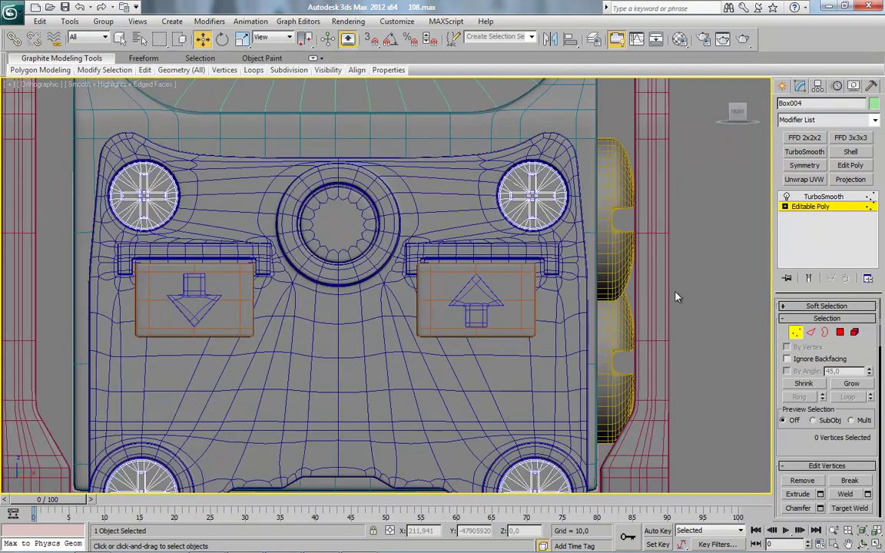
{"action": "left_click", "coordinate": [809, 333]}
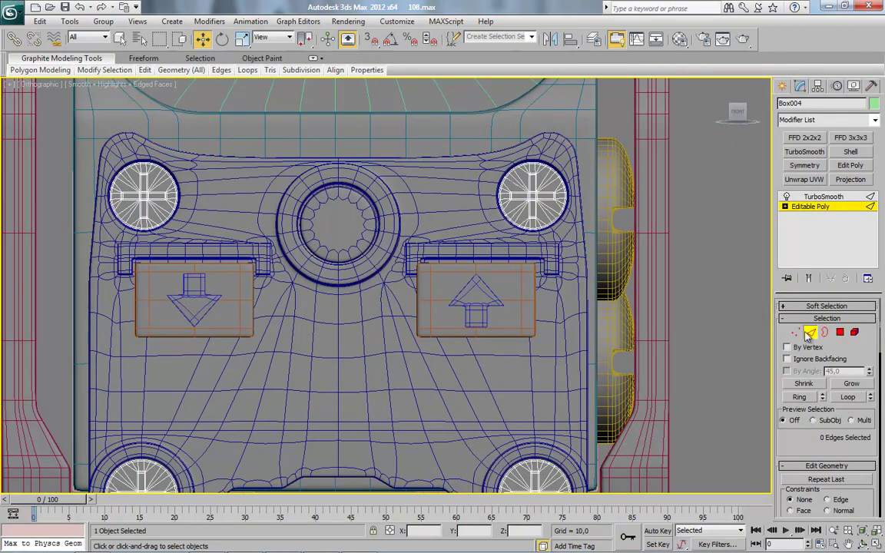
{"action": "left_click", "coordinate": [809, 333]}
{"action": "left_click", "coordinate": [505, 355]}
{"action": "left_click", "coordinate": [808, 209]}
{"action": "left_click", "coordinate": [796, 333]}
{"action": "middle_click_drag", "start_coordinate": [503, 294], "coordinate": [452, 319]}
{"action": "scroll", "coordinate": [396, 303], "scroll_direction": "up", "scroll_amount": 4}
{"action": "scroll", "coordinate": [338, 285], "scroll_direction": "up", "scroll_amount": 4}
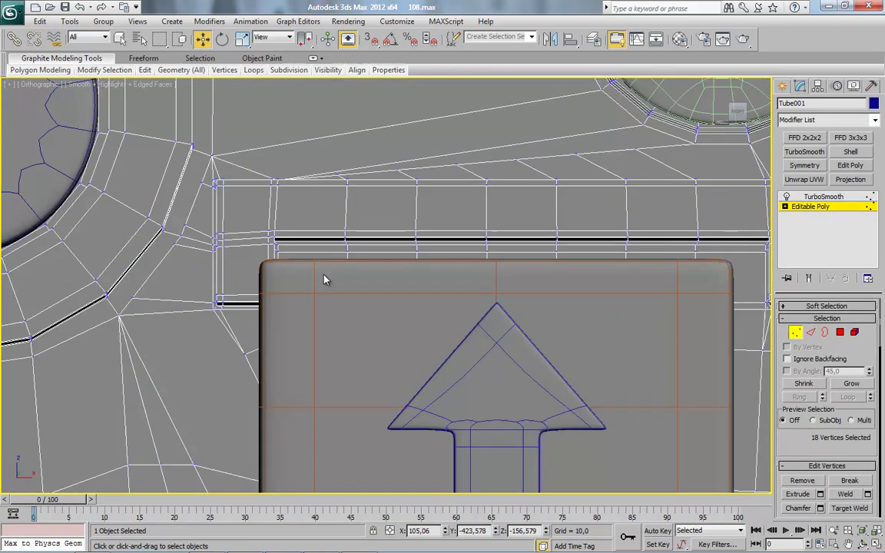
{"action": "left_click", "coordinate": [797, 333]}
Step: Select the two rectangular buttons together with both arrow symbols and hide them
{"action": "left_click", "coordinate": [581, 338]}
{"action": "scroll", "coordinate": [572, 340], "scroll_direction": "down", "scroll_amount": 4}
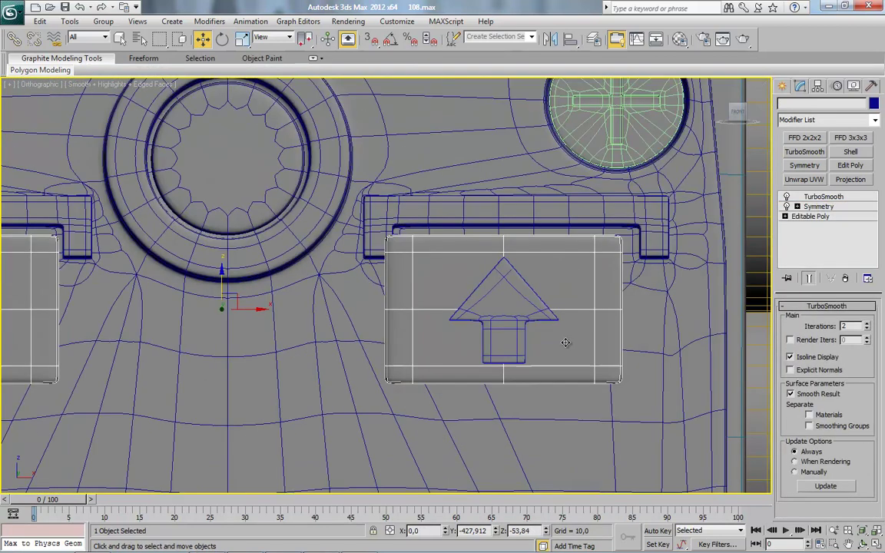
{"action": "left_click", "coordinate": [504, 315], "text": "ctrl"}
{"action": "middle_click_drag", "start_coordinate": [286, 381], "coordinate": [522, 384]}
{"action": "left_click", "coordinate": [193, 306], "text": "ctrl"}
{"action": "right_click", "coordinate": [192, 305]}
{"action": "left_click", "coordinate": [216, 266]}
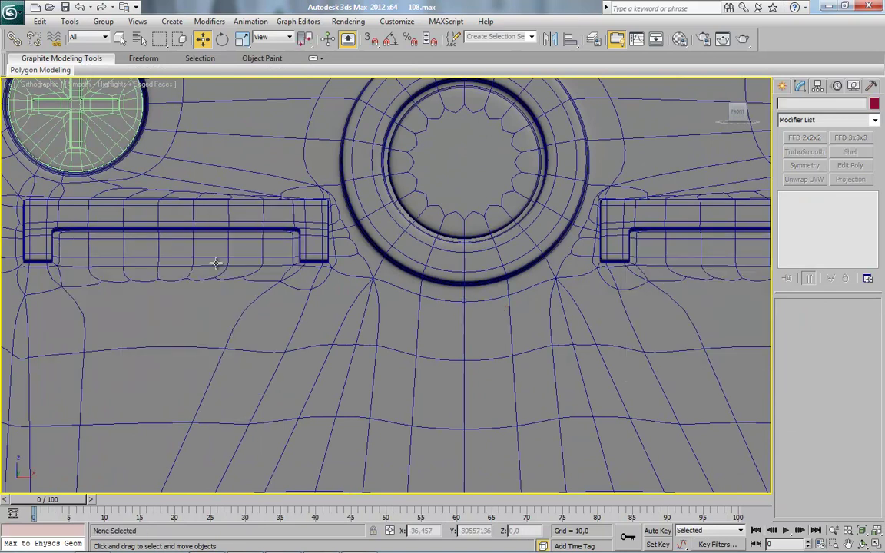
Step: Select the rear panel's base-mesh vertices around both bracket-shaped details under the upper screws
{"action": "left_click", "coordinate": [257, 287]}
{"action": "left_click", "coordinate": [820, 207]}
{"action": "left_click", "coordinate": [797, 333]}
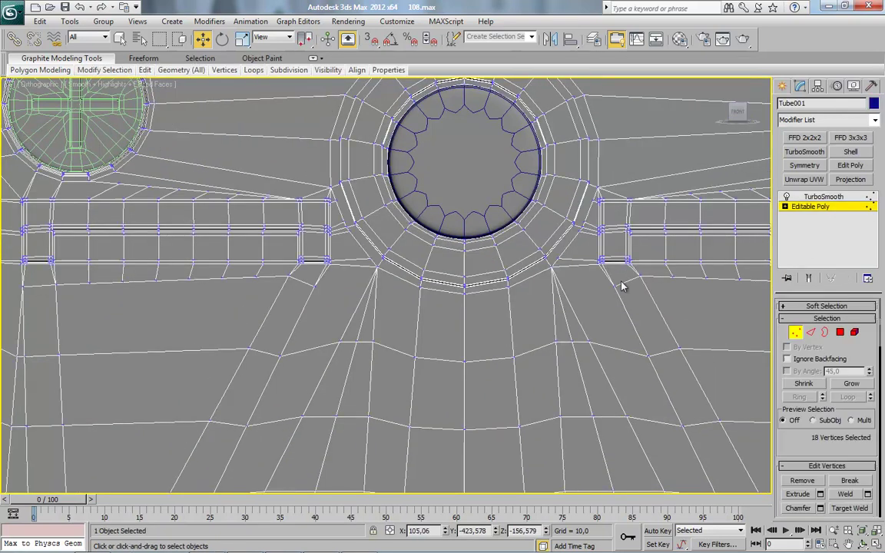
{"action": "middle_click_drag", "start_coordinate": [735, 249], "coordinate": [547, 352]}
{"action": "scroll", "coordinate": [547, 352], "scroll_direction": "up", "scroll_amount": 4}
{"action": "scroll", "coordinate": [547, 352], "scroll_direction": "down", "scroll_amount": 2}
{"action": "middle_click_drag", "start_coordinate": [605, 329], "coordinate": [402, 283]}
{"action": "left_click_drag", "start_coordinate": [590, 234], "coordinate": [143, 369]}
{"action": "middle_click_drag", "start_coordinate": [73, 390], "coordinate": [716, 321]}
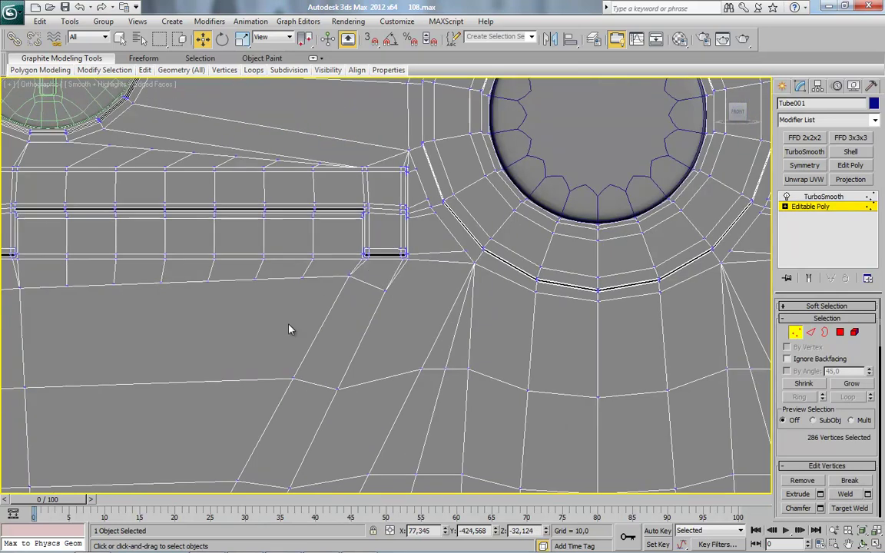
{"action": "middle_click_drag", "start_coordinate": [289, 325], "coordinate": [443, 408]}
{"action": "left_click_drag", "start_coordinate": [113, 245], "coordinate": [573, 394]}
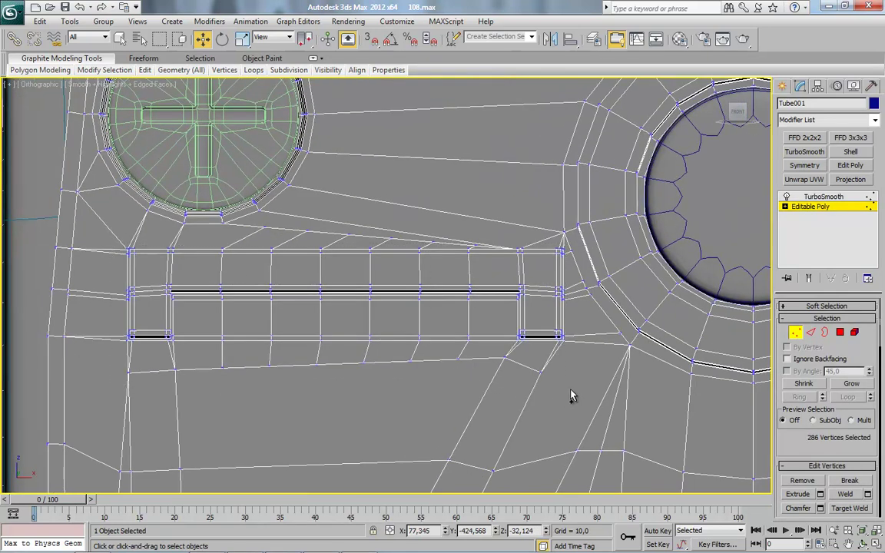
Step: Add the missed vertices above the left bracket and move the whole selection down about 7.8 units along Z
{"action": "scroll", "coordinate": [539, 352], "scroll_direction": "down", "scroll_amount": 3}
{"action": "middle_click_drag", "start_coordinate": [538, 350], "coordinate": [442, 328]}
{"action": "left_click_drag", "start_coordinate": [475, 243], "coordinate": [474, 263]}
{"action": "left_click_drag", "start_coordinate": [473, 259], "coordinate": [474, 237]}
{"action": "left_click_drag", "start_coordinate": [229, 238], "coordinate": [329, 265], "text": "ctrl"}
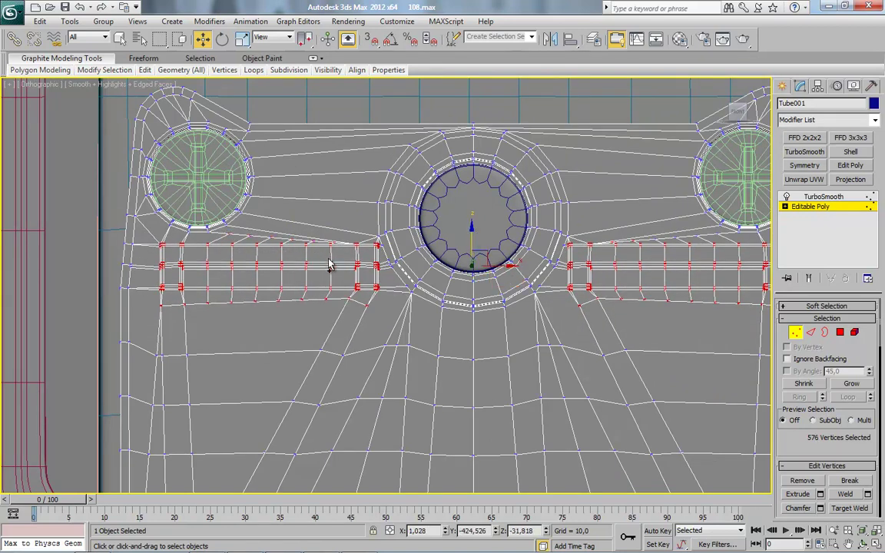
{"action": "left_click_drag", "start_coordinate": [480, 234], "coordinate": [467, 254]}
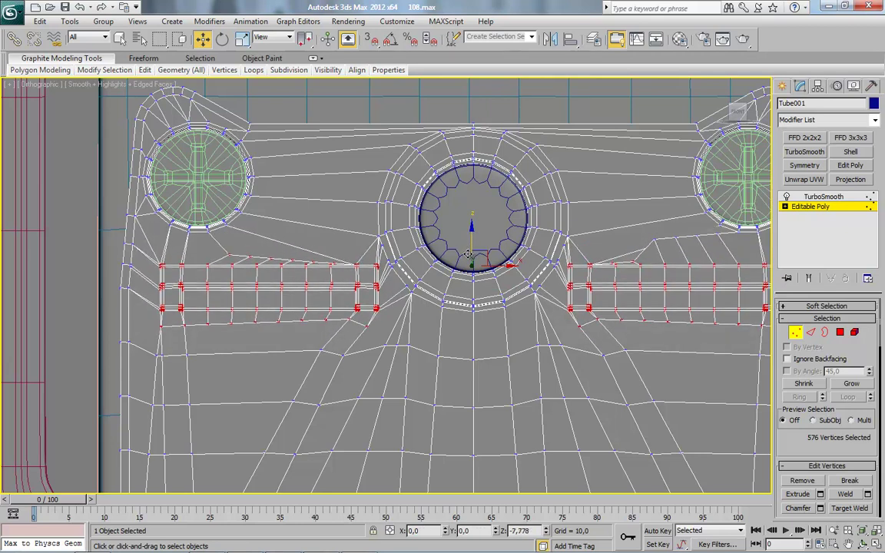
Step: Move the missed vertices above the right bracket down along Z to match, and leave vertex editing
{"action": "scroll", "coordinate": [484, 297], "scroll_direction": "up", "scroll_amount": 5}
{"action": "left_click_drag", "start_coordinate": [541, 249], "coordinate": [694, 311], "text": "ctrl"}
{"action": "scroll", "coordinate": [550, 340], "scroll_direction": "down", "scroll_amount": 4}
{"action": "left_click_drag", "start_coordinate": [286, 248], "coordinate": [282, 272]}
{"action": "left_click", "coordinate": [795, 332]}
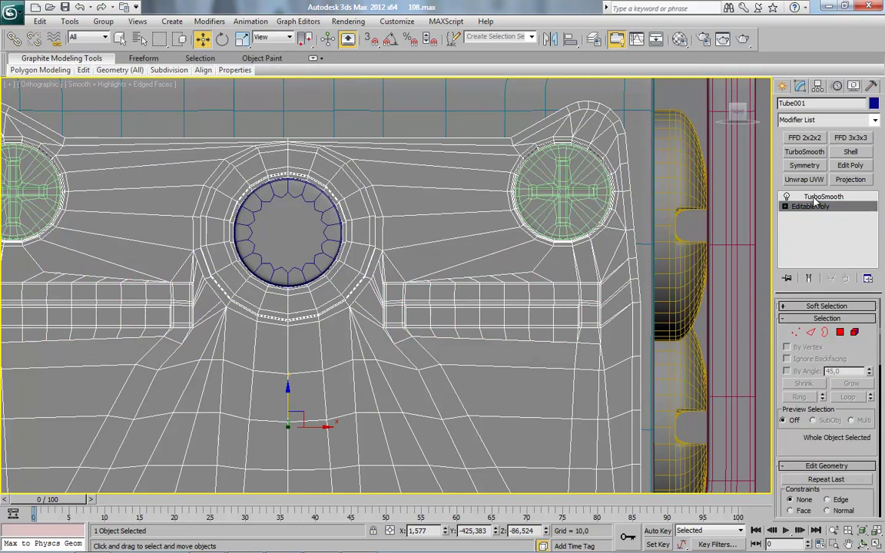
Step: Return to the panel's TurboSmooth result without edged faces and unhide all objects
{"action": "left_click", "coordinate": [821, 197]}
{"action": "middle_click_drag", "start_coordinate": [634, 373], "coordinate": [627, 361]}
{"action": "key", "text": "F4"}
{"action": "scroll", "coordinate": [569, 362], "scroll_direction": "down", "scroll_amount": 4}
{"action": "middle_click_drag", "start_coordinate": [531, 379], "coordinate": [485, 312]}
{"action": "right_click", "coordinate": [498, 321]}
{"action": "left_click", "coordinate": [524, 269]}
{"action": "scroll", "coordinate": [485, 311], "scroll_direction": "up", "scroll_amount": 4}
Step: Move the two rectangular buttons and both arrow symbols down about 7.8 units along Z to follow the brackets
{"action": "left_click", "coordinate": [582, 292]}
{"action": "left_click", "coordinate": [539, 288]}
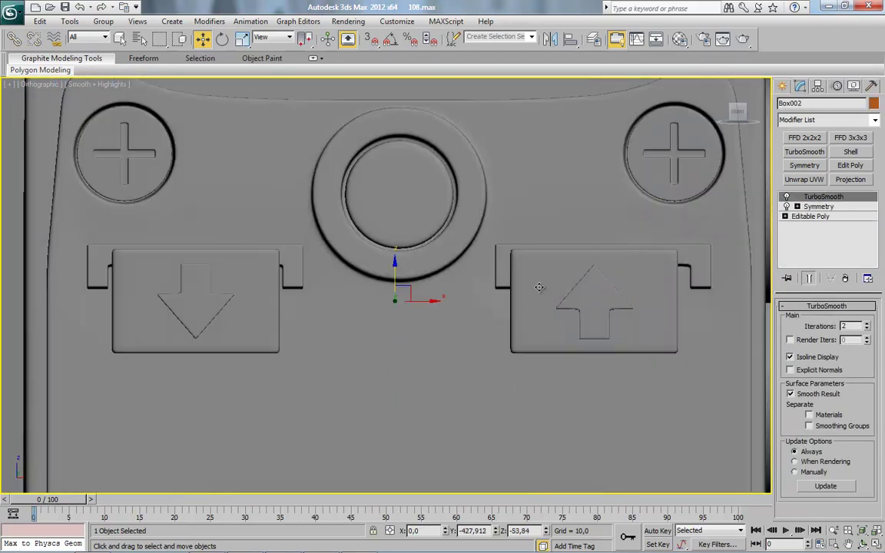
{"action": "key", "text": "F4"}
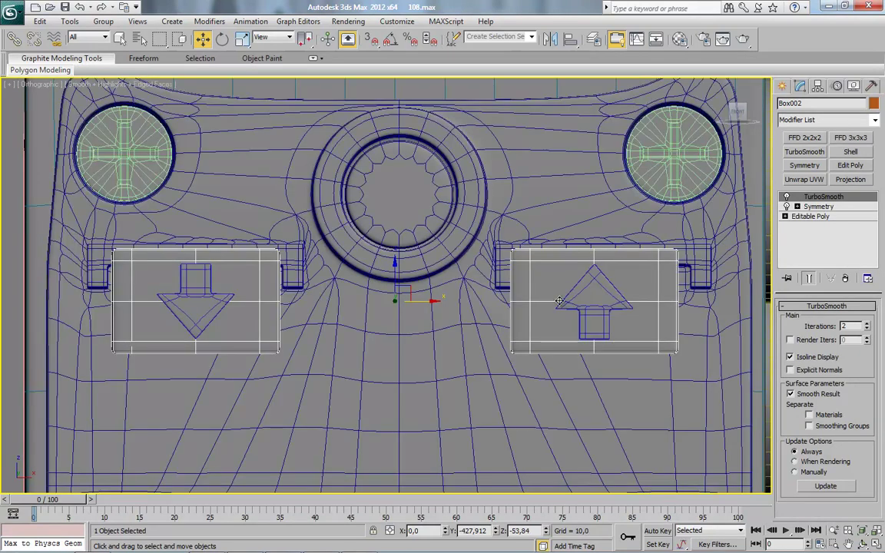
{"action": "left_click", "coordinate": [584, 299]}
{"action": "left_click", "coordinate": [557, 286]}
{"action": "left_click", "coordinate": [609, 301], "text": "ctrl"}
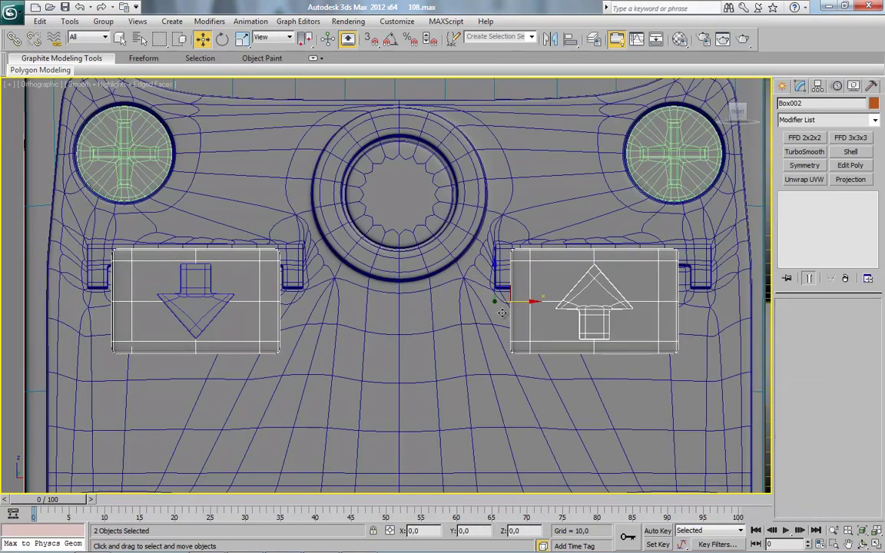
{"action": "left_click_drag", "start_coordinate": [496, 274], "coordinate": [492, 297]}
{"action": "left_click", "coordinate": [189, 305]}
{"action": "left_click_drag", "start_coordinate": [196, 282], "coordinate": [196, 302]}
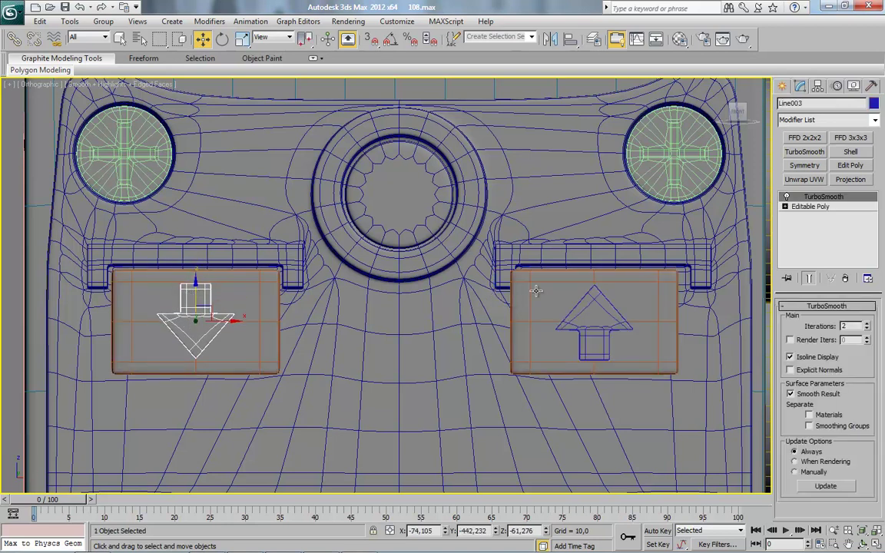
Step: Select the rear panel and set its X position to 0
{"action": "left_click", "coordinate": [536, 291]}
{"action": "left_click", "coordinate": [578, 322], "text": "ctrl"}
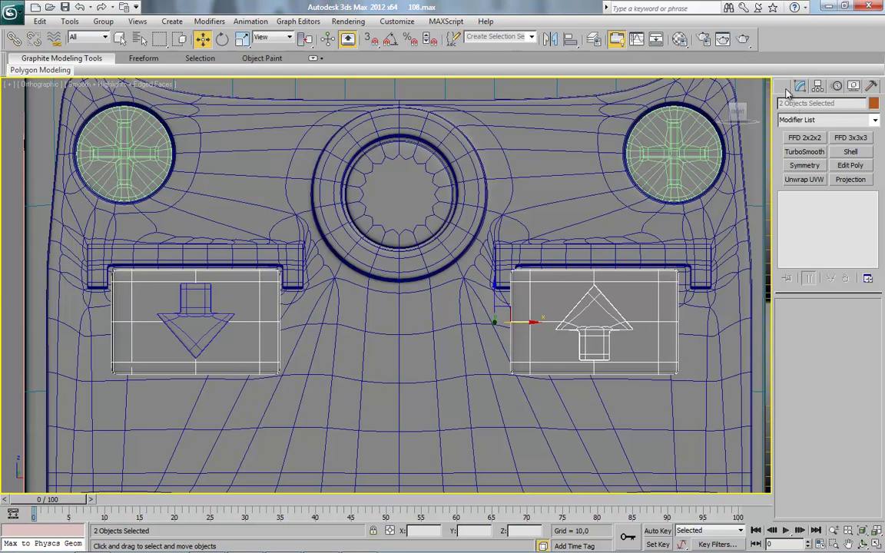
{"action": "left_click", "coordinate": [784, 87]}
{"action": "left_click", "coordinate": [561, 192]}
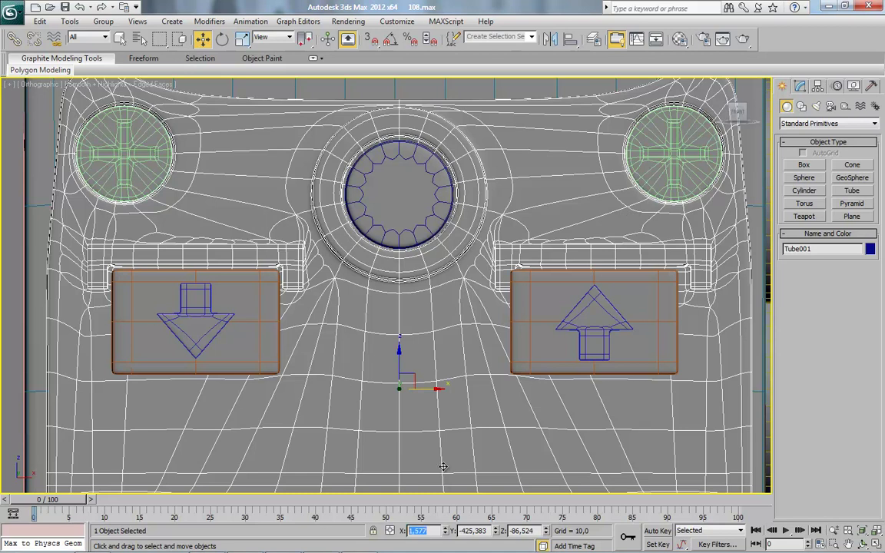
{"action": "key", "text": "Return"}
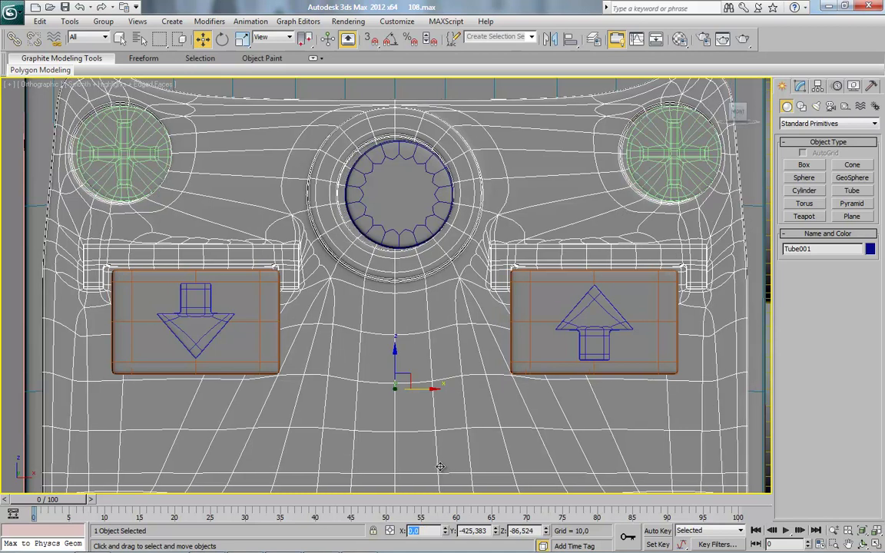
Step: Shift the button's base element slightly outward along X so both mirrored buttons line up with their brackets
{"action": "left_click", "coordinate": [198, 357]}
{"action": "left_click", "coordinate": [800, 86]}
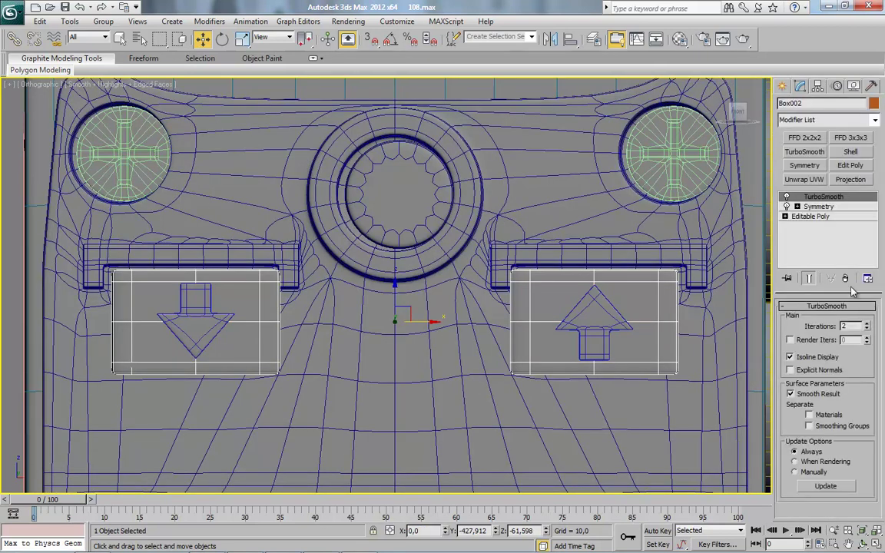
{"action": "left_click", "coordinate": [809, 218]}
{"action": "left_click", "coordinate": [855, 332]}
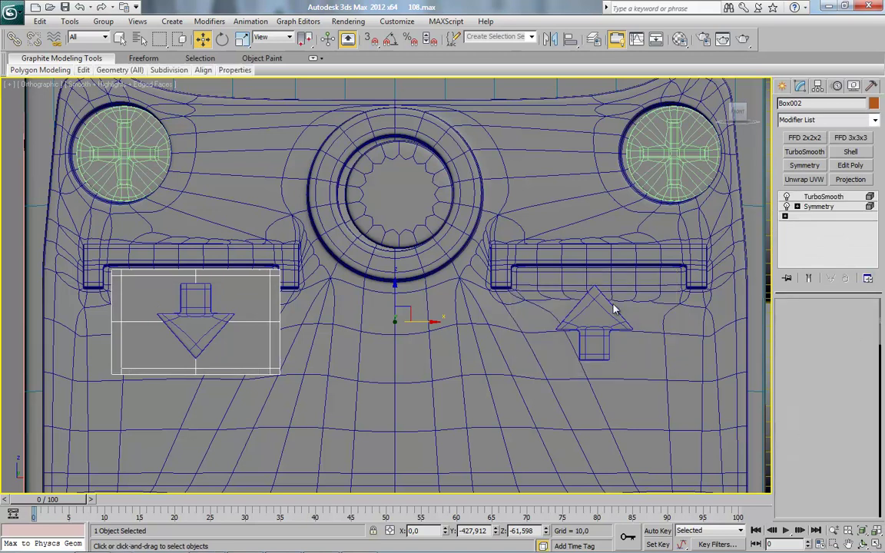
{"action": "left_click", "coordinate": [143, 365]}
{"action": "left_click_drag", "start_coordinate": [230, 322], "coordinate": [224, 322]}
{"action": "left_click", "coordinate": [856, 329]}
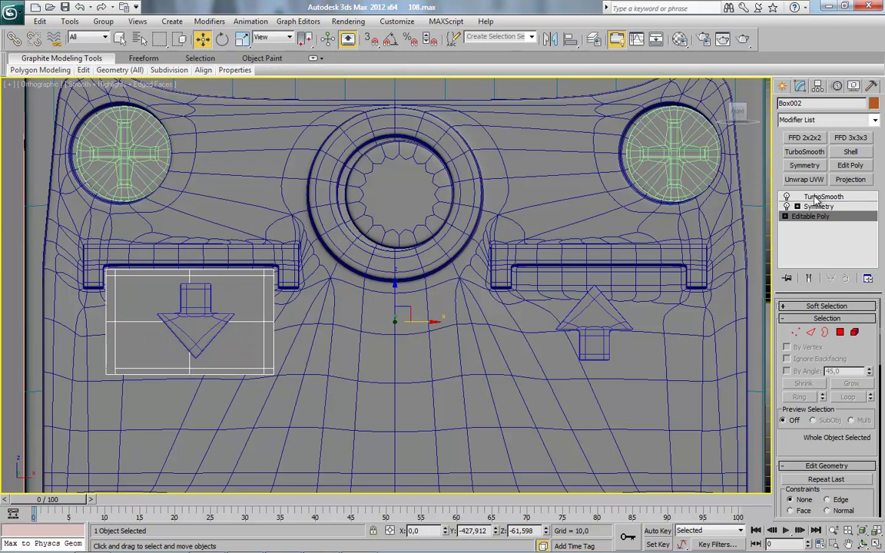
{"action": "left_click", "coordinate": [817, 199]}
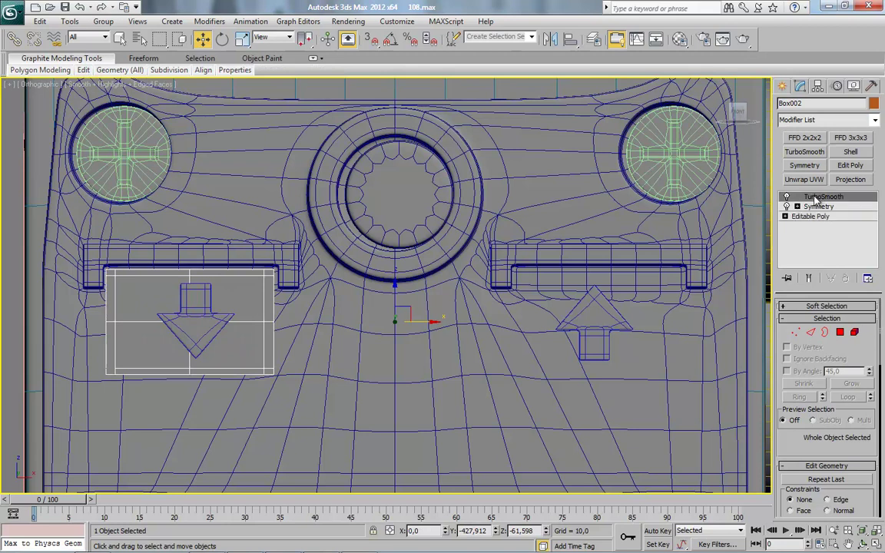
Step: Centre the arrows on their buttons, moving the up arrow about 2.2 and the down arrow about -2 units in X
{"action": "left_click", "coordinate": [598, 315]}
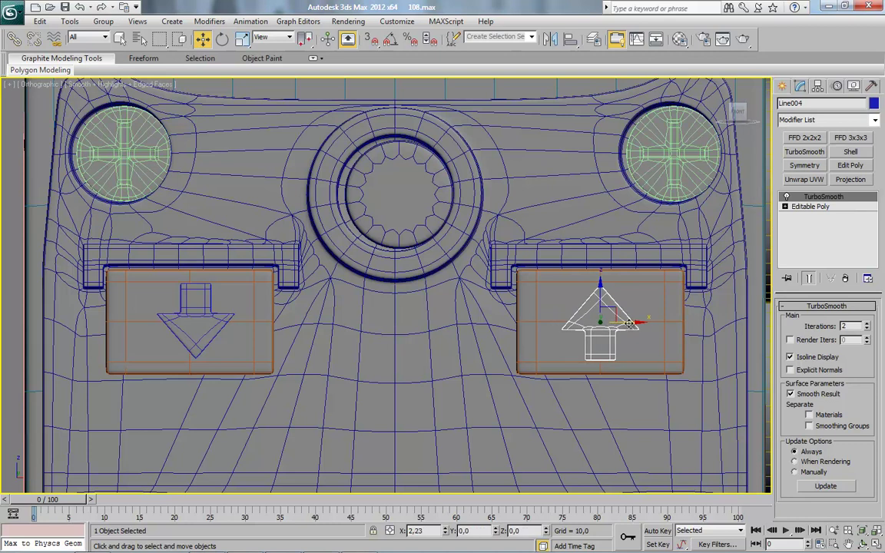
{"action": "left_click", "coordinate": [228, 320]}
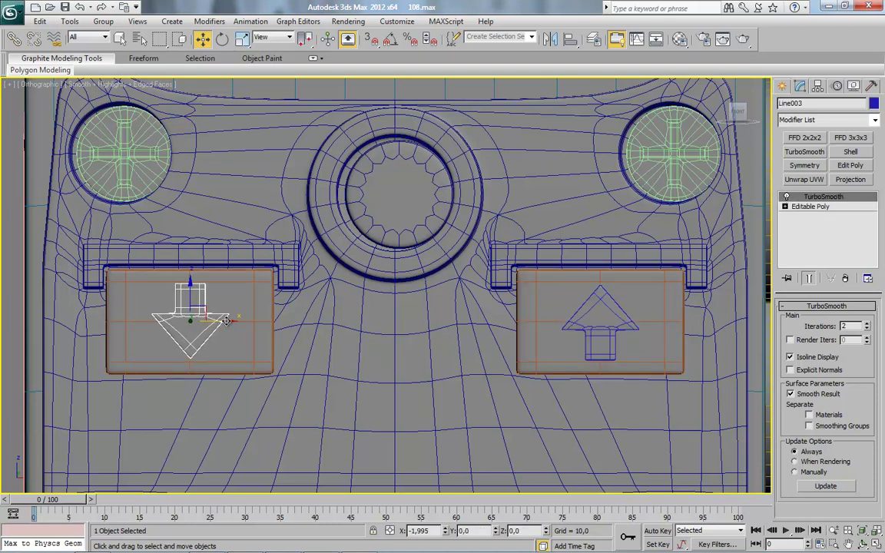
{"action": "scroll", "coordinate": [419, 312], "scroll_direction": "down", "scroll_amount": 4}
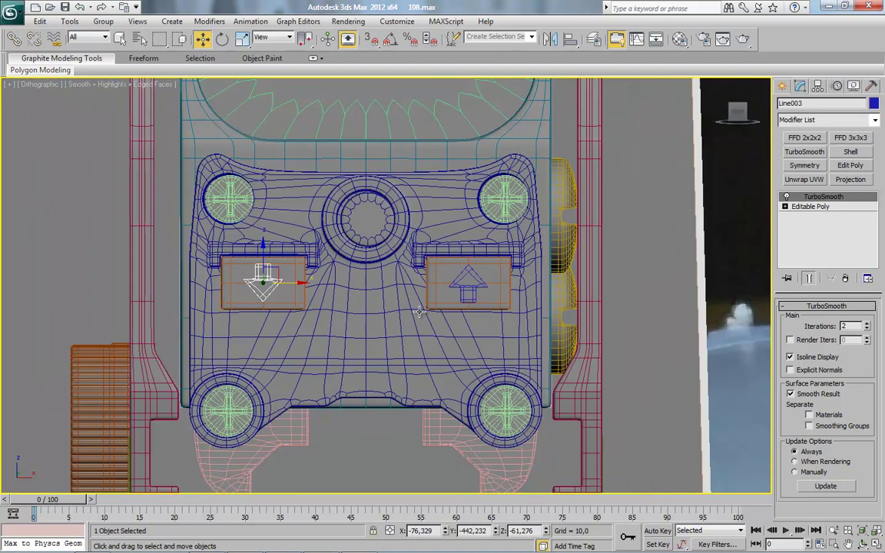
Step: Deselect everything, hide the edged faces and save the scene as 109.max
{"action": "left_click", "coordinate": [702, 336]}
{"action": "key", "text": "F4"}
{"action": "scroll", "coordinate": [484, 394], "scroll_direction": "down", "scroll_amount": 4}
{"action": "middle_click_drag", "start_coordinate": [481, 398], "coordinate": [488, 386]}
{"action": "scroll", "coordinate": [489, 388], "scroll_direction": "down", "scroll_amount": 2}
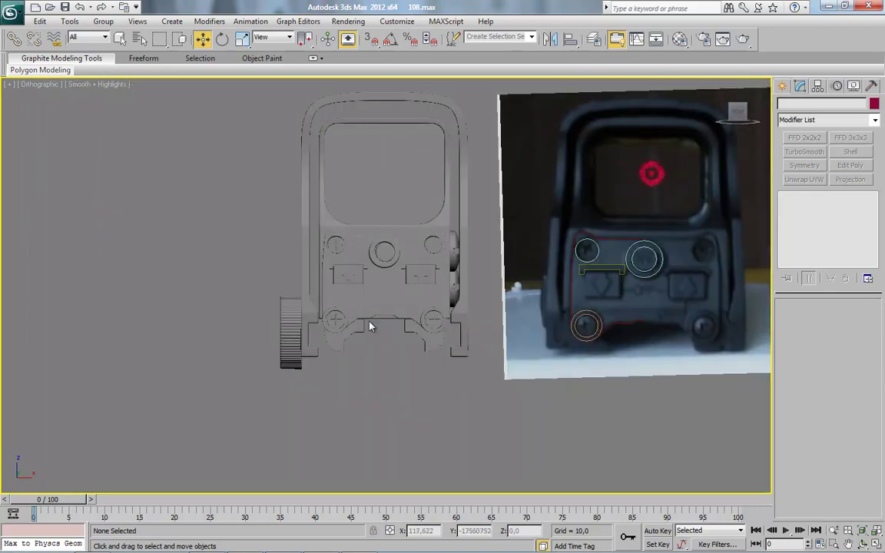
{"action": "left_click", "coordinate": [12, 12]}
{"action": "left_click", "coordinate": [43, 119]}
{"action": "mouse_move", "coordinate": [287, 547]}
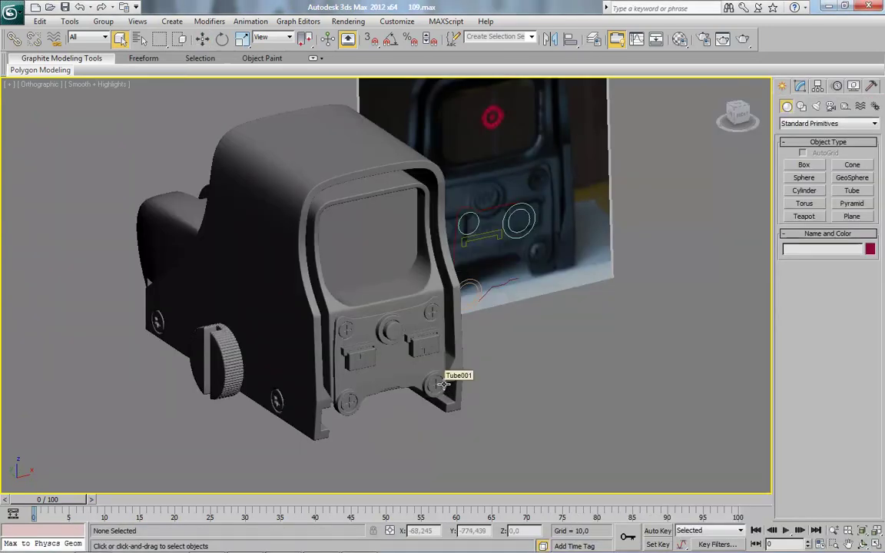
Step: Select the round middle button in the front view and align its X position with the rear panel's centre
{"action": "scroll", "coordinate": [442, 384], "scroll_direction": "up", "scroll_amount": 5}
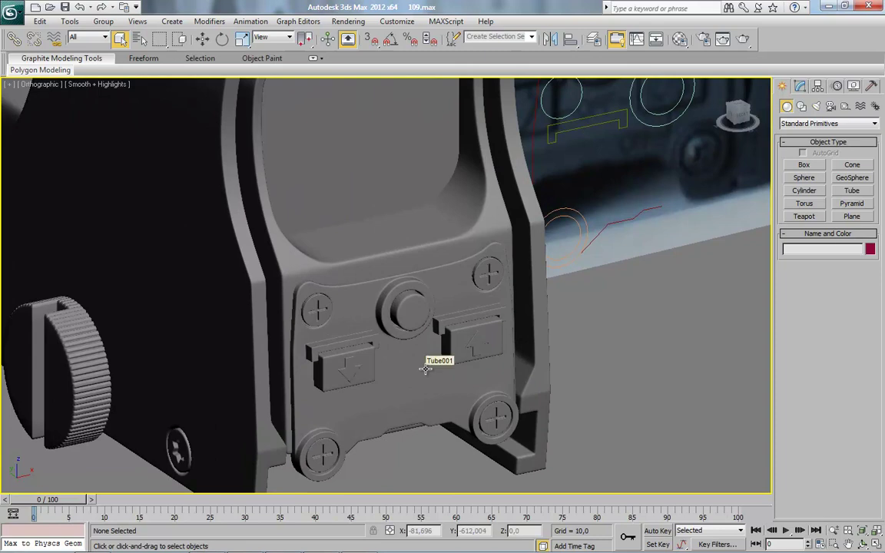
{"action": "left_click", "coordinate": [740, 115]}
{"action": "middle_click_drag", "start_coordinate": [427, 361], "coordinate": [408, 299]}
{"action": "key", "text": "F4"}
{"action": "scroll", "coordinate": [407, 309], "scroll_direction": "up", "scroll_amount": 2}
{"action": "left_click", "coordinate": [419, 233]}
{"action": "left_click", "coordinate": [203, 41]}
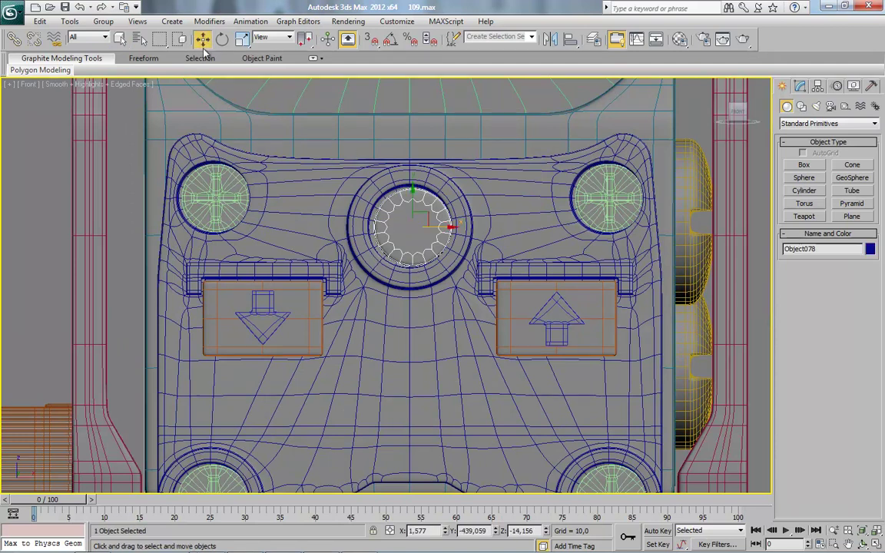
{"action": "key", "text": "Return"}
Step: Move the four screws about -1.7 units along X to centre them in their holes
{"action": "left_click", "coordinate": [620, 201]}
{"action": "middle_click_drag", "start_coordinate": [632, 221], "coordinate": [633, 178]}
{"action": "left_click_drag", "start_coordinate": [647, 157], "coordinate": [645, 156]}
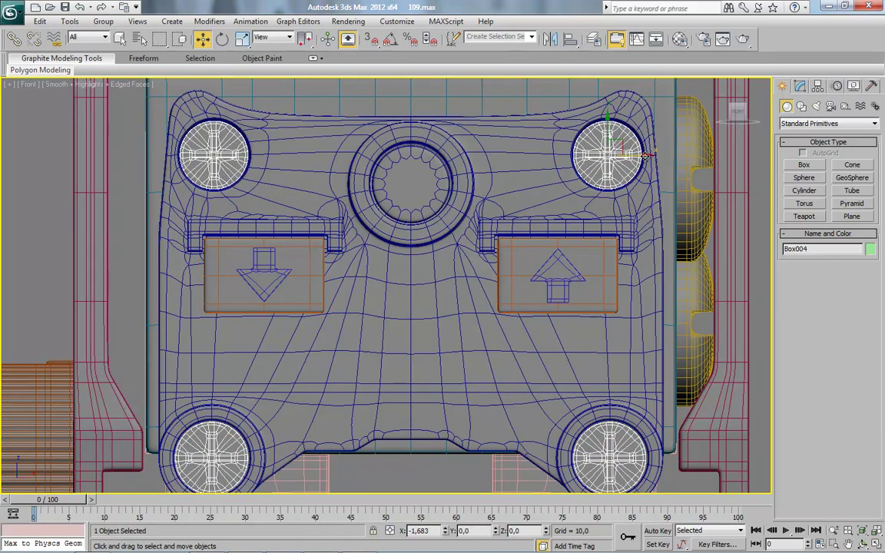
Step: Examine the lettering on the round NV button in the reference photo
{"action": "middle_click_drag", "start_coordinate": [572, 451], "coordinate": [540, 399]}
{"action": "scroll", "coordinate": [539, 399], "scroll_direction": "down", "scroll_amount": 3}
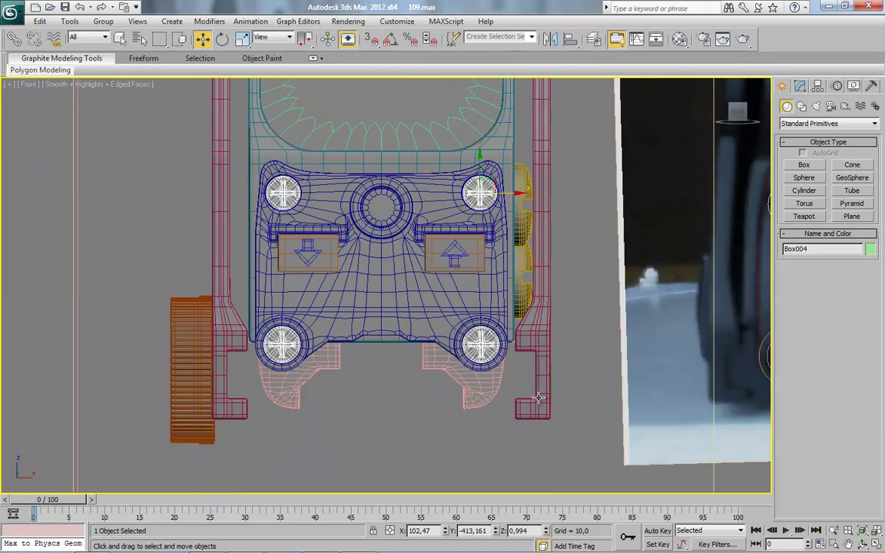
{"action": "middle_click_drag", "start_coordinate": [623, 335], "coordinate": [336, 316]}
{"action": "left_click", "coordinate": [578, 321]}
{"action": "middle_click_drag", "start_coordinate": [585, 300], "coordinate": [325, 387]}
{"action": "scroll", "coordinate": [324, 391], "scroll_direction": "up", "scroll_amount": 1}
{"action": "scroll", "coordinate": [394, 371], "scroll_direction": "up", "scroll_amount": 3}
{"action": "scroll", "coordinate": [394, 371], "scroll_direction": "down", "scroll_amount": 2}
{"action": "scroll", "coordinate": [614, 329], "scroll_direction": "up", "scroll_amount": 1}
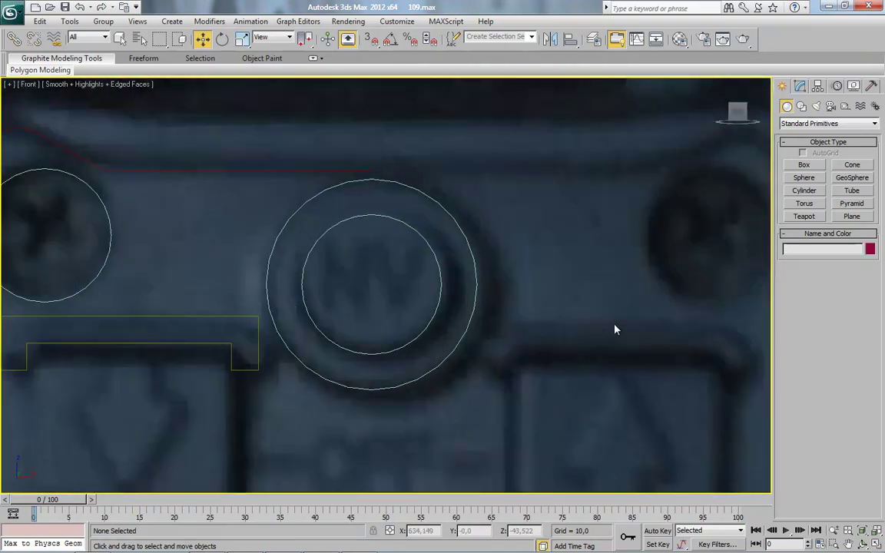
Step: Create an "NV" text spline in Arial, size 100, over the reference photo in the front view
{"action": "left_click", "coordinate": [801, 107]}
{"action": "left_click", "coordinate": [803, 226]}
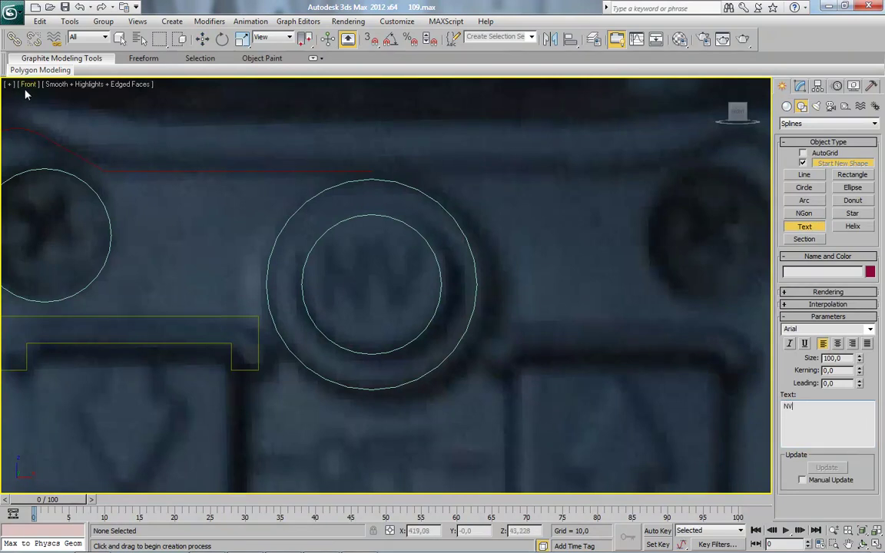
{"action": "left_click", "coordinate": [541, 255]}
{"action": "scroll", "coordinate": [184, 372], "scroll_direction": "down", "scroll_amount": 1}
{"action": "left_click", "coordinate": [203, 40]}
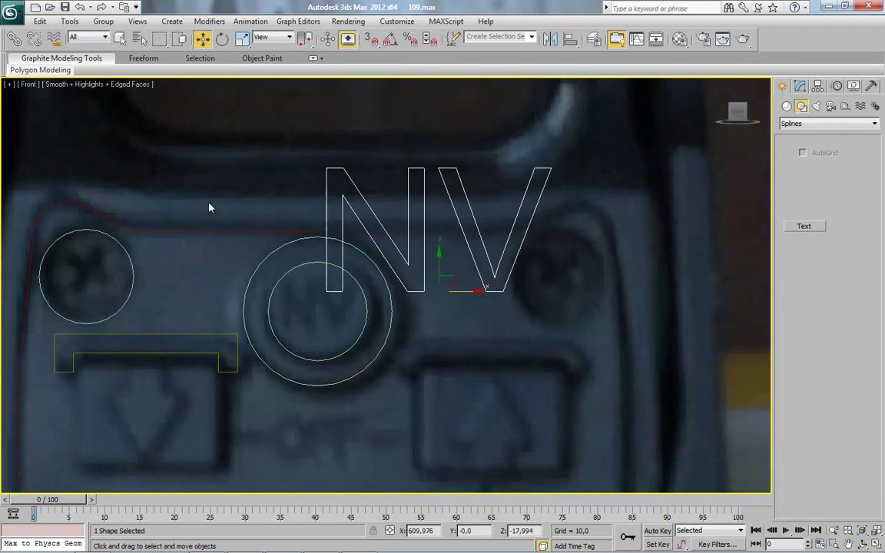
Step: Move the NV text in front of the sight's rear panel and centre it by setting its X position to 0
{"action": "scroll", "coordinate": [453, 261], "scroll_direction": "down", "scroll_amount": 3}
{"action": "middle_click_drag", "start_coordinate": [421, 255], "coordinate": [423, 346], "text": "alt"}
{"action": "left_click_drag", "start_coordinate": [456, 269], "coordinate": [222, 359]}
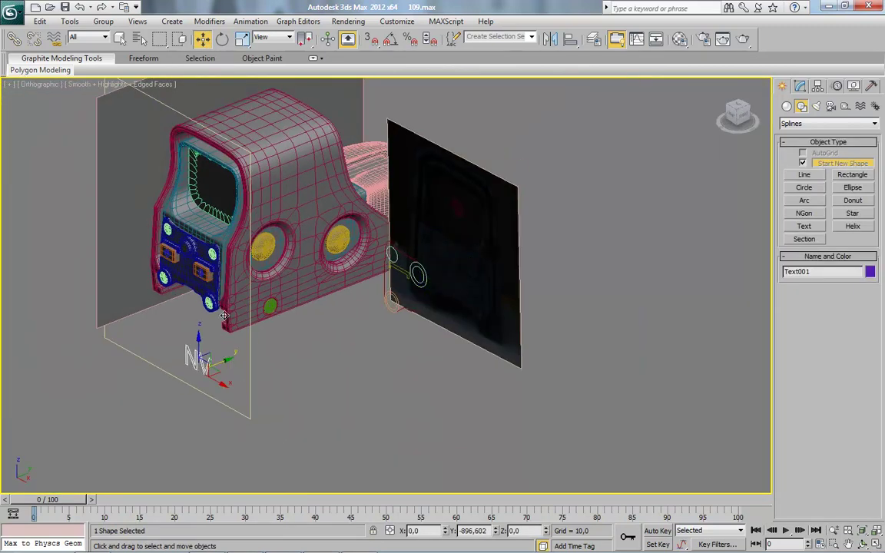
{"action": "left_click", "coordinate": [732, 114]}
{"action": "middle_click_drag", "start_coordinate": [320, 339], "coordinate": [356, 368]}
{"action": "scroll", "coordinate": [359, 368], "scroll_direction": "up", "scroll_amount": 1}
{"action": "left_click_drag", "start_coordinate": [446, 323], "coordinate": [150, 331]}
{"action": "scroll", "coordinate": [201, 330], "scroll_direction": "up", "scroll_amount": 4}
{"action": "middle_click_drag", "start_coordinate": [93, 353], "coordinate": [492, 286]}
{"action": "middle_click_drag", "start_coordinate": [235, 357], "coordinate": [439, 324]}
{"action": "scroll", "coordinate": [439, 324], "scroll_direction": "up", "scroll_amount": 2}
{"action": "type", "text": "0"}
{"action": "key", "text": "Return"}
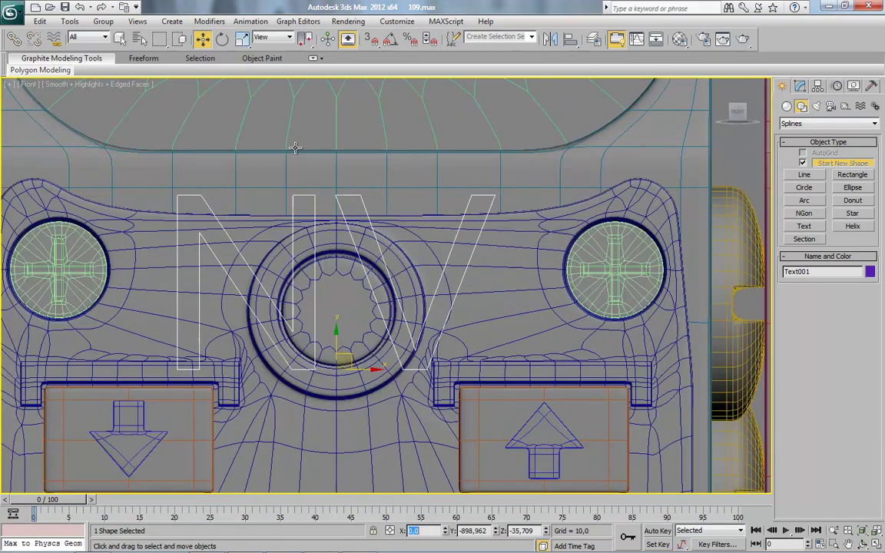
Step: Scale the NV text down to fit inside the round middle button and raise it to the button's centre
{"action": "left_click", "coordinate": [242, 39]}
{"action": "left_click_drag", "start_coordinate": [345, 360], "coordinate": [236, 509]}
{"action": "left_click", "coordinate": [203, 38]}
{"action": "left_click_drag", "start_coordinate": [336, 346], "coordinate": [336, 309]}
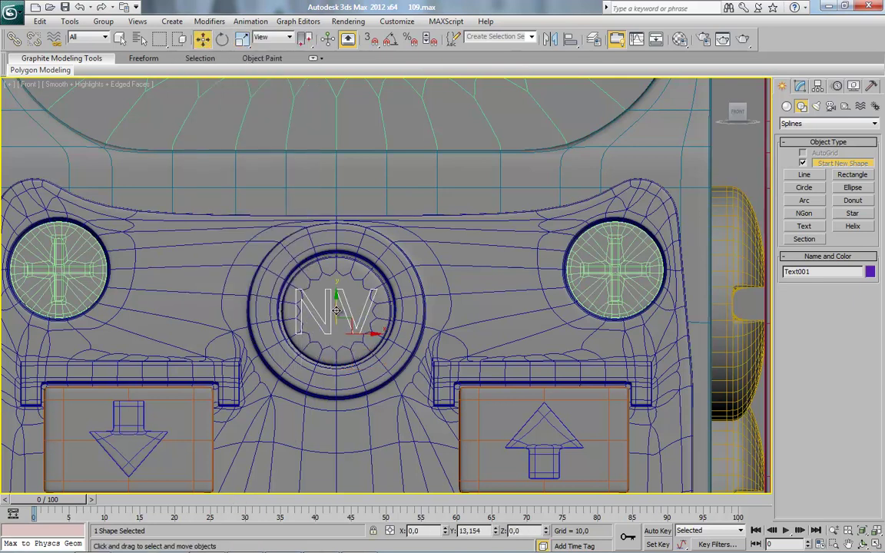
Step: Convert the NV text spline to an Editable Poly
{"action": "middle_click_drag", "start_coordinate": [336, 311], "coordinate": [371, 333]}
{"action": "scroll", "coordinate": [368, 291], "scroll_direction": "up", "scroll_amount": 5}
{"action": "scroll", "coordinate": [371, 332], "scroll_direction": "up", "scroll_amount": 3}
{"action": "scroll", "coordinate": [371, 332], "scroll_direction": "down", "scroll_amount": 8}
{"action": "scroll", "coordinate": [346, 335], "scroll_direction": "up", "scroll_amount": 1}
{"action": "middle_click_drag", "start_coordinate": [313, 319], "coordinate": [343, 359]}
{"action": "scroll", "coordinate": [348, 327], "scroll_direction": "down", "scroll_amount": 2}
{"action": "scroll", "coordinate": [348, 328], "scroll_direction": "up", "scroll_amount": 3}
{"action": "scroll", "coordinate": [343, 359], "scroll_direction": "up", "scroll_amount": 2}
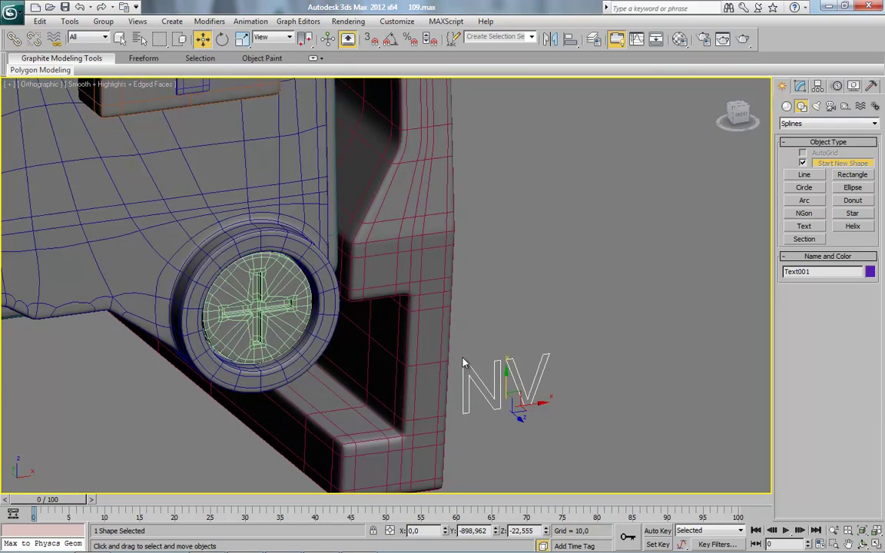
{"action": "right_click", "coordinate": [472, 234]}
{"action": "mouse_move", "coordinate": [507, 348]}
{"action": "left_click", "coordinate": [611, 369]}
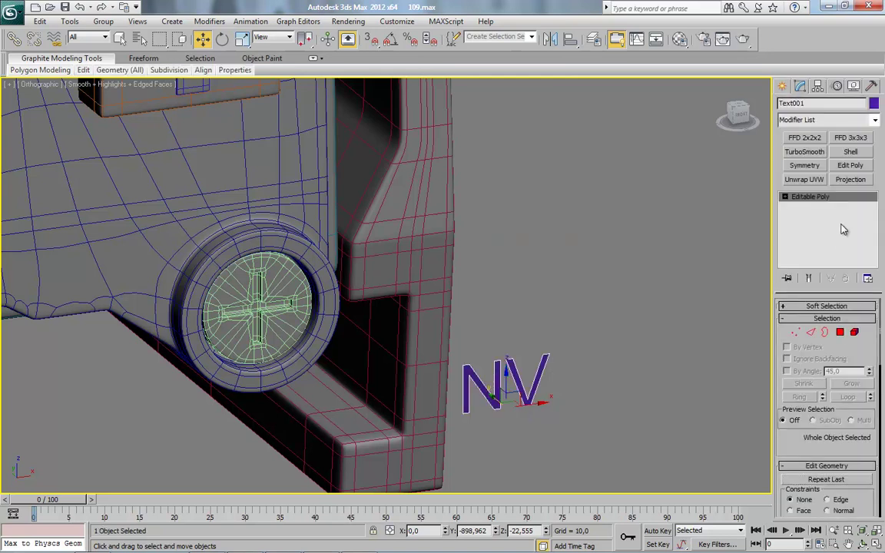
Step: Give the NV lettering thickness with a Shell of 6,76 outer amount and collapse it to Editable Poly
{"action": "left_click", "coordinate": [849, 151]}
{"action": "left_click_drag", "start_coordinate": [869, 337], "coordinate": [853, 176]}
{"action": "right_click", "coordinate": [487, 235]}
{"action": "mouse_move", "coordinate": [540, 348]}
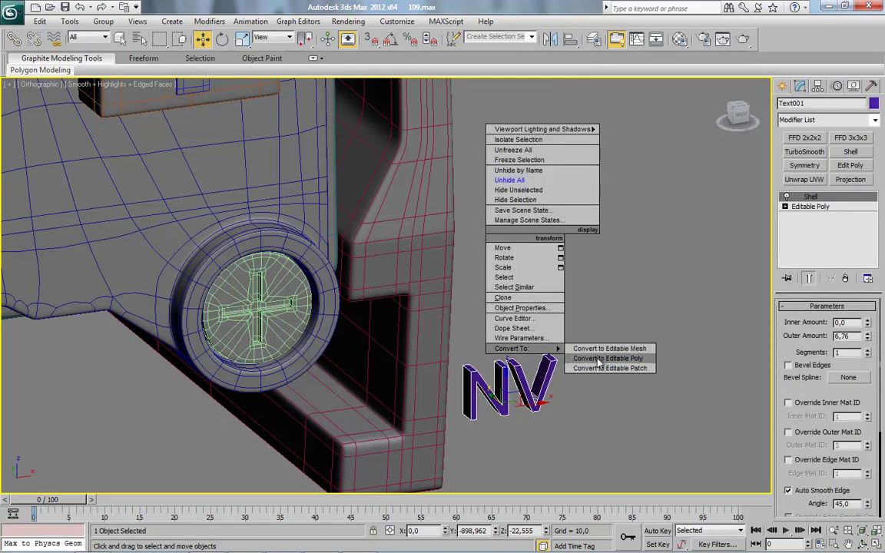
{"action": "left_click", "coordinate": [600, 360]}
Step: Move the NV letters along Y until they partly sink into the round button's face
{"action": "scroll", "coordinate": [447, 415], "scroll_direction": "down", "scroll_amount": 5}
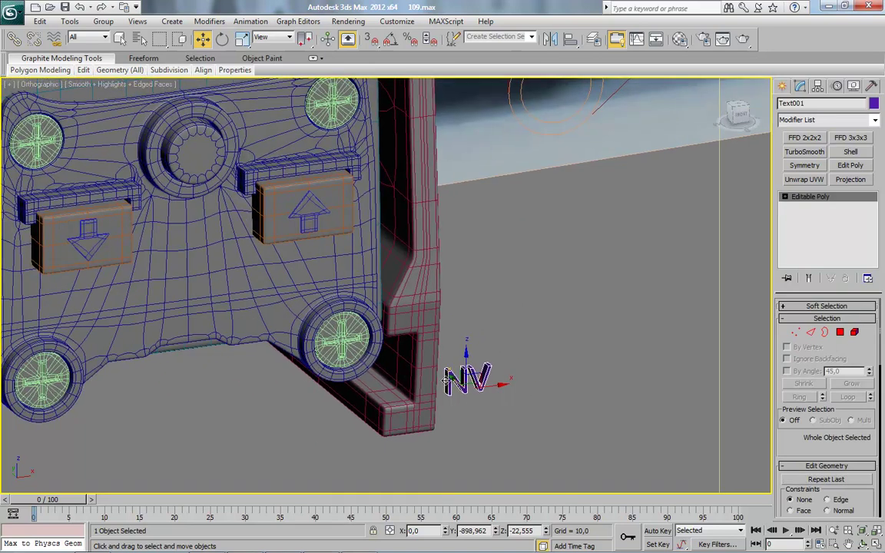
{"action": "left_click_drag", "start_coordinate": [447, 378], "coordinate": [197, 183]}
{"action": "scroll", "coordinate": [223, 168], "scroll_direction": "up", "scroll_amount": 5}
{"action": "middle_click_drag", "start_coordinate": [223, 168], "coordinate": [325, 397]}
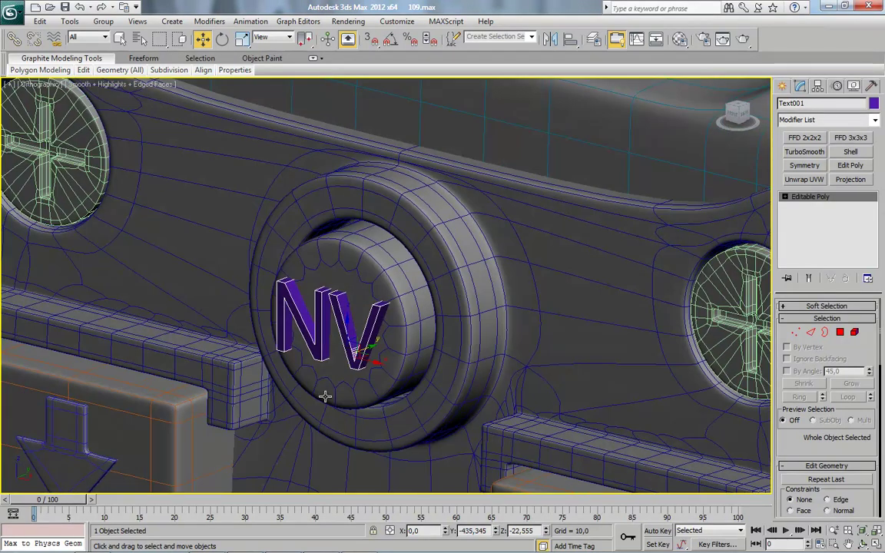
{"action": "scroll", "coordinate": [370, 359], "scroll_direction": "up", "scroll_amount": 4}
{"action": "left_click_drag", "start_coordinate": [338, 340], "coordinate": [342, 338]}
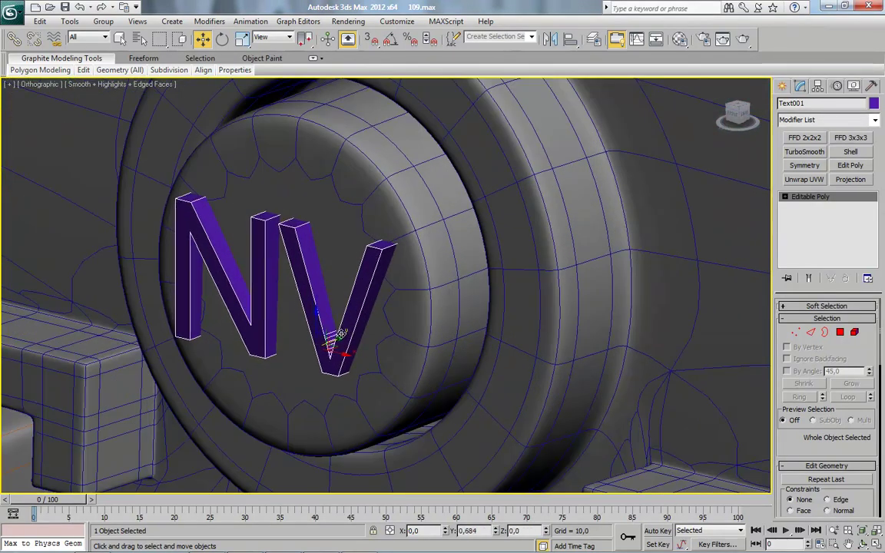
Step: Select the round NV button and collapse its smoothed dense mesh to Editable Poly
{"action": "left_click", "coordinate": [403, 210]}
{"action": "middle_click_drag", "start_coordinate": [381, 321], "coordinate": [528, 362], "text": "alt"}
{"action": "left_click", "coordinate": [788, 358]}
{"action": "middle_click_drag", "start_coordinate": [388, 284], "coordinate": [394, 286], "text": "alt"}
{"action": "right_click", "coordinate": [331, 130]}
{"action": "mouse_move", "coordinate": [391, 244]}
{"action": "left_click", "coordinate": [434, 254]}
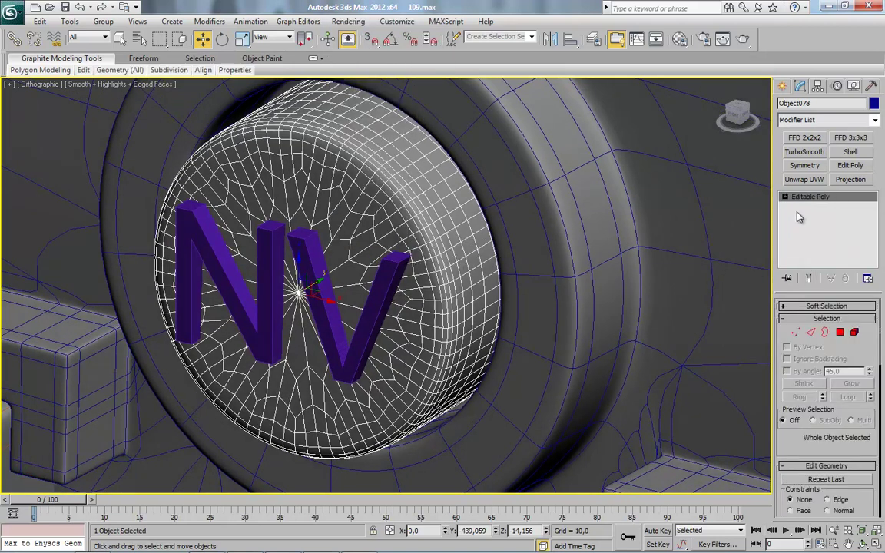
Step: Engrave the NV letters into the round button with a ProBoolean subtraction
{"action": "left_click", "coordinate": [784, 88]}
{"action": "left_click", "coordinate": [796, 124]}
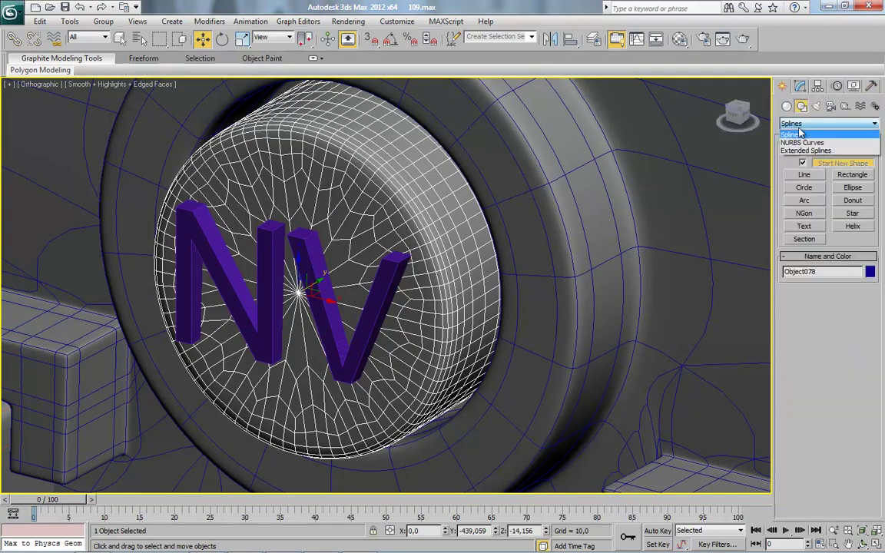
{"action": "left_click", "coordinate": [789, 108]}
{"action": "left_click", "coordinate": [800, 123]}
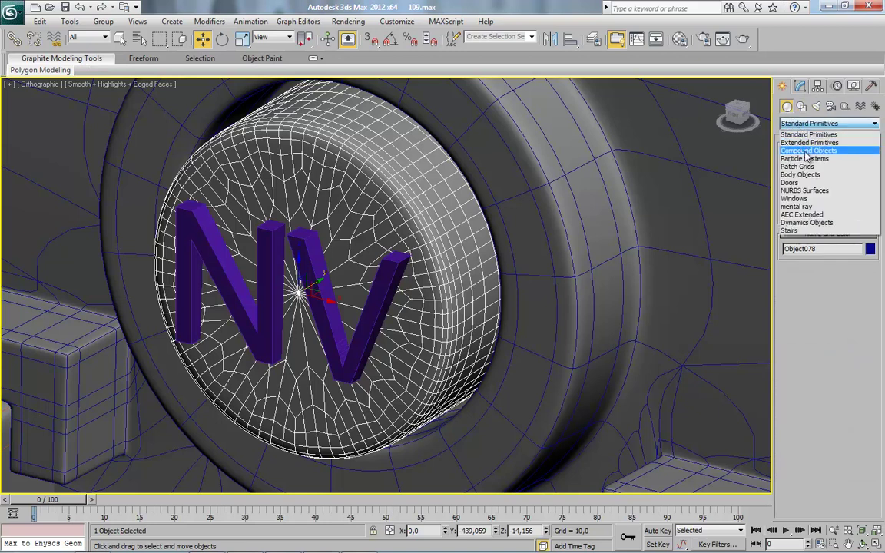
{"action": "left_click", "coordinate": [807, 151]}
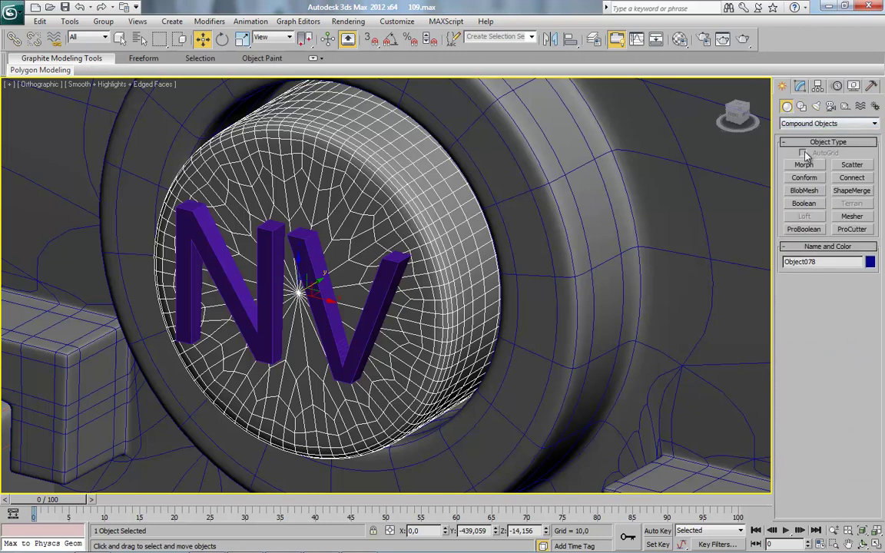
{"action": "left_click", "coordinate": [803, 230]}
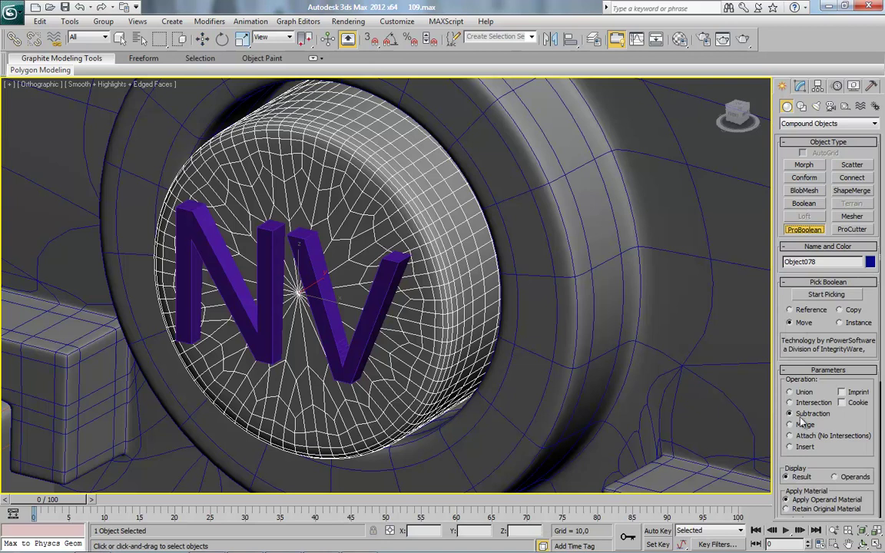
{"action": "left_click", "coordinate": [825, 295]}
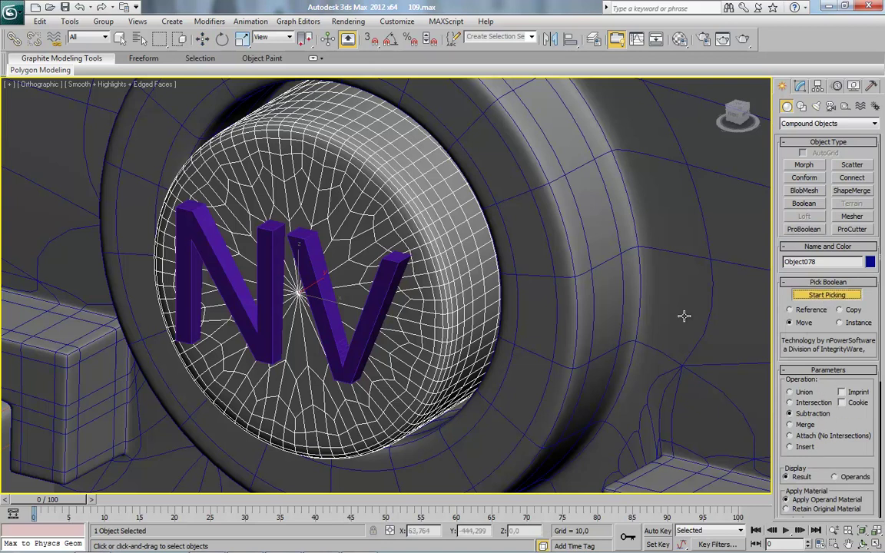
{"action": "left_click", "coordinate": [325, 320]}
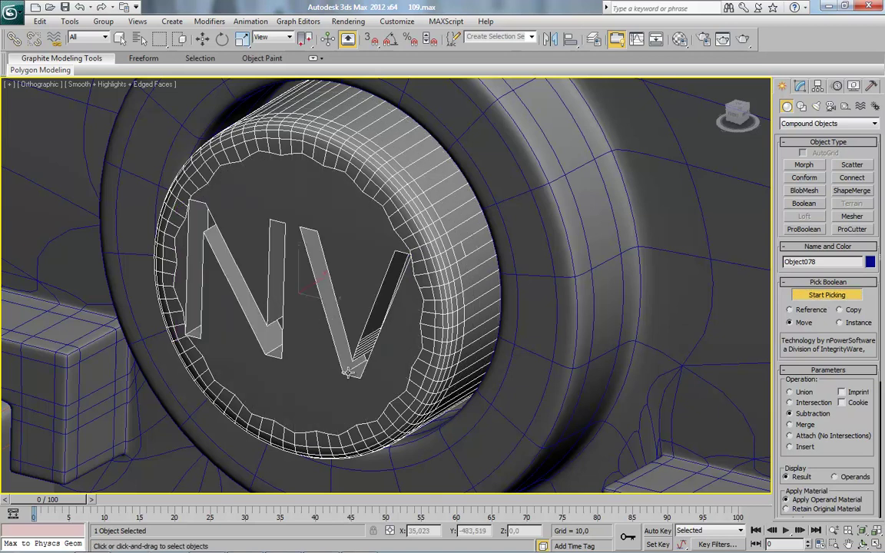
{"action": "left_click", "coordinate": [833, 300]}
{"action": "left_click", "coordinate": [203, 39]}
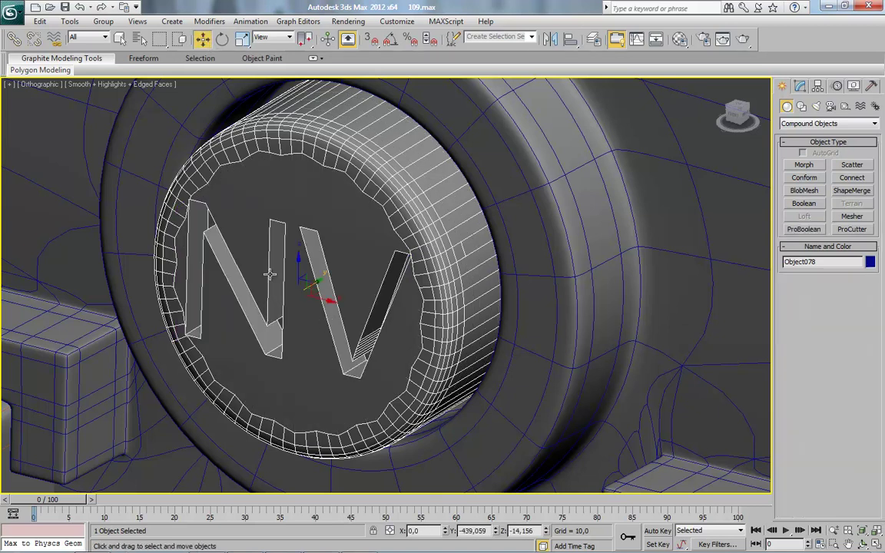
Step: Examine the OFF and ON lettering around the arrow buttons in the front reference photo
{"action": "scroll", "coordinate": [269, 275], "scroll_direction": "down", "scroll_amount": 5}
{"action": "middle_click_drag", "start_coordinate": [270, 277], "coordinate": [308, 286], "text": "alt"}
{"action": "scroll", "coordinate": [309, 286], "scroll_direction": "down", "scroll_amount": 5}
{"action": "left_click", "coordinate": [737, 114]}
{"action": "key", "text": "f"}
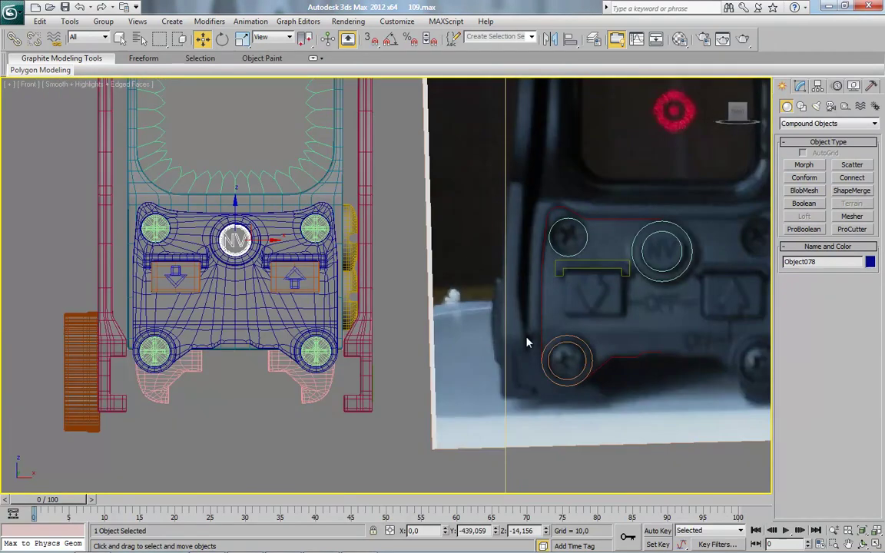
{"action": "middle_click_drag", "start_coordinate": [527, 342], "coordinate": [339, 326]}
{"action": "middle_click_drag", "start_coordinate": [392, 286], "coordinate": [360, 286]}
{"action": "scroll", "coordinate": [403, 323], "scroll_direction": "up", "scroll_amount": 2}
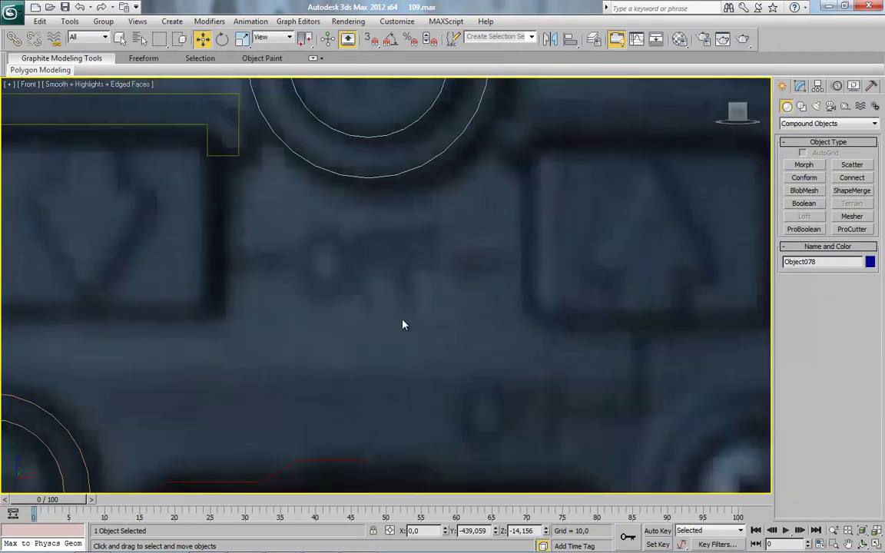
{"action": "scroll", "coordinate": [385, 323], "scroll_direction": "down", "scroll_amount": 1}
Step: Create an "OFF ON" text spline in Arial, size 100, over the reference photo's rear panel
{"action": "left_click", "coordinate": [799, 86]}
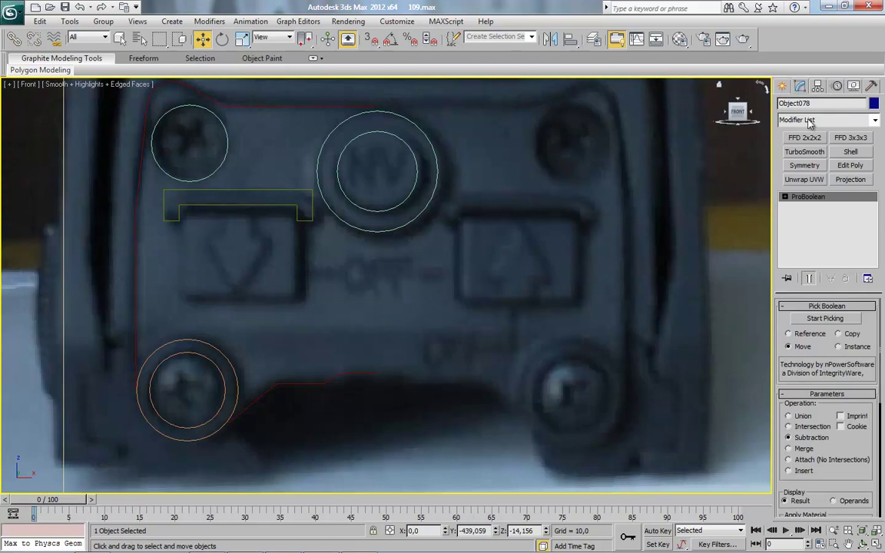
{"action": "left_click", "coordinate": [782, 87]}
{"action": "left_click", "coordinate": [801, 106]}
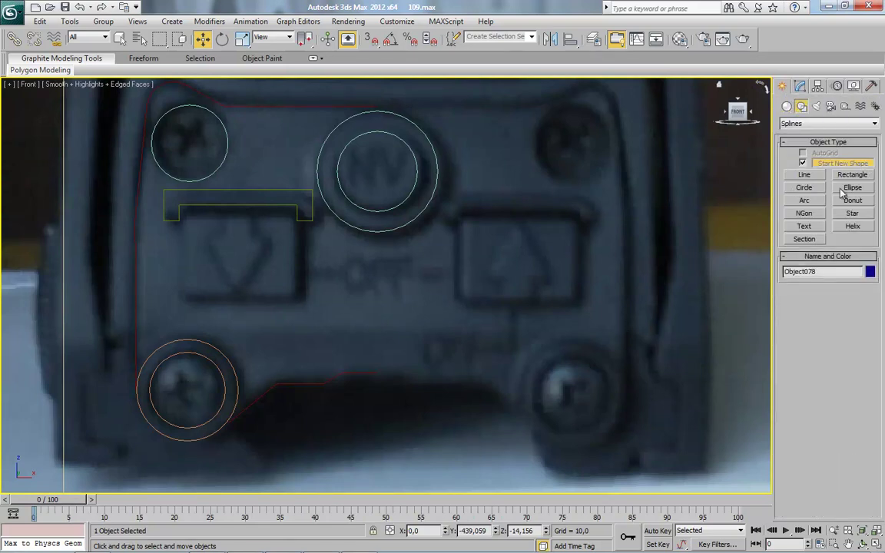
{"action": "left_click", "coordinate": [804, 226]}
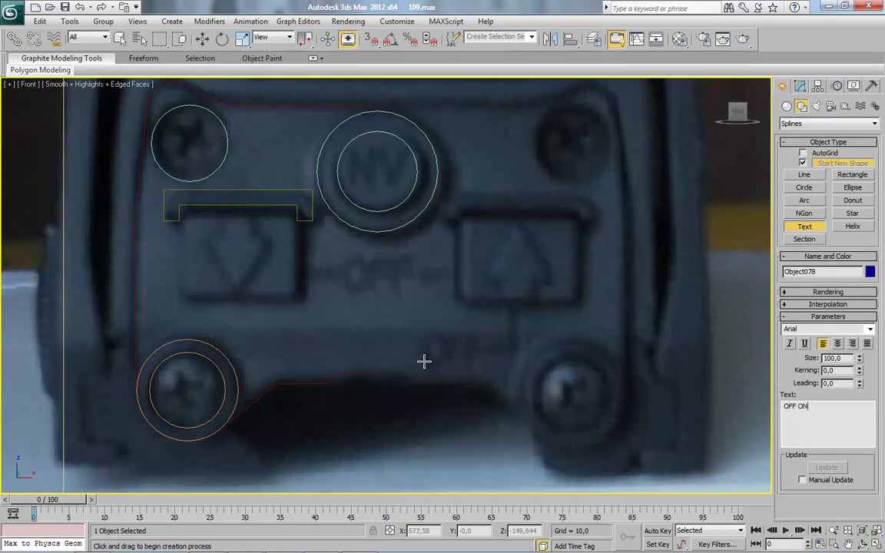
{"action": "left_click", "coordinate": [366, 353]}
{"action": "left_click", "coordinate": [202, 39]}
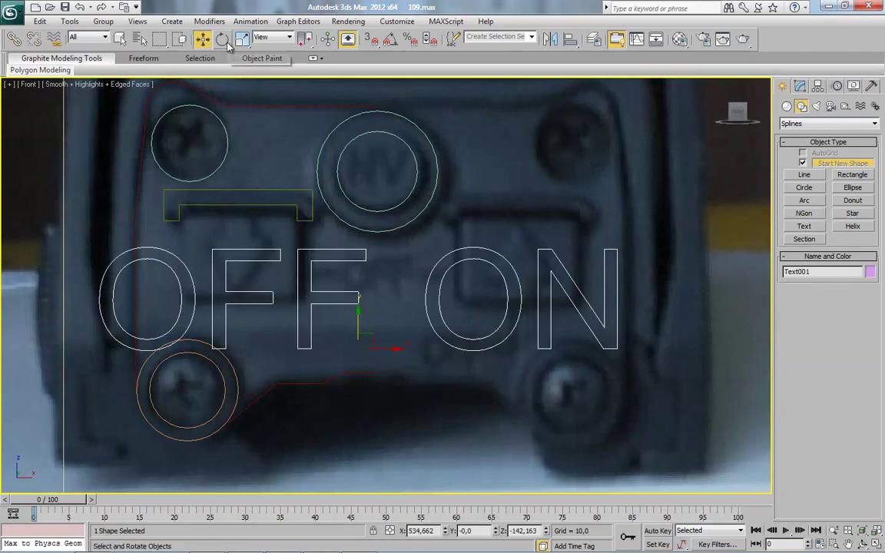
Step: Scale the OFF ON text down and move it onto the modelled rear panel in the front view
{"action": "left_click", "coordinate": [243, 41]}
{"action": "scroll", "coordinate": [255, 328], "scroll_direction": "down", "scroll_amount": 6}
{"action": "middle_click_drag", "start_coordinate": [255, 328], "coordinate": [397, 277]}
{"action": "scroll", "coordinate": [283, 275], "scroll_direction": "up", "scroll_amount": 4}
{"action": "middle_click_drag", "start_coordinate": [283, 276], "coordinate": [313, 270]}
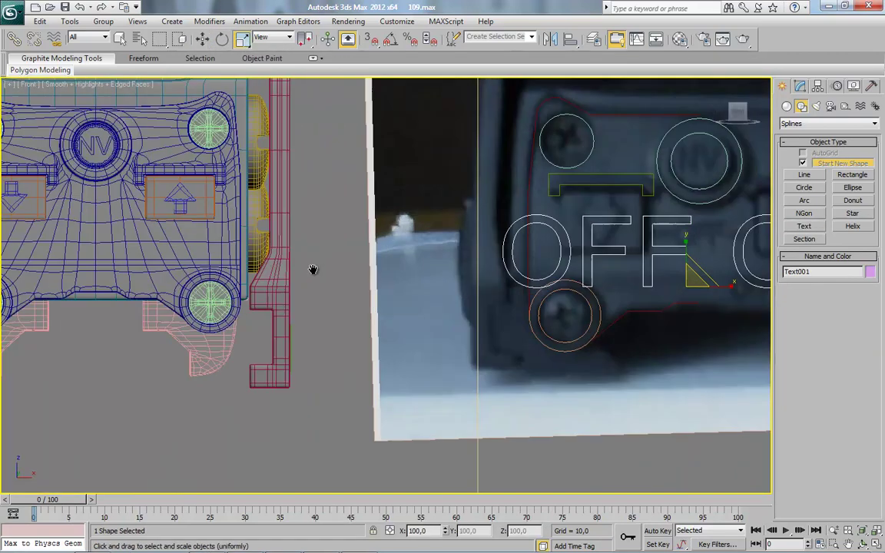
{"action": "middle_click_drag", "start_coordinate": [375, 223], "coordinate": [340, 228]}
{"action": "scroll", "coordinate": [340, 227], "scroll_direction": "down", "scroll_amount": 2}
{"action": "left_click_drag", "start_coordinate": [587, 273], "coordinate": [265, 363]}
{"action": "left_click", "coordinate": [203, 39]}
{"action": "left_click_drag", "start_coordinate": [587, 278], "coordinate": [176, 219]}
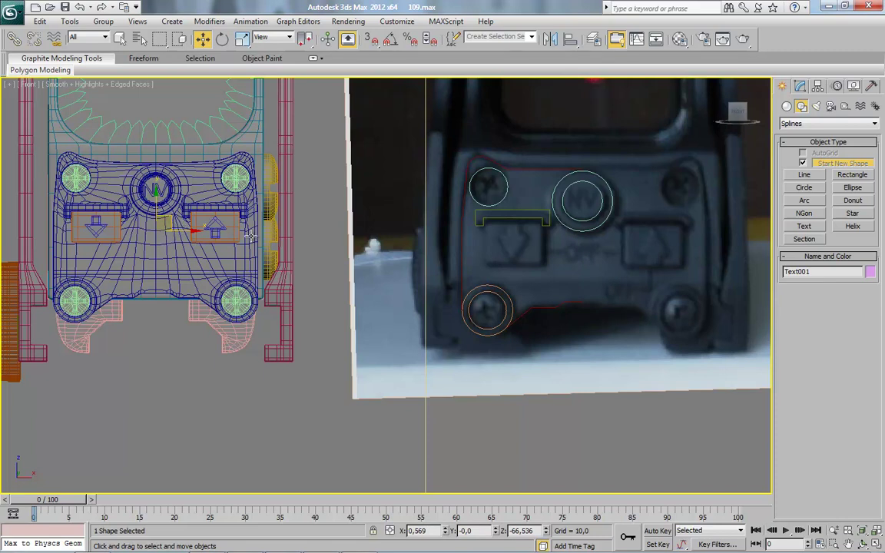
Step: Move the OFF ON text along Y to about -472 so it sits just in front of the rear panel
{"action": "middle_click_drag", "start_coordinate": [251, 235], "coordinate": [177, 271], "text": "alt"}
{"action": "middle_click_drag", "start_coordinate": [433, 237], "coordinate": [509, 220]}
{"action": "scroll", "coordinate": [509, 220], "scroll_direction": "down", "scroll_amount": 2}
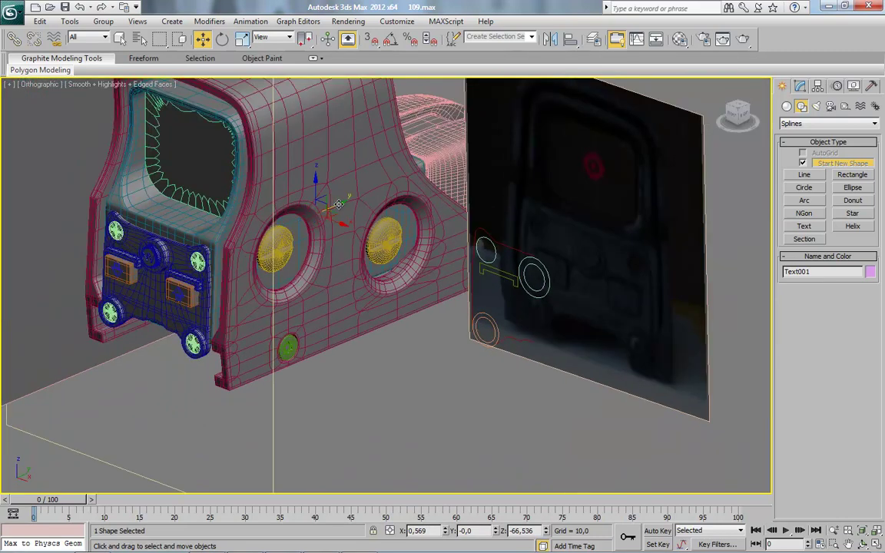
{"action": "left_click_drag", "start_coordinate": [339, 204], "coordinate": [162, 244]}
{"action": "left_click", "coordinate": [732, 115]}
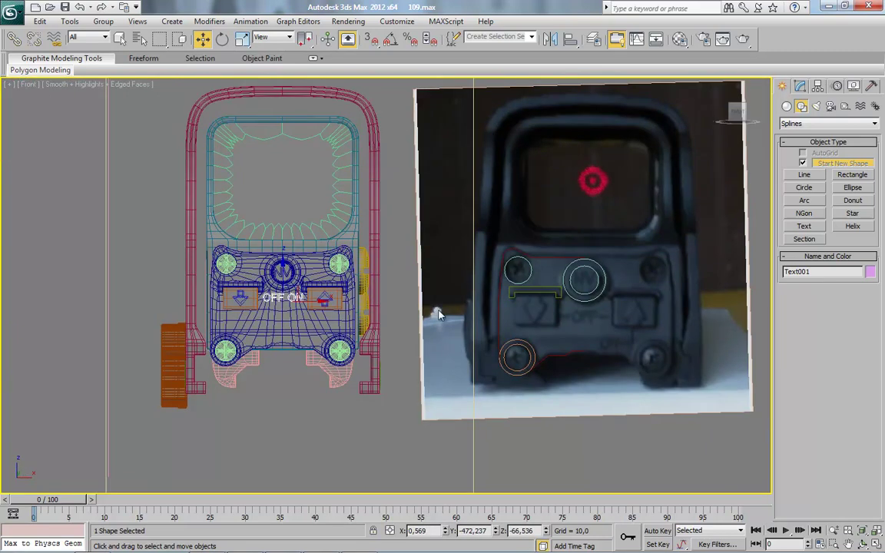
Step: Adjust the OFF ON text's scale and shift it so OFF falls between the arrow buttons below NV
{"action": "scroll", "coordinate": [250, 342], "scroll_direction": "up", "scroll_amount": 3}
{"action": "middle_click_drag", "start_coordinate": [250, 342], "coordinate": [352, 307]}
{"action": "scroll", "coordinate": [469, 243], "scroll_direction": "up", "scroll_amount": 1}
{"action": "middle_click_drag", "start_coordinate": [470, 243], "coordinate": [401, 330]}
{"action": "left_click", "coordinate": [243, 39]}
{"action": "left_click_drag", "start_coordinate": [383, 246], "coordinate": [423, 265]}
{"action": "left_click", "coordinate": [202, 39]}
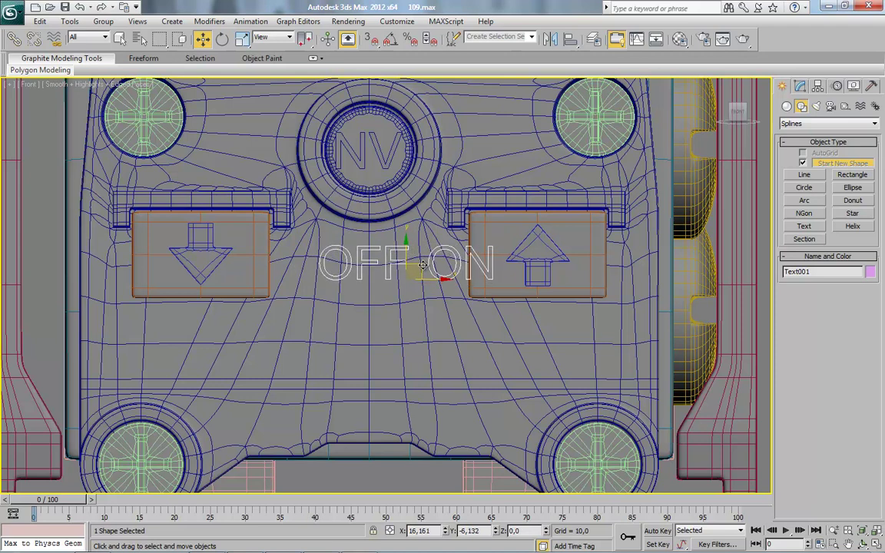
Step: Convert the OFF ON text to Editable Poly, add a Shell of 6,76 outer amount and collapse it again
{"action": "right_click", "coordinate": [390, 215]}
{"action": "mouse_move", "coordinate": [442, 323]}
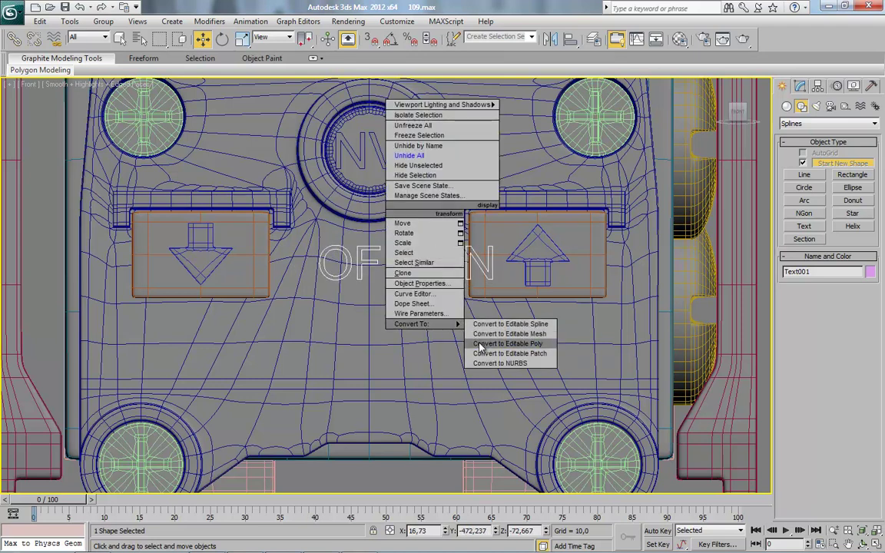
{"action": "left_click", "coordinate": [480, 345]}
{"action": "left_click", "coordinate": [849, 152]}
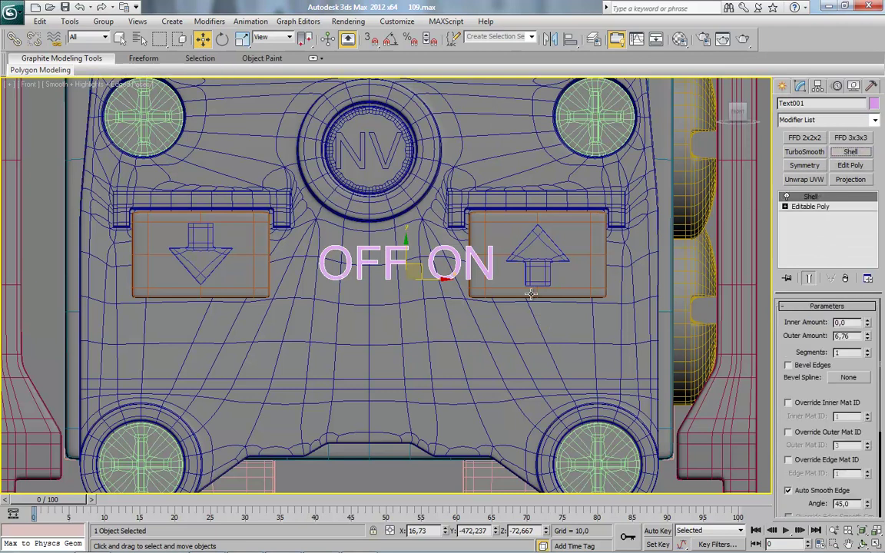
{"action": "middle_click_drag", "start_coordinate": [530, 297], "coordinate": [481, 328], "text": "alt"}
{"action": "right_click", "coordinate": [407, 210]}
{"action": "mouse_move", "coordinate": [451, 330]}
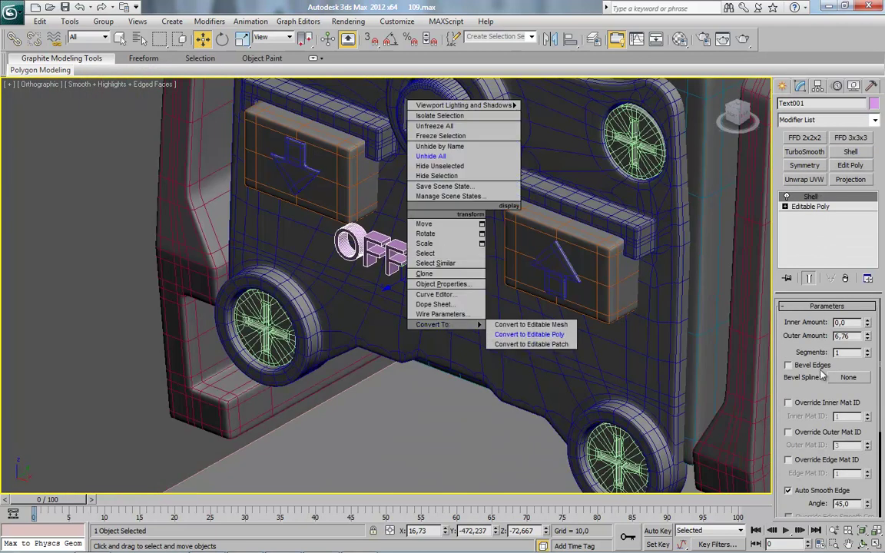
{"action": "left_click", "coordinate": [553, 335]}
Step: Detach the ON letters from the OFF ON mesh as a separate object
{"action": "left_click", "coordinate": [854, 332]}
{"action": "left_click", "coordinate": [464, 276]}
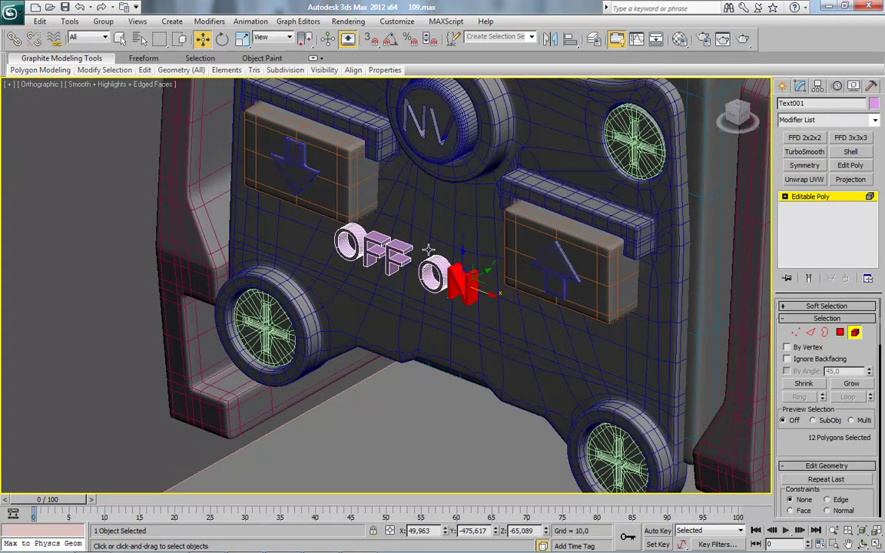
{"action": "left_click", "coordinate": [430, 259], "text": "ctrl"}
{"action": "left_click_drag", "start_coordinate": [796, 449], "coordinate": [791, 374]}
{"action": "left_click", "coordinate": [855, 481]}
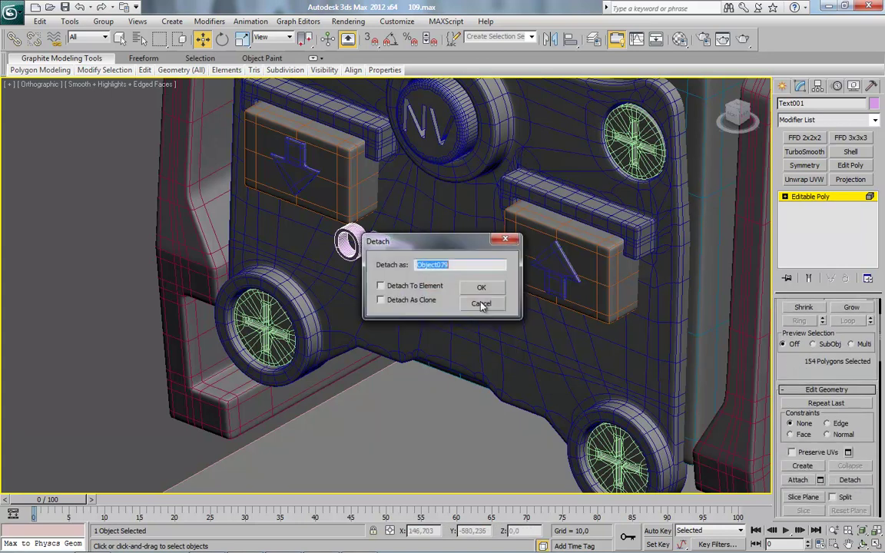
{"action": "left_click", "coordinate": [481, 290]}
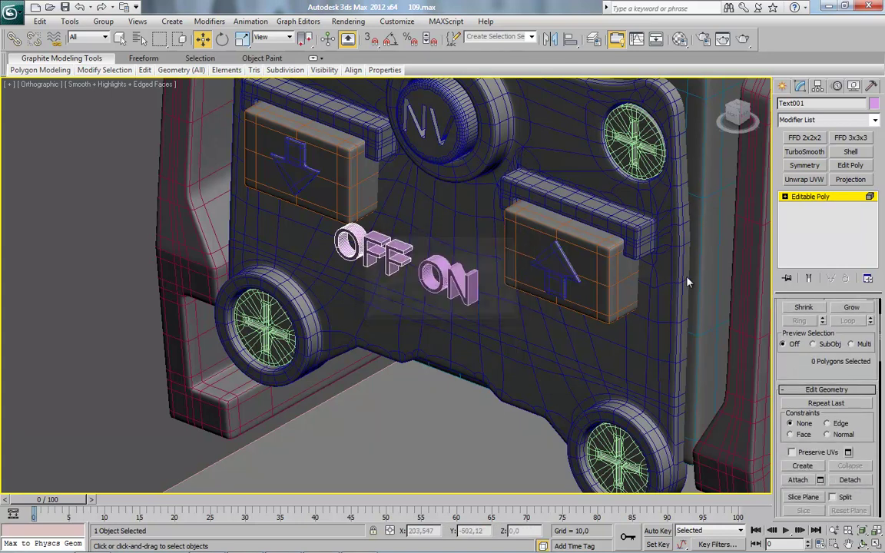
{"action": "left_click", "coordinate": [814, 197]}
{"action": "left_click", "coordinate": [466, 282]}
Step: In the front view, move the detached ON letters to below and slightly right of OFF
{"action": "left_click", "coordinate": [735, 116]}
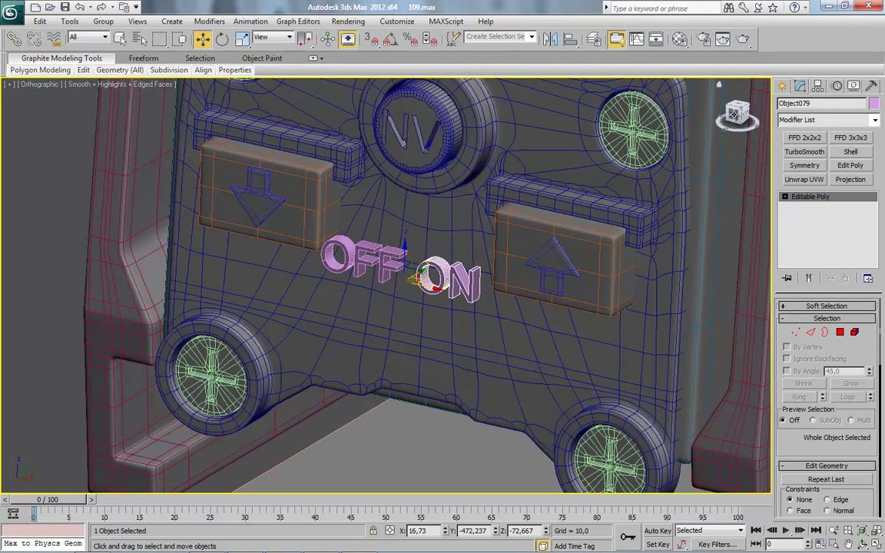
{"action": "middle_click_drag", "start_coordinate": [483, 326], "coordinate": [446, 309]}
{"action": "scroll", "coordinate": [428, 299], "scroll_direction": "down", "scroll_amount": 5}
{"action": "scroll", "coordinate": [518, 321], "scroll_direction": "down", "scroll_amount": 2}
{"action": "middle_click_drag", "start_coordinate": [519, 322], "coordinate": [445, 316]}
{"action": "scroll", "coordinate": [445, 316], "scroll_direction": "up", "scroll_amount": 1}
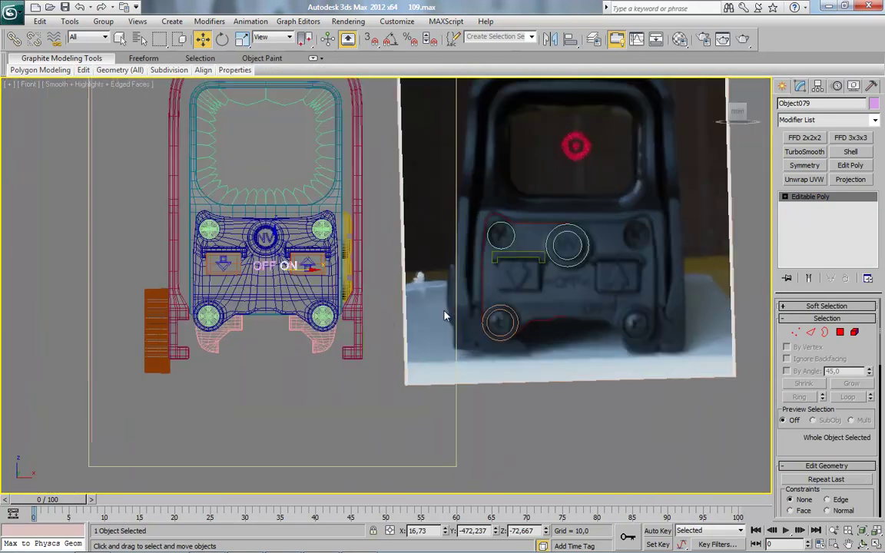
{"action": "middle_click_drag", "start_coordinate": [326, 311], "coordinate": [357, 307]}
{"action": "scroll", "coordinate": [357, 307], "scroll_direction": "up", "scroll_amount": 1}
{"action": "left_click_drag", "start_coordinate": [292, 243], "coordinate": [285, 277]}
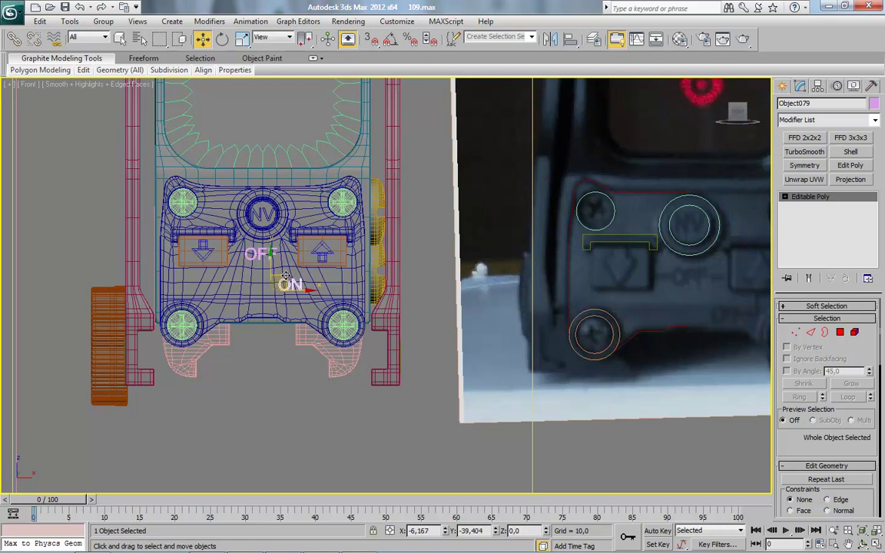
{"action": "left_click", "coordinate": [284, 407]}
{"action": "scroll", "coordinate": [291, 308], "scroll_direction": "up", "scroll_amount": 6}
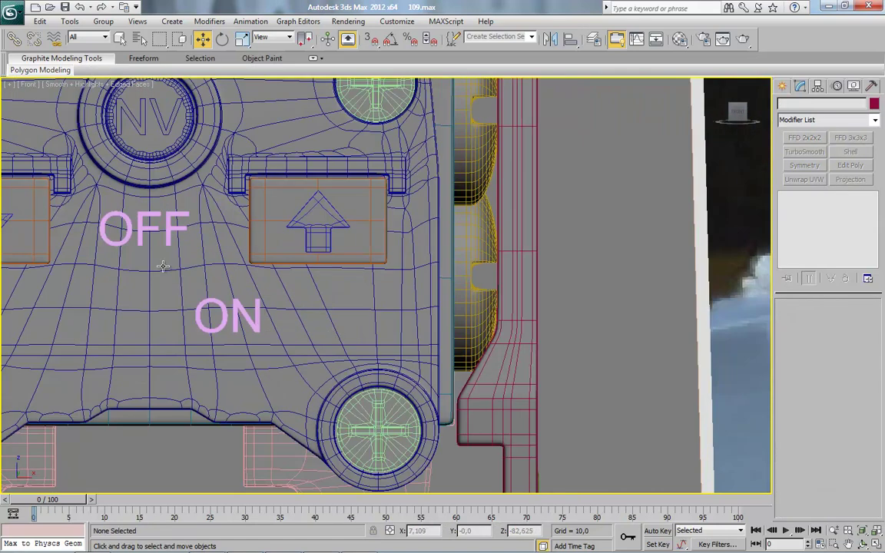
{"action": "middle_click_drag", "start_coordinate": [312, 321], "coordinate": [343, 318]}
Step: Undo the ON letters' move and detachment, the shell and the poly conversion, going back to the OFF ON text shape
{"action": "left_click", "coordinate": [783, 88]}
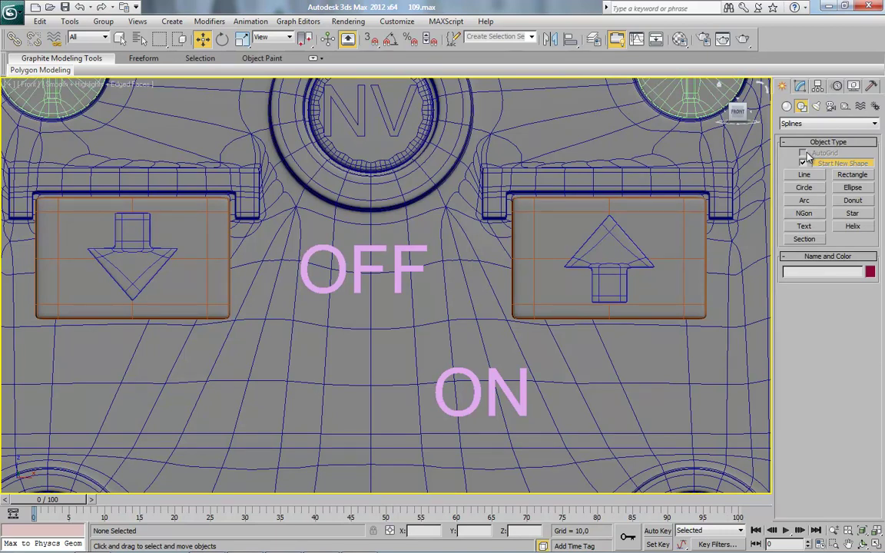
{"action": "key", "text": "ctrl+z"}
{"action": "key", "text": "ctrl+z"}
{"action": "key", "text": "ctrl+z"}
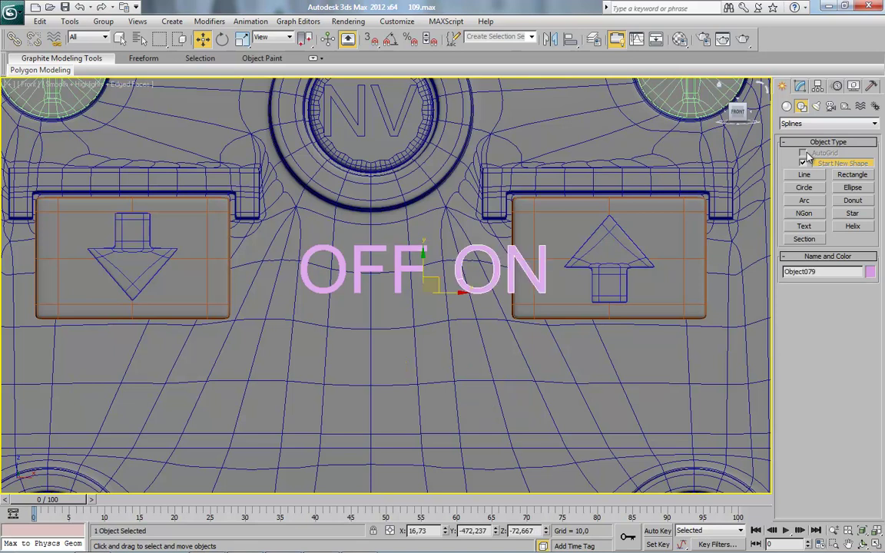
{"action": "key", "text": "ctrl+z"}
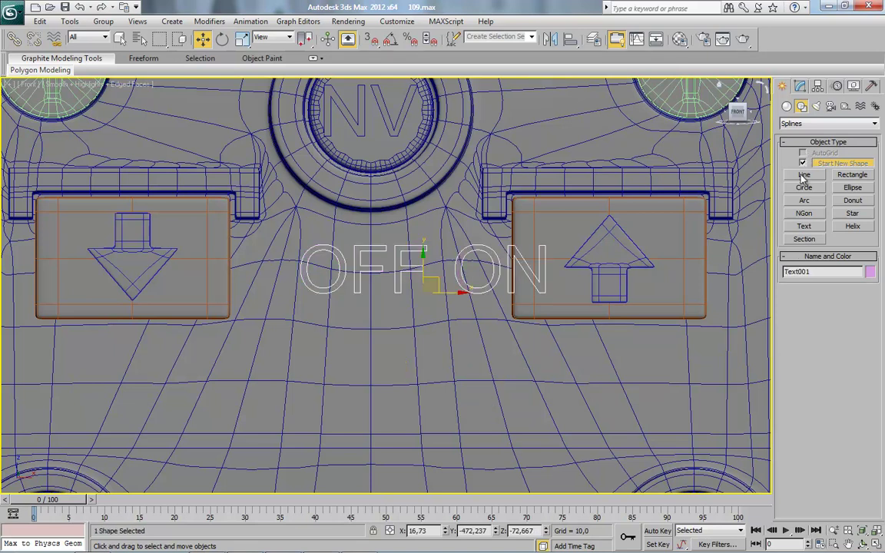
{"action": "left_click", "coordinate": [786, 107]}
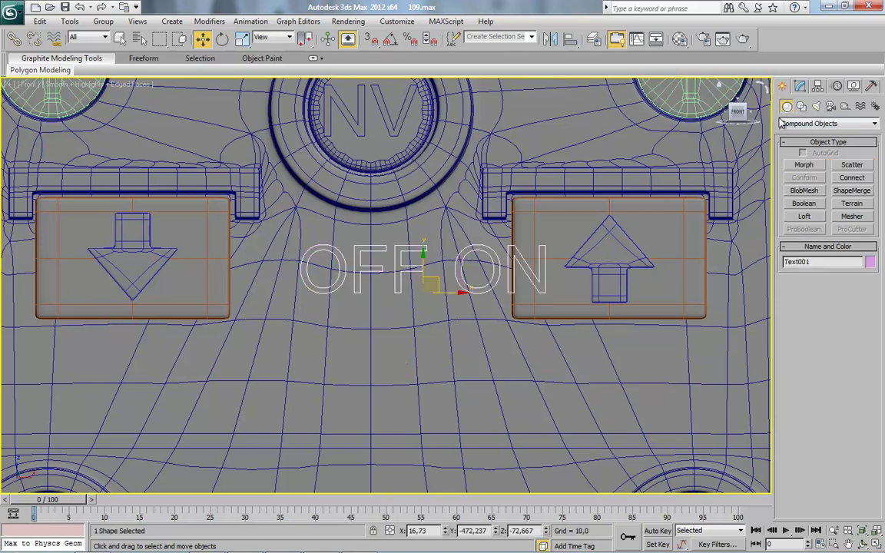
{"action": "left_click", "coordinate": [801, 88]}
{"action": "middle_click_drag", "start_coordinate": [570, 279], "coordinate": [550, 281]}
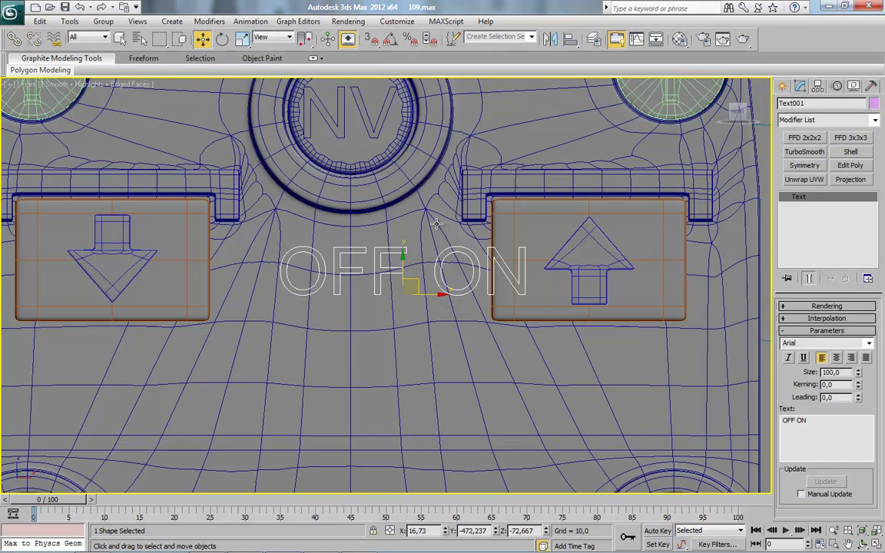
Step: Convert the OFF ON text to Editable Spline and move the vertices of ON down below the level of the arrow buttons
{"action": "right_click", "coordinate": [463, 189]}
{"action": "mouse_move", "coordinate": [514, 303]}
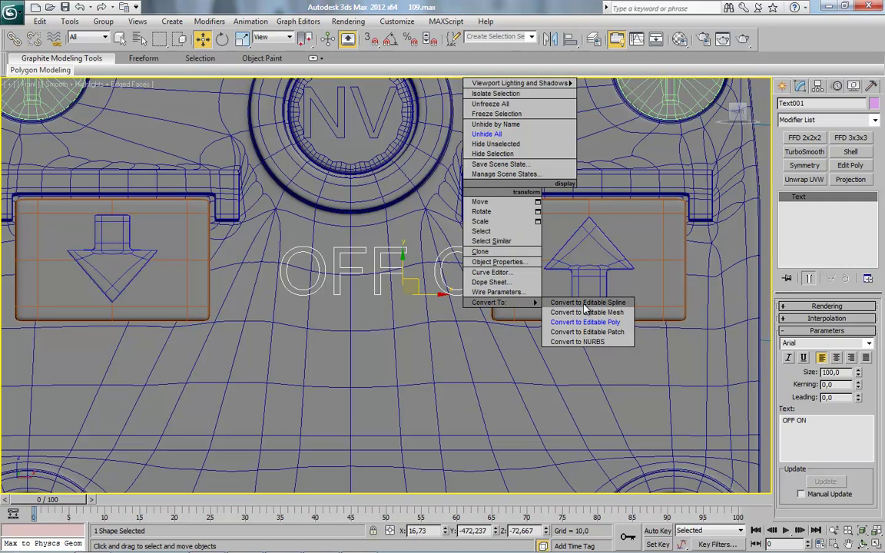
{"action": "left_click", "coordinate": [584, 303]}
{"action": "left_click", "coordinate": [812, 348]}
{"action": "left_click_drag", "start_coordinate": [587, 213], "coordinate": [422, 328]}
{"action": "middle_click_drag", "start_coordinate": [495, 282], "coordinate": [480, 227]}
{"action": "left_click_drag", "start_coordinate": [435, 202], "coordinate": [459, 320]}
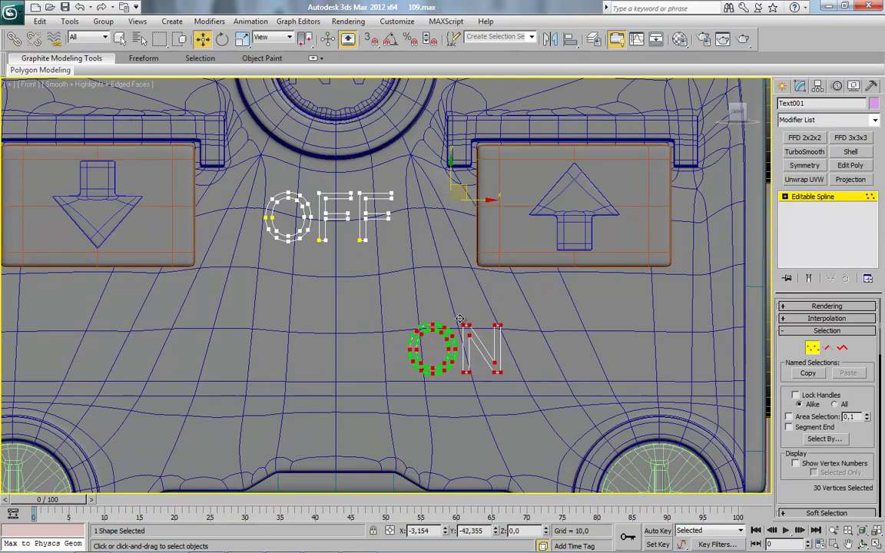
{"action": "left_click", "coordinate": [812, 199]}
Step: Draw a thin horizontal rectangle as a dash between OFF and the up-arrow button
{"action": "left_click", "coordinate": [783, 86]}
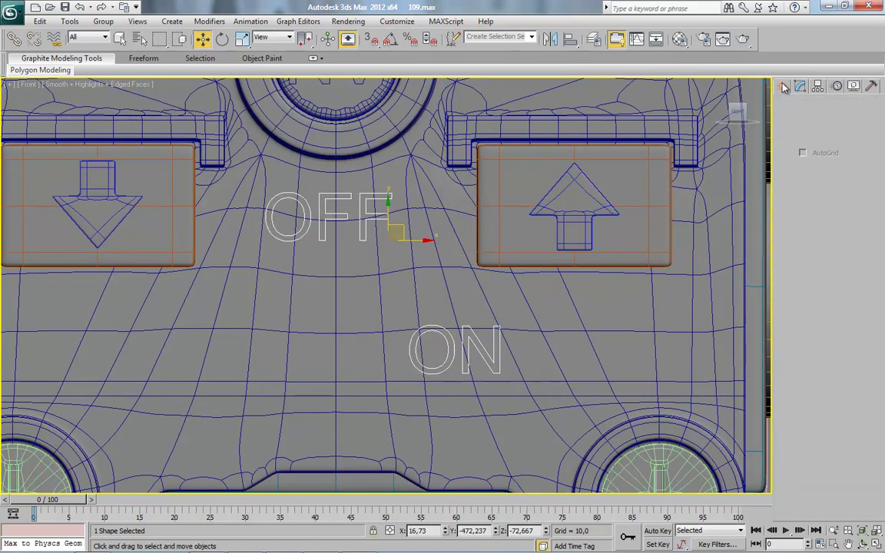
{"action": "left_click", "coordinate": [802, 107]}
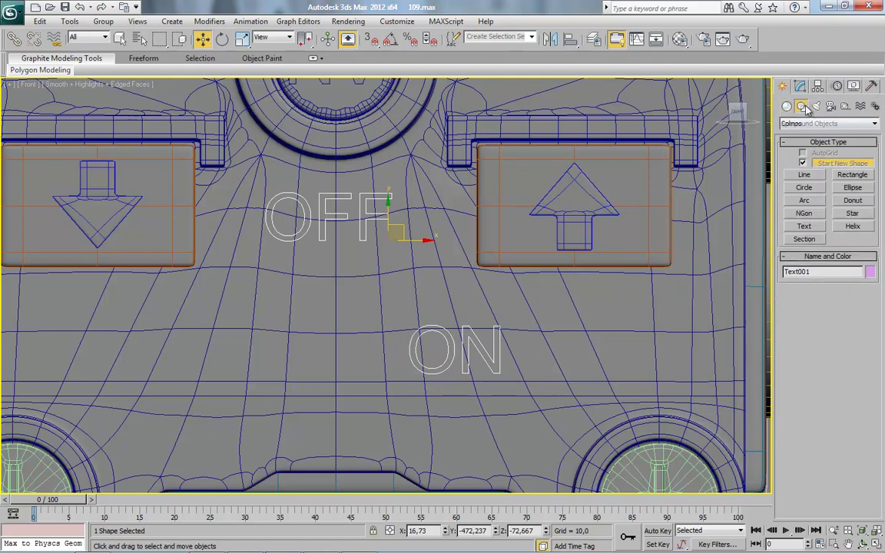
{"action": "left_click", "coordinate": [799, 190]}
{"action": "left_click", "coordinate": [839, 174]}
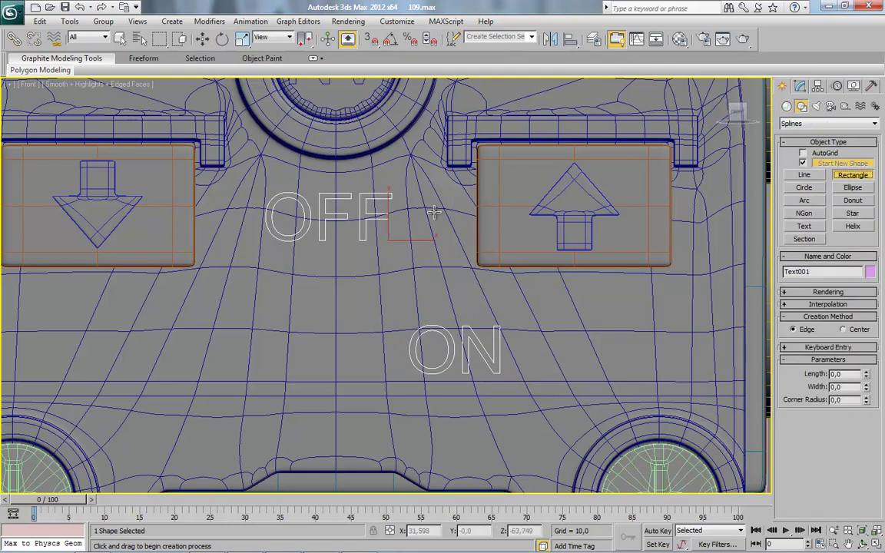
{"action": "left_click_drag", "start_coordinate": [398, 211], "coordinate": [470, 221]}
Step: Move the dash rectangle along Y to about -460 so it sits near the rear panel
{"action": "middle_click_drag", "start_coordinate": [414, 222], "coordinate": [334, 305], "text": "alt"}
{"action": "scroll", "coordinate": [388, 221], "scroll_direction": "down", "scroll_amount": 7}
{"action": "left_click", "coordinate": [203, 39]}
{"action": "middle_click_drag", "start_coordinate": [334, 304], "coordinate": [393, 276]}
{"action": "left_click_drag", "start_coordinate": [486, 228], "coordinate": [372, 277]}
{"action": "key", "text": "ctrl+z"}
{"action": "key", "text": "ctrl+z"}
{"action": "left_click_drag", "start_coordinate": [477, 224], "coordinate": [336, 292]}
Step: In the front view, copy the dash rectangle about -63,5 along X to the down-arrow side of OFF
{"action": "left_click", "coordinate": [734, 117]}
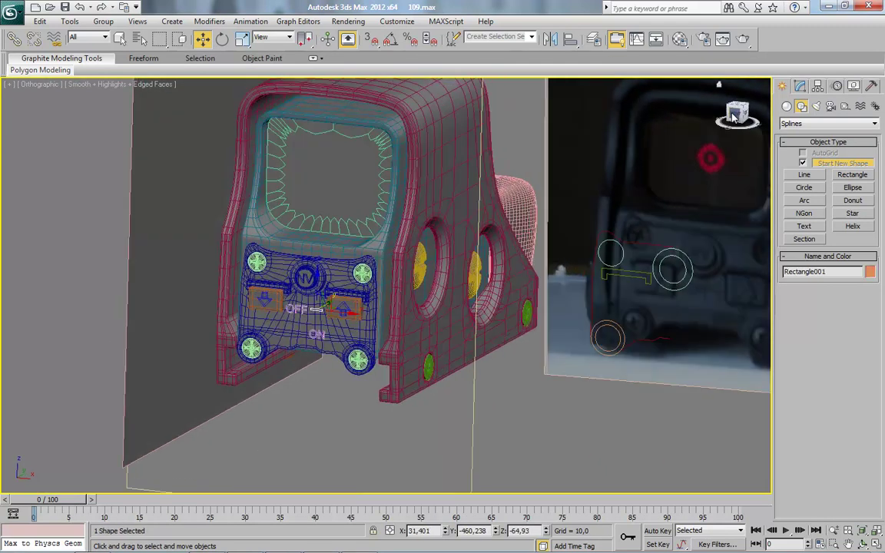
{"action": "scroll", "coordinate": [401, 342], "scroll_direction": "up", "scroll_amount": 6}
{"action": "middle_click_drag", "start_coordinate": [158, 371], "coordinate": [455, 301]}
{"action": "scroll", "coordinate": [243, 379], "scroll_direction": "up", "scroll_amount": 3}
{"action": "middle_click_drag", "start_coordinate": [335, 388], "coordinate": [496, 321]}
{"action": "left_click_drag", "start_coordinate": [611, 267], "coordinate": [331, 274], "text": "shift"}
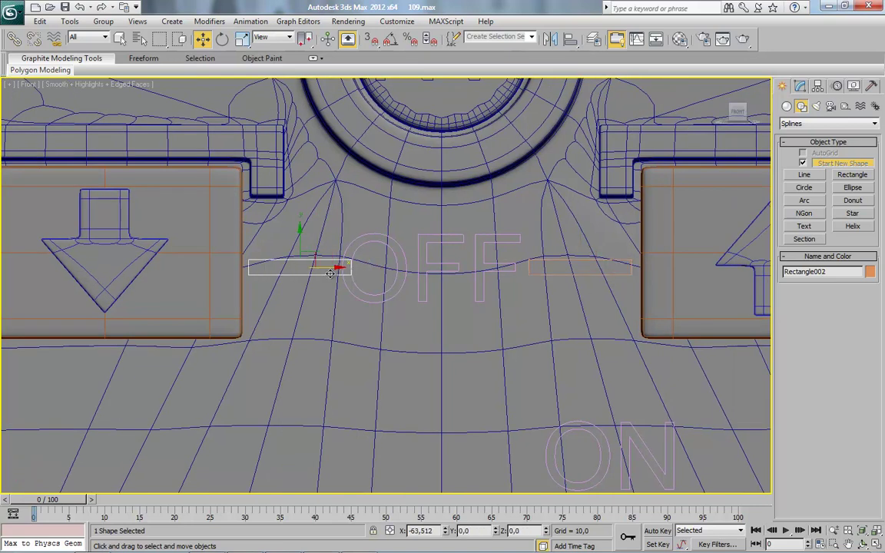
{"action": "left_click", "coordinate": [455, 332]}
Step: Scale the OFF ON text down slightly and shift it so OFF is centred between the two dash rectangles
{"action": "left_click", "coordinate": [429, 271]}
{"action": "left_click_drag", "start_coordinate": [542, 302], "coordinate": [551, 301]}
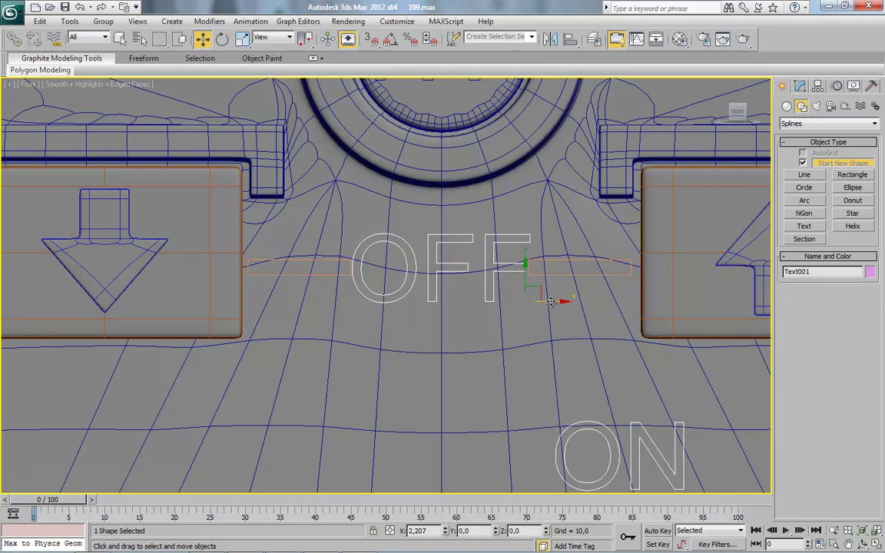
{"action": "right_click", "coordinate": [242, 43]}
{"action": "left_click", "coordinate": [282, 91]}
{"action": "left_click_drag", "start_coordinate": [534, 280], "coordinate": [533, 287]}
{"action": "left_click", "coordinate": [203, 39]}
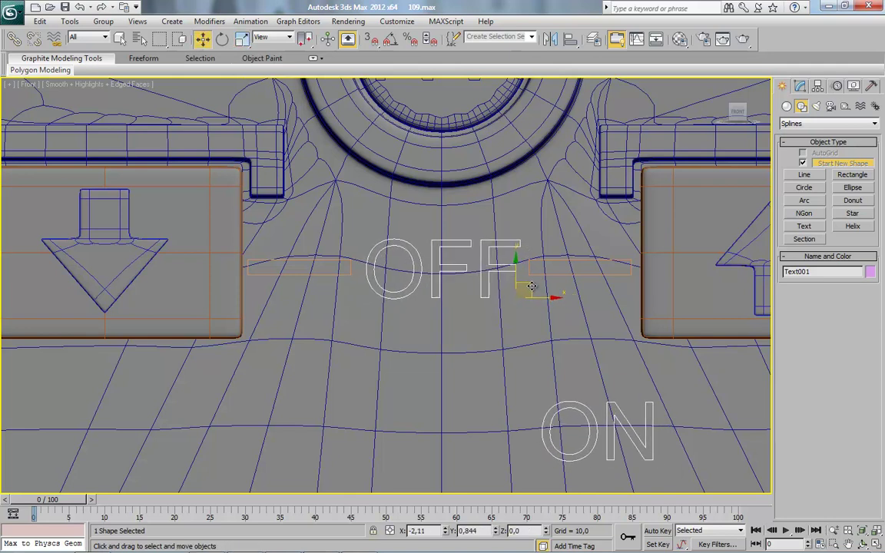
{"action": "middle_click_drag", "start_coordinate": [552, 351], "coordinate": [532, 293]}
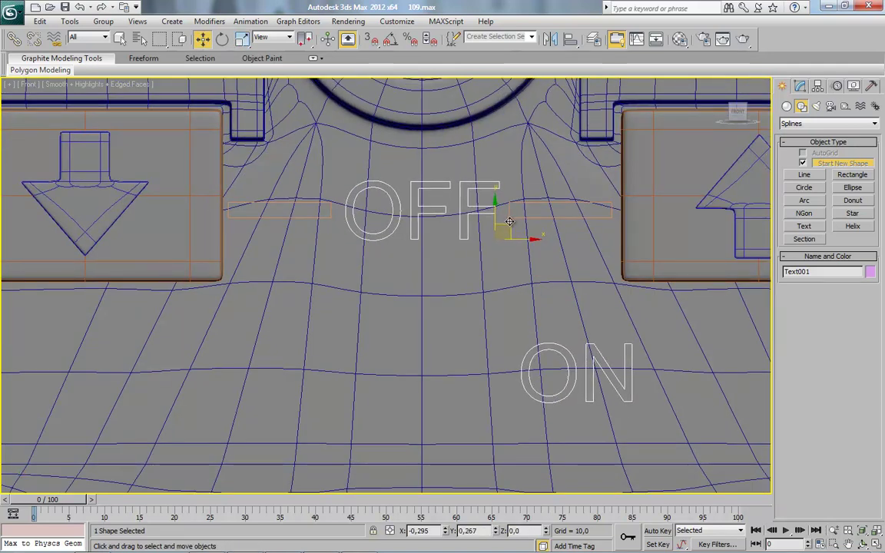
Step: Select both dash rectangles and move them along Y into line with the OFF ON text
{"action": "scroll", "coordinate": [511, 325], "scroll_direction": "down", "scroll_amount": 3}
{"action": "scroll", "coordinate": [511, 323], "scroll_direction": "down", "scroll_amount": 2}
{"action": "middle_click_drag", "start_coordinate": [512, 323], "coordinate": [466, 395], "text": "alt"}
{"action": "mouse_move", "coordinate": [484, 315]}
{"action": "middle_mouse_down", "text": "alt"}
{"action": "mouse_move", "coordinate": [467, 269]}
{"action": "mouse_move", "coordinate": [475, 312]}
{"action": "middle_mouse_up", "text": "alt"}
{"action": "left_click", "coordinate": [736, 110]}
{"action": "middle_click_drag", "start_coordinate": [377, 249], "coordinate": [415, 263]}
{"action": "scroll", "coordinate": [360, 274], "scroll_direction": "up", "scroll_amount": 7}
{"action": "left_click_drag", "start_coordinate": [325, 116], "coordinate": [717, 181]}
{"action": "middle_click_drag", "start_coordinate": [567, 131], "coordinate": [478, 143]}
{"action": "left_click_drag", "start_coordinate": [438, 122], "coordinate": [450, 227]}
{"action": "scroll", "coordinate": [521, 337], "scroll_direction": "down", "scroll_amount": 8}
{"action": "middle_click_drag", "start_coordinate": [521, 337], "coordinate": [502, 239], "text": "alt"}
{"action": "scroll", "coordinate": [503, 244], "scroll_direction": "up", "scroll_amount": 3}
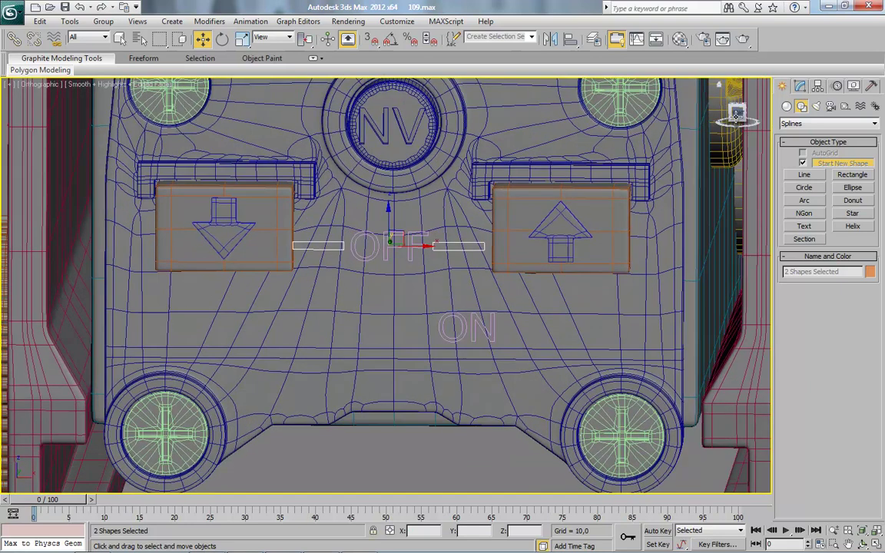
Step: Draw a closed L-shaped line about 30 wide and 40 high beside the sight in the front view, snapped to grid points
{"action": "left_click", "coordinate": [735, 116]}
{"action": "scroll", "coordinate": [532, 395], "scroll_direction": "up", "scroll_amount": 5}
{"action": "middle_click_drag", "start_coordinate": [450, 288], "coordinate": [424, 330]}
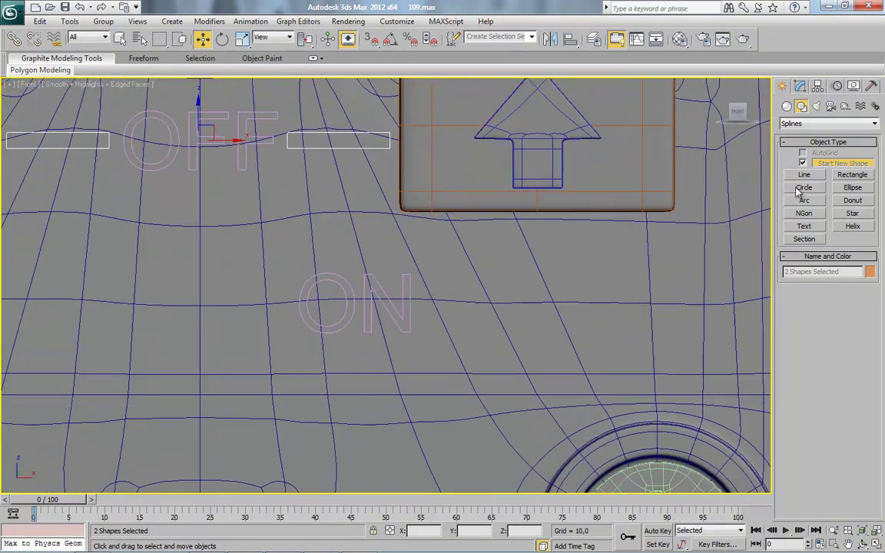
{"action": "left_click", "coordinate": [804, 177]}
{"action": "scroll", "coordinate": [546, 287], "scroll_direction": "down", "scroll_amount": 2}
{"action": "middle_click_drag", "start_coordinate": [546, 287], "coordinate": [401, 298]}
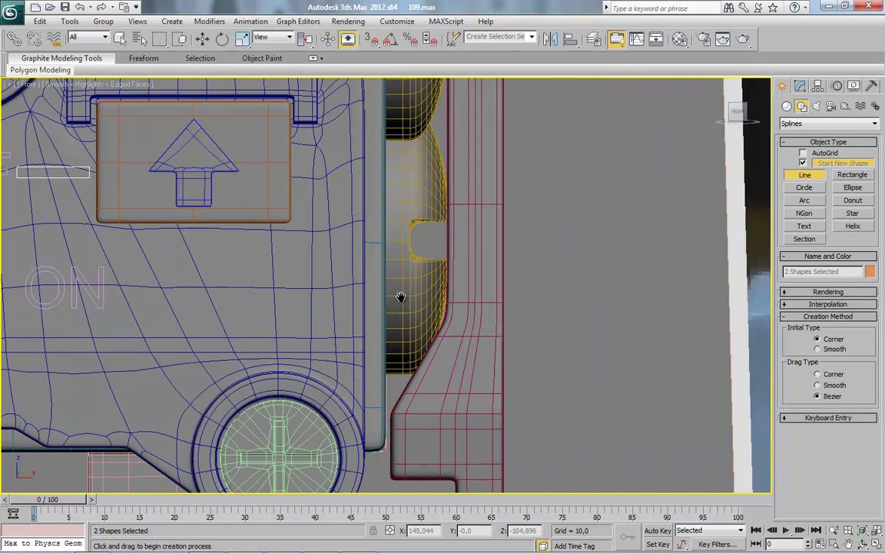
{"action": "scroll", "coordinate": [401, 297], "scroll_direction": "down", "scroll_amount": 4}
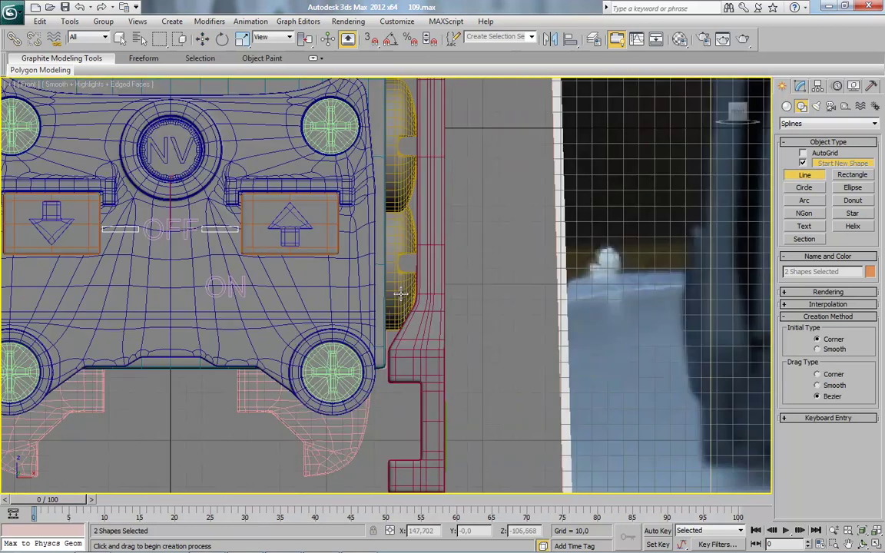
{"action": "right_click", "coordinate": [369, 38]}
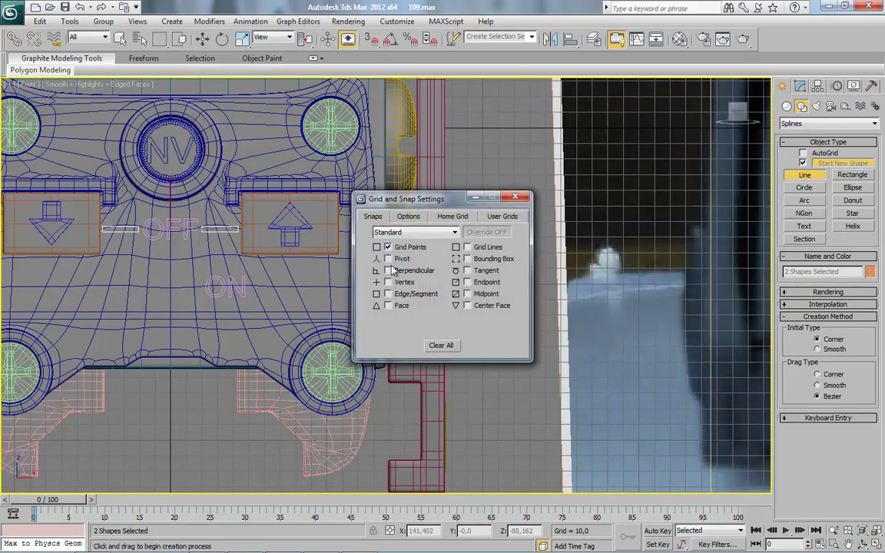
{"action": "left_click", "coordinate": [514, 198]}
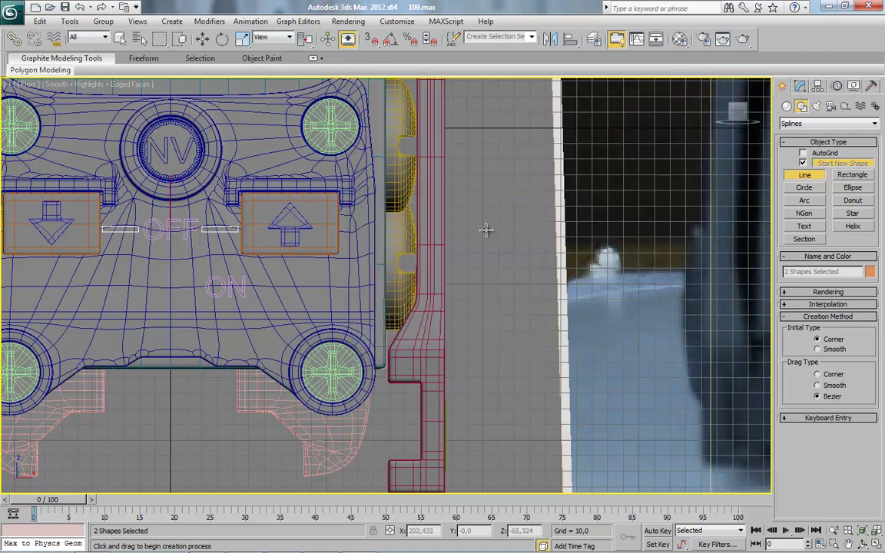
{"action": "key", "text": "s"}
{"action": "left_click", "coordinate": [483, 236]}
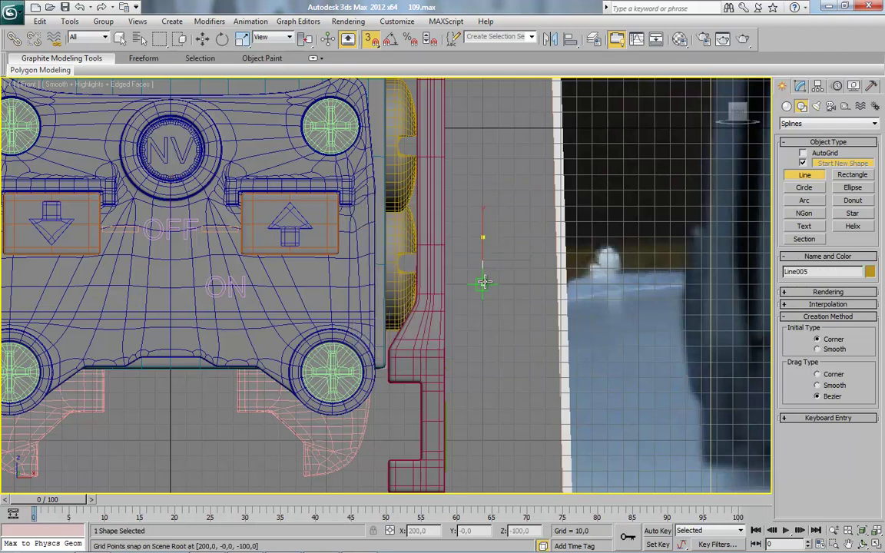
{"action": "left_click", "coordinate": [483, 237]}
{"action": "left_click", "coordinate": [422, 373]}
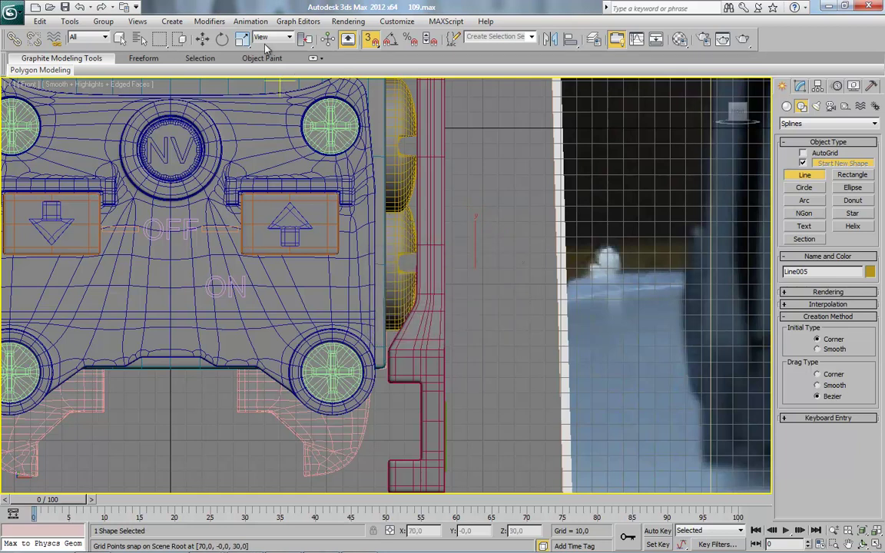
{"action": "key", "text": "s"}
{"action": "key", "text": "g"}
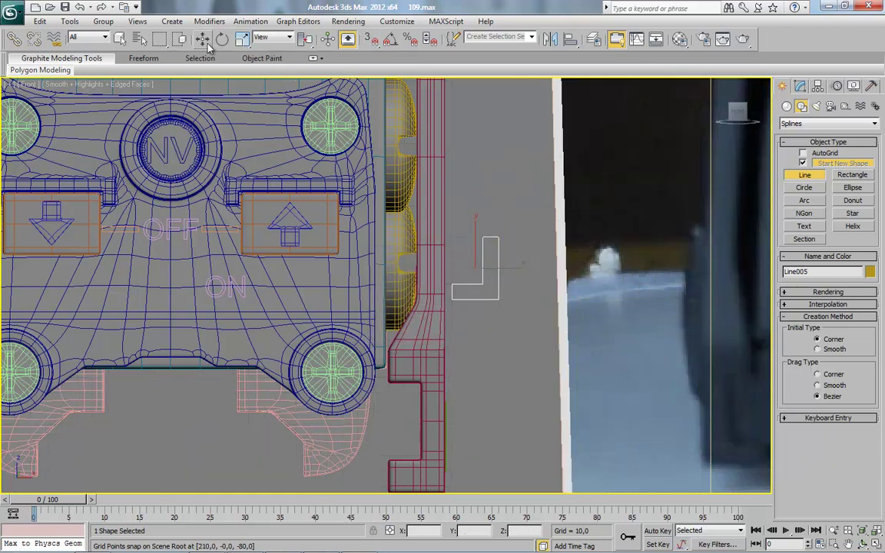
Step: Convert the L-shaped line to Editable Spline and move it along X to about 76, below the up-arrow button beside ON
{"action": "left_click", "coordinate": [207, 43]}
{"action": "right_click", "coordinate": [523, 237]}
{"action": "mouse_move", "coordinate": [588, 346]}
{"action": "left_click", "coordinate": [633, 346]}
{"action": "left_click_drag", "start_coordinate": [507, 272], "coordinate": [319, 272]}
Step: Move the L-shaped line along Y to about -491, and then shift it about 19 further to align with the text's depth
{"action": "key", "text": "u"}
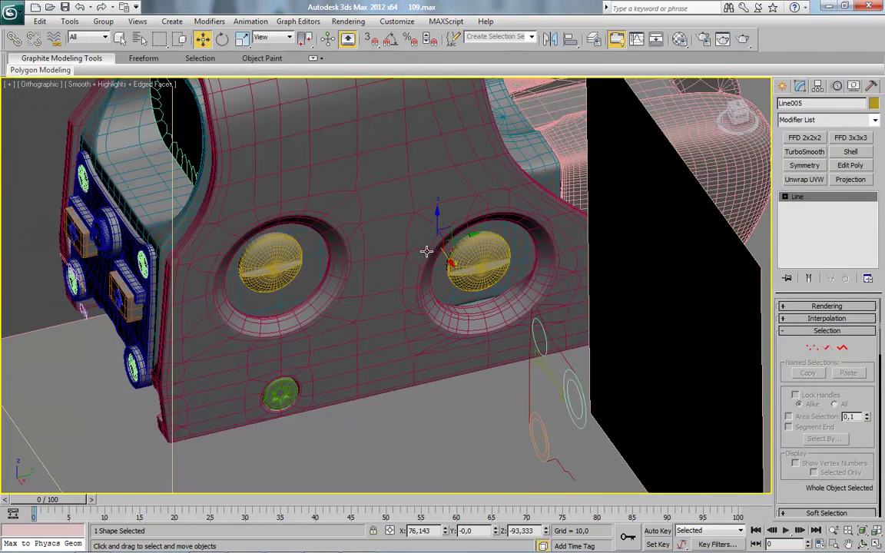
{"action": "left_click_drag", "start_coordinate": [466, 240], "coordinate": [116, 321]}
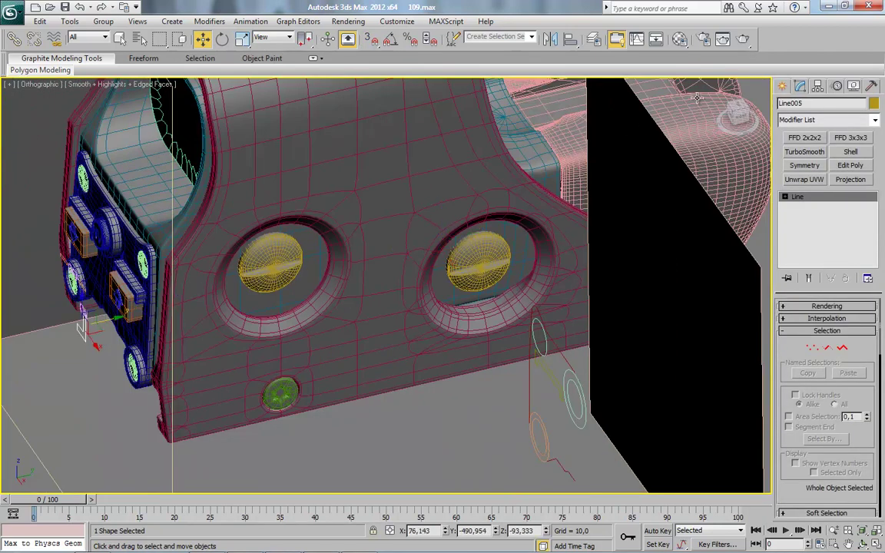
{"action": "left_click", "coordinate": [737, 108]}
{"action": "middle_click_drag", "start_coordinate": [153, 295], "coordinate": [290, 297]}
{"action": "scroll", "coordinate": [170, 332], "scroll_direction": "up", "scroll_amount": 6}
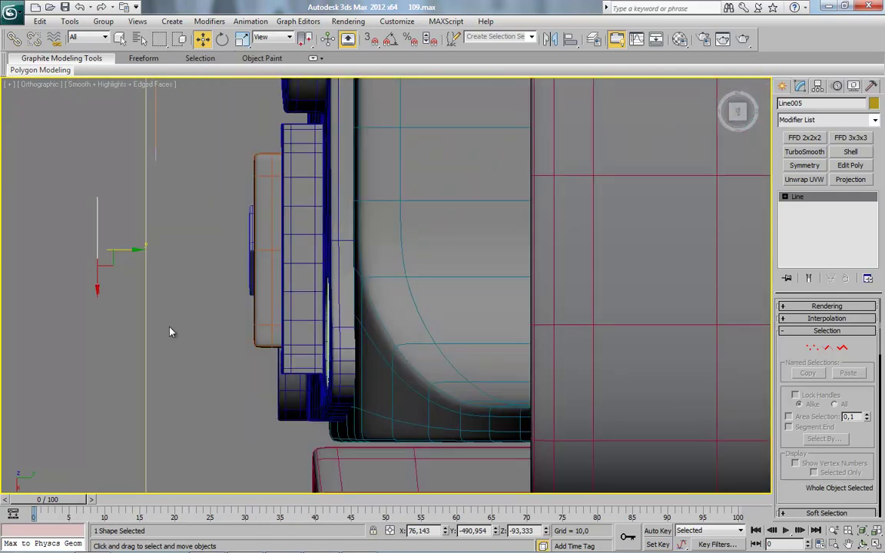
{"action": "middle_click_drag", "start_coordinate": [171, 332], "coordinate": [353, 286]}
{"action": "left_click_drag", "start_coordinate": [332, 296], "coordinate": [393, 224]}
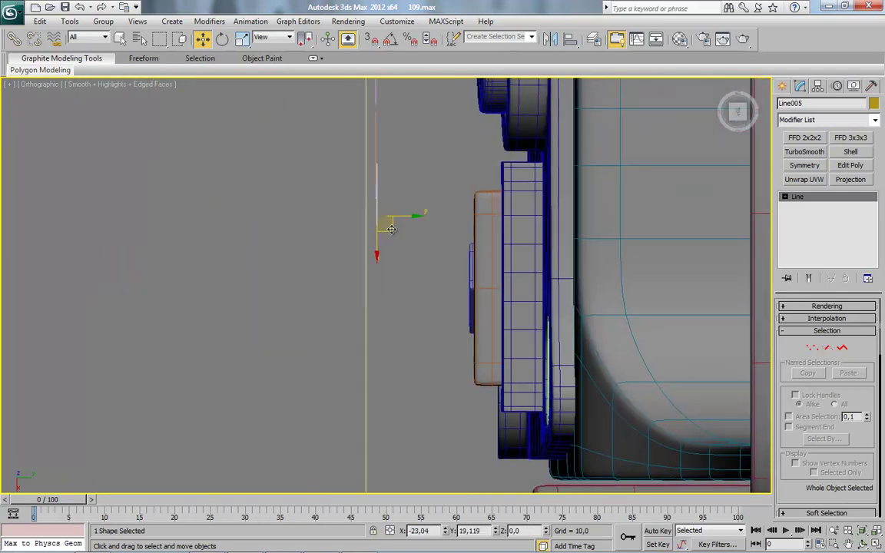
Step: Fine-tune the L-shaped line's depth along Y to about -472 and move it along X to about 68, beside ON
{"action": "middle_click_drag", "start_coordinate": [392, 230], "coordinate": [422, 321]}
{"action": "scroll", "coordinate": [422, 321], "scroll_direction": "up", "scroll_amount": 6}
{"action": "left_click_drag", "start_coordinate": [507, 371], "coordinate": [503, 368]}
{"action": "scroll", "coordinate": [534, 383], "scroll_direction": "down", "scroll_amount": 10}
{"action": "middle_click_drag", "start_coordinate": [419, 328], "coordinate": [721, 59], "text": "alt"}
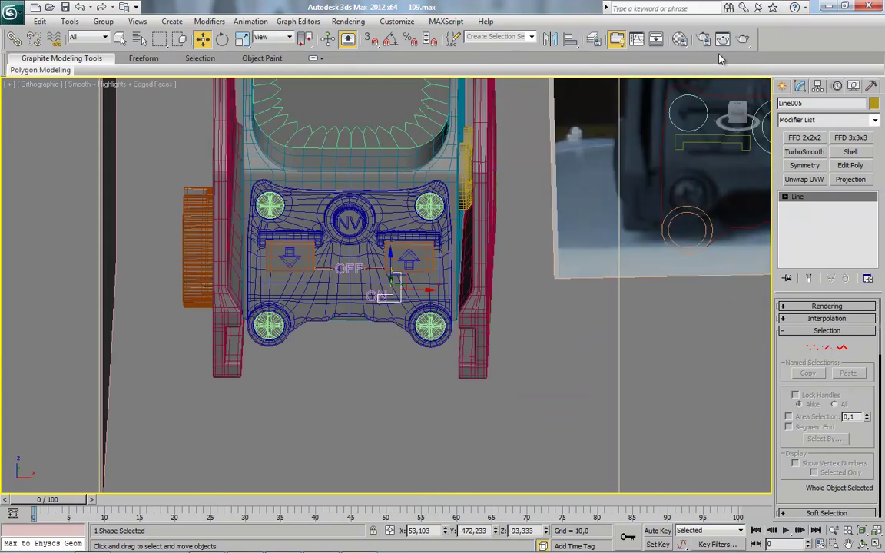
{"action": "left_click", "coordinate": [733, 113]}
{"action": "scroll", "coordinate": [471, 258], "scroll_direction": "up", "scroll_amount": 5}
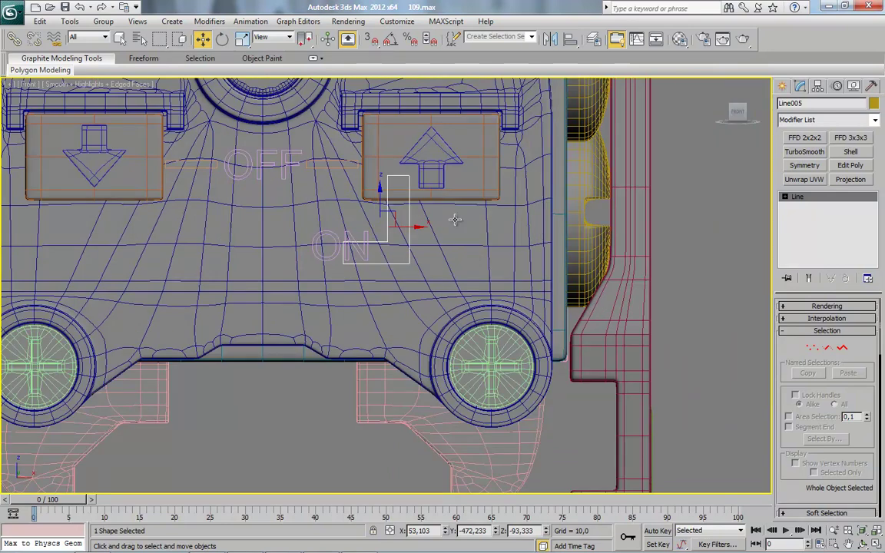
{"action": "middle_click_drag", "start_coordinate": [455, 220], "coordinate": [436, 267]}
{"action": "scroll", "coordinate": [435, 267], "scroll_direction": "up", "scroll_amount": 2}
{"action": "left_click_drag", "start_coordinate": [384, 270], "coordinate": [432, 269]}
Step: Convert the L-shaped line to Editable Spline and move its vertices so the horizontal arm aligns with ON and the vertical arm ends below the up-arrow button
{"action": "right_click", "coordinate": [367, 207]}
{"action": "mouse_move", "coordinate": [394, 322]}
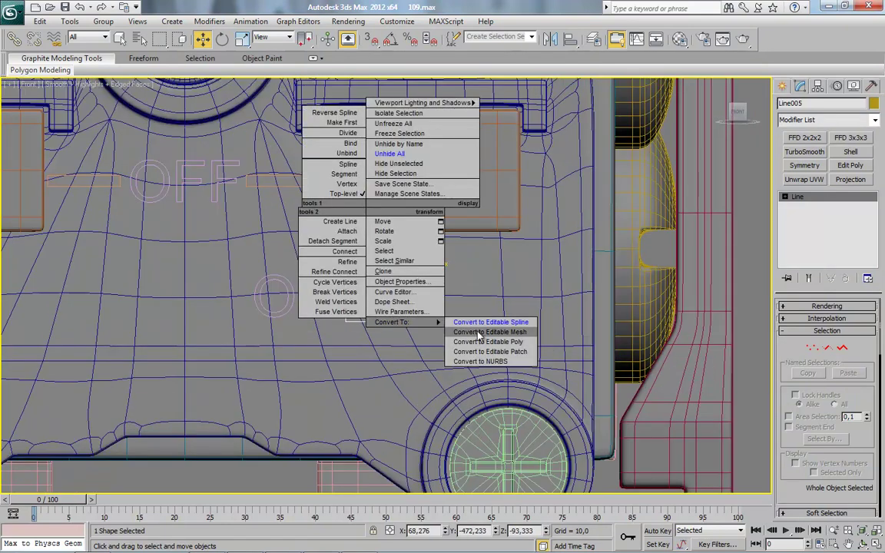
{"action": "left_click", "coordinate": [480, 323]}
{"action": "left_click", "coordinate": [811, 350]}
{"action": "left_click_drag", "start_coordinate": [256, 380], "coordinate": [520, 300]}
{"action": "left_click_drag", "start_coordinate": [346, 292], "coordinate": [346, 272]}
{"action": "left_click_drag", "start_coordinate": [430, 329], "coordinate": [457, 303]}
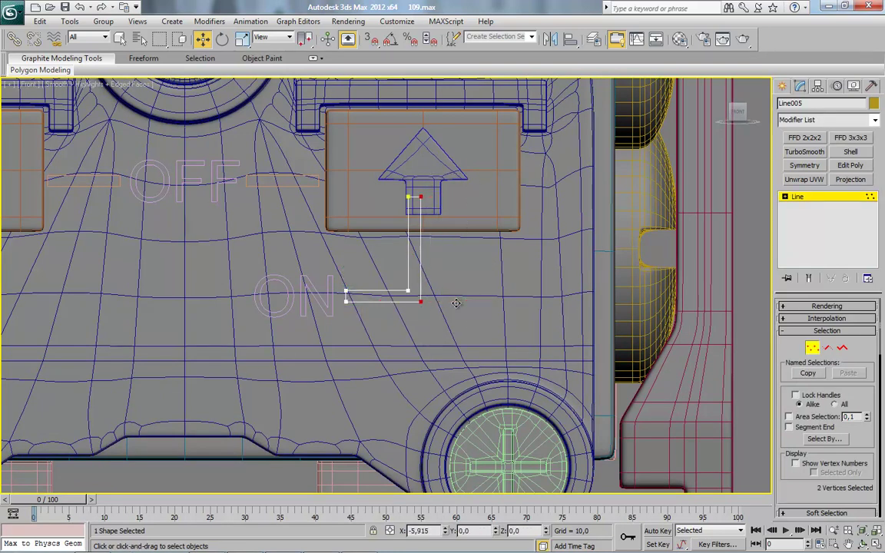
{"action": "left_click_drag", "start_coordinate": [372, 161], "coordinate": [454, 306]}
{"action": "left_click_drag", "start_coordinate": [440, 198], "coordinate": [420, 209]}
{"action": "left_click", "coordinate": [816, 350]}
Step: Attach both dash rectangles and the L-shaped line to the OFF ON text spline
{"action": "middle_click_drag", "start_coordinate": [438, 358], "coordinate": [515, 380]}
{"action": "left_click", "coordinate": [290, 210]}
{"action": "scroll", "coordinate": [823, 417], "scroll_direction": "down", "scroll_amount": 5}
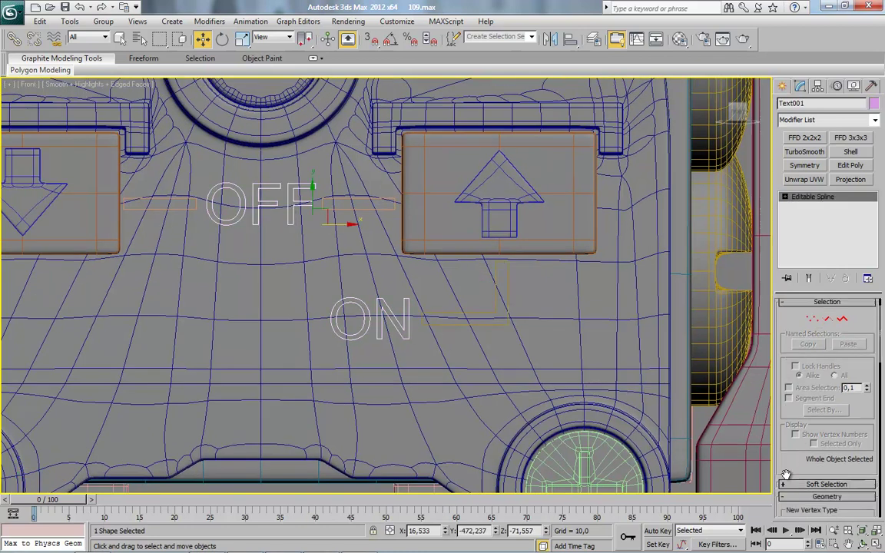
{"action": "left_click", "coordinate": [803, 408]}
{"action": "middle_click_drag", "start_coordinate": [365, 319], "coordinate": [299, 372], "text": "alt"}
{"action": "left_click", "coordinate": [252, 160]}
{"action": "left_click", "coordinate": [338, 252]}
{"action": "left_click", "coordinate": [396, 383]}
{"action": "left_click", "coordinate": [805, 402]}
Step: Convert the combined lettering to Editable Poly, add a Shell with 6.76 outer amount, and collapse it to Editable Poly
{"action": "right_click", "coordinate": [340, 223]}
{"action": "mouse_move", "coordinate": [397, 339]}
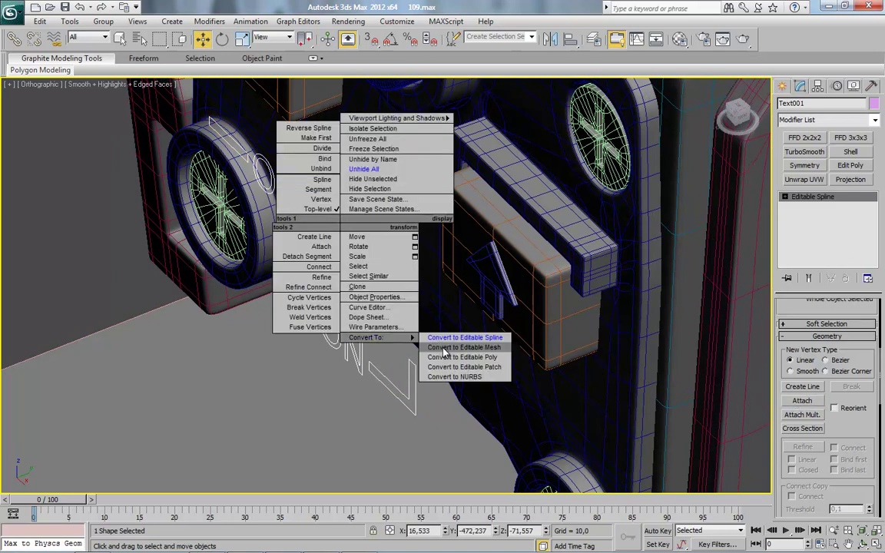
{"action": "left_click", "coordinate": [443, 356]}
{"action": "middle_click_drag", "start_coordinate": [341, 333], "coordinate": [404, 290], "text": "alt"}
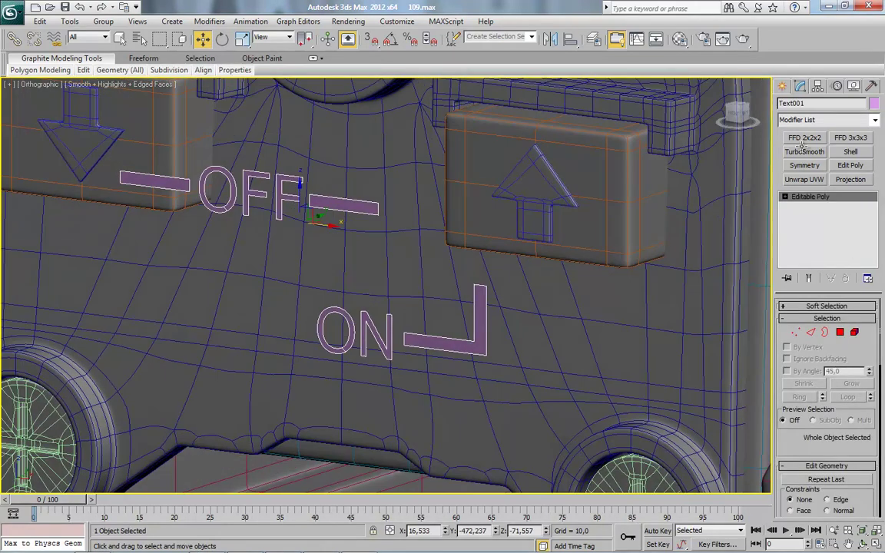
{"action": "left_click", "coordinate": [851, 152]}
{"action": "right_click", "coordinate": [367, 173]}
{"action": "mouse_move", "coordinate": [408, 283]}
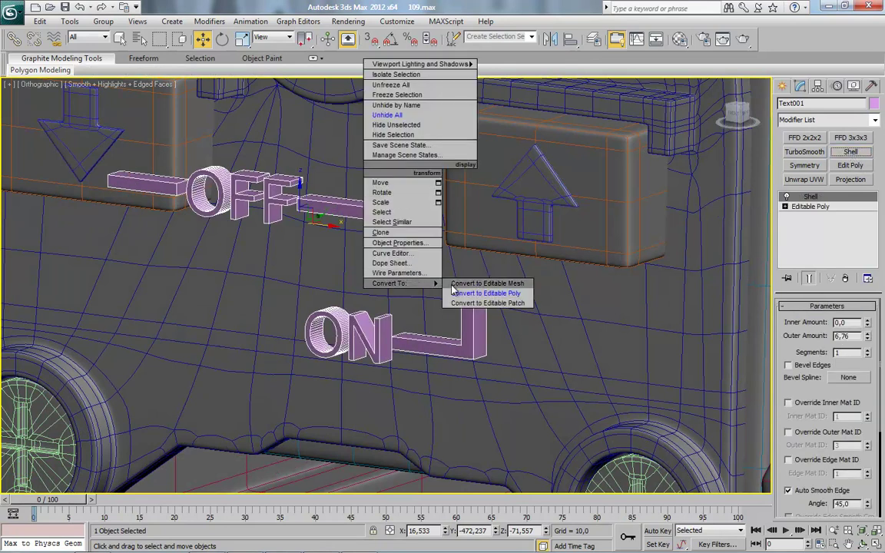
{"action": "left_click", "coordinate": [461, 291]}
Step: Move the thickened lettering along Y so that it cuts into the face of the rear panel
{"action": "middle_click_drag", "start_coordinate": [461, 290], "coordinate": [394, 301], "text": "alt"}
{"action": "left_click_drag", "start_coordinate": [326, 220], "coordinate": [418, 195]}
{"action": "left_click_drag", "start_coordinate": [447, 187], "coordinate": [476, 180]}
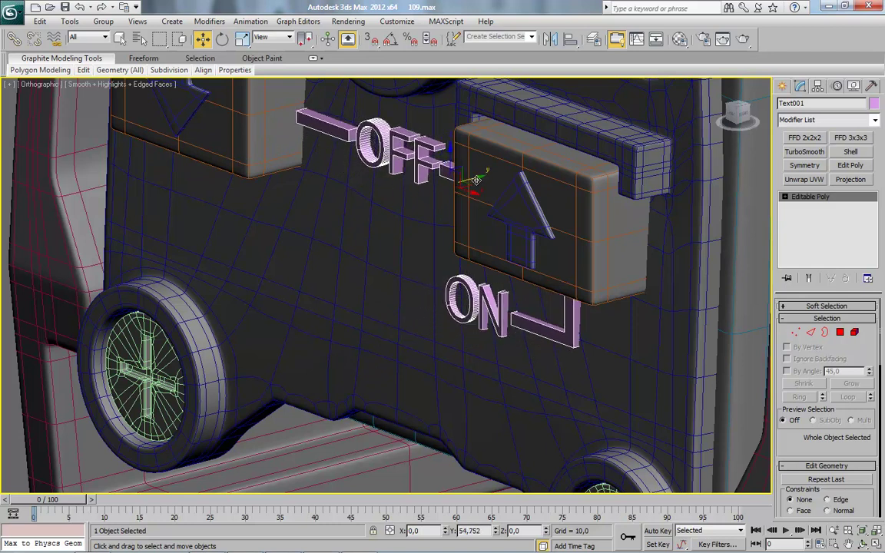
{"action": "scroll", "coordinate": [499, 372], "scroll_direction": "down", "scroll_amount": 3}
{"action": "middle_click_drag", "start_coordinate": [471, 372], "coordinate": [500, 342], "text": "alt"}
Step: Turn off Isoline Display in the rear panel's TurboSmooth and convert the panel to Editable Poly
{"action": "left_click", "coordinate": [532, 314]}
{"action": "middle_click_drag", "start_coordinate": [532, 313], "coordinate": [669, 283], "text": "alt"}
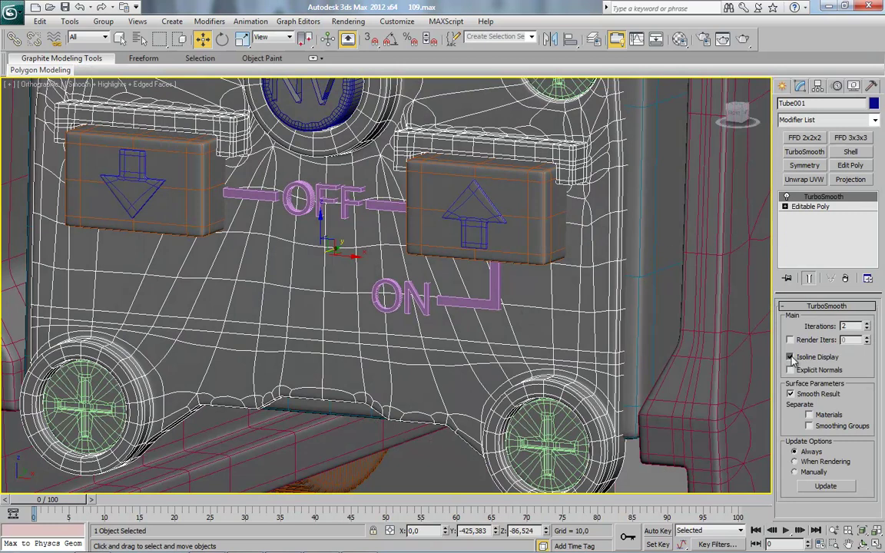
{"action": "left_click", "coordinate": [791, 358]}
{"action": "right_click", "coordinate": [383, 141]}
{"action": "mouse_move", "coordinate": [427, 255]}
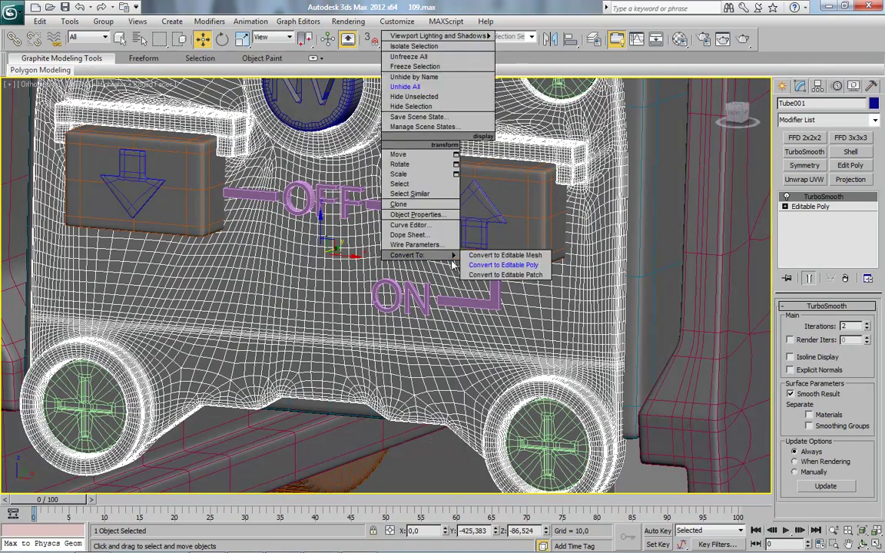
{"action": "left_click", "coordinate": [496, 266]}
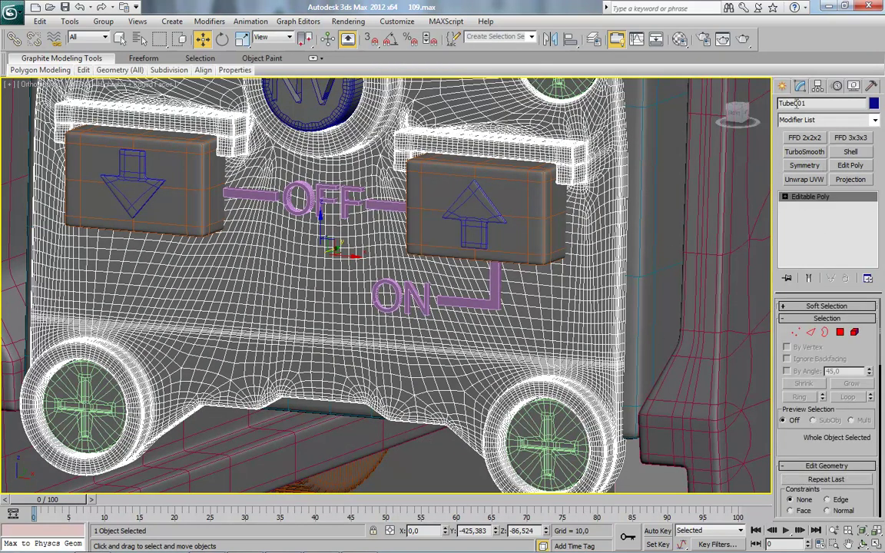
Step: Subtract the OFF ON lettering, dashes and L-shaped connector from the rear panel with ProBoolean
{"action": "left_click", "coordinate": [784, 87]}
{"action": "left_click", "coordinate": [787, 108]}
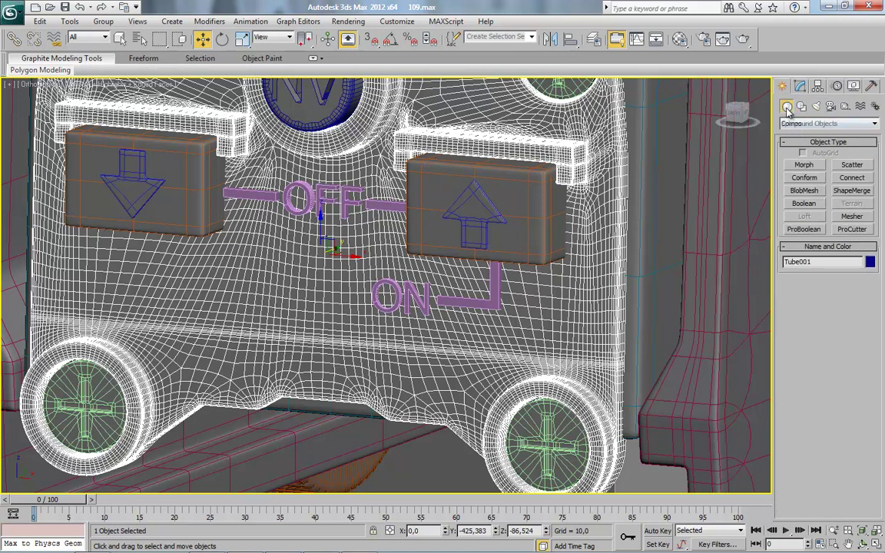
{"action": "left_click", "coordinate": [803, 228]}
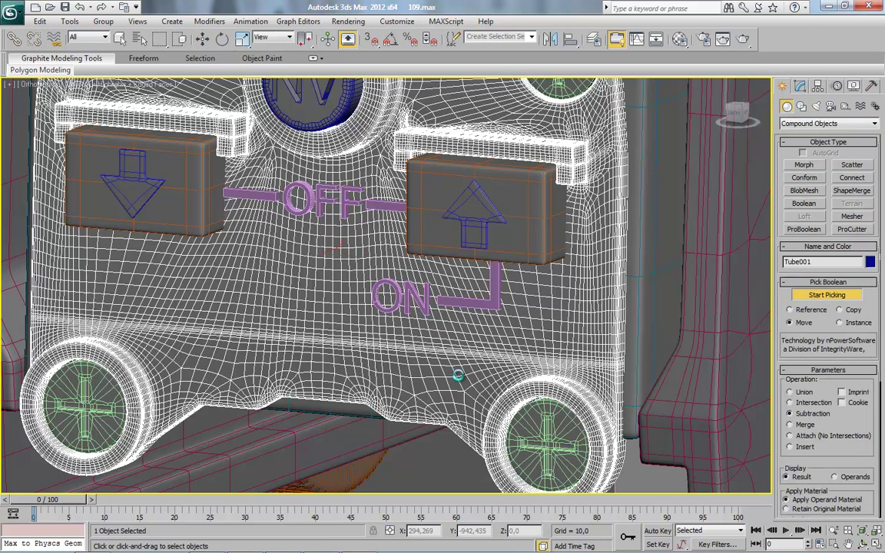
{"action": "scroll", "coordinate": [529, 405], "scroll_direction": "down", "scroll_amount": 8}
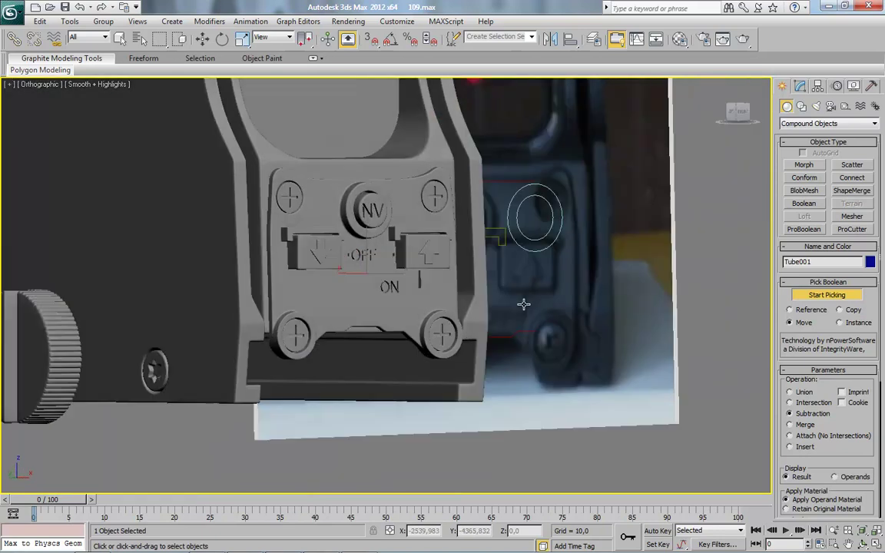
{"action": "middle_click_drag", "start_coordinate": [523, 305], "coordinate": [552, 347], "text": "alt"}
{"action": "left_click", "coordinate": [203, 40]}
Step: Examine the engraved lettering, screws and buttons on the rear panel, both with and without edged faces
{"action": "middle_click_drag", "start_coordinate": [329, 275], "coordinate": [313, 266], "text": "alt"}
{"action": "scroll", "coordinate": [314, 266], "scroll_direction": "up", "scroll_amount": 10}
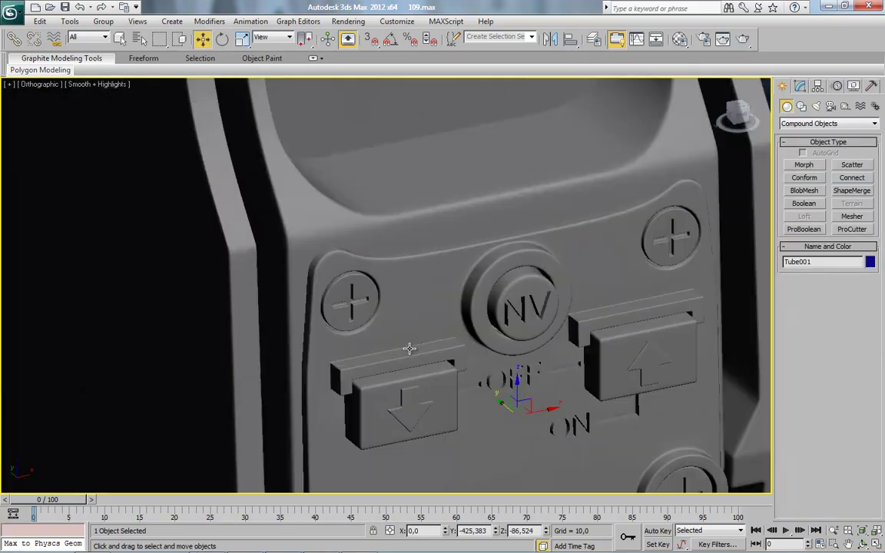
{"action": "scroll", "coordinate": [439, 364], "scroll_direction": "up", "scroll_amount": 3}
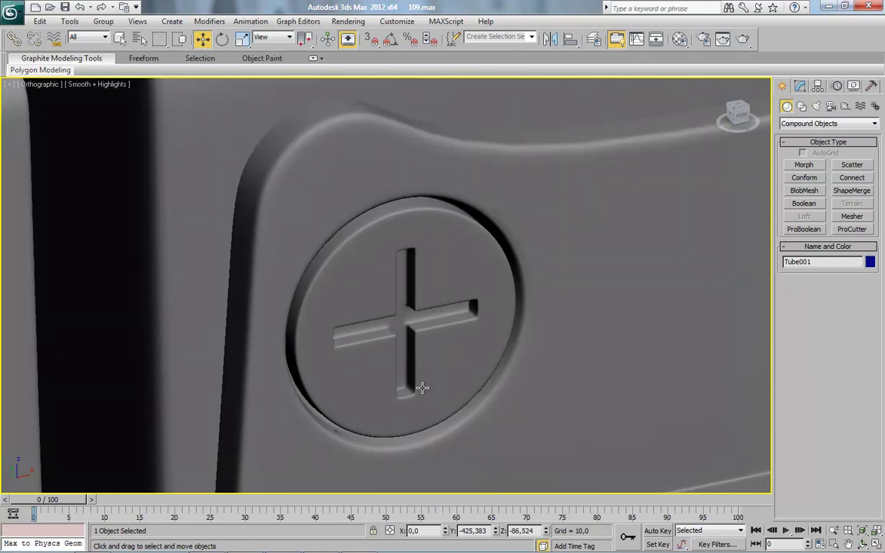
{"action": "scroll", "coordinate": [422, 388], "scroll_direction": "down", "scroll_amount": 10}
{"action": "middle_click_drag", "start_coordinate": [473, 416], "coordinate": [461, 378]}
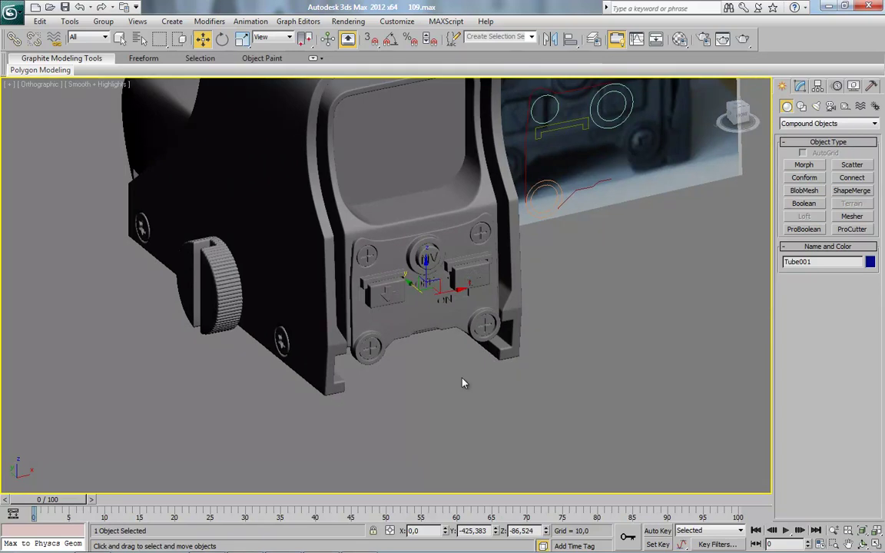
{"action": "key", "text": "F4"}
{"action": "scroll", "coordinate": [450, 330], "scroll_direction": "up", "scroll_amount": 10}
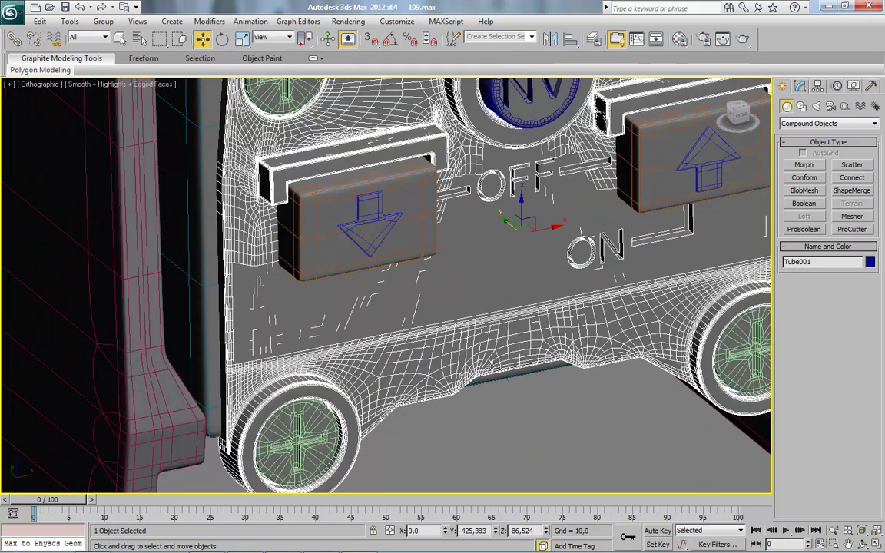
{"action": "middle_click_drag", "start_coordinate": [493, 367], "coordinate": [469, 390], "text": "alt"}
{"action": "scroll", "coordinate": [469, 390], "scroll_direction": "down", "scroll_amount": 3}
{"action": "middle_click_drag", "start_coordinate": [560, 406], "coordinate": [522, 375], "text": "alt"}
{"action": "scroll", "coordinate": [522, 375], "scroll_direction": "down", "scroll_amount": 6}
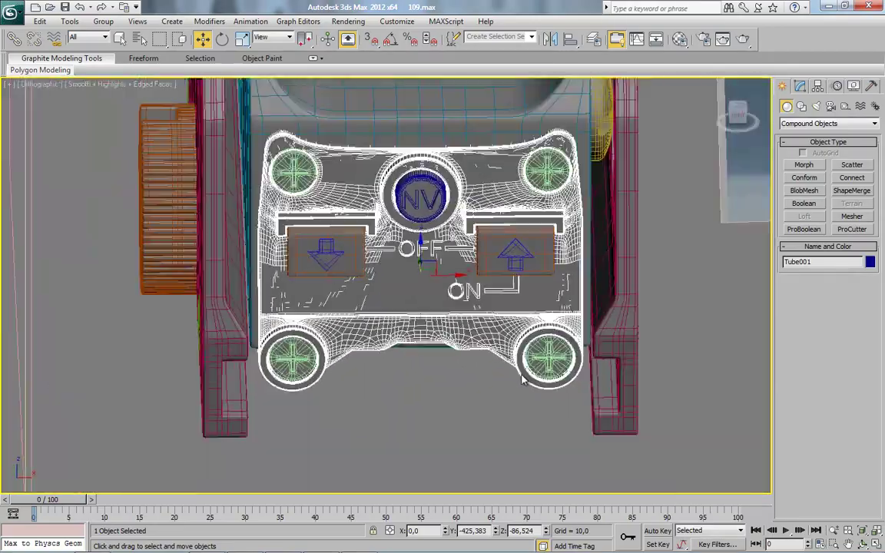
{"action": "middle_click_drag", "start_coordinate": [459, 386], "coordinate": [452, 365], "text": "alt"}
{"action": "left_click", "coordinate": [677, 379]}
{"action": "scroll", "coordinate": [446, 366], "scroll_direction": "up", "scroll_amount": 5}
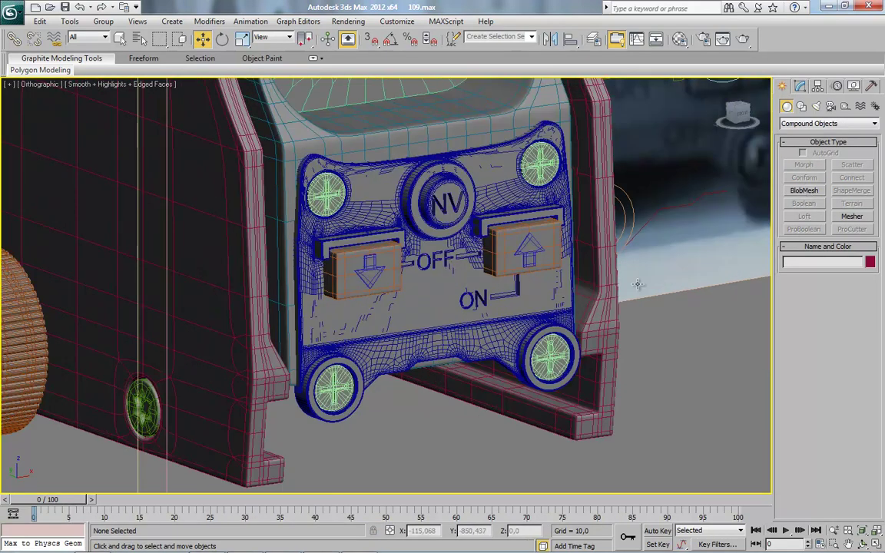
{"action": "key", "text": "F4"}
{"action": "scroll", "coordinate": [451, 356], "scroll_direction": "down", "scroll_amount": 7}
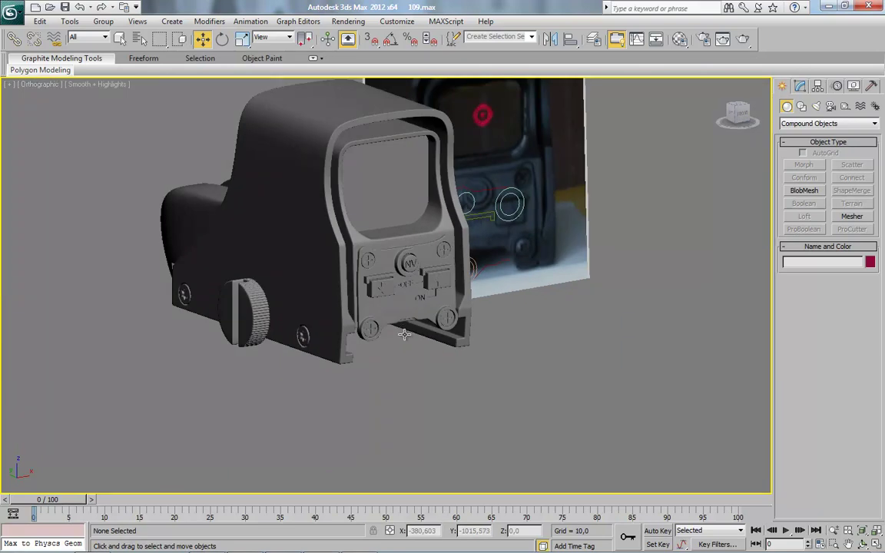
Step: Delete the seven guide shapes lying over the rear-view reference photo
{"action": "middle_click_drag", "start_coordinate": [400, 333], "coordinate": [436, 355]}
{"action": "scroll", "coordinate": [436, 355], "scroll_direction": "down", "scroll_amount": 3}
{"action": "middle_click_drag", "start_coordinate": [442, 308], "coordinate": [478, 273], "text": "alt"}
{"action": "left_click_drag", "start_coordinate": [490, 126], "coordinate": [583, 437]}
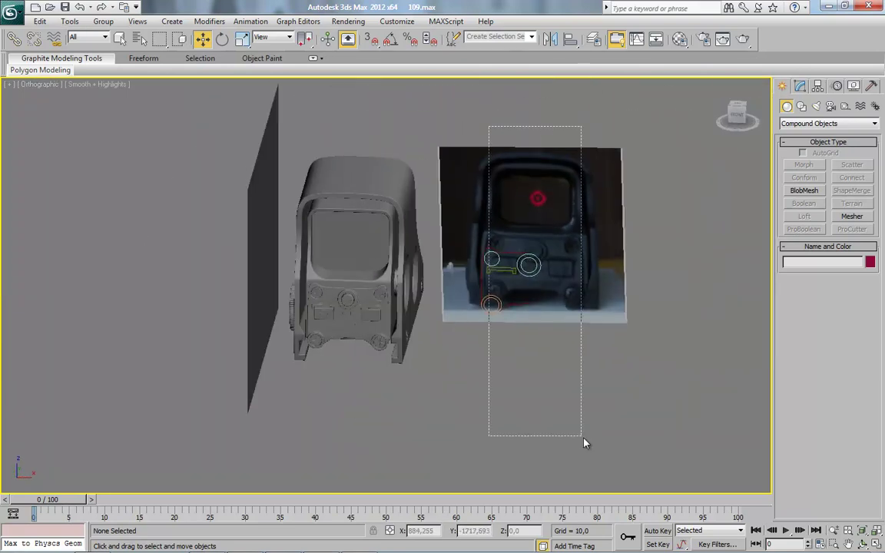
{"action": "middle_click_drag", "start_coordinate": [524, 322], "coordinate": [535, 298], "text": "alt"}
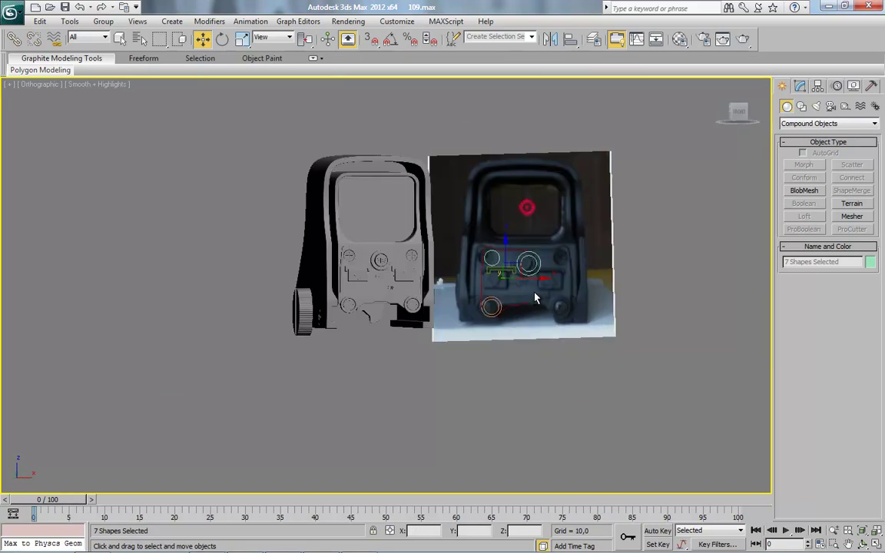
{"action": "key", "text": "Delete"}
Step: Unfreeze all objects and delete the rear-view reference photo plane
{"action": "right_click", "coordinate": [536, 298]}
{"action": "left_click", "coordinate": [562, 206]}
{"action": "left_click", "coordinate": [557, 207]}
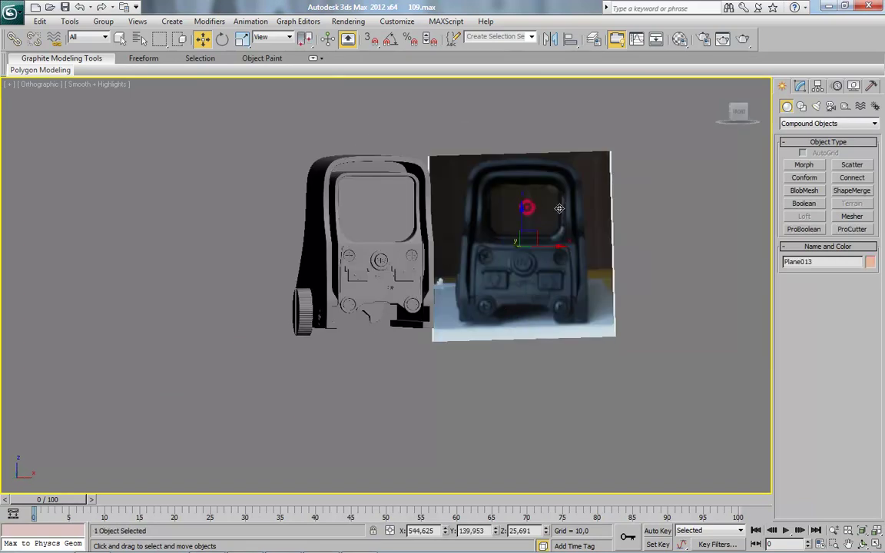
{"action": "key", "text": "Delete"}
Step: Hide the remaining reference image planes around the sight
{"action": "middle_click_drag", "start_coordinate": [545, 270], "coordinate": [523, 361], "text": "alt"}
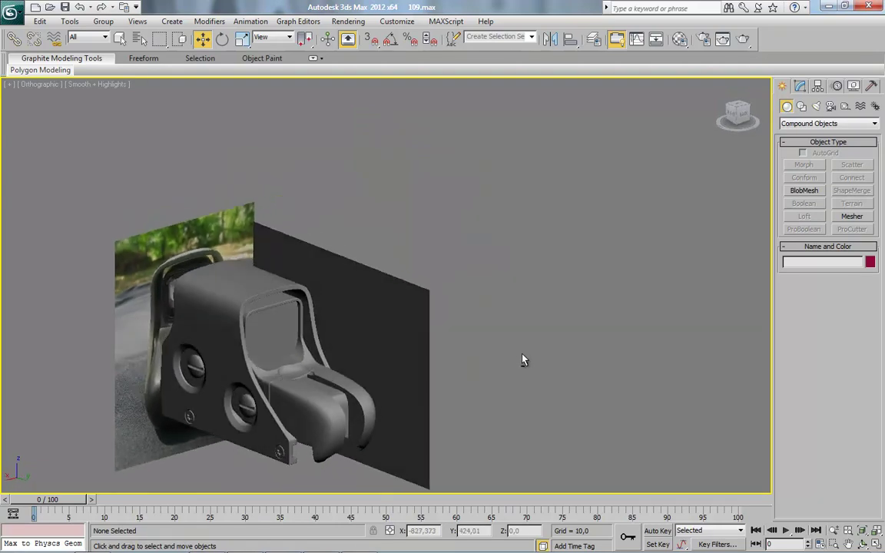
{"action": "left_click_drag", "start_coordinate": [244, 244], "coordinate": [244, 245]}
{"action": "right_click", "coordinate": [265, 241]}
{"action": "left_click", "coordinate": [294, 208]}
Step: Examine the sight's side, front hood and underside rail from several angles
{"action": "scroll", "coordinate": [310, 315], "scroll_direction": "up", "scroll_amount": 2}
{"action": "middle_click_drag", "start_coordinate": [311, 315], "coordinate": [363, 273]}
{"action": "middle_click_drag", "start_coordinate": [313, 388], "coordinate": [405, 302]}
{"action": "middle_click_drag", "start_coordinate": [372, 333], "coordinate": [409, 366], "text": "alt"}
{"action": "middle_click_drag", "start_coordinate": [459, 397], "coordinate": [422, 355]}
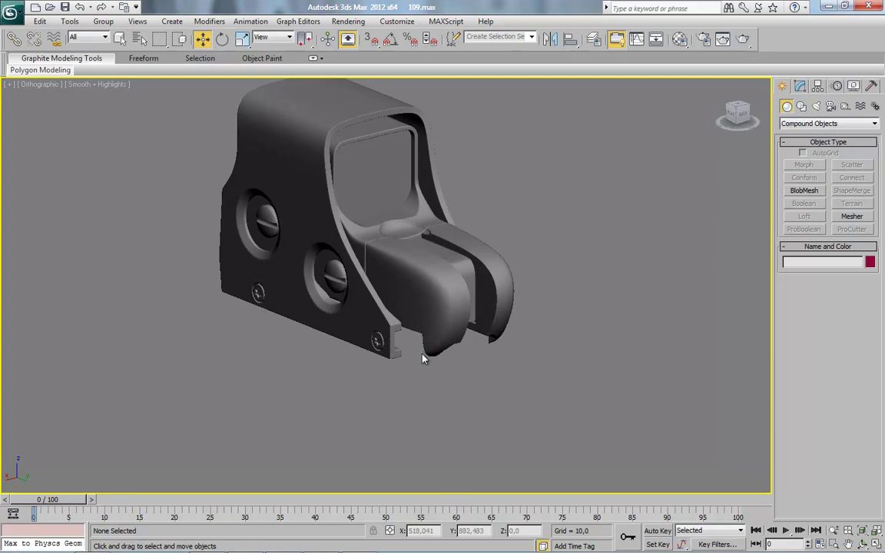
{"action": "scroll", "coordinate": [422, 354], "scroll_direction": "up", "scroll_amount": 2}
{"action": "middle_click_drag", "start_coordinate": [368, 360], "coordinate": [364, 308], "text": "alt"}
{"action": "middle_click_drag", "start_coordinate": [347, 429], "coordinate": [416, 273]}
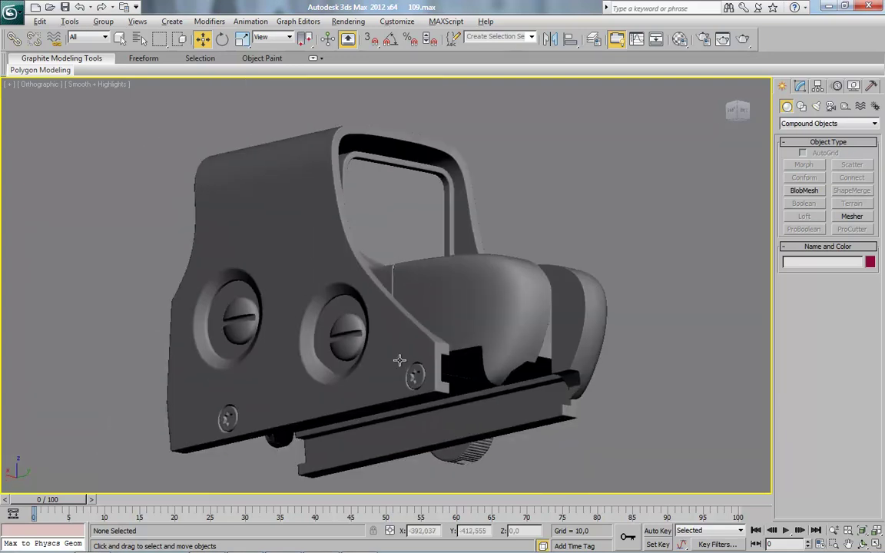
{"action": "middle_click_drag", "start_coordinate": [399, 361], "coordinate": [511, 194], "text": "alt"}
Step: Switch the viewport from orthographic to Perspective and view the sight from above its side
{"action": "left_click", "coordinate": [33, 85]}
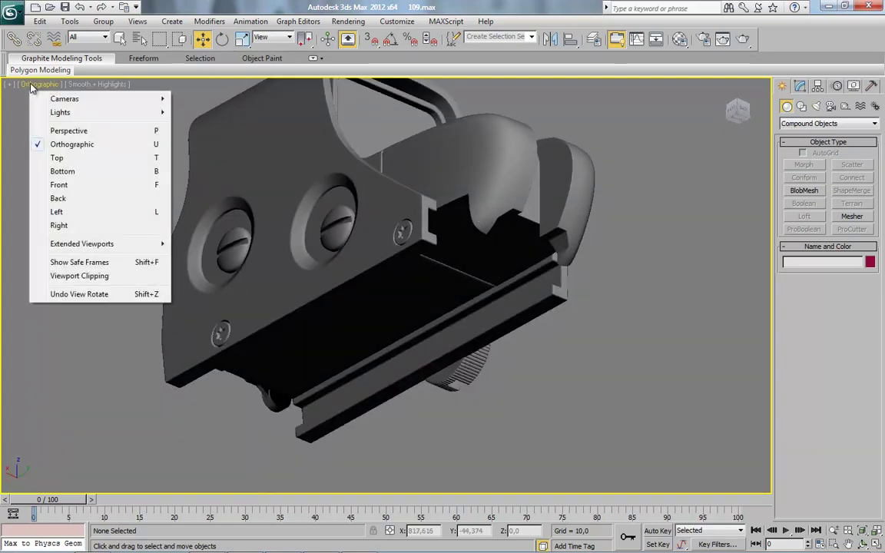
{"action": "left_click", "coordinate": [81, 131]}
{"action": "middle_click_drag", "start_coordinate": [424, 243], "coordinate": [463, 361], "text": "alt"}
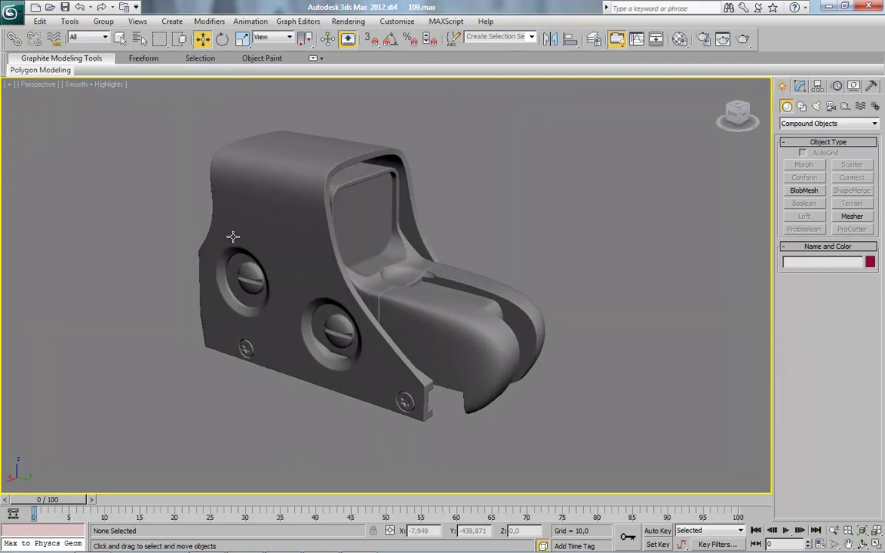